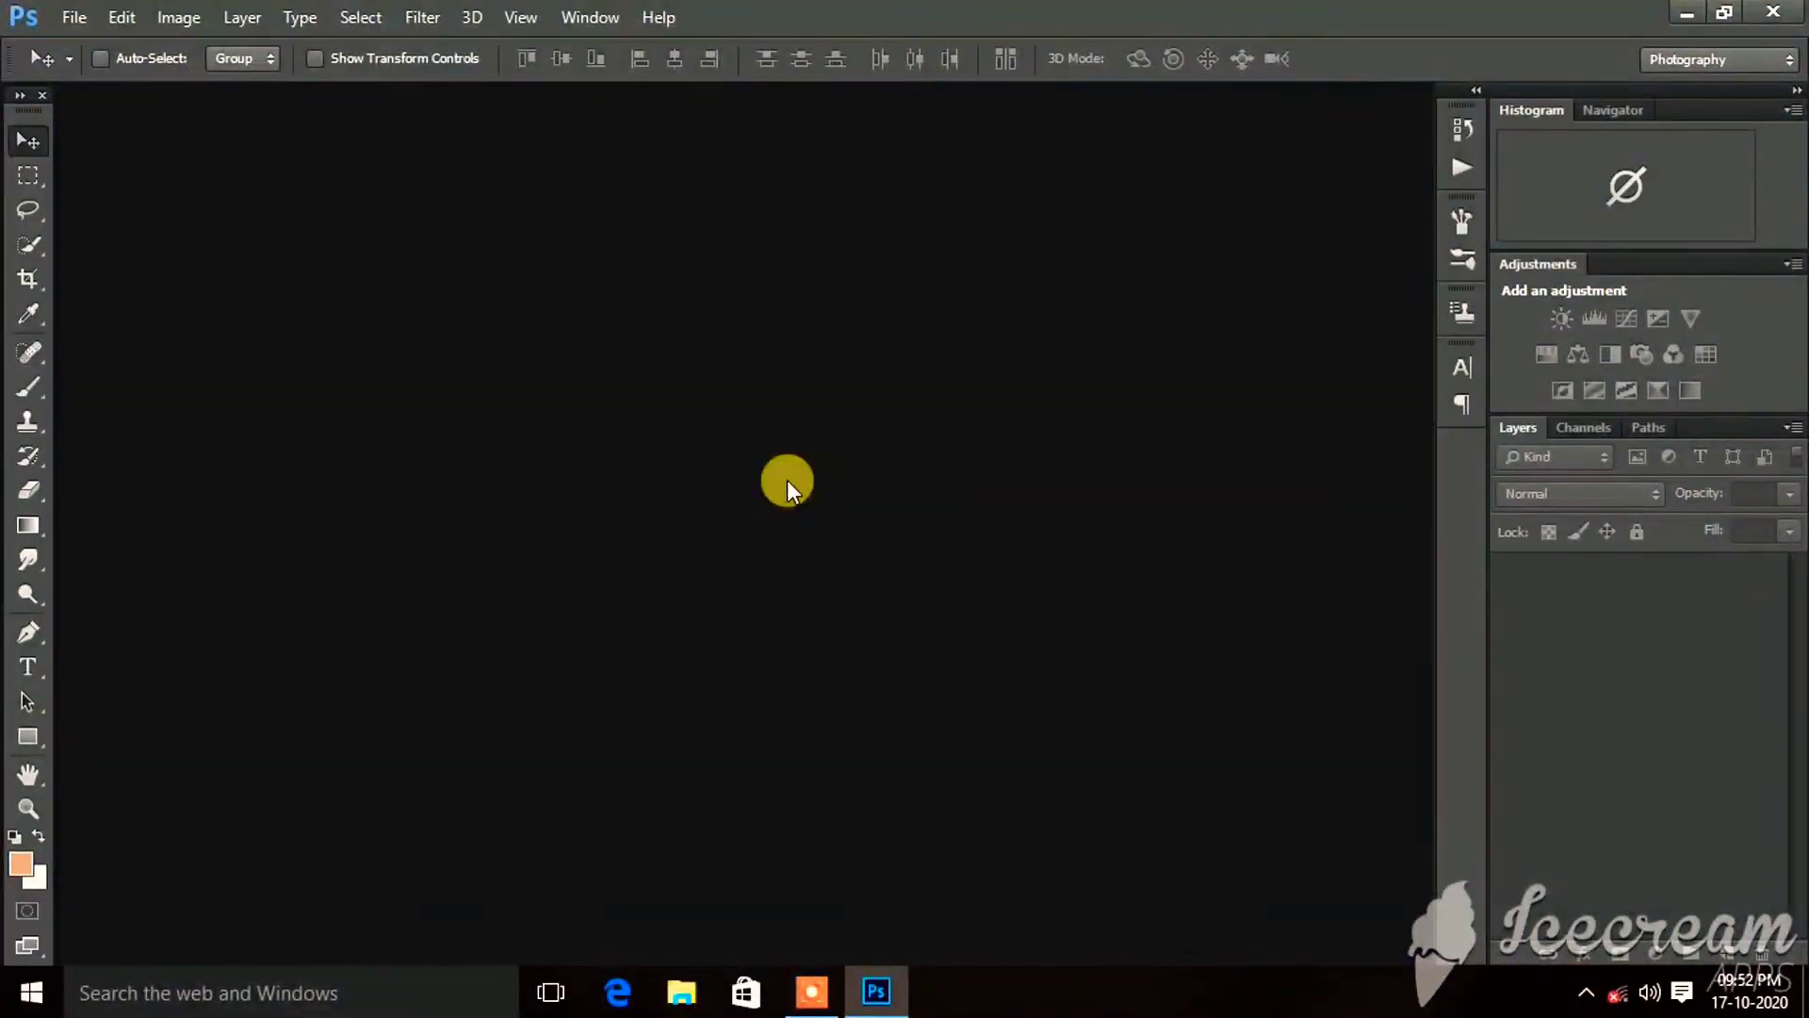
# Open the DSC_0100 photo and dock its window as a tab in the workspace.
pyautogui.doubleClick(787, 479)
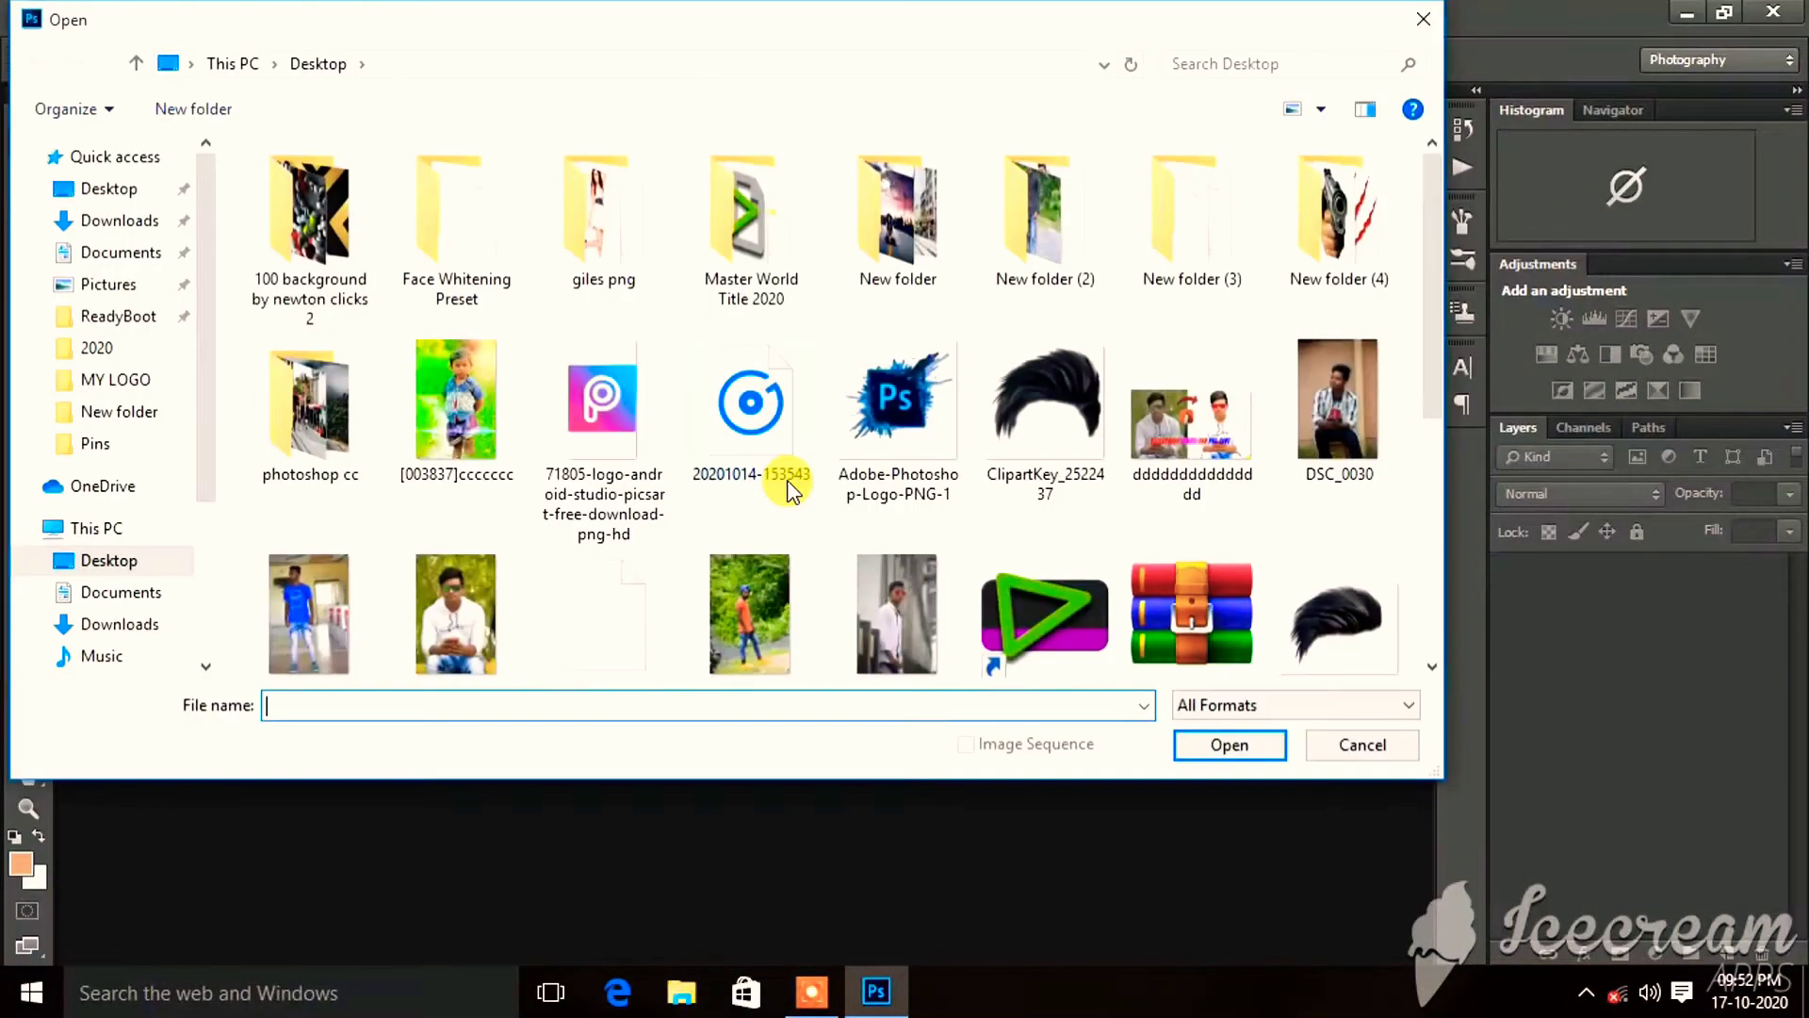
pyautogui.scroll(-5, 788, 479)
pyautogui.scroll(1, 872, 474)
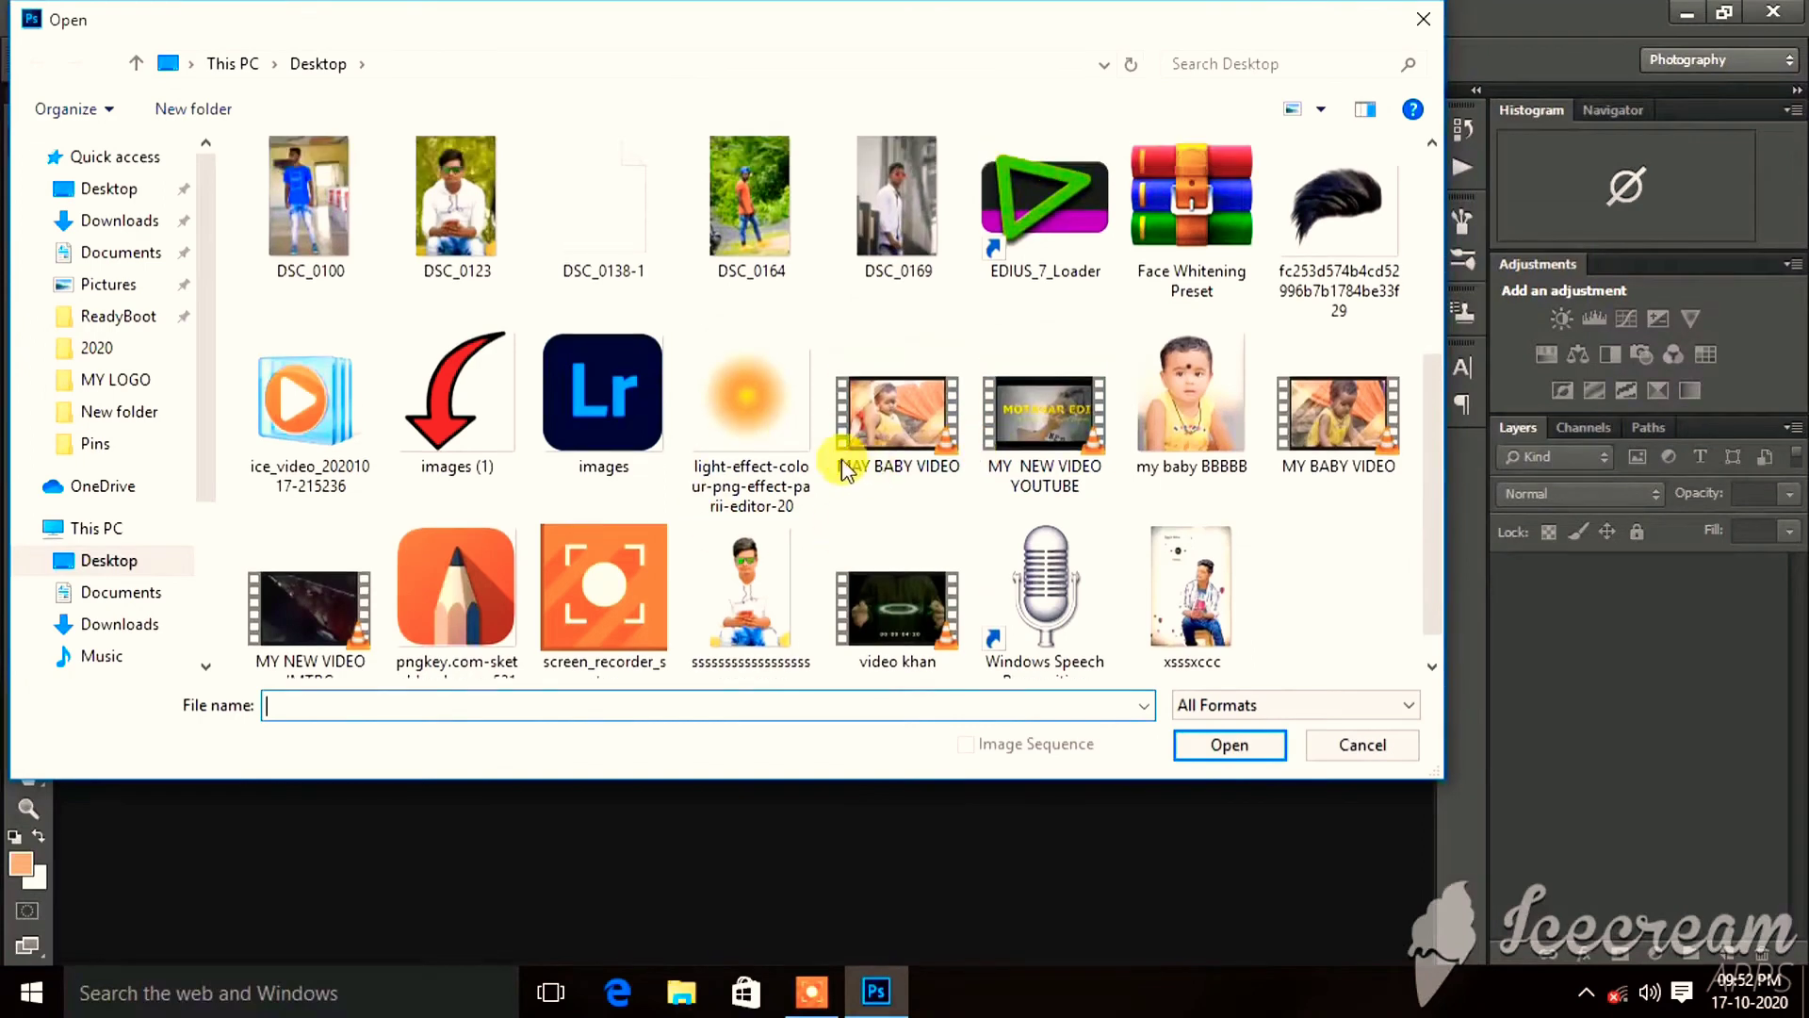
pyautogui.doubleClick(324, 213)
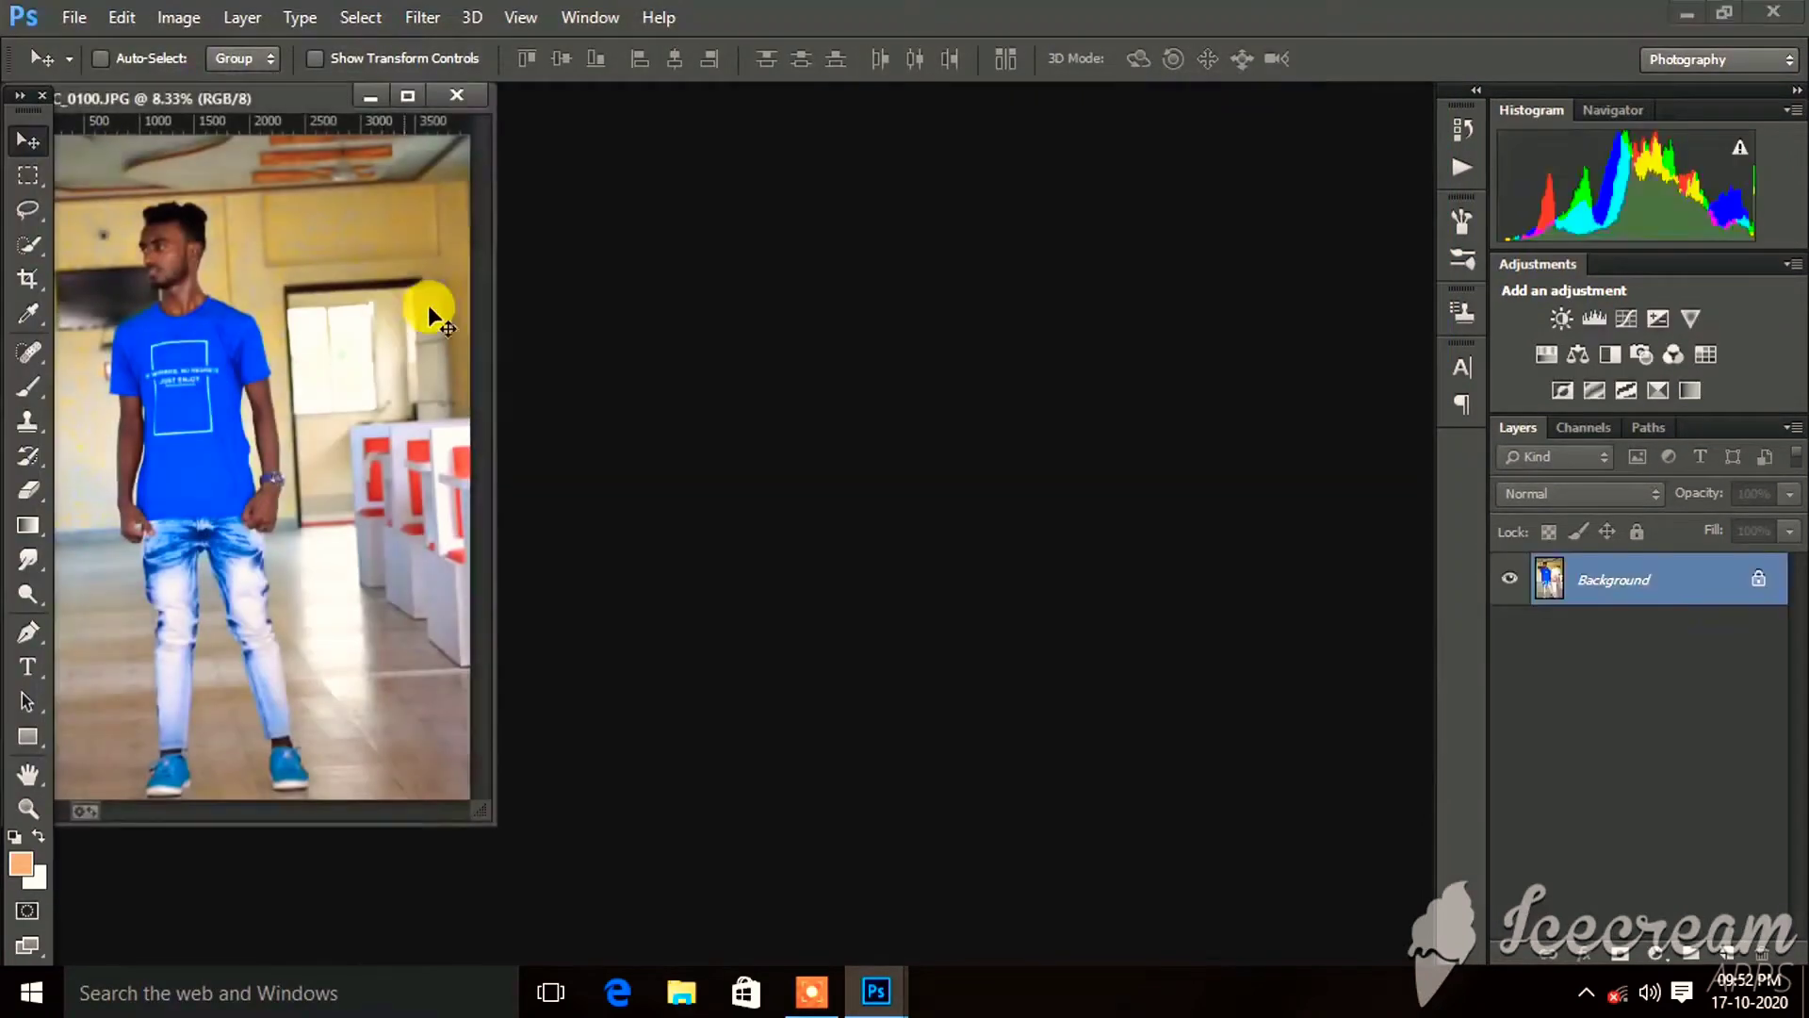
pyautogui.moveTo(348, 99); pyautogui.dragTo(756, 98)
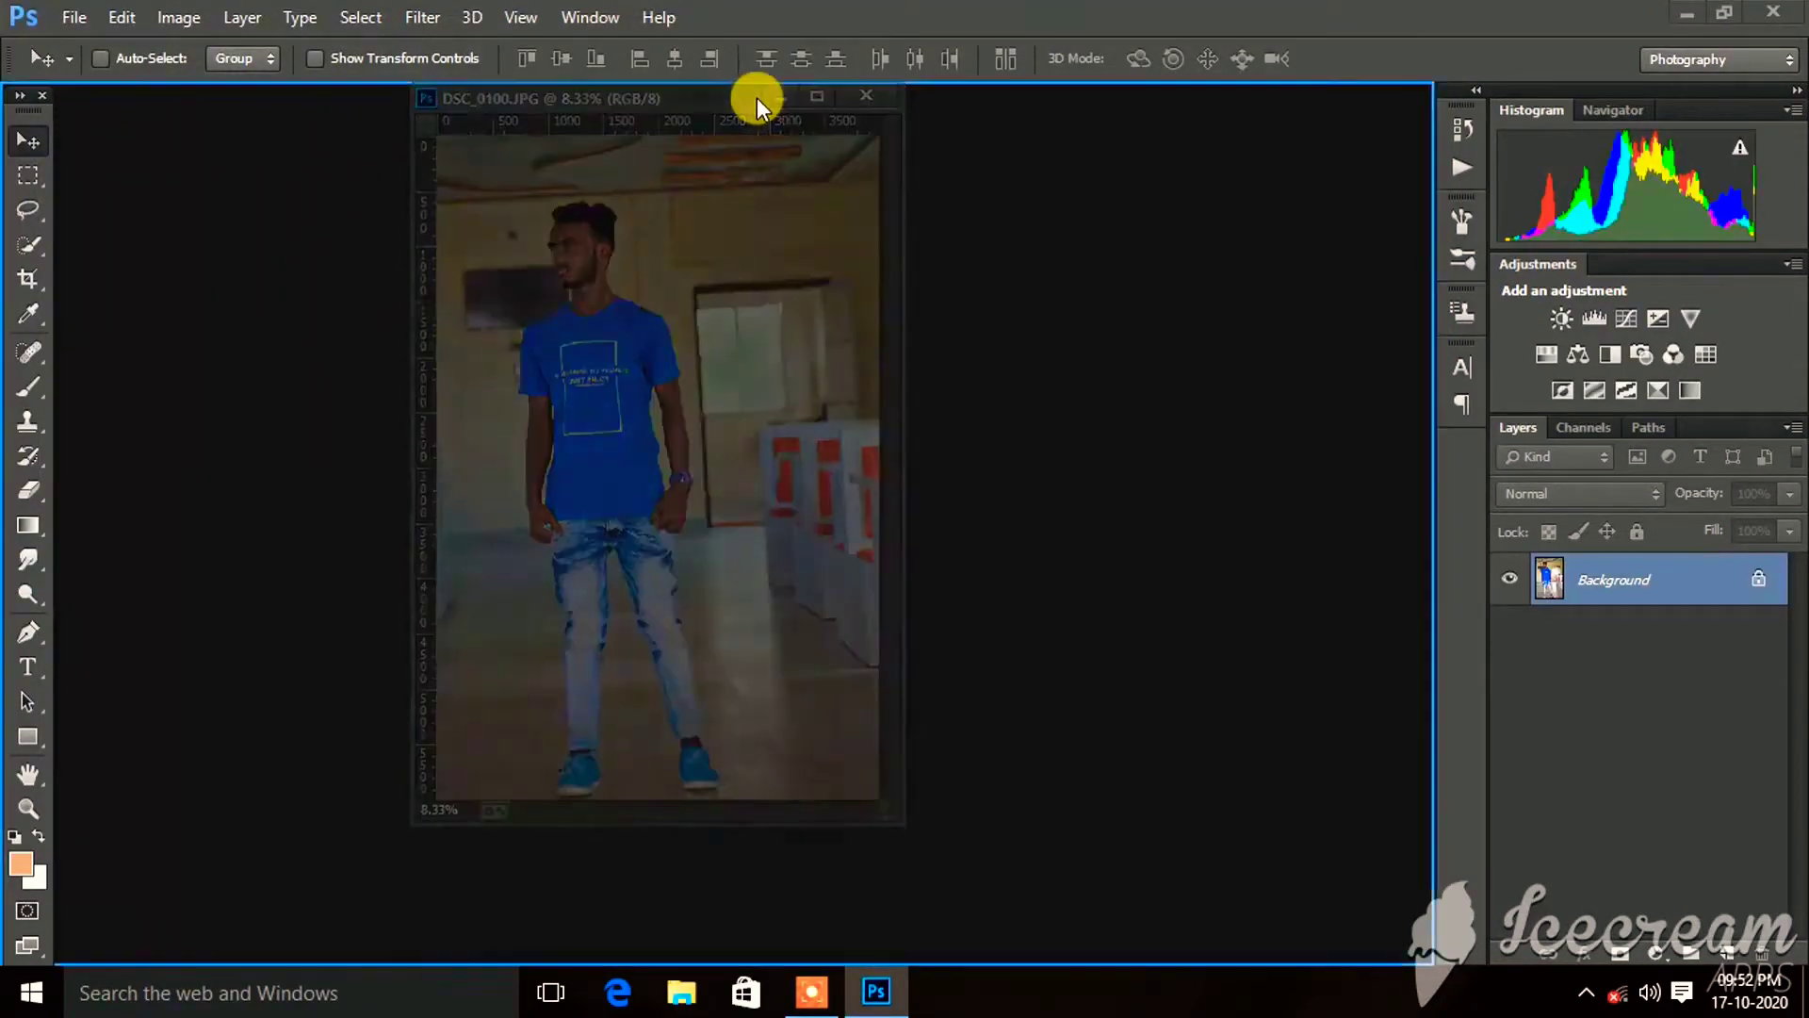
# Duplicate the Background layer as Background copy.
pyautogui.moveTo(1545, 582); pyautogui.dragTo(1727, 952)
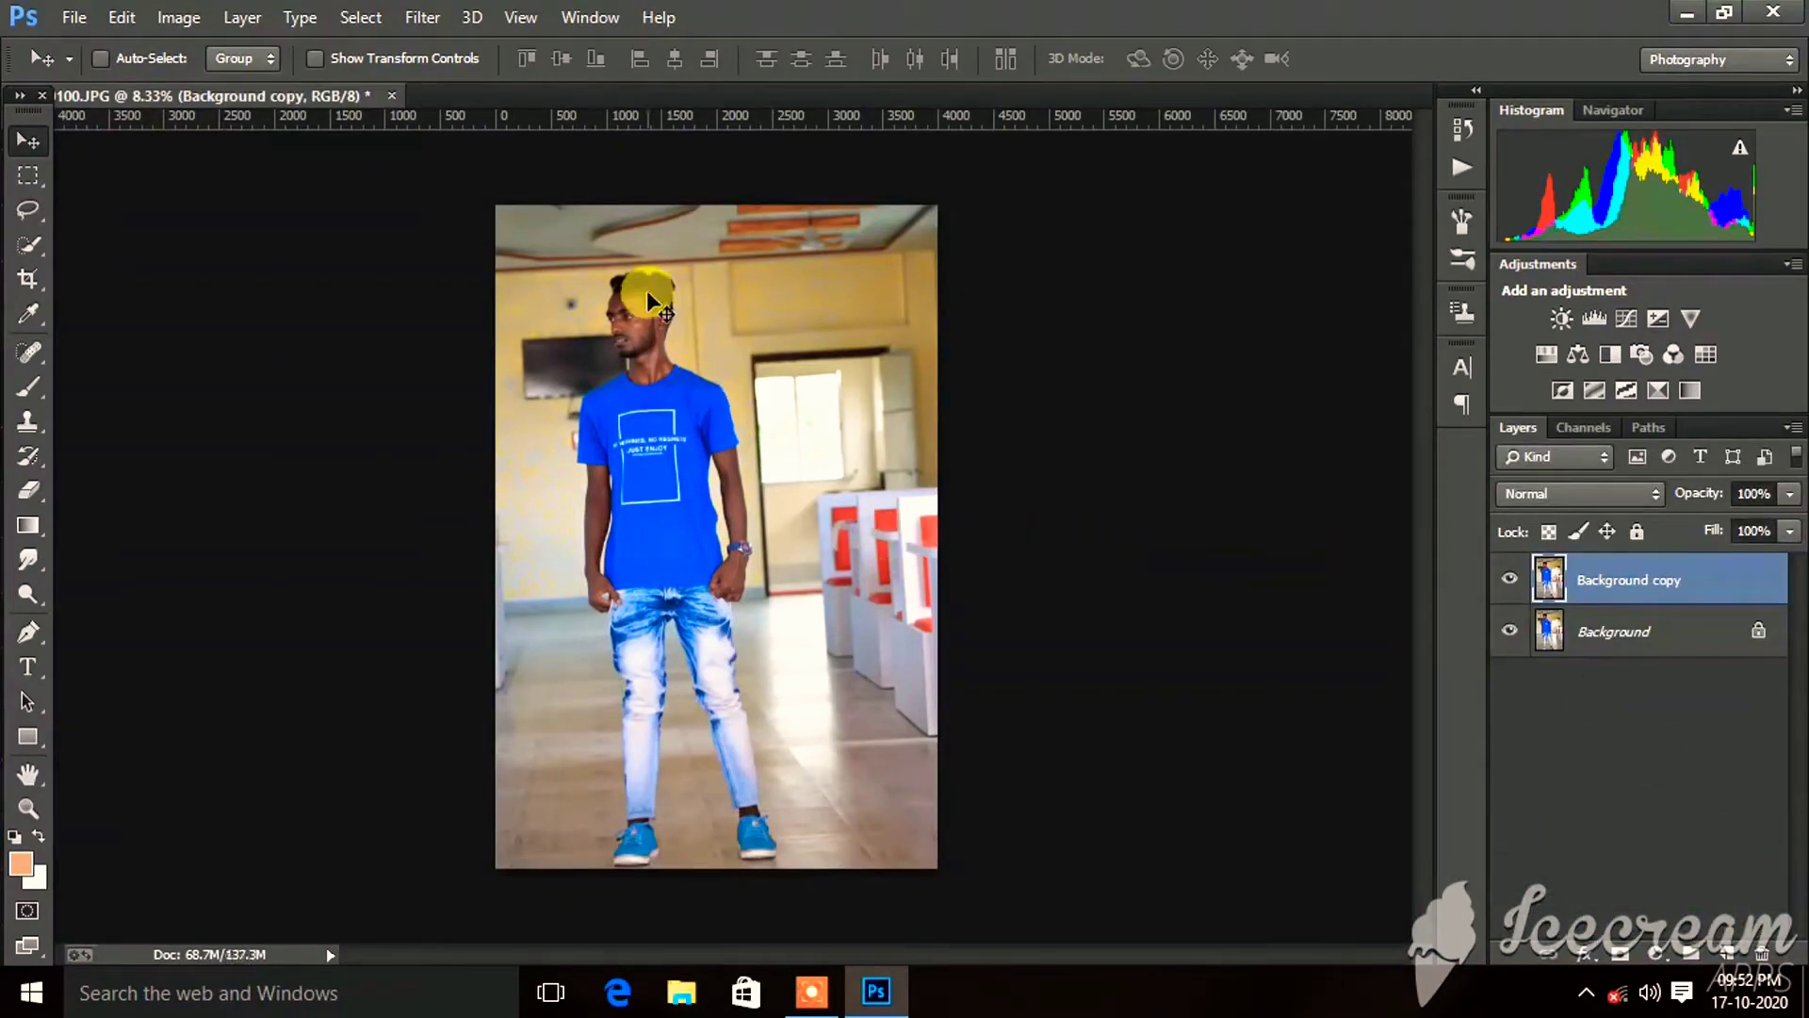
pyautogui.scroll(2, 646, 290)
pyautogui.scroll(2, 646, 290)
pyautogui.scroll(2, 623, 332)
pyautogui.scroll(1, 623, 332)
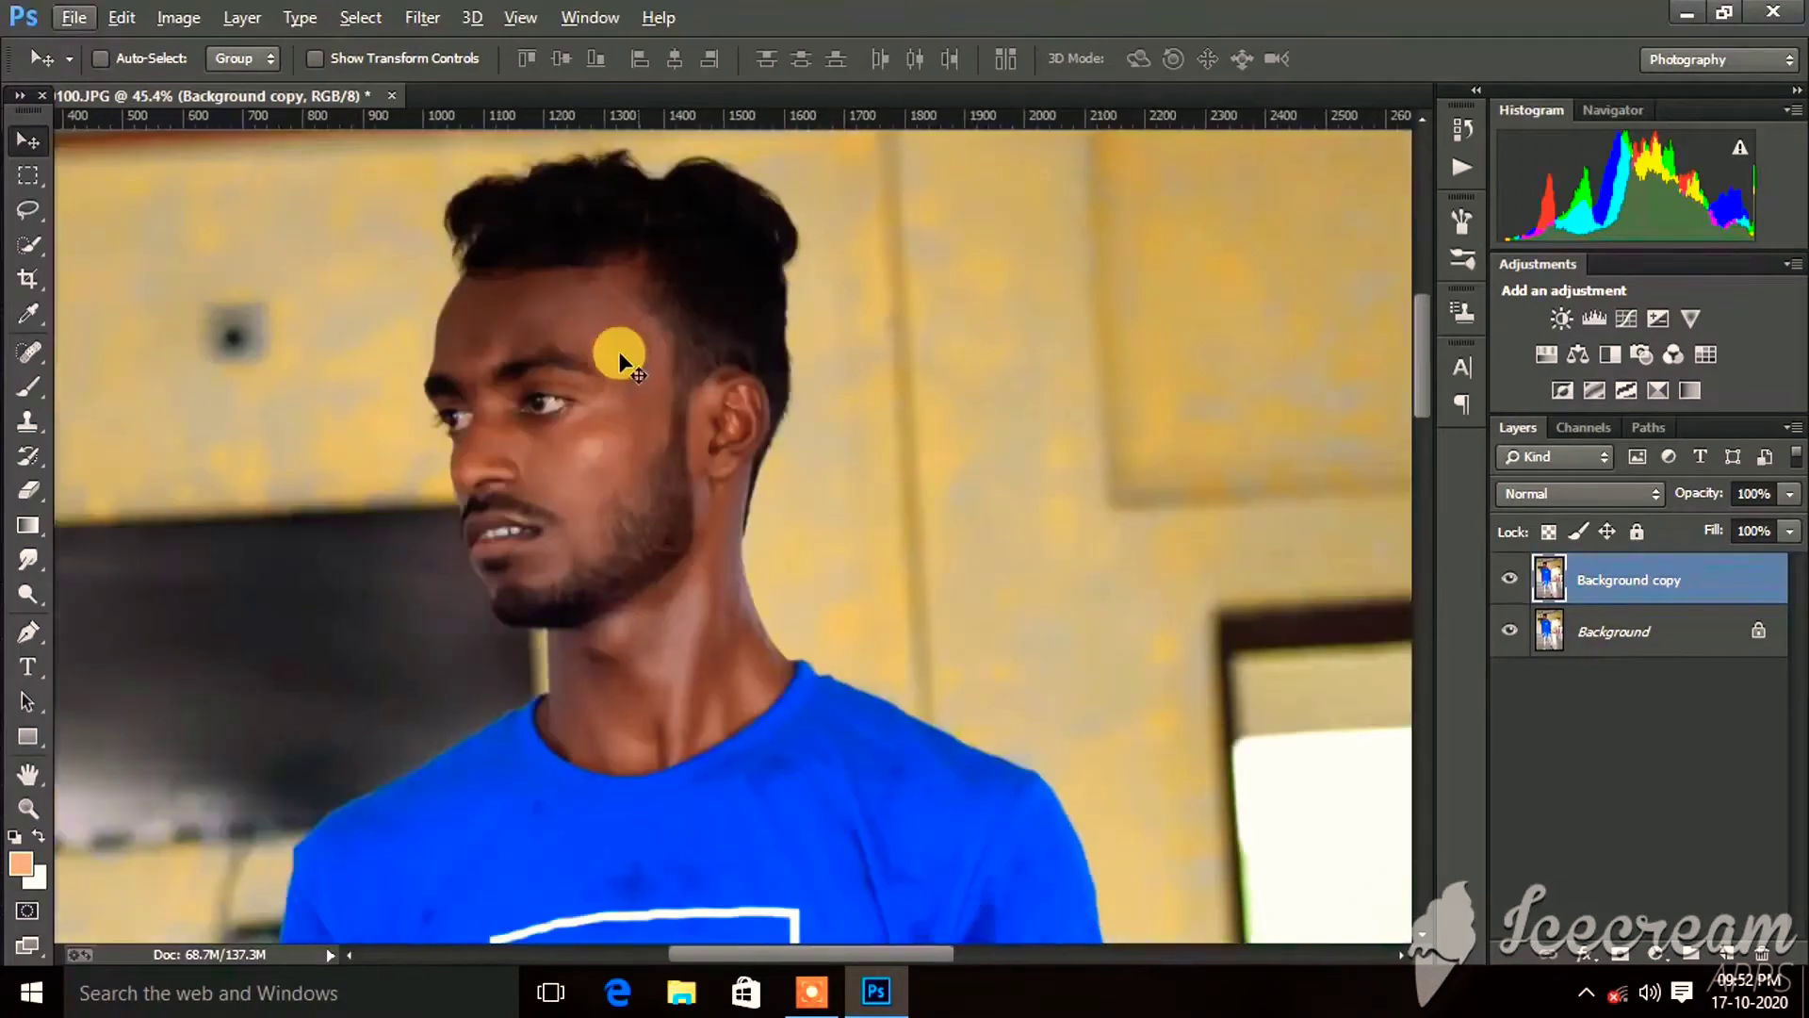
# Apply Shadows/Highlights with shadows Amount 48% and highlights 0% to Background copy.
pyautogui.click(205, 21)
pyautogui.moveTo(217, 85)
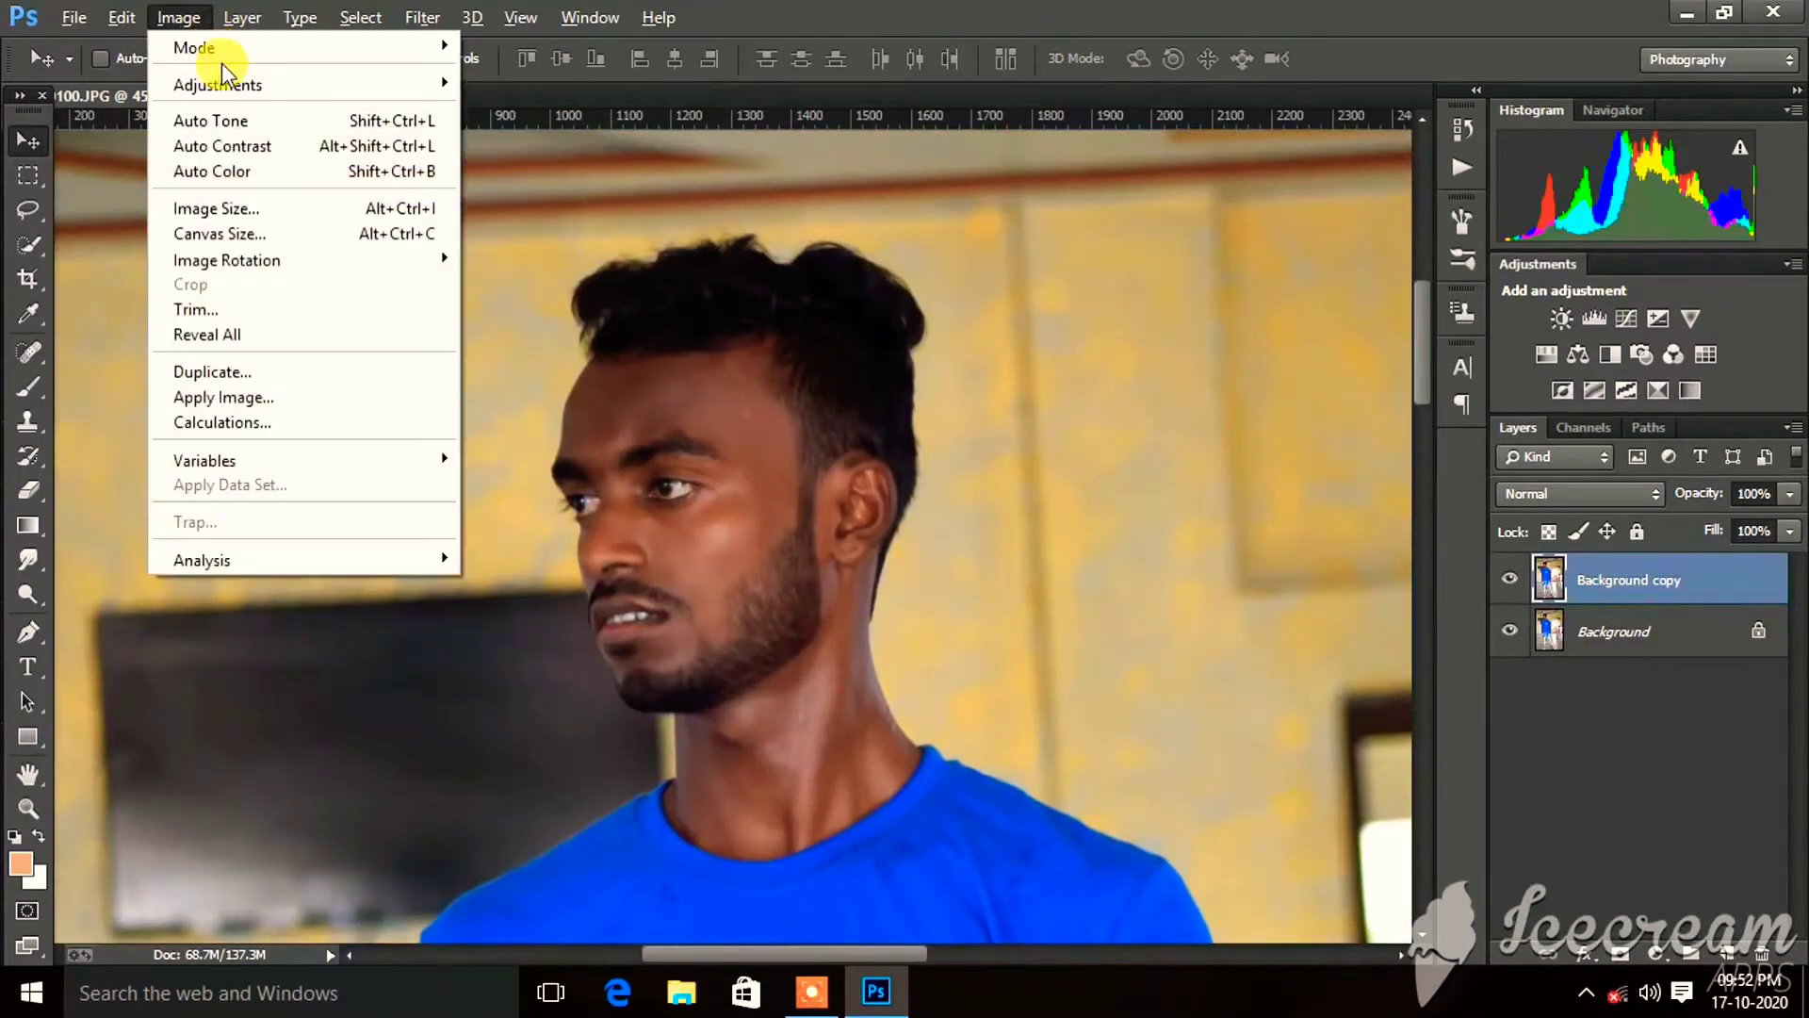
pyautogui.click(603, 524)
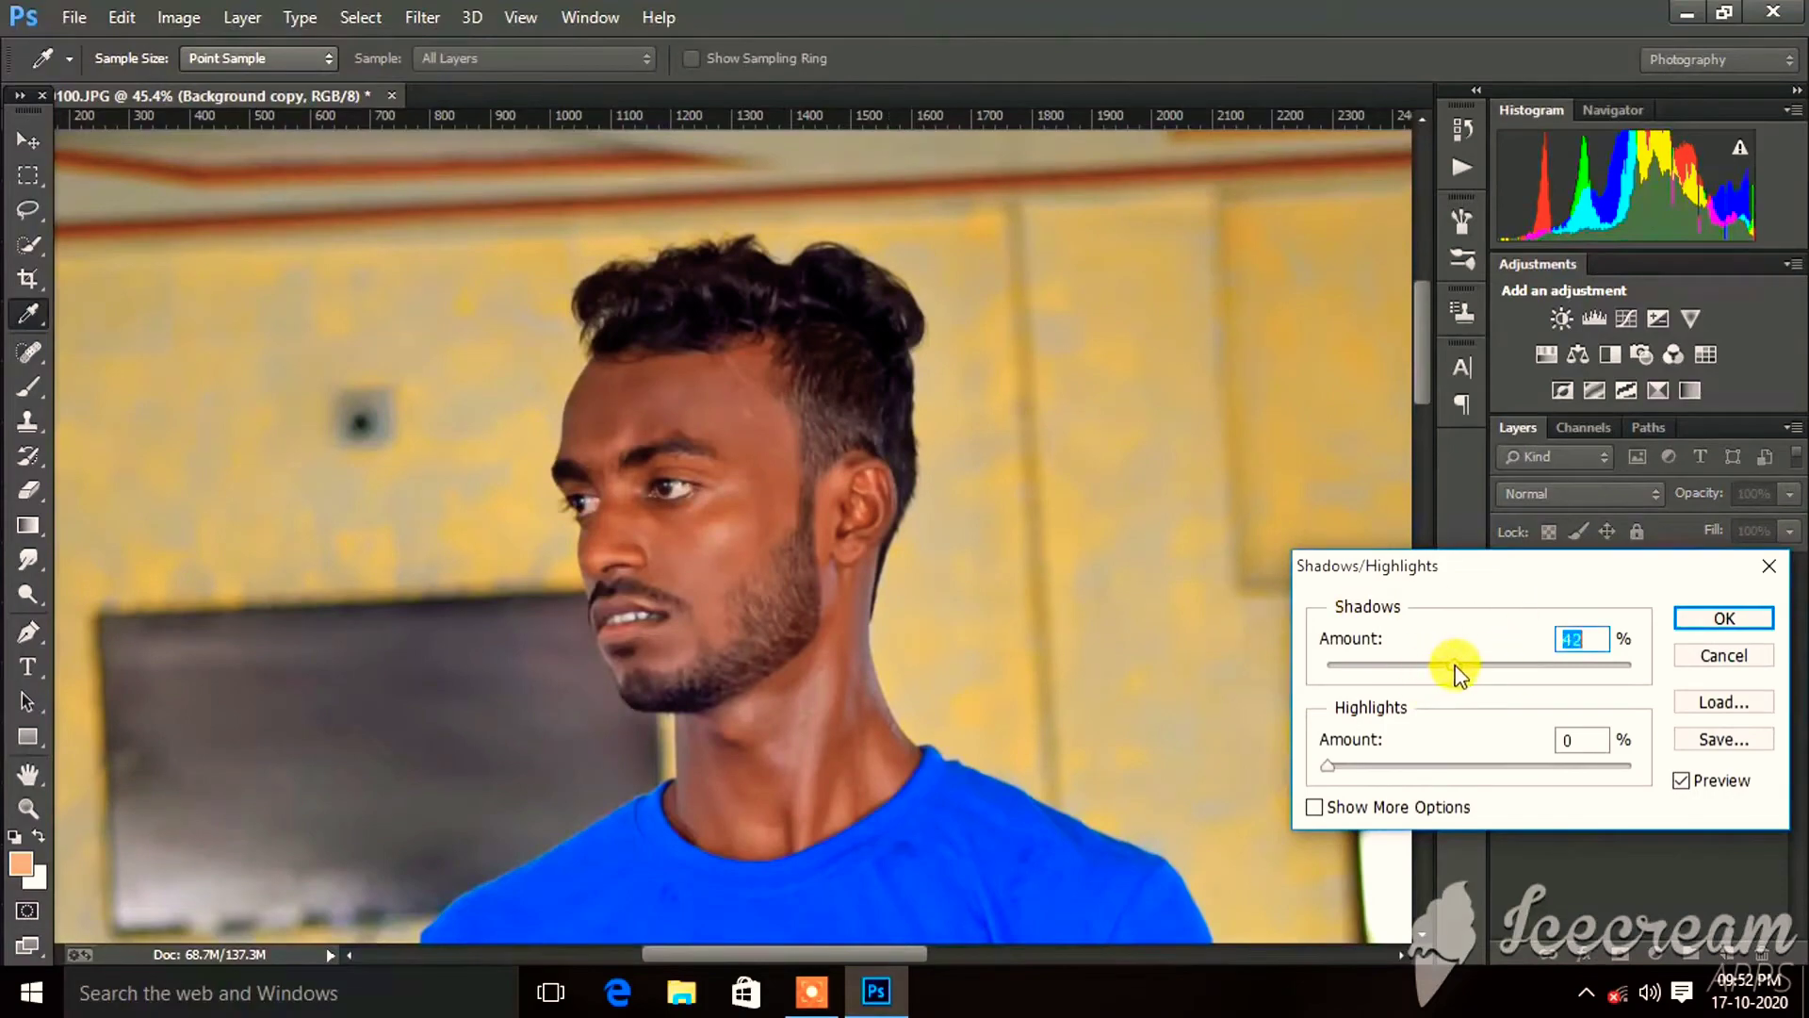
pyautogui.click(1732, 620)
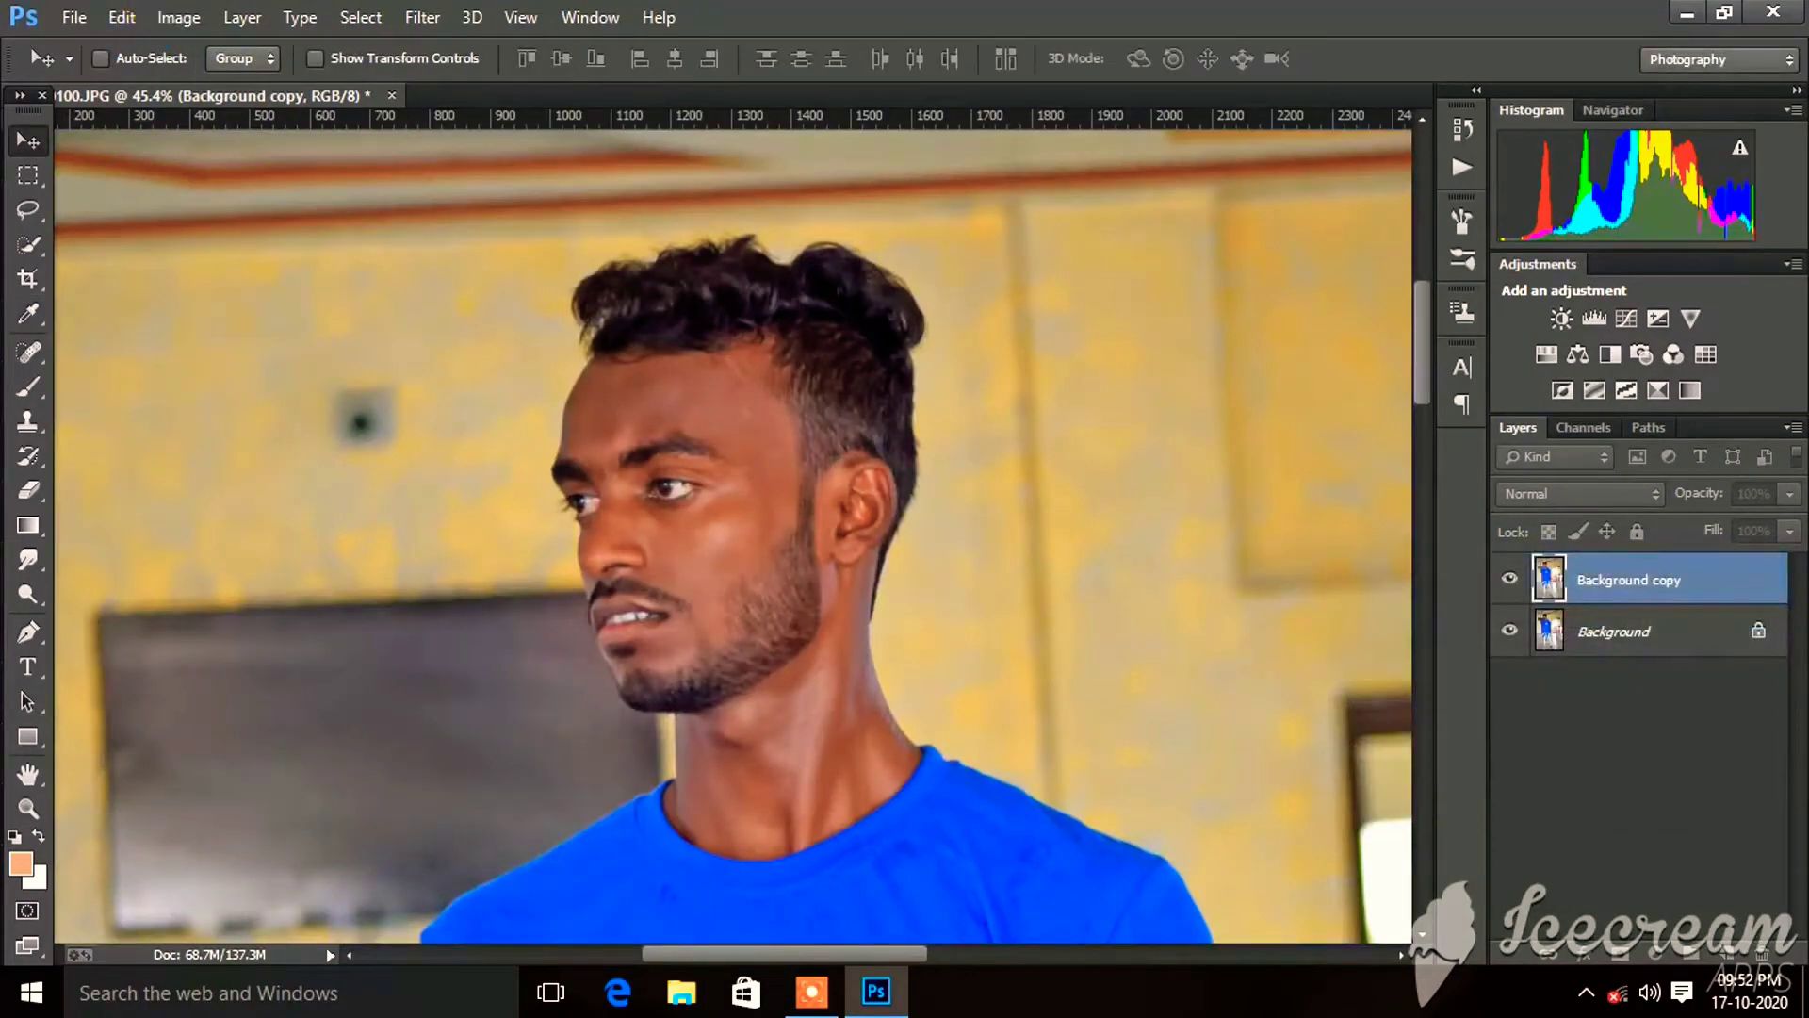
pyautogui.click(178, 17)
# Apply Auto Contrast, then raise the Curves highlights, midtones and shadows points.
pyautogui.click(254, 144)
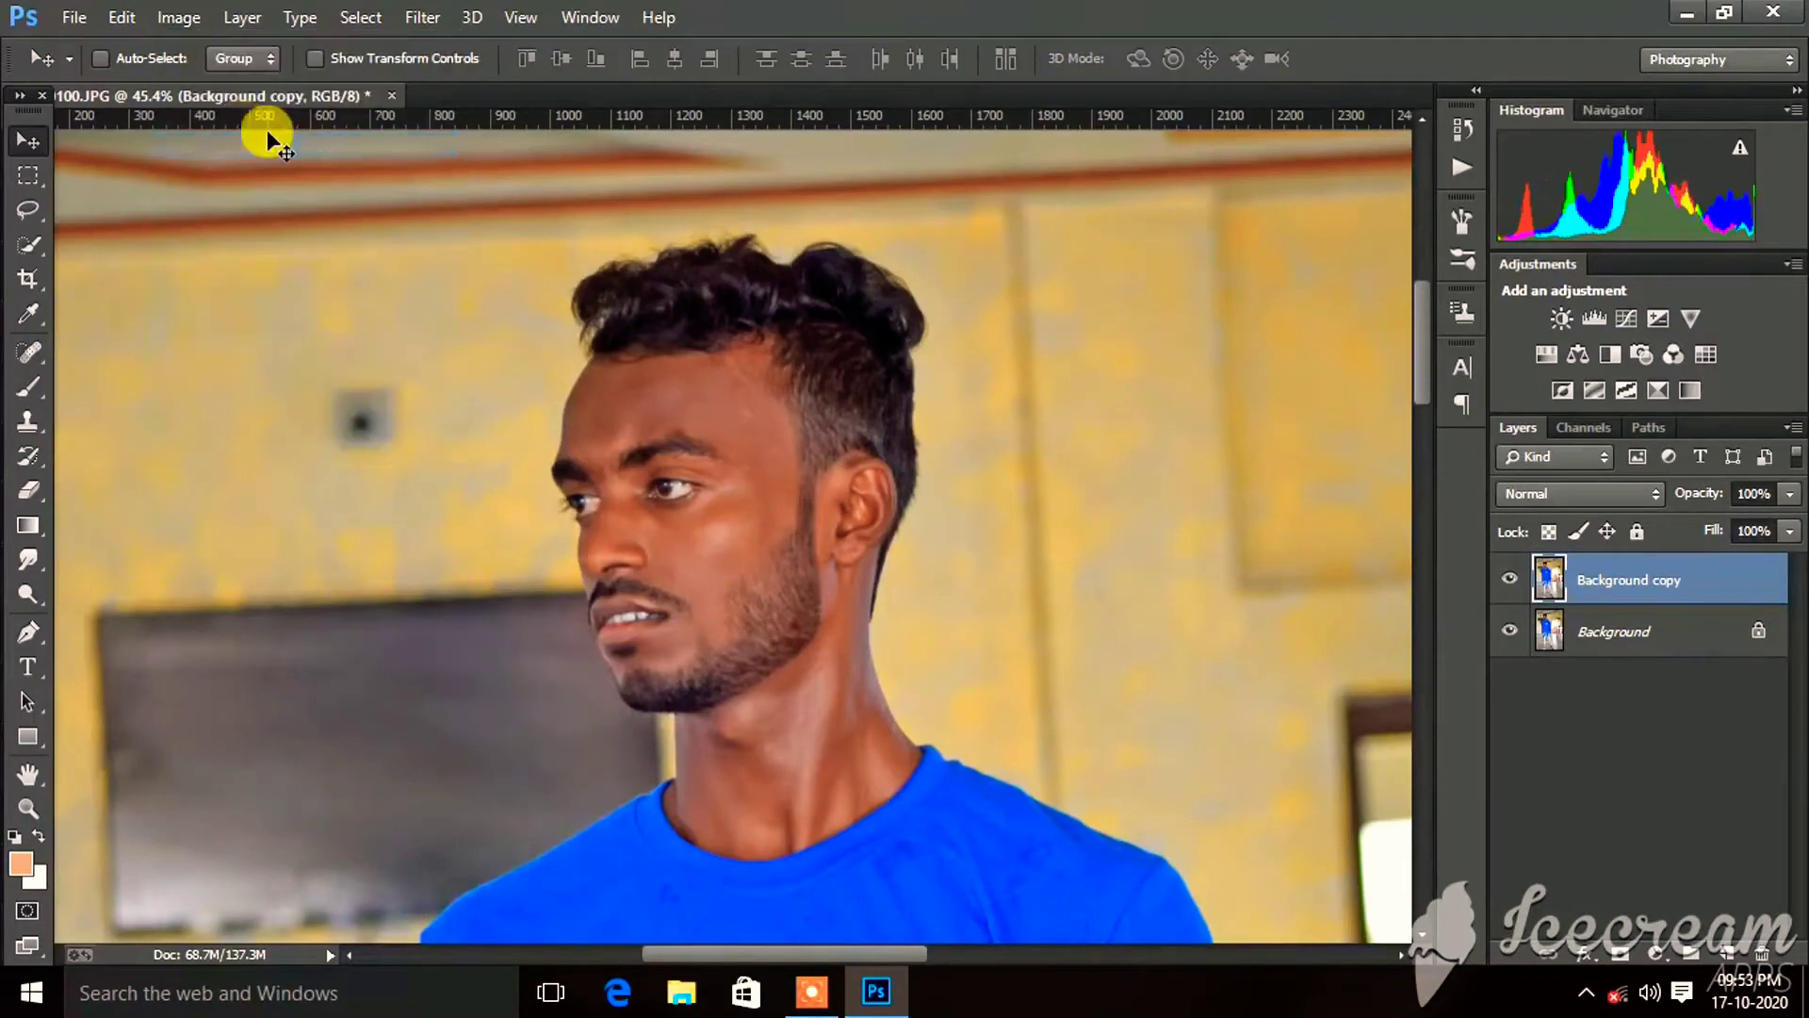
pyautogui.click(194, 25)
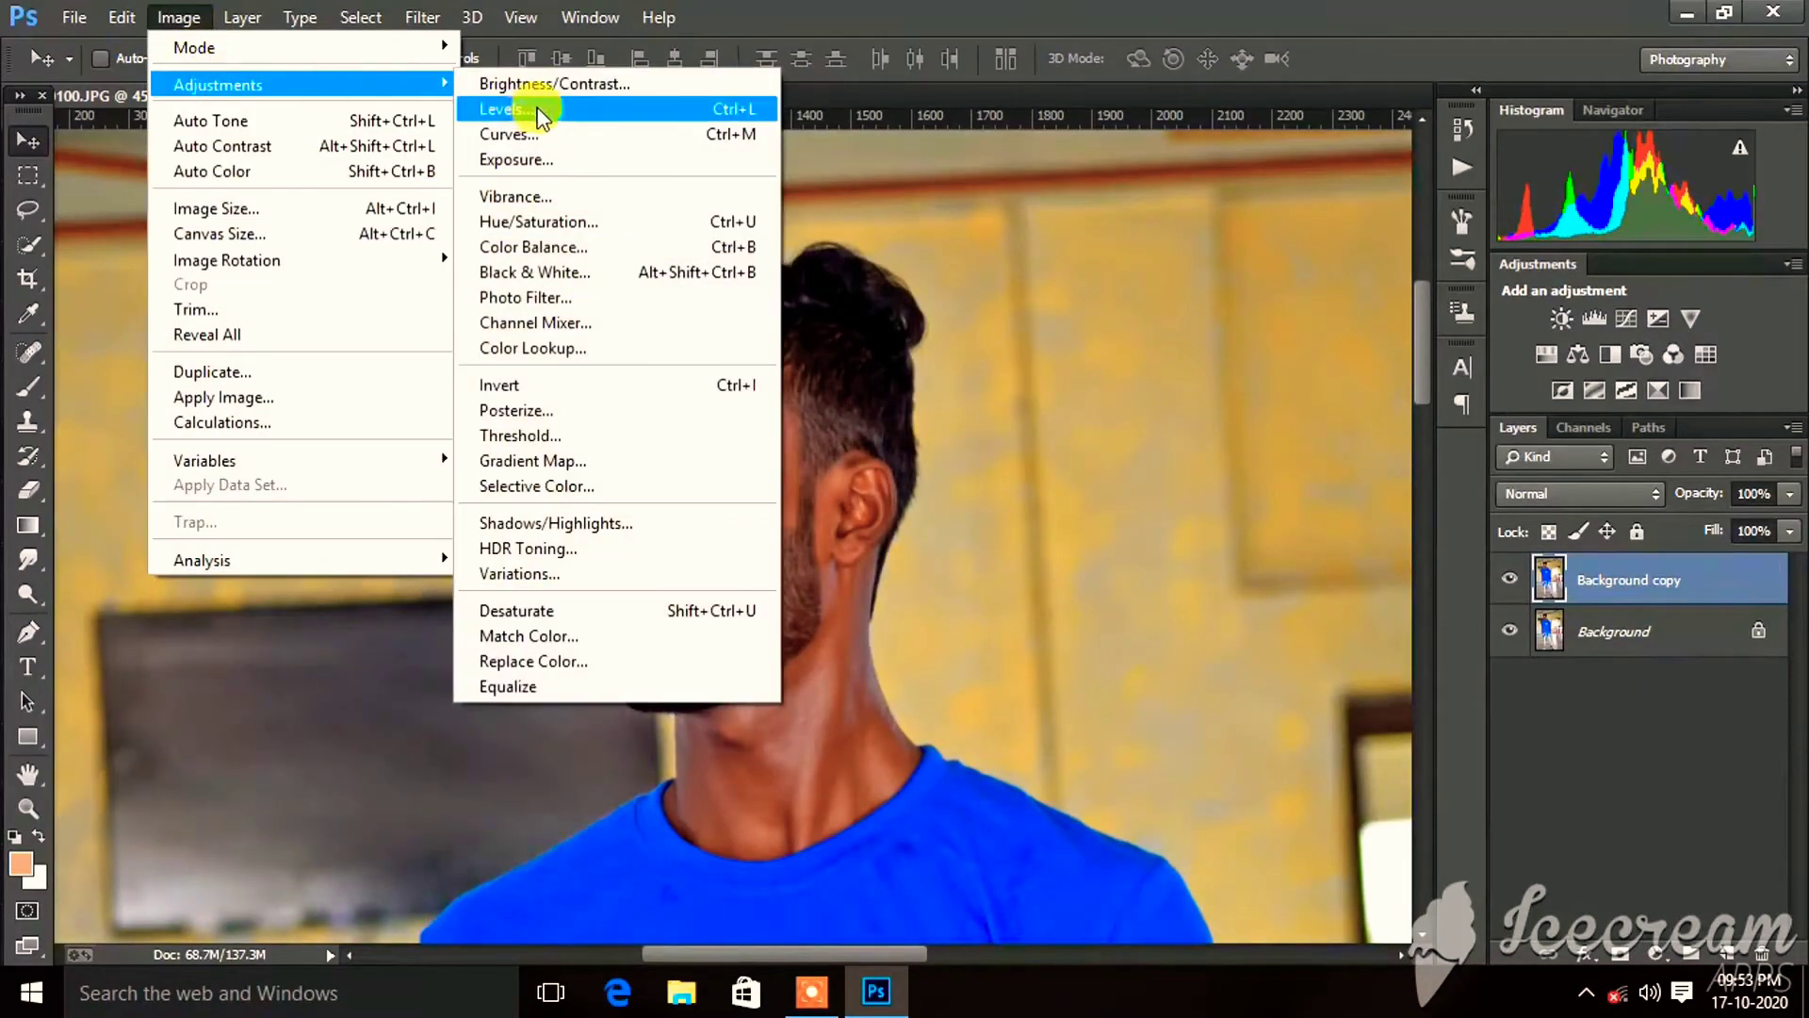
pyautogui.click(548, 129)
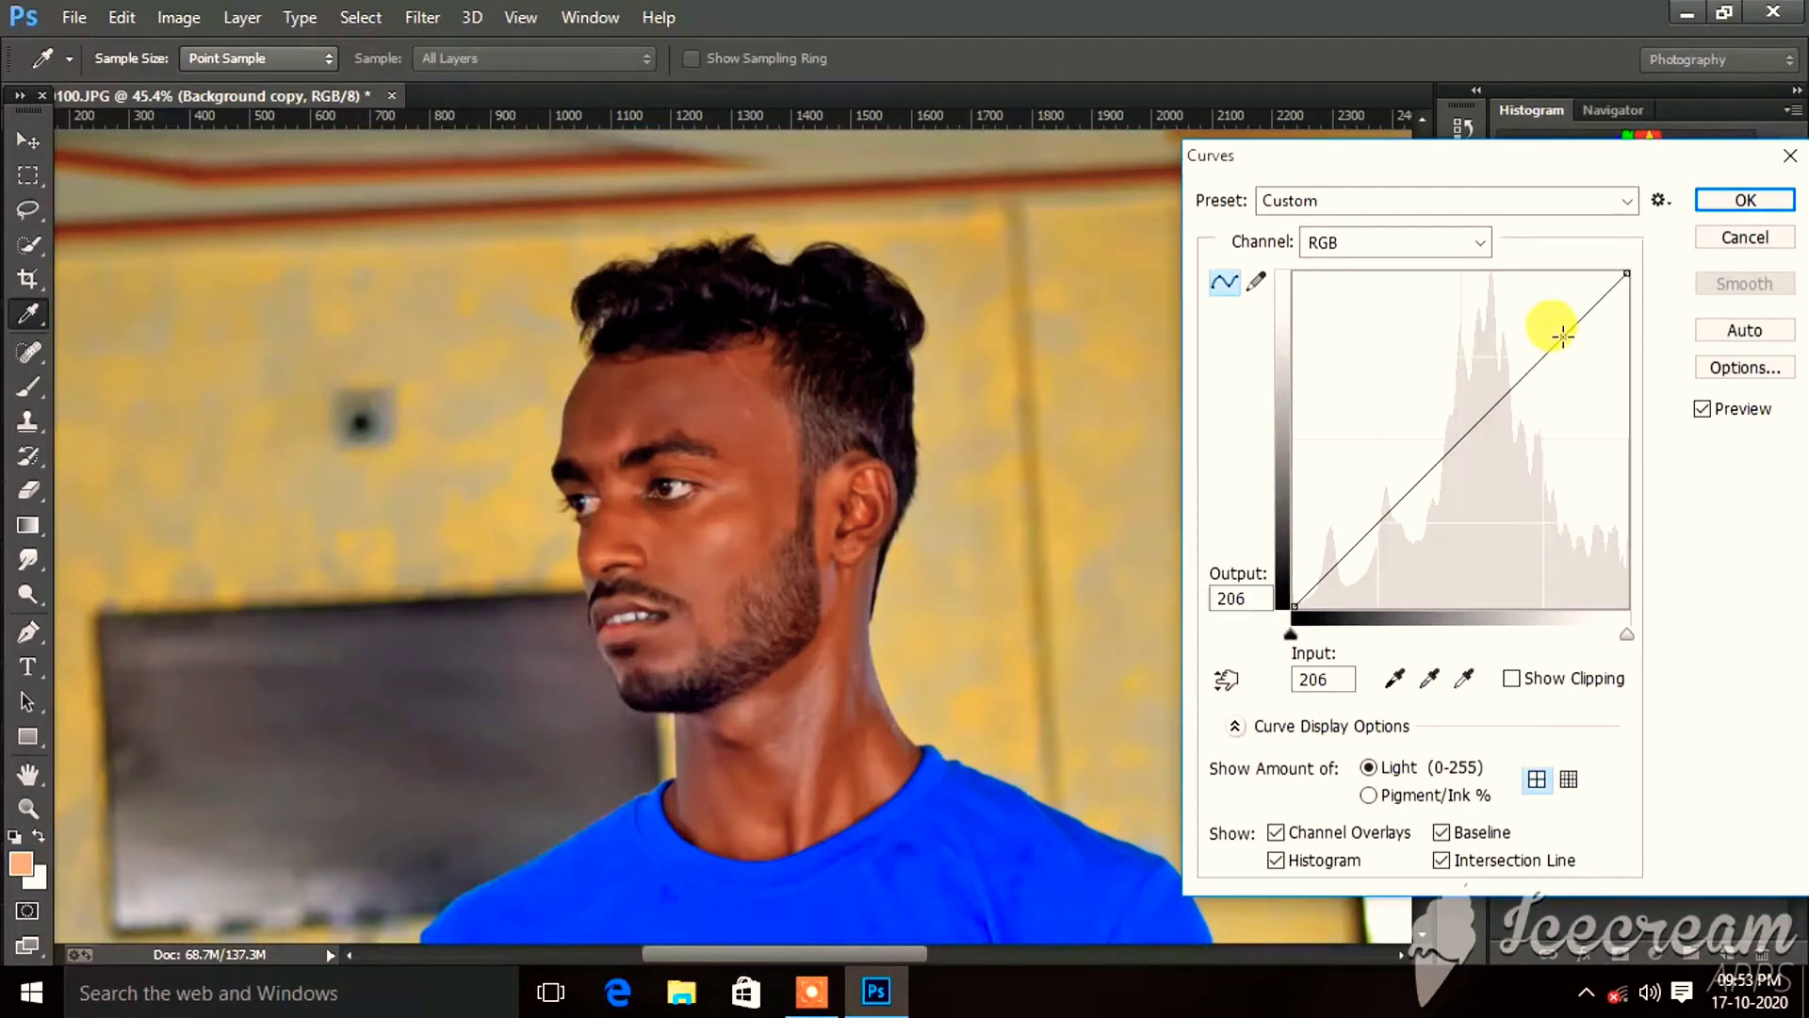
pyautogui.moveTo(1562, 336); pyautogui.dragTo(1554, 324)
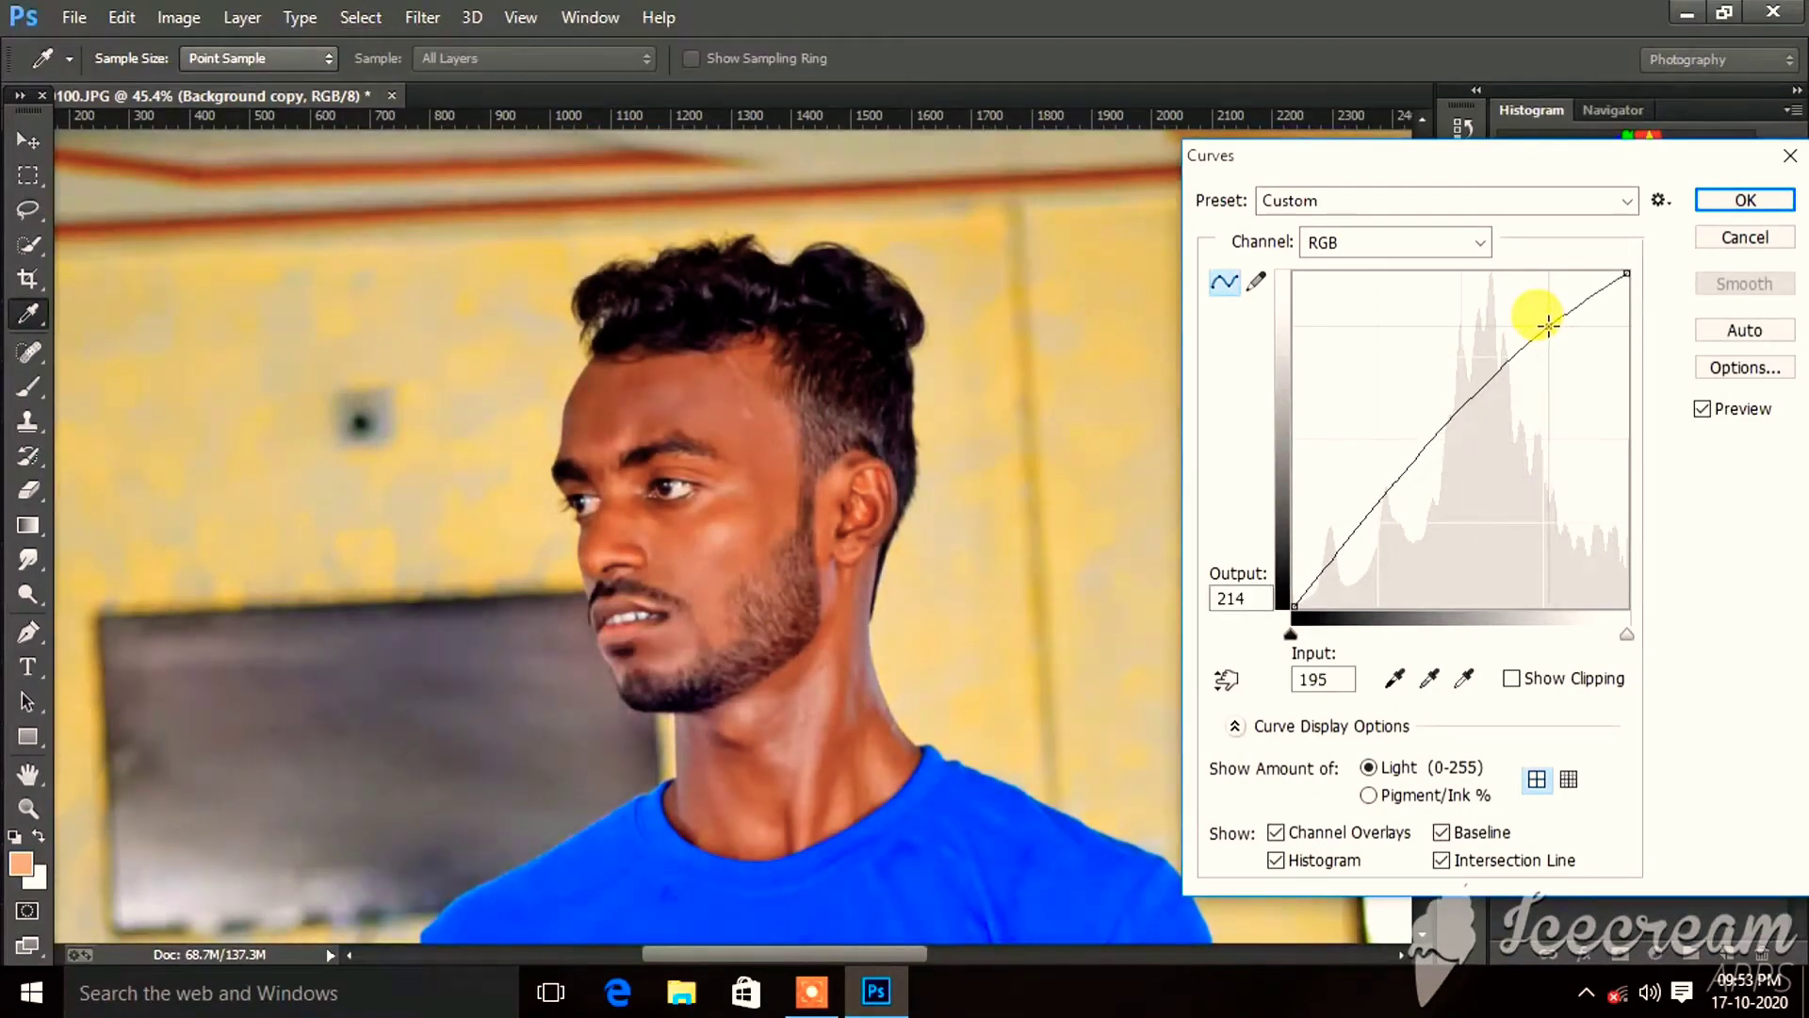
pyautogui.moveTo(1456, 419); pyautogui.dragTo(1450, 405)
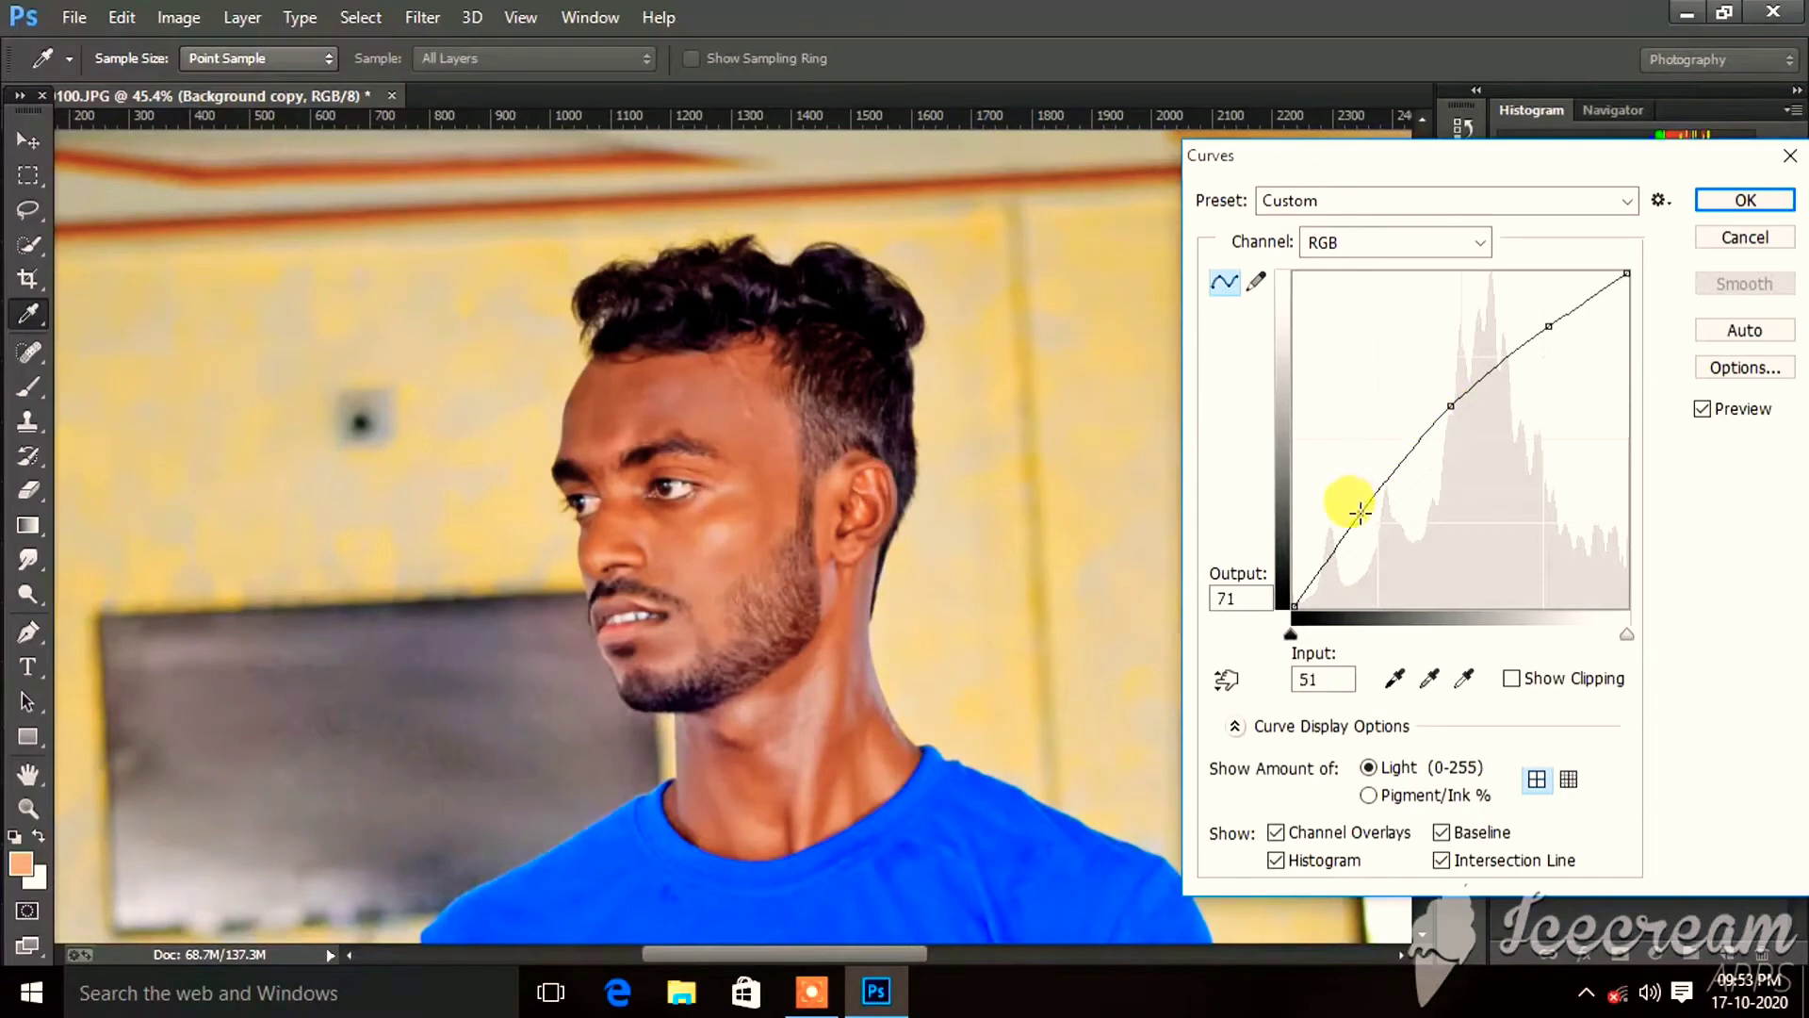
pyautogui.moveTo(1359, 512); pyautogui.dragTo(1354, 496)
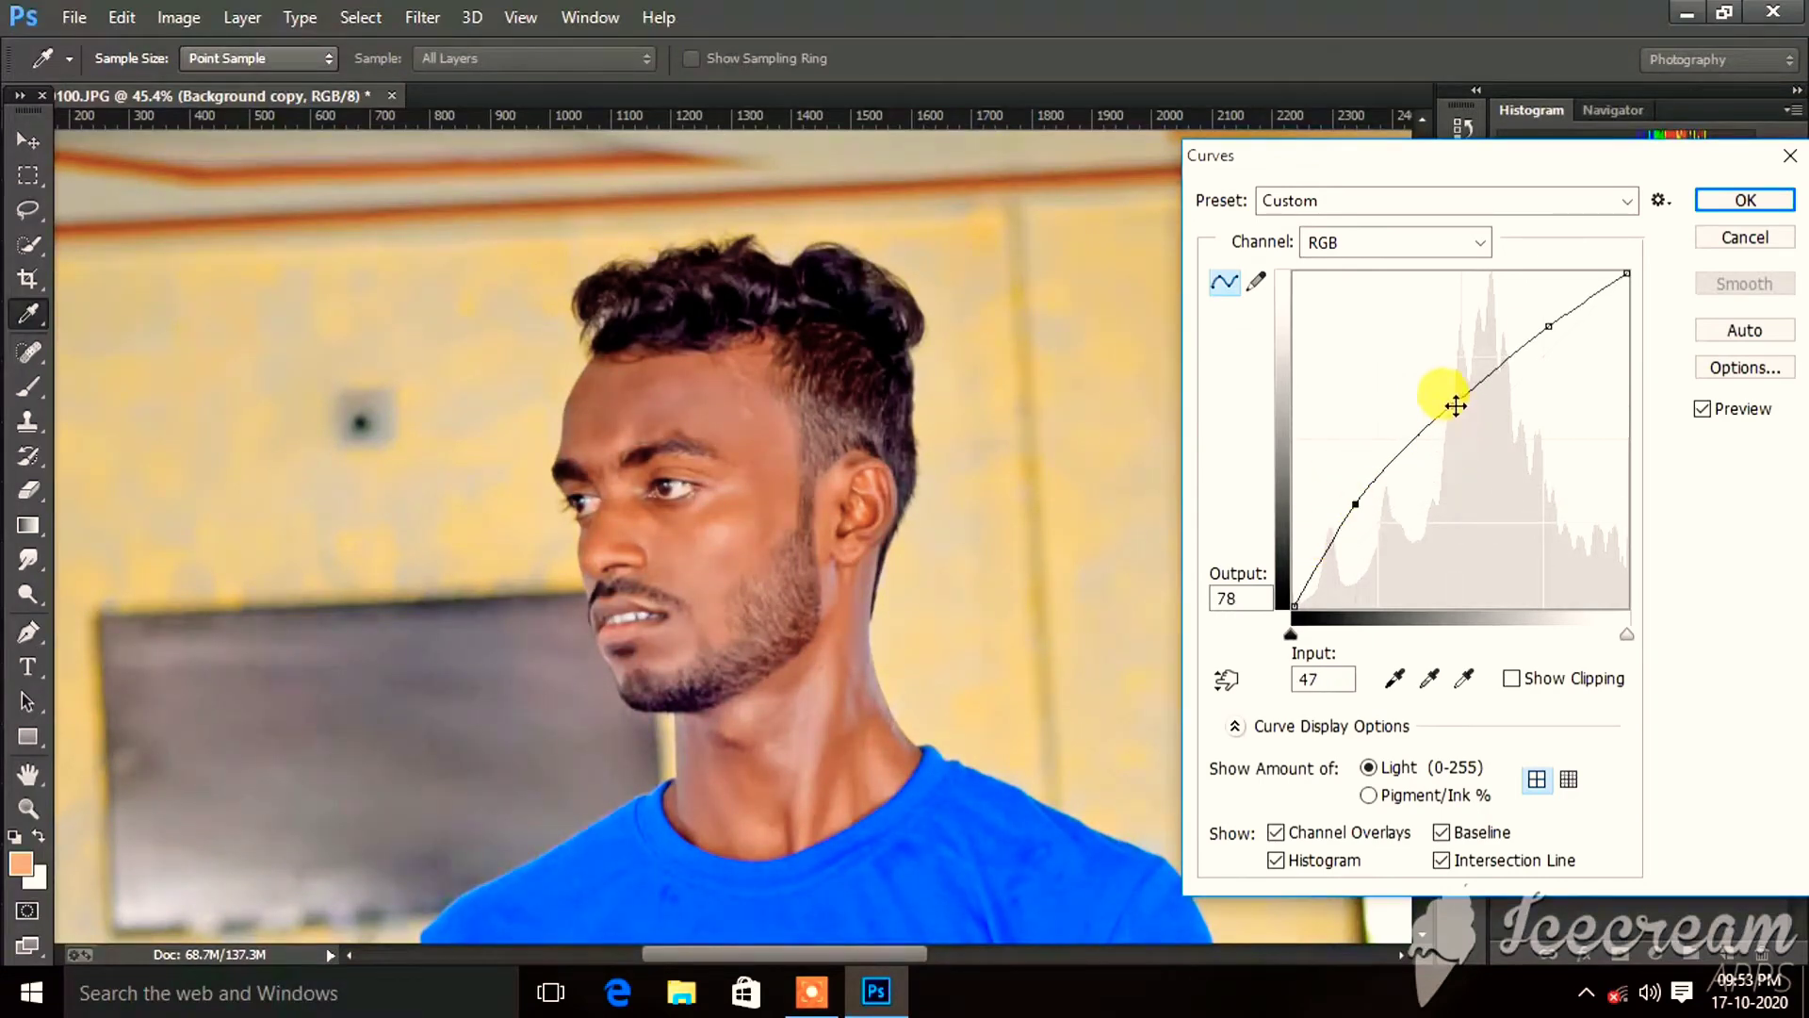
# Fine-tune the curve to 120→157 and 197→216, check the preview, and apply it.
pyautogui.moveTo(1456, 412); pyautogui.dragTo(1456, 396)
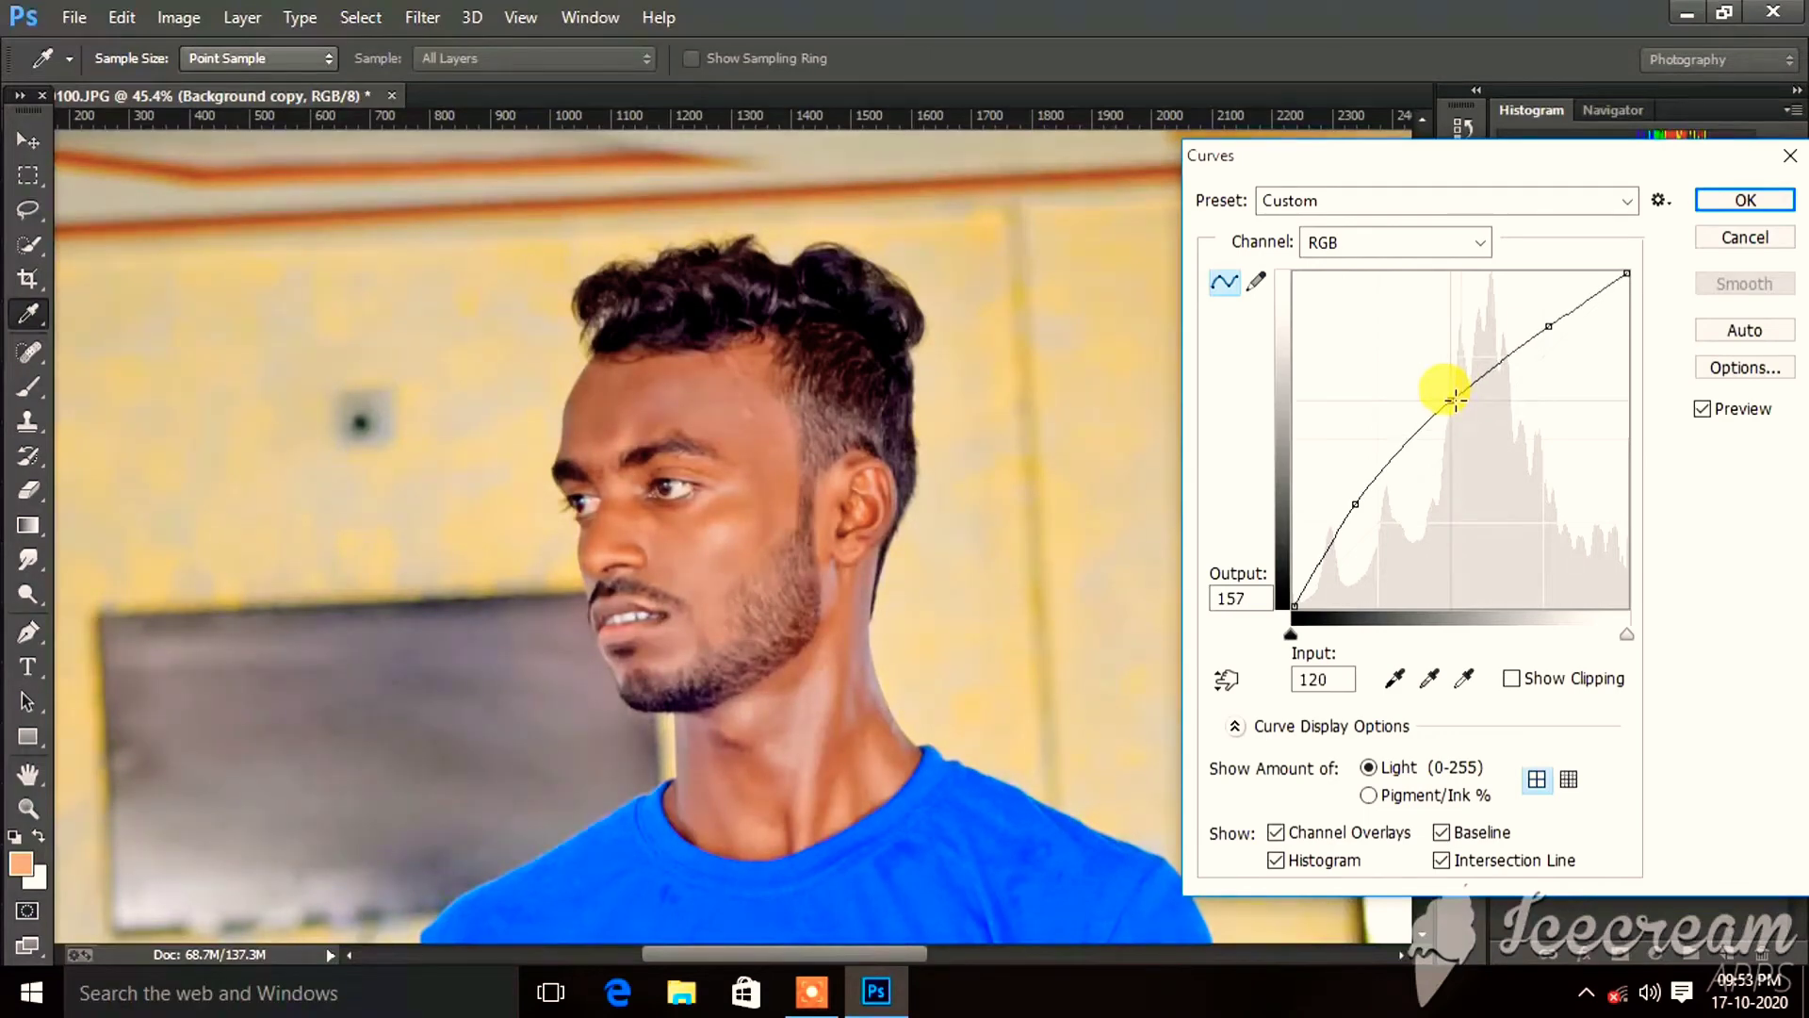
pyautogui.moveTo(1545, 324); pyautogui.dragTo(1548, 326)
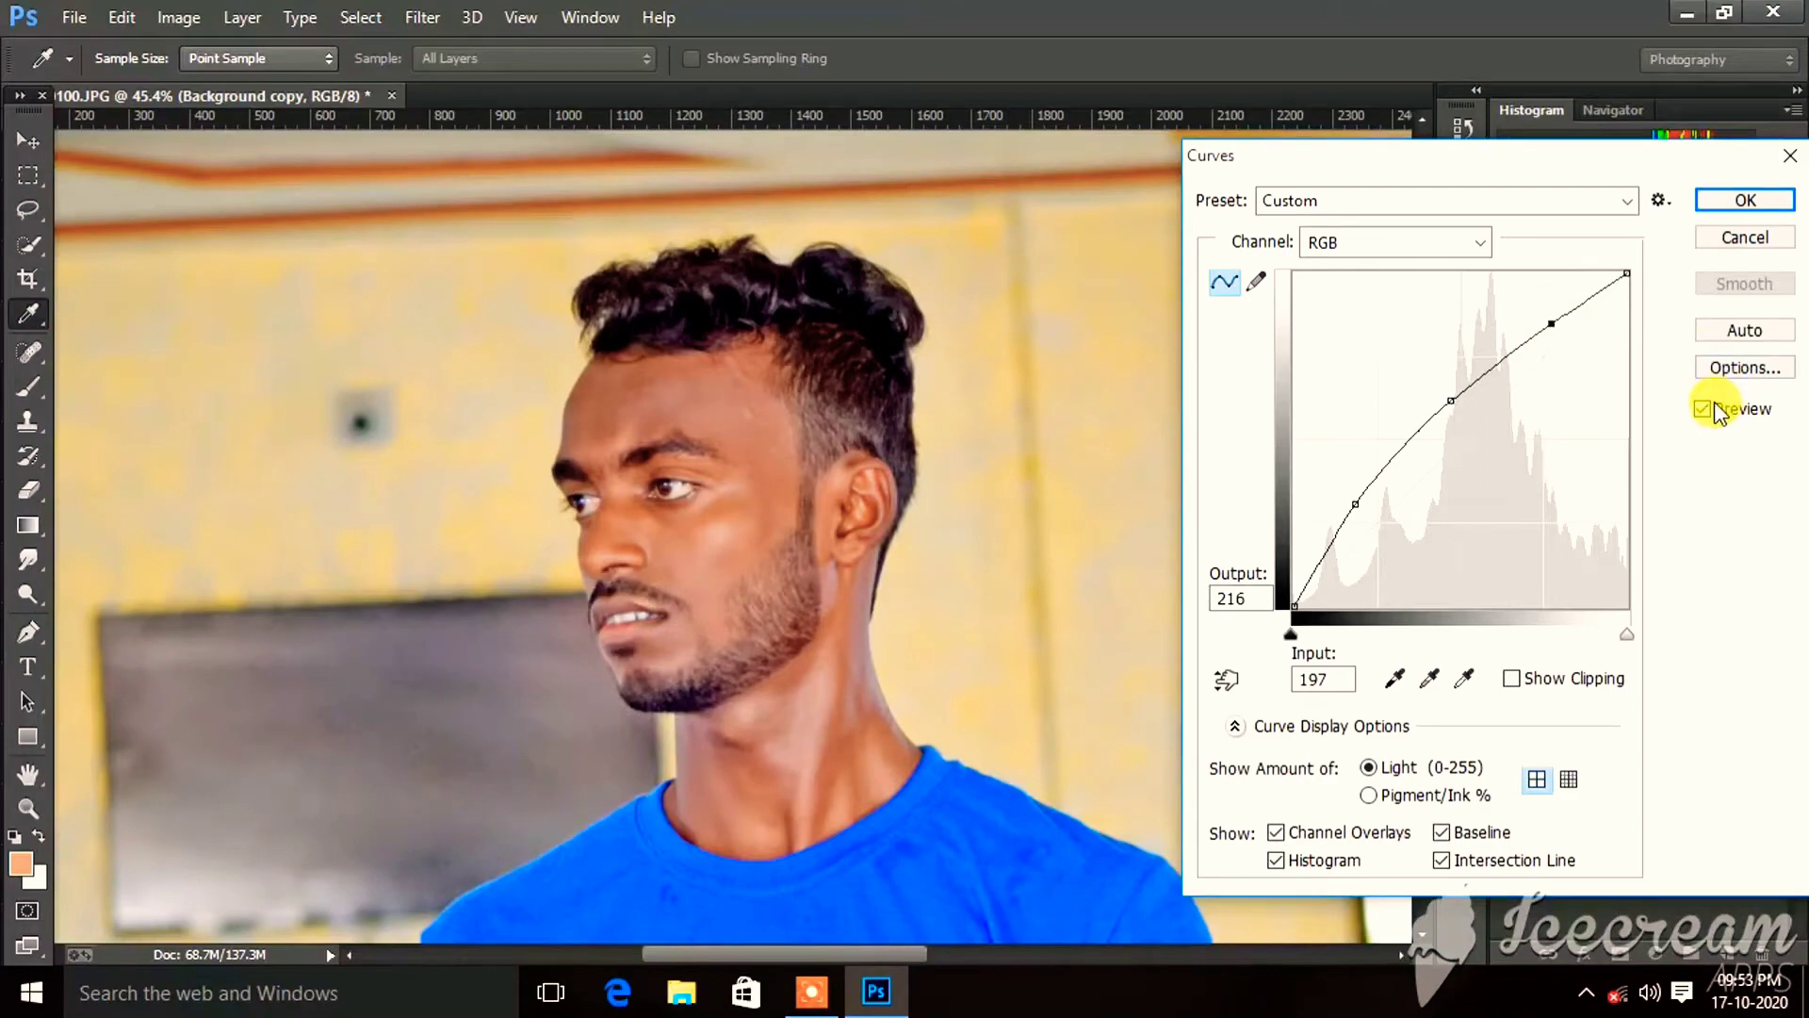
pyautogui.hotkey('ctrl', '0')
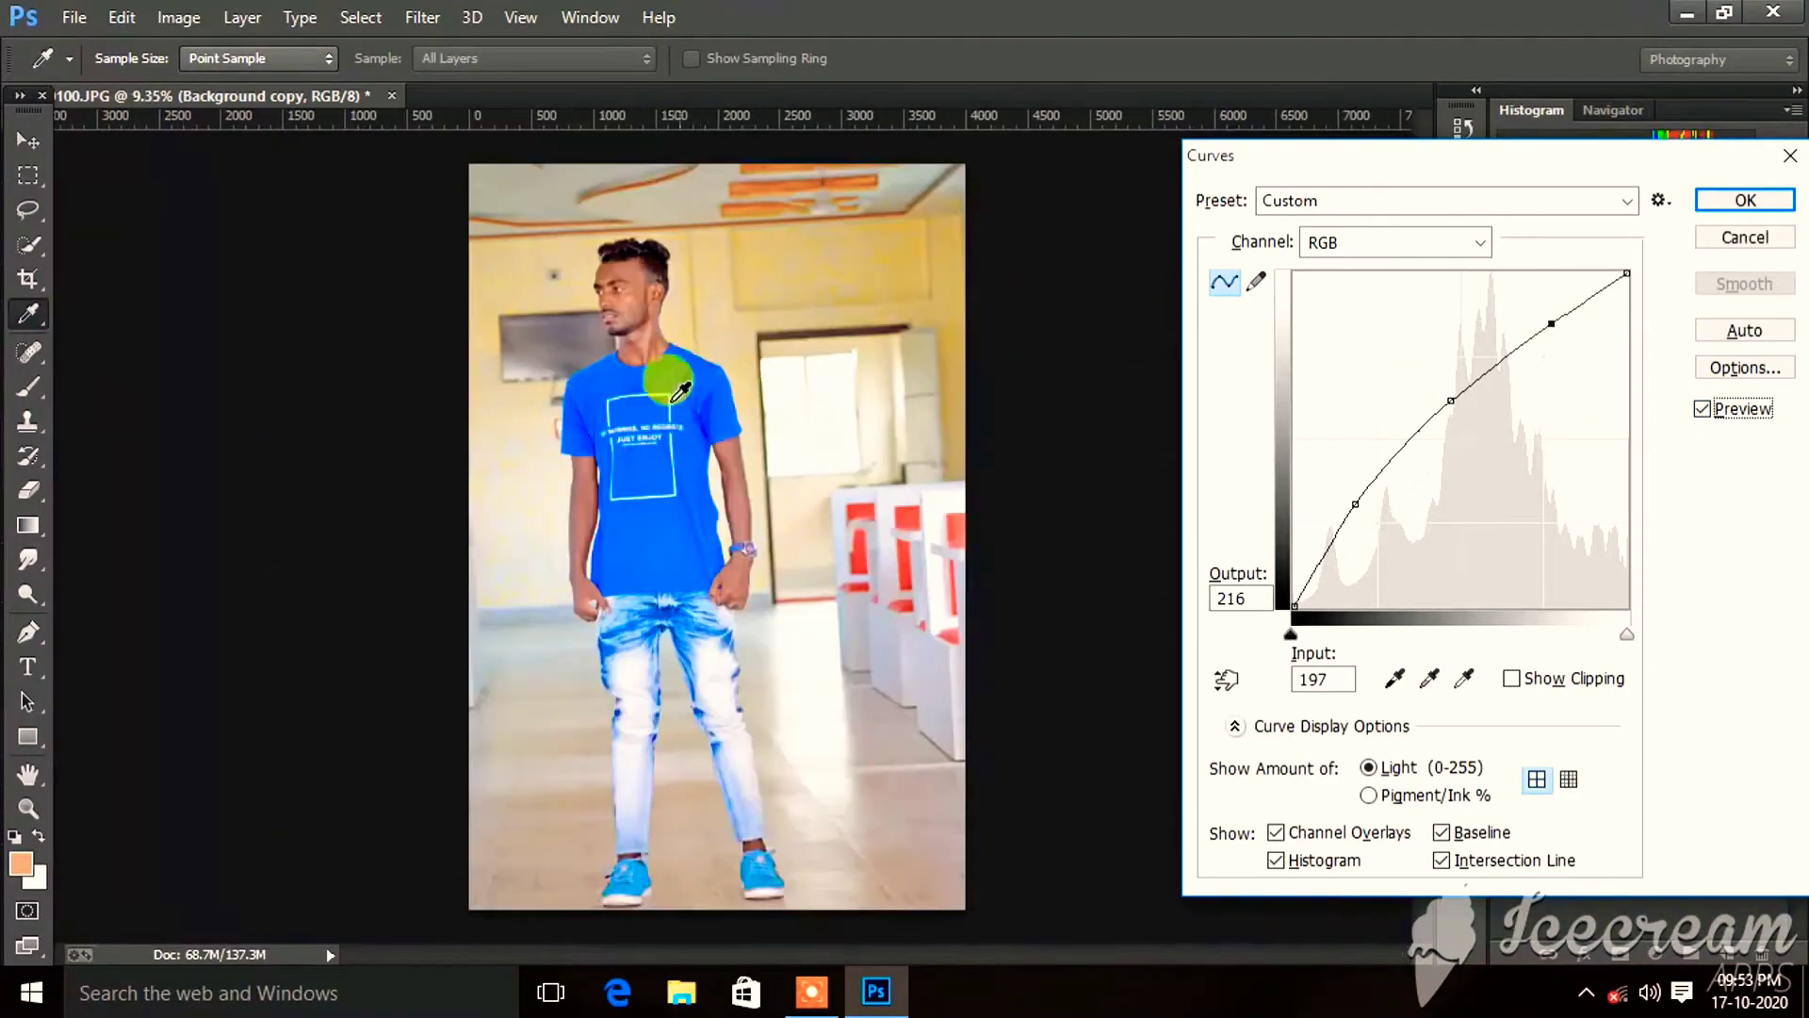
pyautogui.scroll(2, 681, 391)
pyautogui.scroll(2, 606, 283)
pyautogui.scroll(2, 719, 339)
pyautogui.scroll(2, 726, 437)
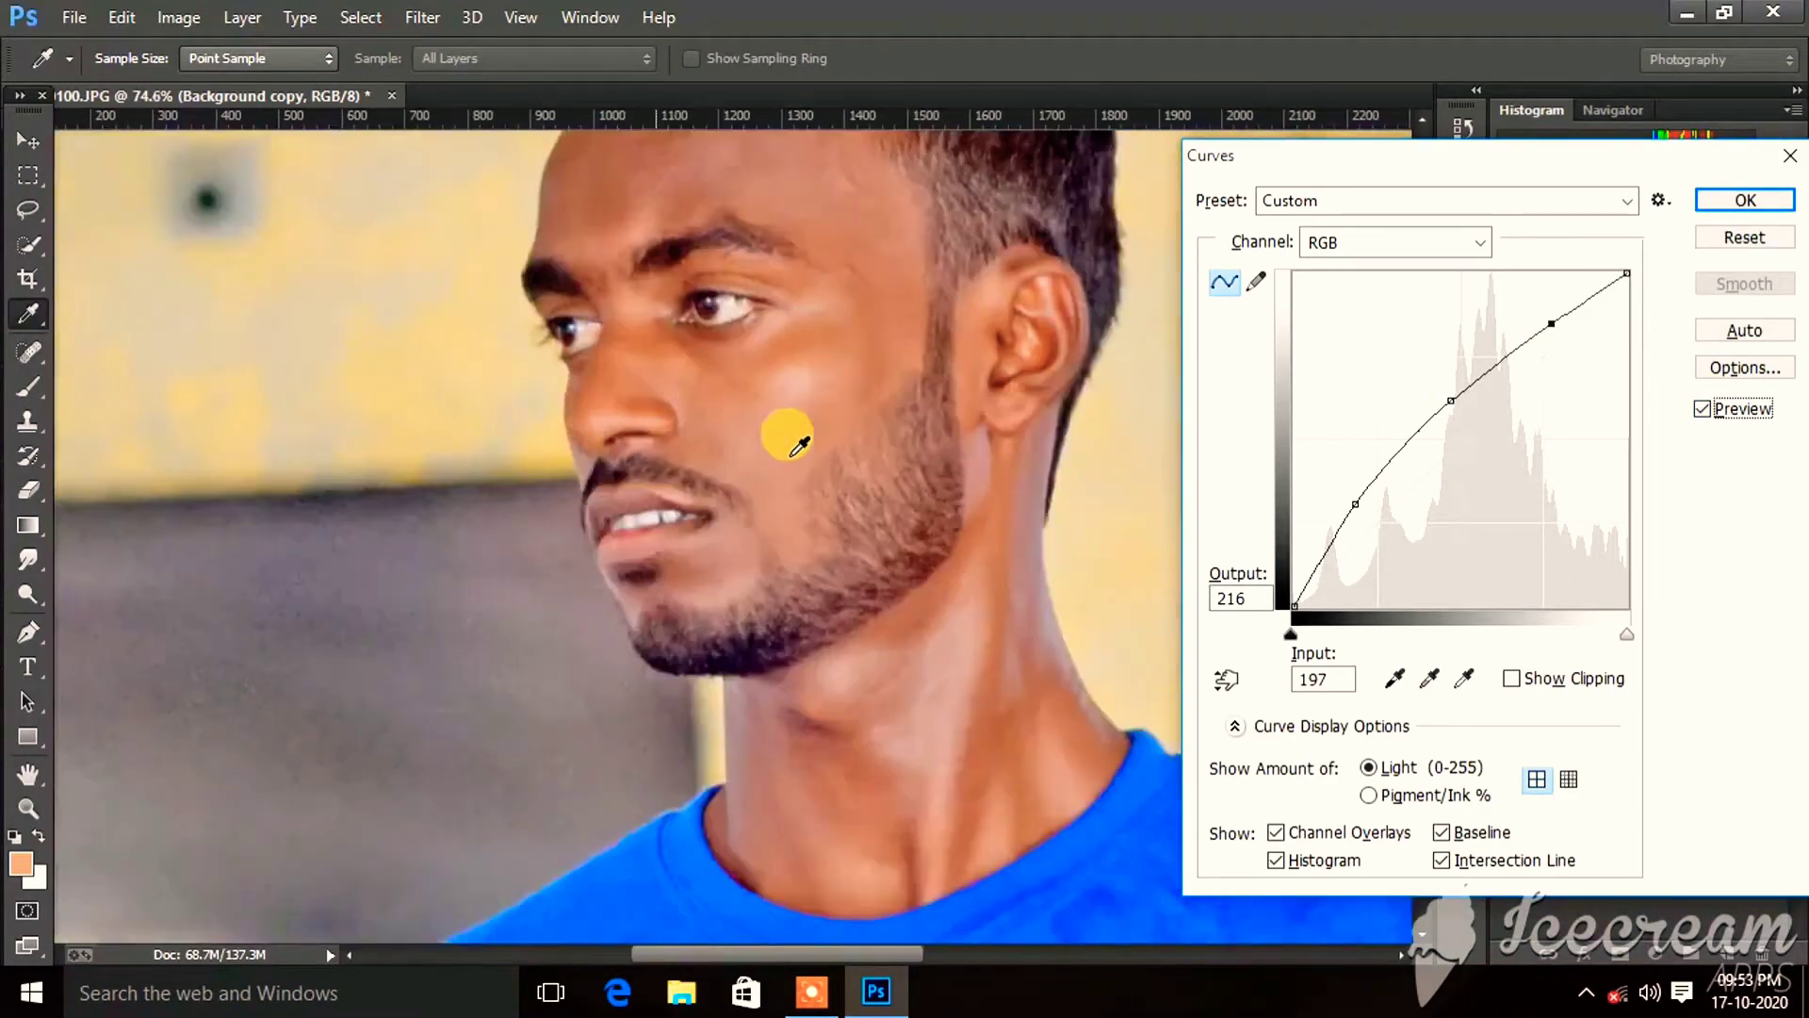
pyautogui.click(1710, 421)
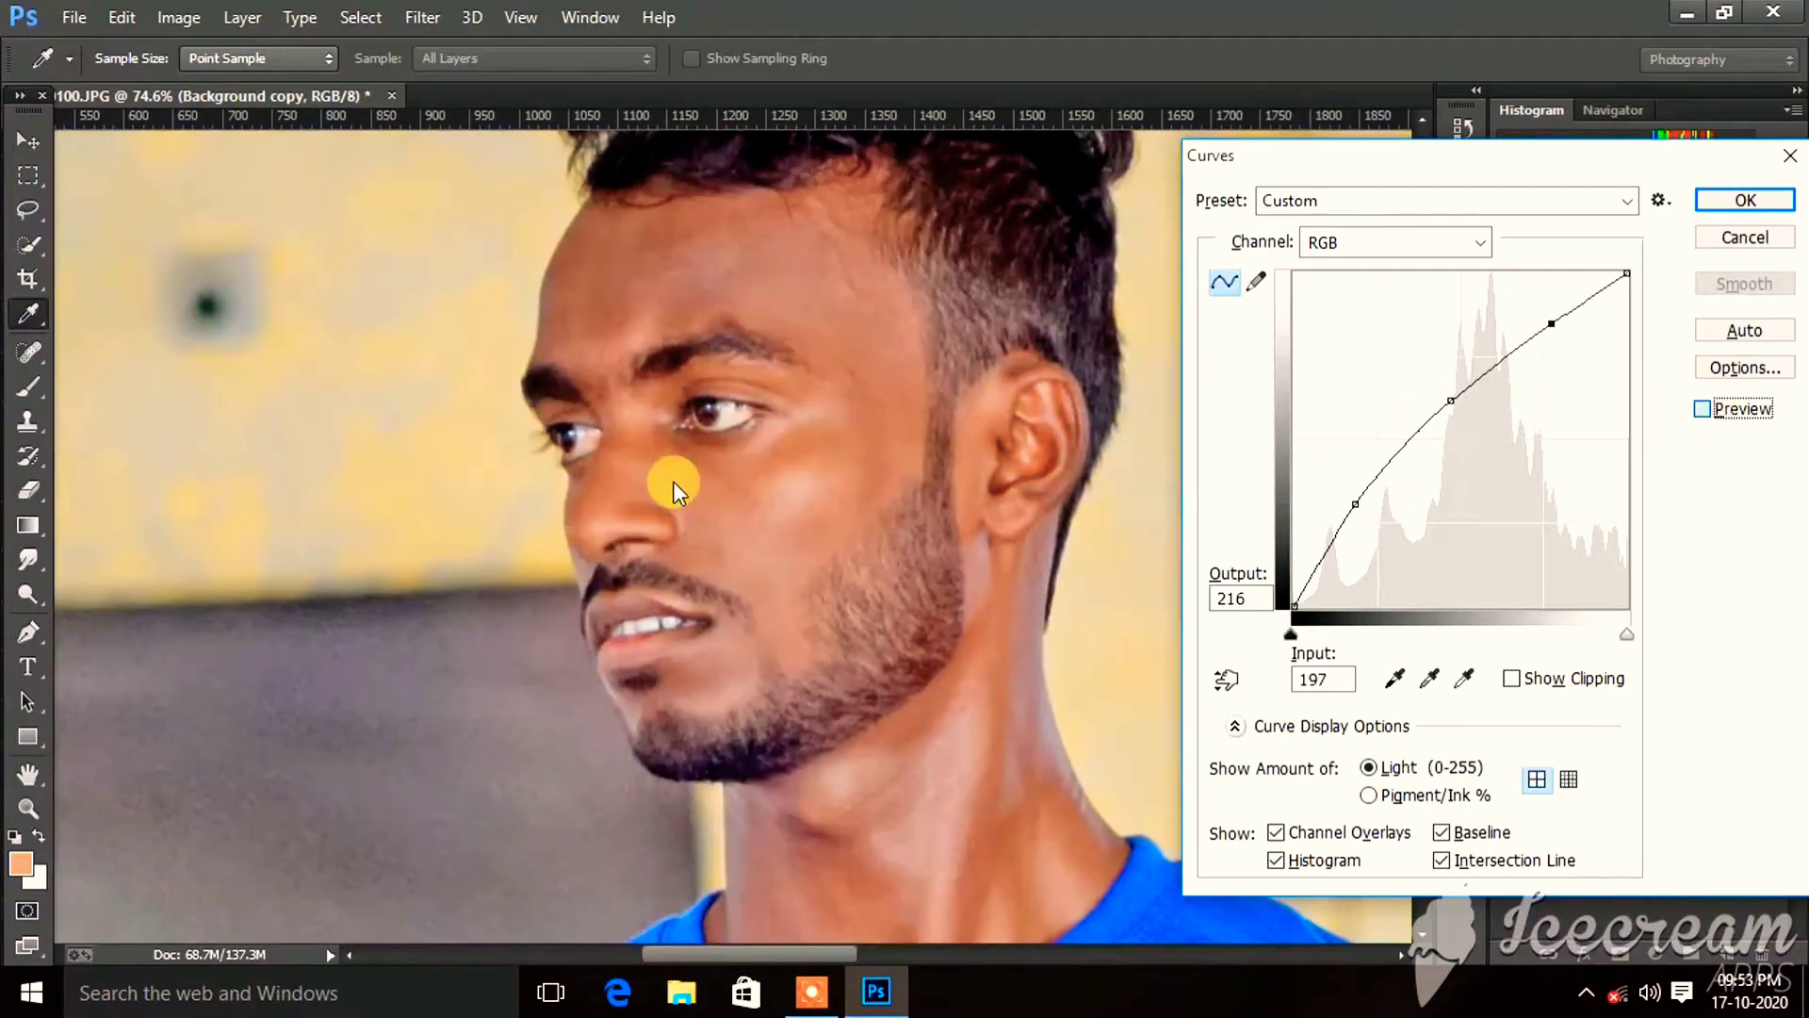
pyautogui.scroll(-2, 666, 480)
pyautogui.click(1746, 201)
# Run Perfectly Clear v3 Perfect Exposure at strength 129 and apply it to the layer.
pyautogui.scroll(-2, 970, 396)
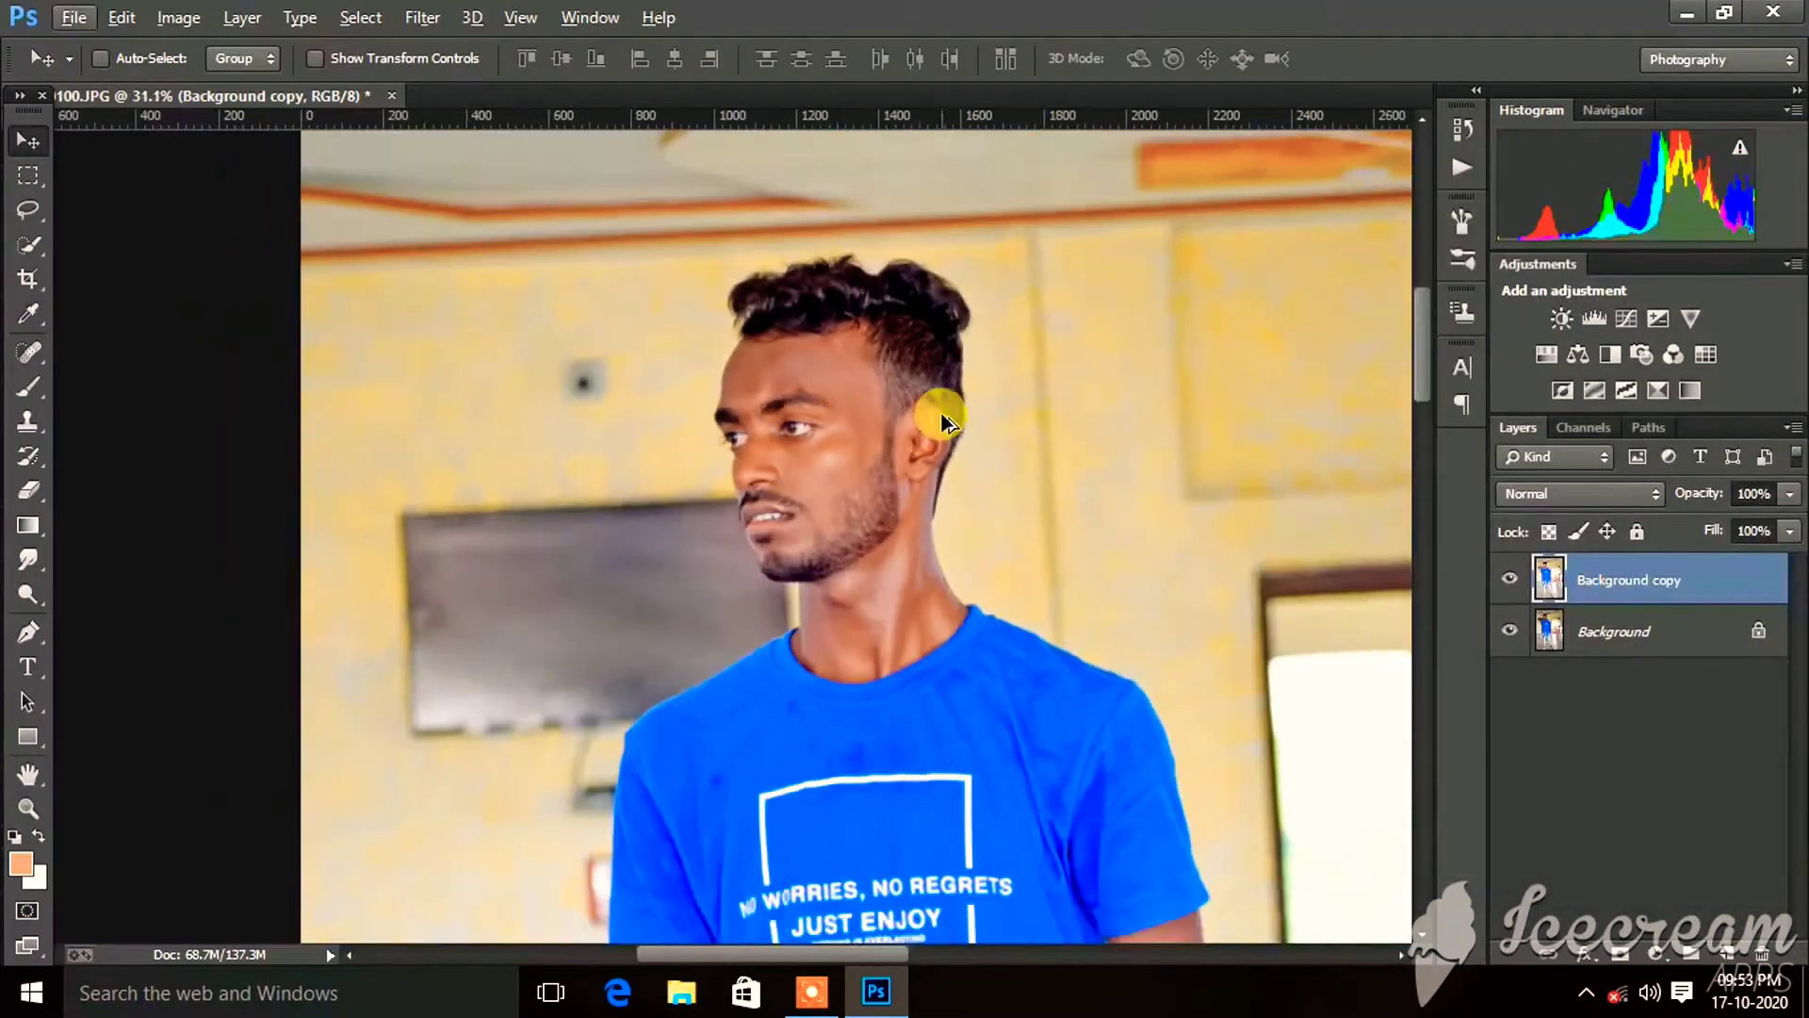
pyautogui.click(1508, 580)
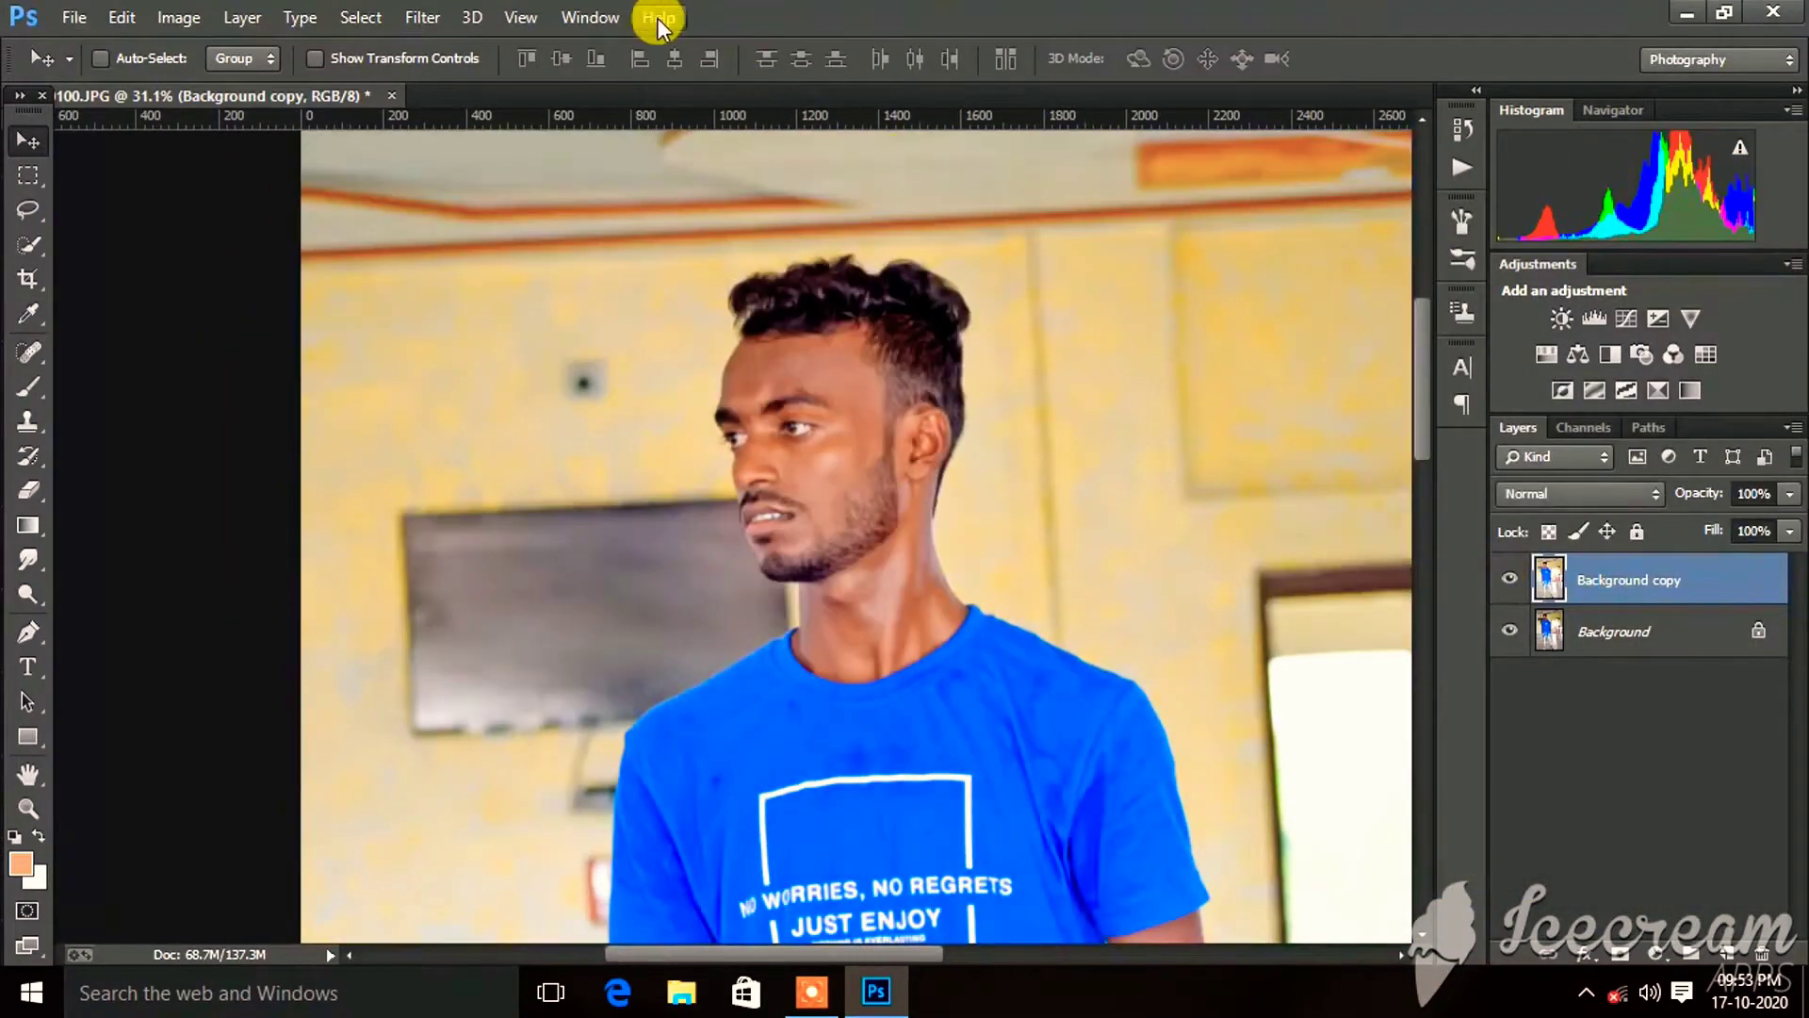
pyautogui.click(420, 20)
pyautogui.moveTo(488, 675)
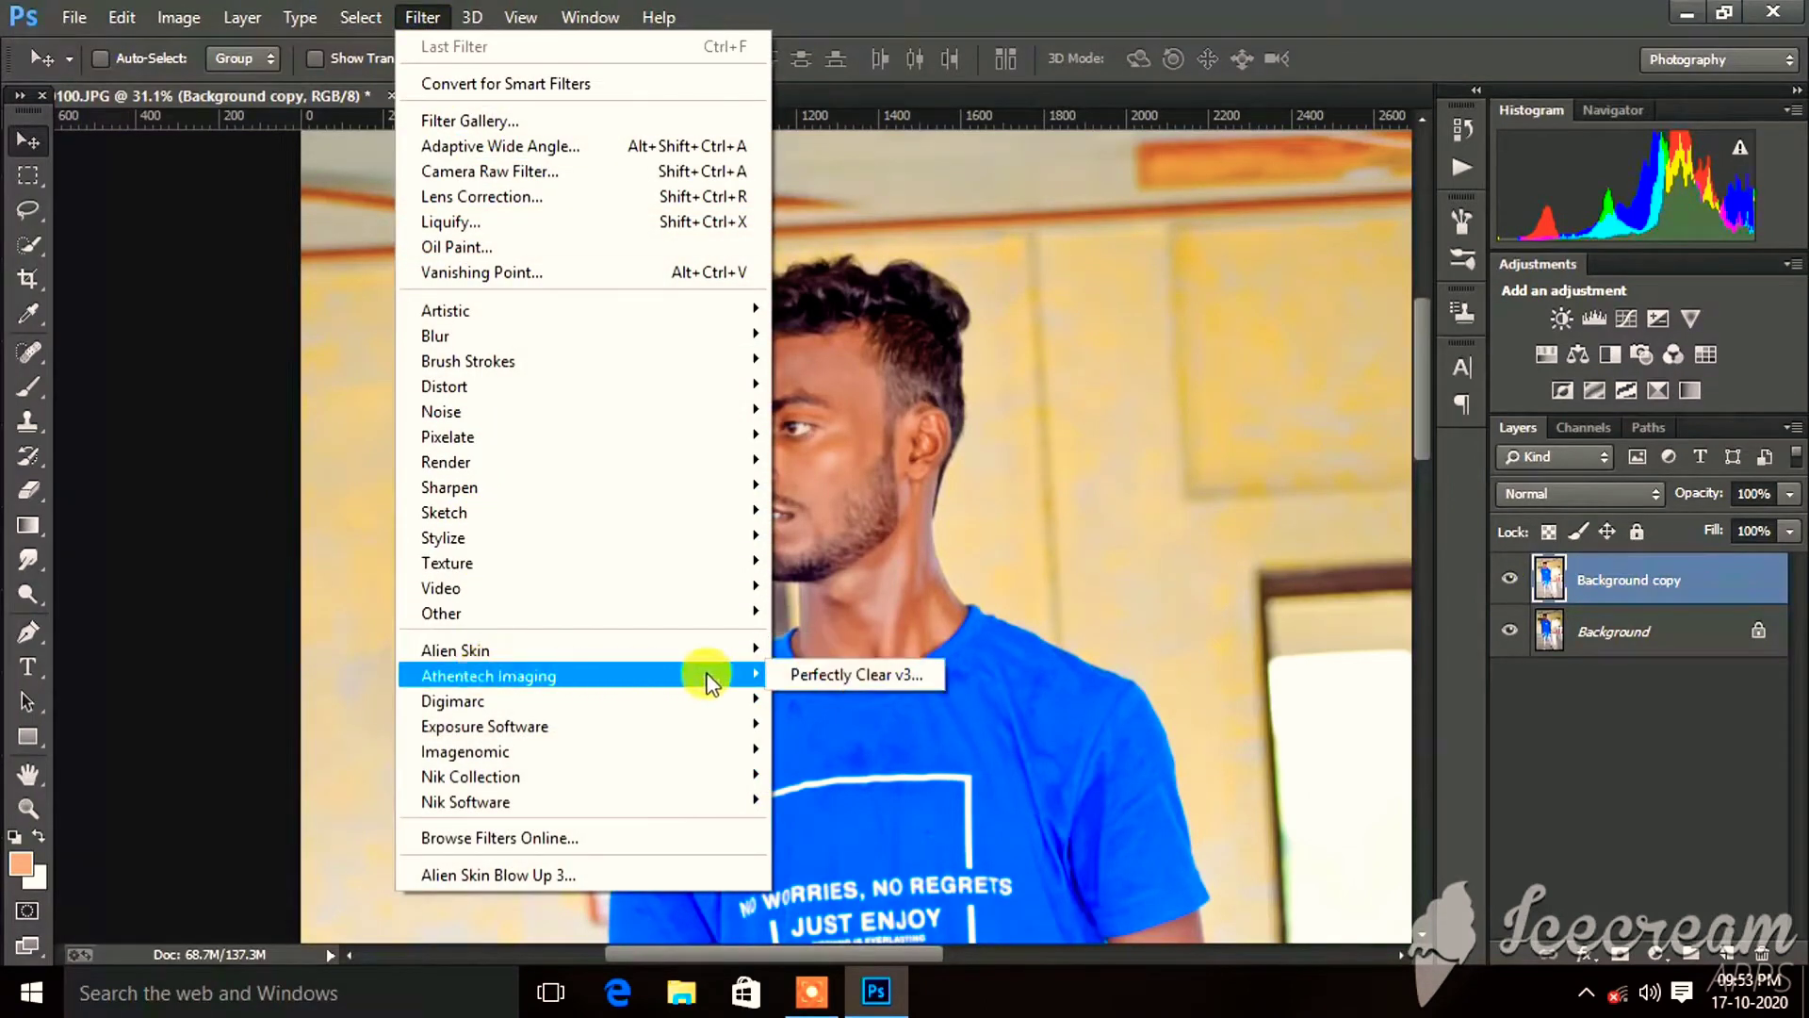
pyautogui.click(822, 677)
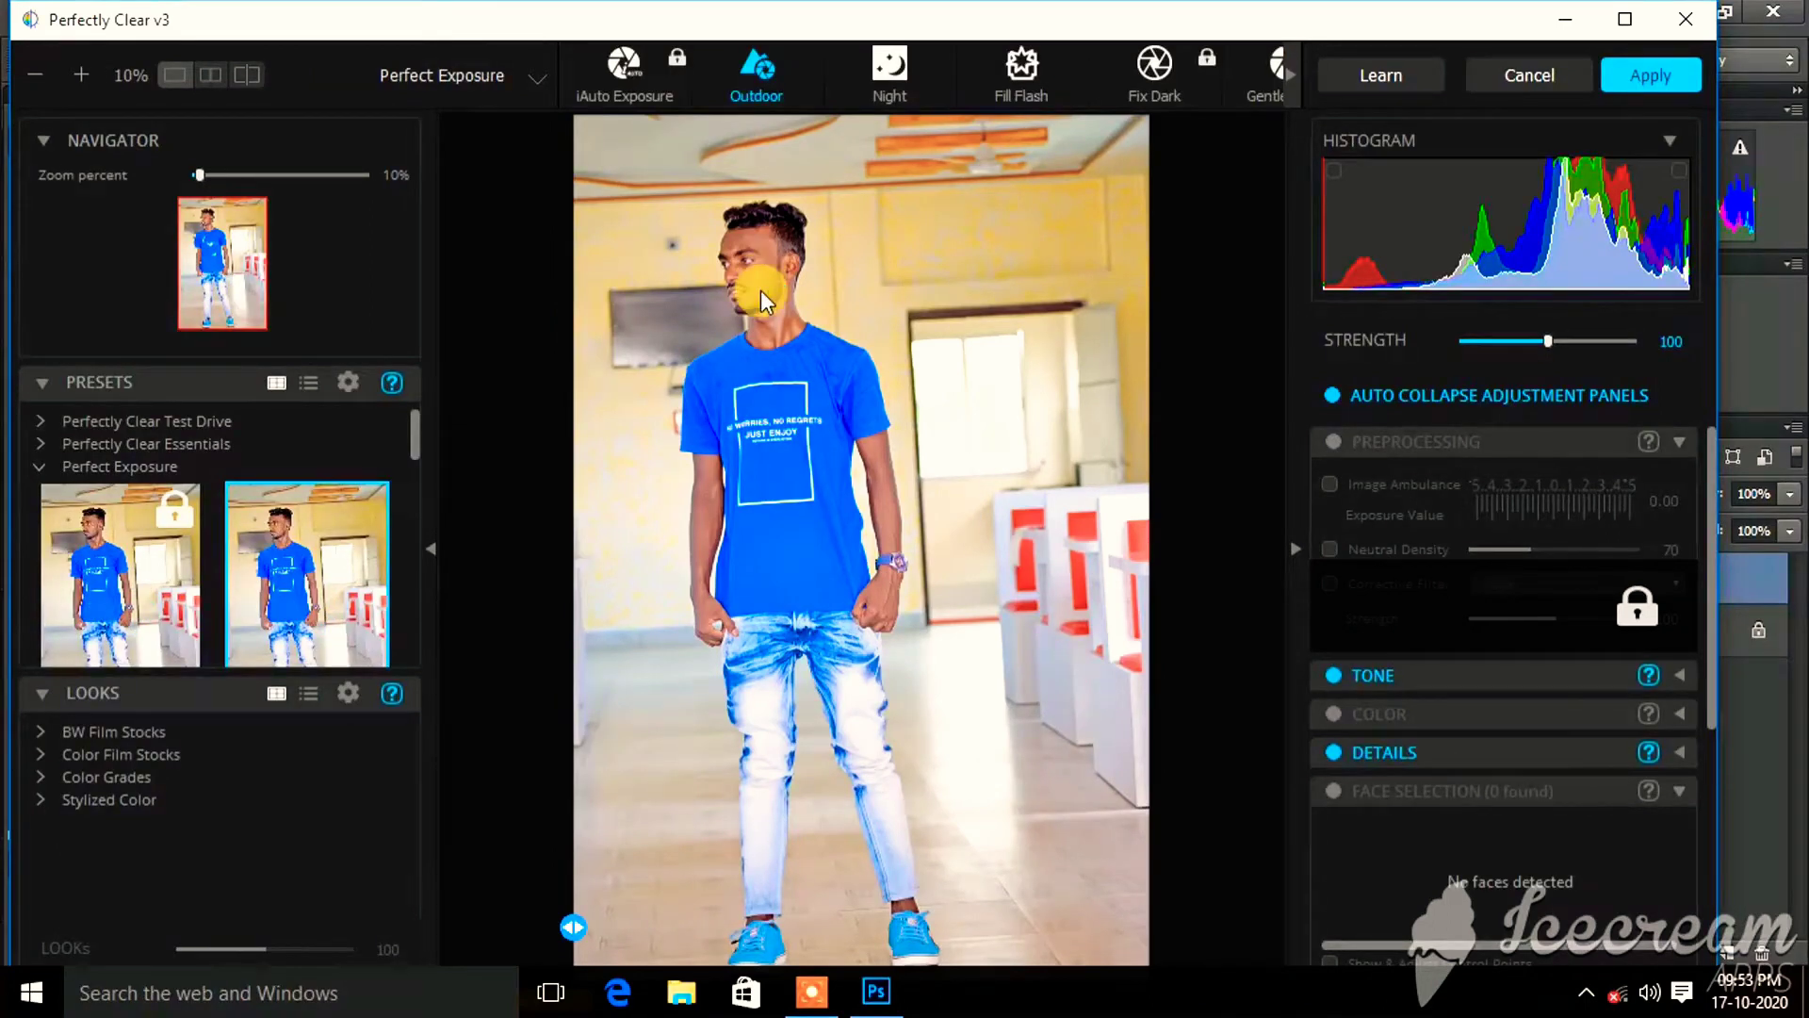
pyautogui.scroll(4, 760, 290)
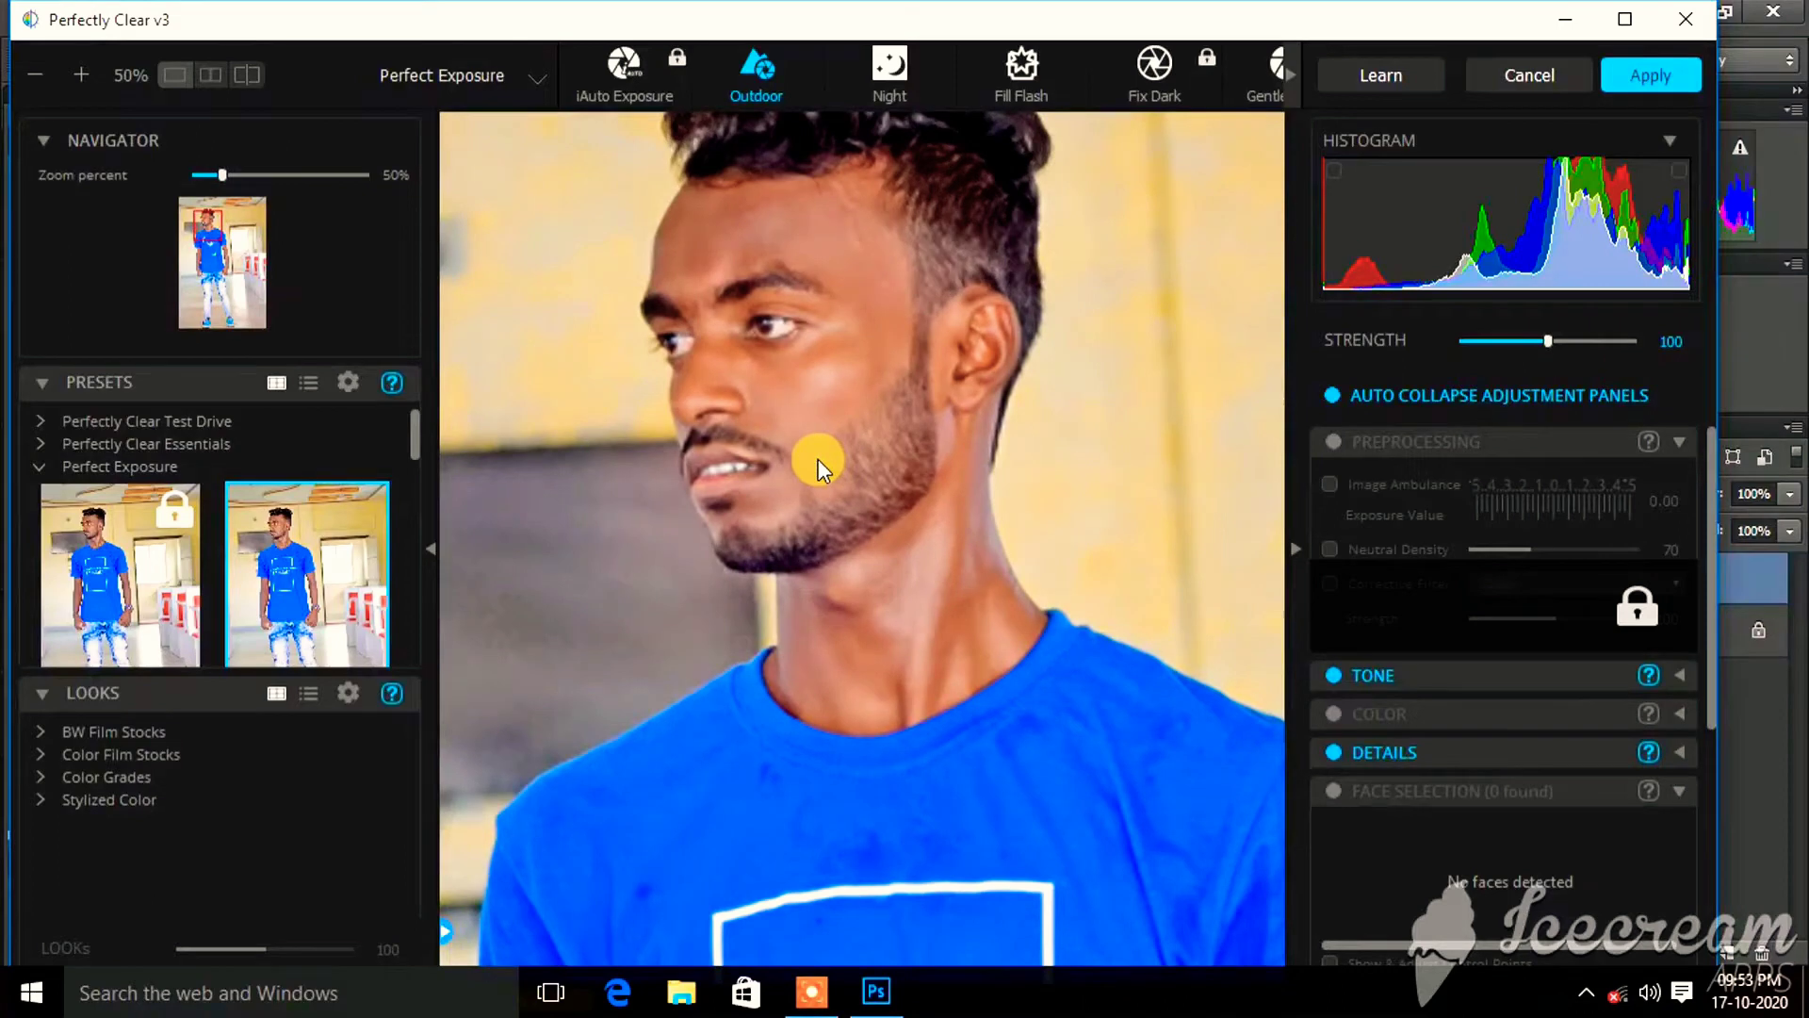
pyautogui.scroll(-1, 818, 460)
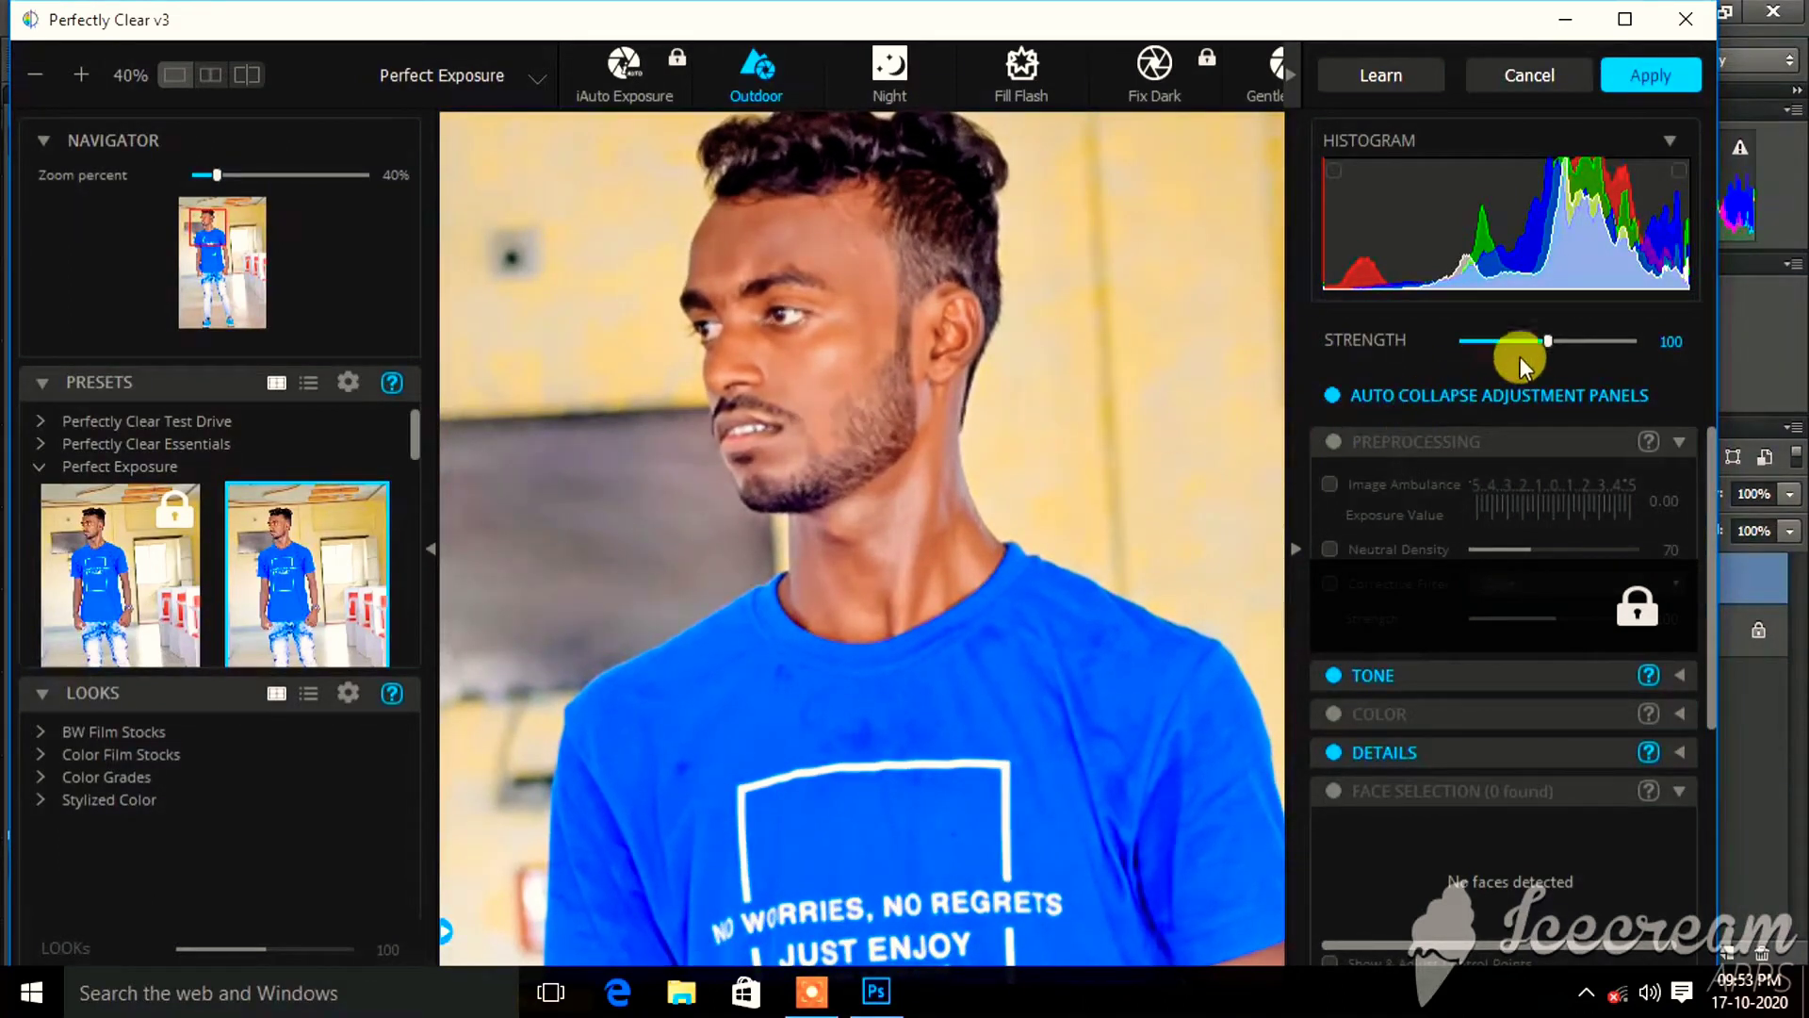
pyautogui.moveTo(1521, 345); pyautogui.dragTo(1574, 338)
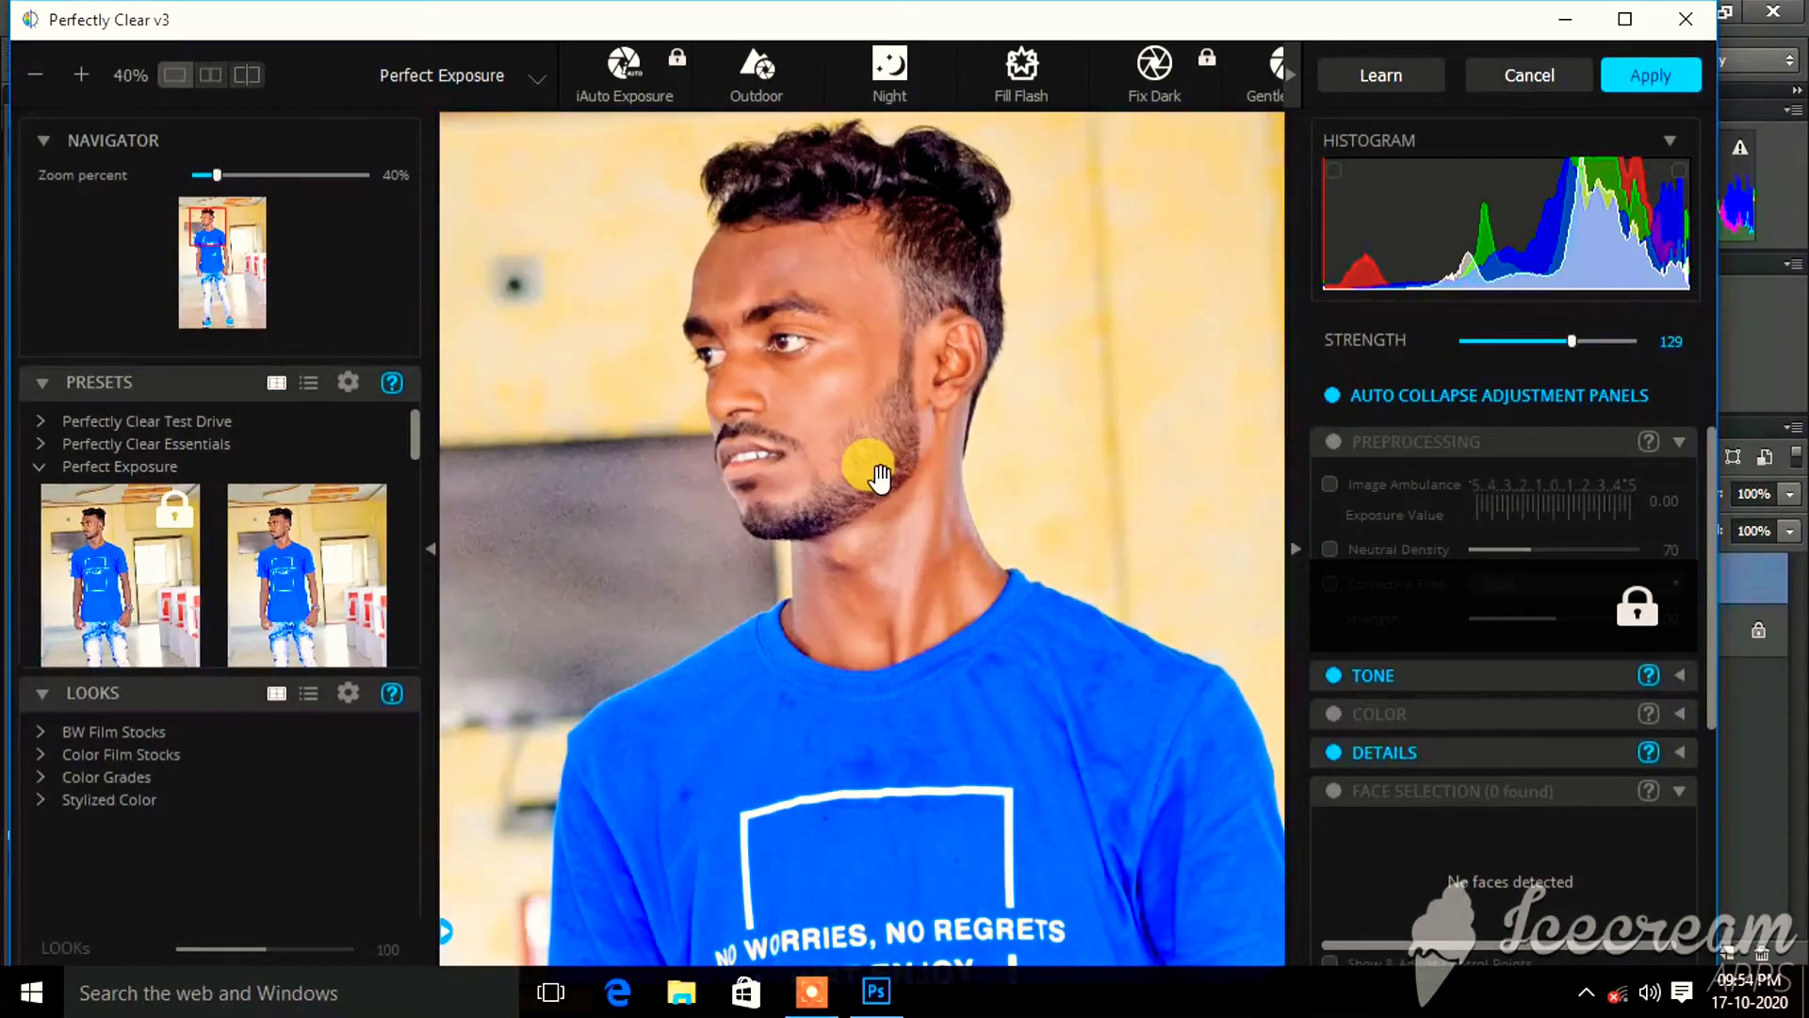
pyautogui.click(879, 479)
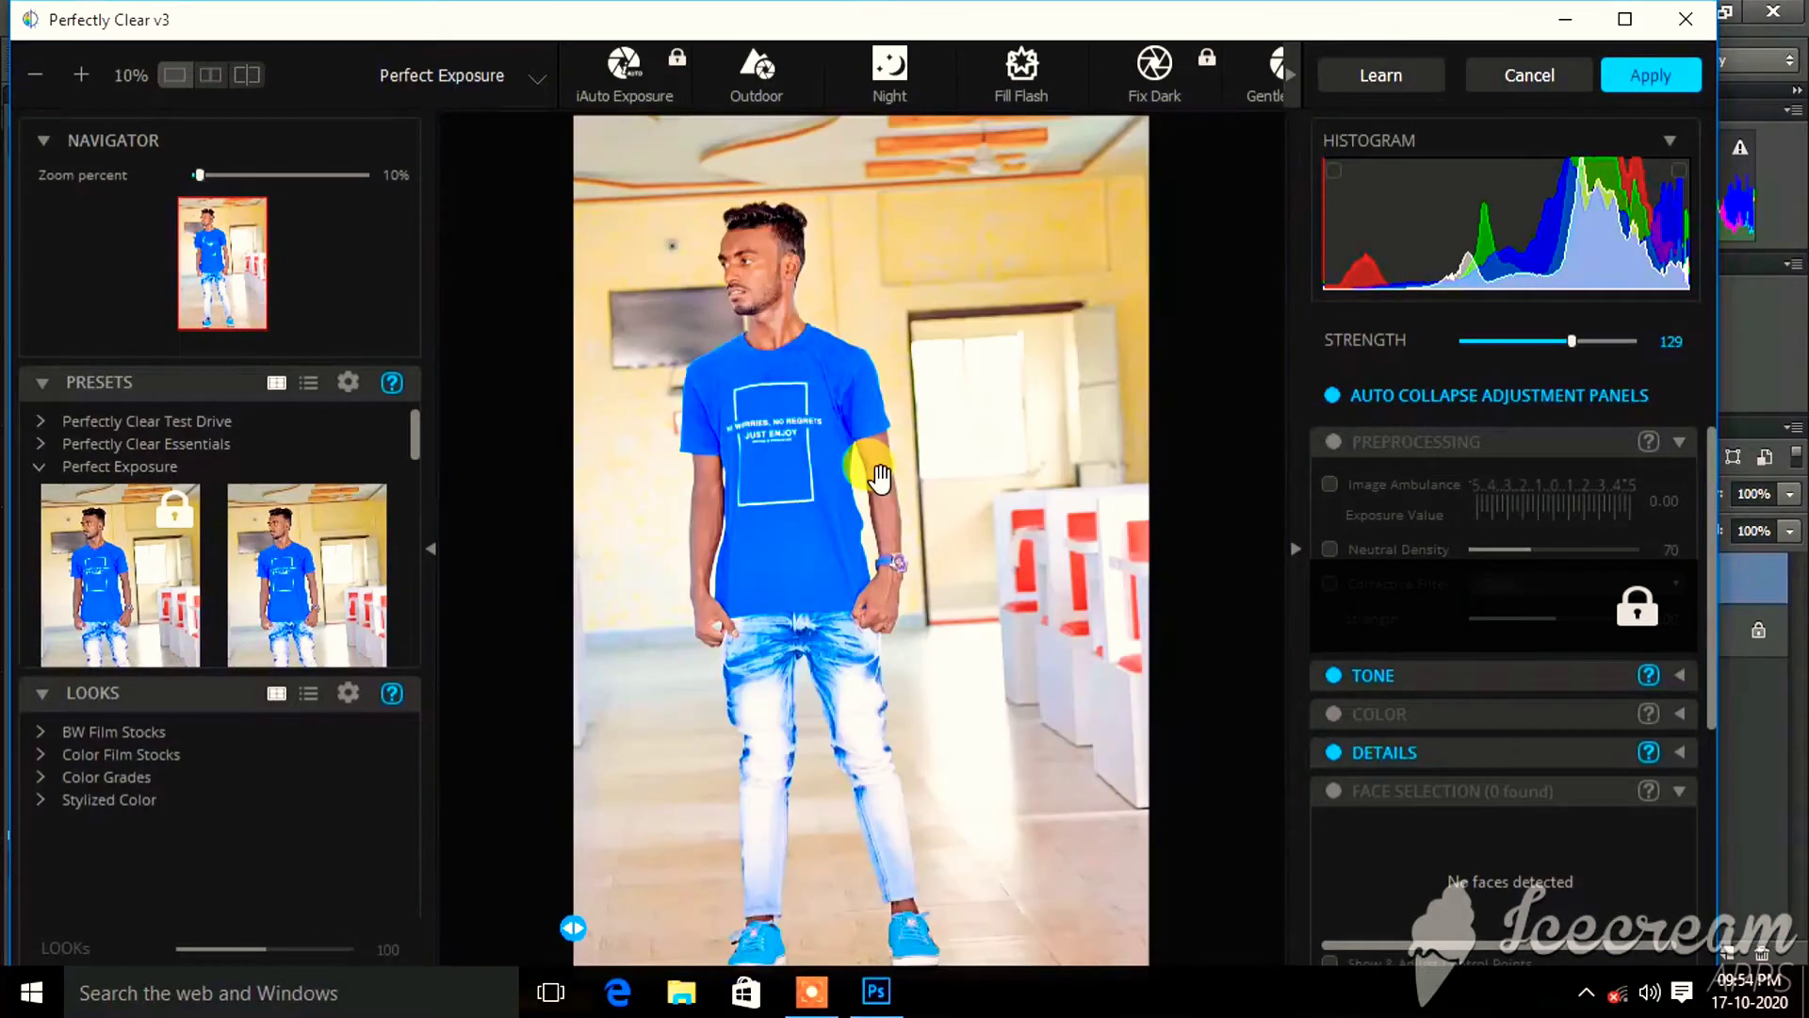
pyautogui.click(1625, 87)
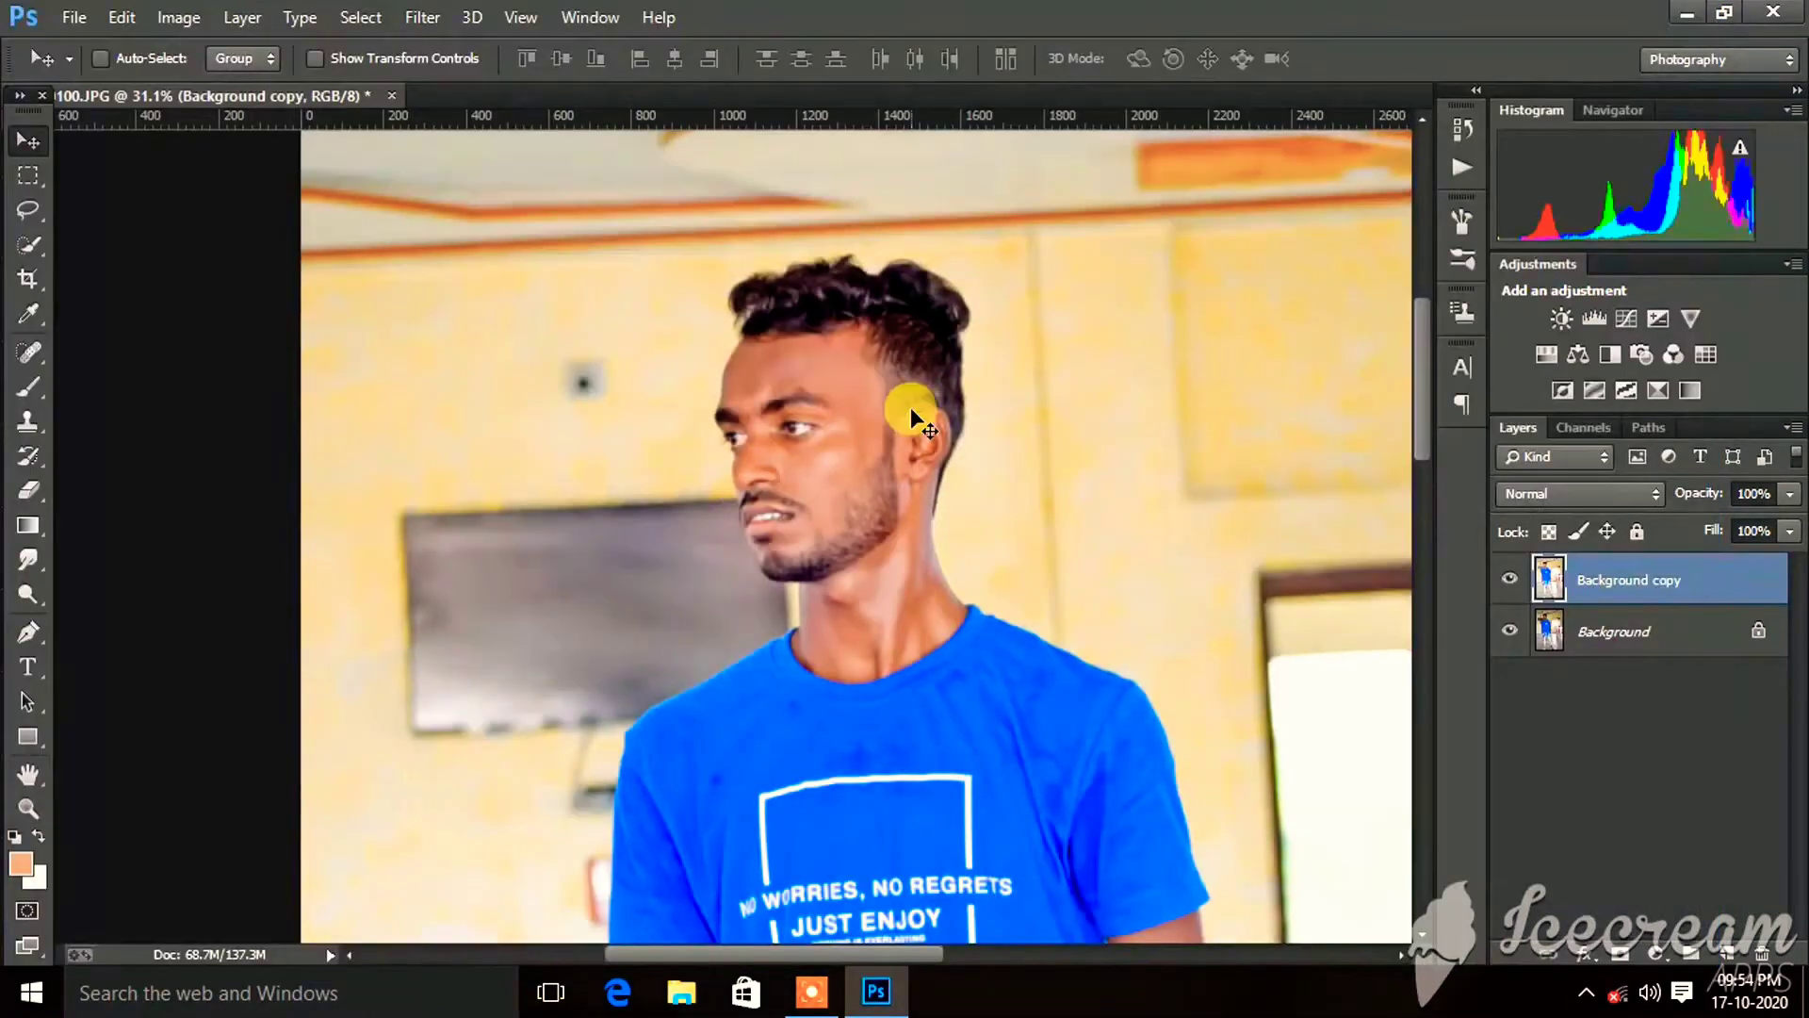
# Toggle Background copy's visibility to compare the enhanced photo with the original.
pyautogui.scroll(-2, 999, 471)
pyautogui.scroll(-3, 999, 471)
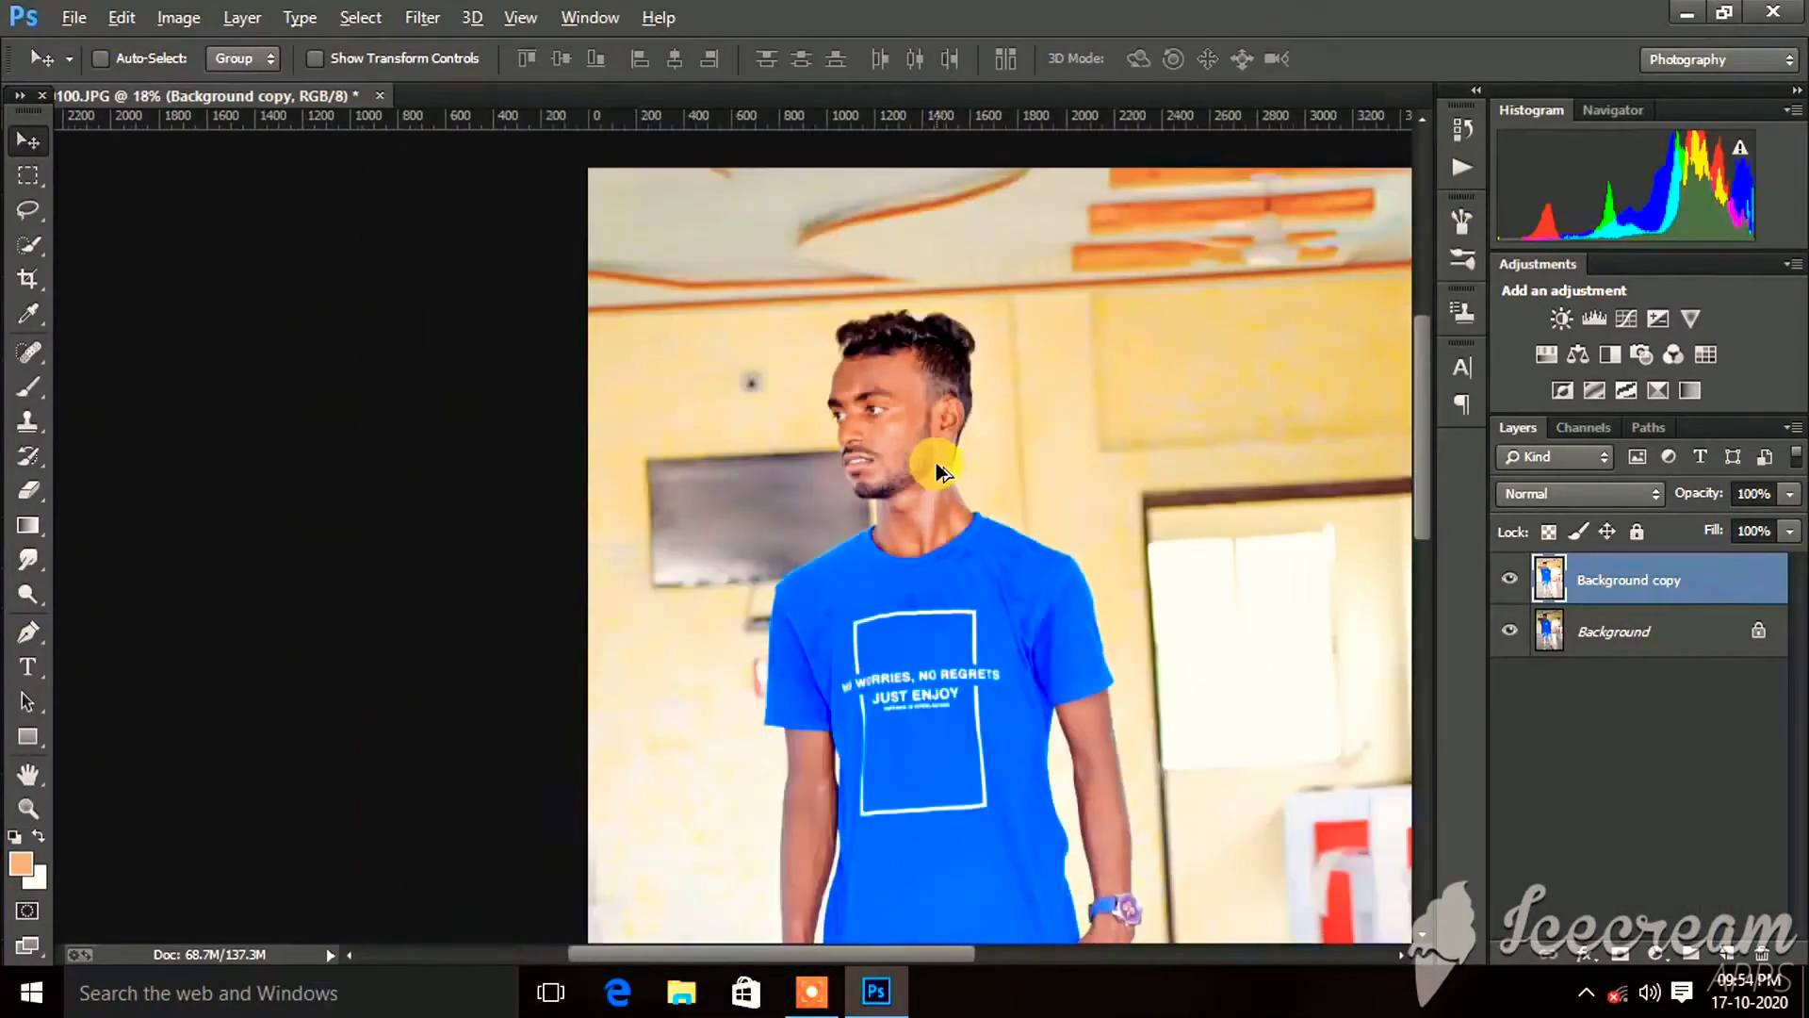
pyautogui.scroll(-2, 921, 452)
pyautogui.scroll(-2, 876, 453)
pyautogui.scroll(3, 619, 339)
pyautogui.scroll(3, 599, 273)
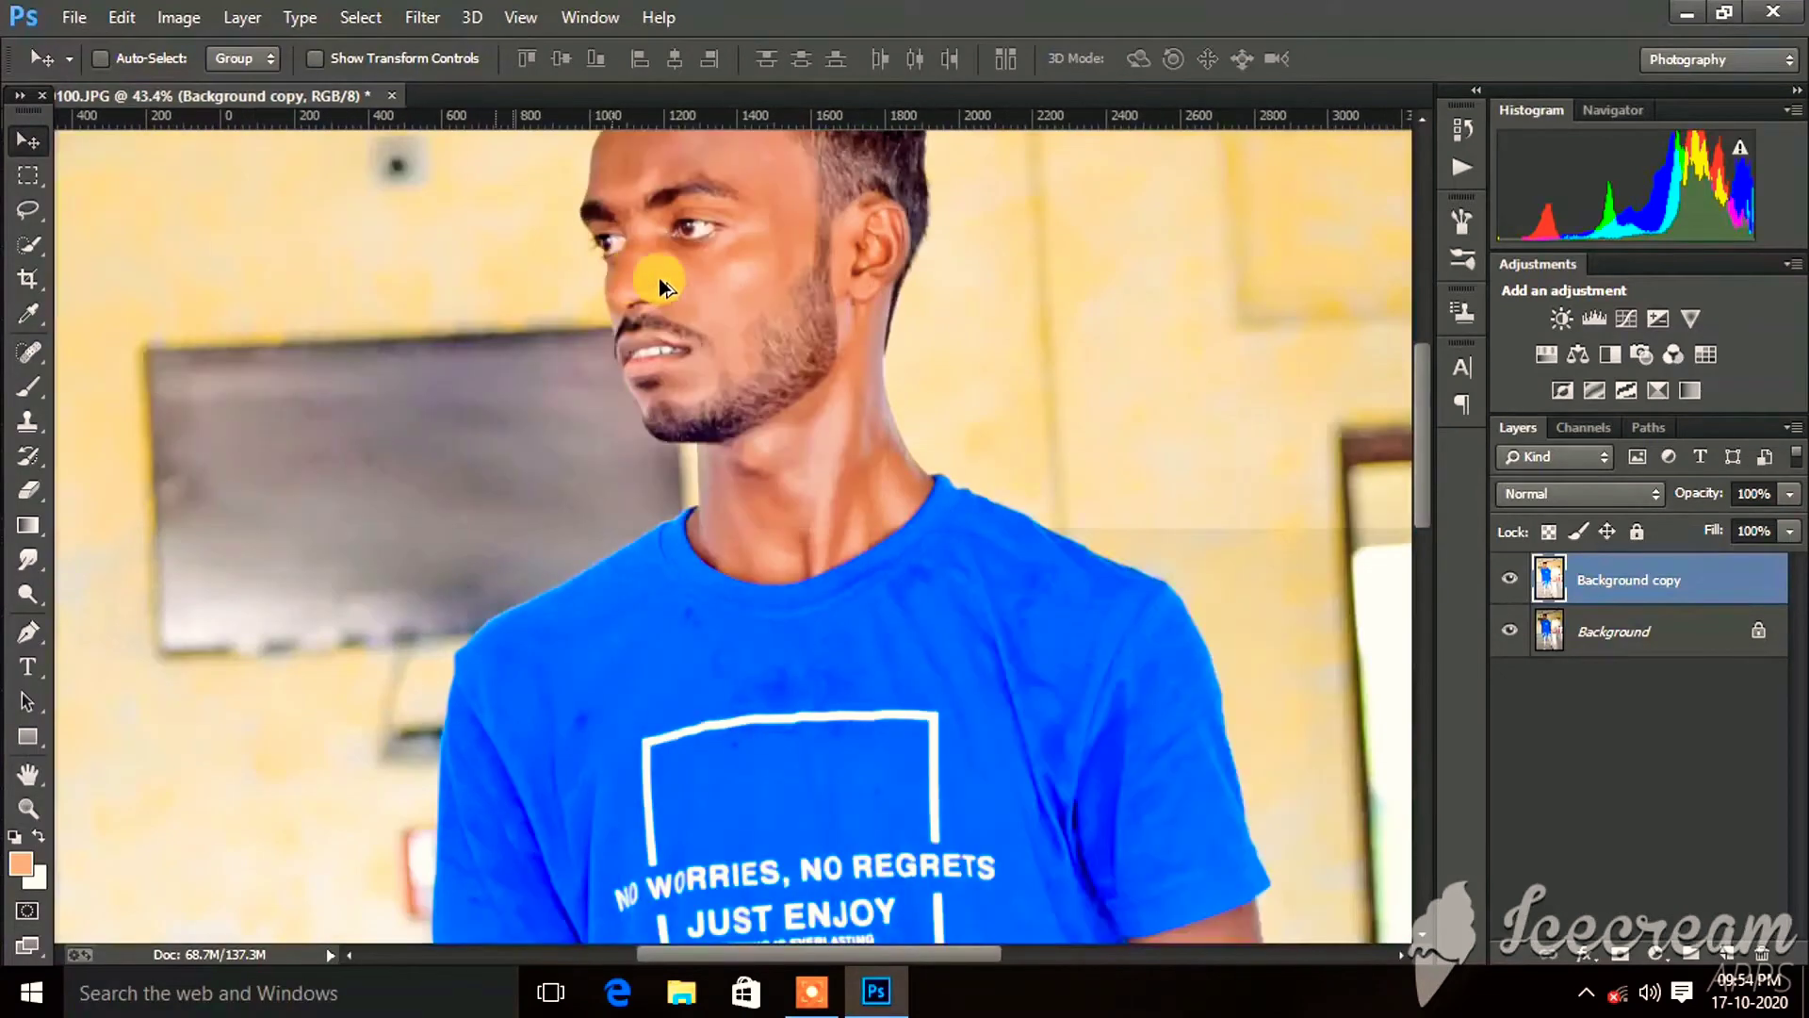
pyautogui.scroll(2, 650, 282)
pyautogui.click(1508, 582)
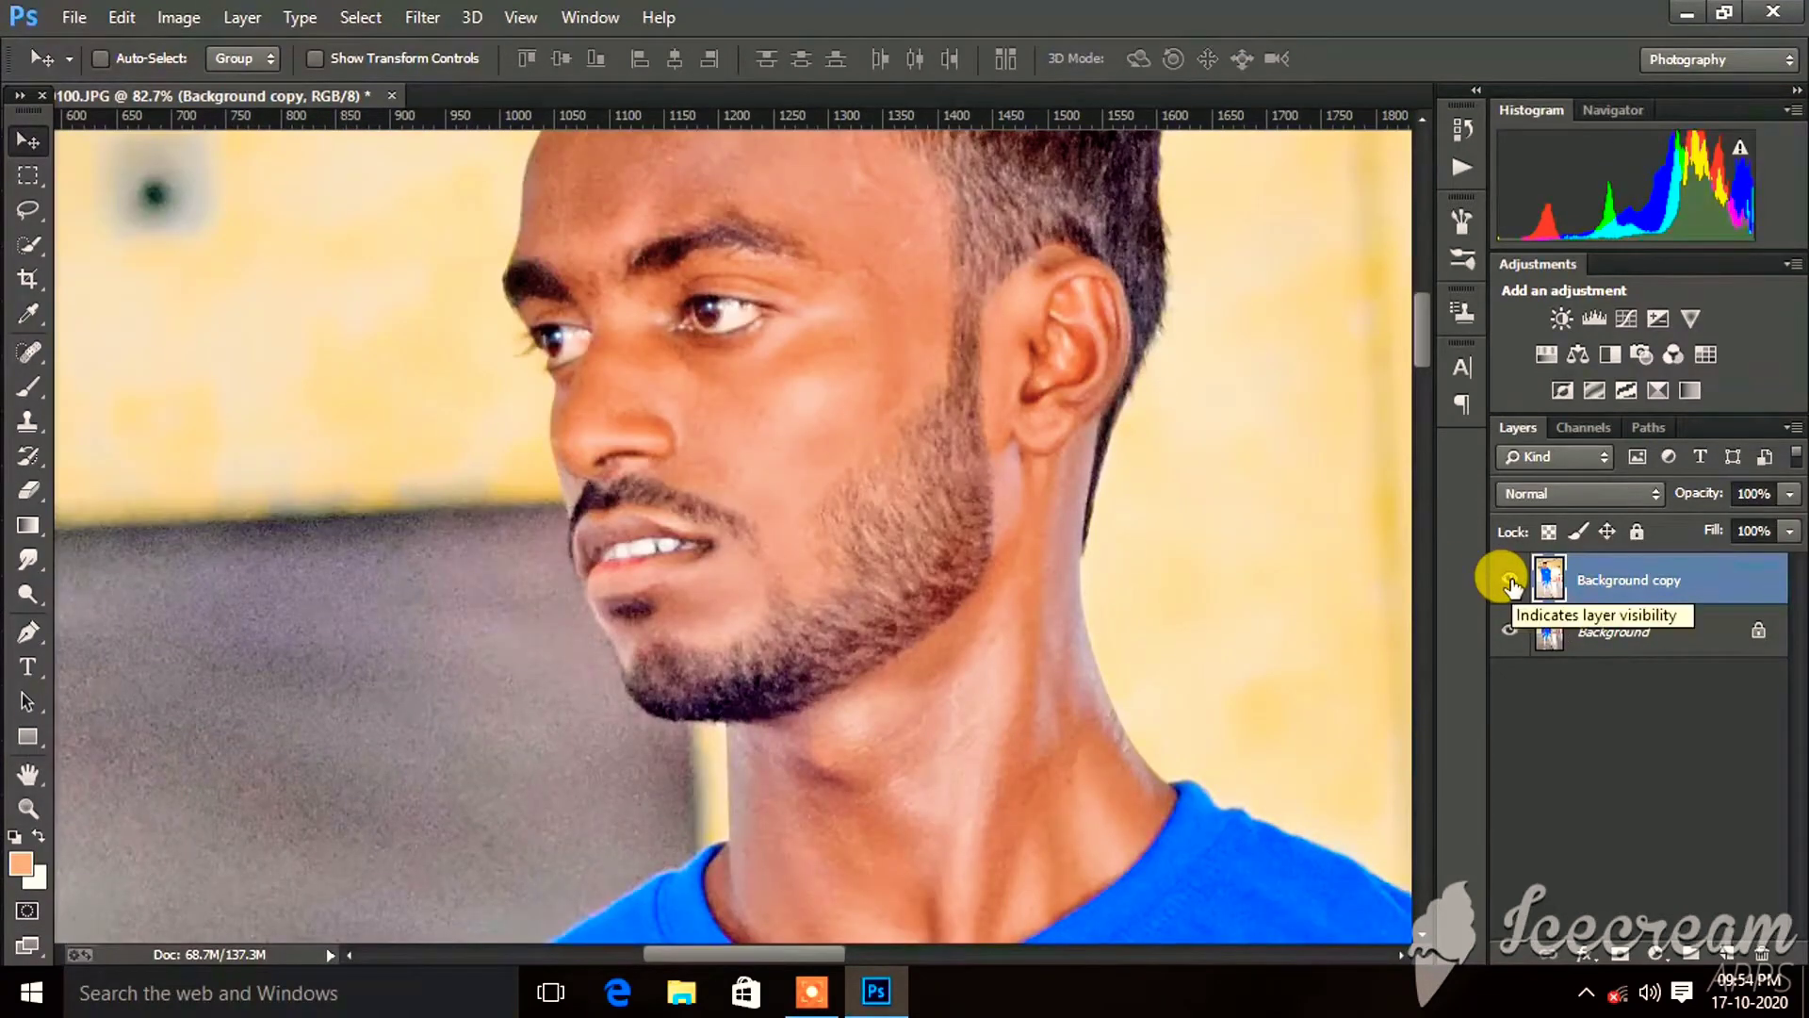
# Delete Background copy and duplicate Background as Layer 1.
pyautogui.press('Delete')
pyautogui.hotkey('ctrl', 'j')
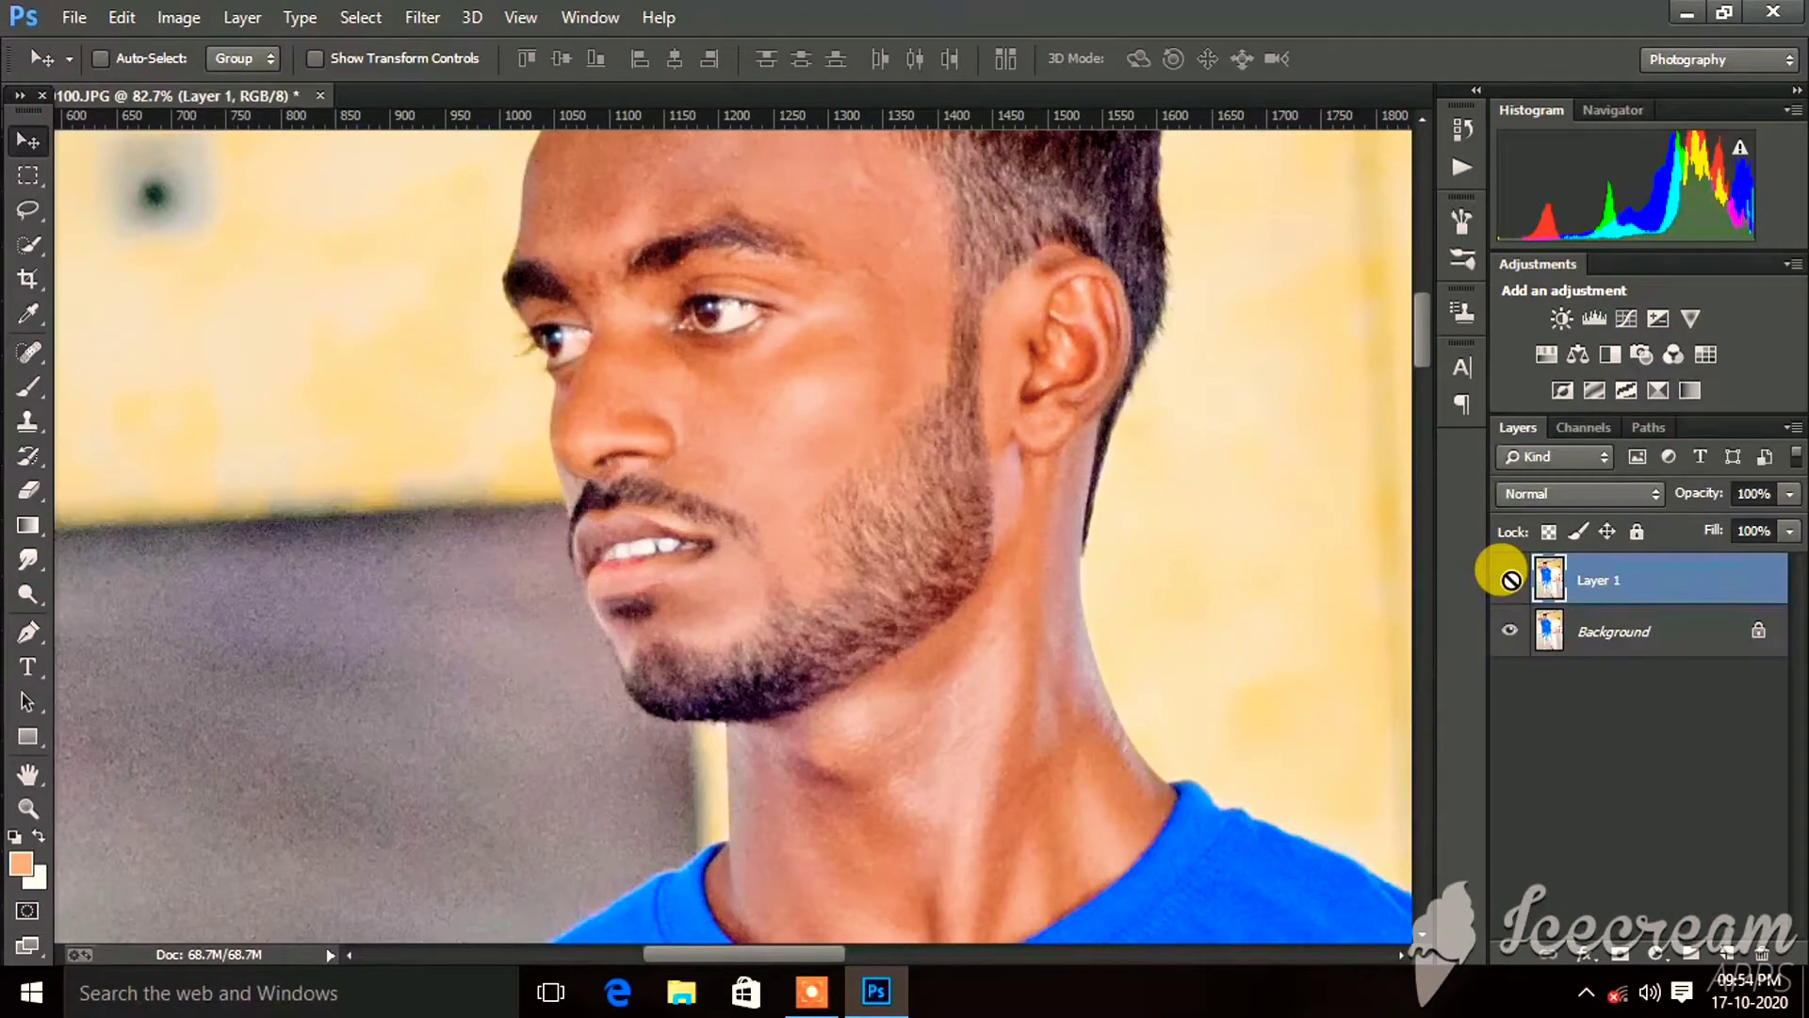
pyautogui.scroll(2, 940, 284)
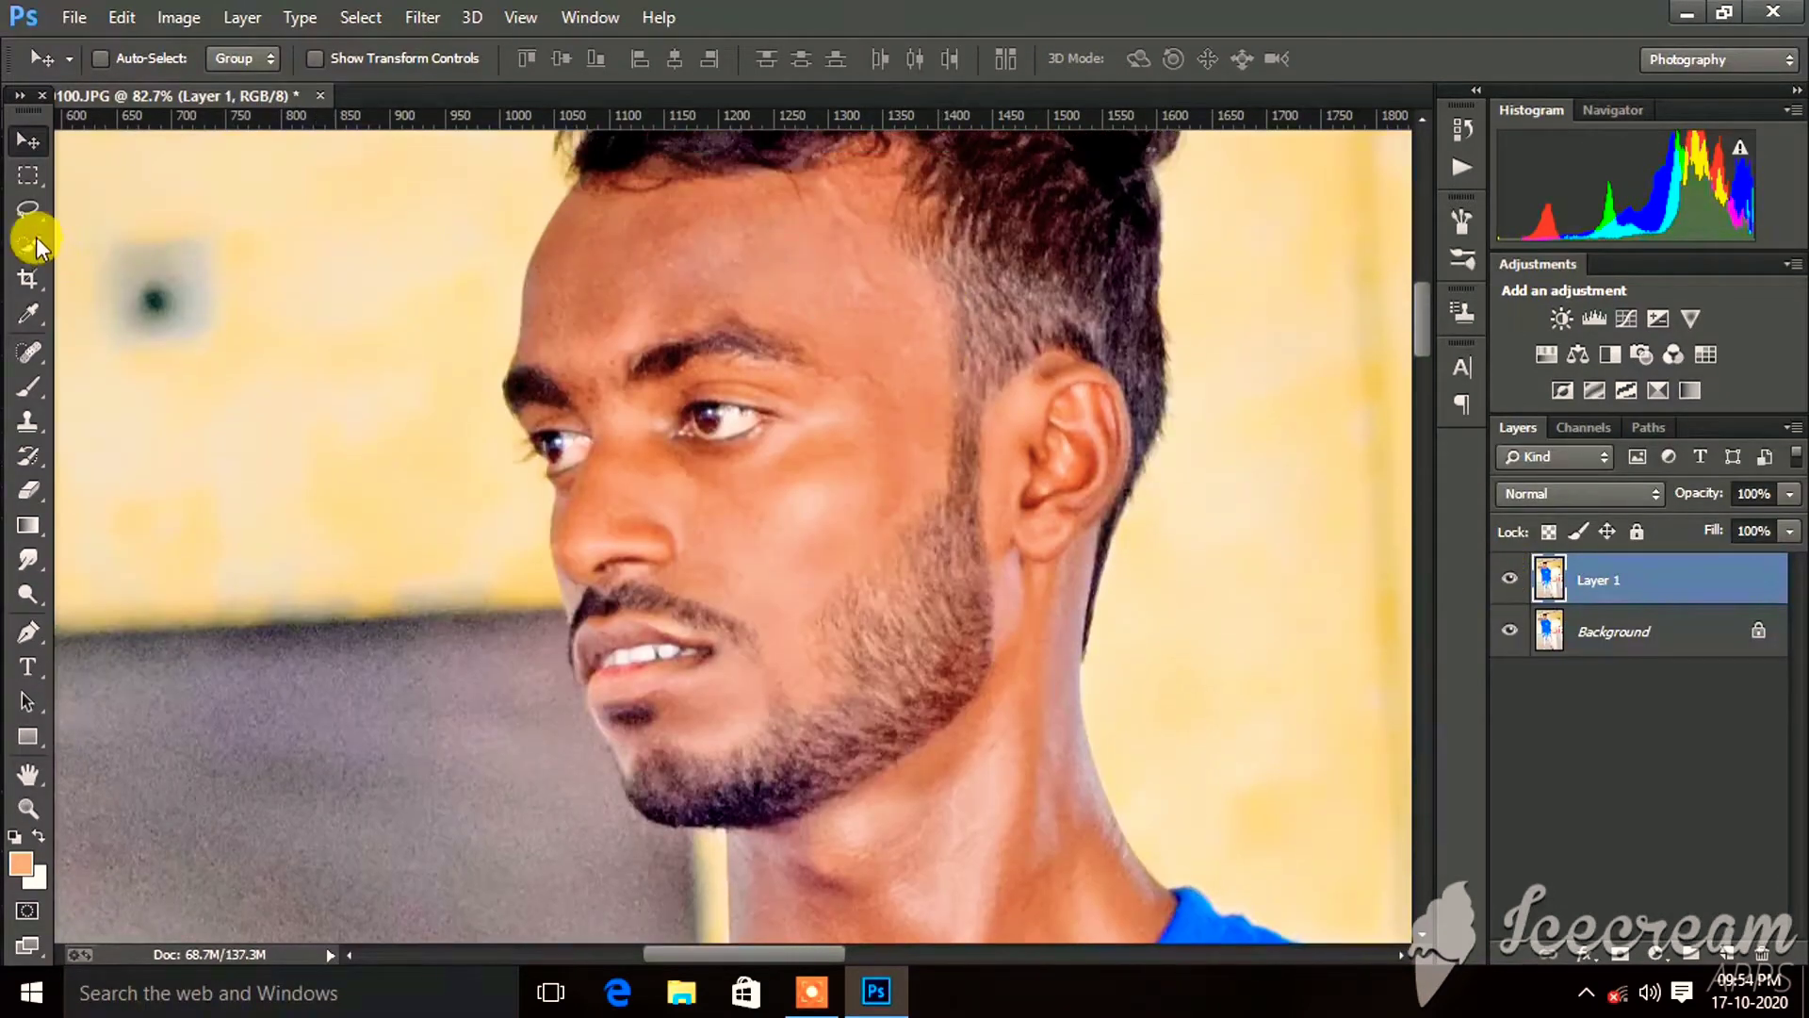
pyautogui.rightClick(36, 392)
# Switch to the Mixer Brush and reduce its size to 96 px.
pyautogui.click(104, 456)
pyautogui.scroll(2, 600, 369)
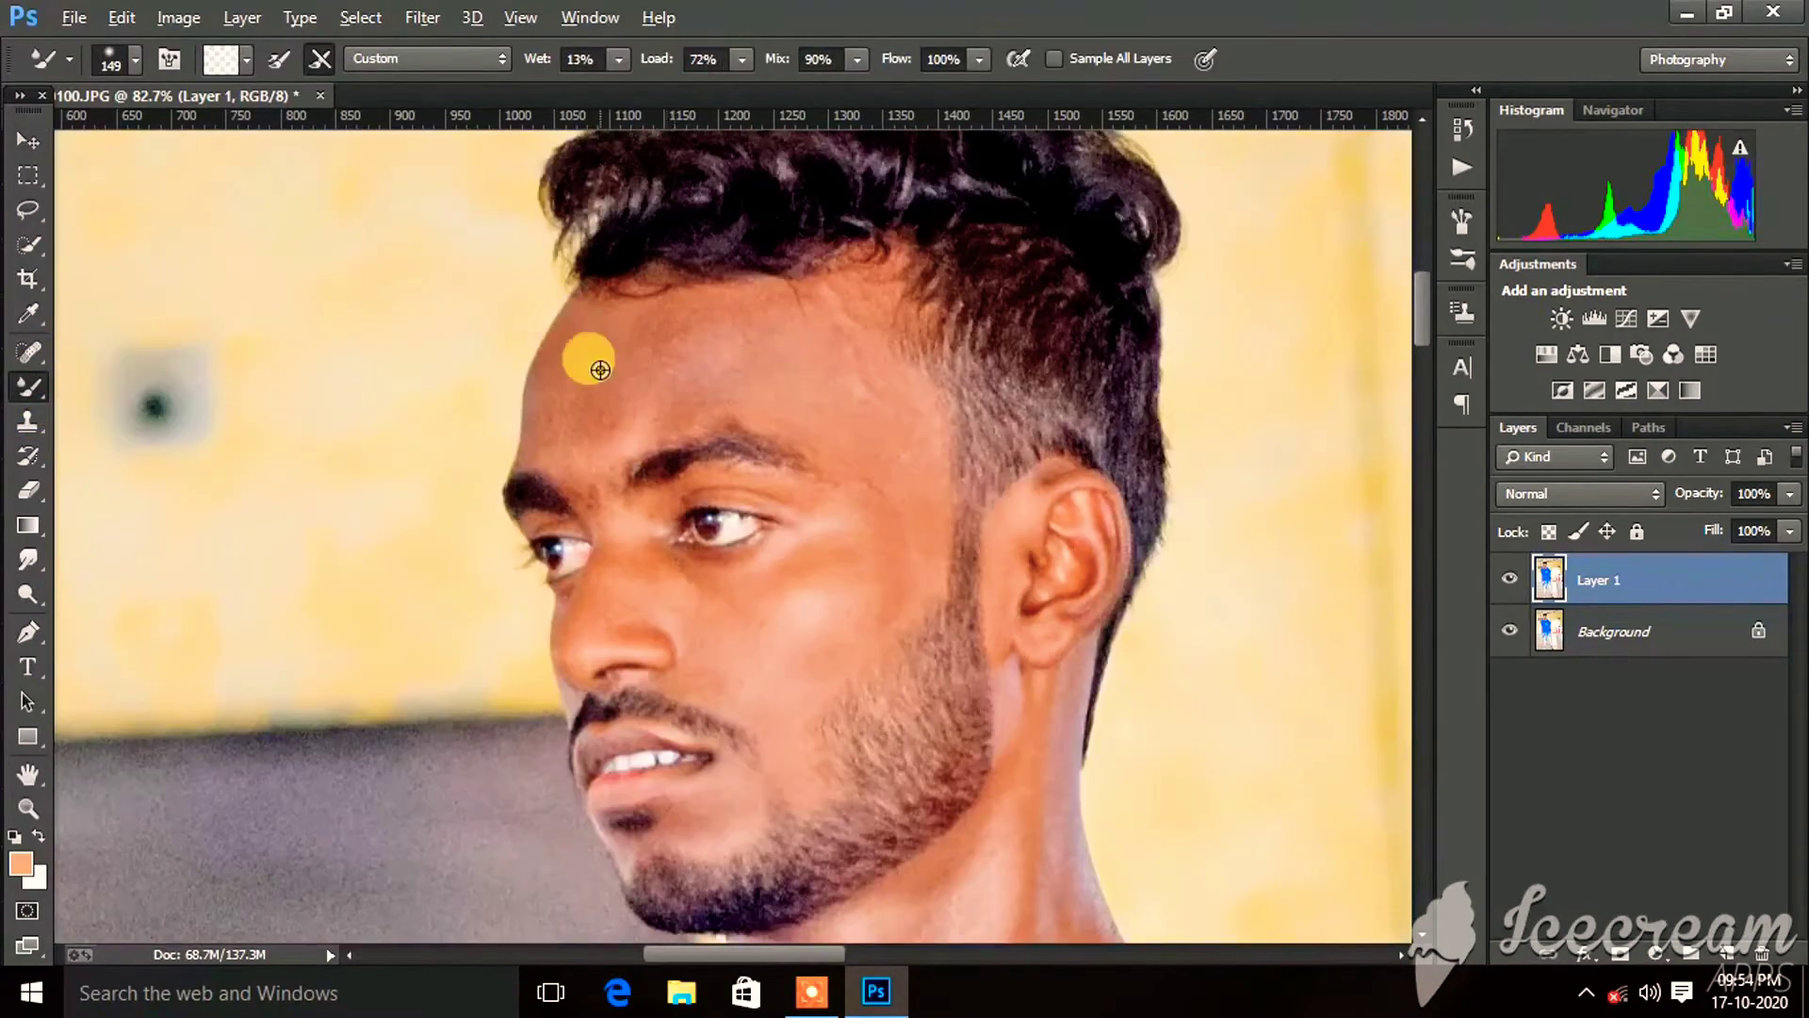
pyautogui.scroll(5, 600, 369)
pyautogui.rightClick(476, 166)
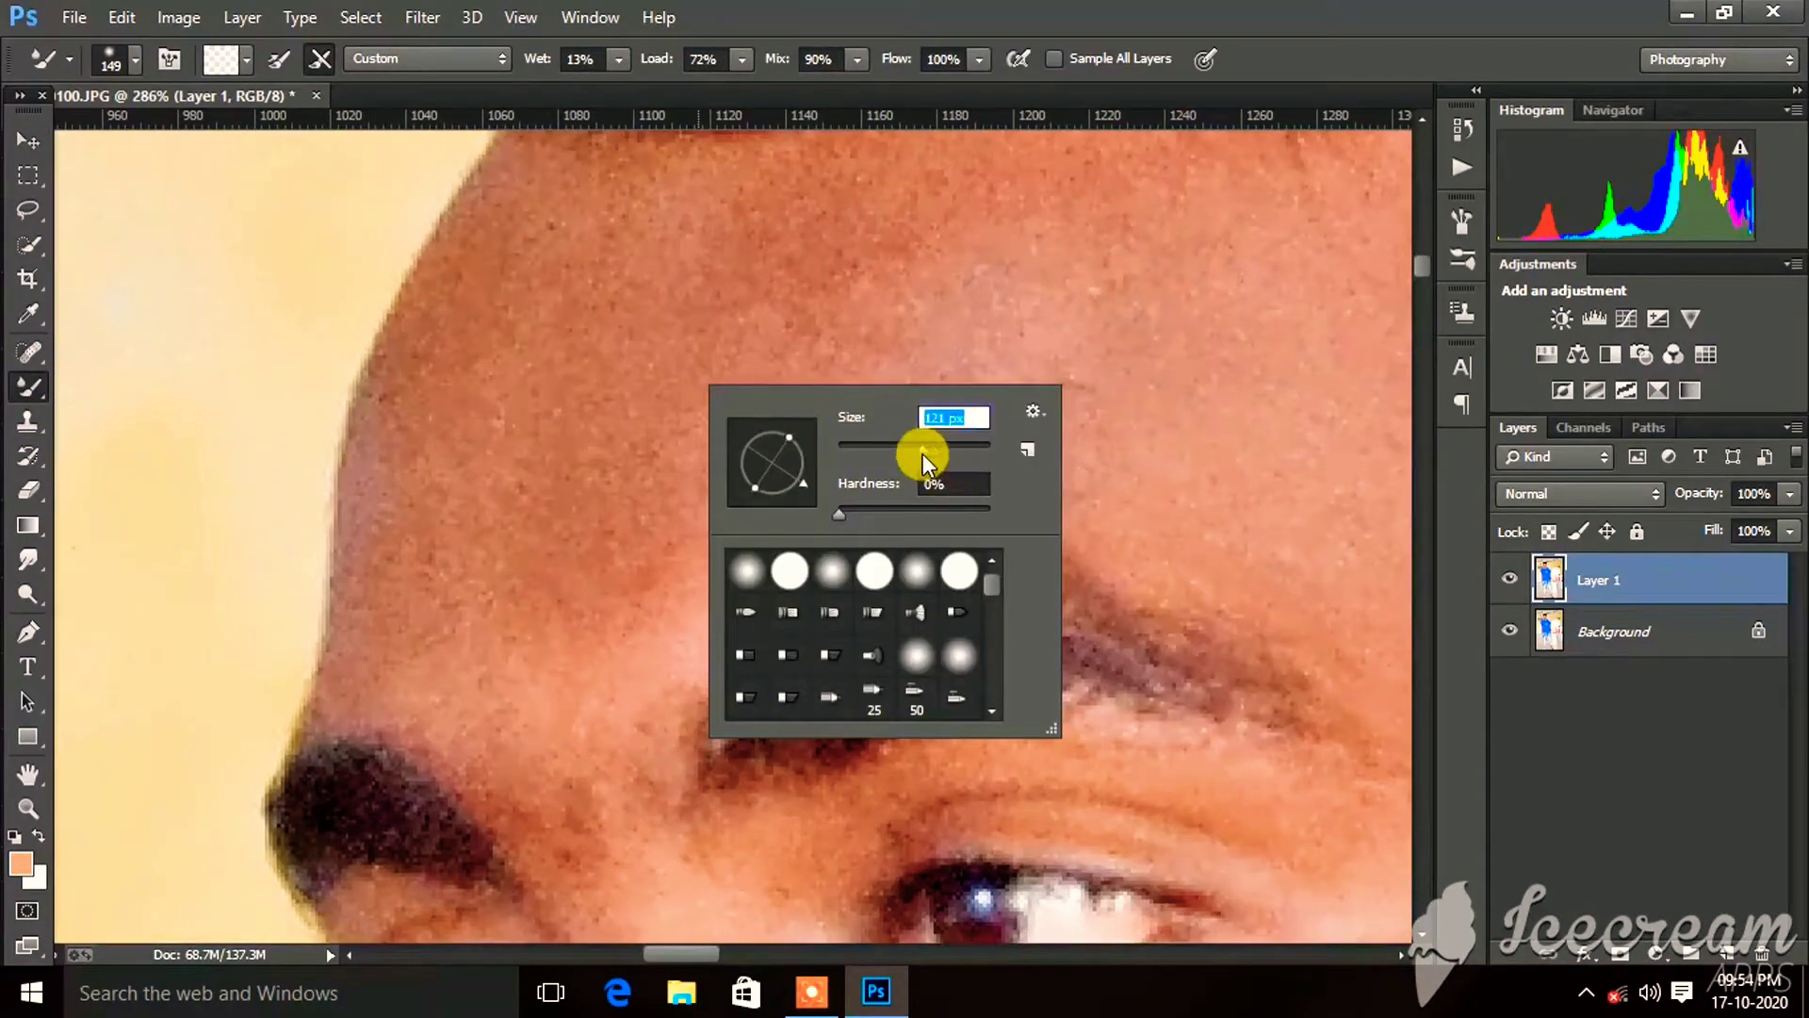
pyautogui.moveTo(959, 461); pyautogui.dragTo(910, 454)
pyautogui.click(417, 333)
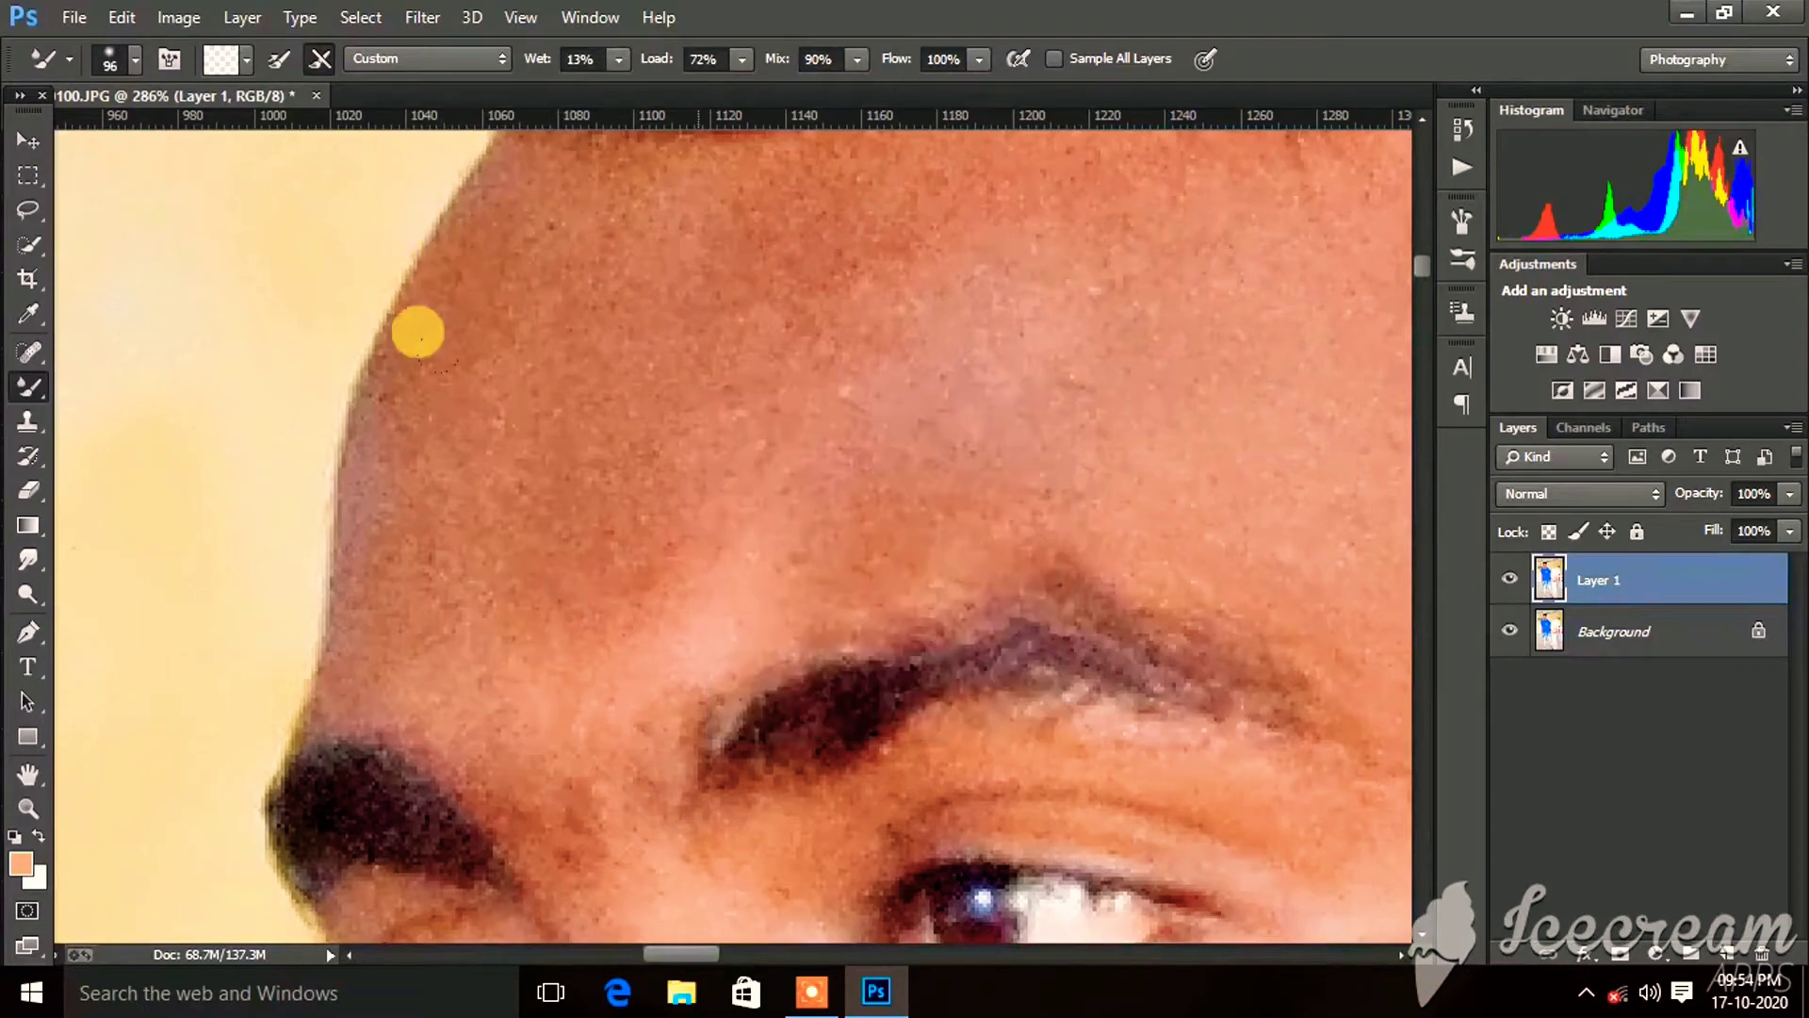
pyautogui.scroll(2, 489, 221)
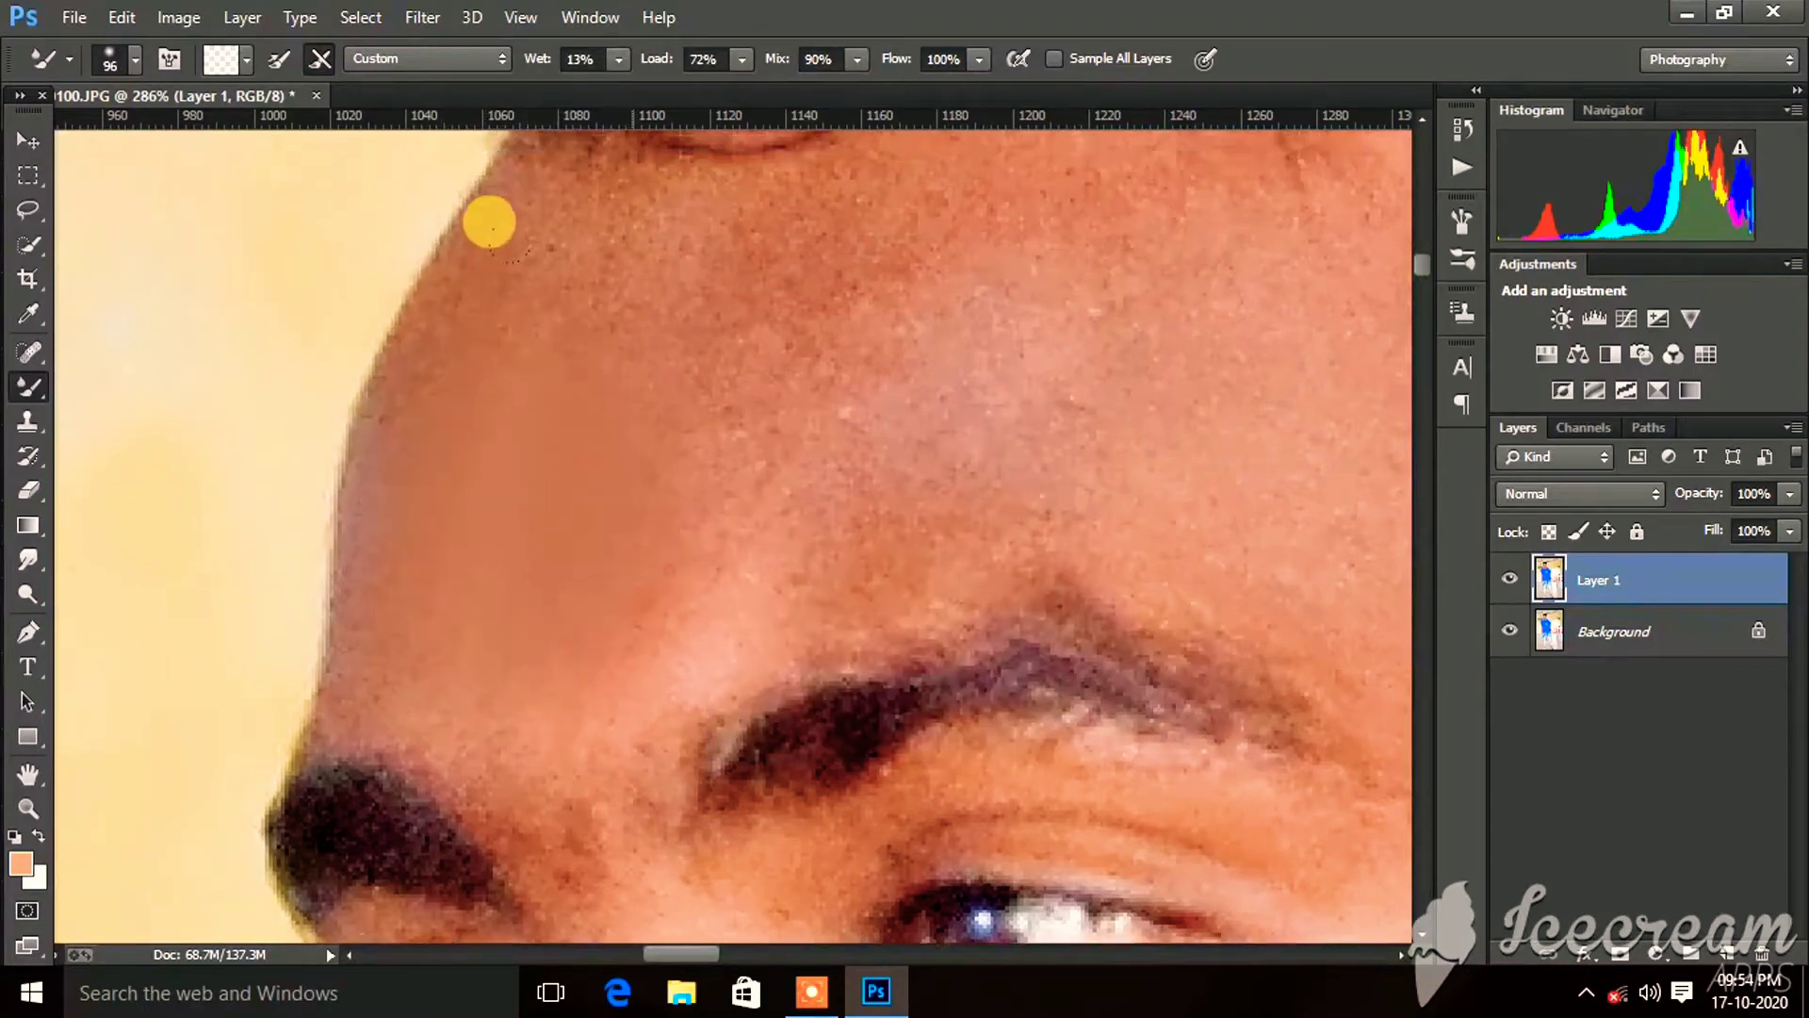
pyautogui.scroll(1, 485, 262)
pyautogui.rightClick(827, 471)
pyautogui.click(429, 378)
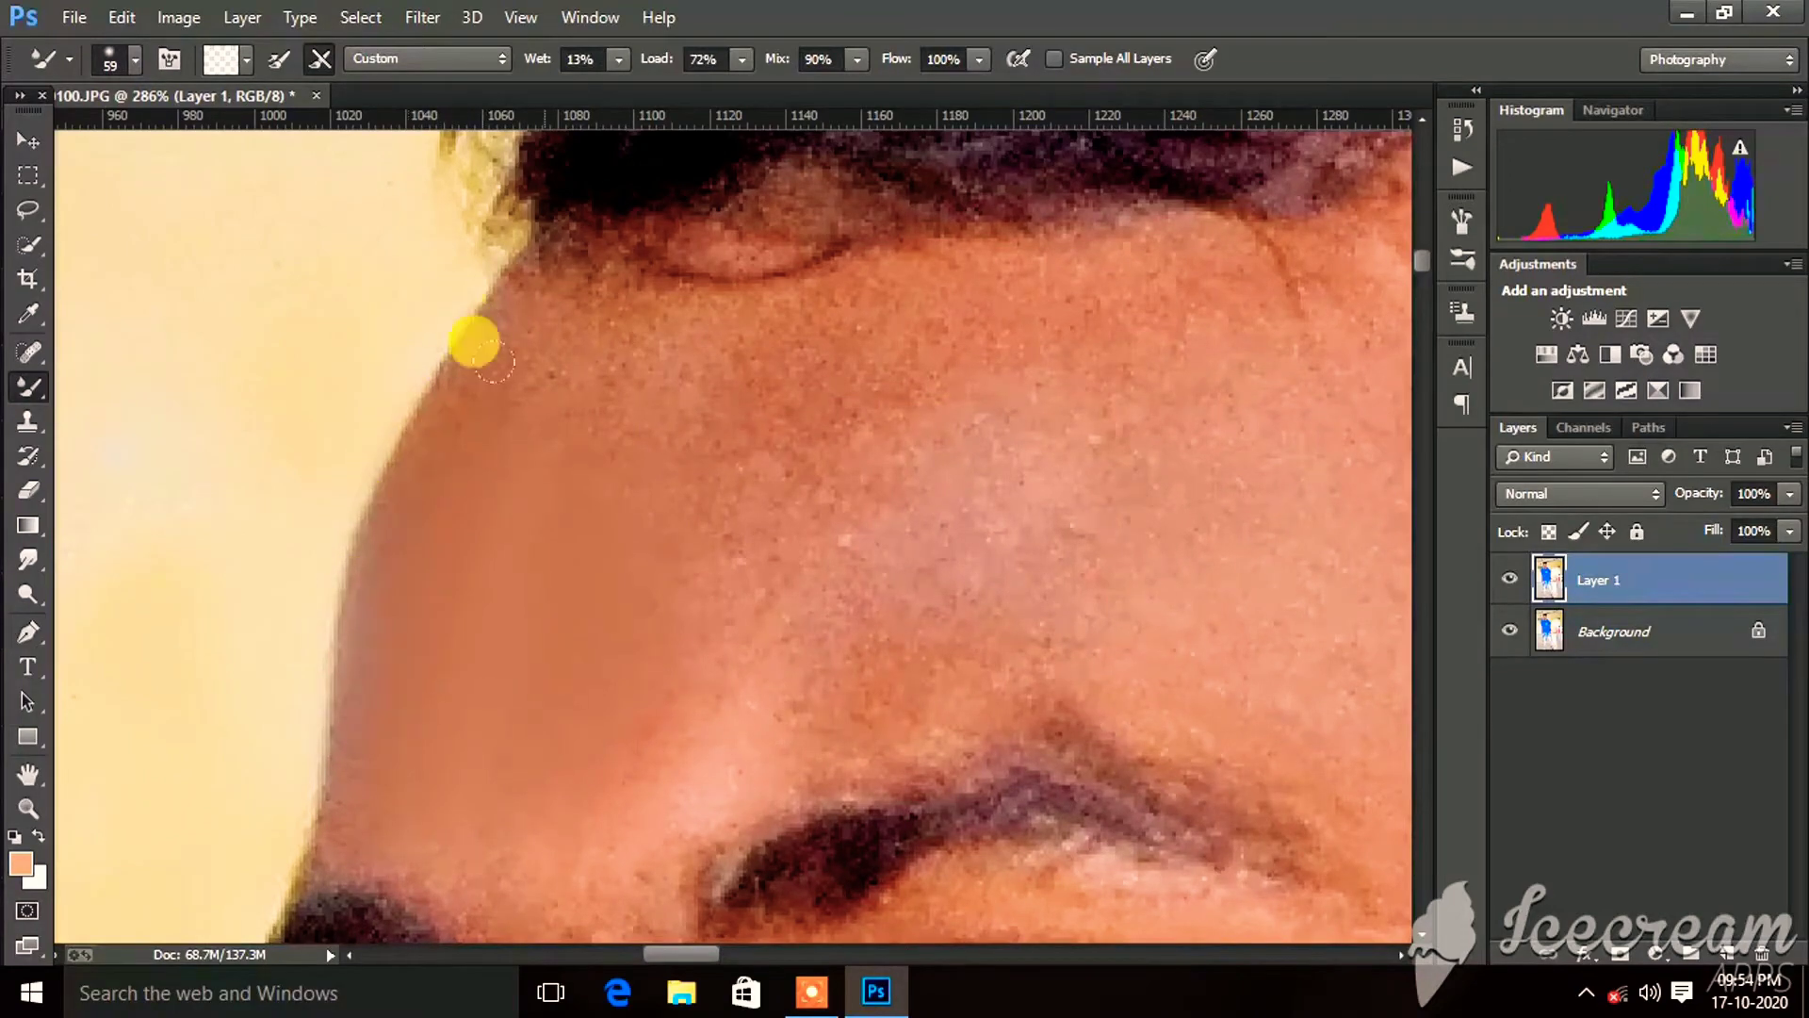
# Blend the forehead skin along the hairline and edges, then beside the eye at 82 px.
pyautogui.moveTo(505, 340); pyautogui.dragTo(472, 315)
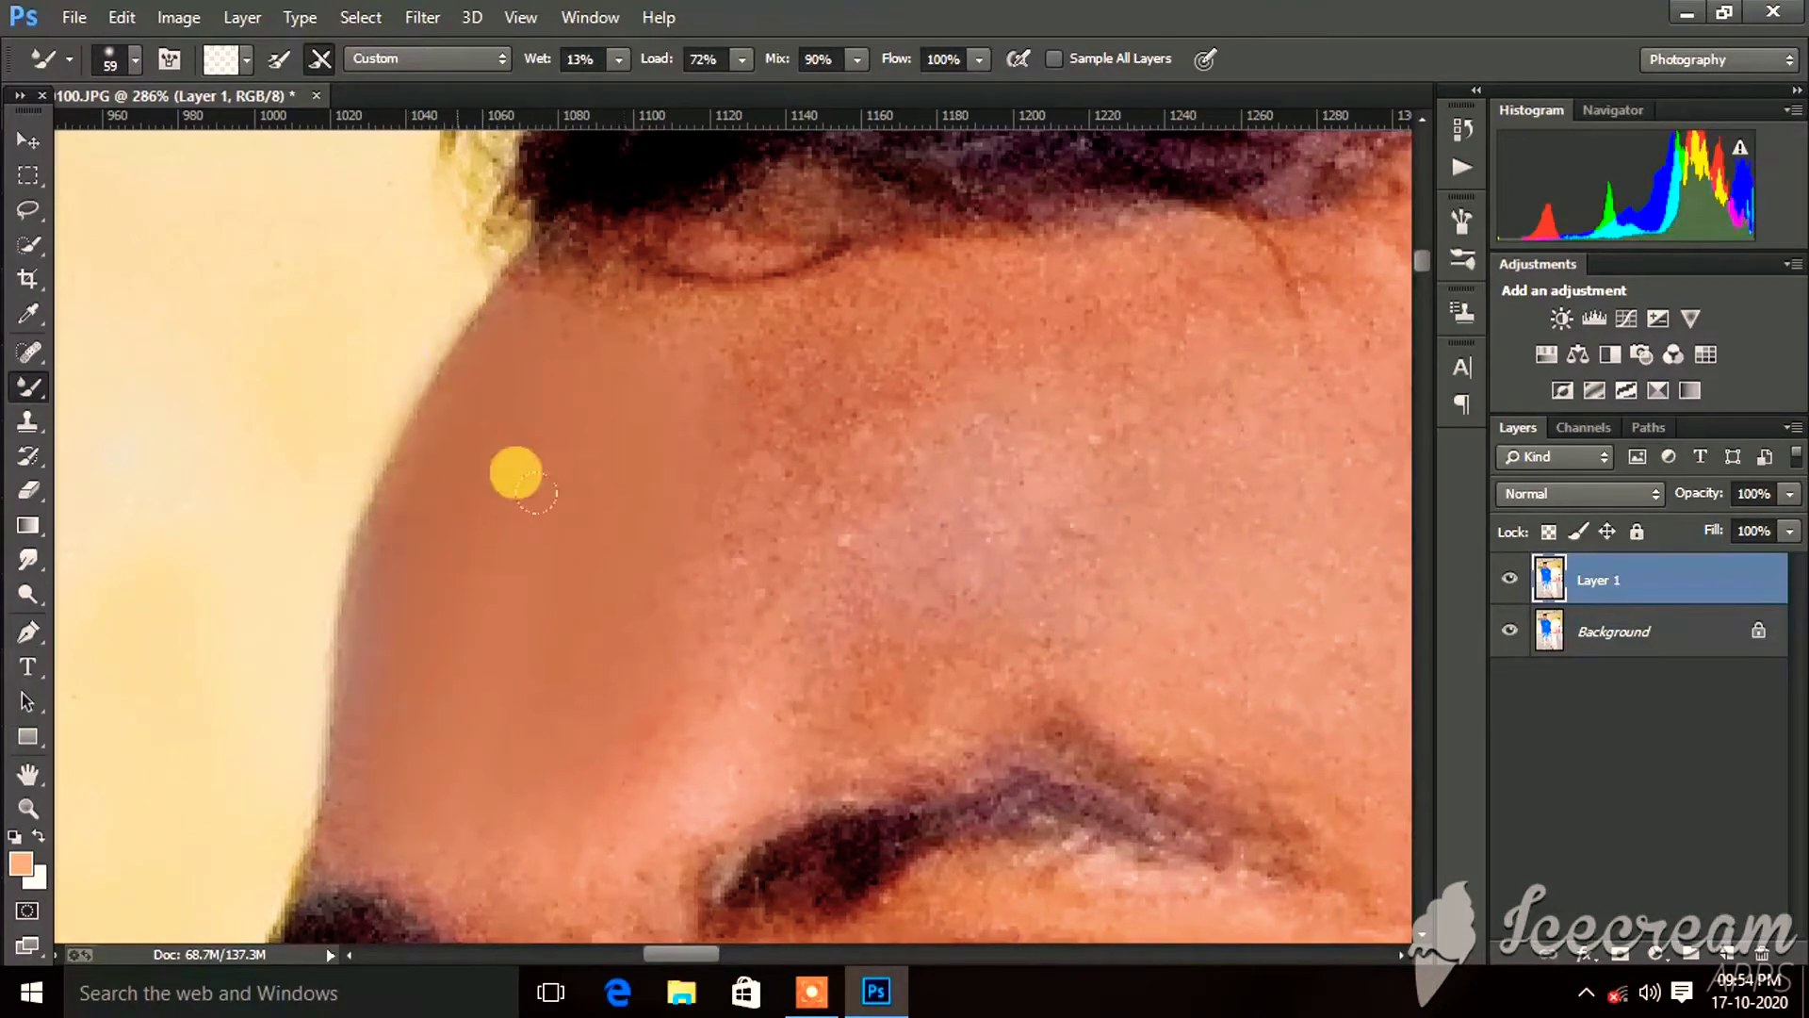
pyautogui.moveTo(516, 472)
pyautogui.mouseDown()
pyautogui.moveTo(647, 606)
pyautogui.moveTo(525, 735)
pyautogui.moveTo(348, 749)
pyautogui.mouseUp()
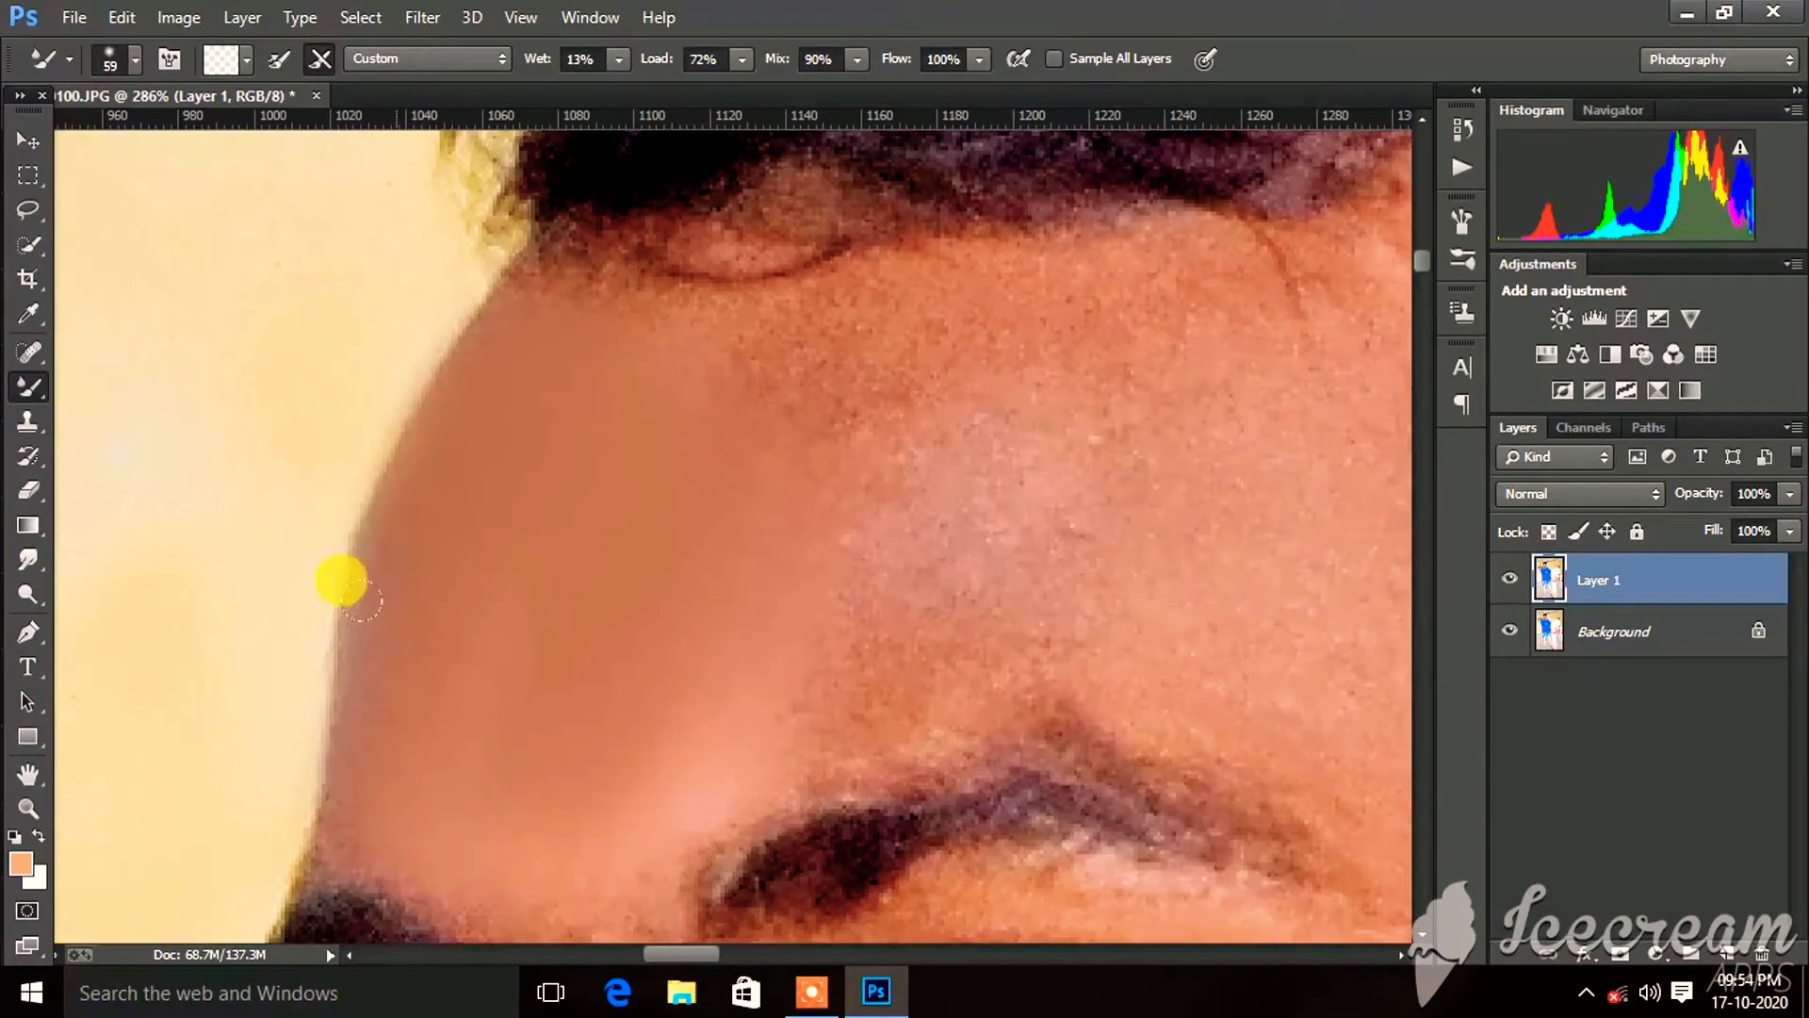
pyautogui.scroll(1, 824, 404)
pyautogui.scroll(-1, 909, 498)
pyautogui.scroll(-2, 865, 433)
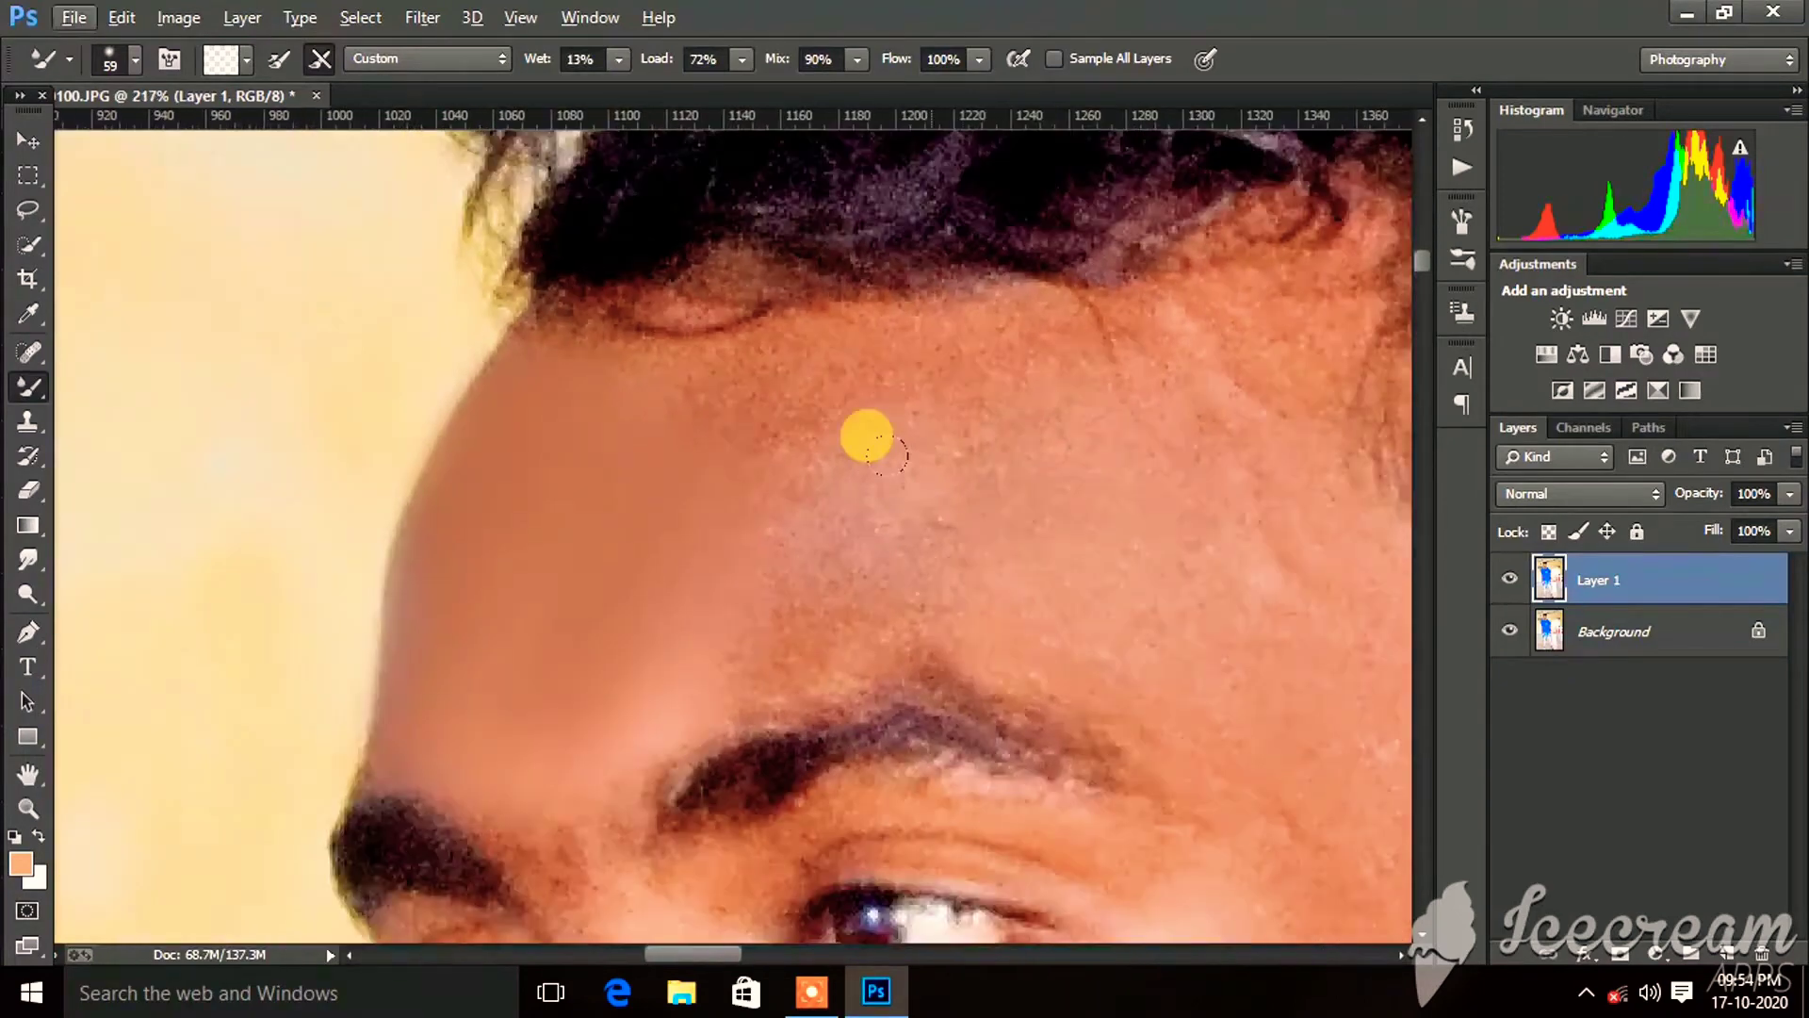
pyautogui.rightClick(902, 431)
pyautogui.moveTo(1148, 570); pyautogui.dragTo(1161, 556)
pyautogui.click(698, 488)
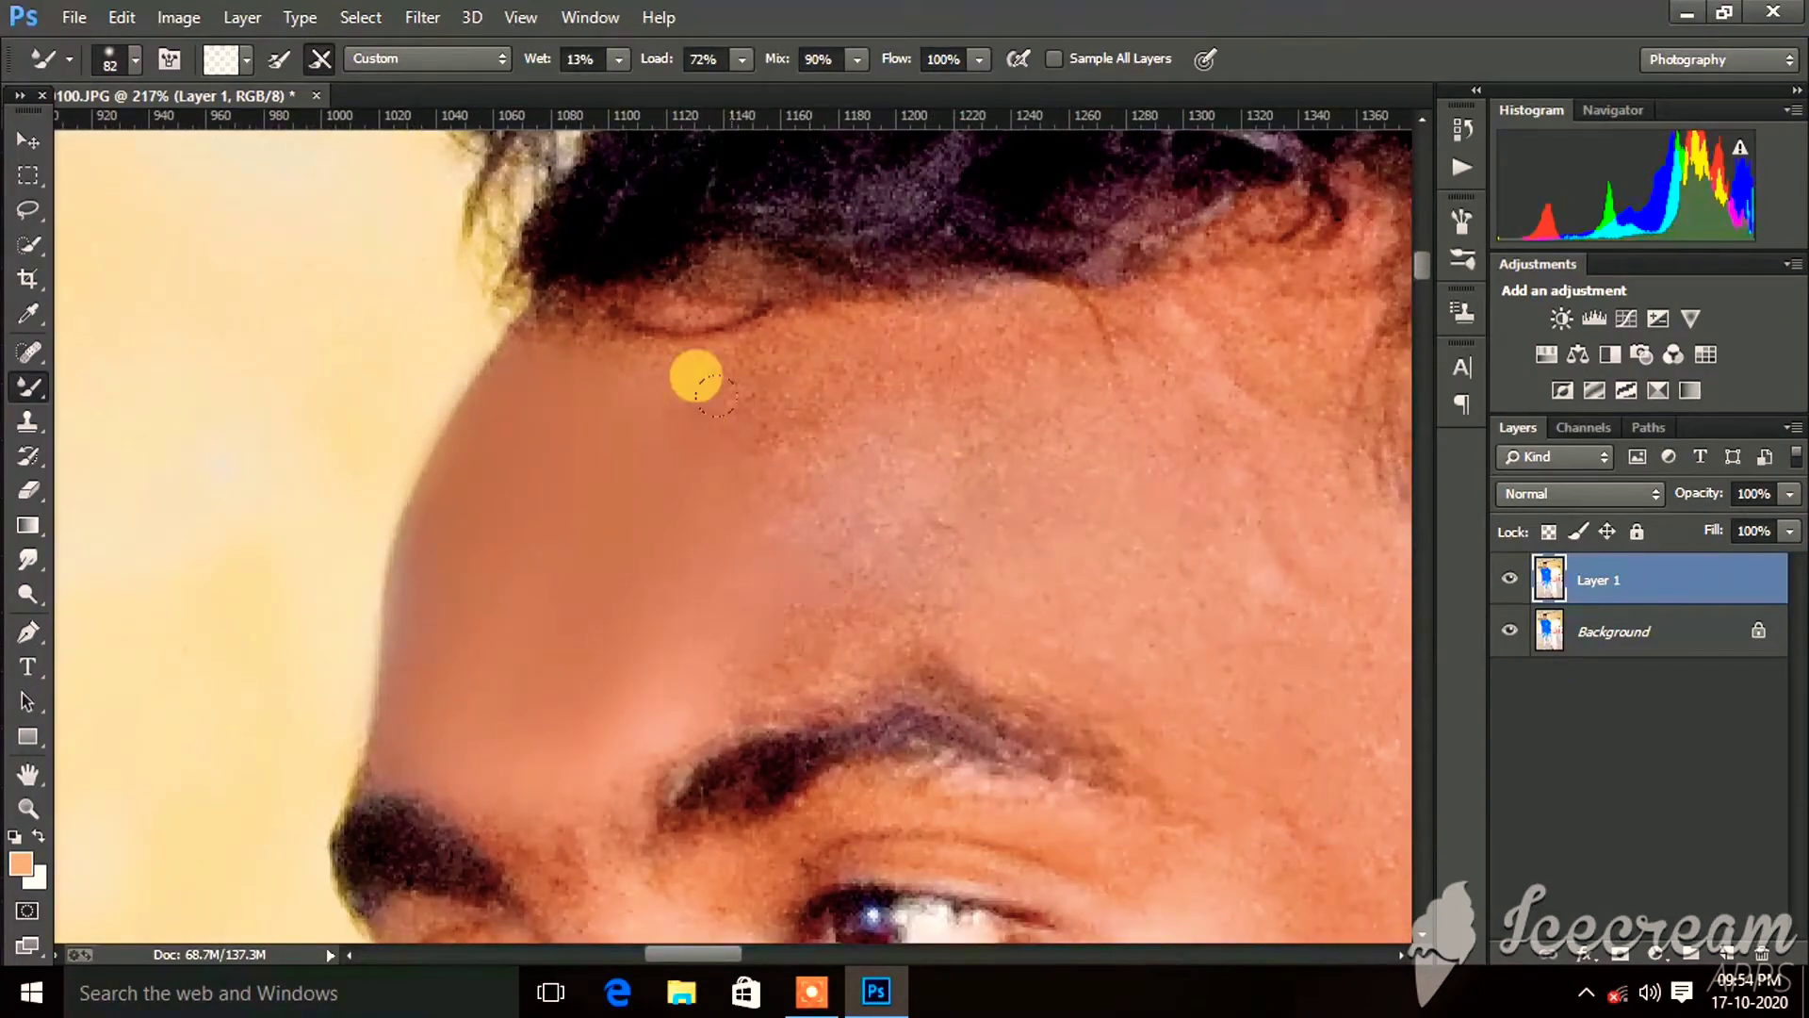
pyautogui.moveTo(697, 376)
pyautogui.mouseDown()
pyautogui.moveTo(613, 330)
pyautogui.moveTo(772, 455)
pyautogui.mouseUp()
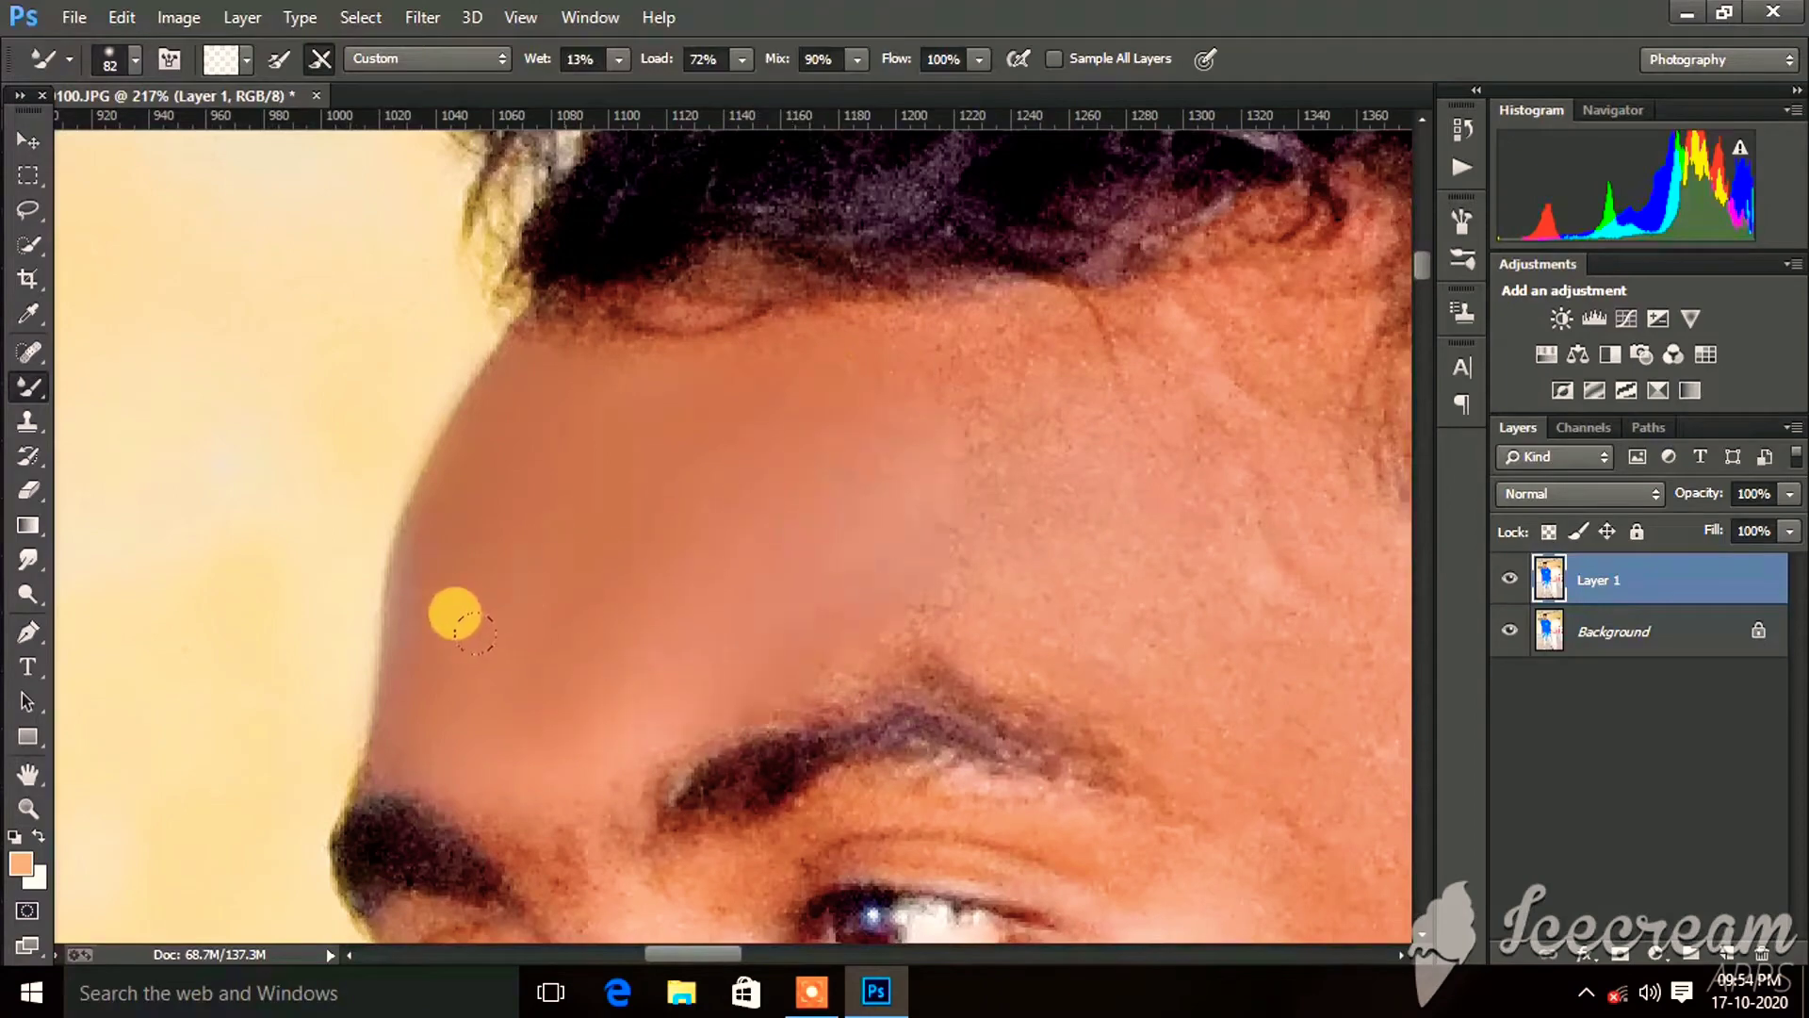
pyautogui.moveTo(455, 613); pyautogui.dragTo(796, 485)
pyautogui.scroll(-1, 796, 486)
pyautogui.moveTo(756, 315)
pyautogui.mouseDown()
pyautogui.moveTo(998, 461)
pyautogui.moveTo(856, 601)
pyautogui.mouseUp()
# Resize the brush smaller and smooth the skin around the eyes and nose.
pyautogui.scroll(-1, 998, 461)
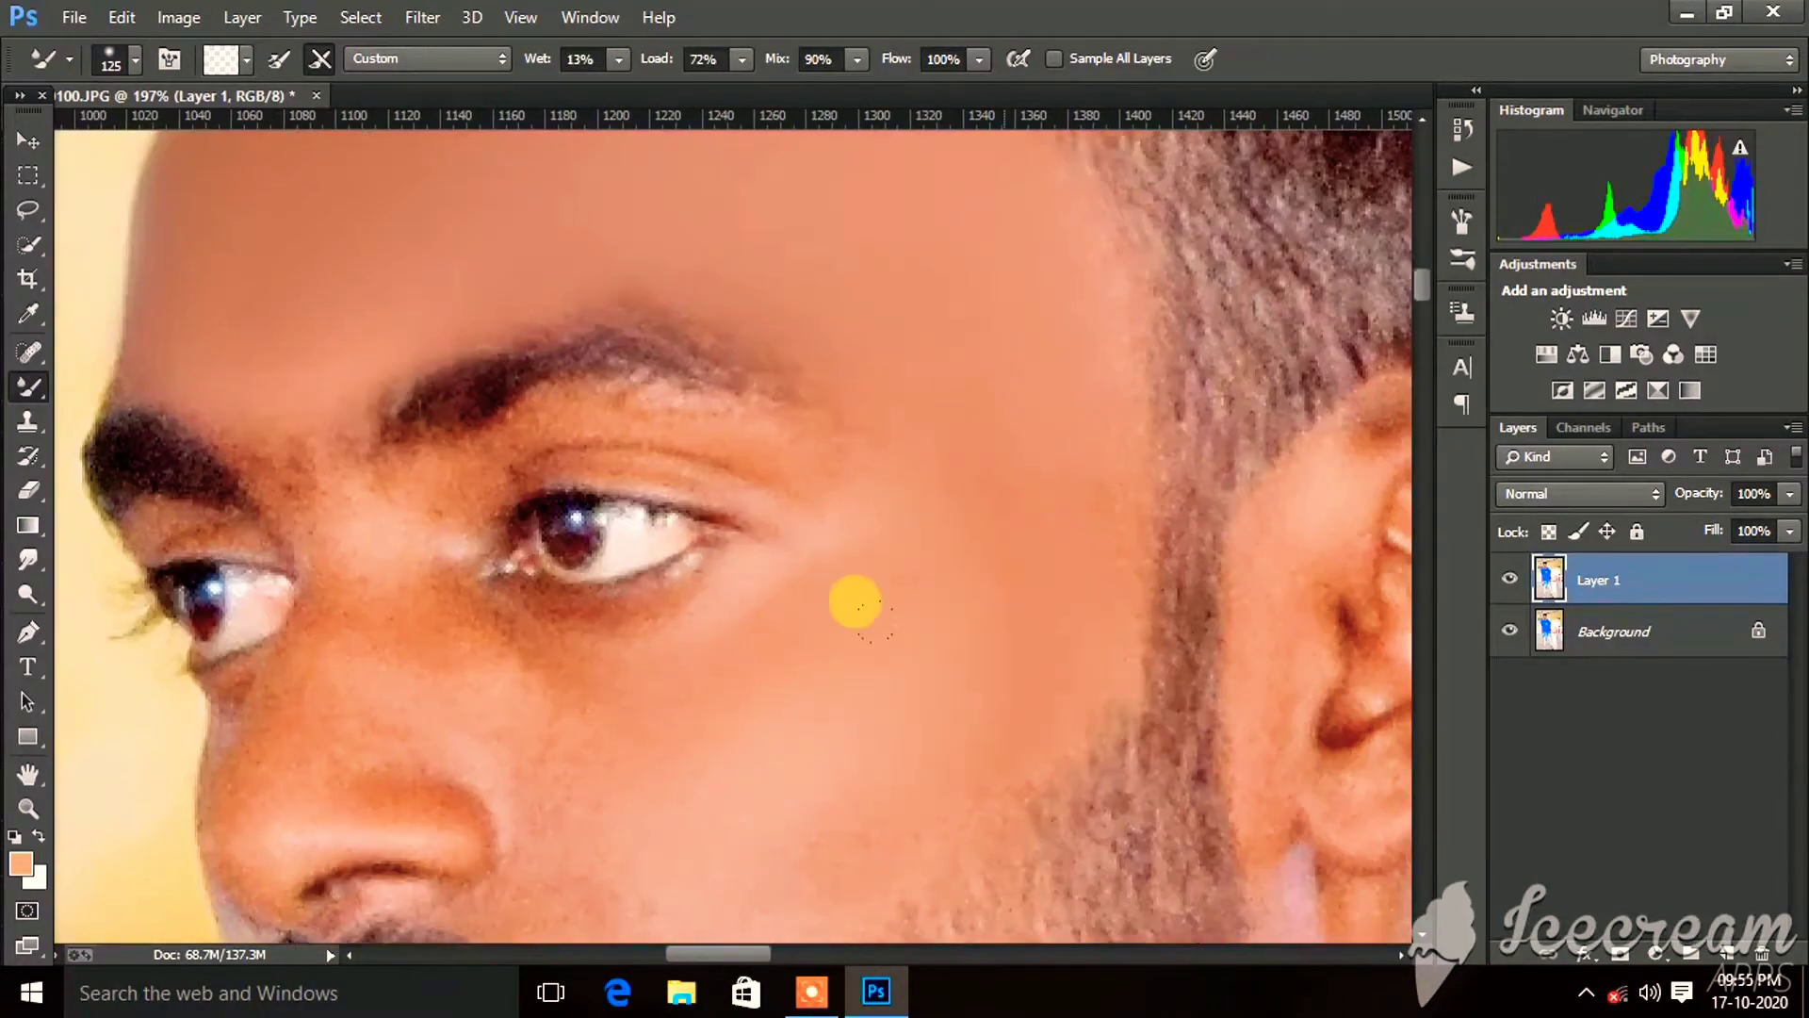
pyautogui.scroll(-2, 678, 694)
pyautogui.scroll(-2, 1022, 364)
pyautogui.scroll(4, 658, 613)
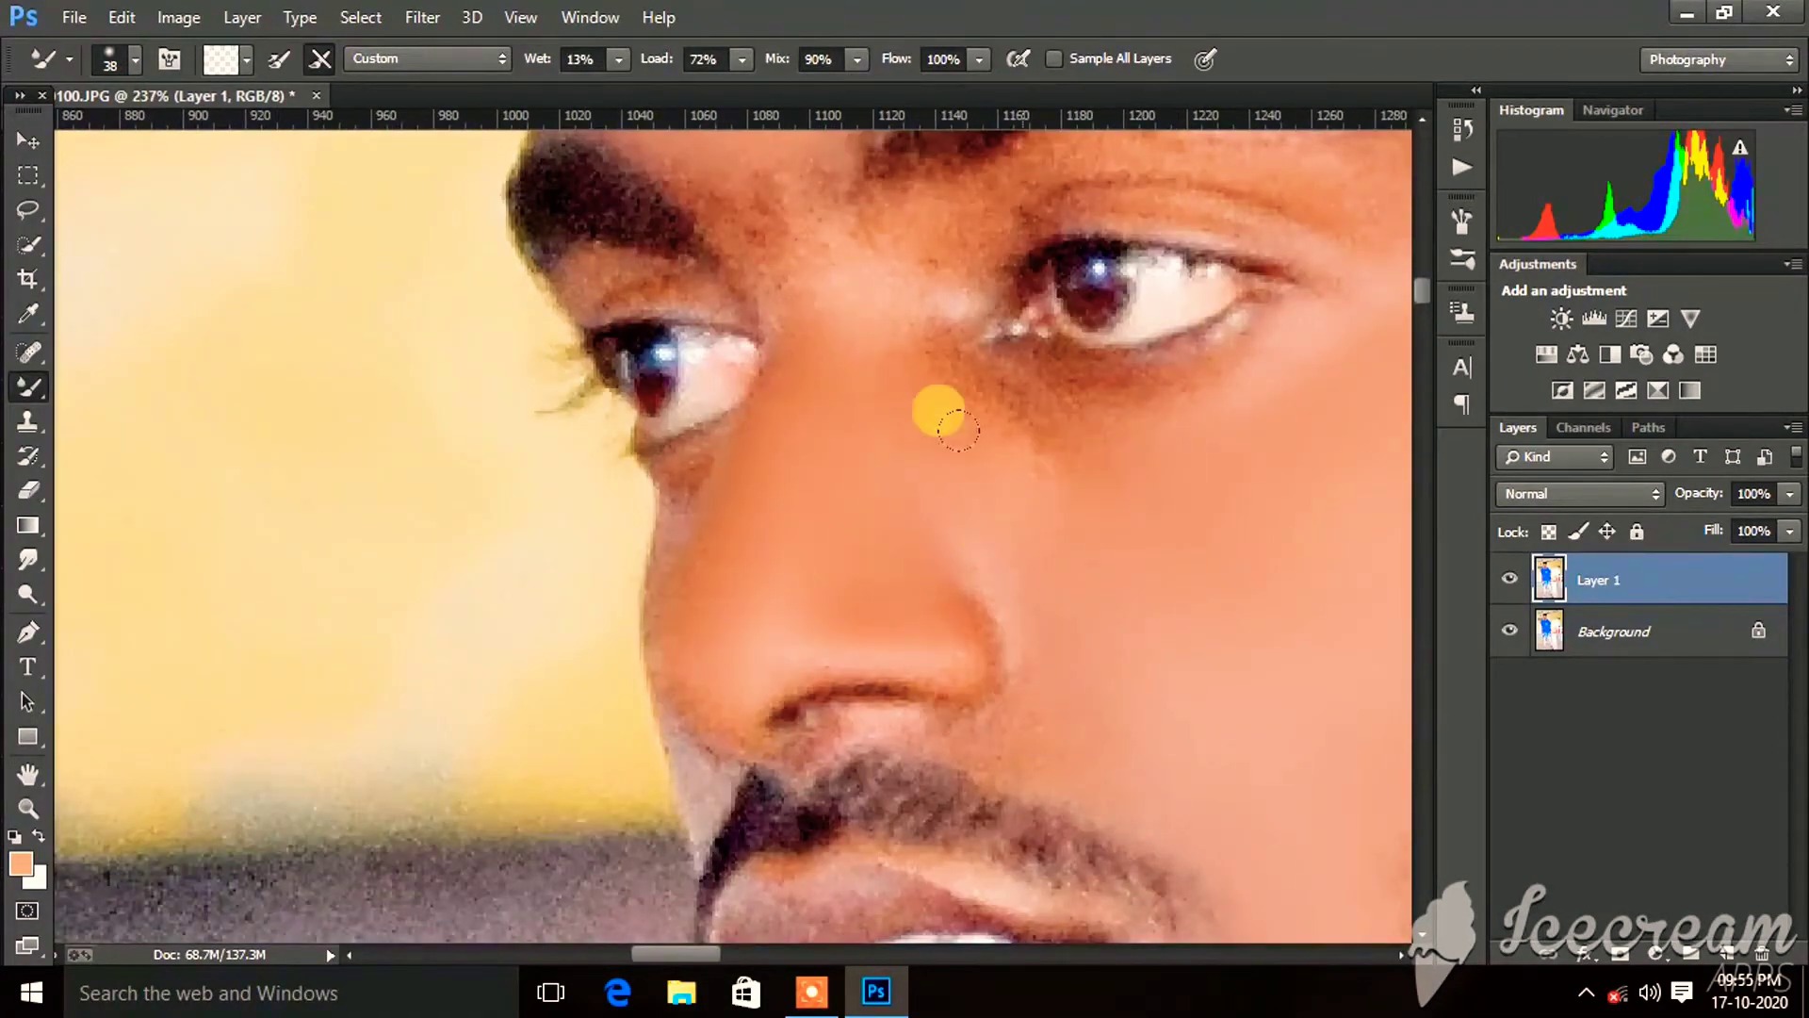
pyautogui.scroll(-2, 957, 430)
pyautogui.scroll(5, 880, 534)
pyautogui.rightClick(719, 501)
pyautogui.press('Return')
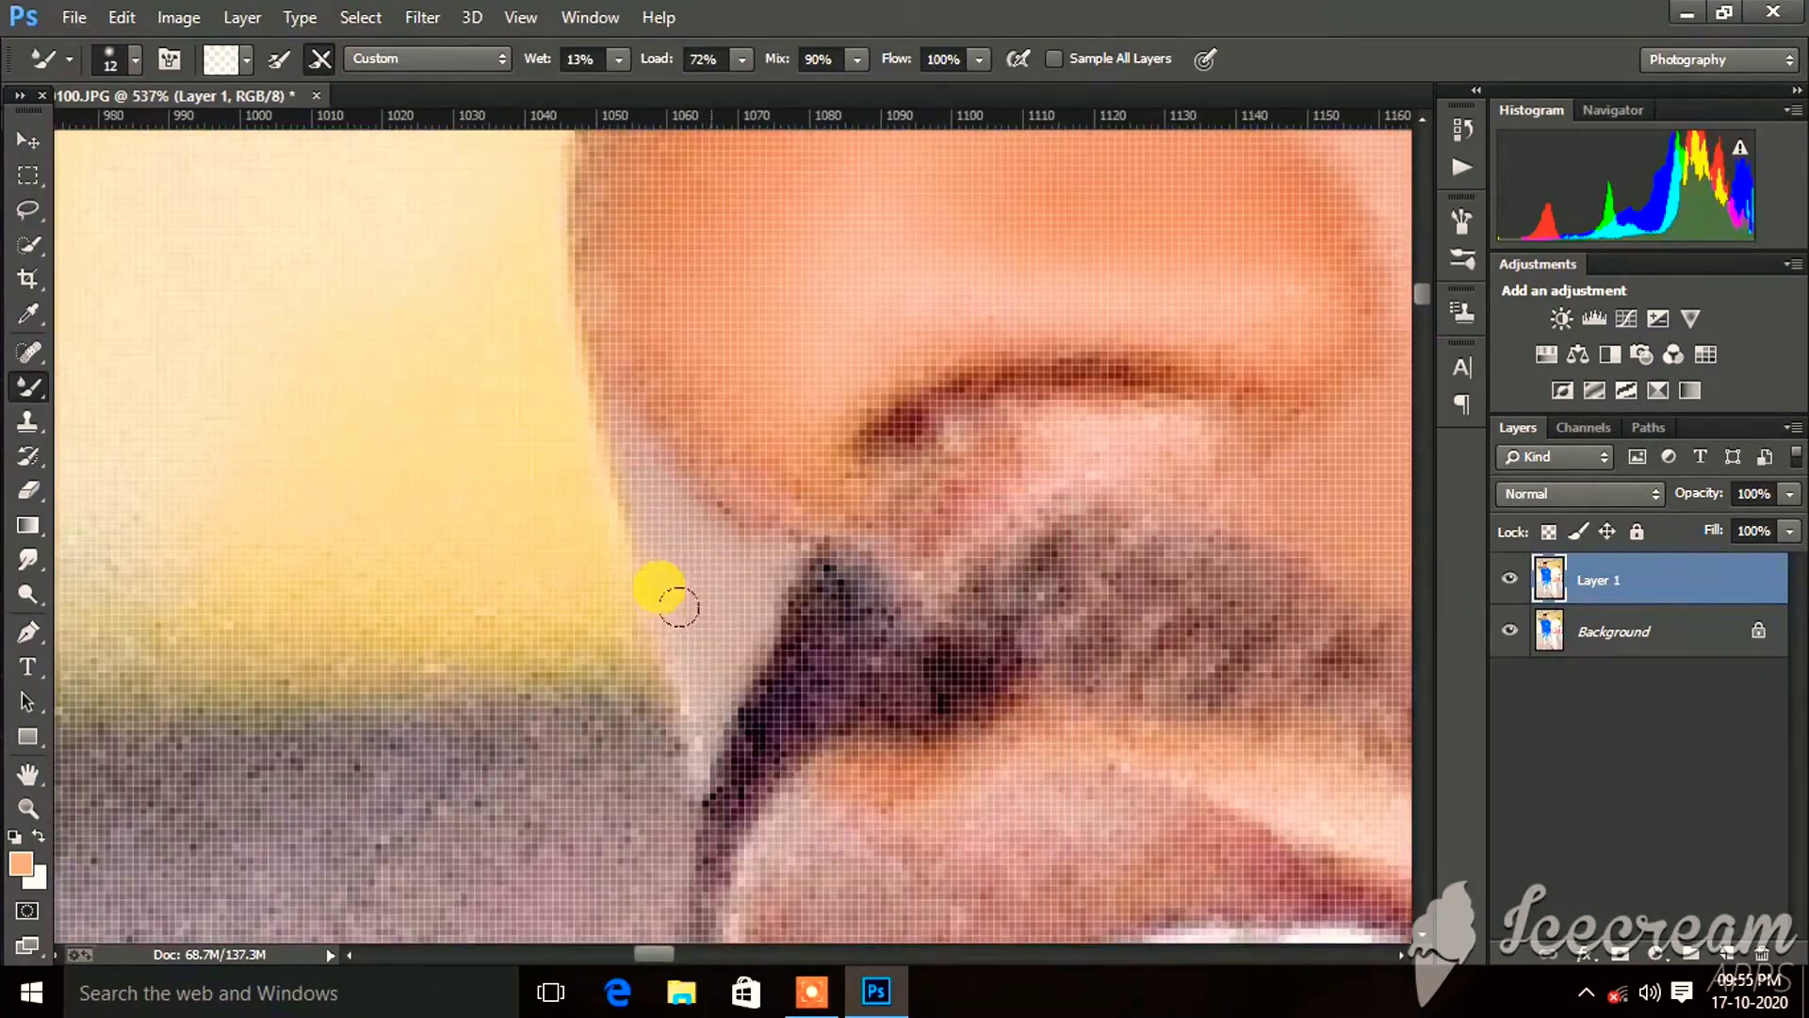
pyautogui.scroll(-2, 678, 606)
pyautogui.rightClick(687, 416)
pyautogui.press('Return')
pyautogui.scroll(-2, 740, 468)
pyautogui.scroll(3, 634, 517)
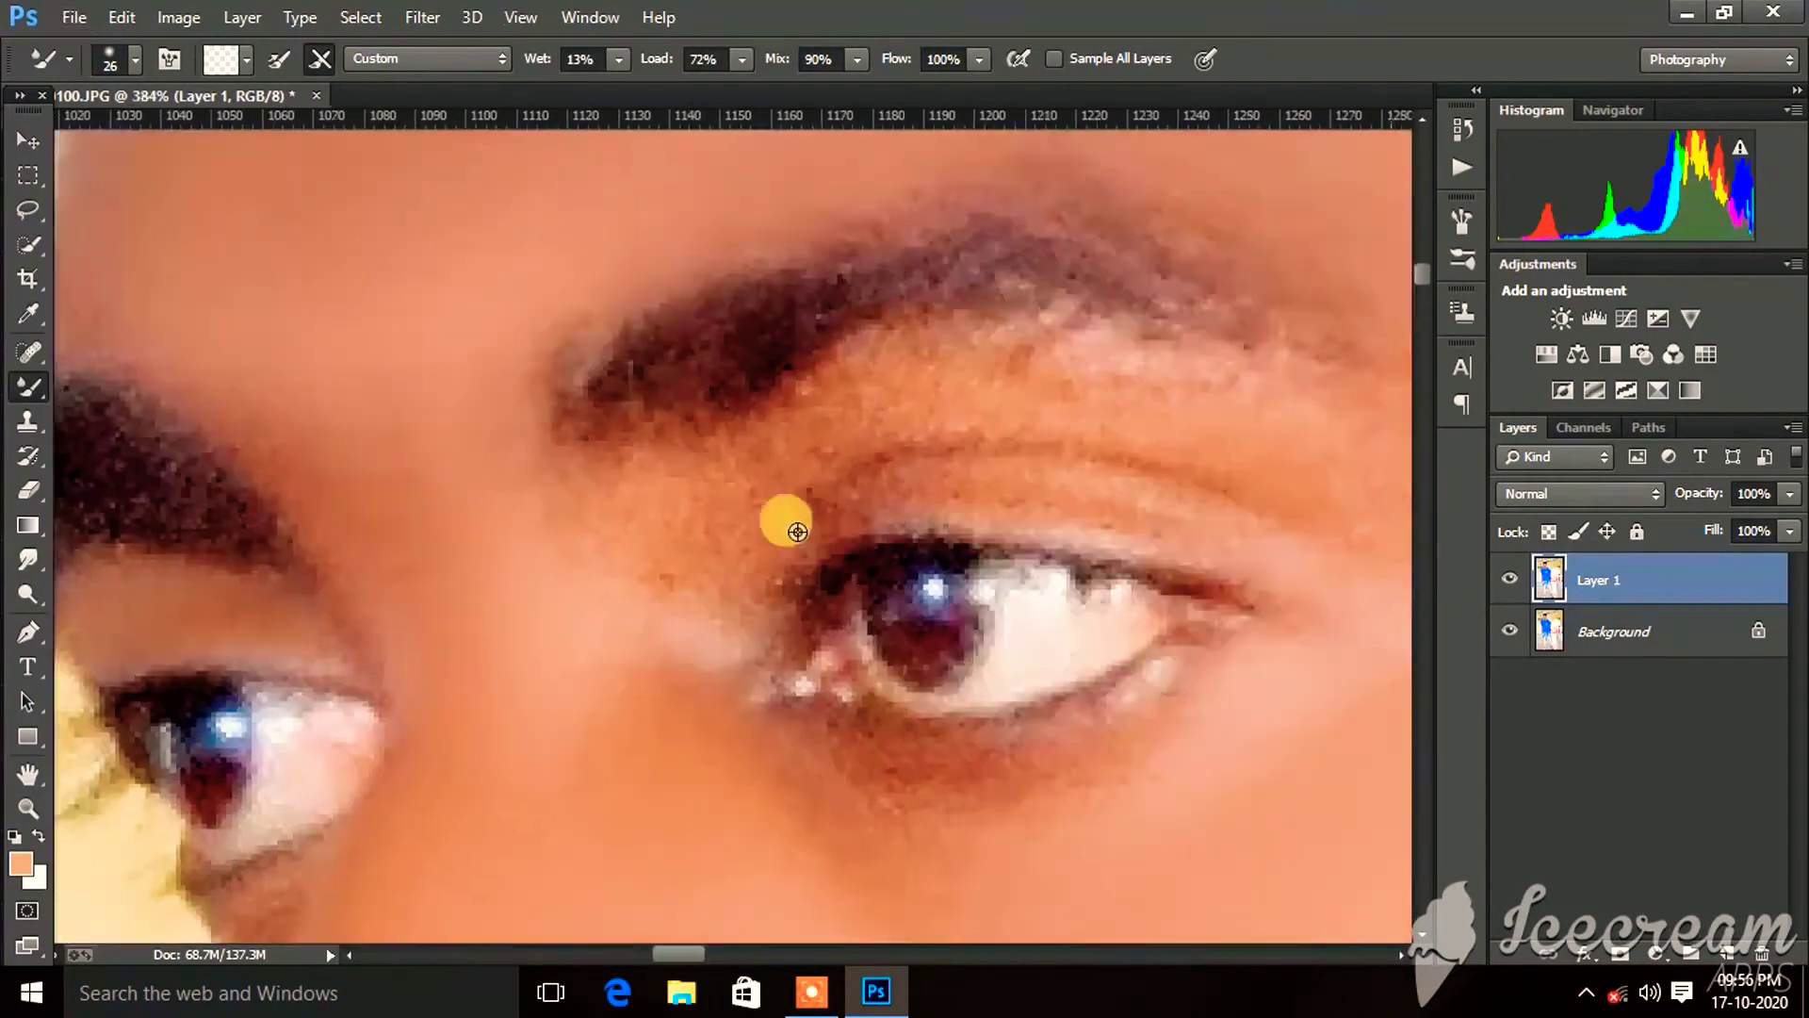
pyautogui.scroll(-2, 796, 531)
# Continue smoothing the cheeks and below the lips with resized brushes.
pyautogui.scroll(2, 1009, 594)
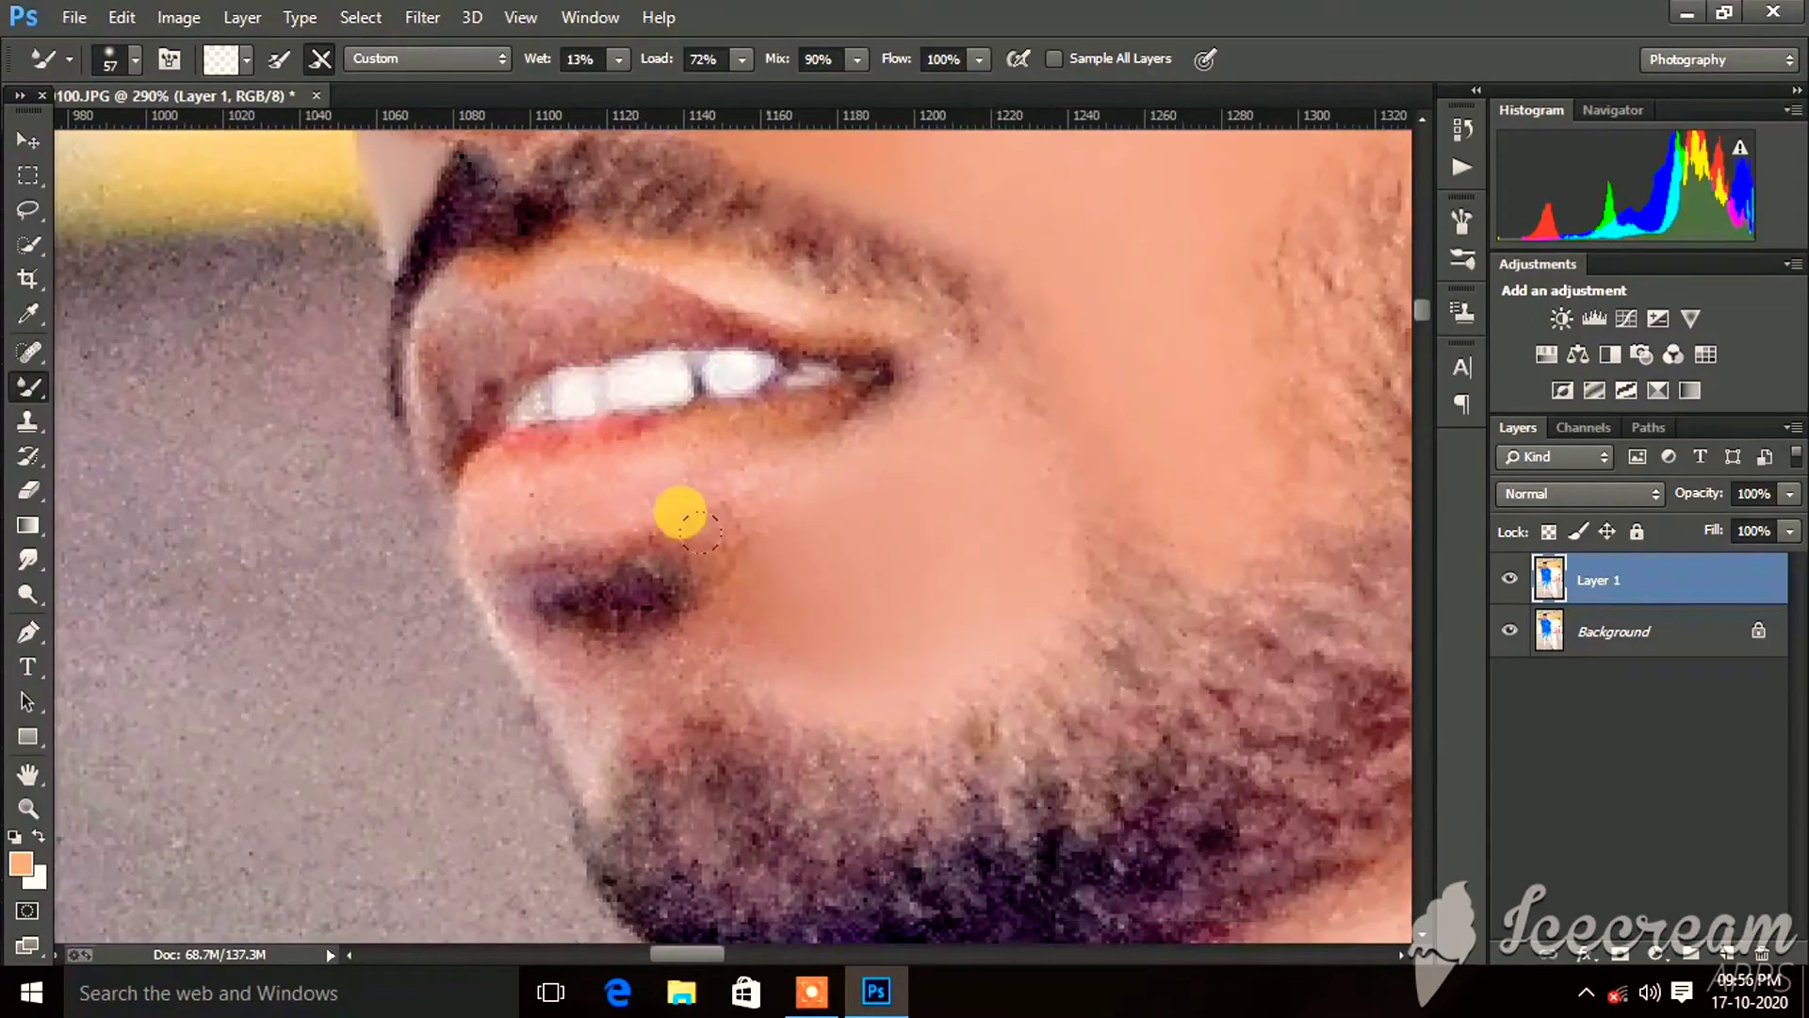
pyautogui.scroll(3, 682, 514)
pyautogui.rightClick(742, 612)
pyautogui.press('Return')
pyautogui.scroll(-3, 629, 563)
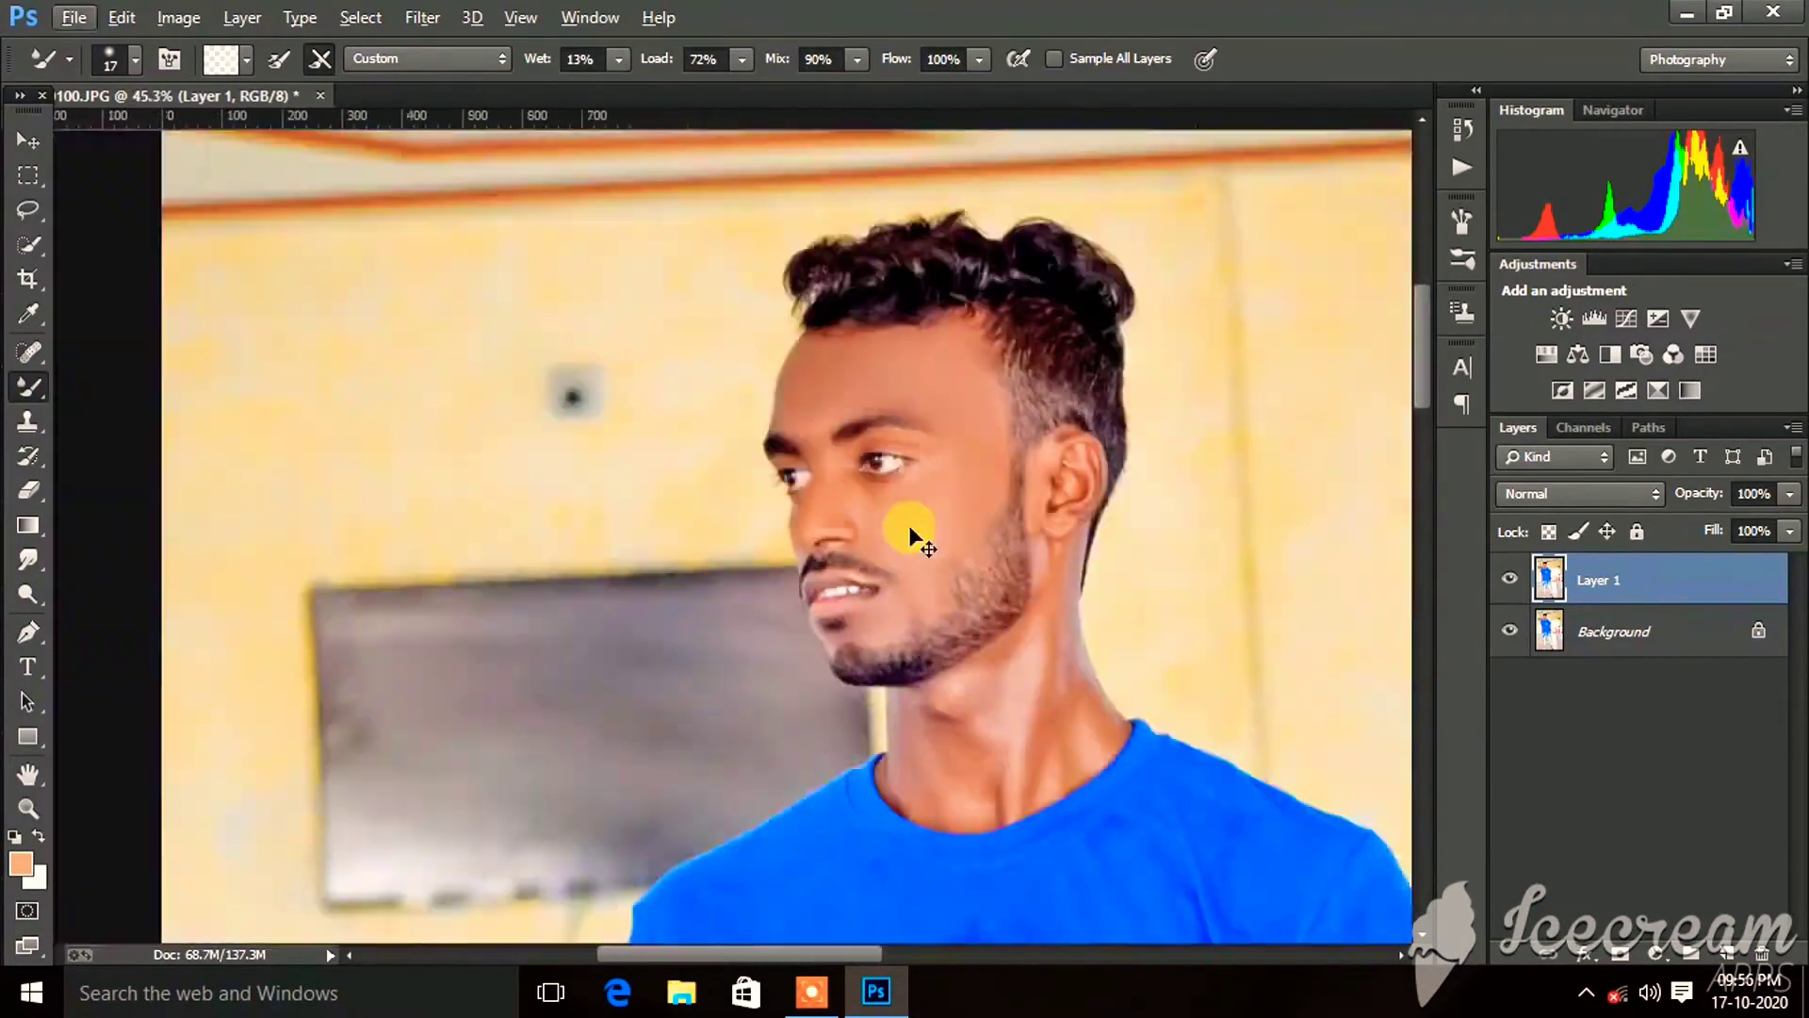
pyautogui.rightClick(666, 424)
pyautogui.press('Return')
pyautogui.scroll(2, 759, 371)
pyautogui.scroll(-1, 765, 493)
pyautogui.scroll(-1, 765, 492)
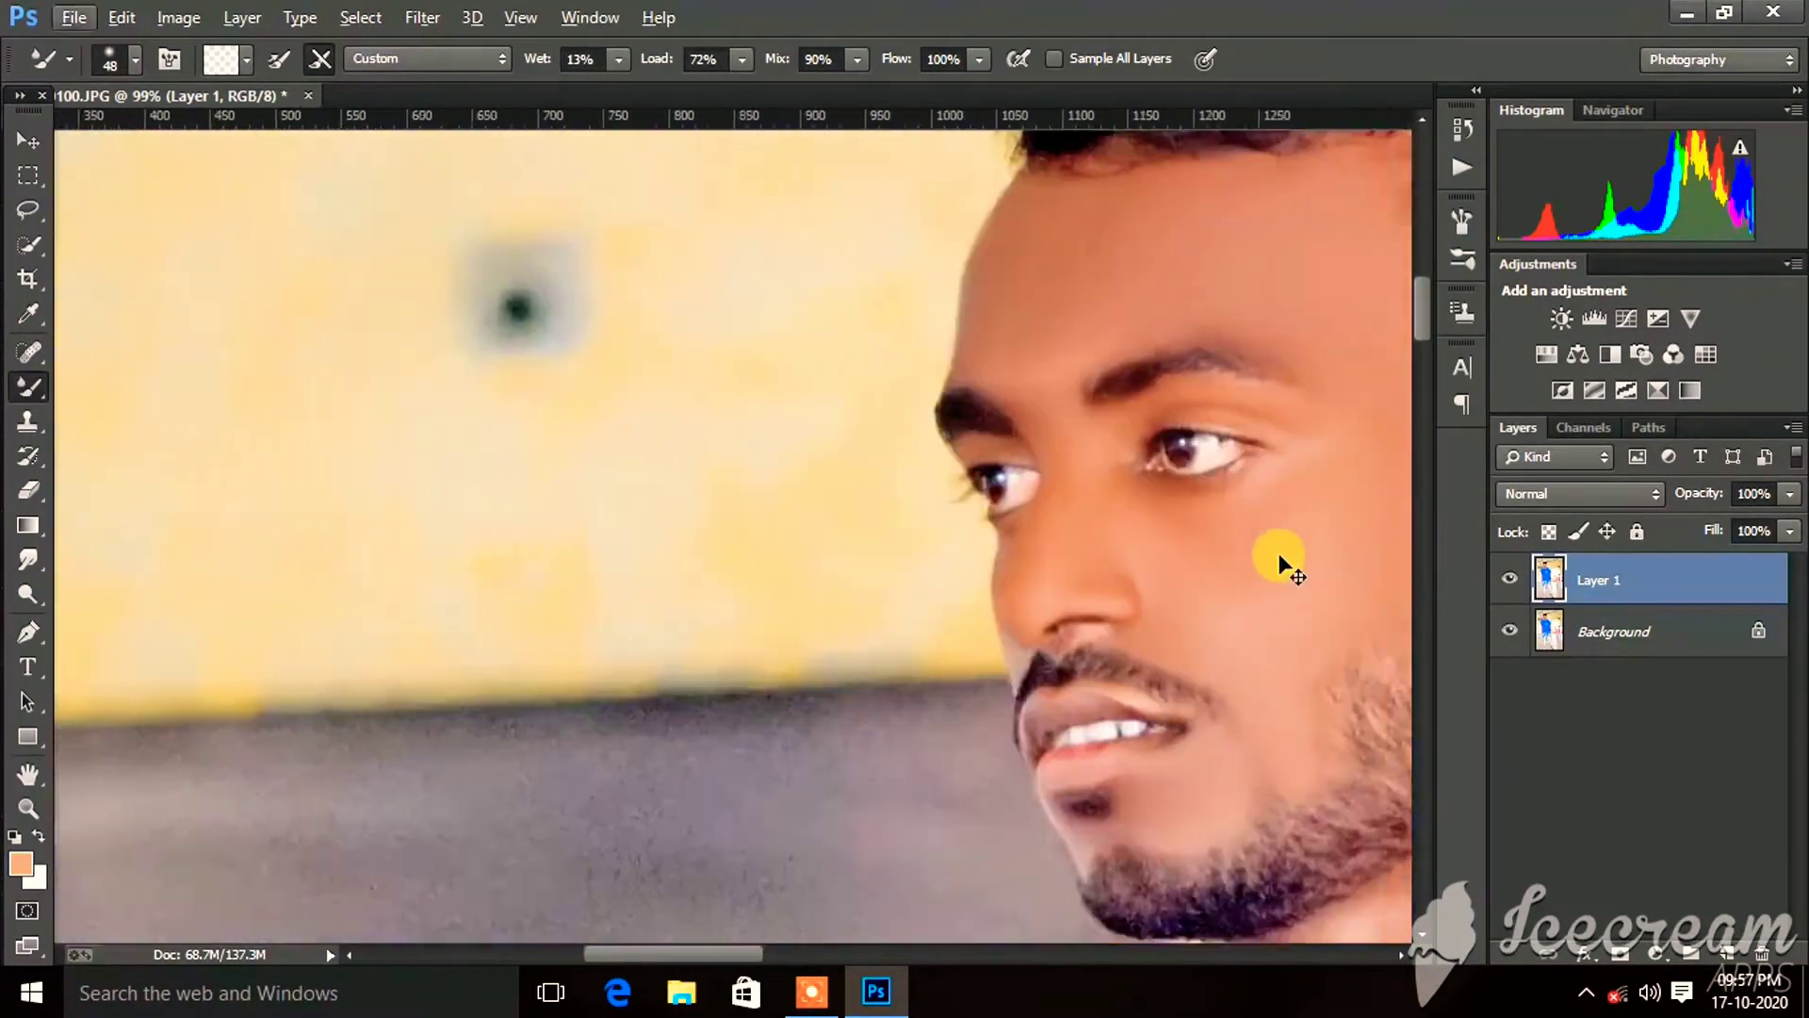
pyautogui.scroll(3, 1275, 557)
pyautogui.rightClick(889, 421)
# Set the Mixer Brush to 36 px and smooth the neck skin.
pyautogui.press('Return')
pyautogui.scroll(-1, 698, 694)
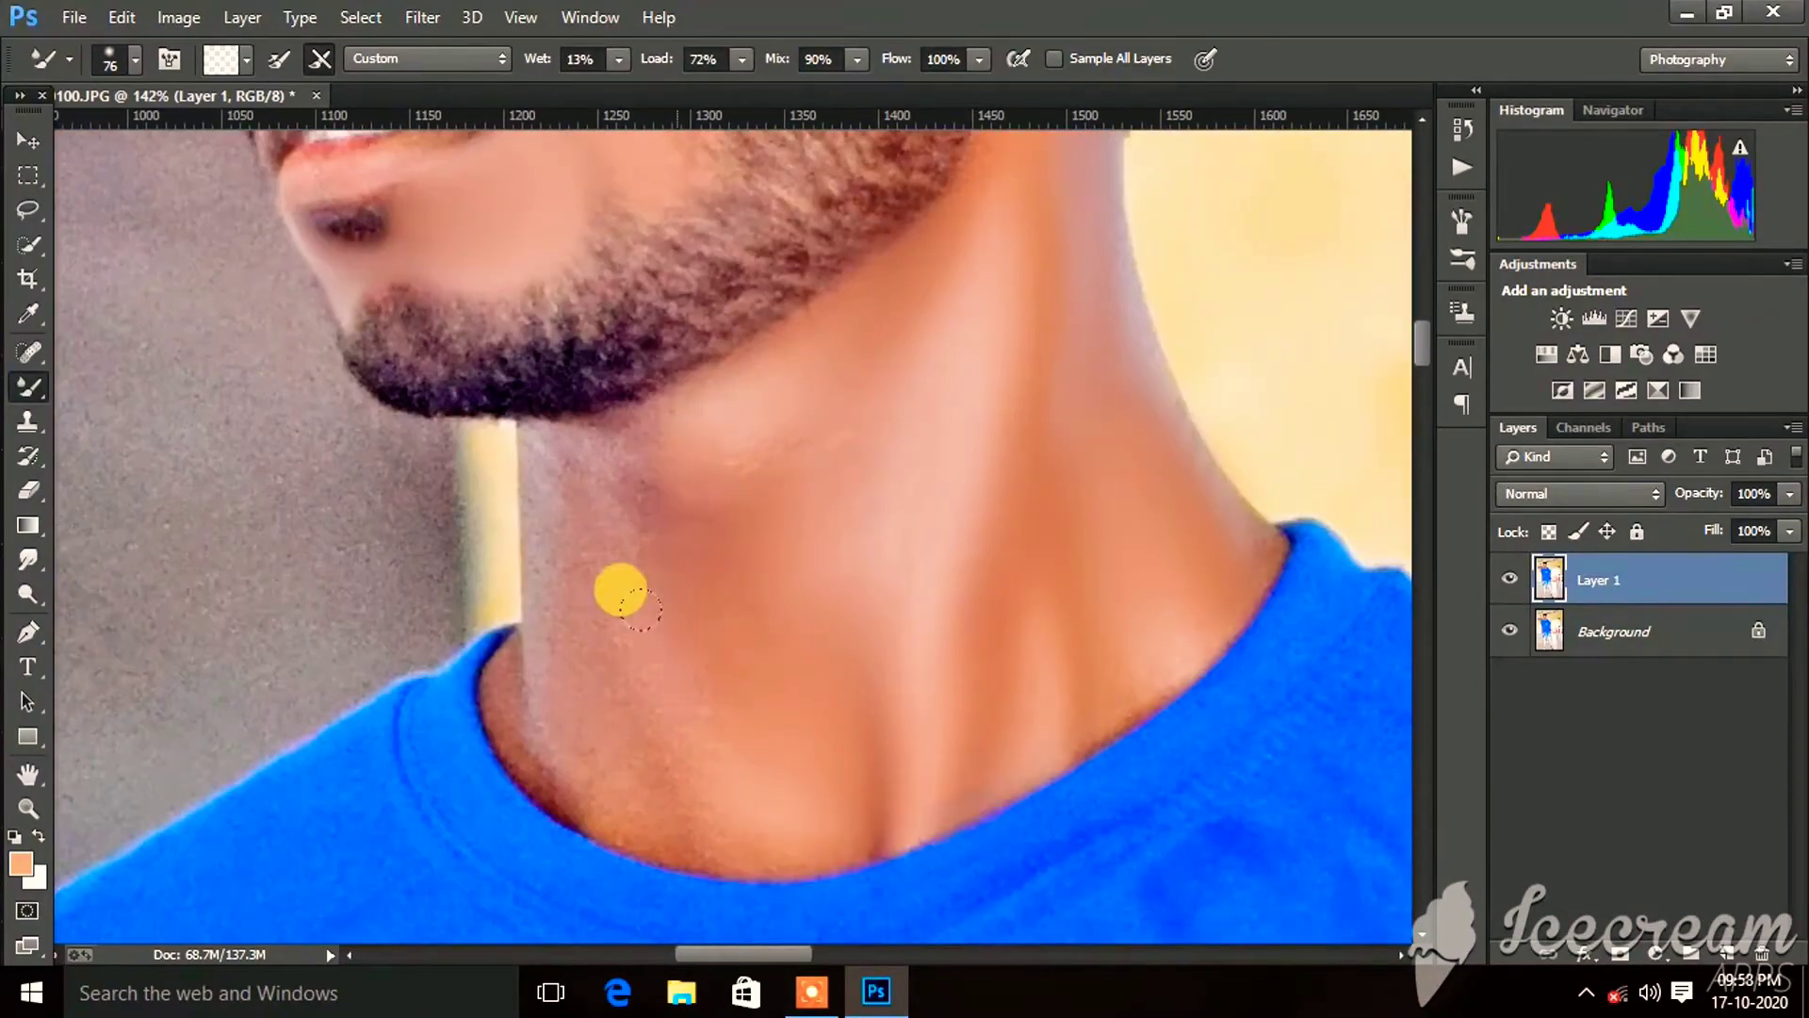
pyautogui.scroll(2, 949, 666)
pyautogui.rightClick(799, 438)
pyautogui.write('36')
pyautogui.press('Return')
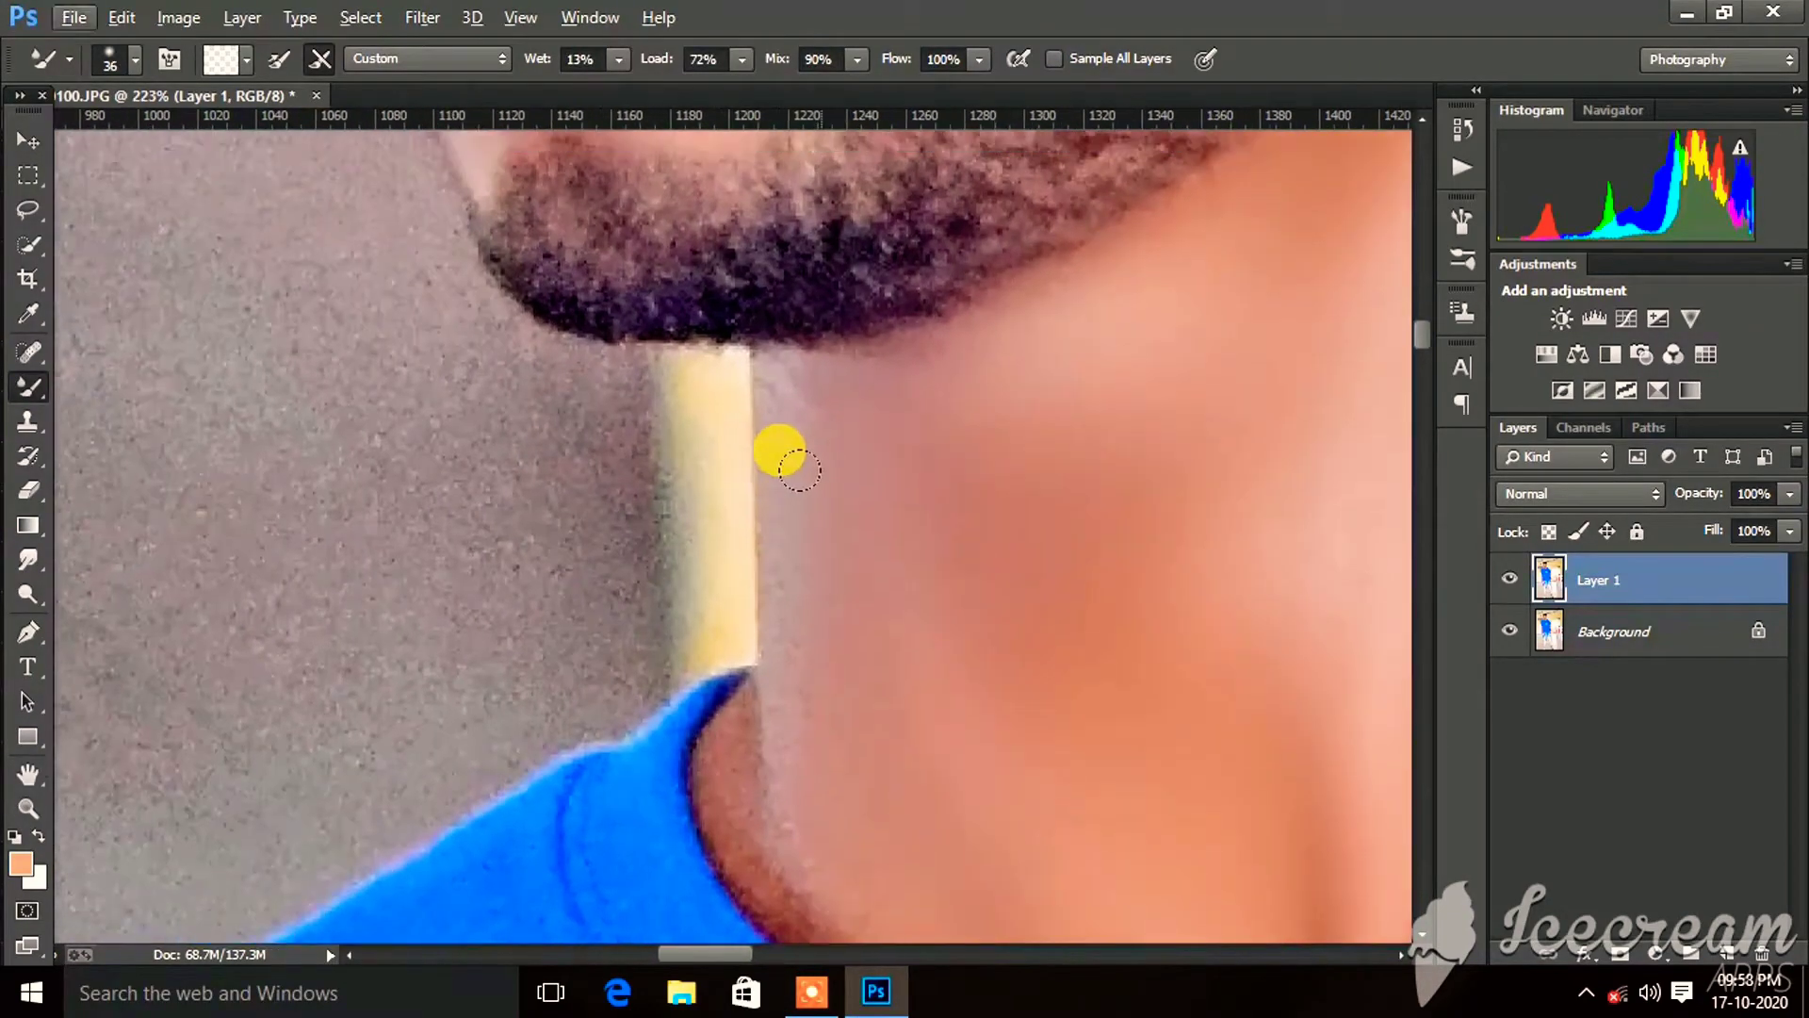
pyautogui.scroll(3, 780, 517)
pyautogui.scroll(-2, 744, 528)
pyautogui.scroll(-2, 848, 537)
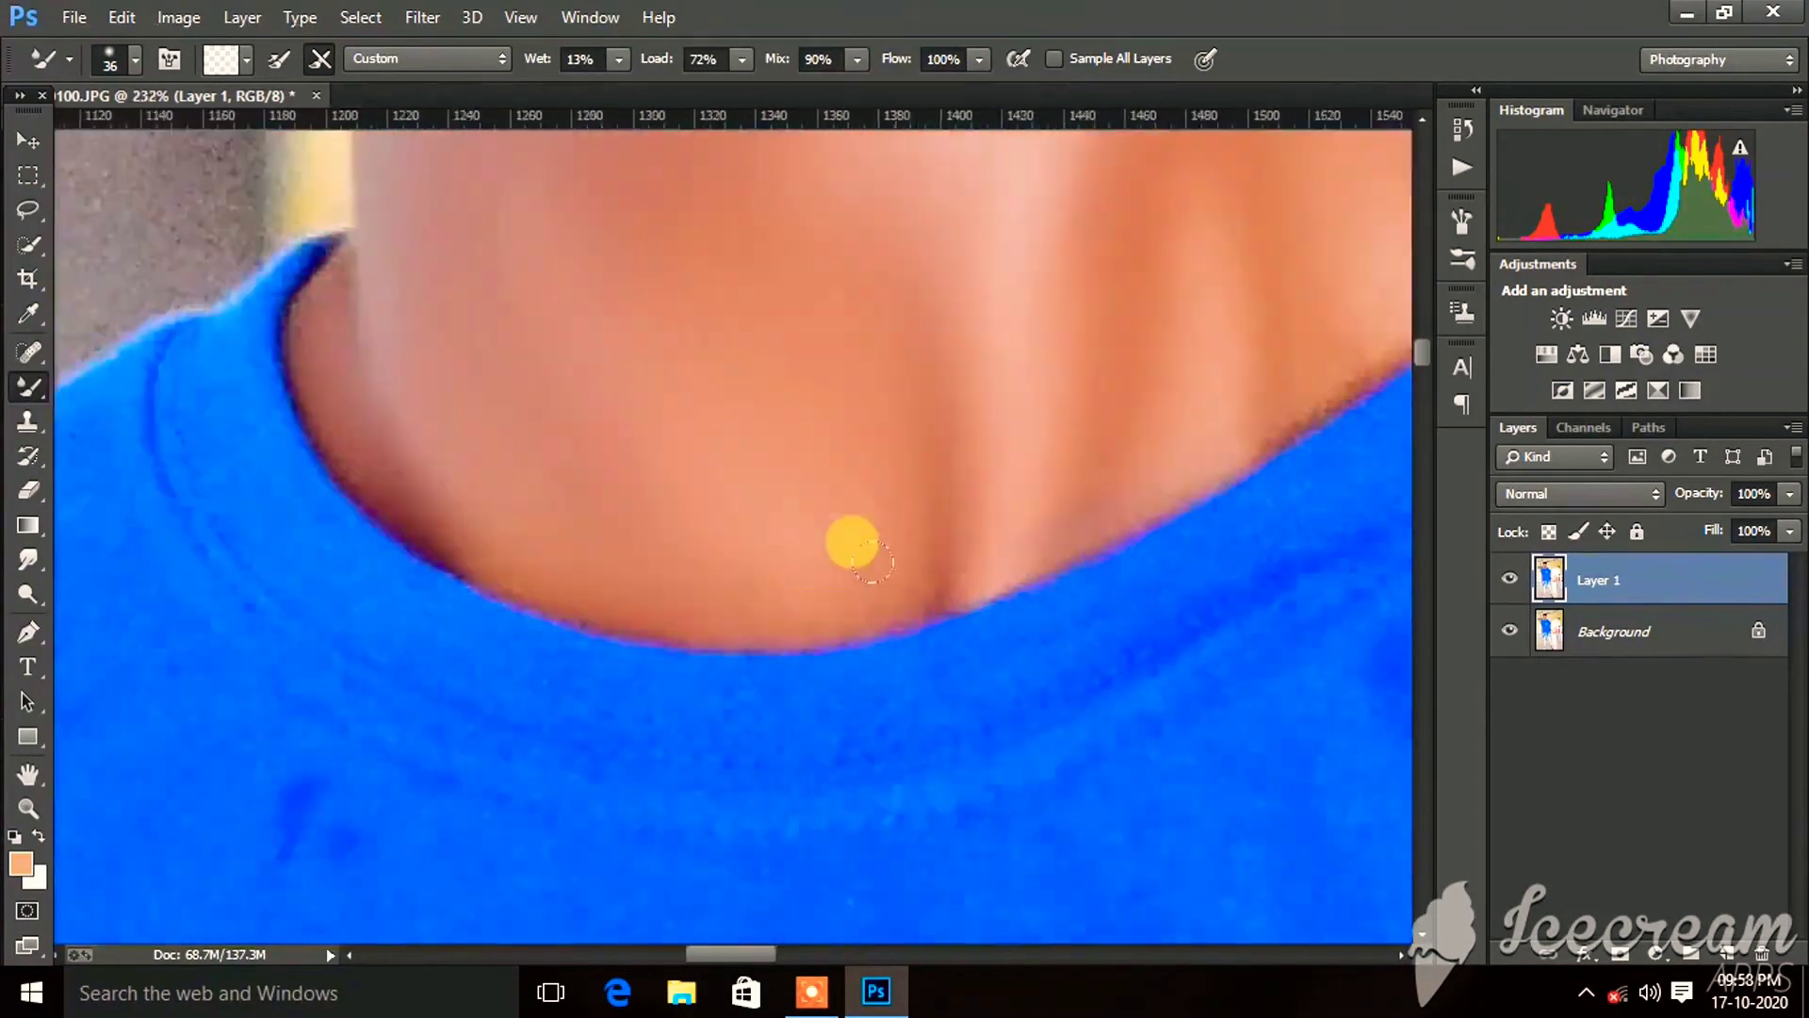
pyautogui.scroll(3, 827, 419)
# Change the brush size and blend the skin on the ear.
pyautogui.scroll(-2, 942, 384)
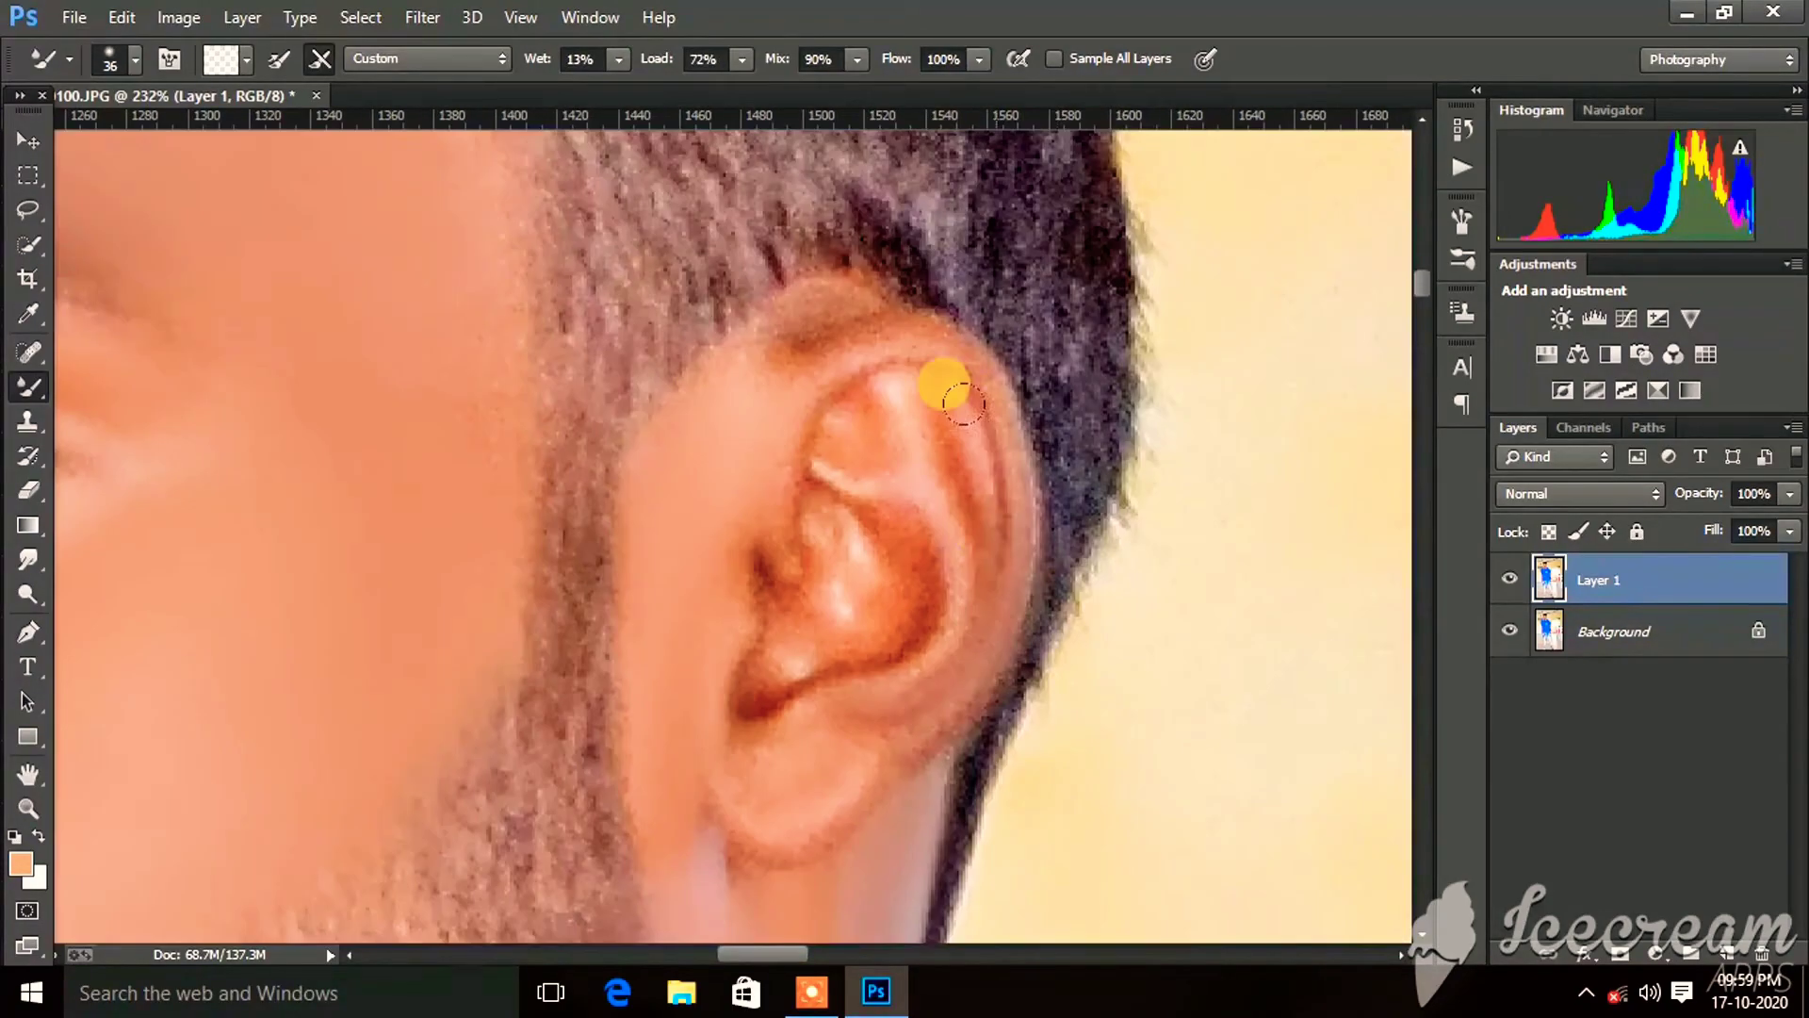
pyautogui.scroll(-3, 686, 323)
pyautogui.scroll(3, 605, 457)
pyautogui.scroll(1, 751, 622)
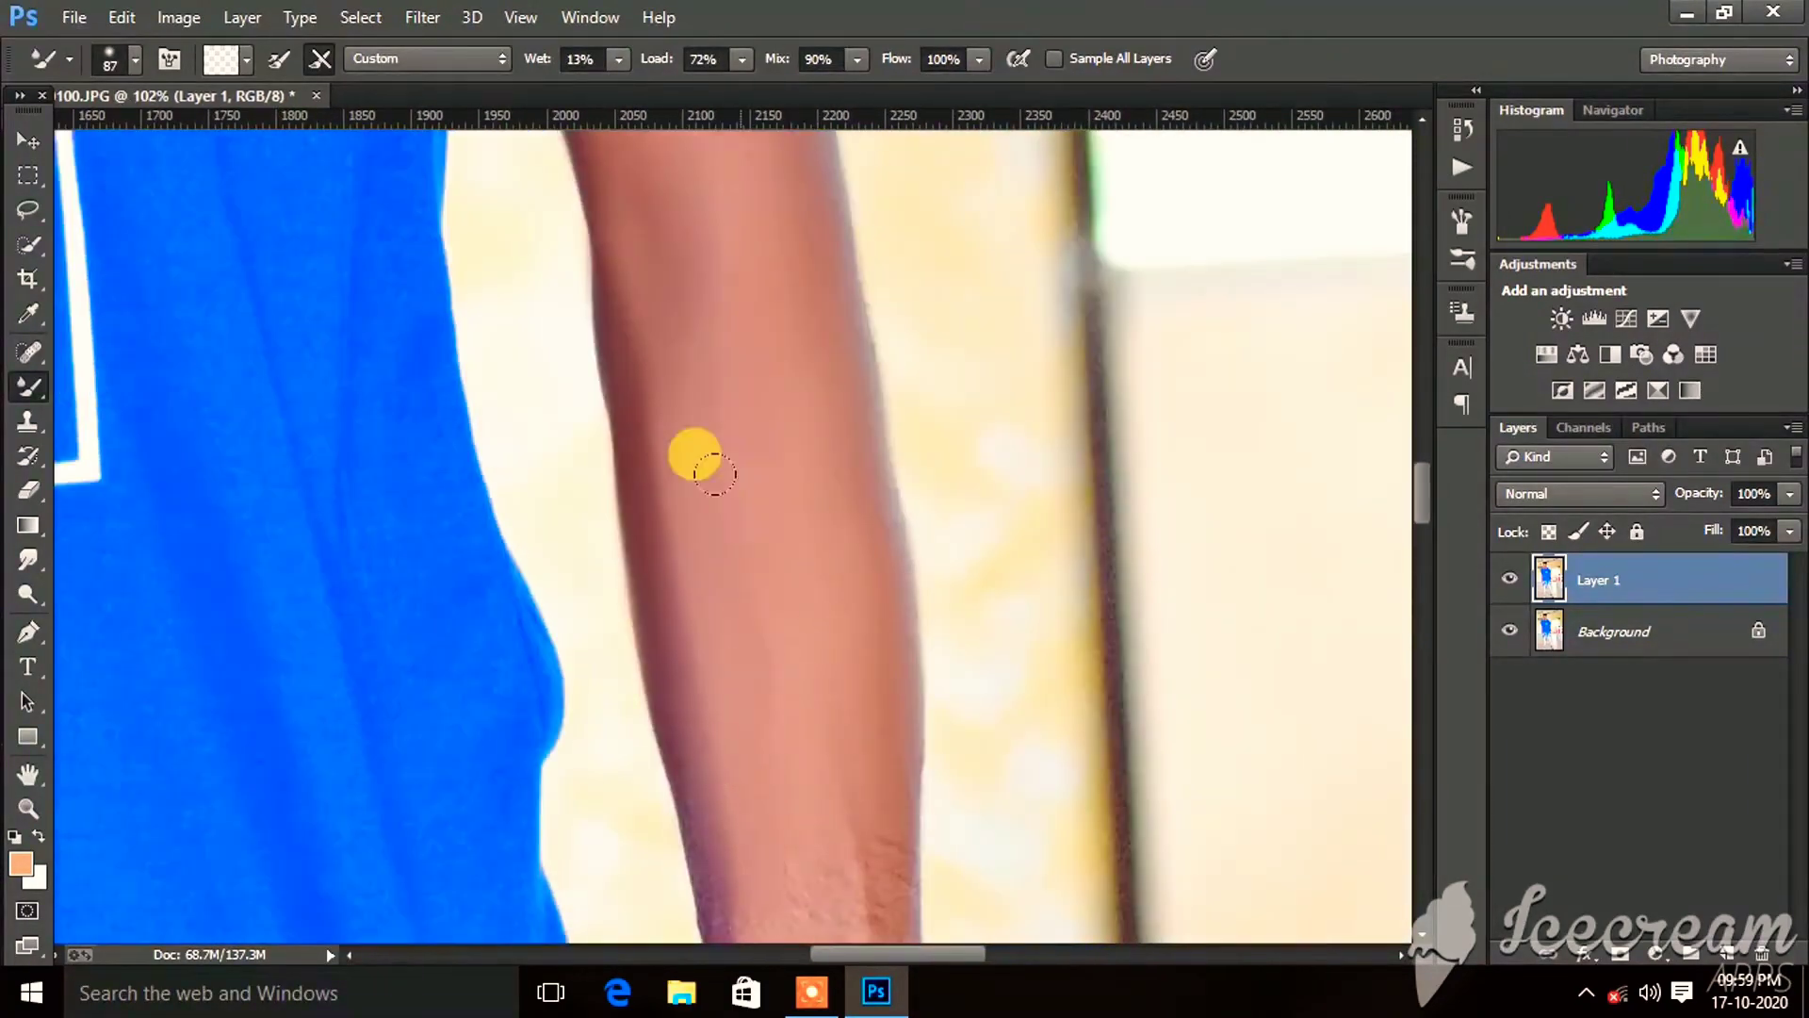
pyautogui.scroll(5, 751, 622)
pyautogui.rightClick(584, 617)
pyautogui.doubleClick(707, 755)
pyautogui.scroll(-3, 827, 478)
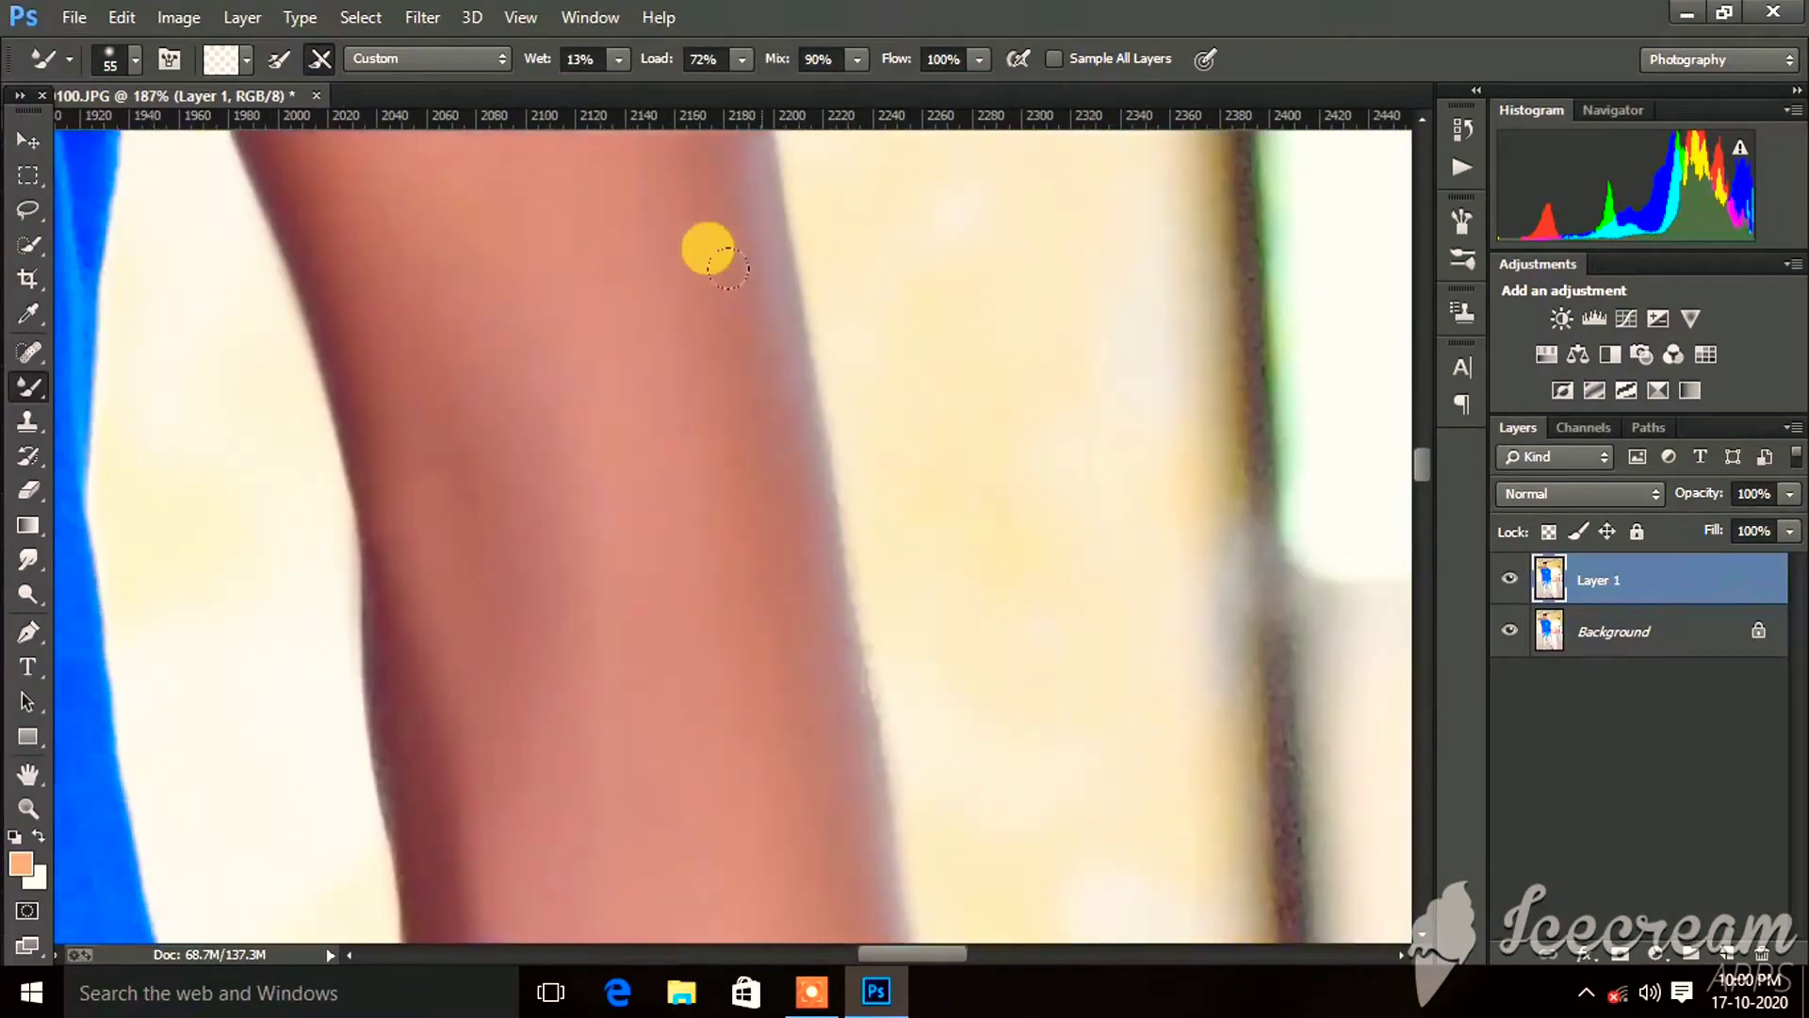
pyautogui.scroll(-2, 707, 246)
# Resize the brush and smooth the forearm and back of the hand near the watch.
pyautogui.rightClick(597, 431)
pyautogui.press('Return')
pyautogui.scroll(3, 711, 483)
pyautogui.rightClick(528, 635)
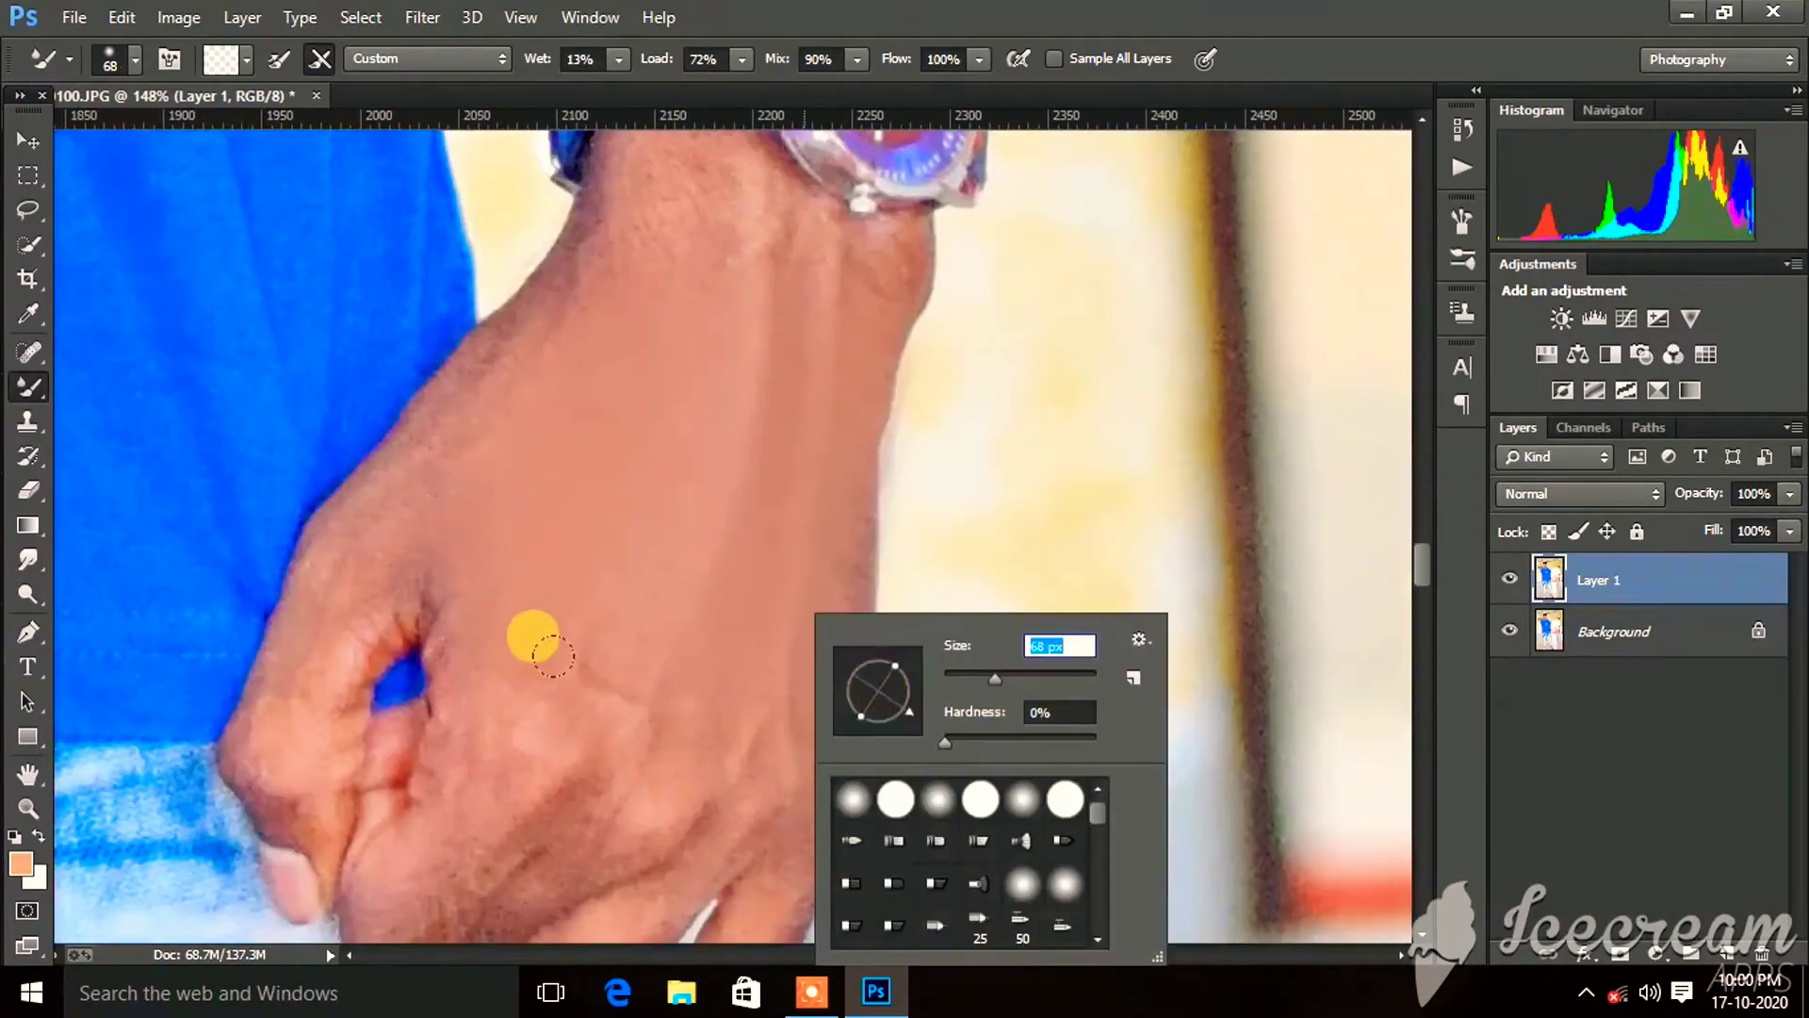
pyautogui.press('Return')
pyautogui.scroll(-1, 646, 590)
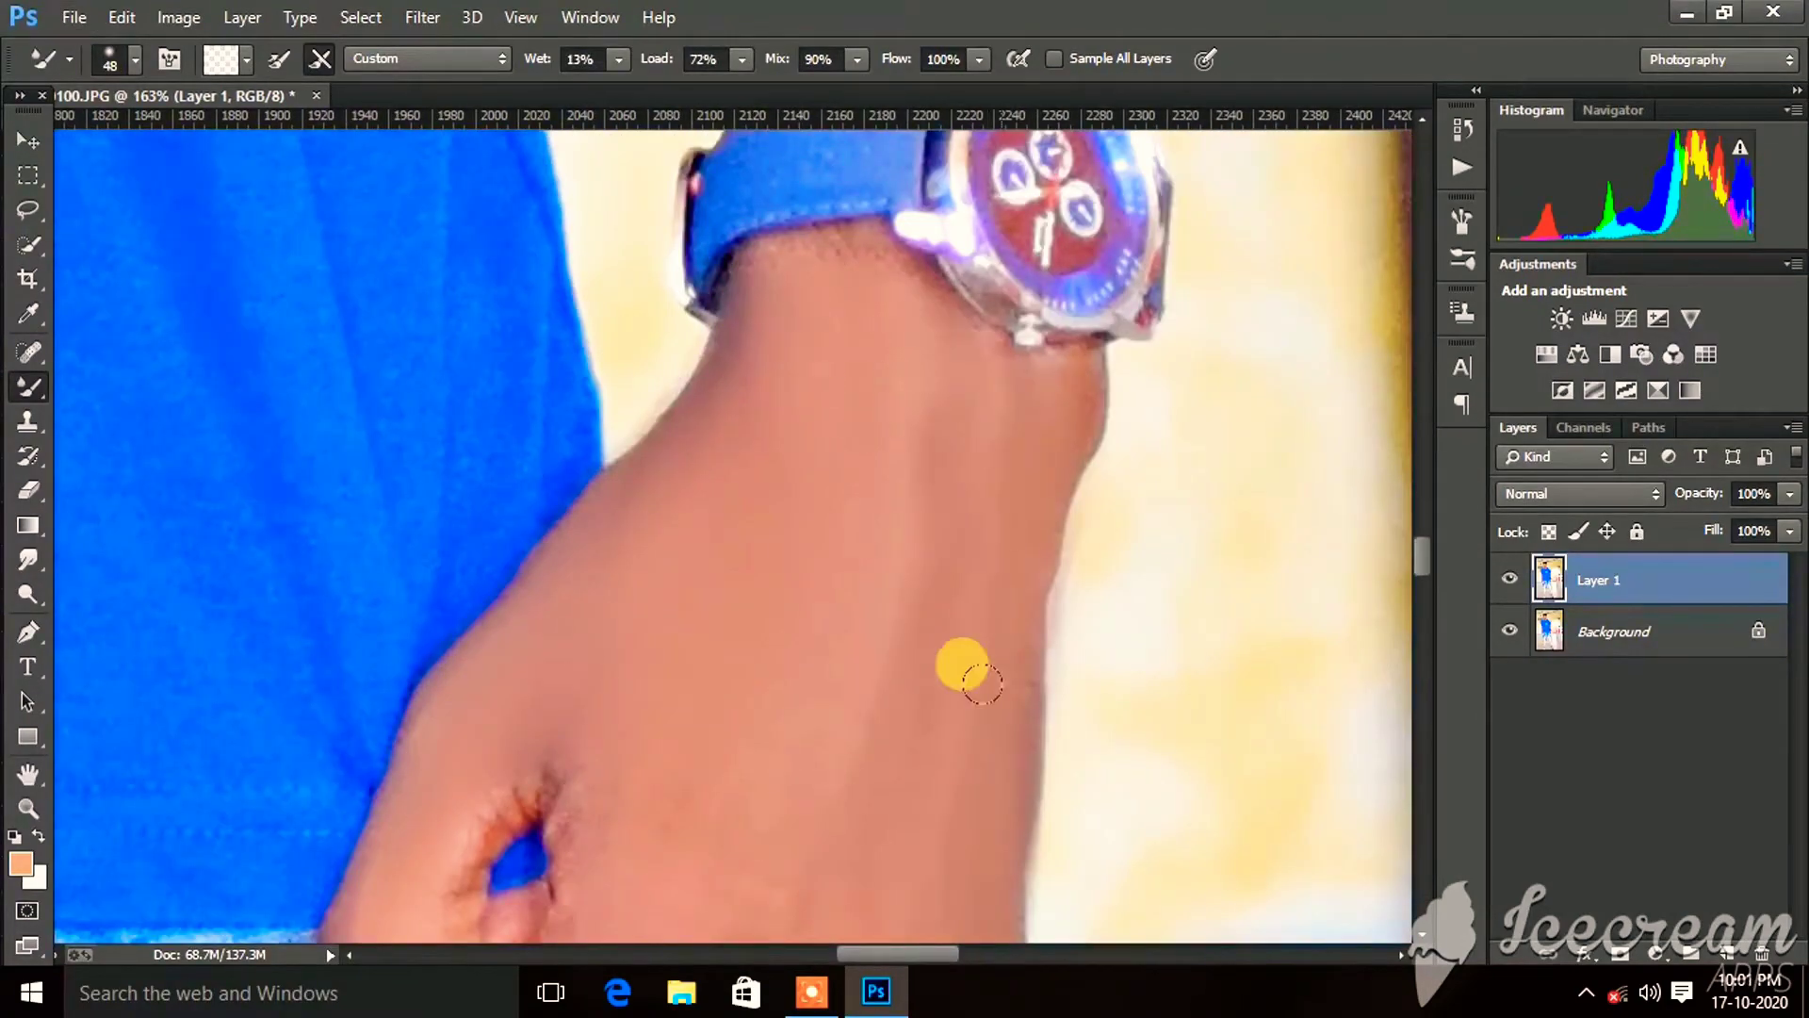
pyautogui.scroll(-2, 961, 665)
# Blend the forearm and hand skin with the Mixer Brush at 146 px, then 68 px.
pyautogui.scroll(-2, 650, 493)
pyautogui.scroll(2, 650, 493)
pyautogui.rightClick(544, 477)
pyautogui.press('Return')
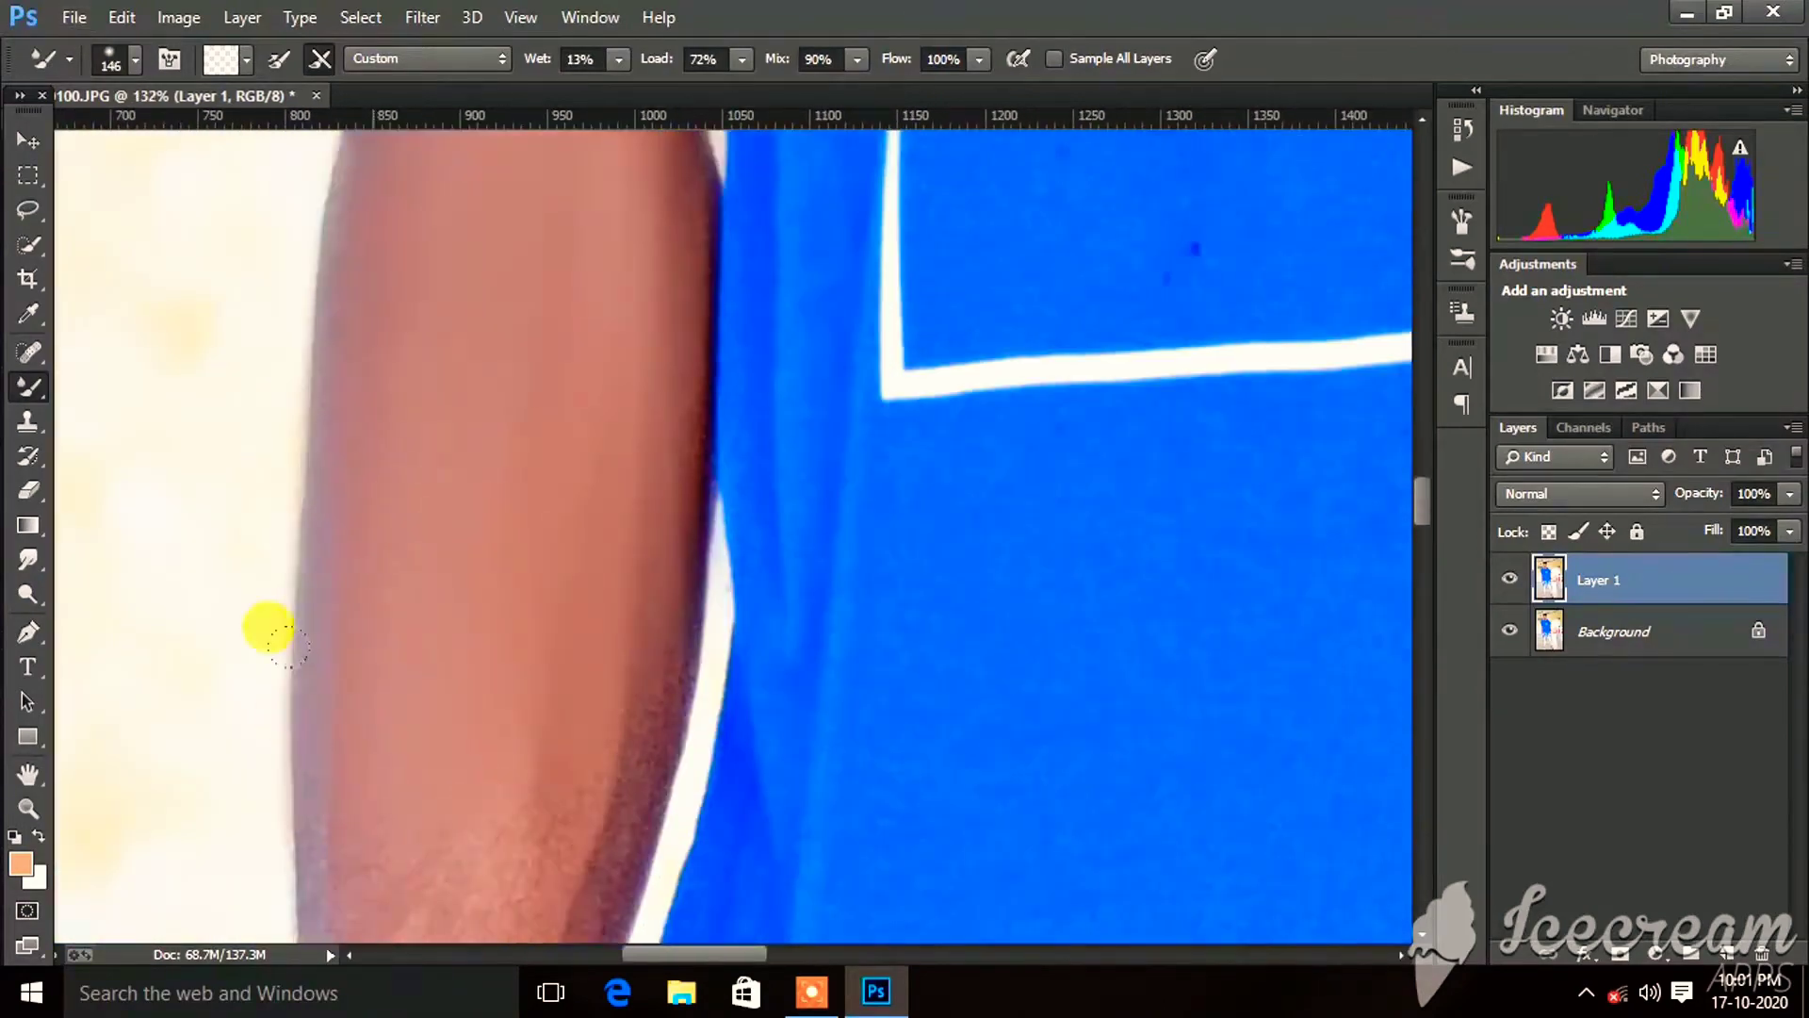
pyautogui.scroll(-3, 355, 367)
pyautogui.write('68')
pyautogui.press('Return')
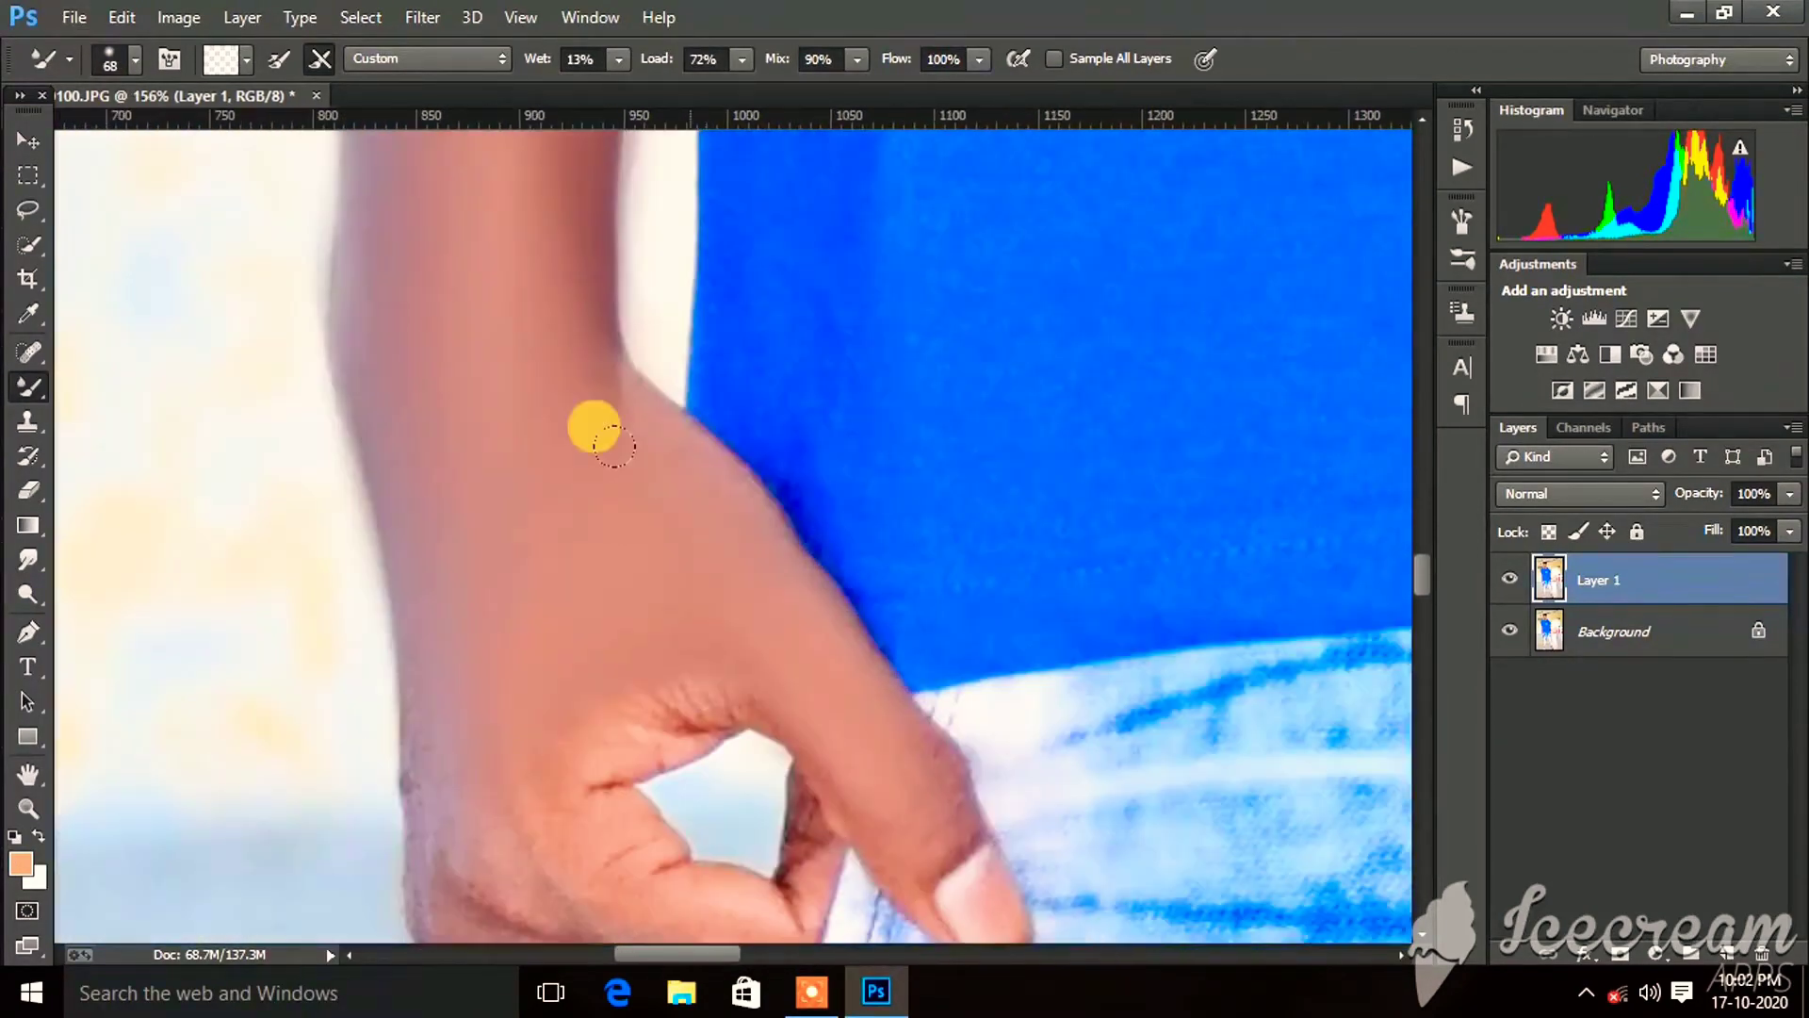
pyautogui.scroll(-3, 677, 504)
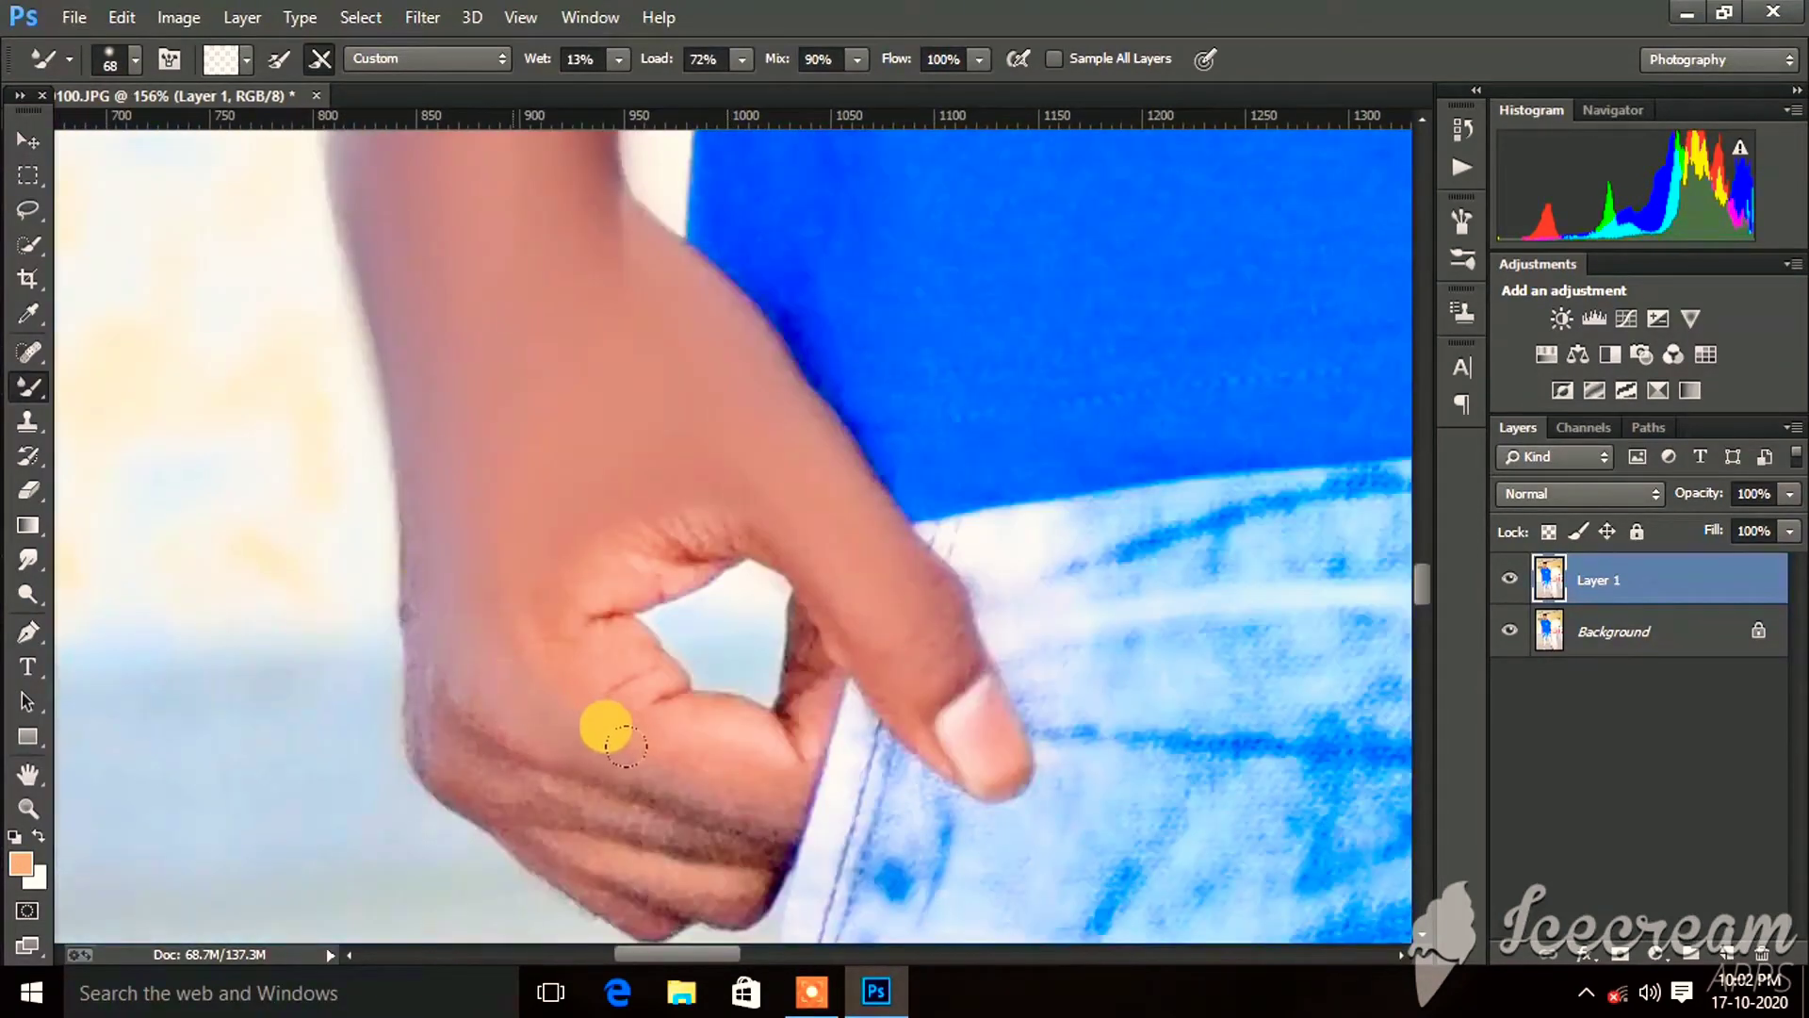
pyautogui.scroll(-3, 510, 550)
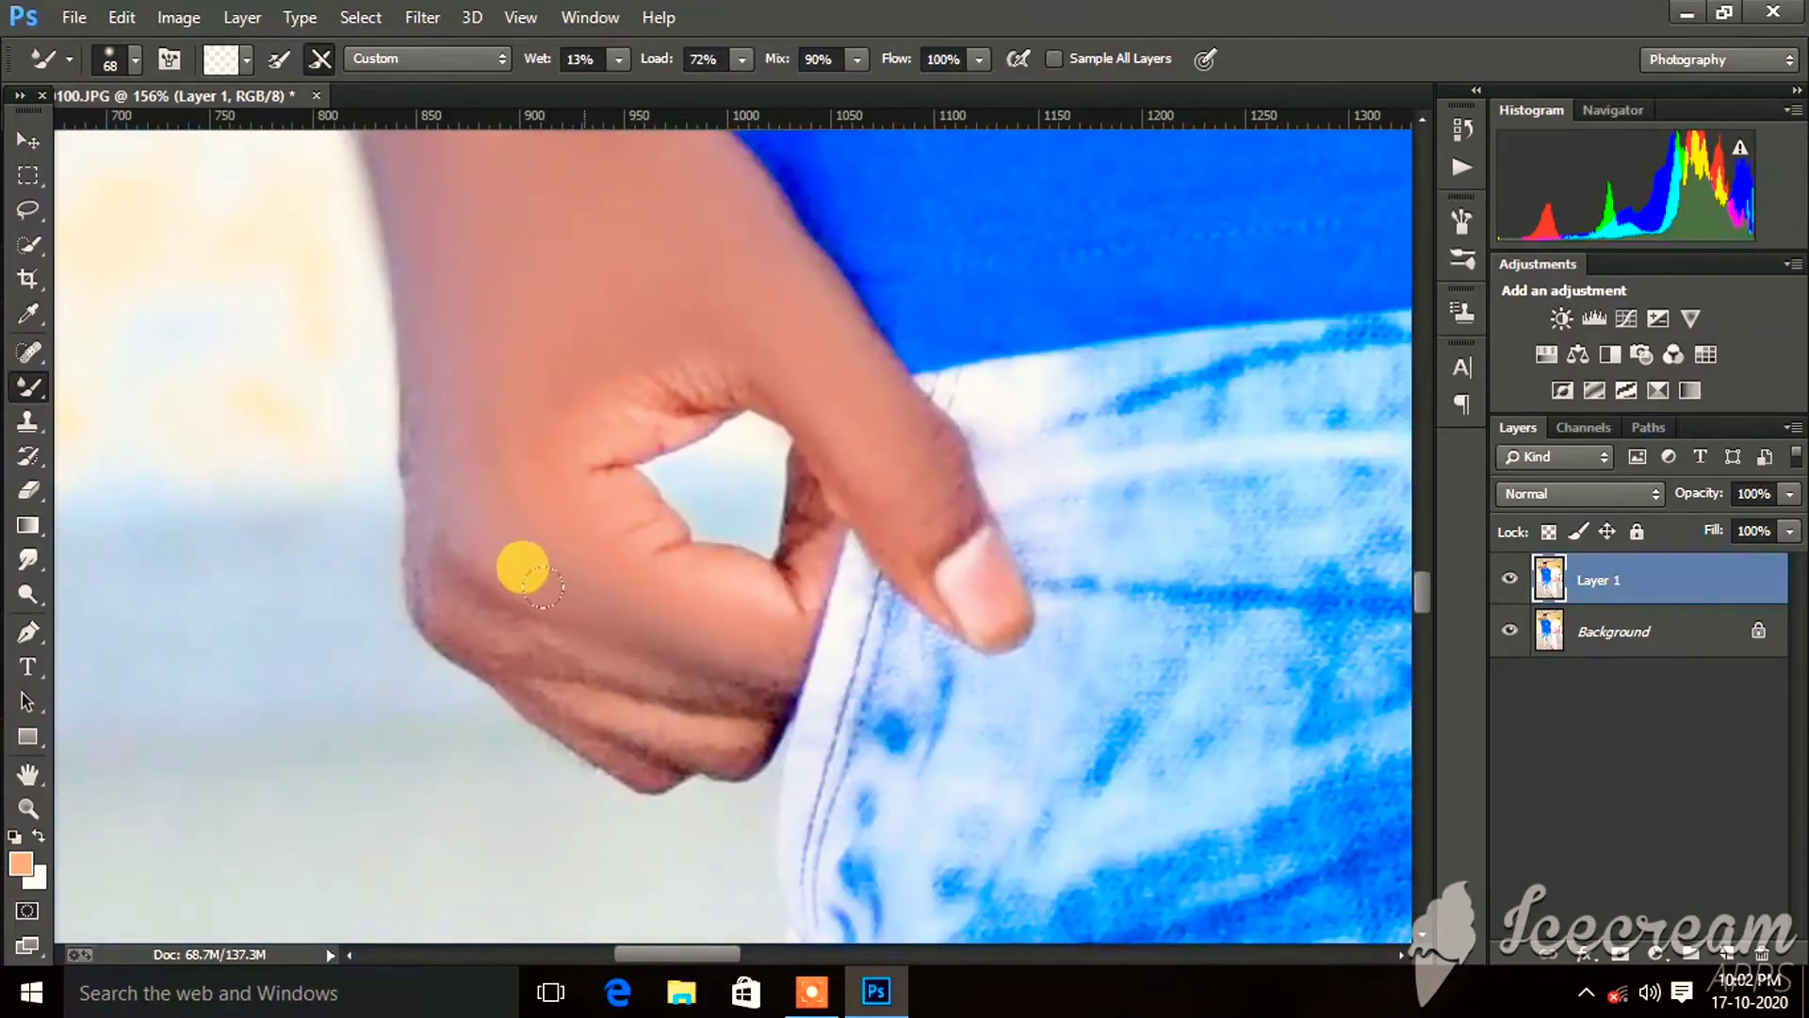
pyautogui.scroll(2, 521, 565)
pyautogui.scroll(2, 387, 392)
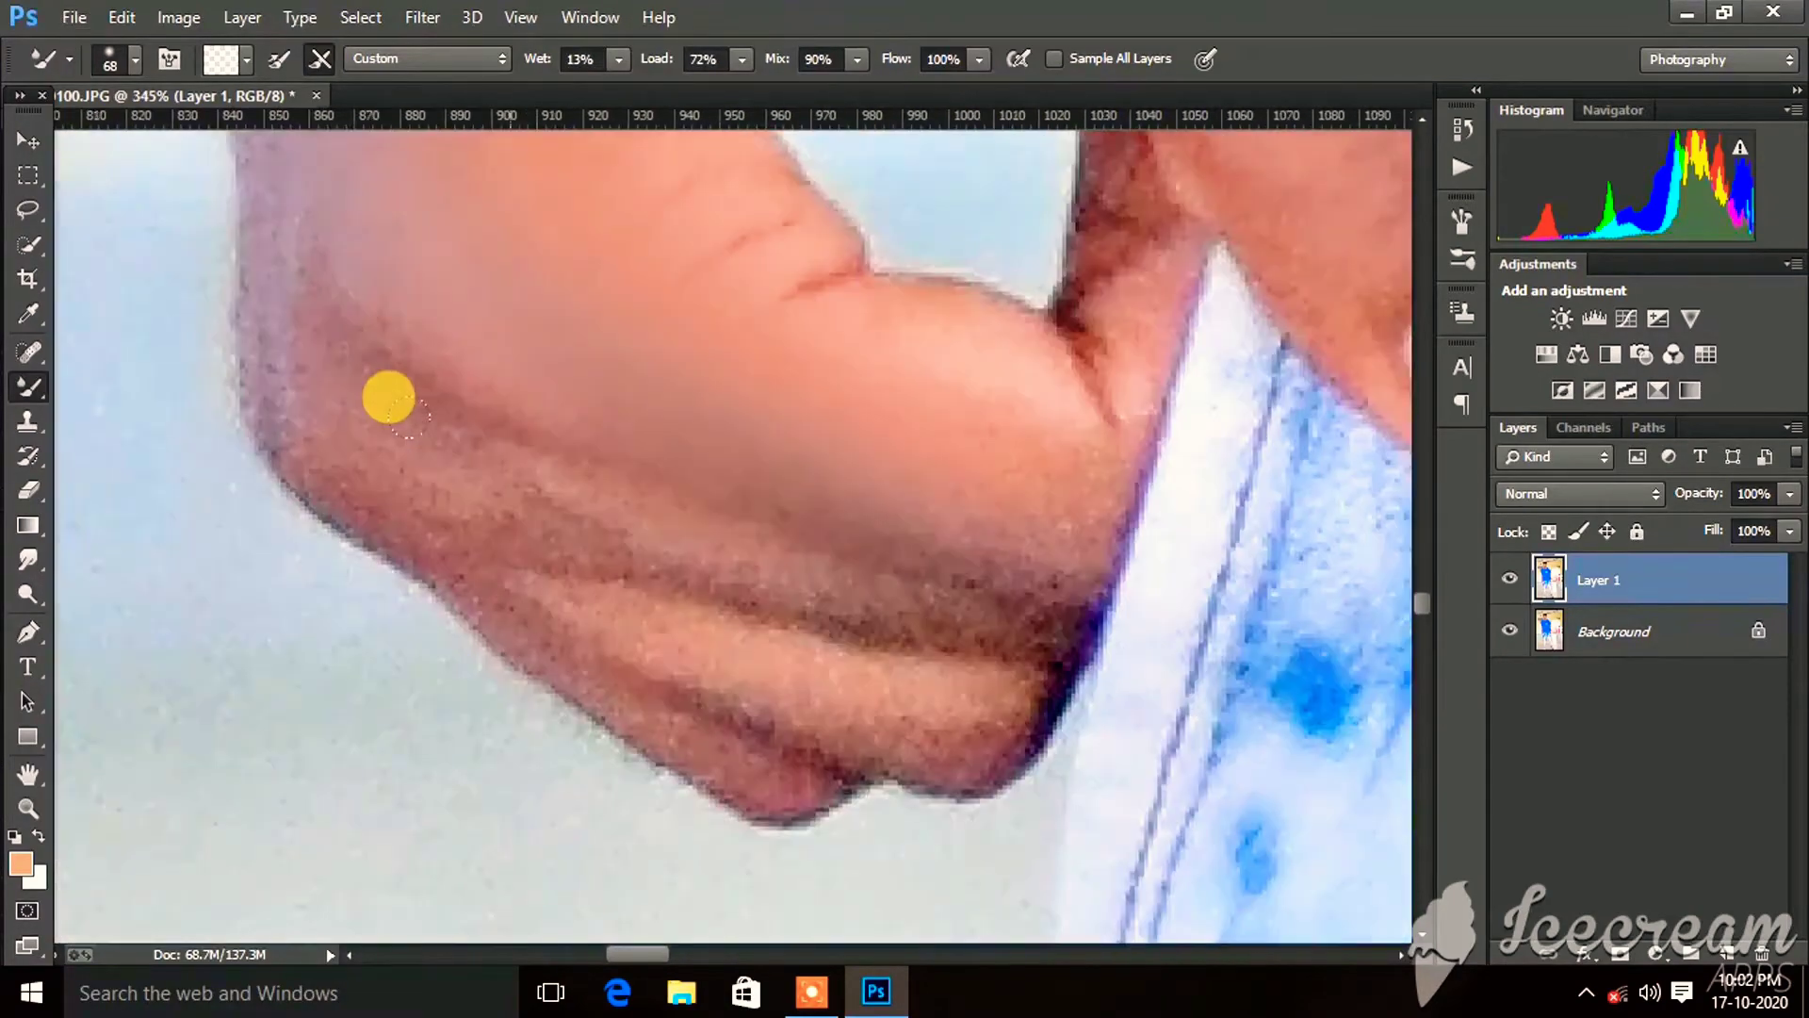
# Shrink the Mixer Brush to 38 px and blend the elbow, upper arm and shoulder.
pyautogui.rightClick(386, 398)
pyautogui.press('Return')
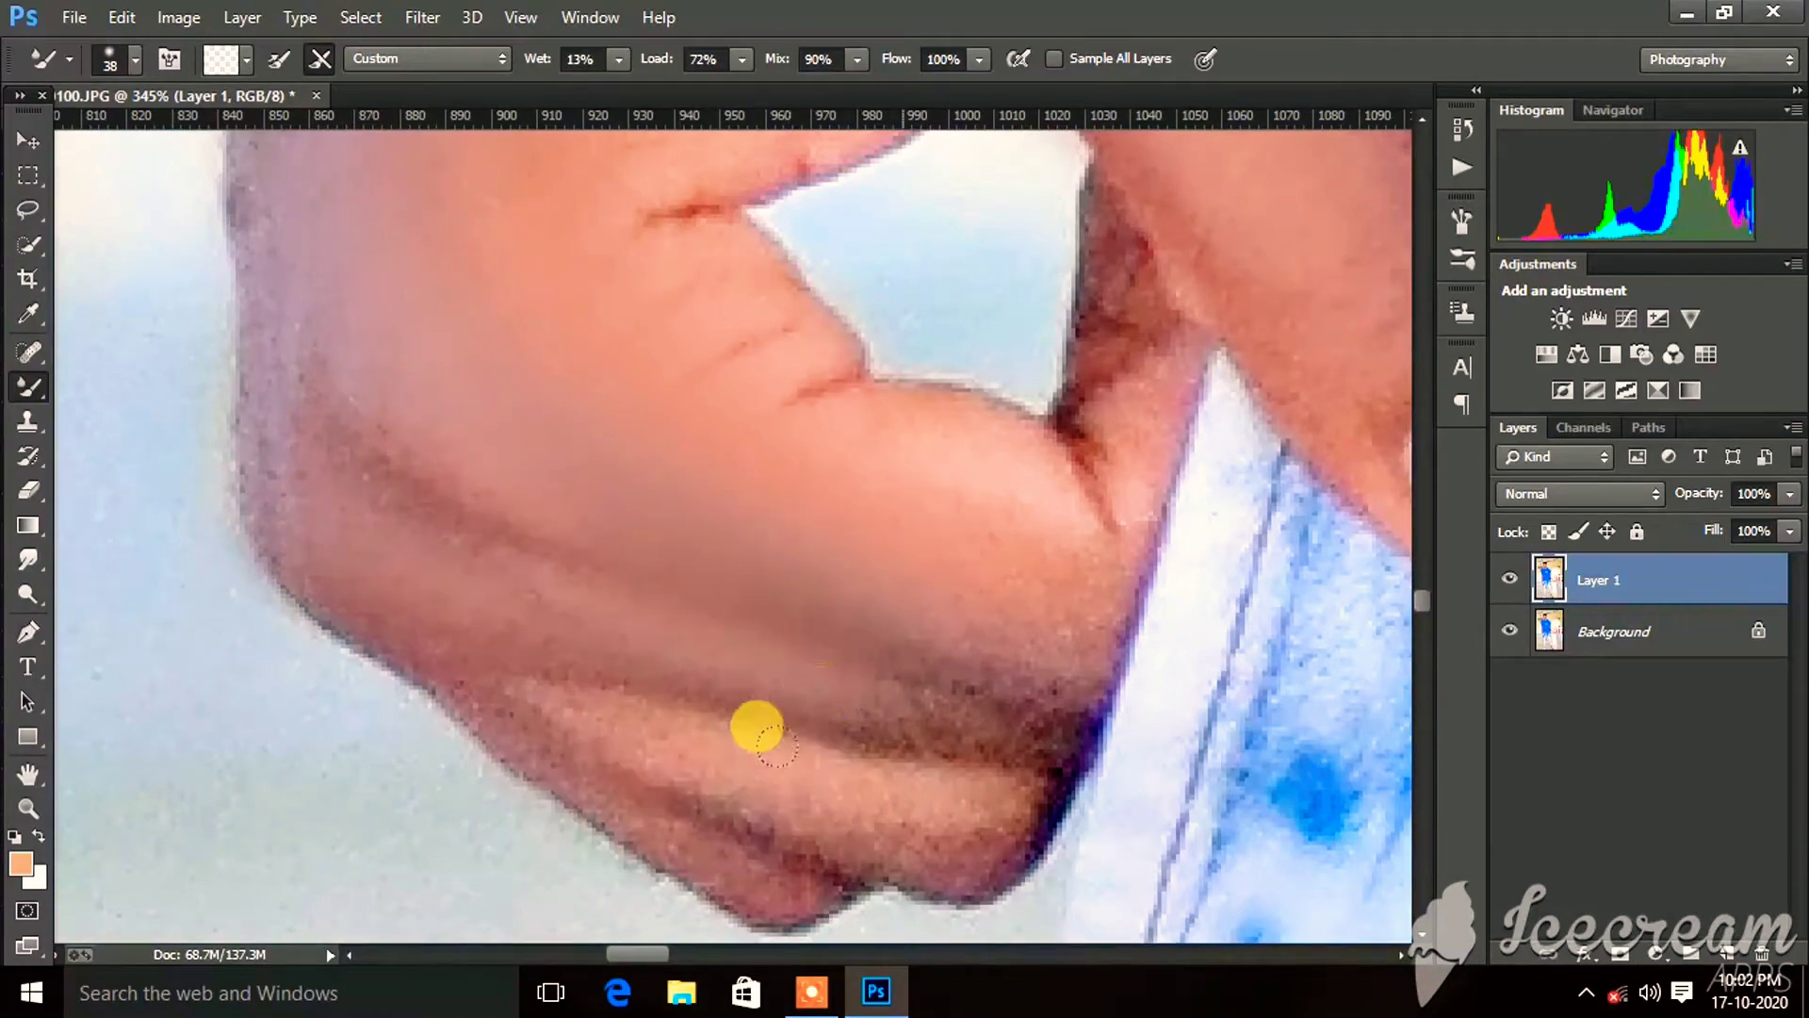
pyautogui.scroll(3, 554, 594)
pyautogui.hscroll(-2, 455, 528)
pyautogui.hscroll(-1, 375, 566)
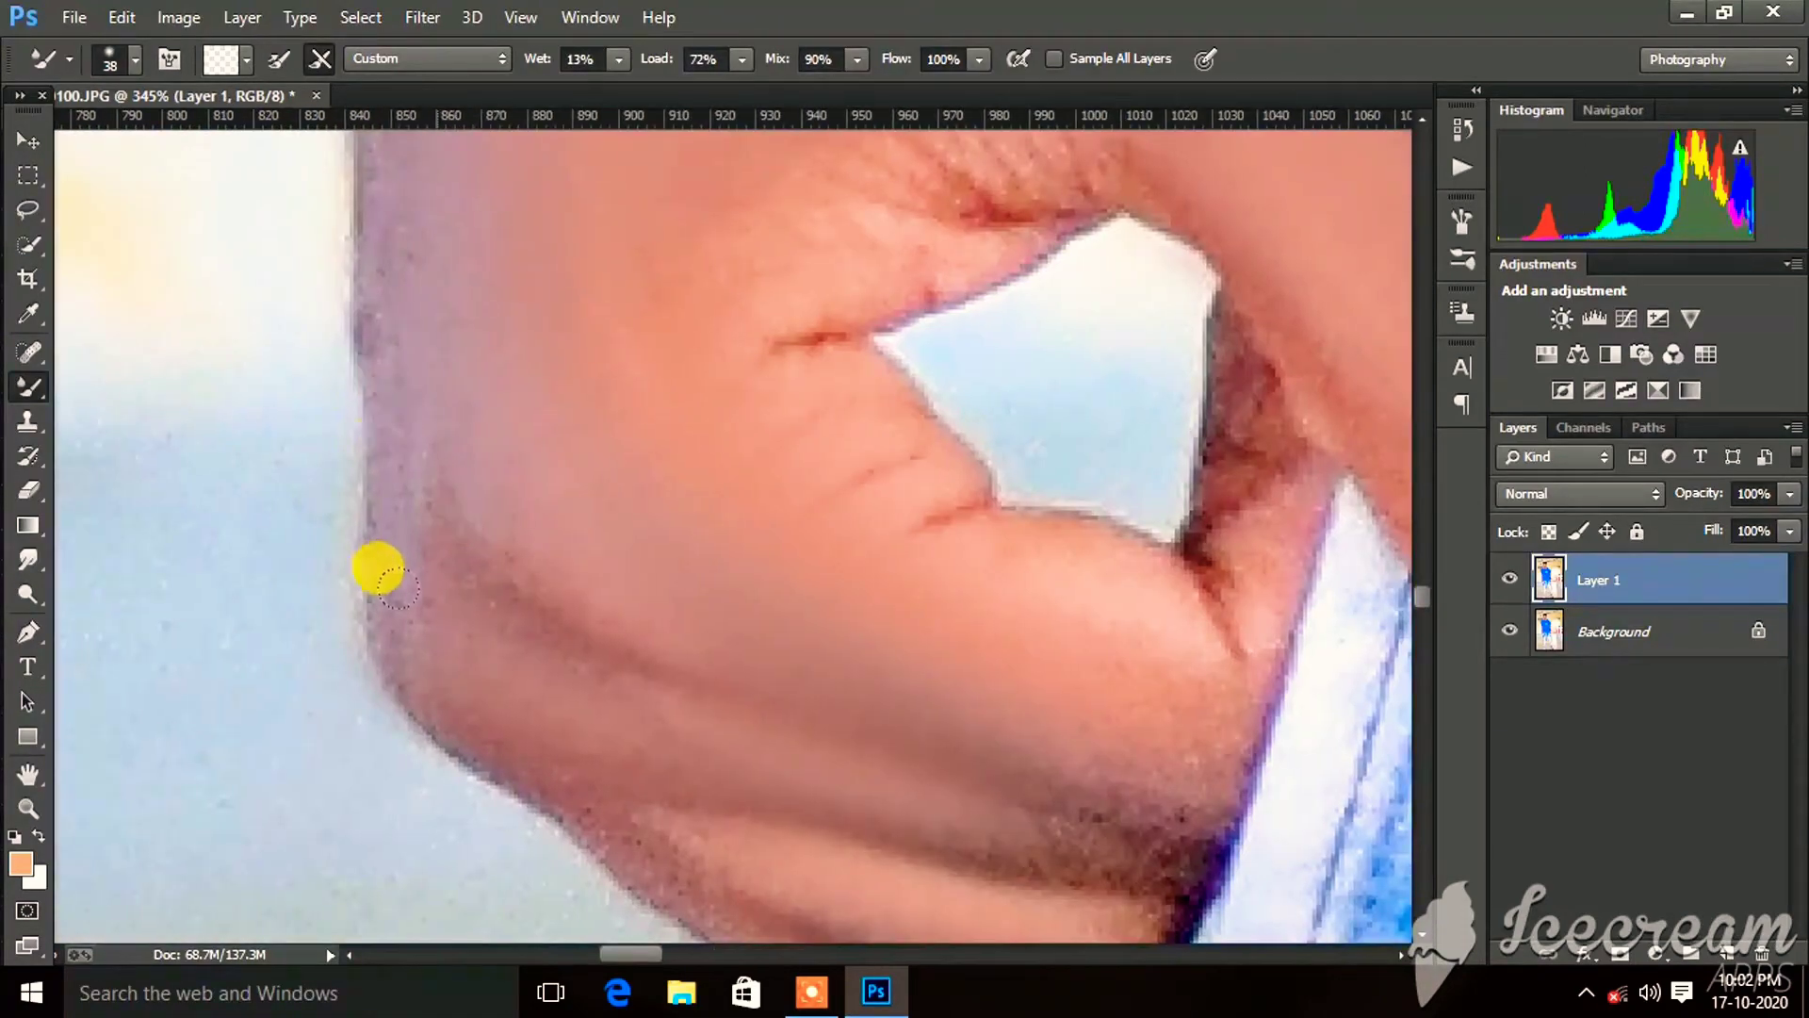
pyautogui.scroll(2, 375, 471)
pyautogui.scroll(3, 330, 330)
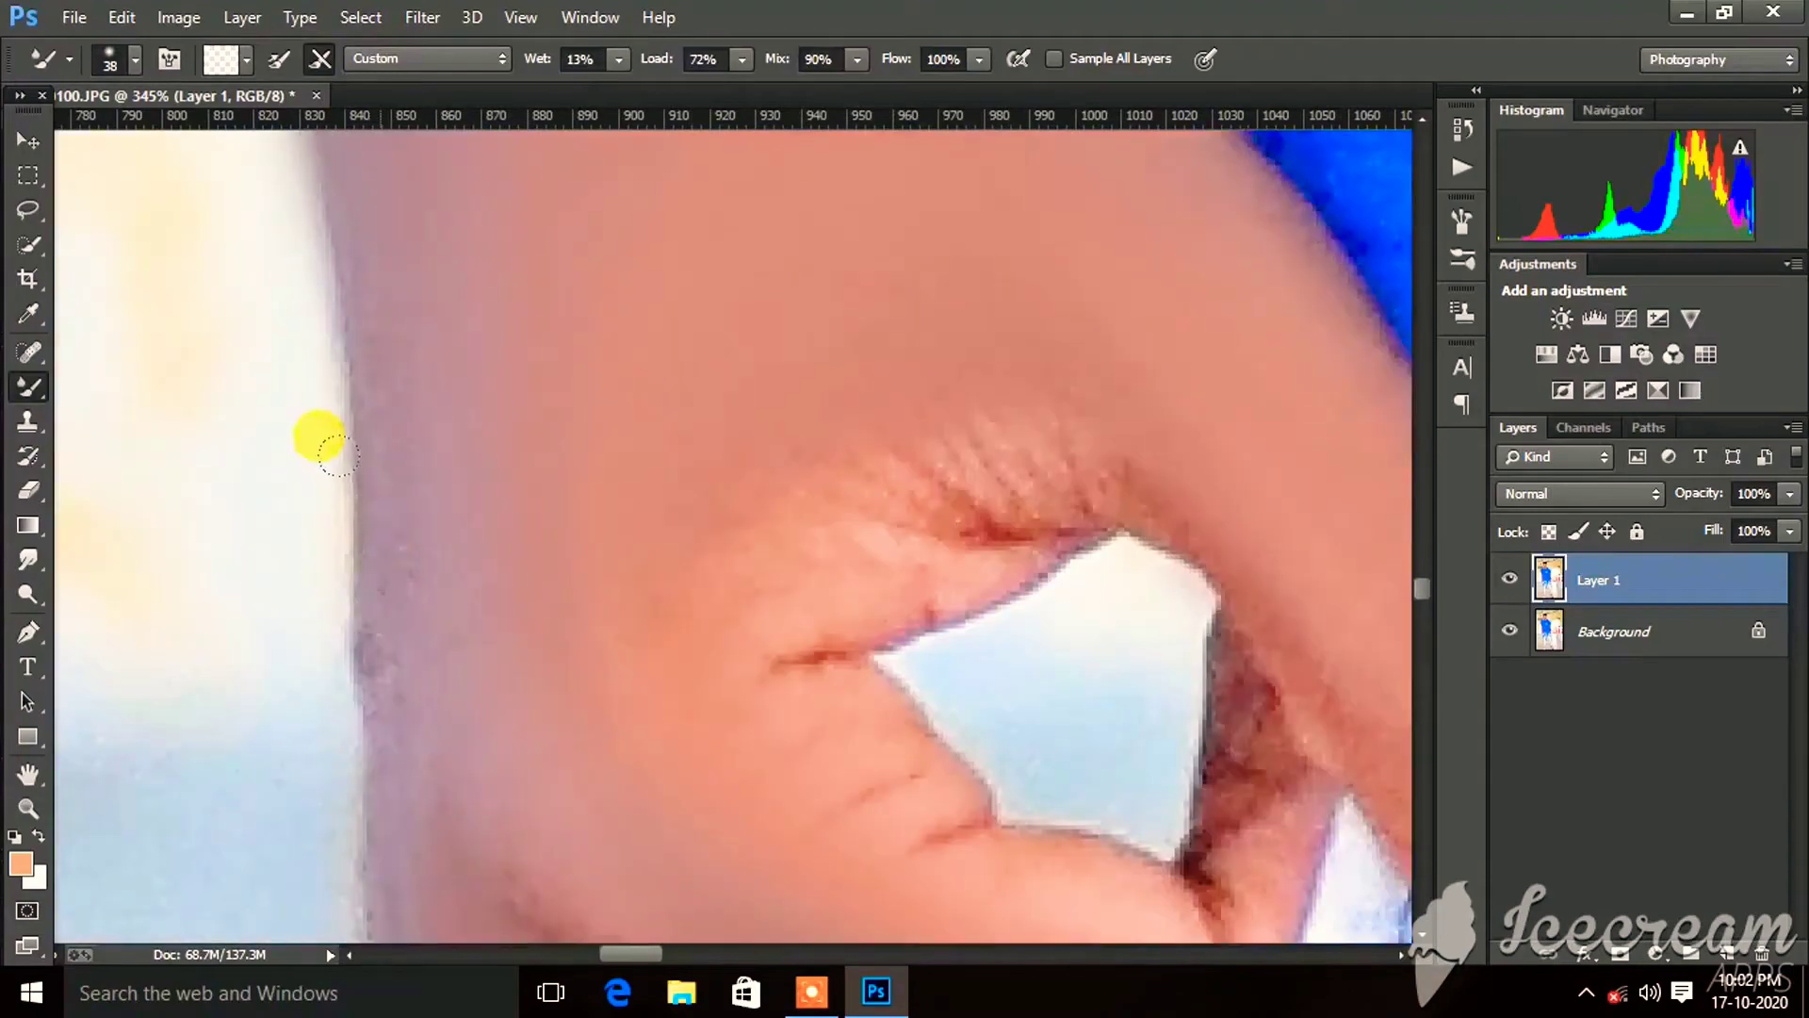
pyautogui.scroll(3, 310, 210)
pyautogui.scroll(1, 311, 295)
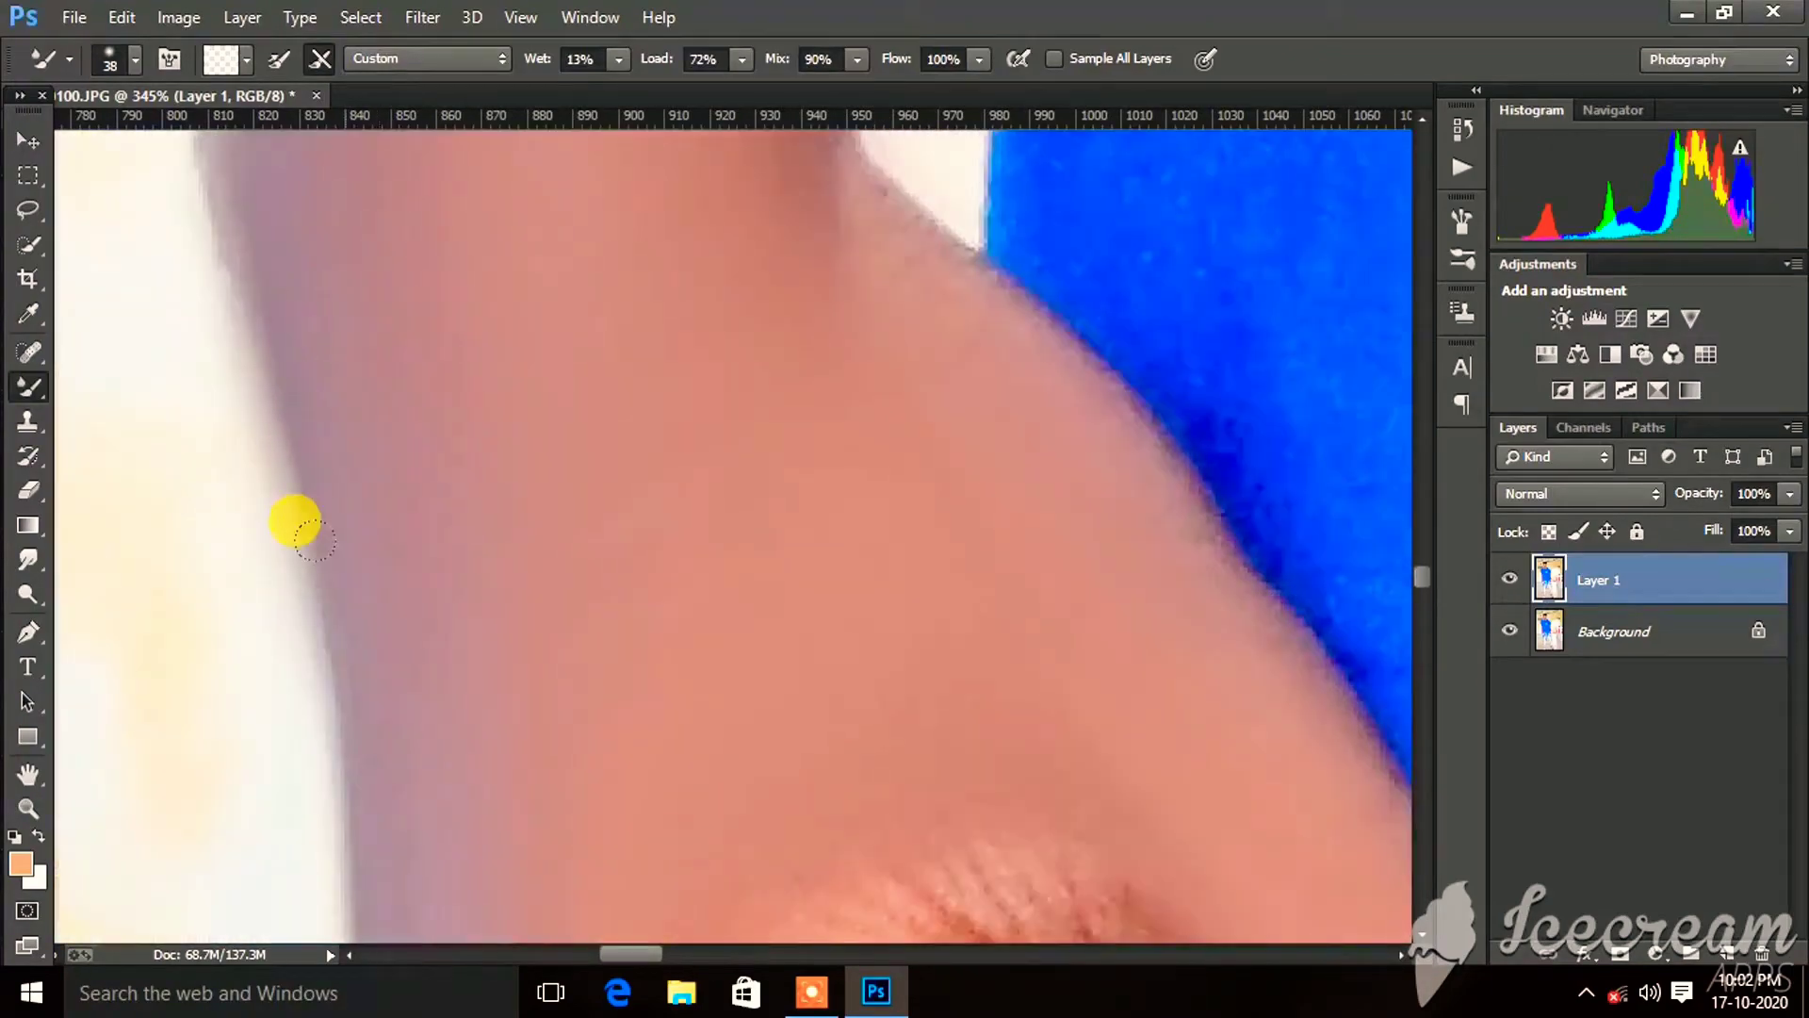
pyautogui.scroll(-4, 577, 361)
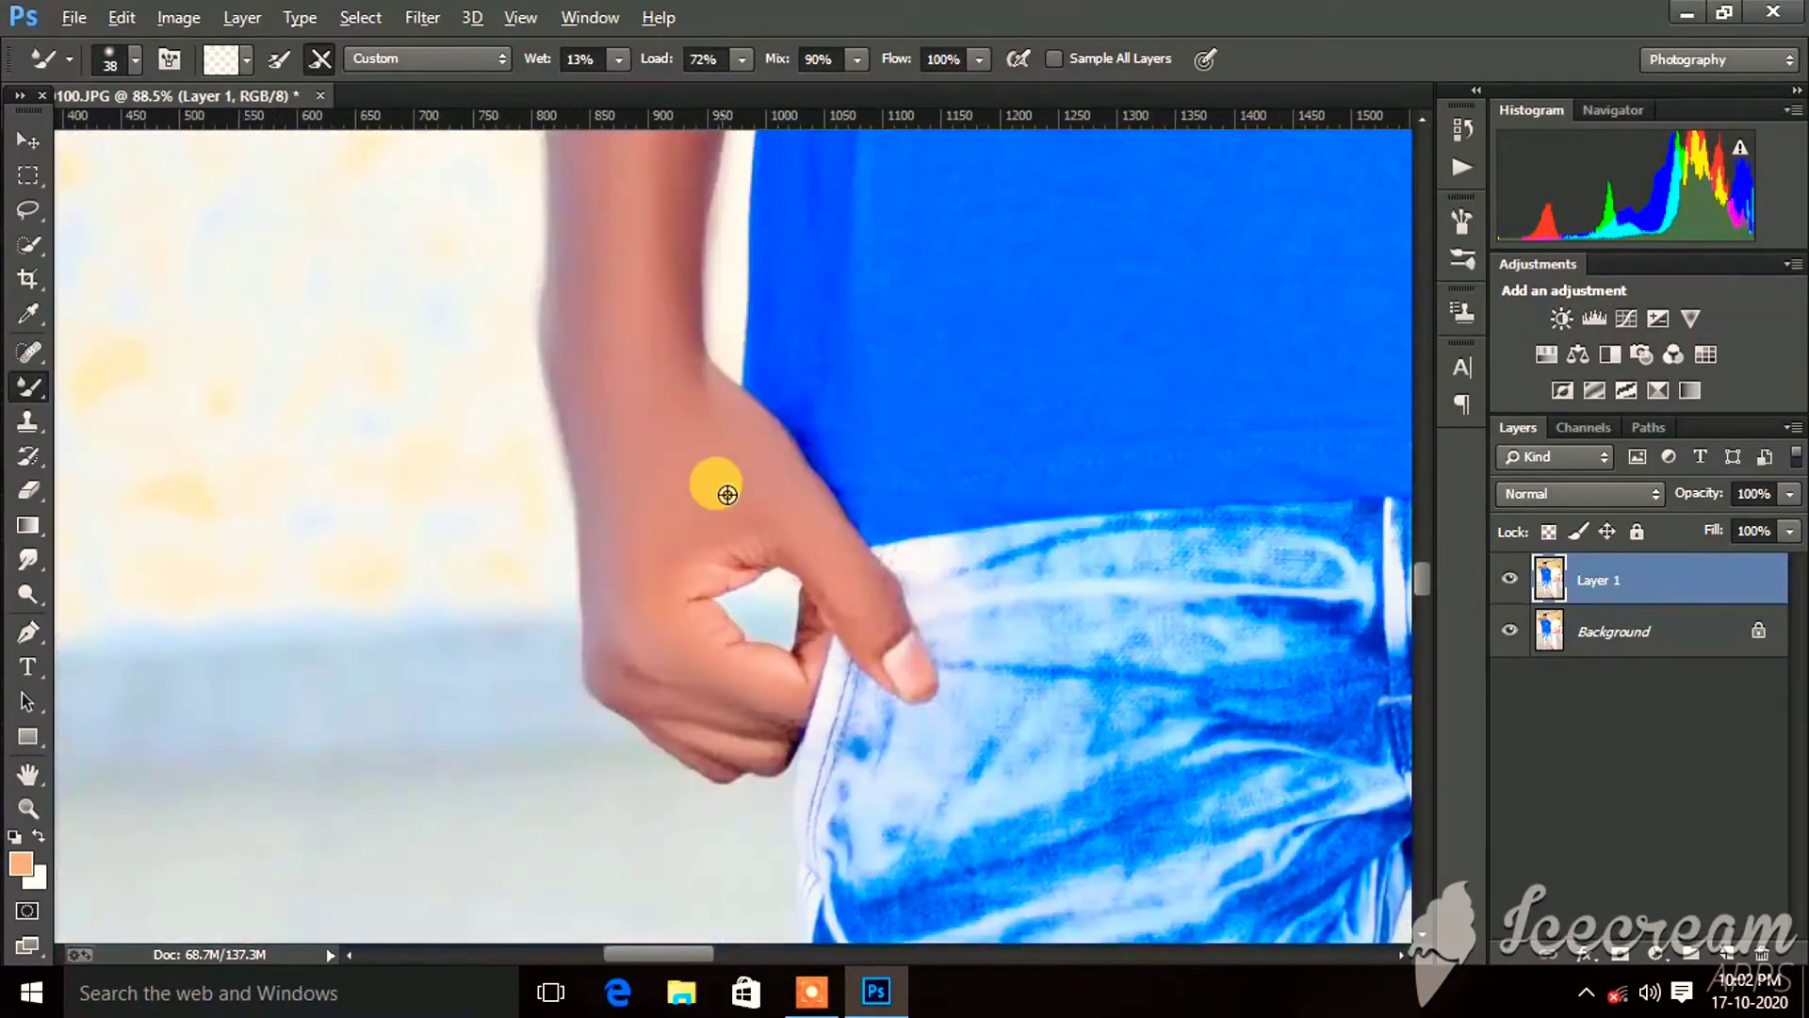
pyautogui.scroll(-1, 719, 484)
pyautogui.scroll(-3, 767, 477)
pyautogui.scroll(-1, 776, 443)
pyautogui.scroll(3, 829, 349)
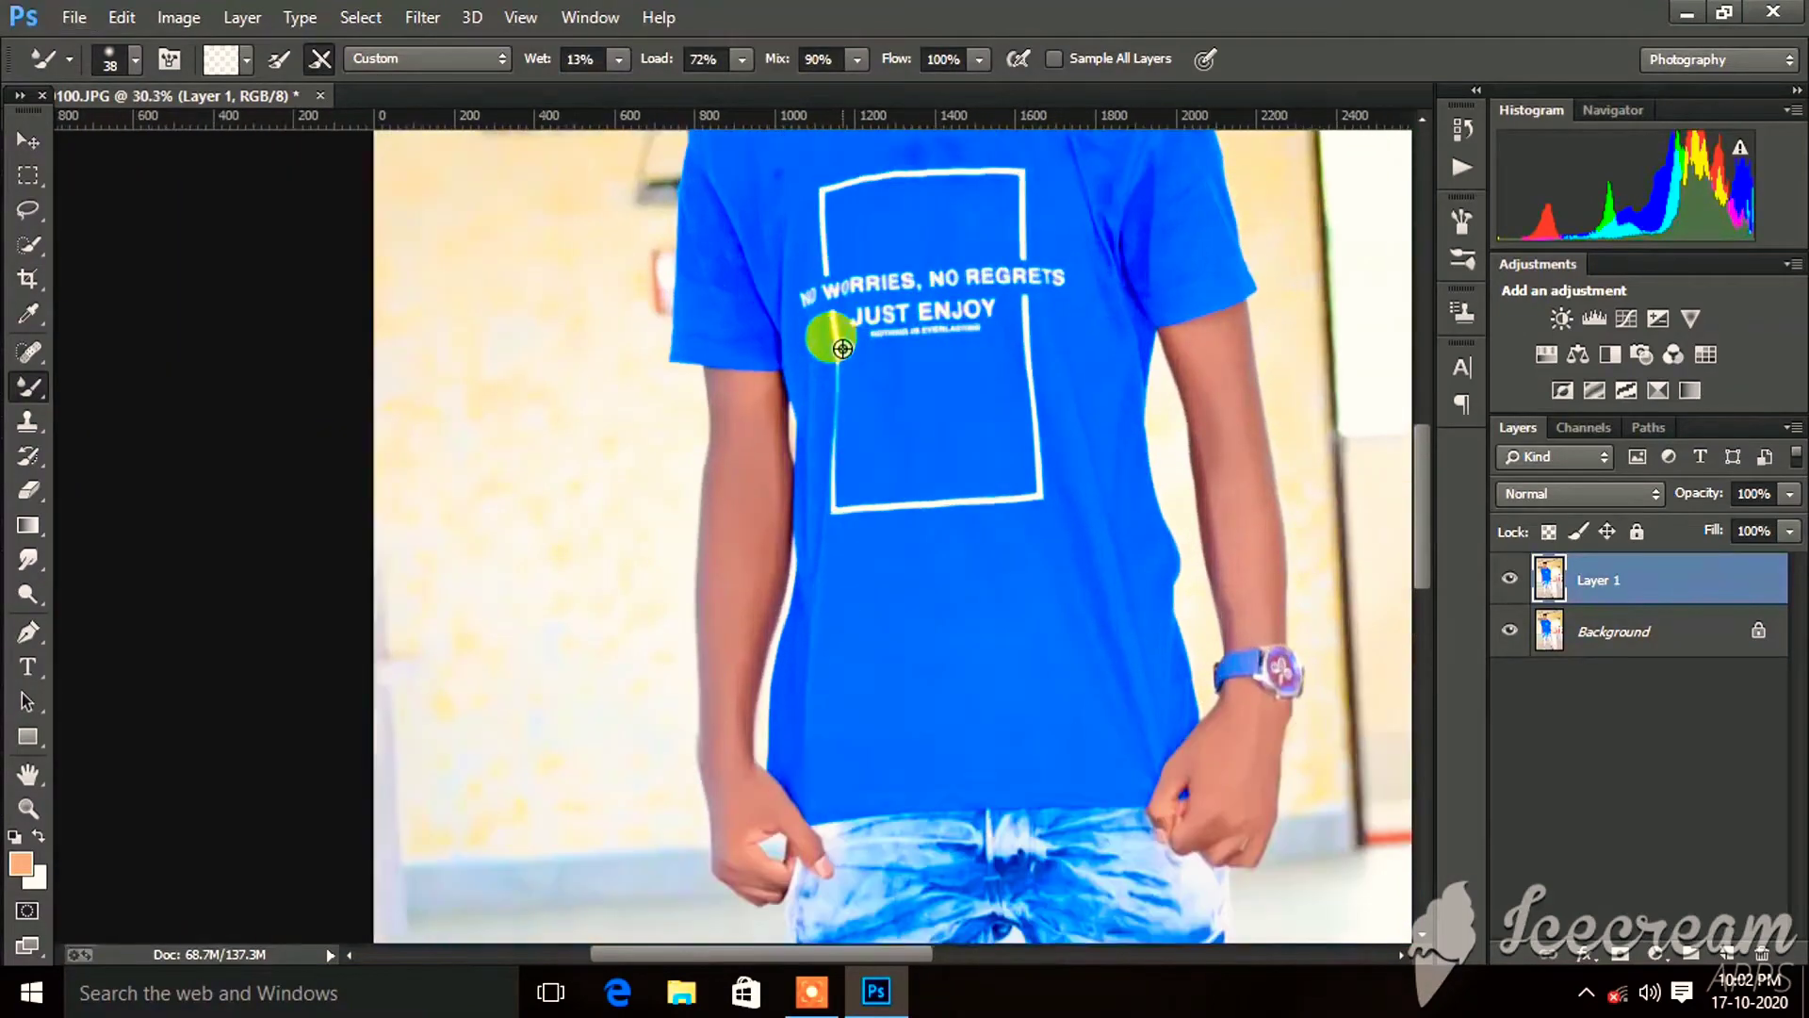
pyautogui.scroll(-2, 834, 354)
pyautogui.scroll(-3, 753, 354)
pyautogui.scroll(2, 660, 350)
pyautogui.scroll(1, 660, 349)
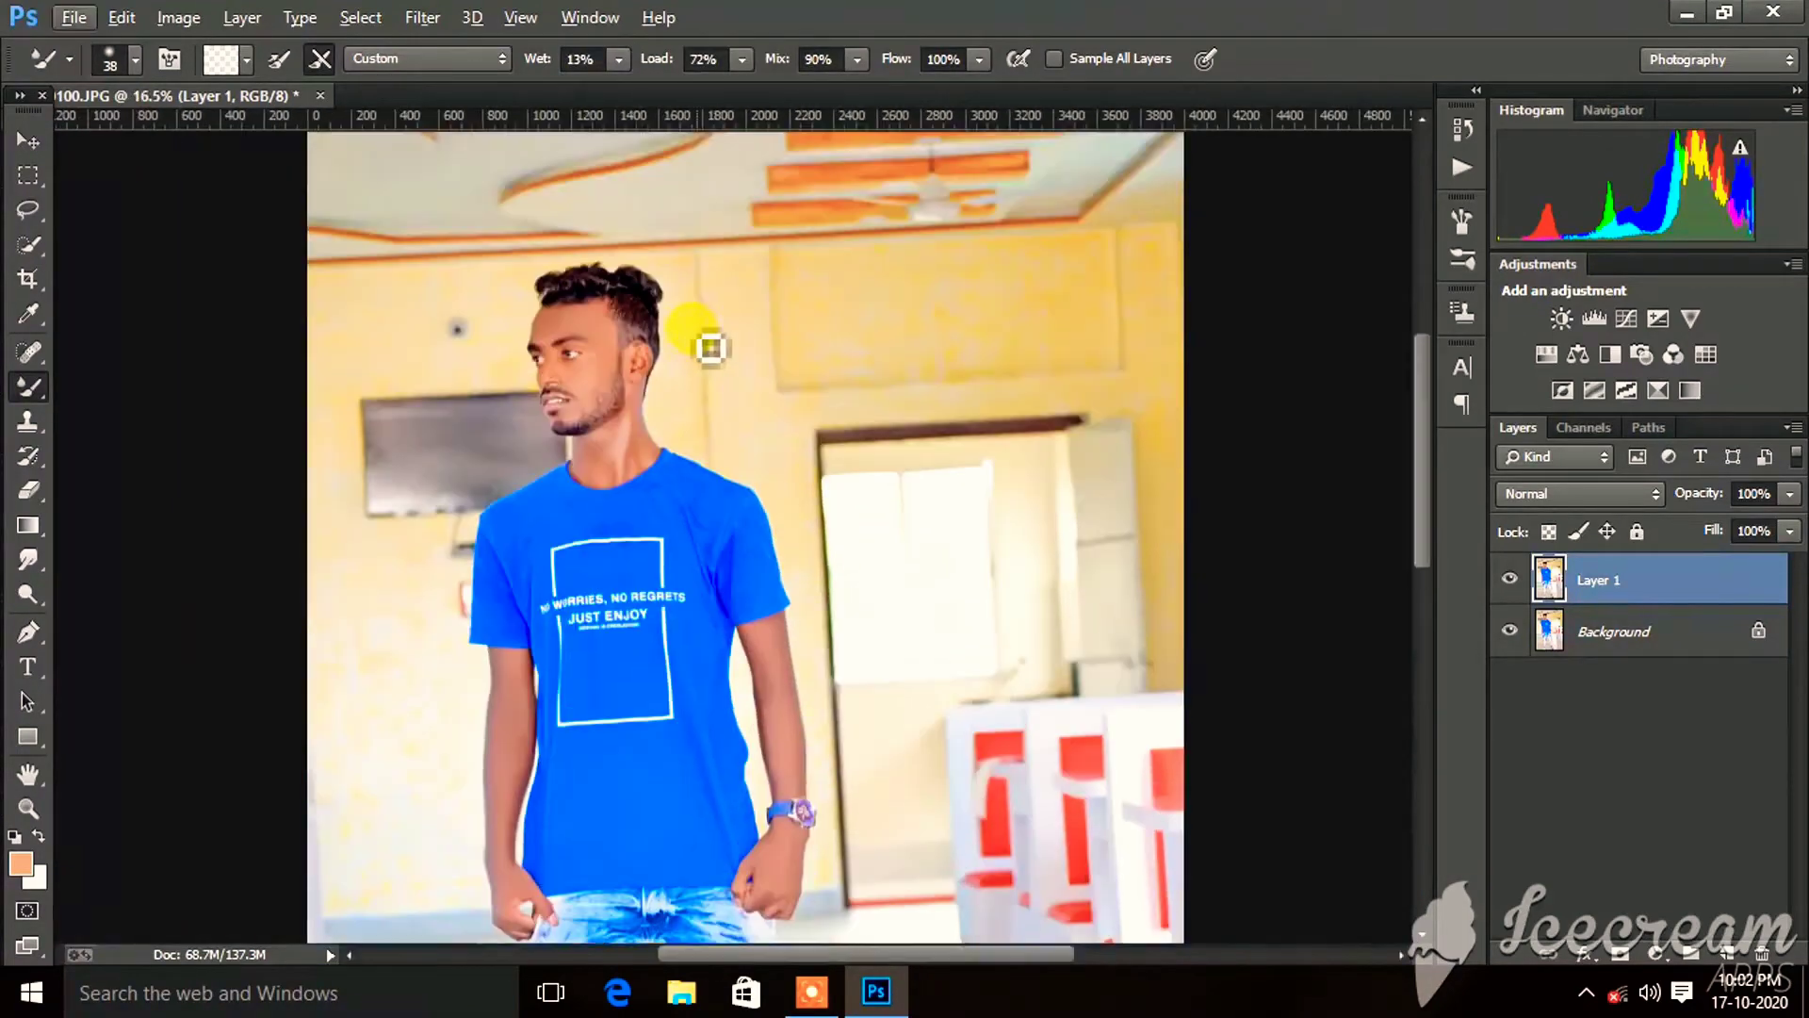
pyautogui.scroll(1, 706, 343)
pyautogui.scroll(3, 699, 364)
pyautogui.scroll(2, 827, 364)
pyautogui.scroll(1, 853, 396)
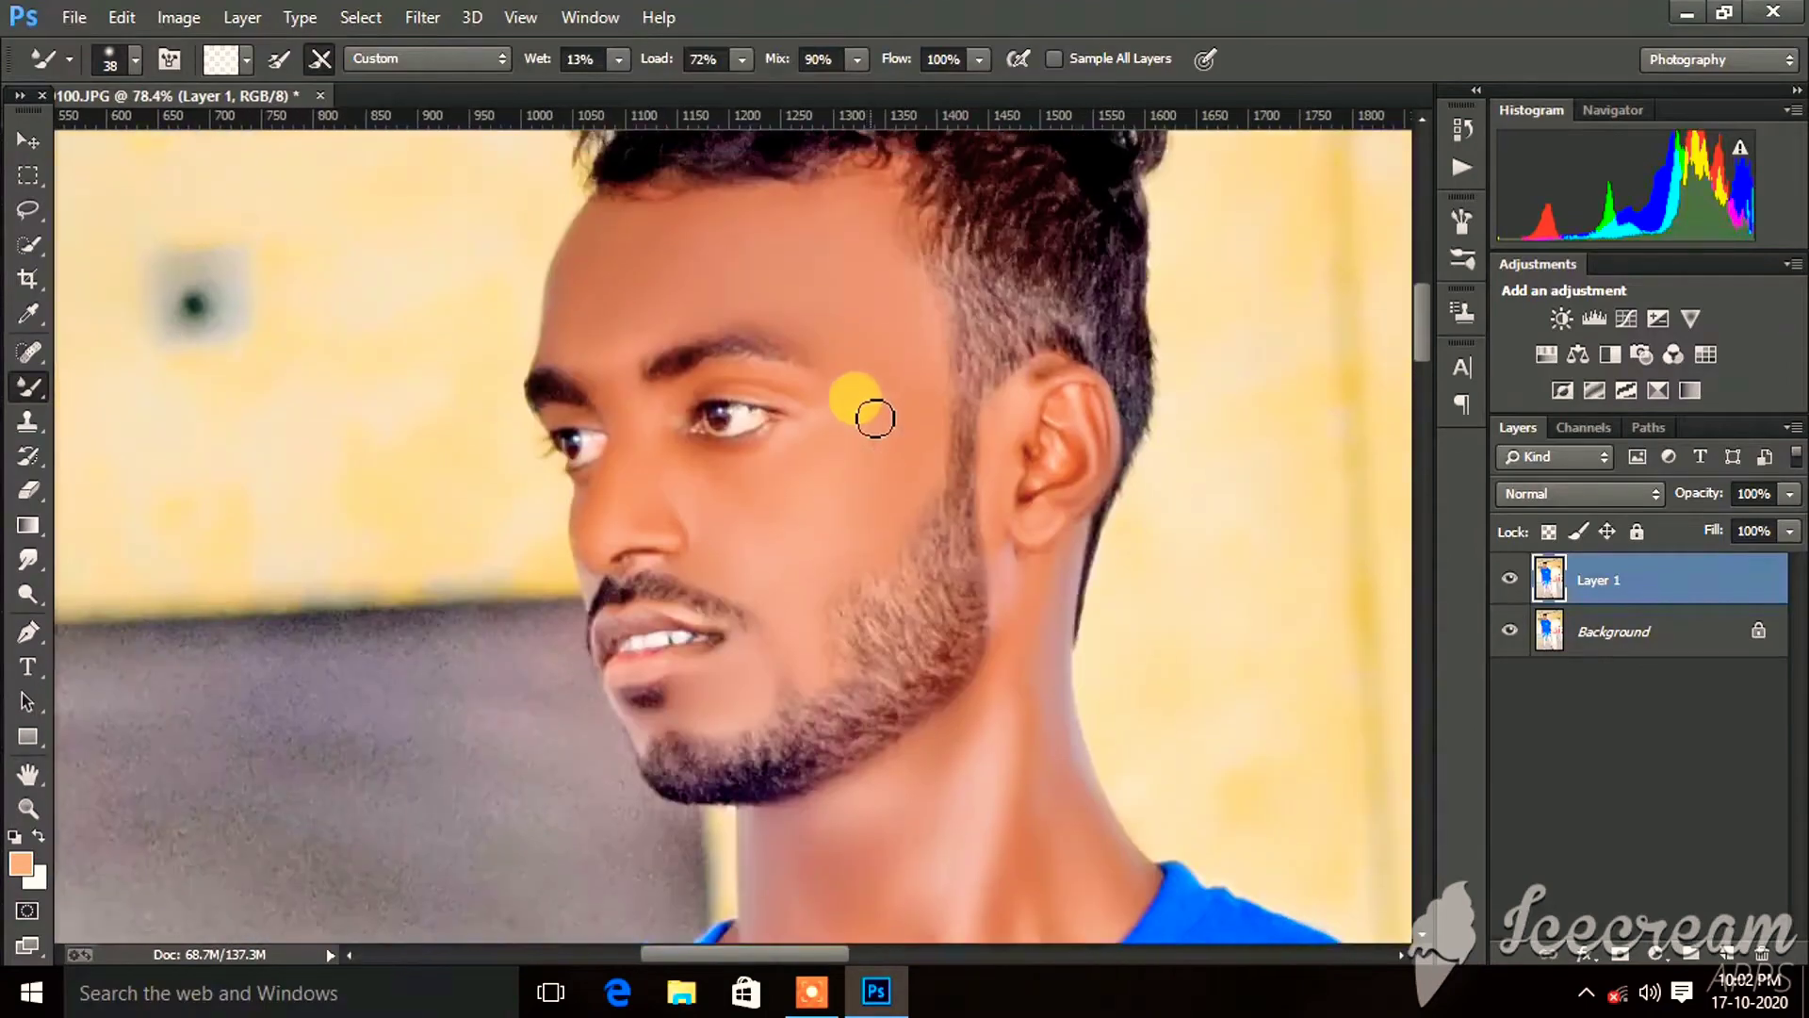
pyautogui.scroll(2, 860, 405)
pyautogui.click(1508, 580)
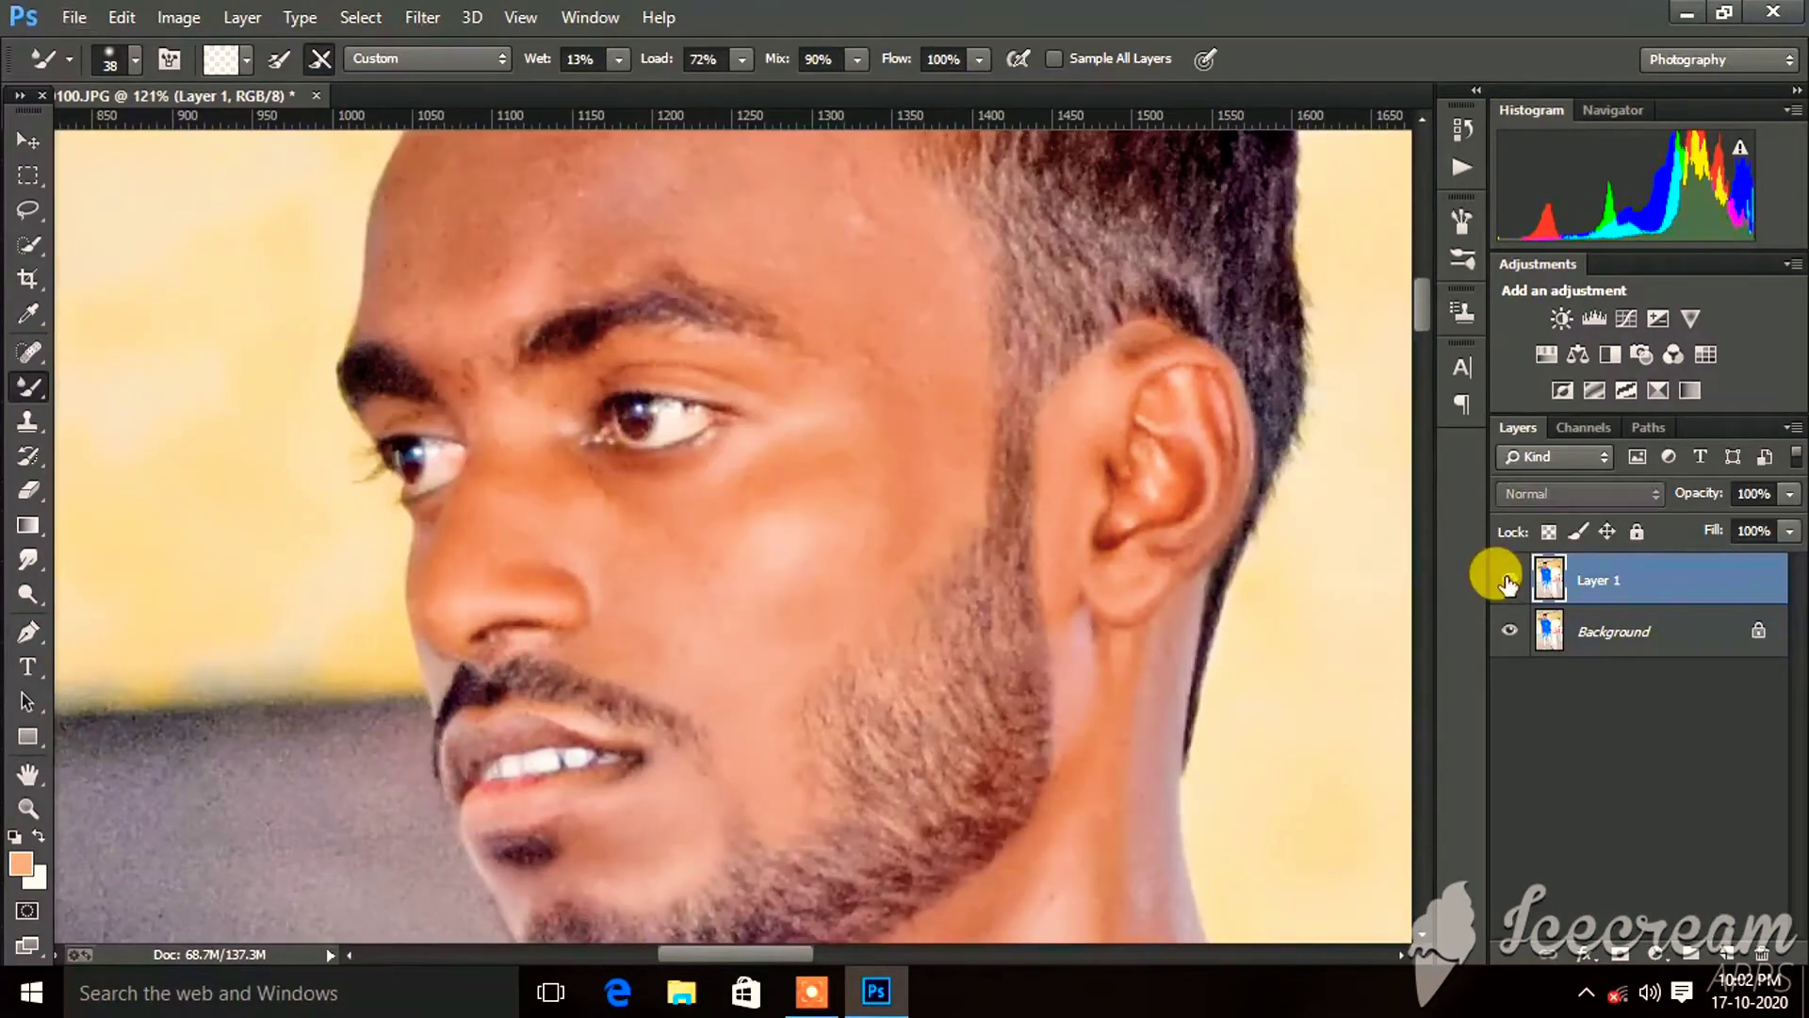
pyautogui.scroll(-3, 980, 327)
pyautogui.scroll(-3, 989, 337)
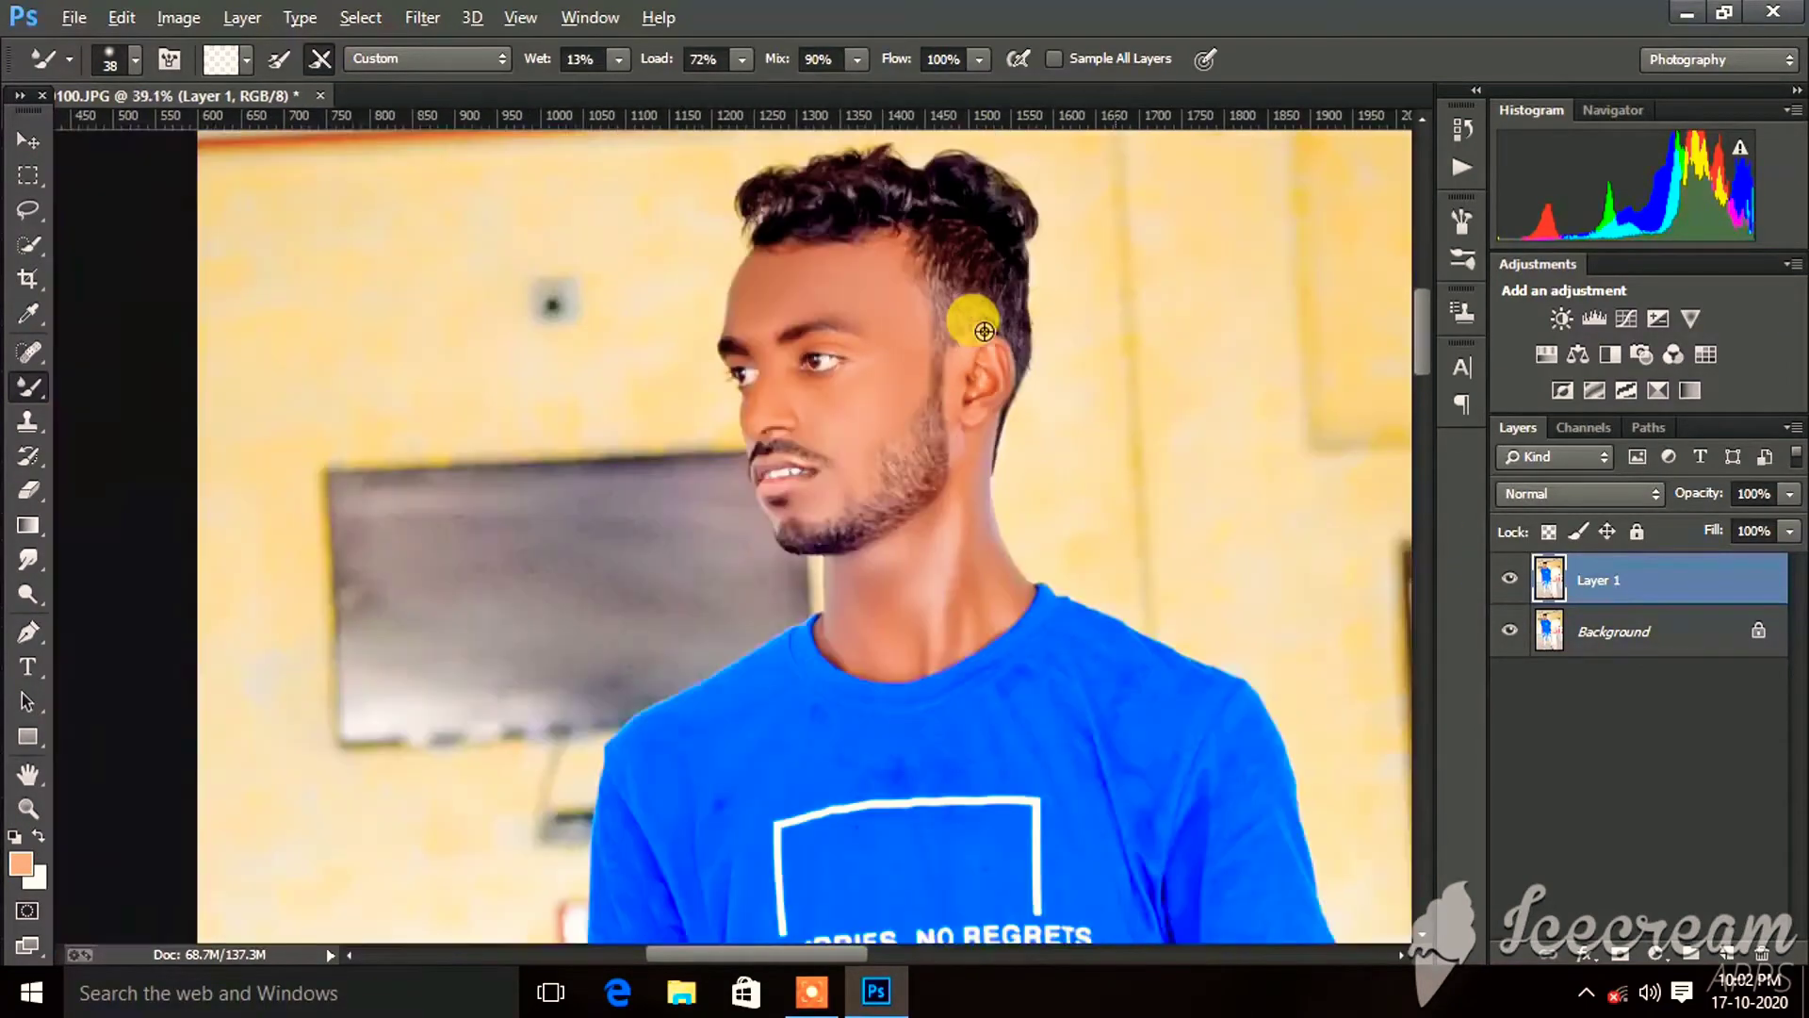
pyautogui.scroll(-1, 999, 346)
pyautogui.hotkey('ctrl', 'z')
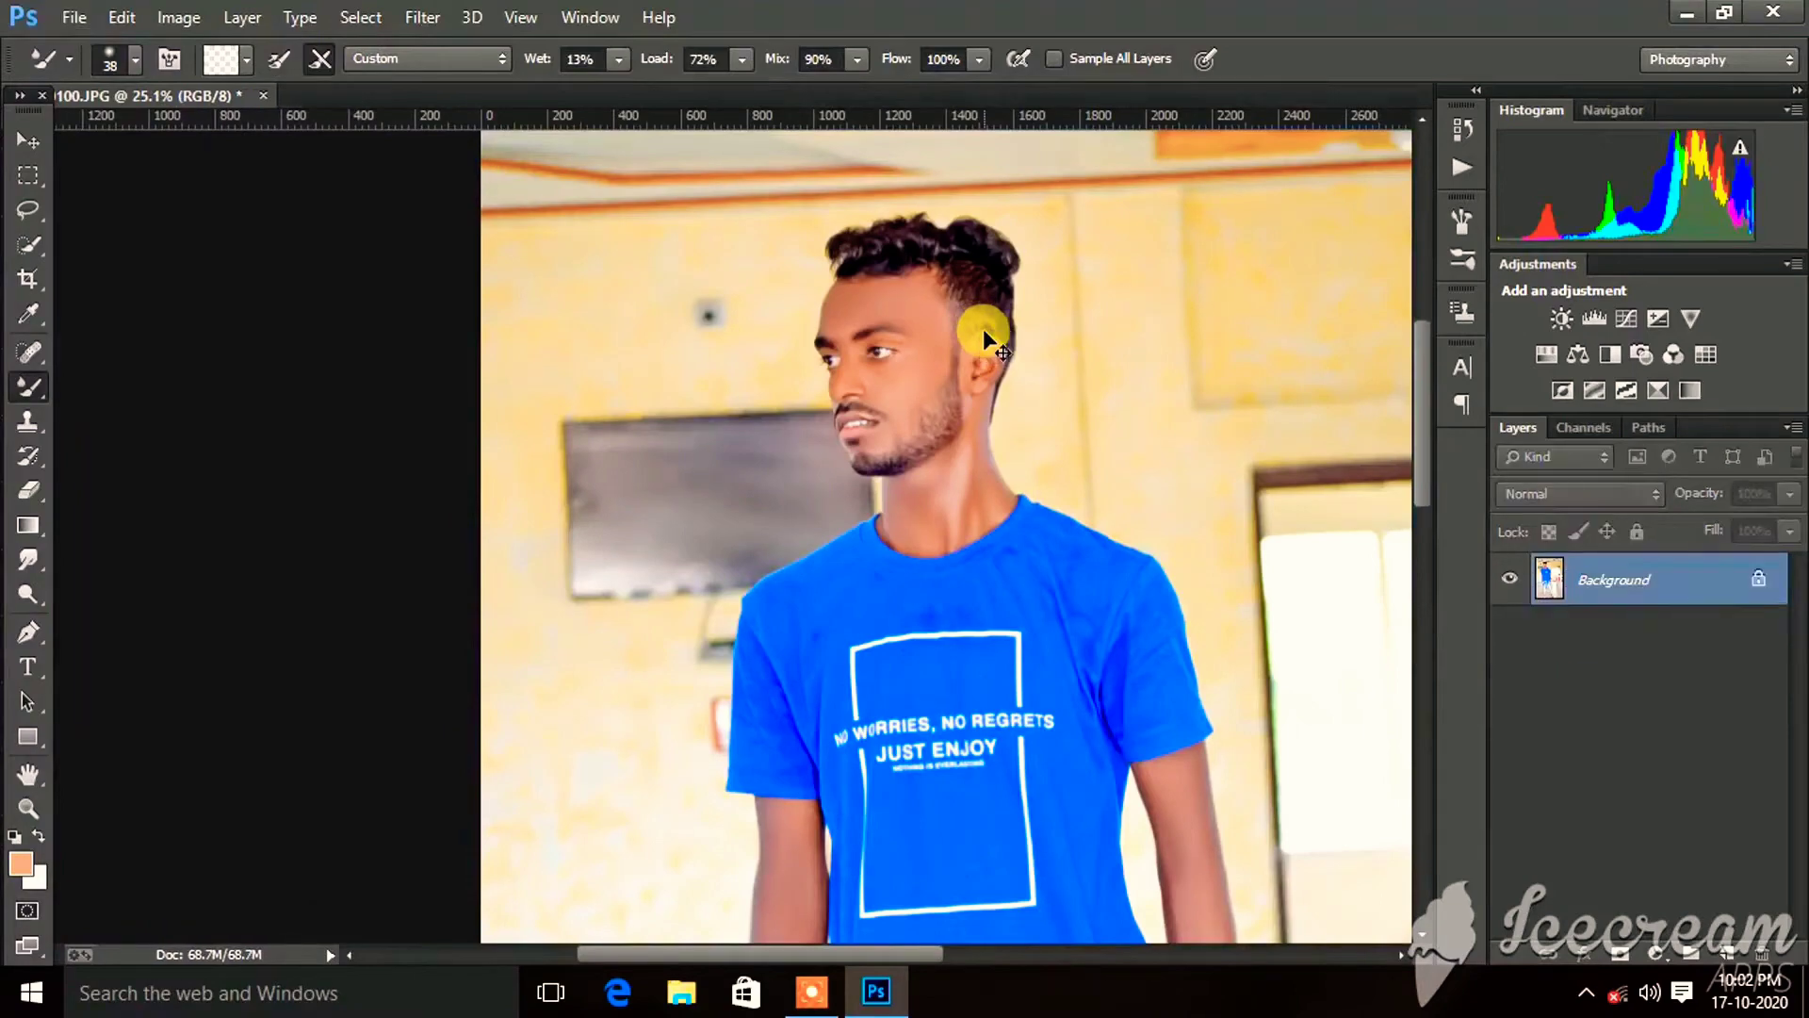
pyautogui.hotkey('ctrl', 'z')
pyautogui.scroll(-2, 999, 347)
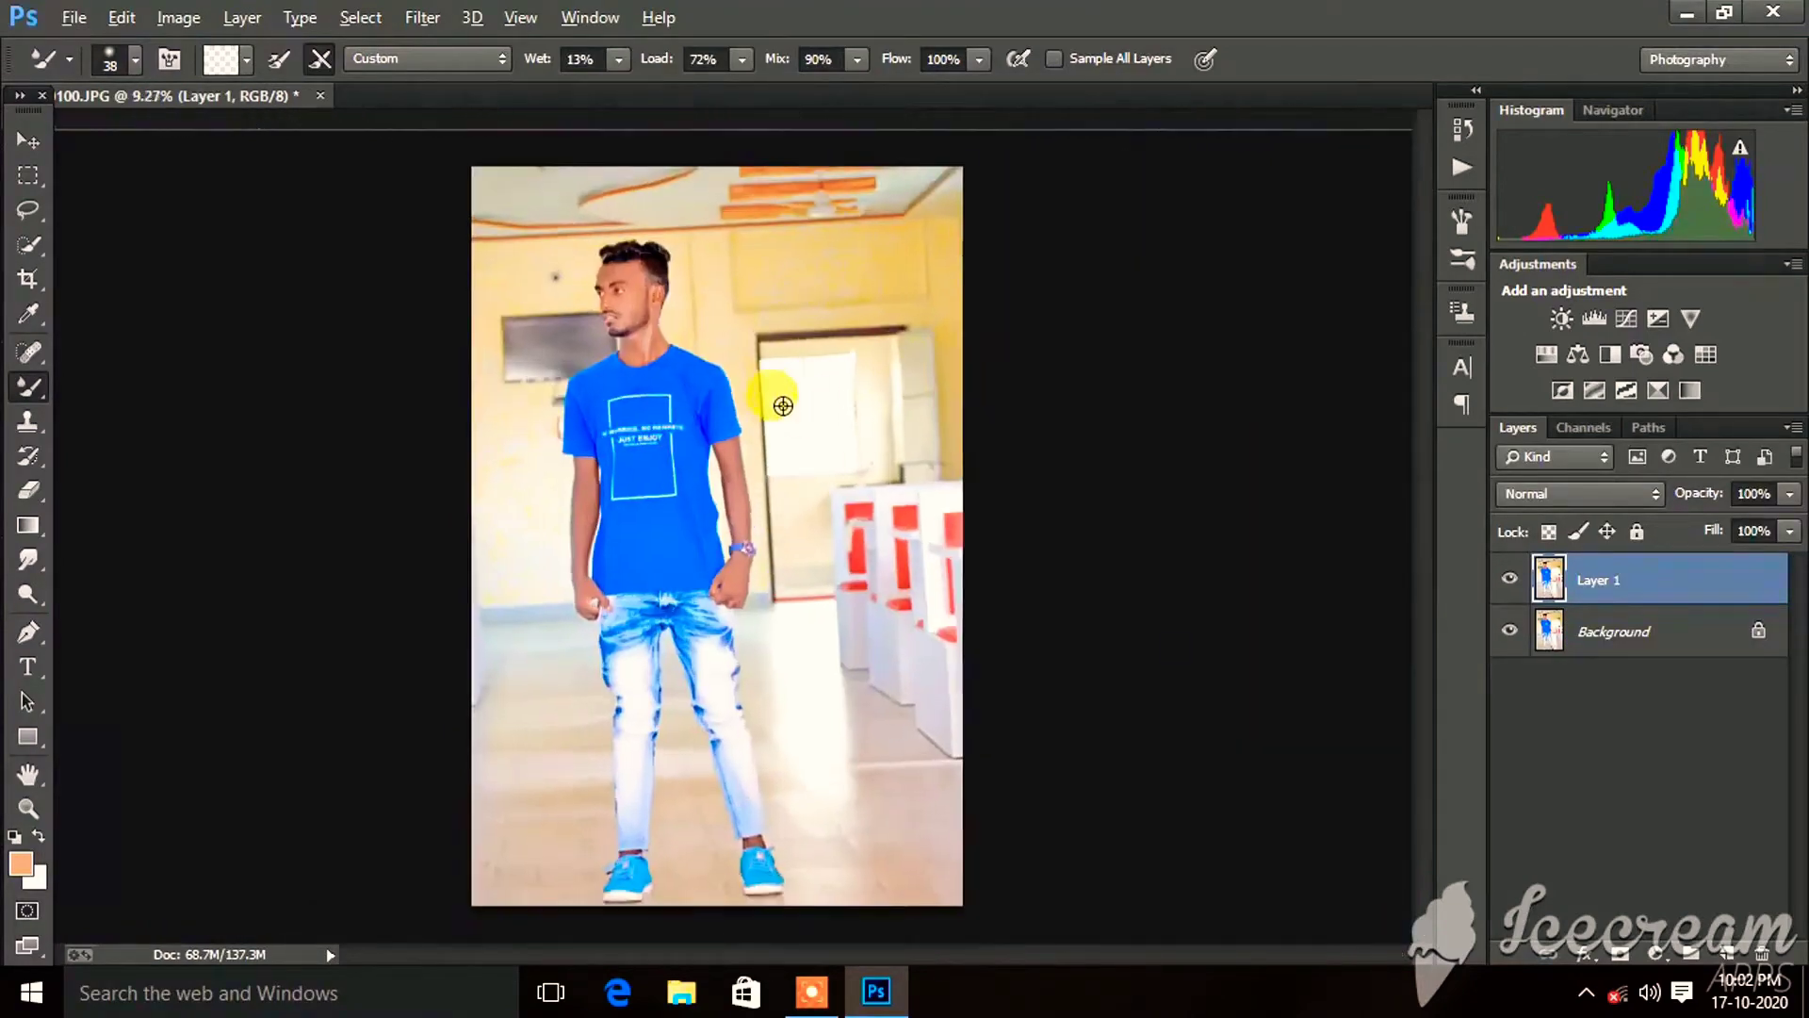
pyautogui.scroll(2, 779, 396)
pyautogui.scroll(3, 748, 444)
pyautogui.scroll(2, 614, 456)
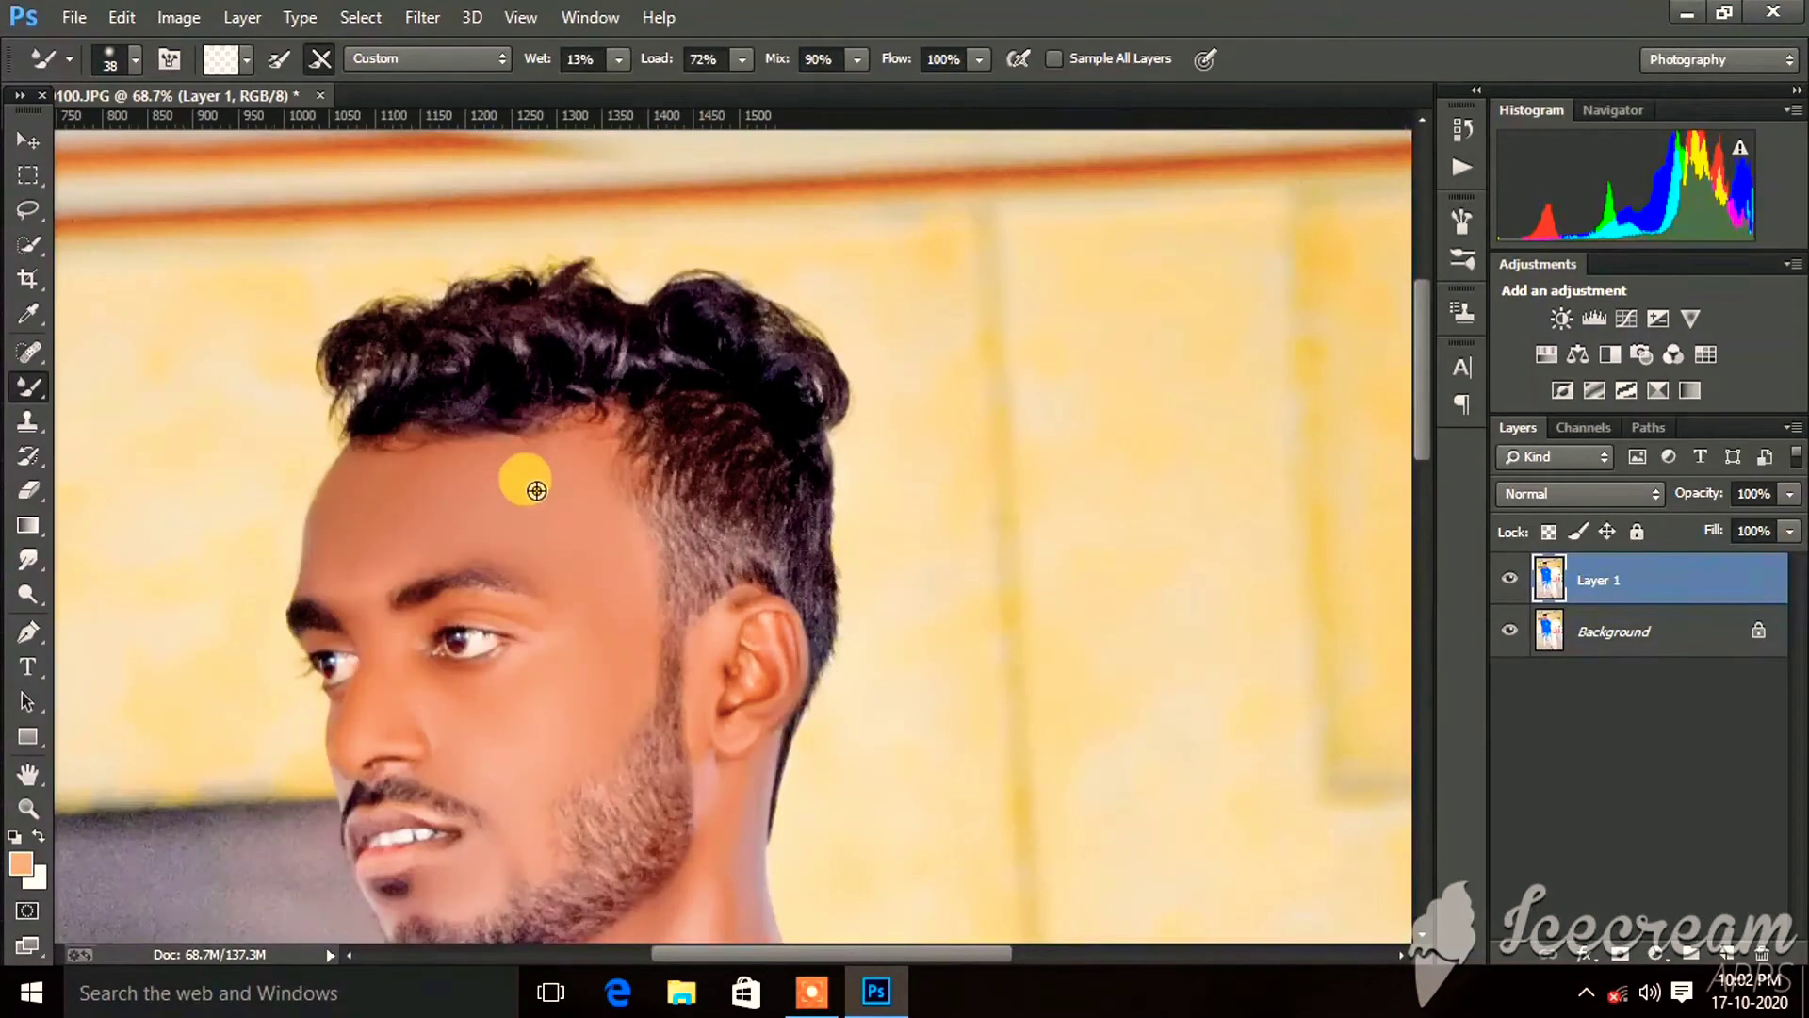
# Paint a Quick Selection over the man's head and face, switching to Add mode.
pyautogui.click(28, 246)
pyautogui.moveTo(618, 324); pyautogui.dragTo(631, 526)
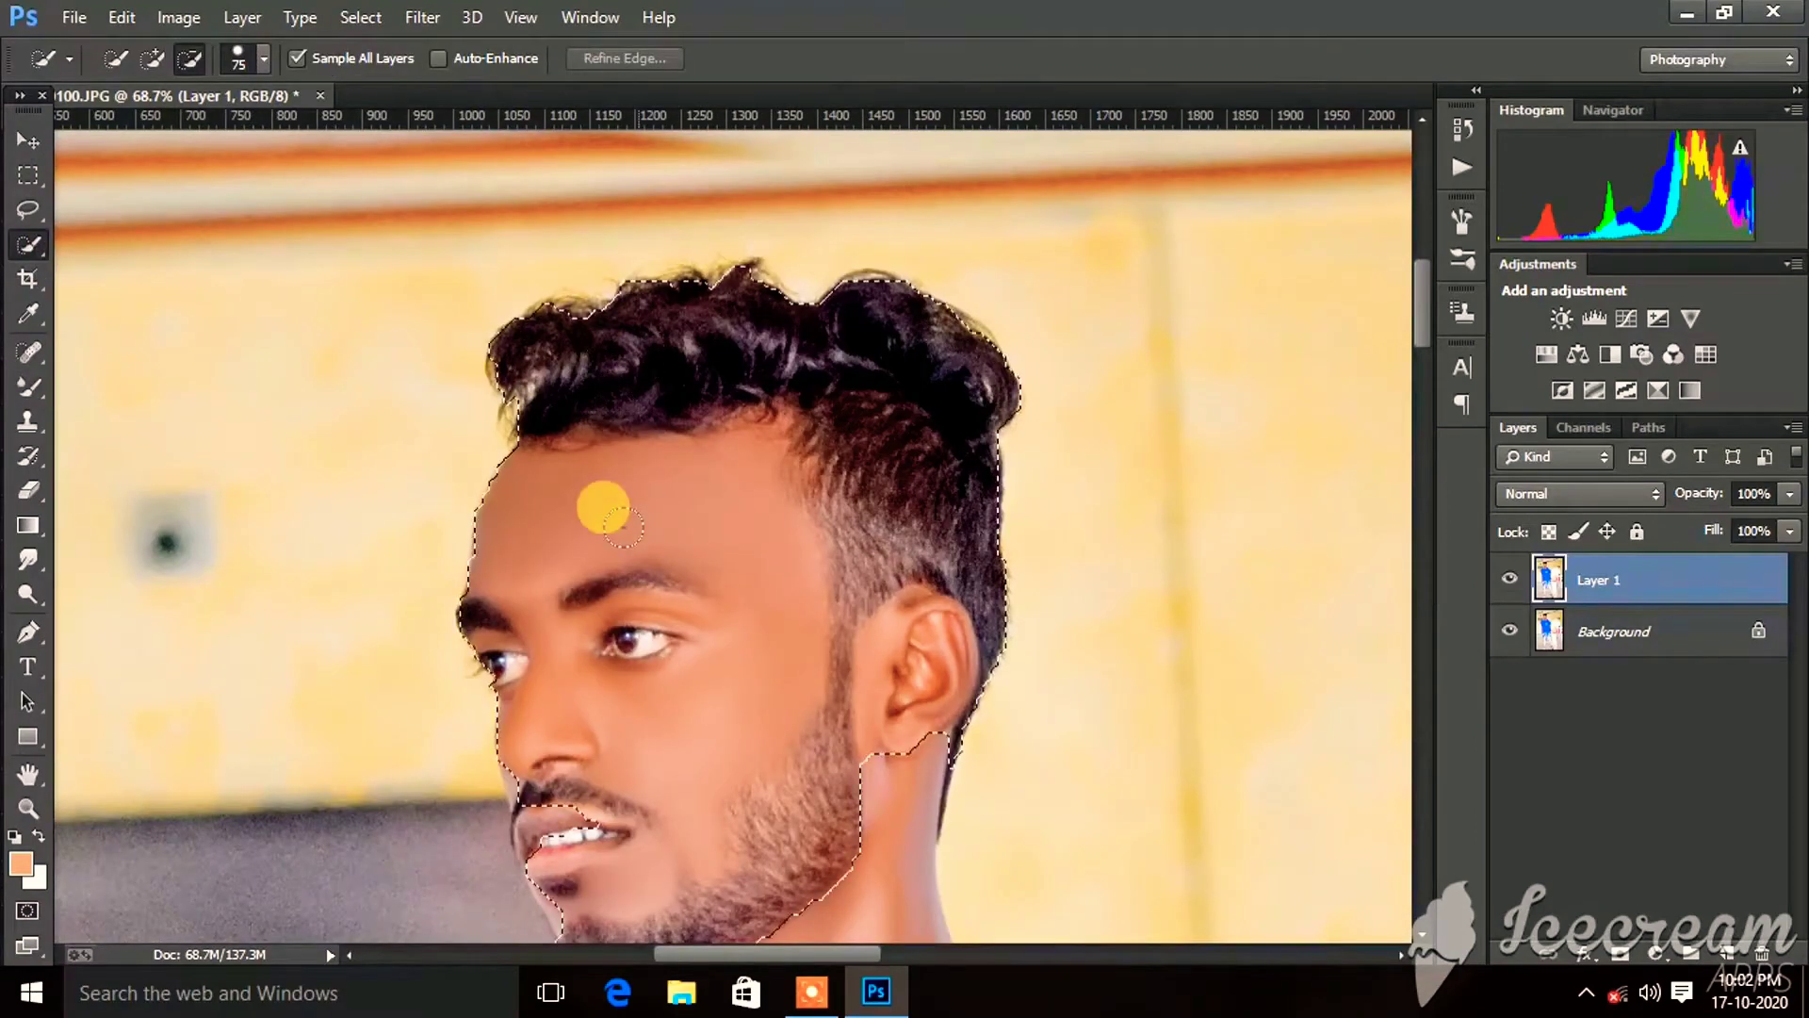
pyautogui.click(155, 59)
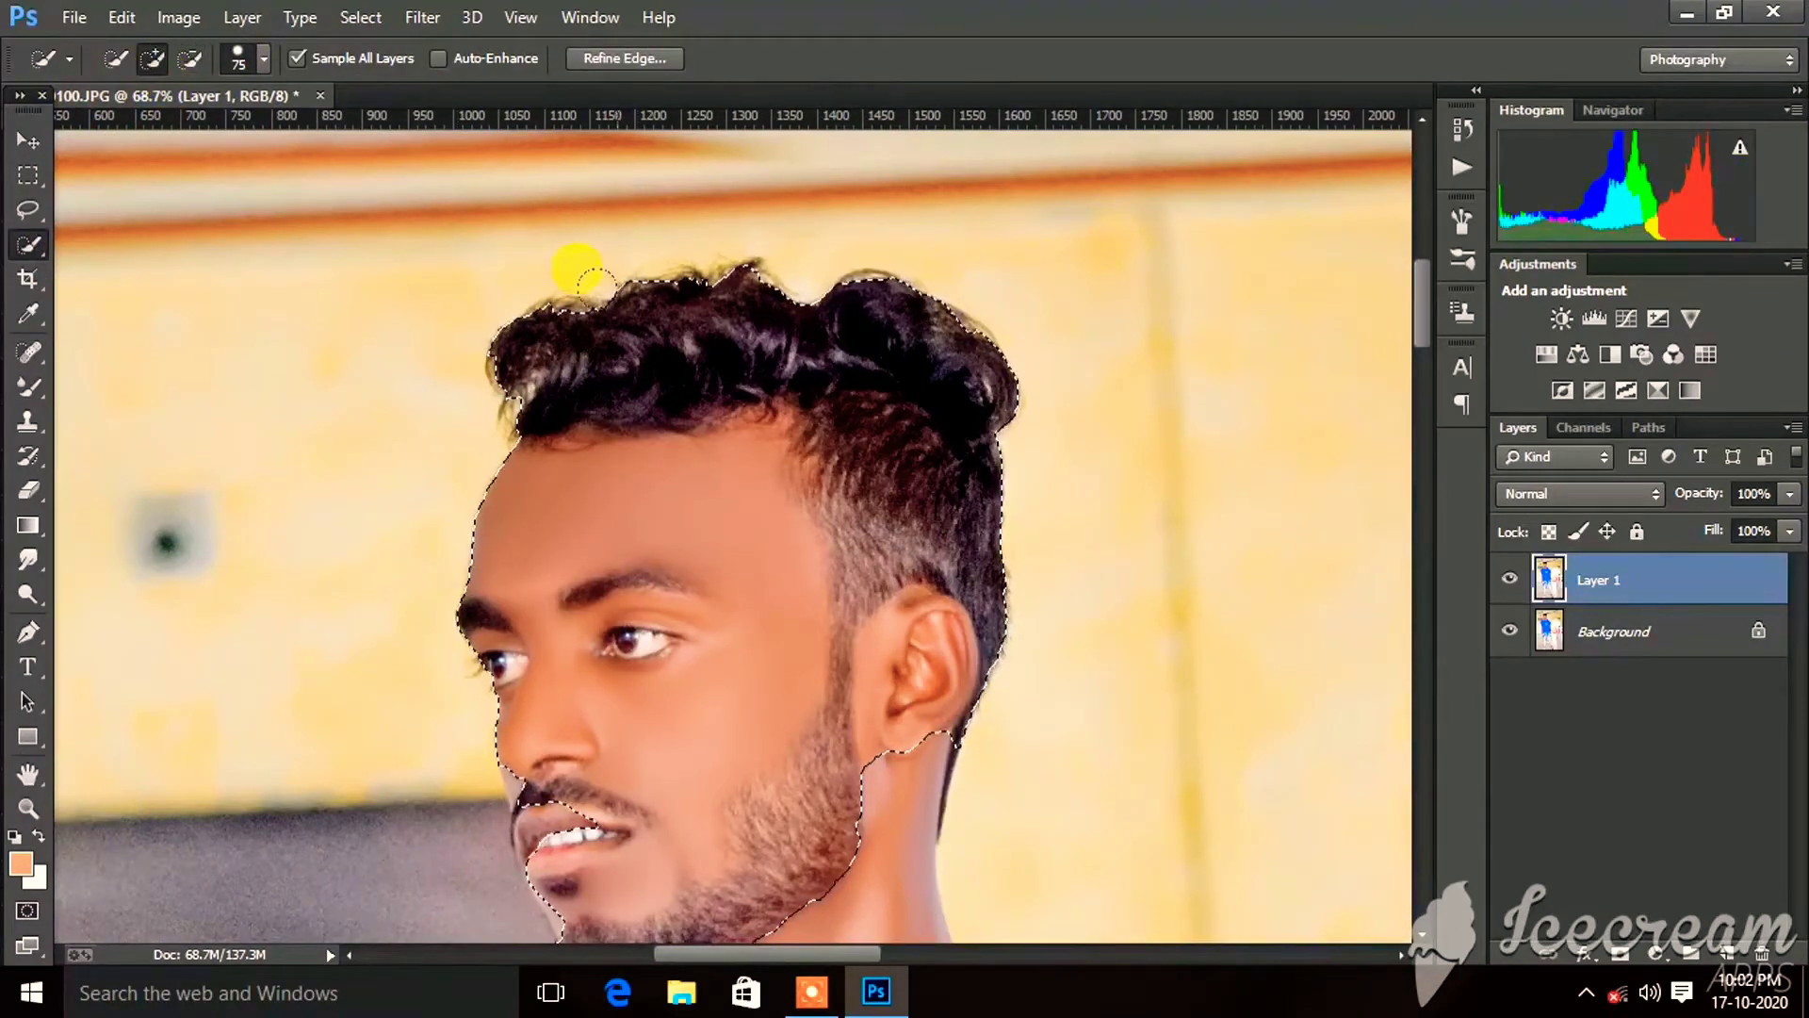
pyautogui.scroll(-3, 613, 364)
pyautogui.scroll(-1, 505, 404)
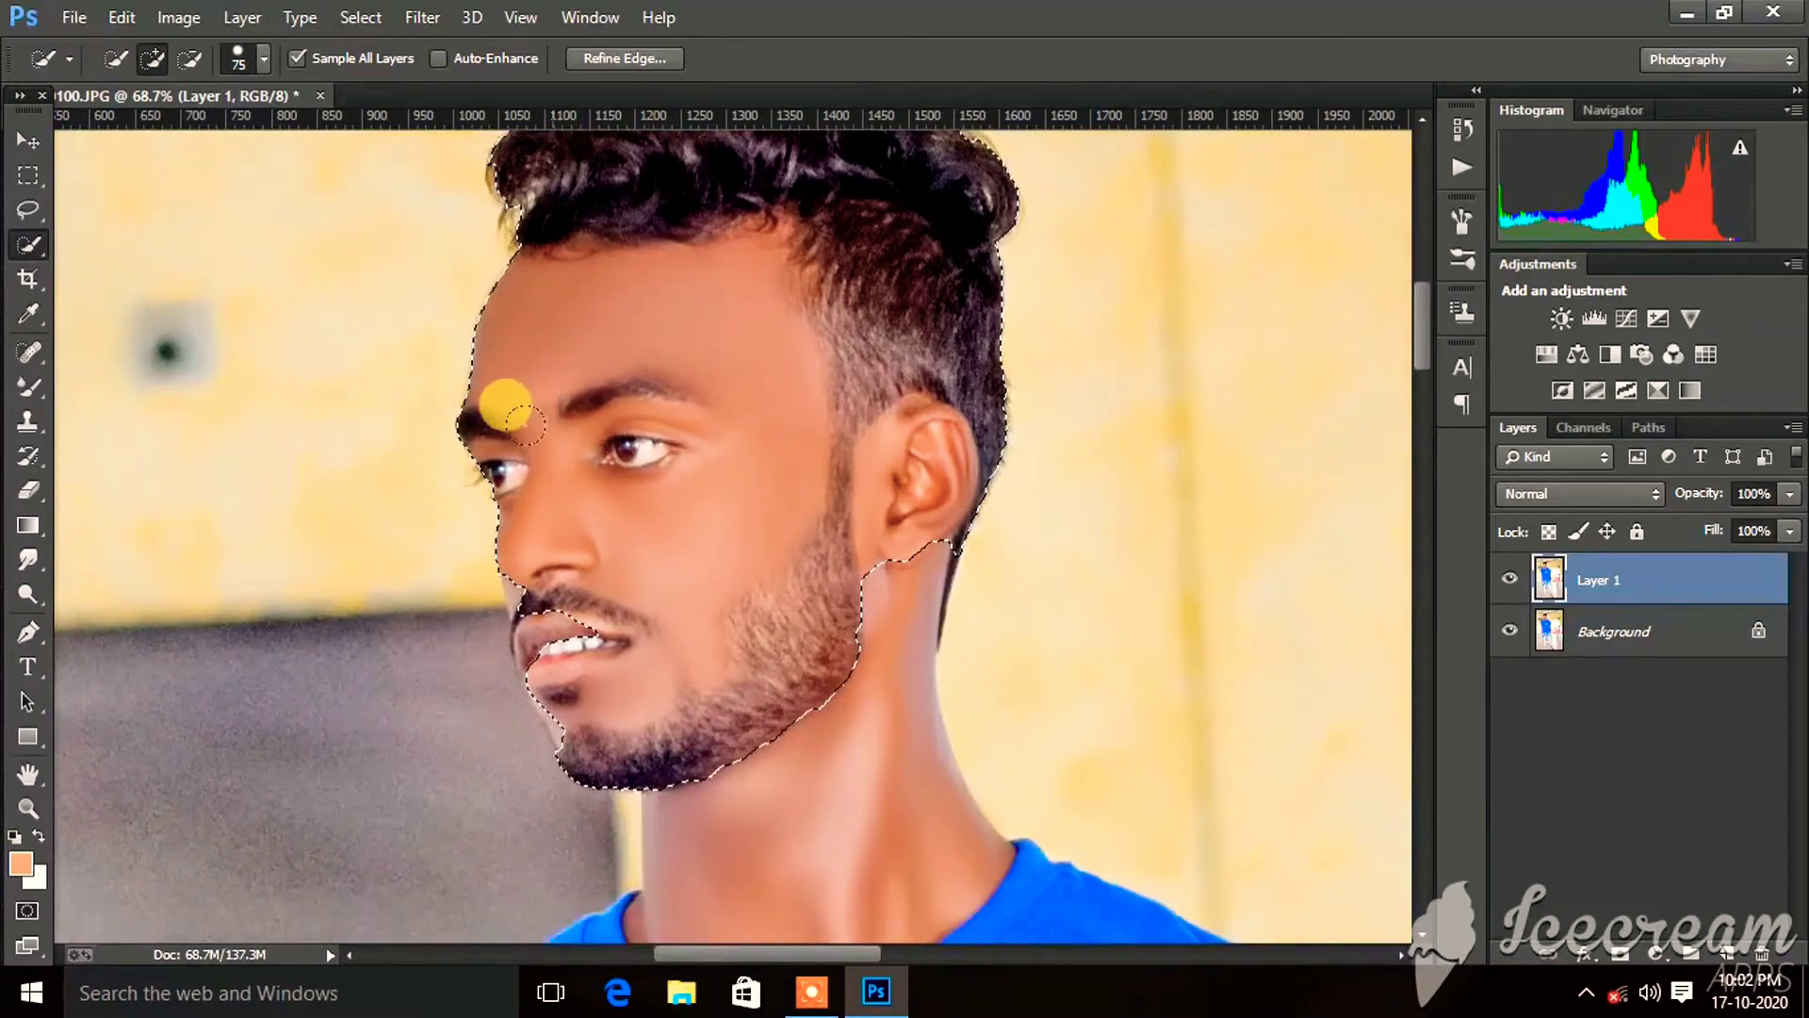
pyautogui.scroll(-5, 710, 384)
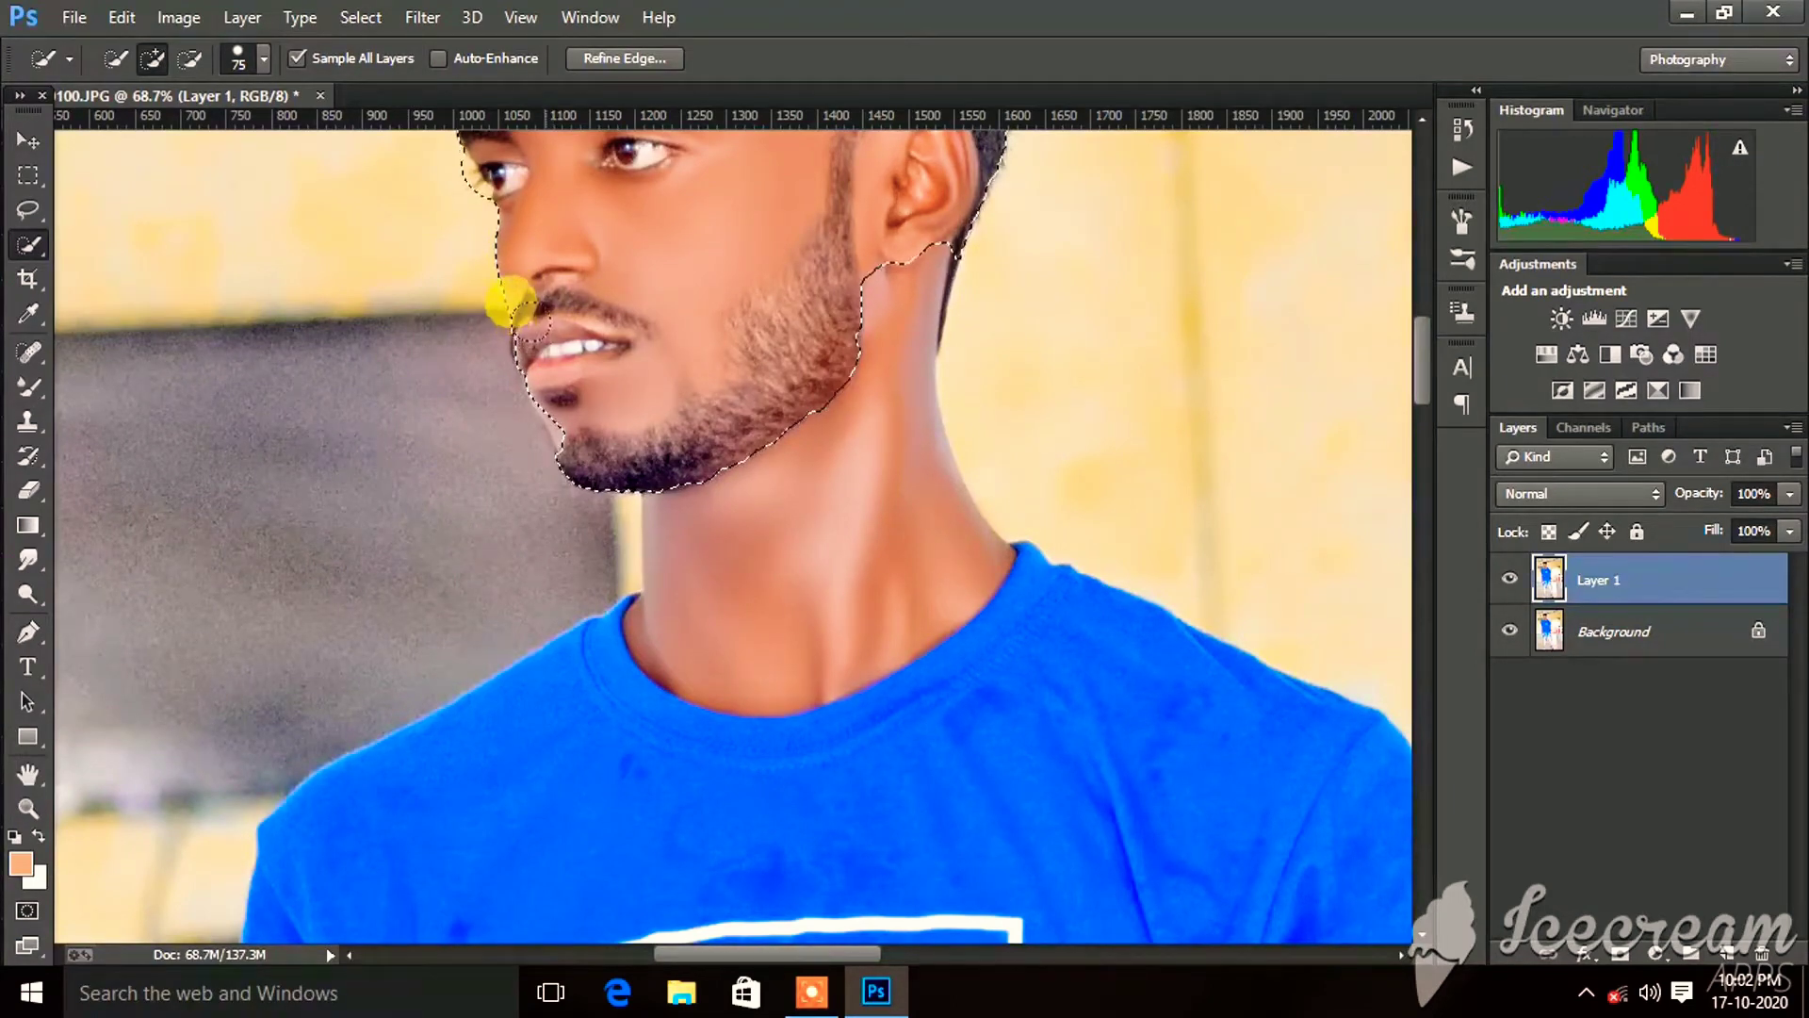
pyautogui.scroll(-3, 575, 271)
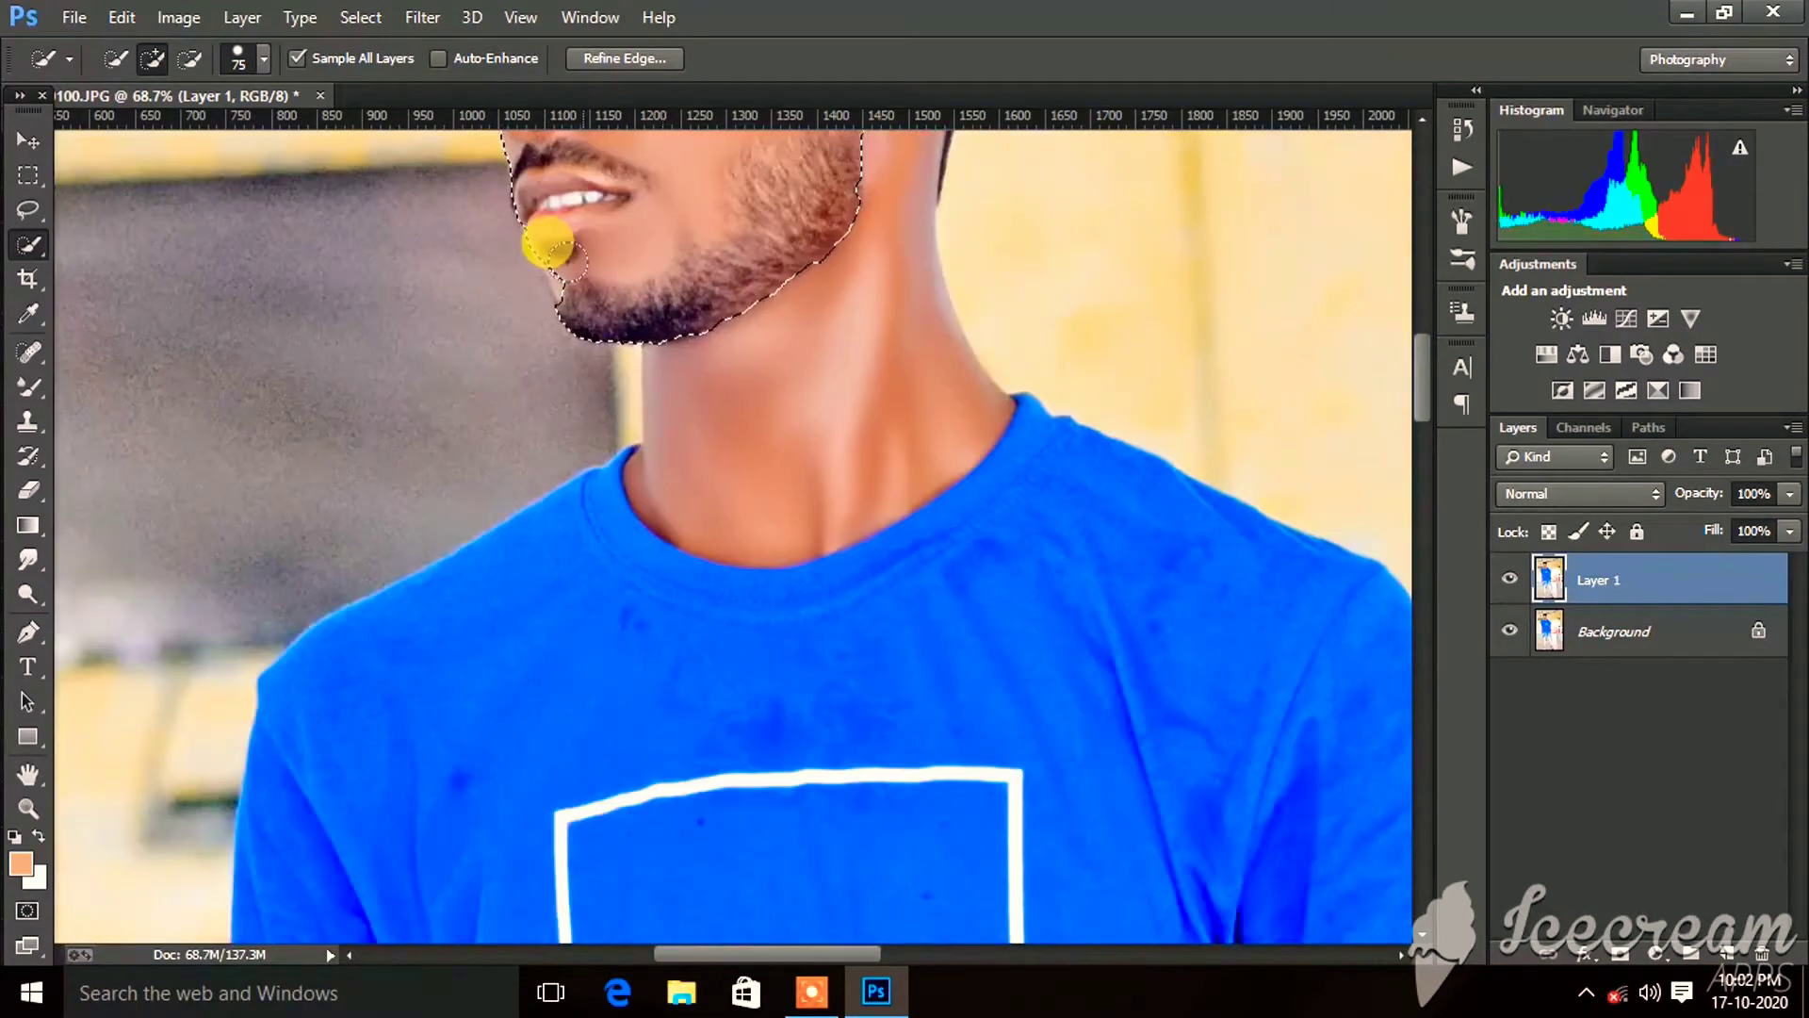
# Brush more of the figure into the Quick Selection and inspect its edges.
pyautogui.moveTo(533, 202)
pyautogui.mouseDown()
pyautogui.moveTo(747, 324)
pyautogui.moveTo(868, 310)
pyautogui.mouseUp()
pyautogui.scroll(5, 895, 330)
pyautogui.scroll(-3, 936, 364)
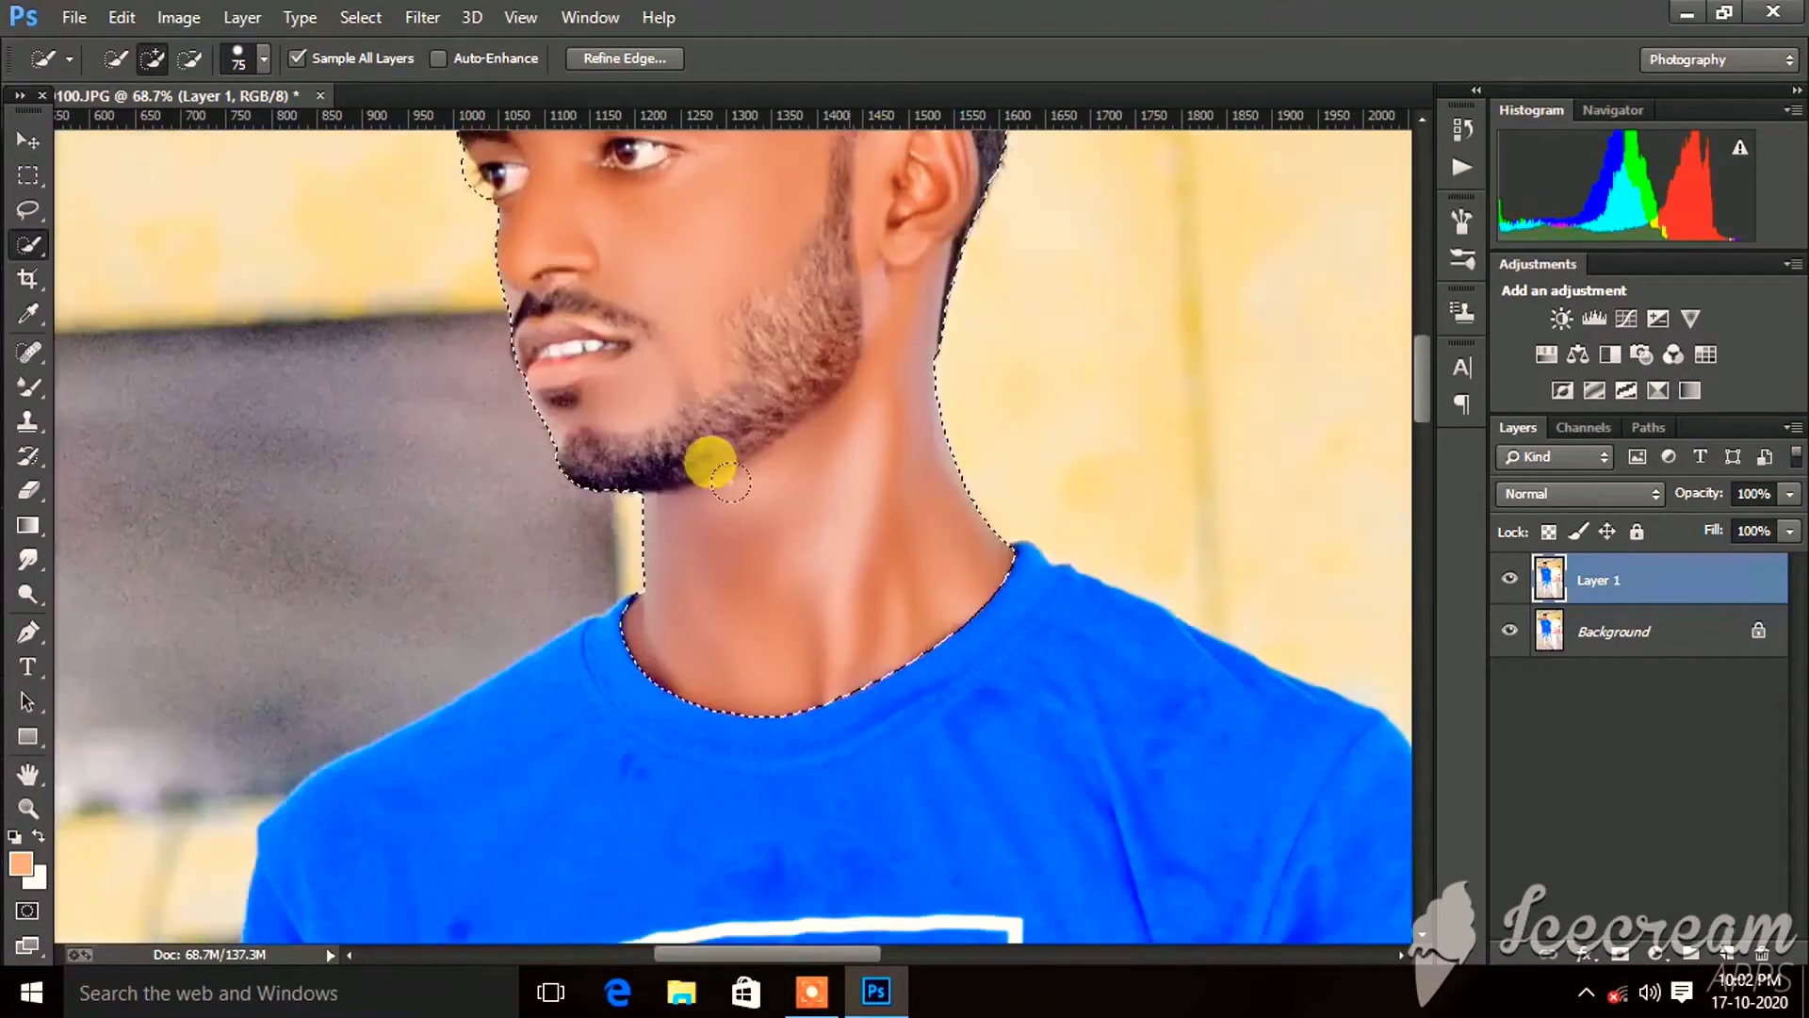
pyautogui.scroll(-3, 711, 464)
pyautogui.scroll(-10, 585, 472)
pyautogui.scroll(-5, 1183, 452)
pyautogui.scroll(3, 1146, 553)
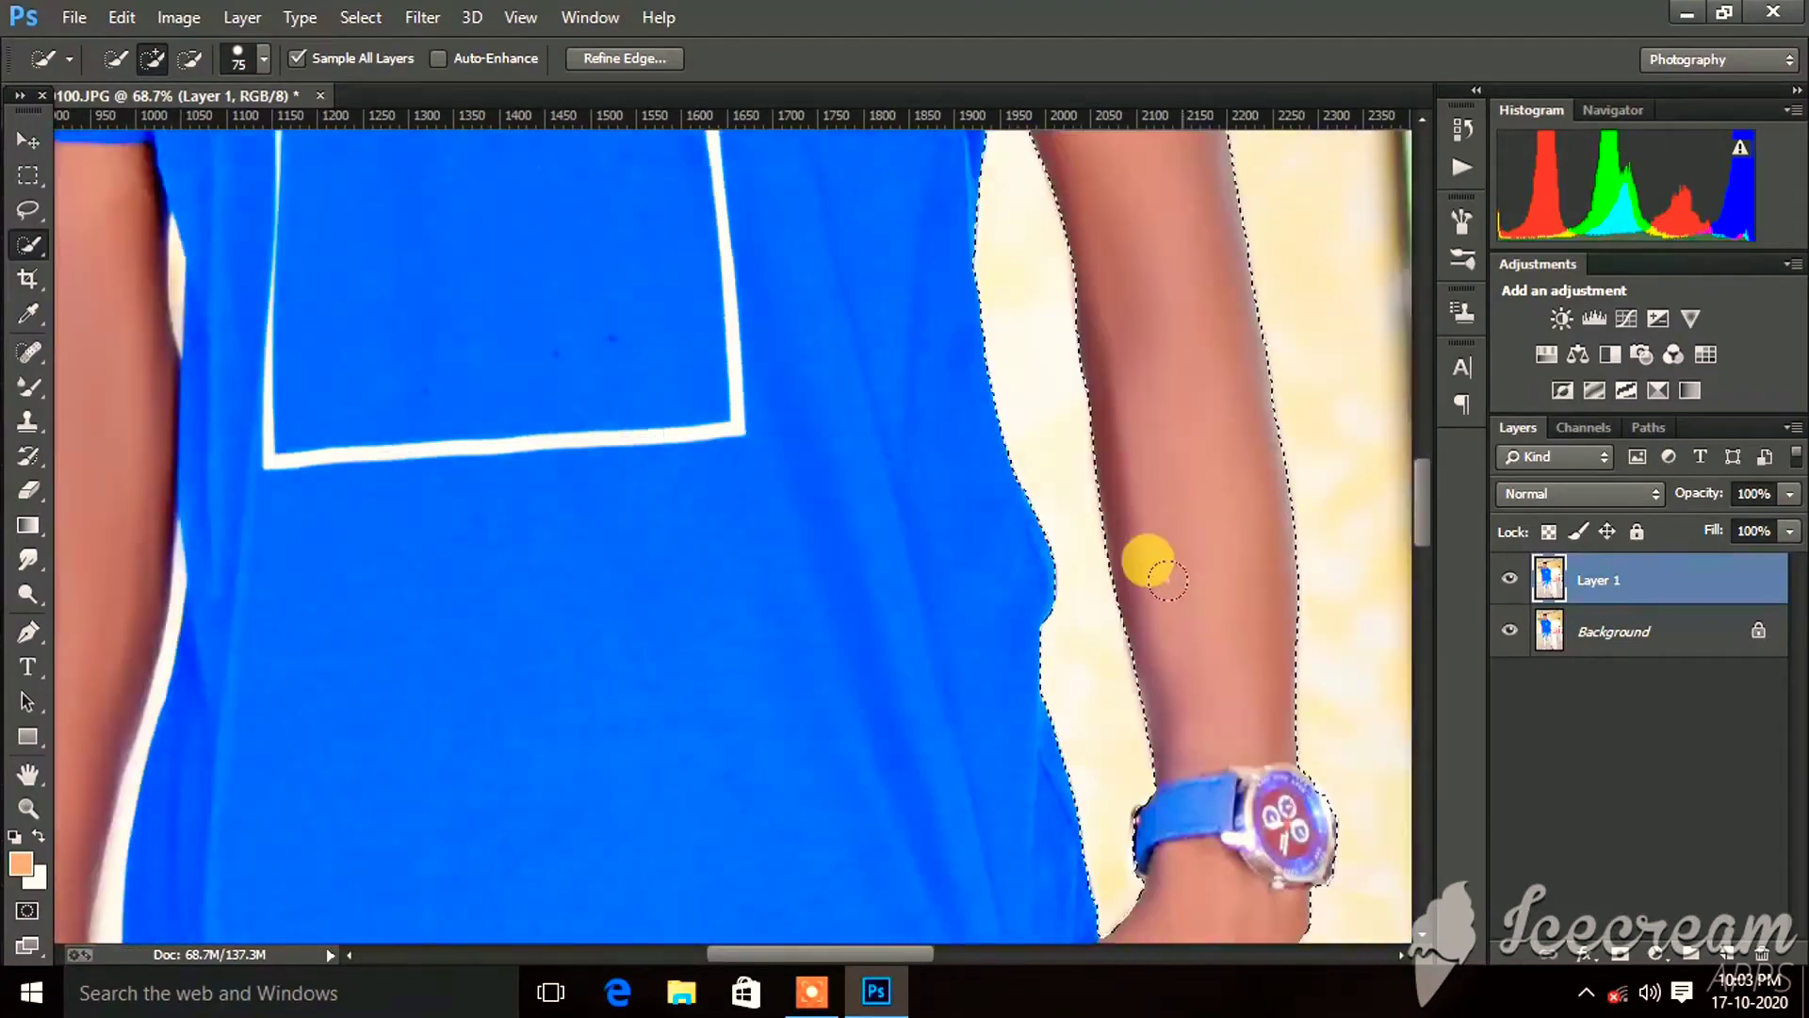
pyautogui.scroll(-8, 1099, 282)
pyautogui.scroll(-1, 822, 457)
pyautogui.scroll(5, 833, 462)
pyautogui.scroll(-5, 807, 233)
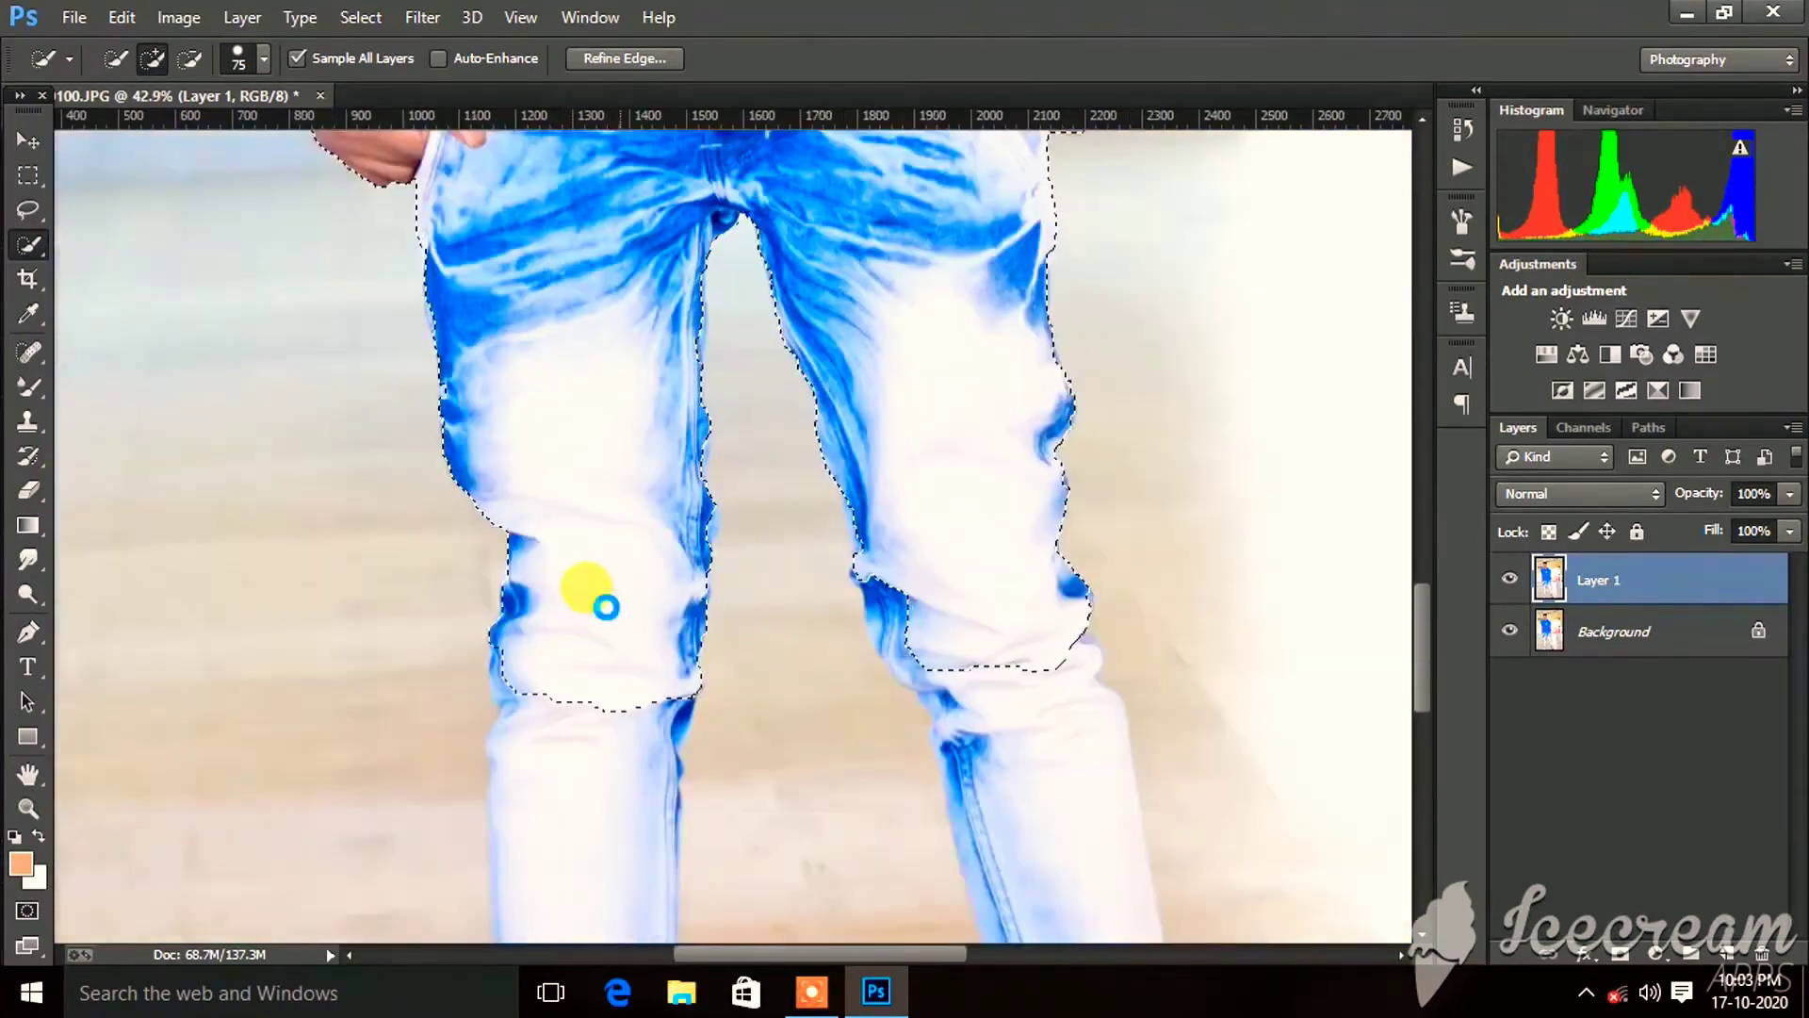
pyautogui.scroll(-3, 597, 601)
pyautogui.scroll(-5, 694, 295)
pyautogui.scroll(-2, 303, 481)
pyautogui.scroll(-4, 739, 516)
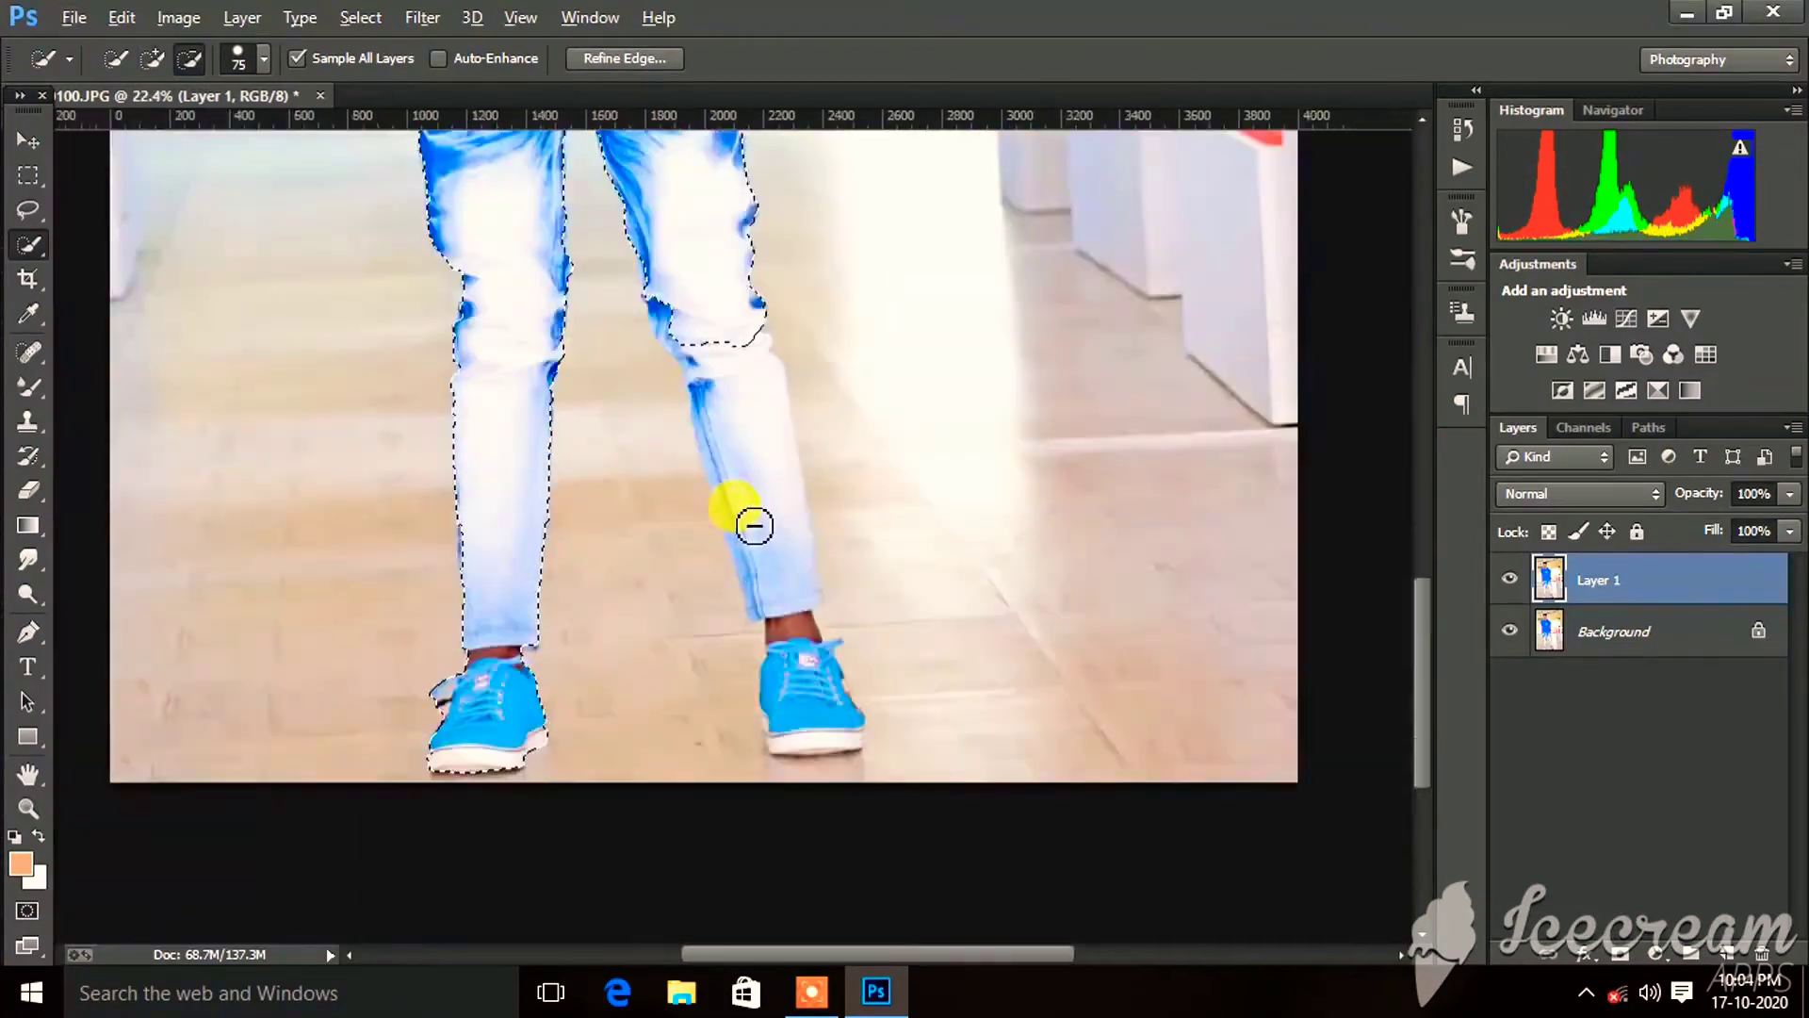
pyautogui.scroll(-2, 848, 516)
pyautogui.scroll(3, 894, 672)
pyautogui.scroll(-2, 476, 480)
pyautogui.scroll(-3, 477, 481)
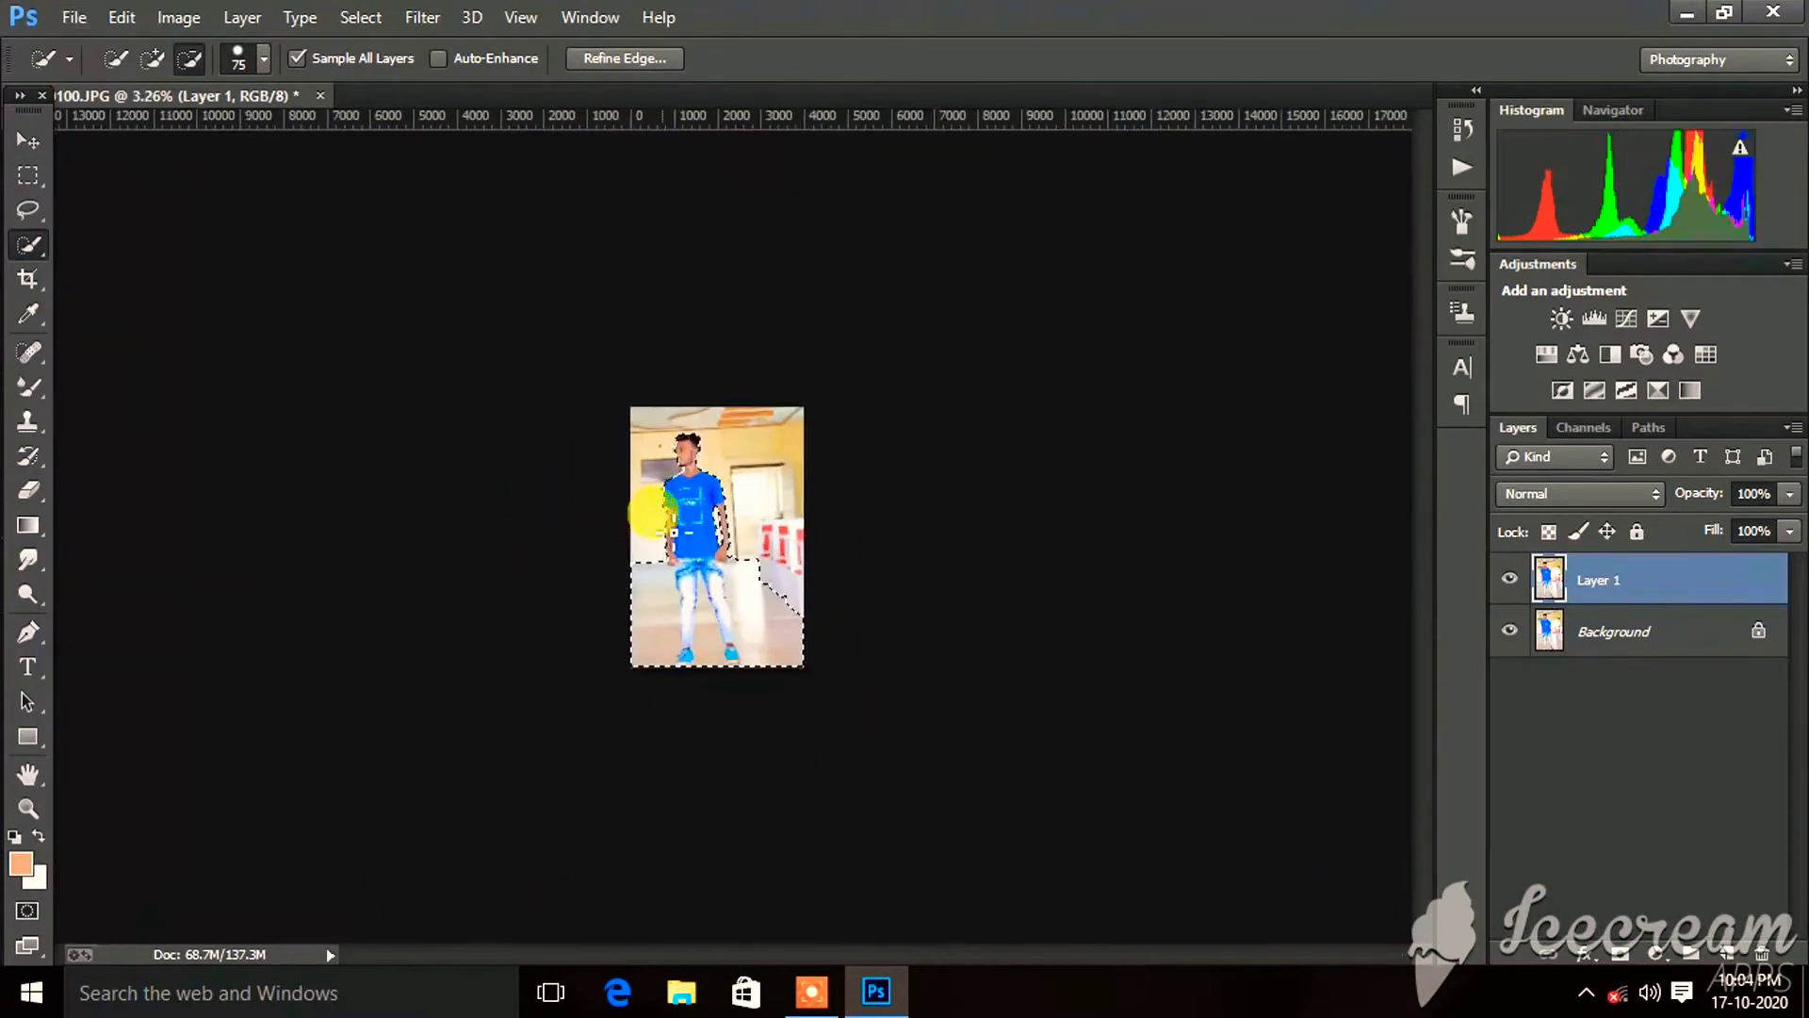
pyautogui.scroll(3, 667, 545)
pyautogui.scroll(2, 932, 660)
# Adjust the selection edge along the floor, then add the upper lip and mouth corner.
pyautogui.moveTo(933, 660)
pyautogui.mouseDown()
pyautogui.moveTo(945, 693)
pyautogui.moveTo(1063, 759)
pyautogui.moveTo(1070, 739)
pyautogui.moveTo(868, 680)
pyautogui.mouseUp()
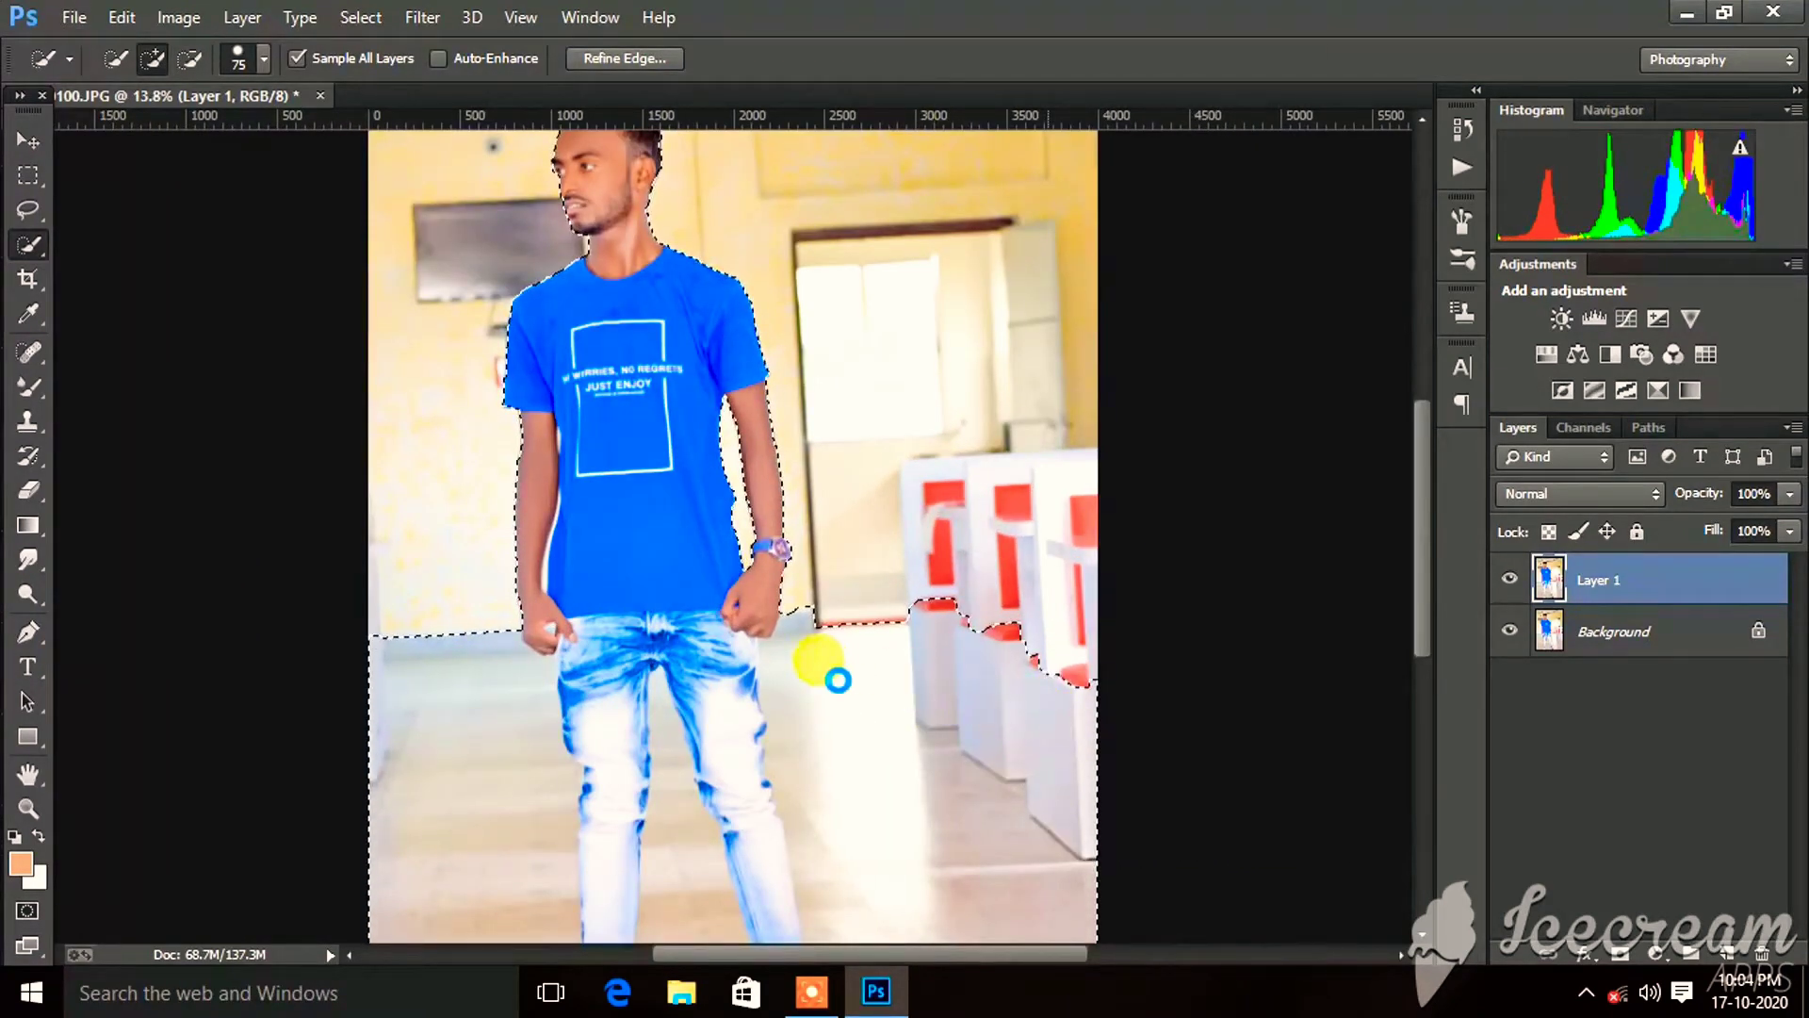
pyautogui.scroll(-1, 719, 383)
pyautogui.scroll(2, 686, 384)
pyautogui.scroll(3, 598, 477)
pyautogui.scroll(2, 643, 514)
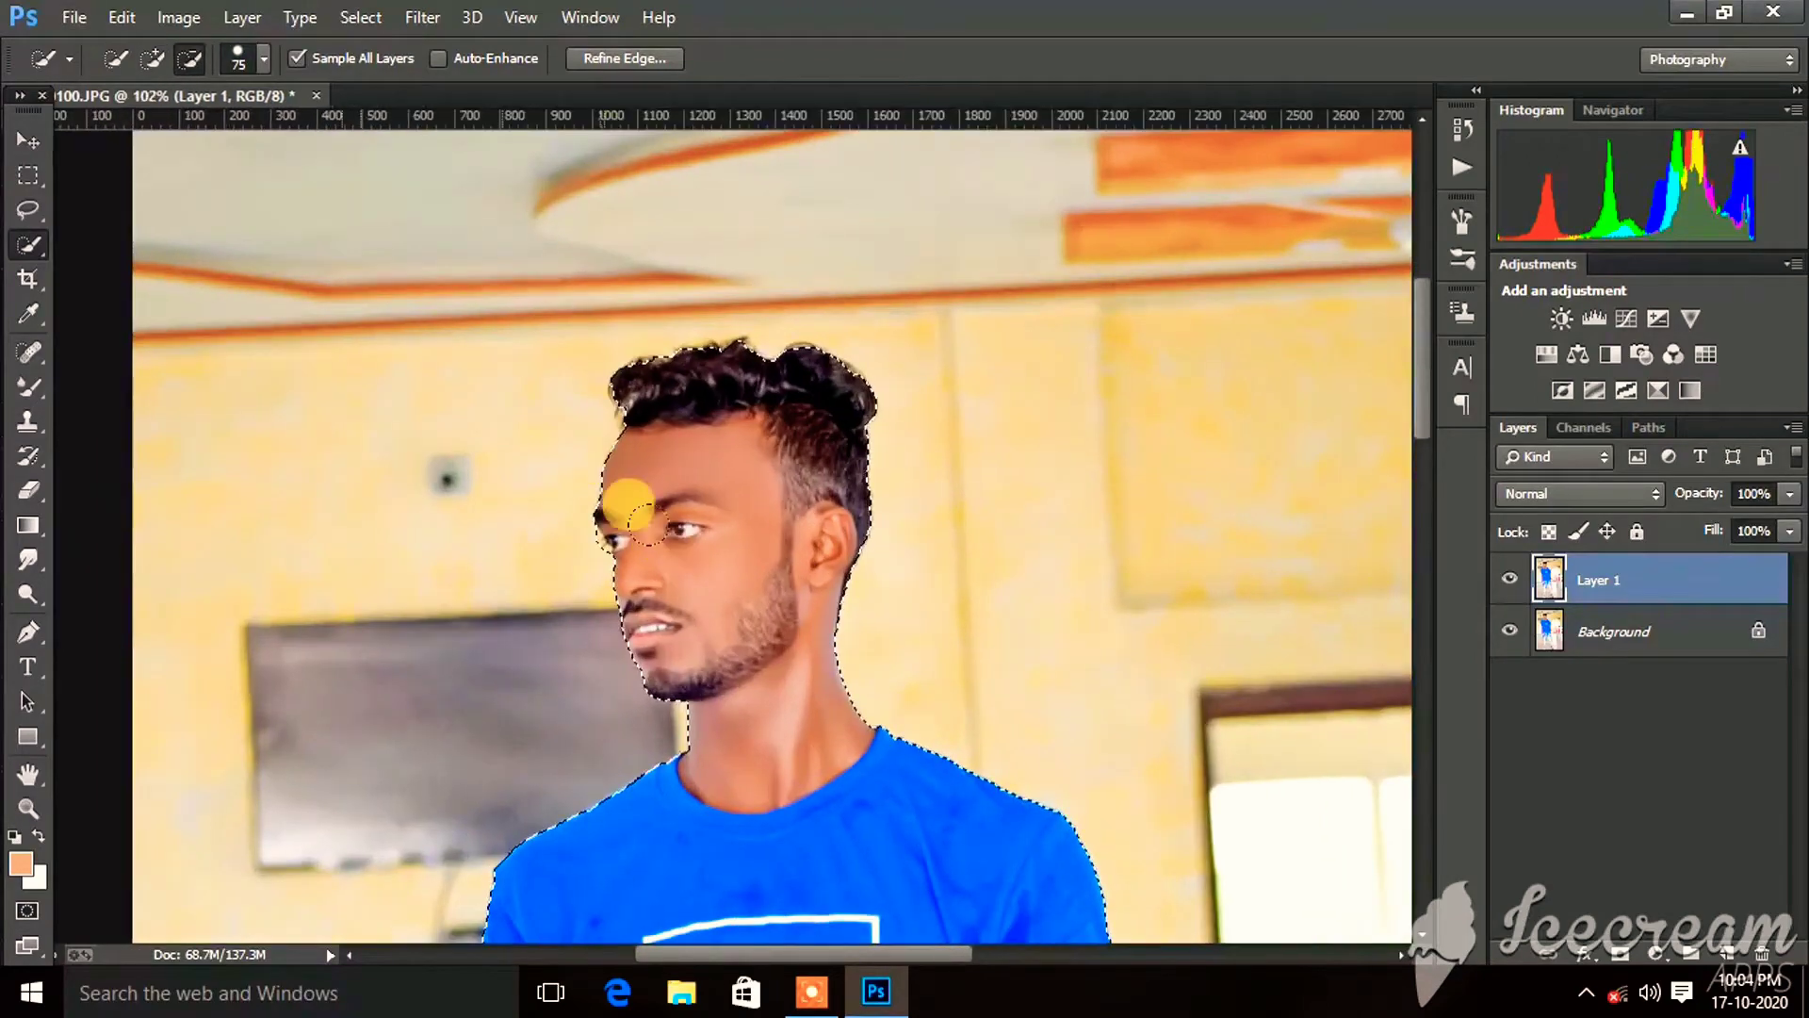
pyautogui.scroll(2, 644, 514)
pyautogui.scroll(-3, 631, 505)
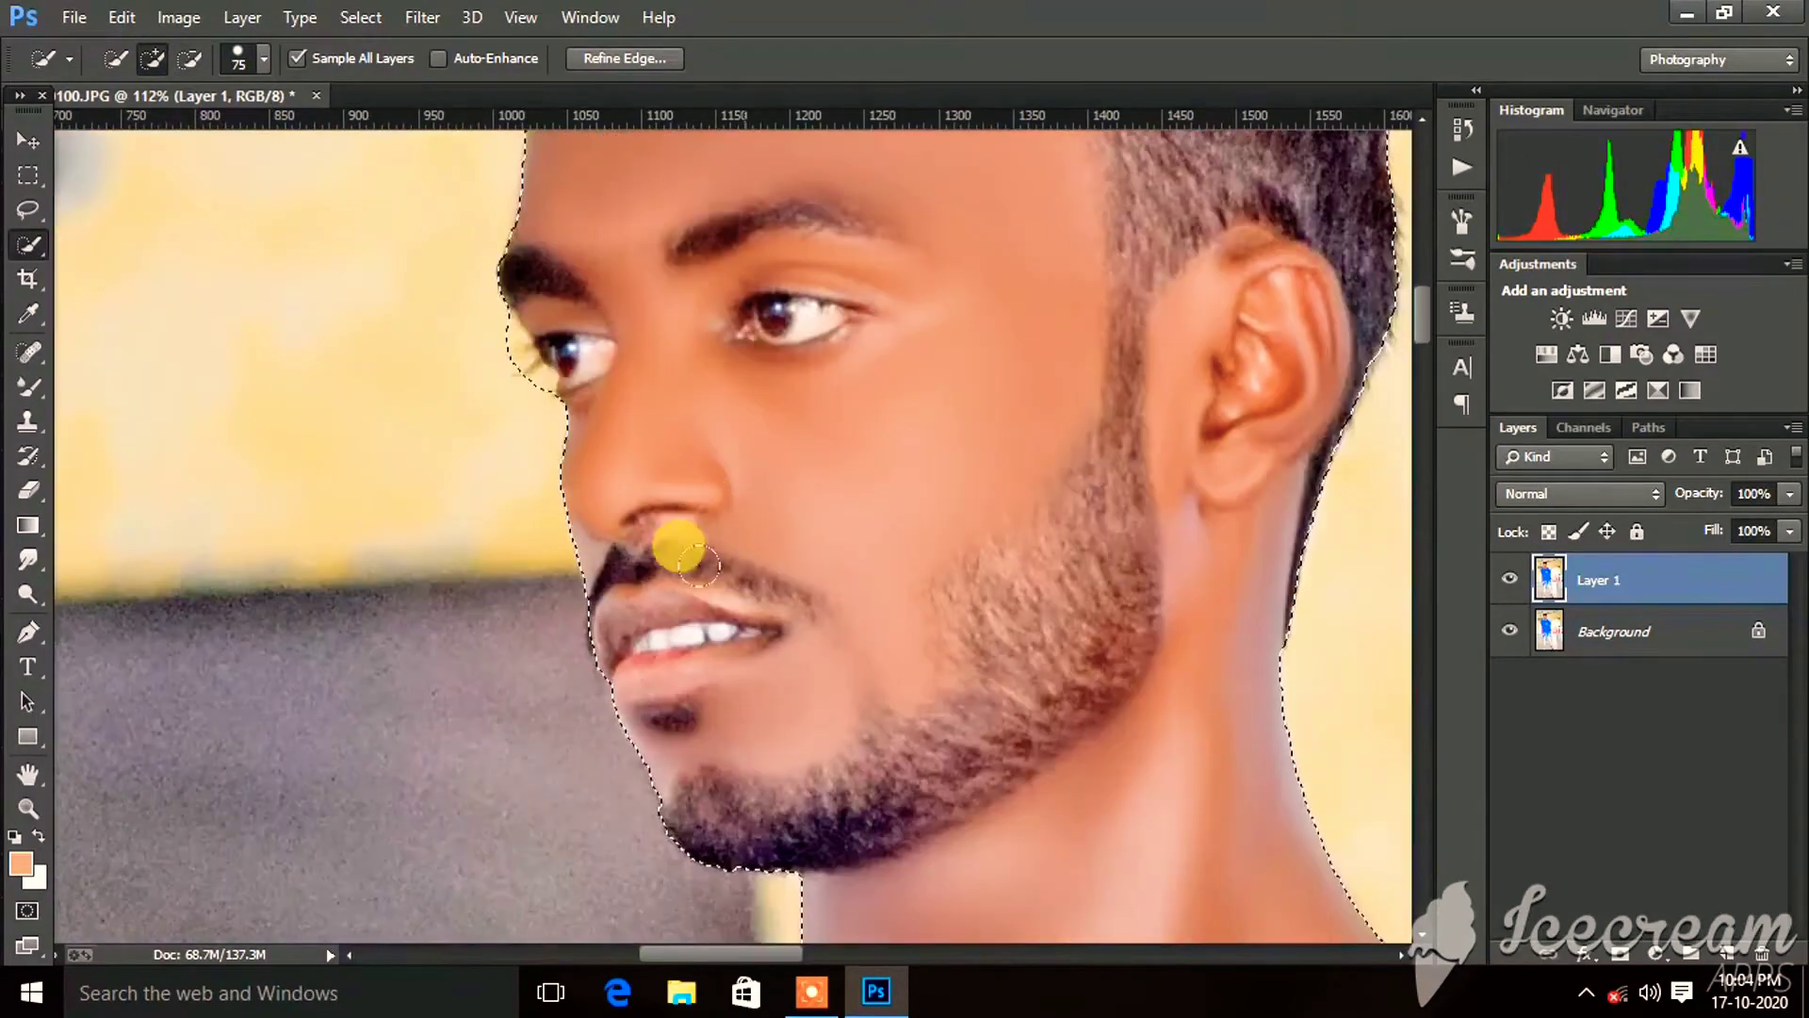
pyautogui.moveTo(698, 567)
pyautogui.mouseDown()
pyautogui.moveTo(619, 638)
pyautogui.moveTo(669, 661)
pyautogui.moveTo(600, 597)
pyautogui.mouseUp()
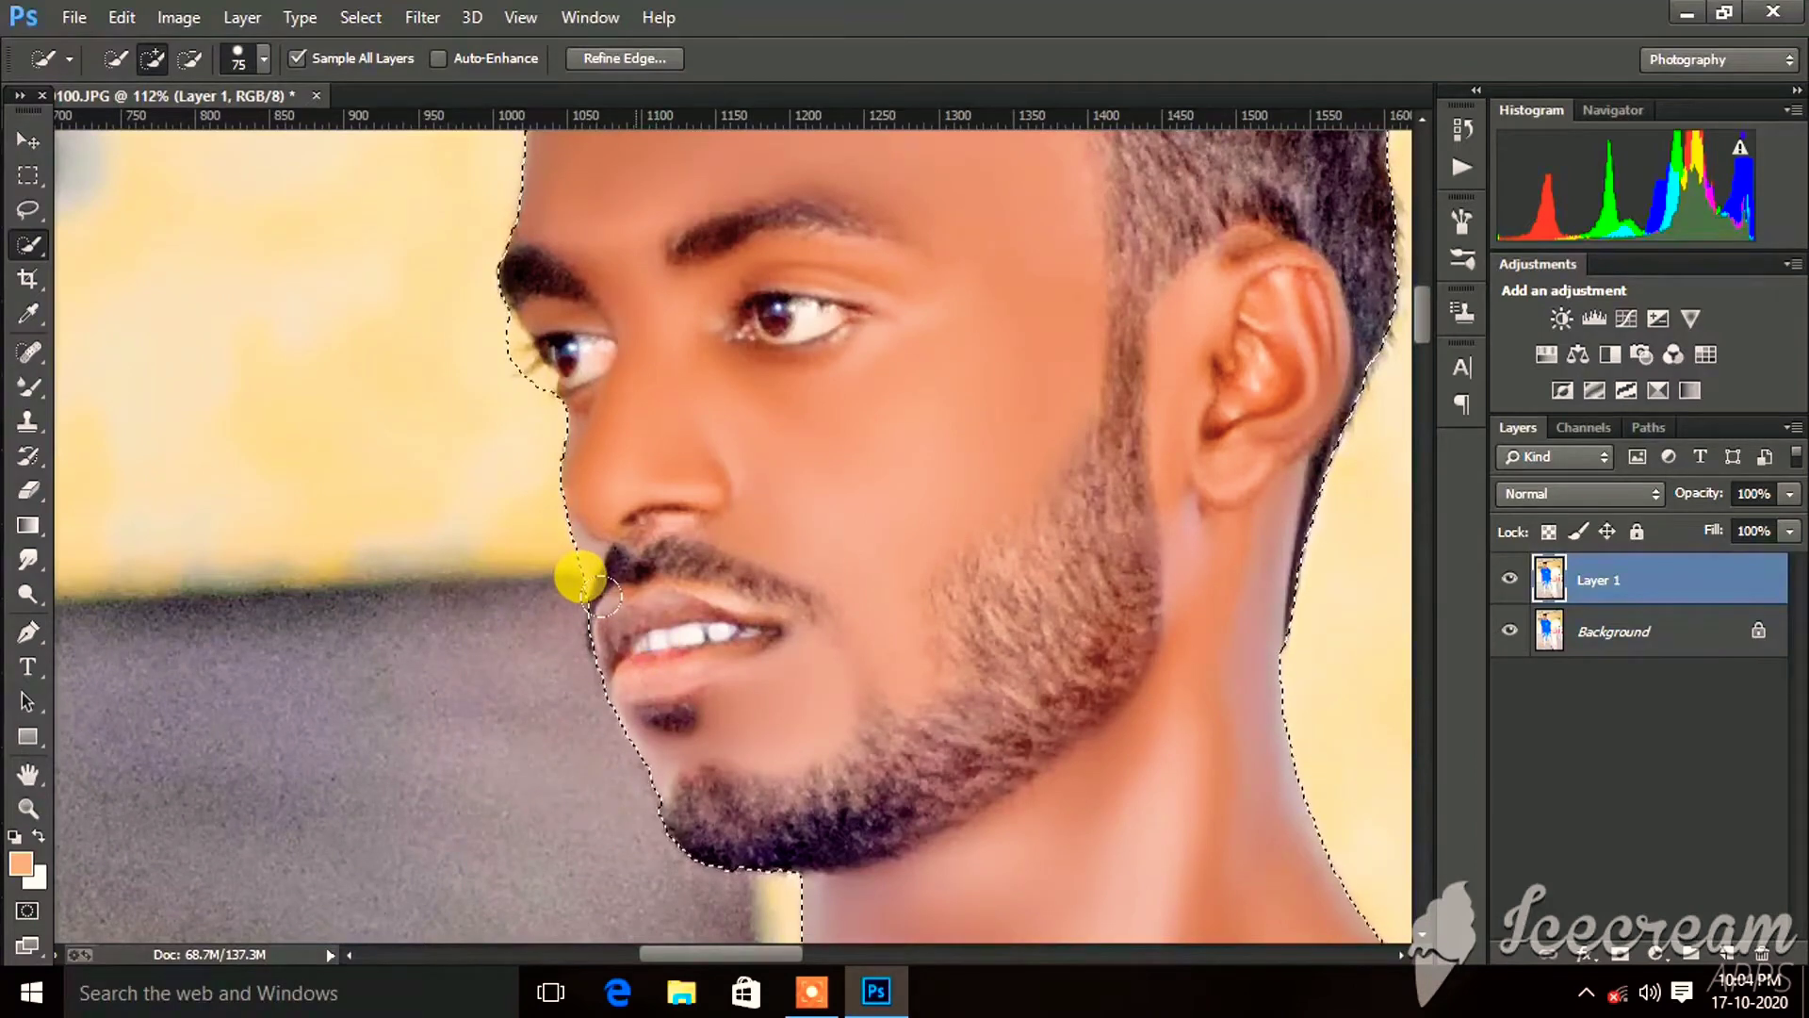
pyautogui.moveTo(603, 595); pyautogui.dragTo(650, 596)
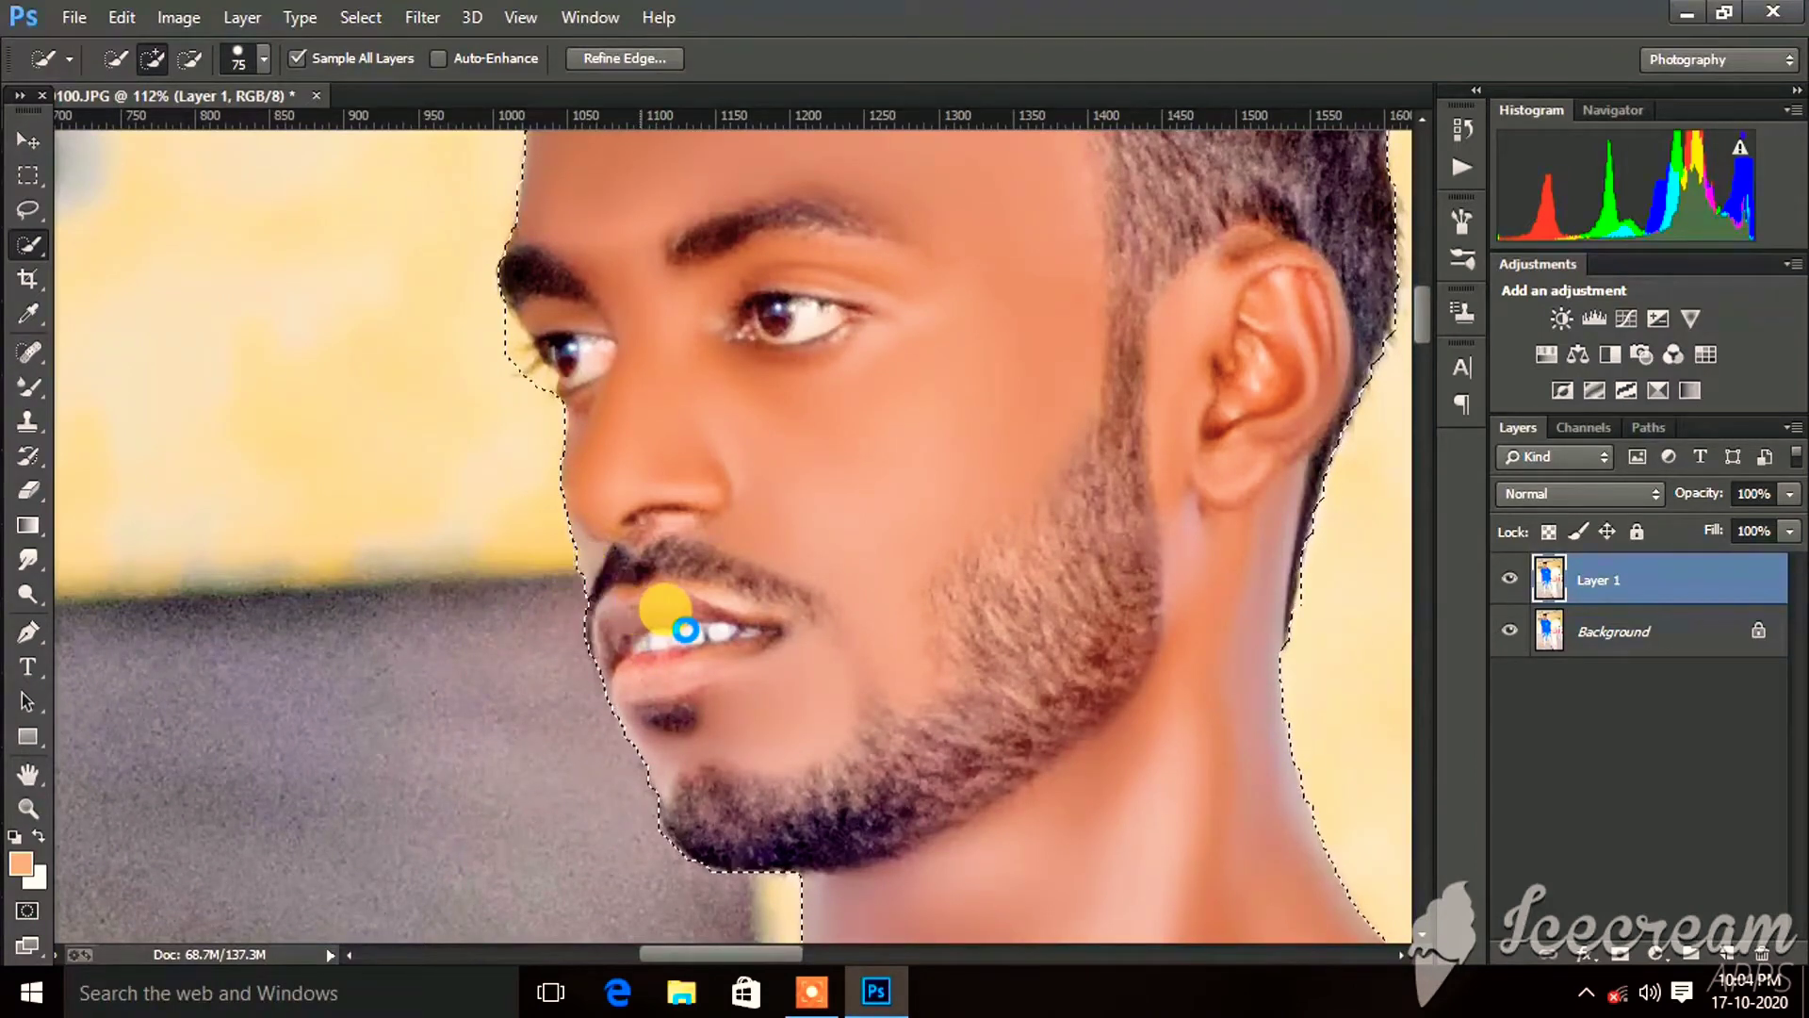
pyautogui.keyDown('alt'); pyautogui.scroll(-5, 650, 594); pyautogui.keyUp('alt')
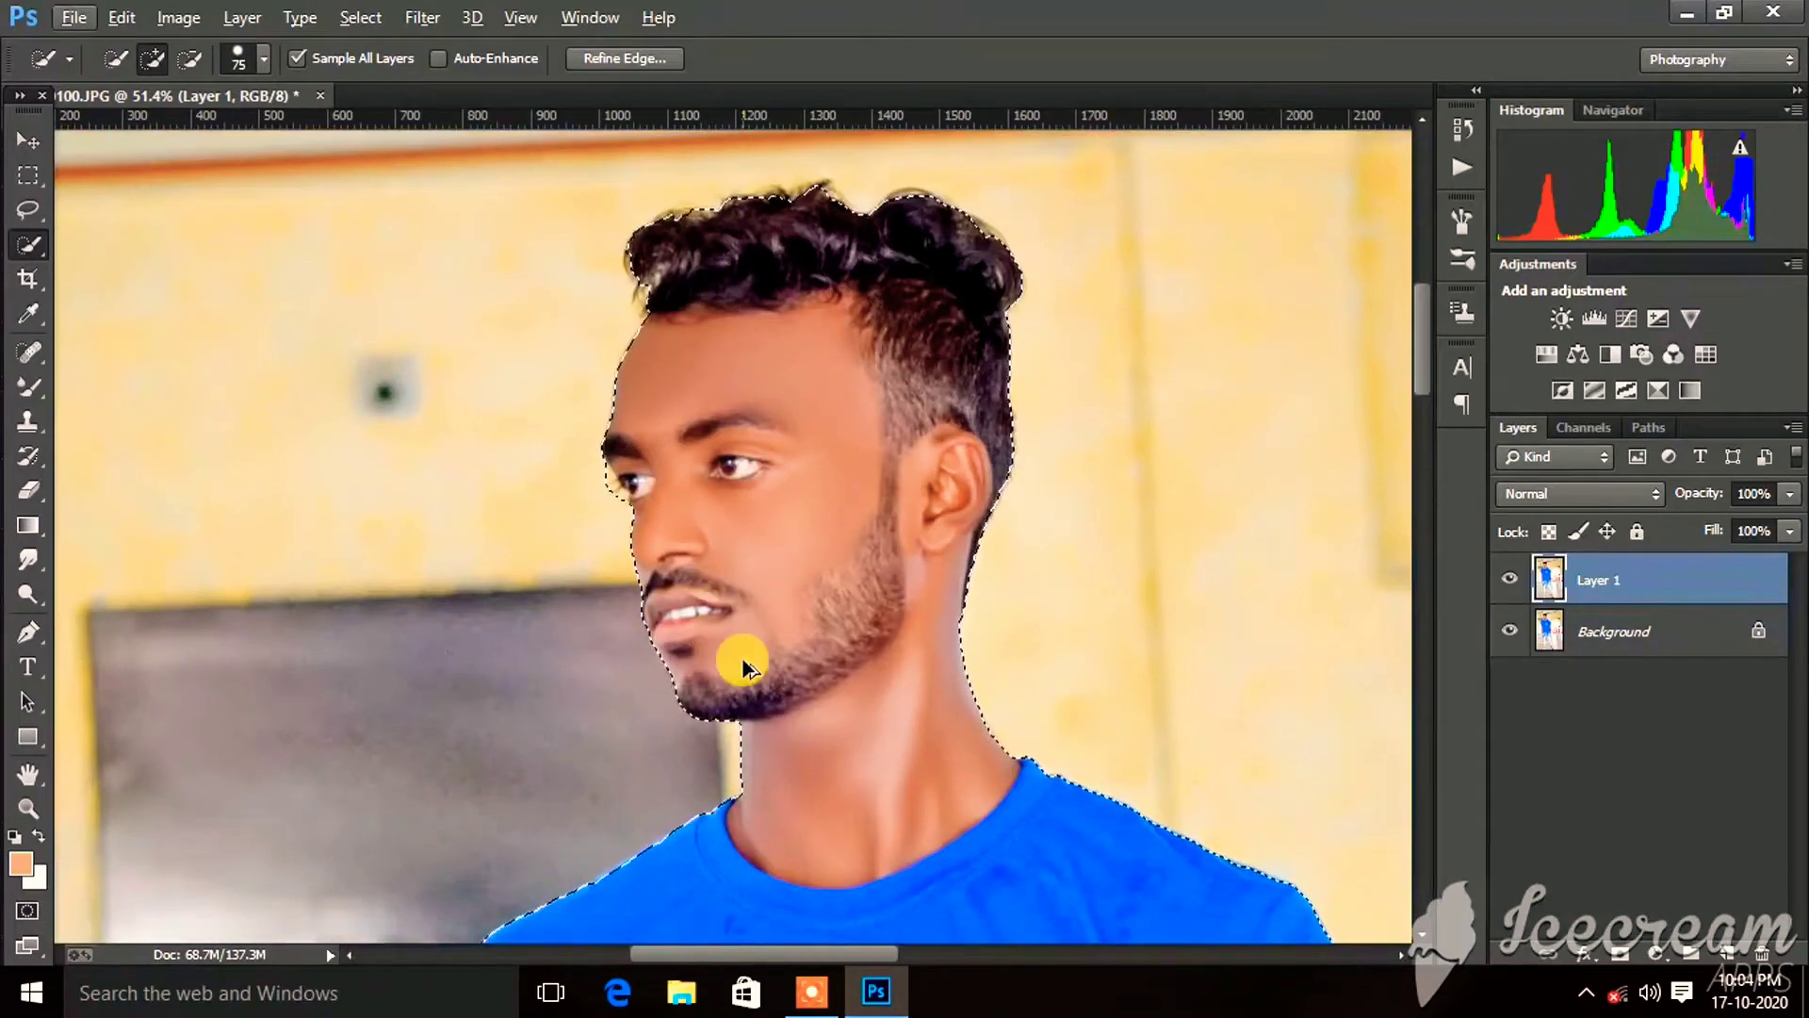
# Add the hairline area to the selection after briefly opening Refine Edge.
pyautogui.hotkey('ctrl', 'alt', 'r')
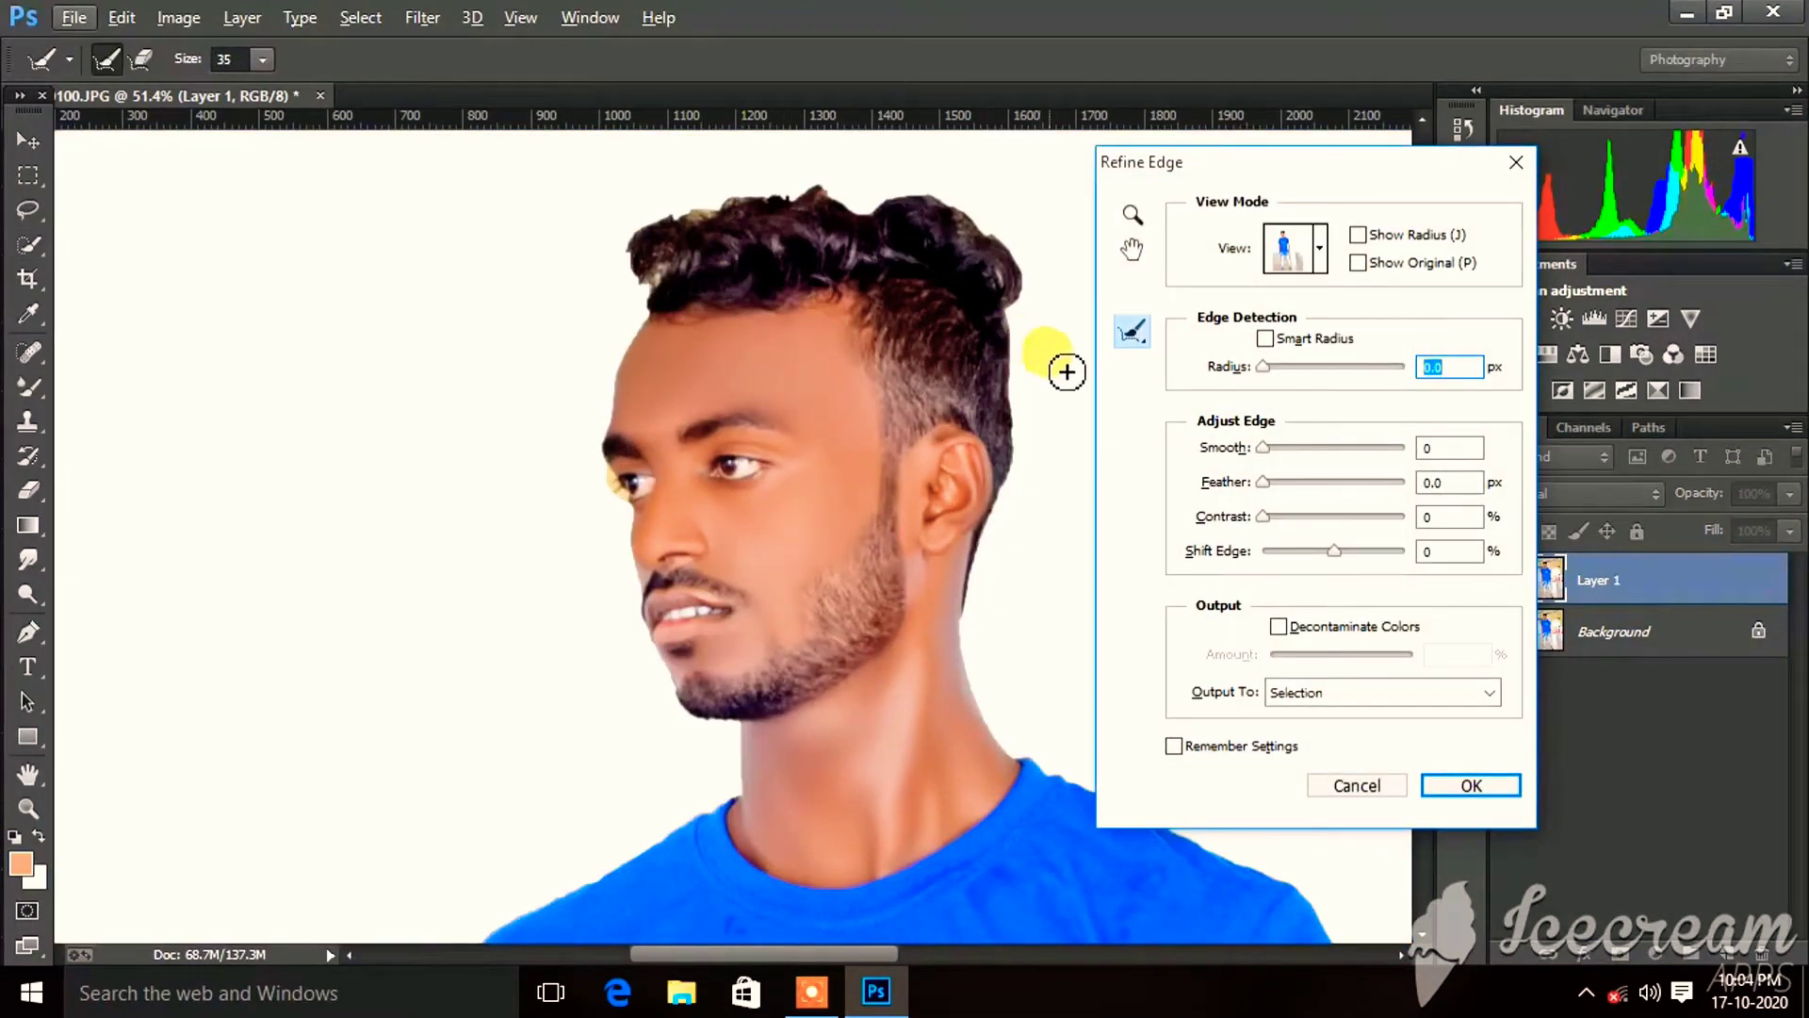
pyautogui.click(1371, 778)
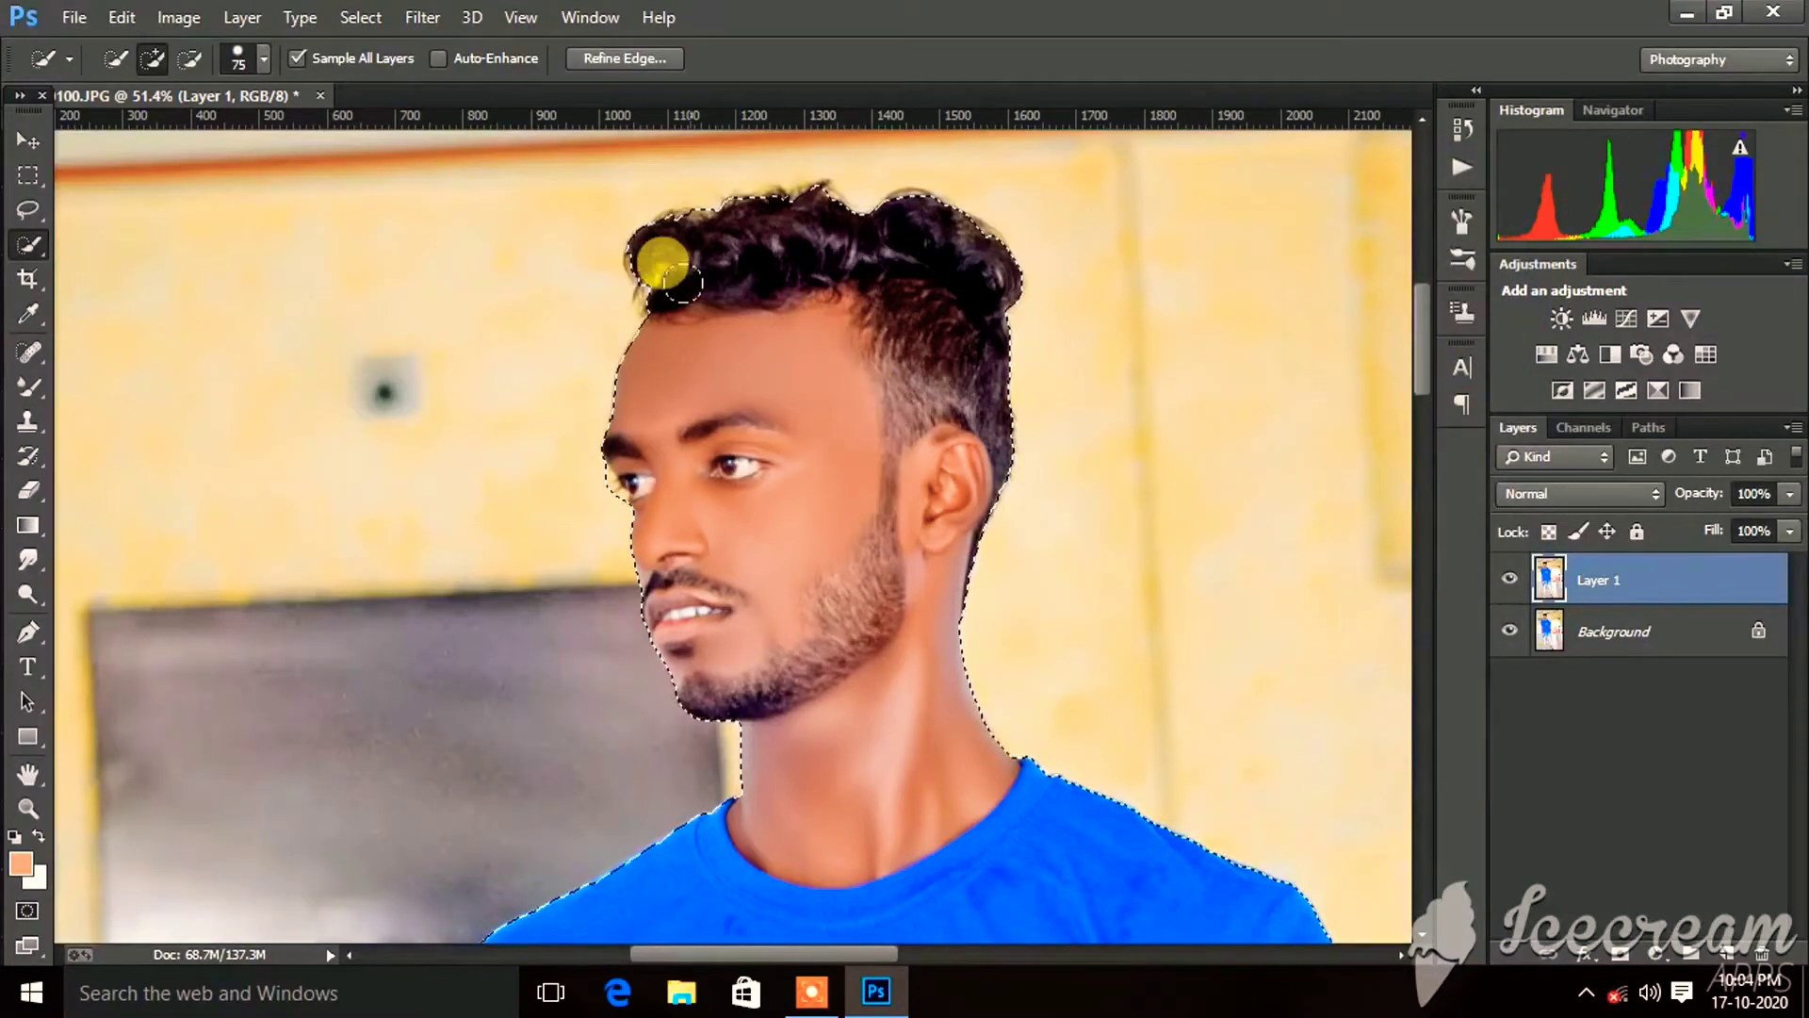
pyautogui.click(657, 272)
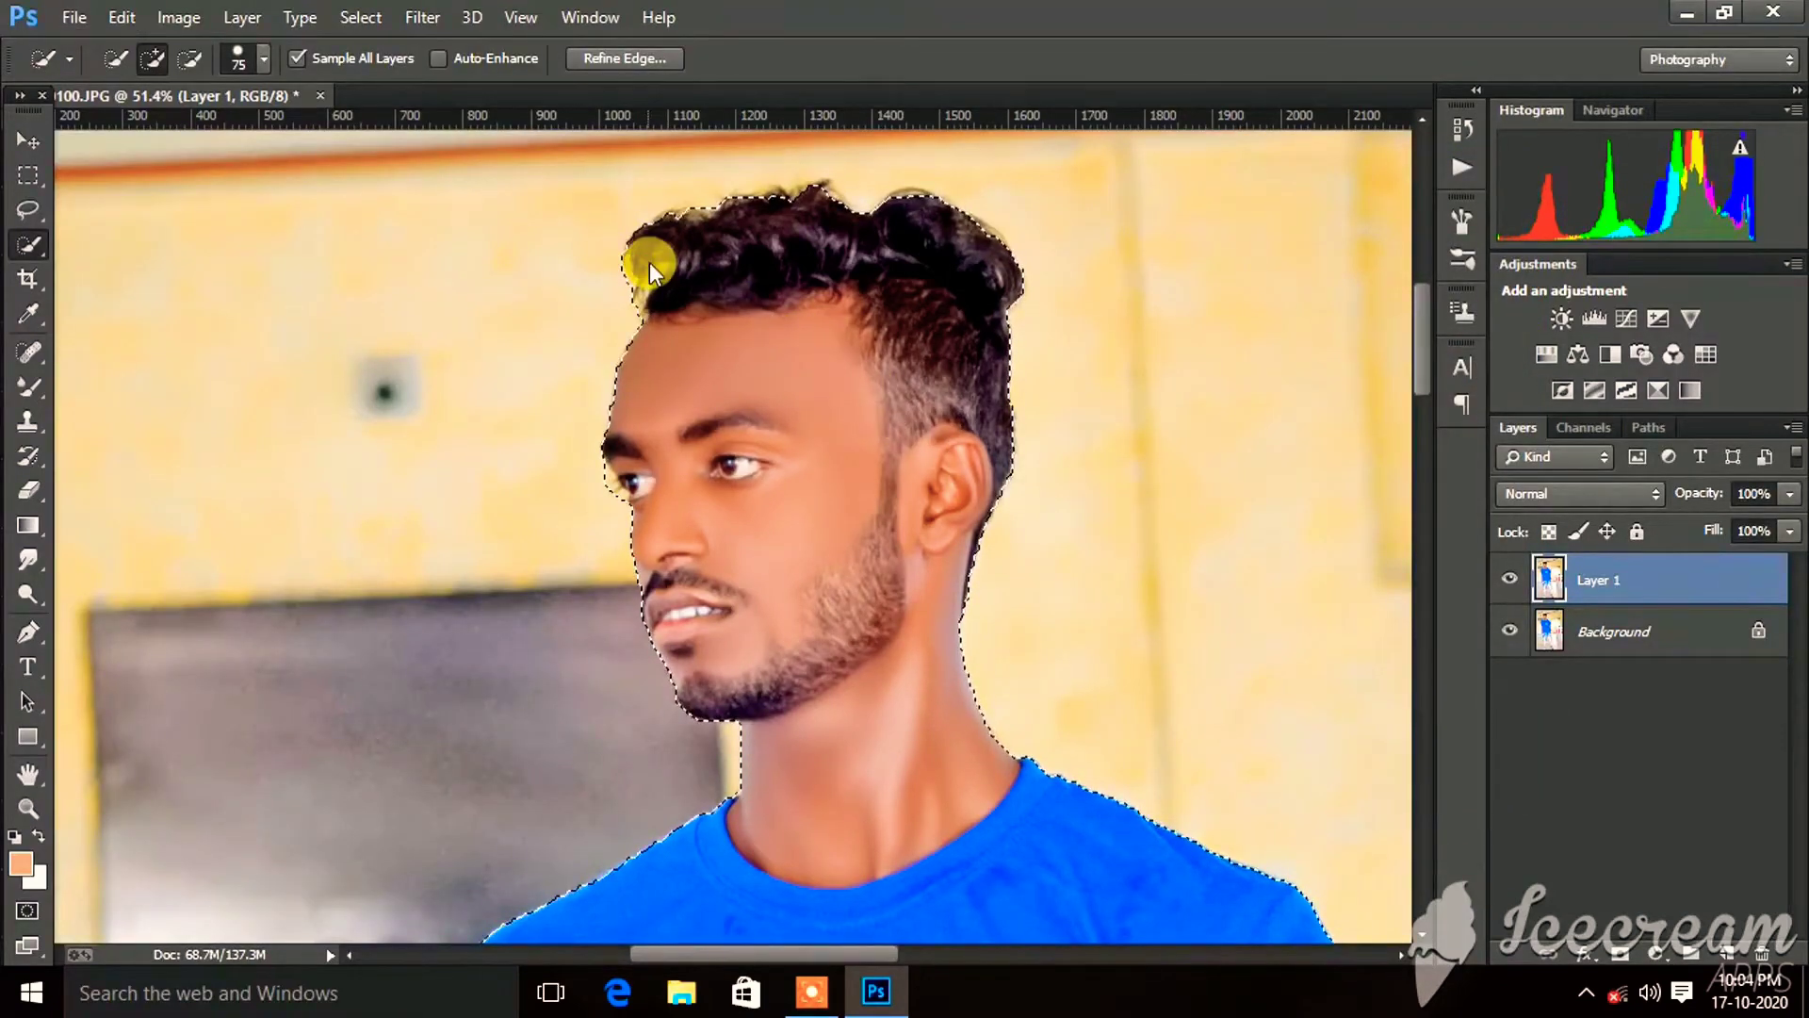
# Refine the hair edge with a 52 px Refine Radius brush over top and back, then apply.
pyautogui.hotkey('ctrl', 'alt', 'r')
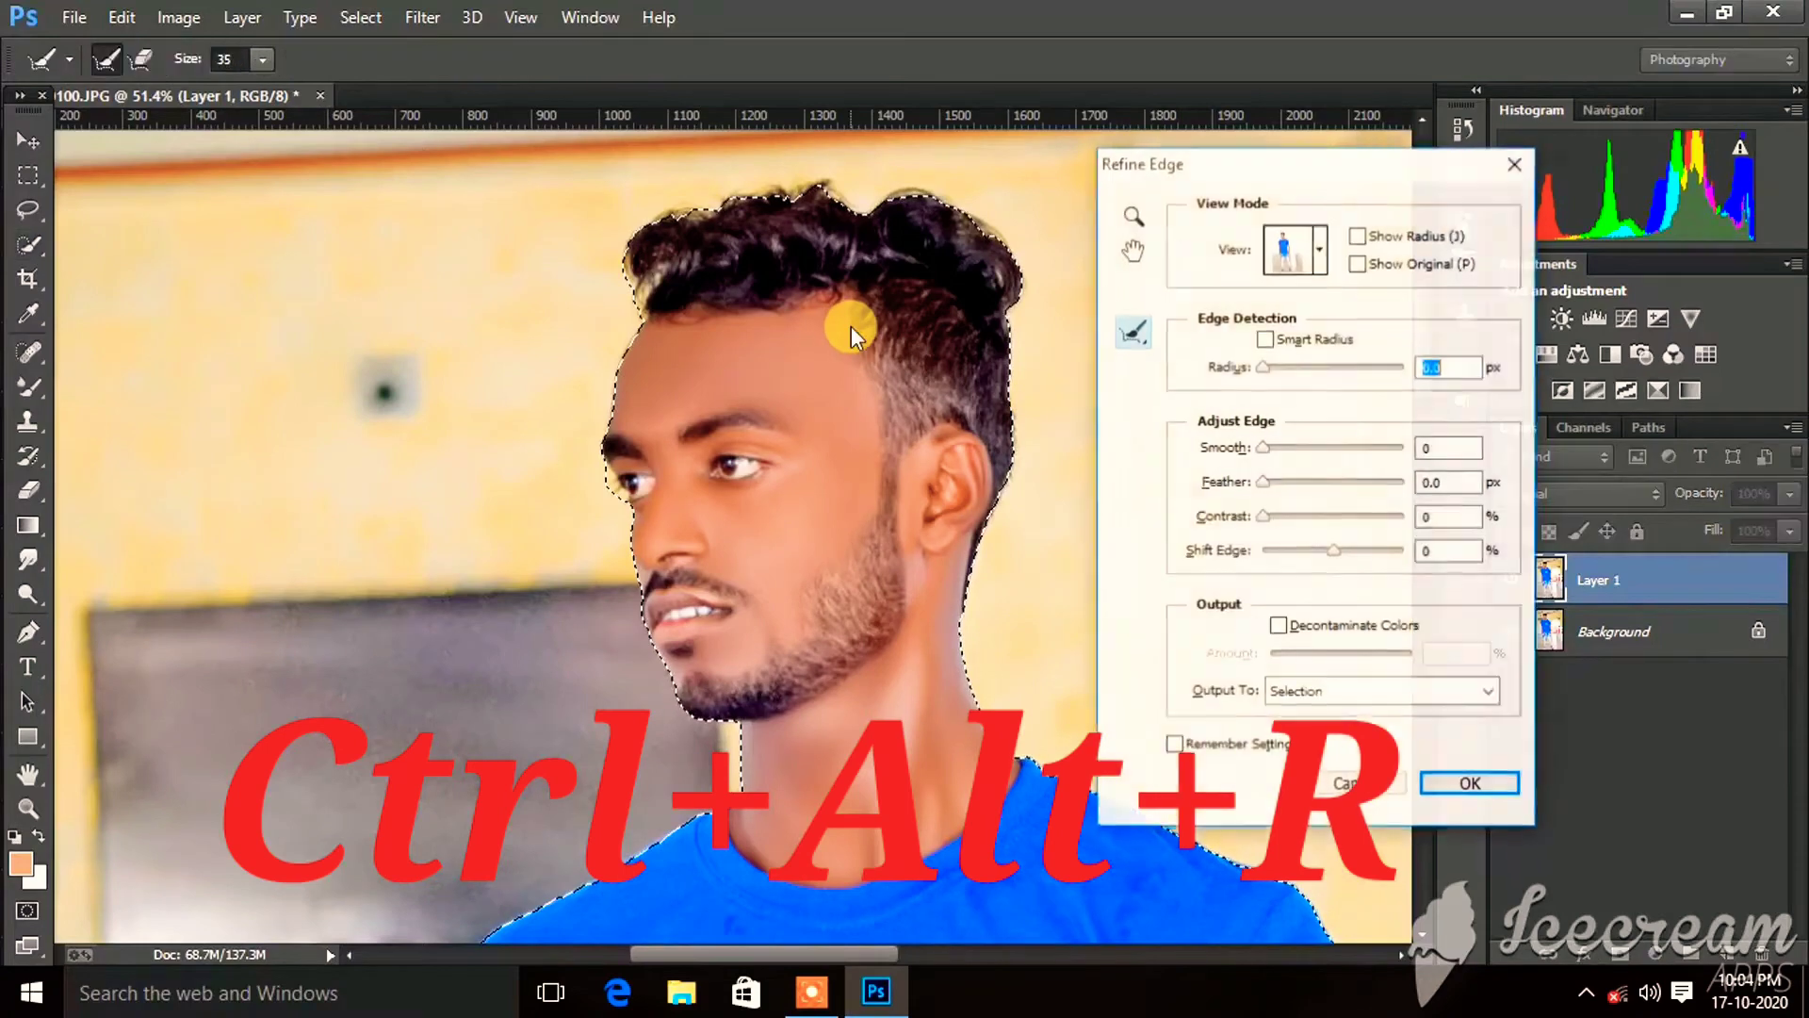
pyautogui.click(262, 60)
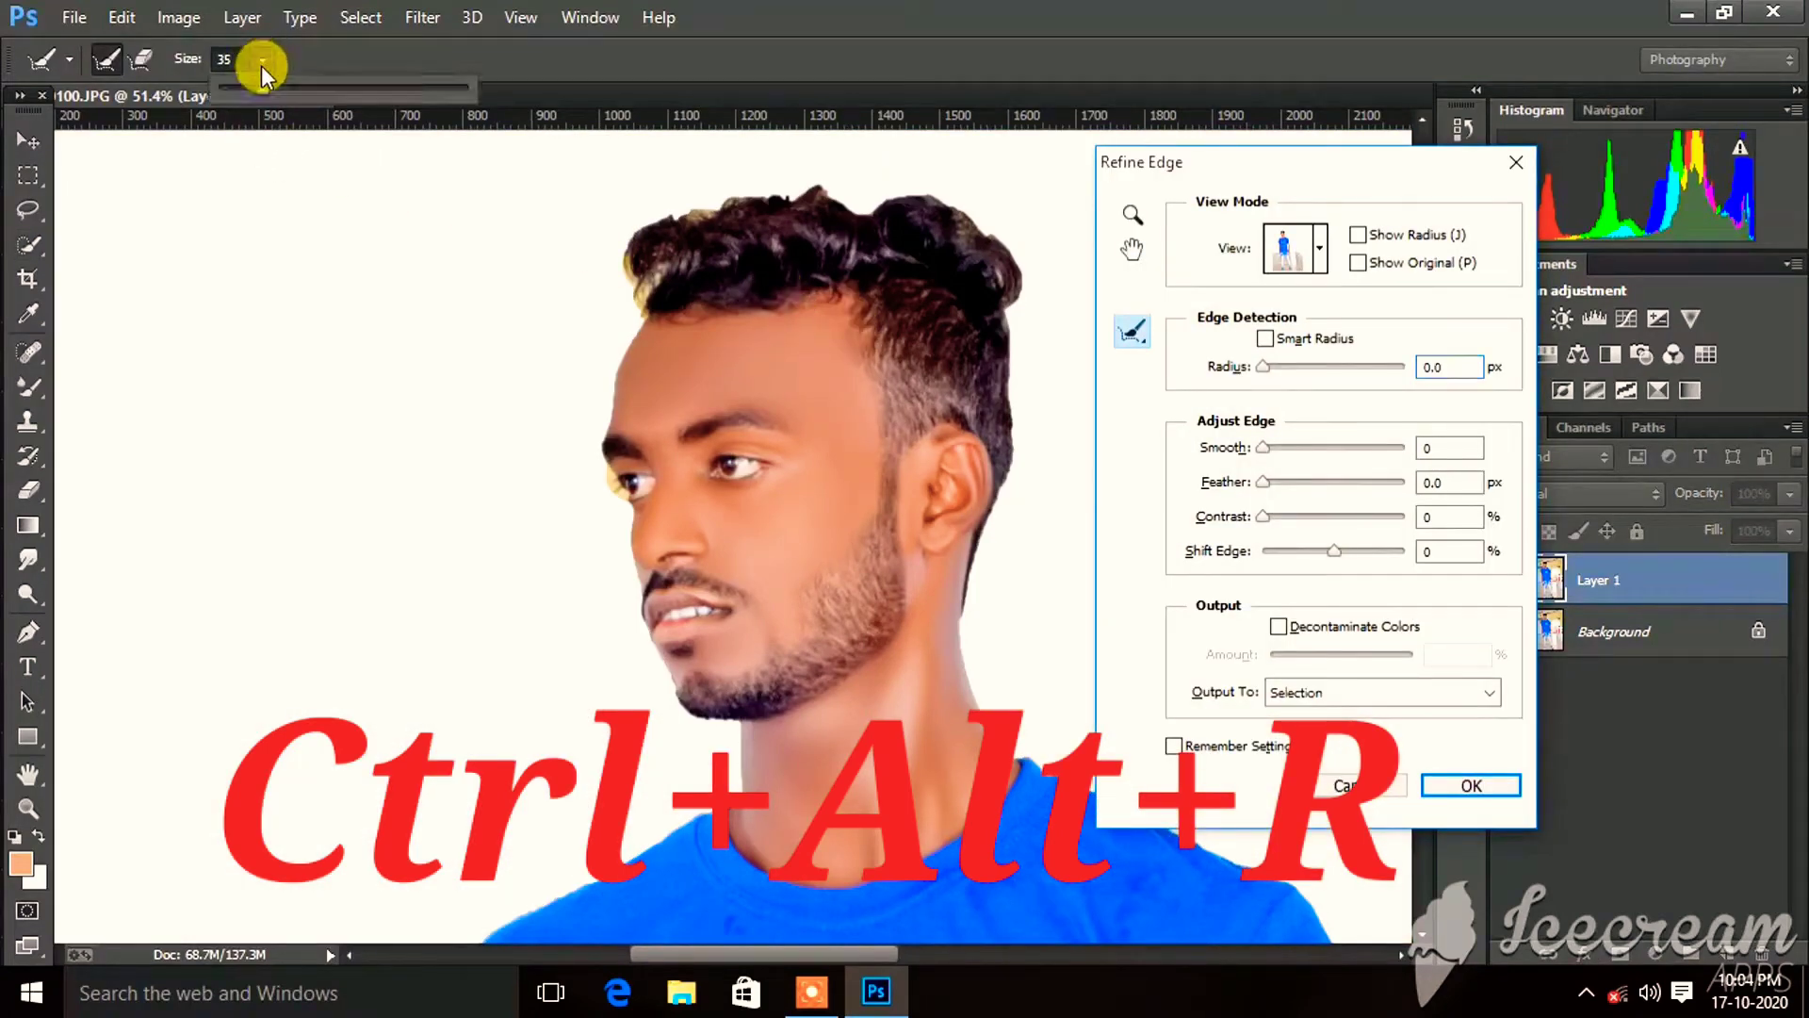
pyautogui.click(633, 302)
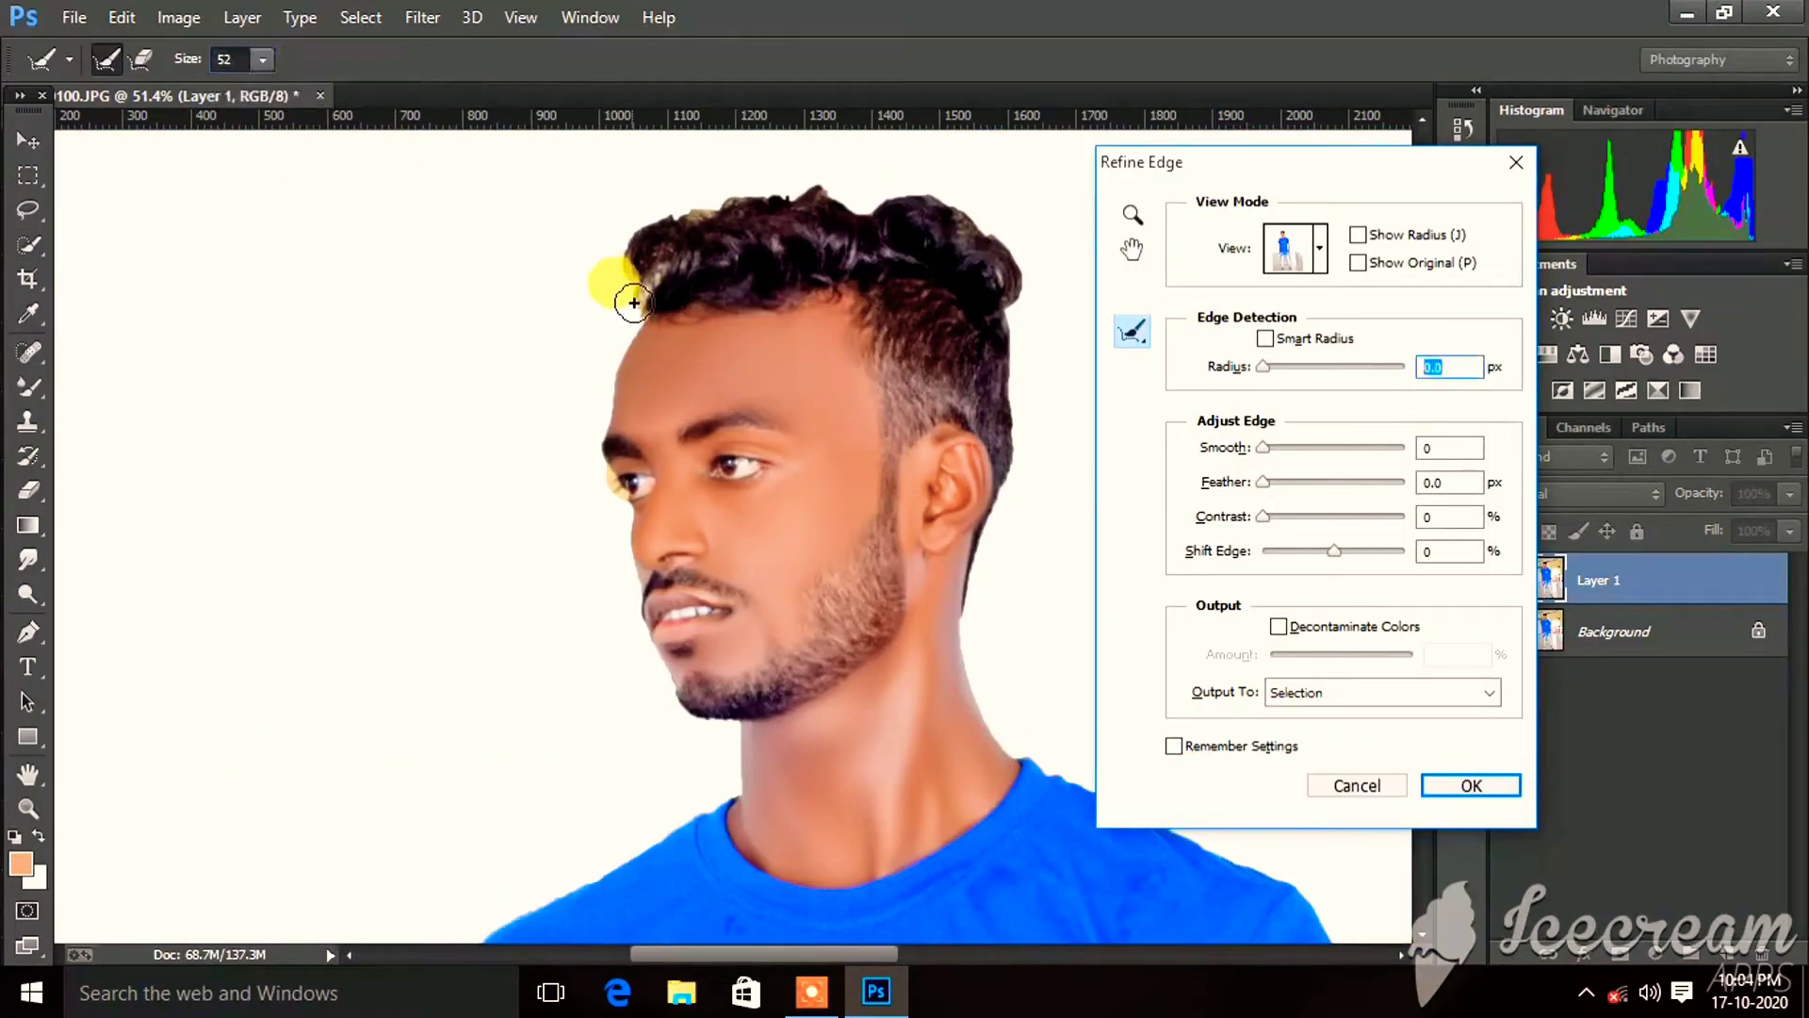
pyautogui.moveTo(646, 232)
pyautogui.mouseDown()
pyautogui.moveTo(960, 217)
pyautogui.moveTo(1018, 412)
pyautogui.mouseUp()
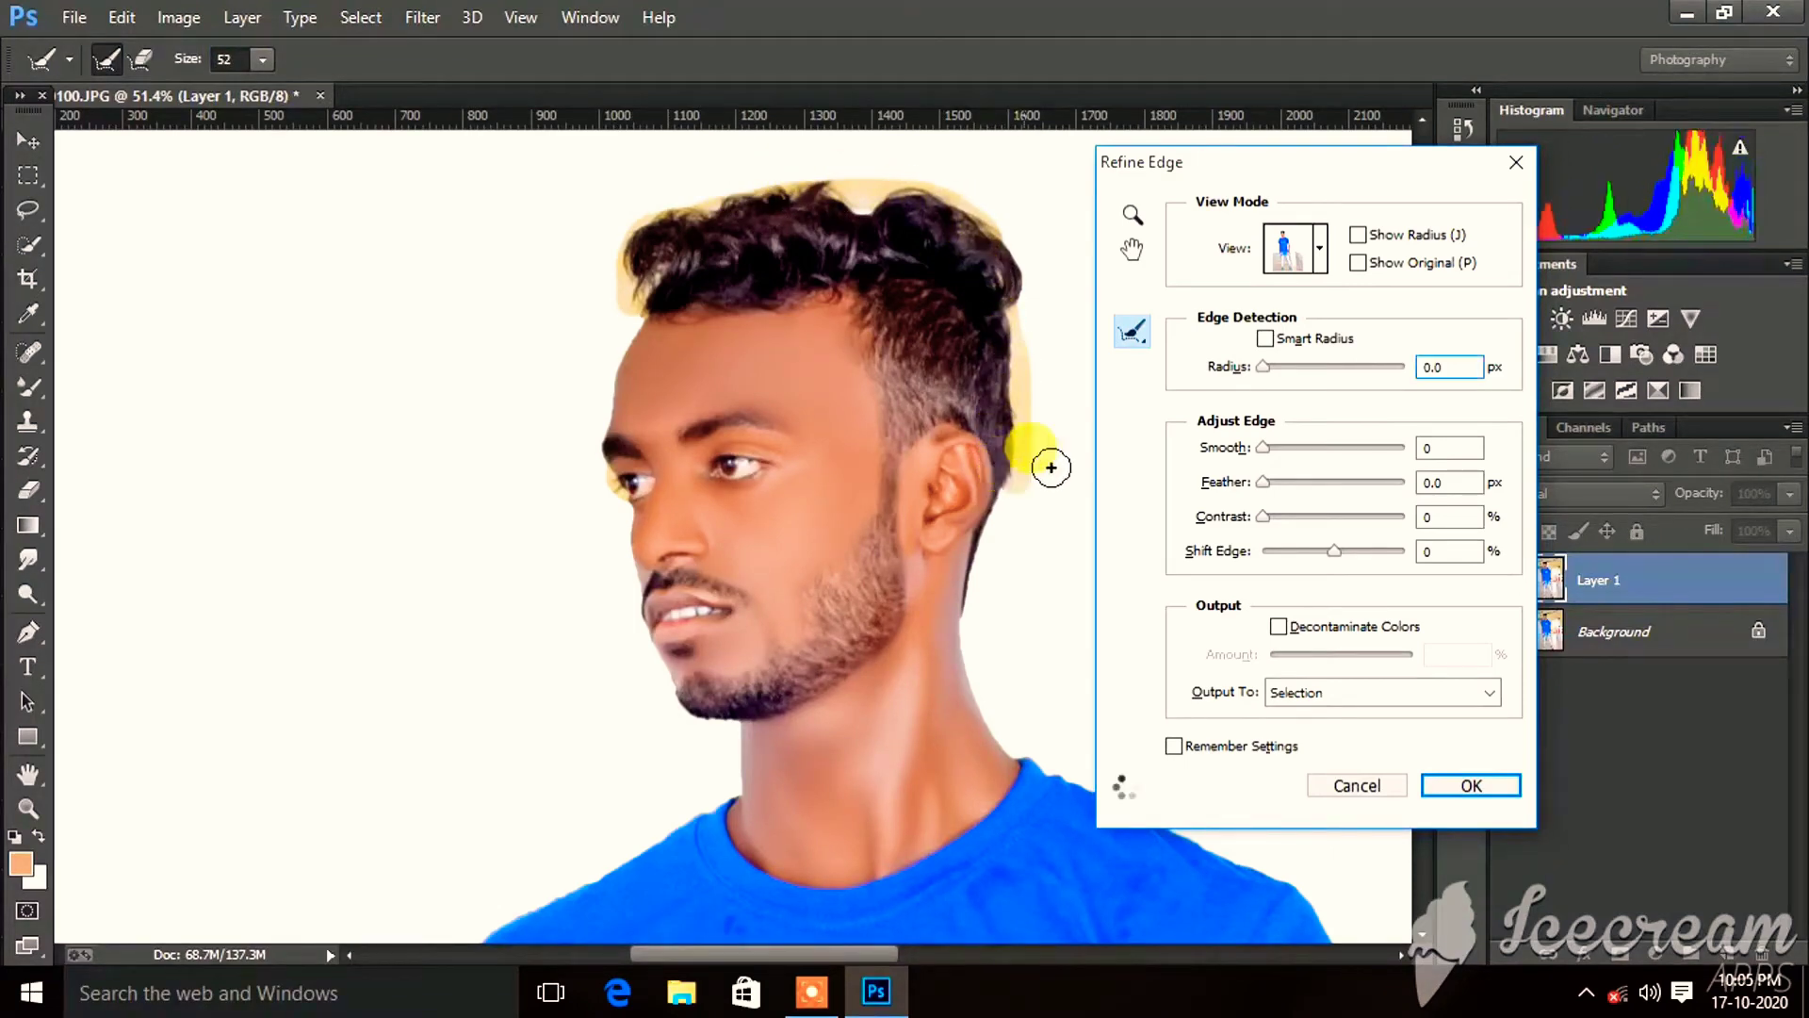
pyautogui.moveTo(1017, 481); pyautogui.dragTo(1069, 448)
pyautogui.click(1460, 773)
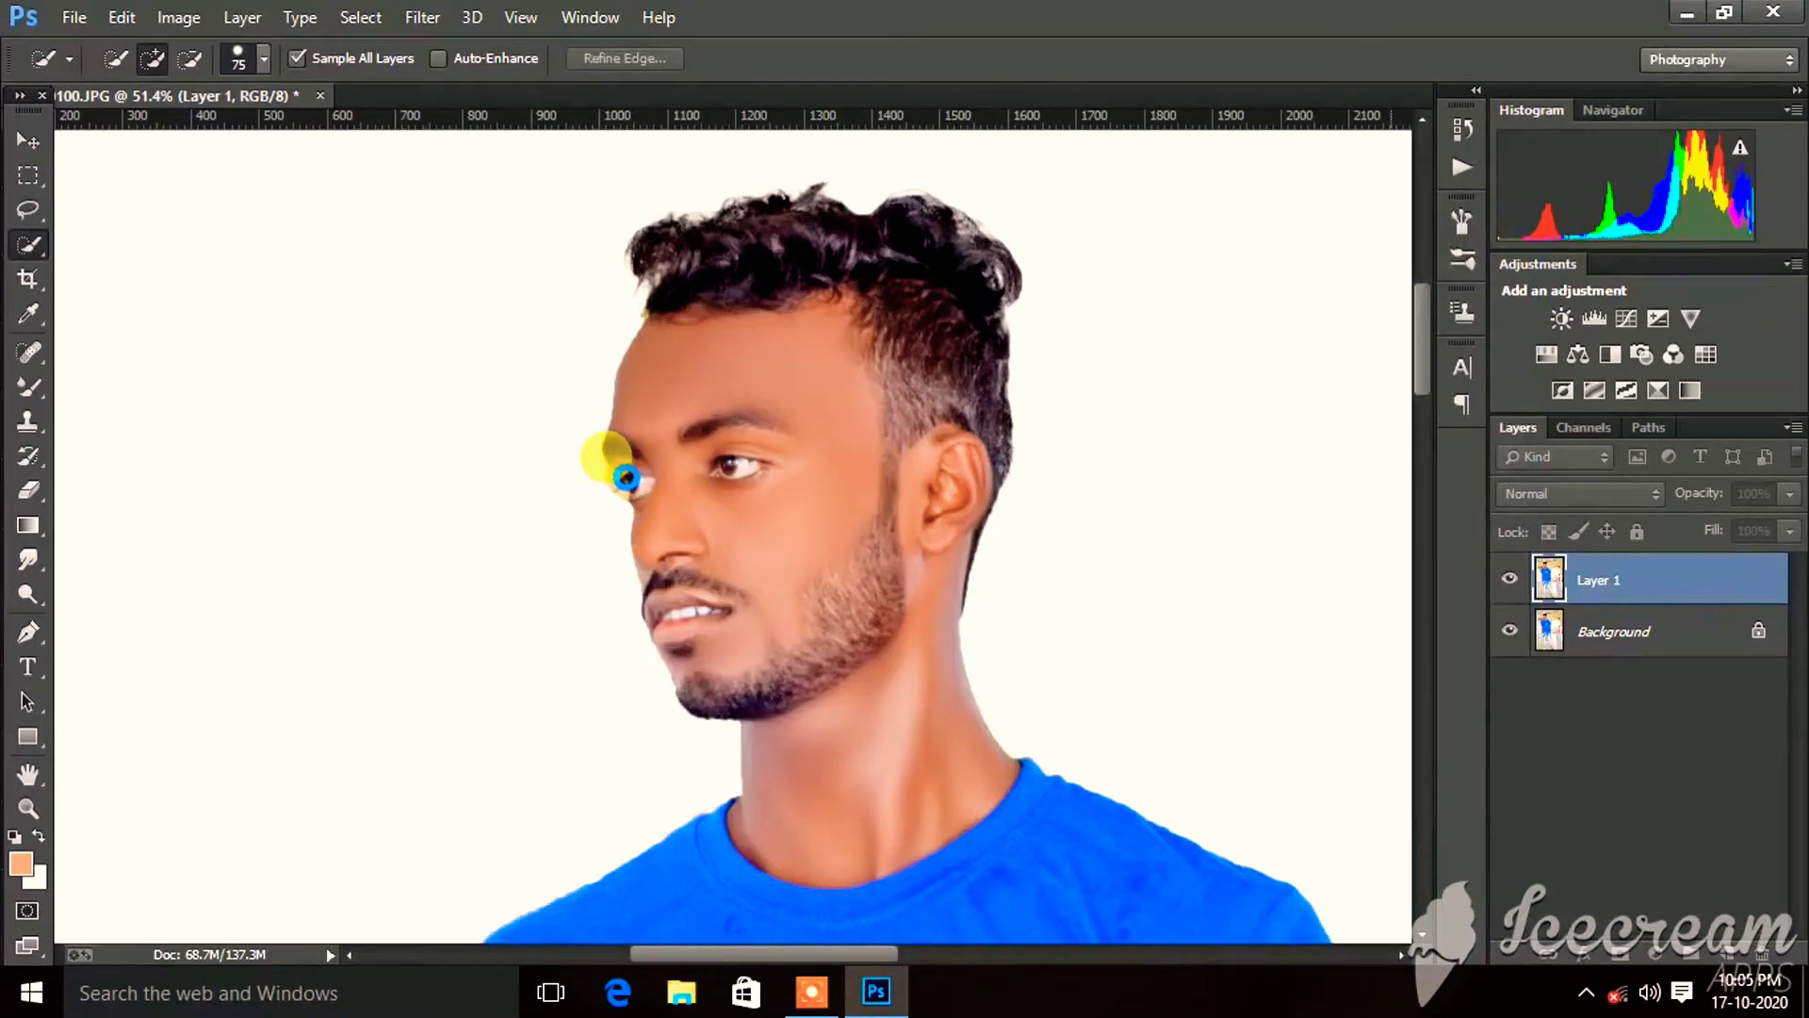
# Mask Layer 1 to the selection and hide the original Background layer.
pyautogui.scroll(2, 626, 477)
pyautogui.scroll(1, 606, 424)
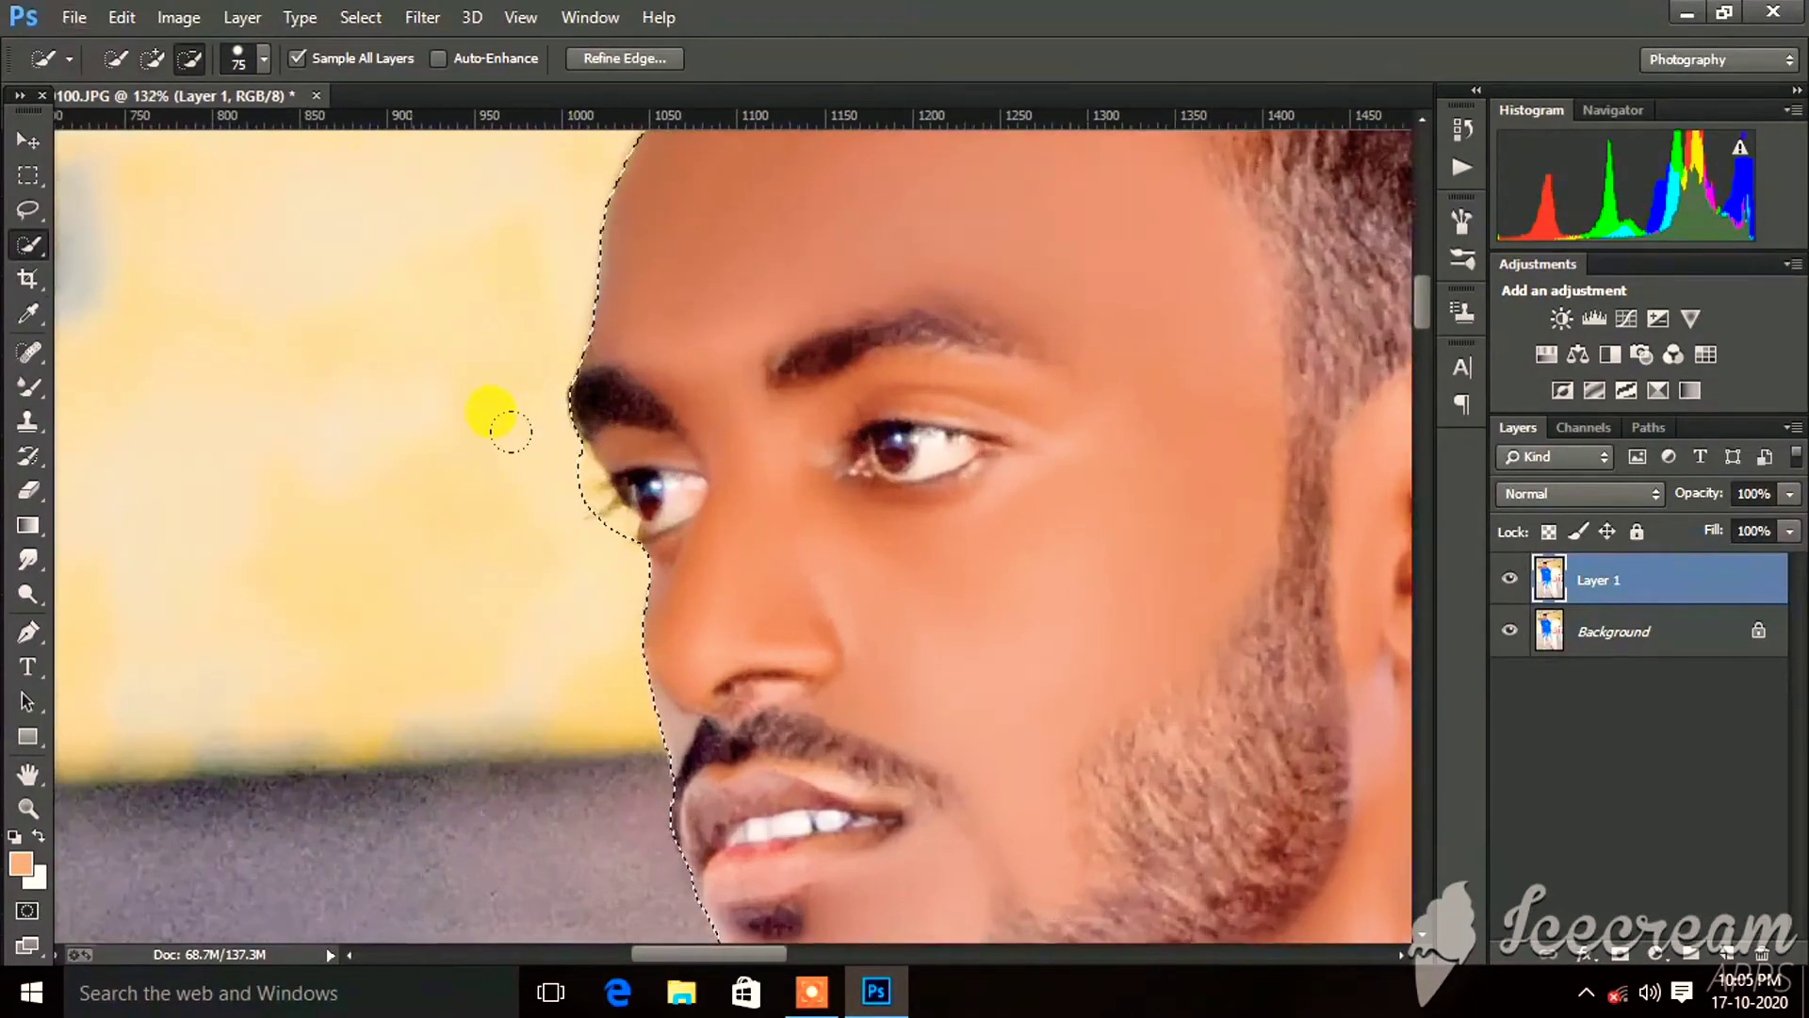
pyautogui.scroll(1, 489, 415)
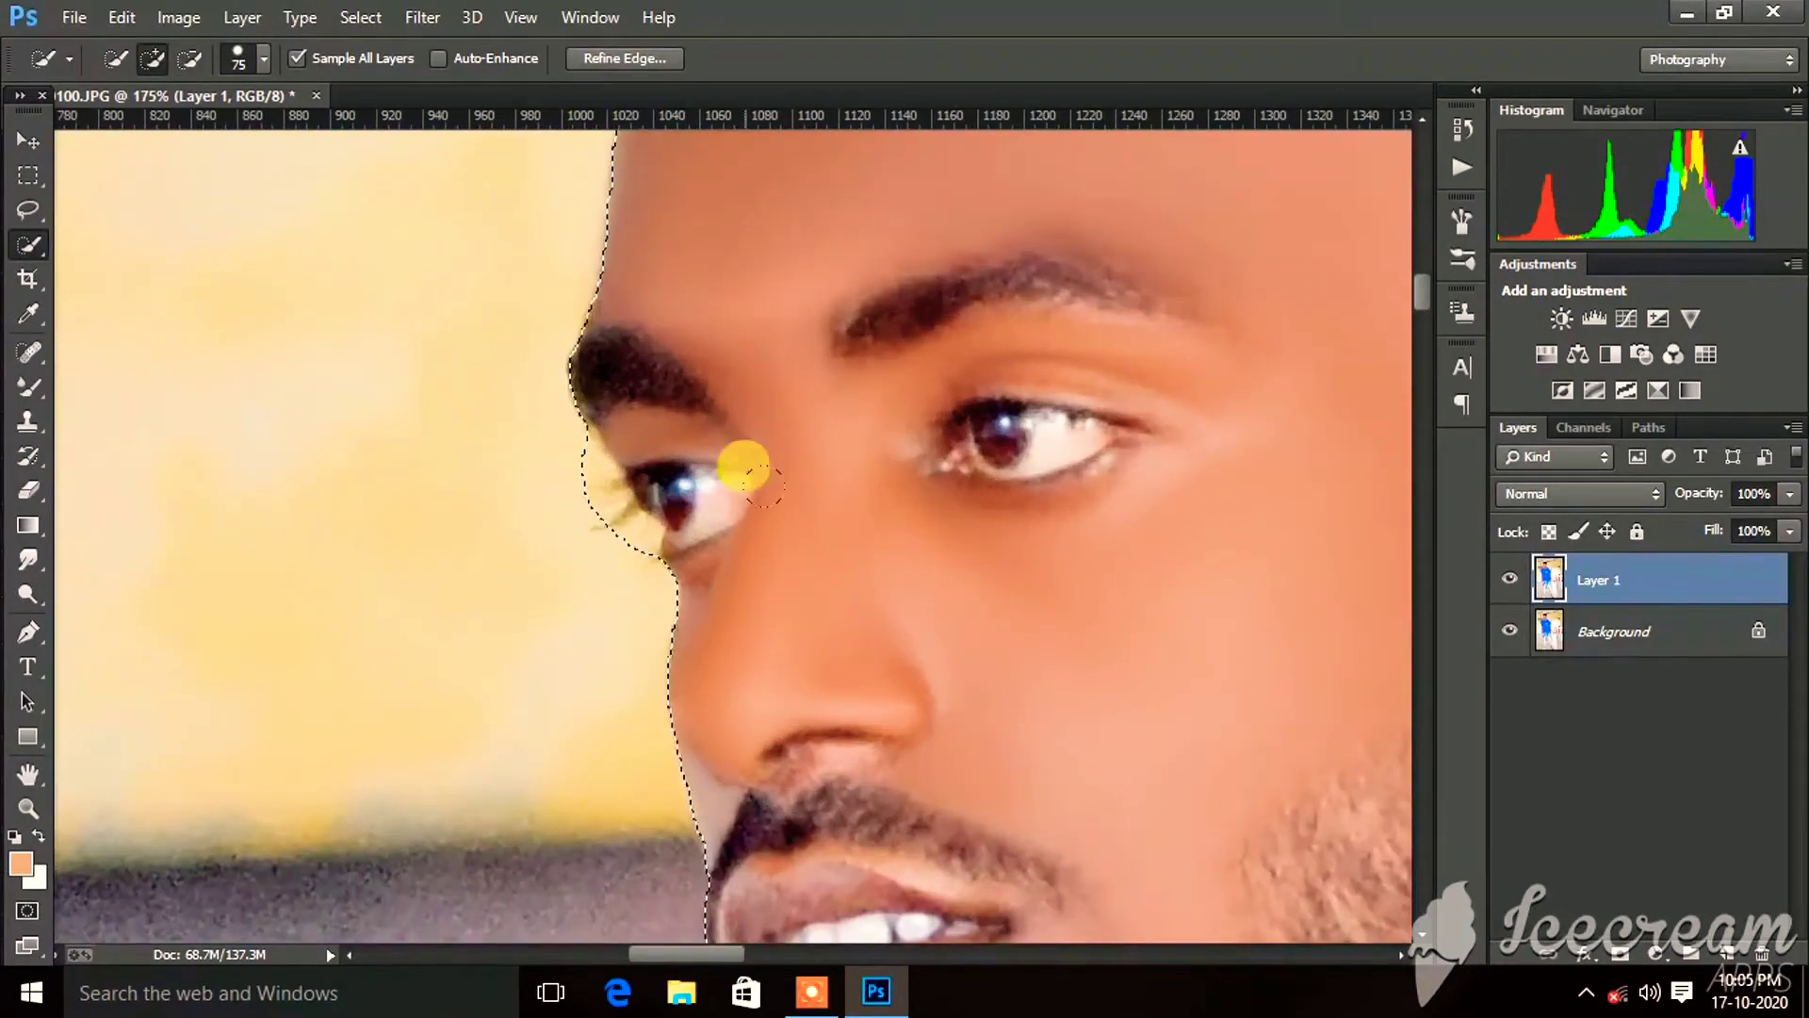
pyautogui.click(1621, 953)
pyautogui.click(1508, 633)
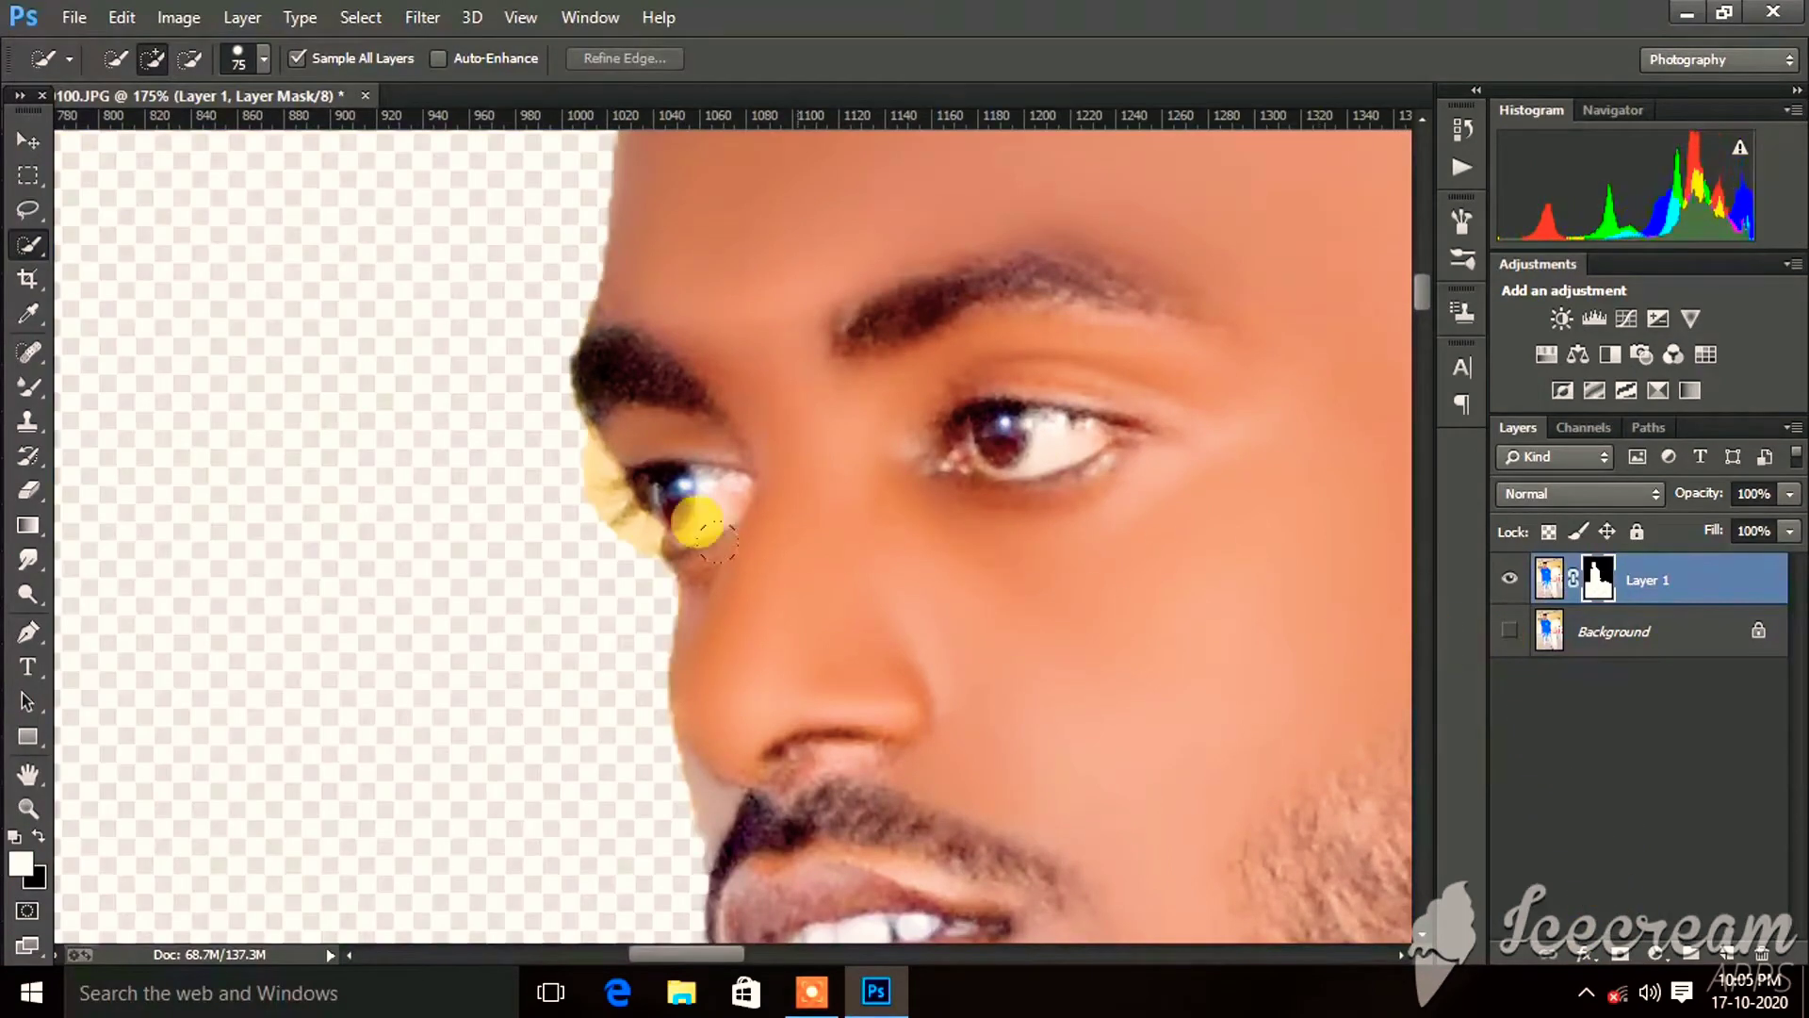
# Start a Pen path at the eye corner of the face profile.
pyautogui.click(28, 631)
pyautogui.scroll(3, 625, 566)
pyautogui.scroll(1, 679, 573)
pyautogui.scroll(1, 718, 565)
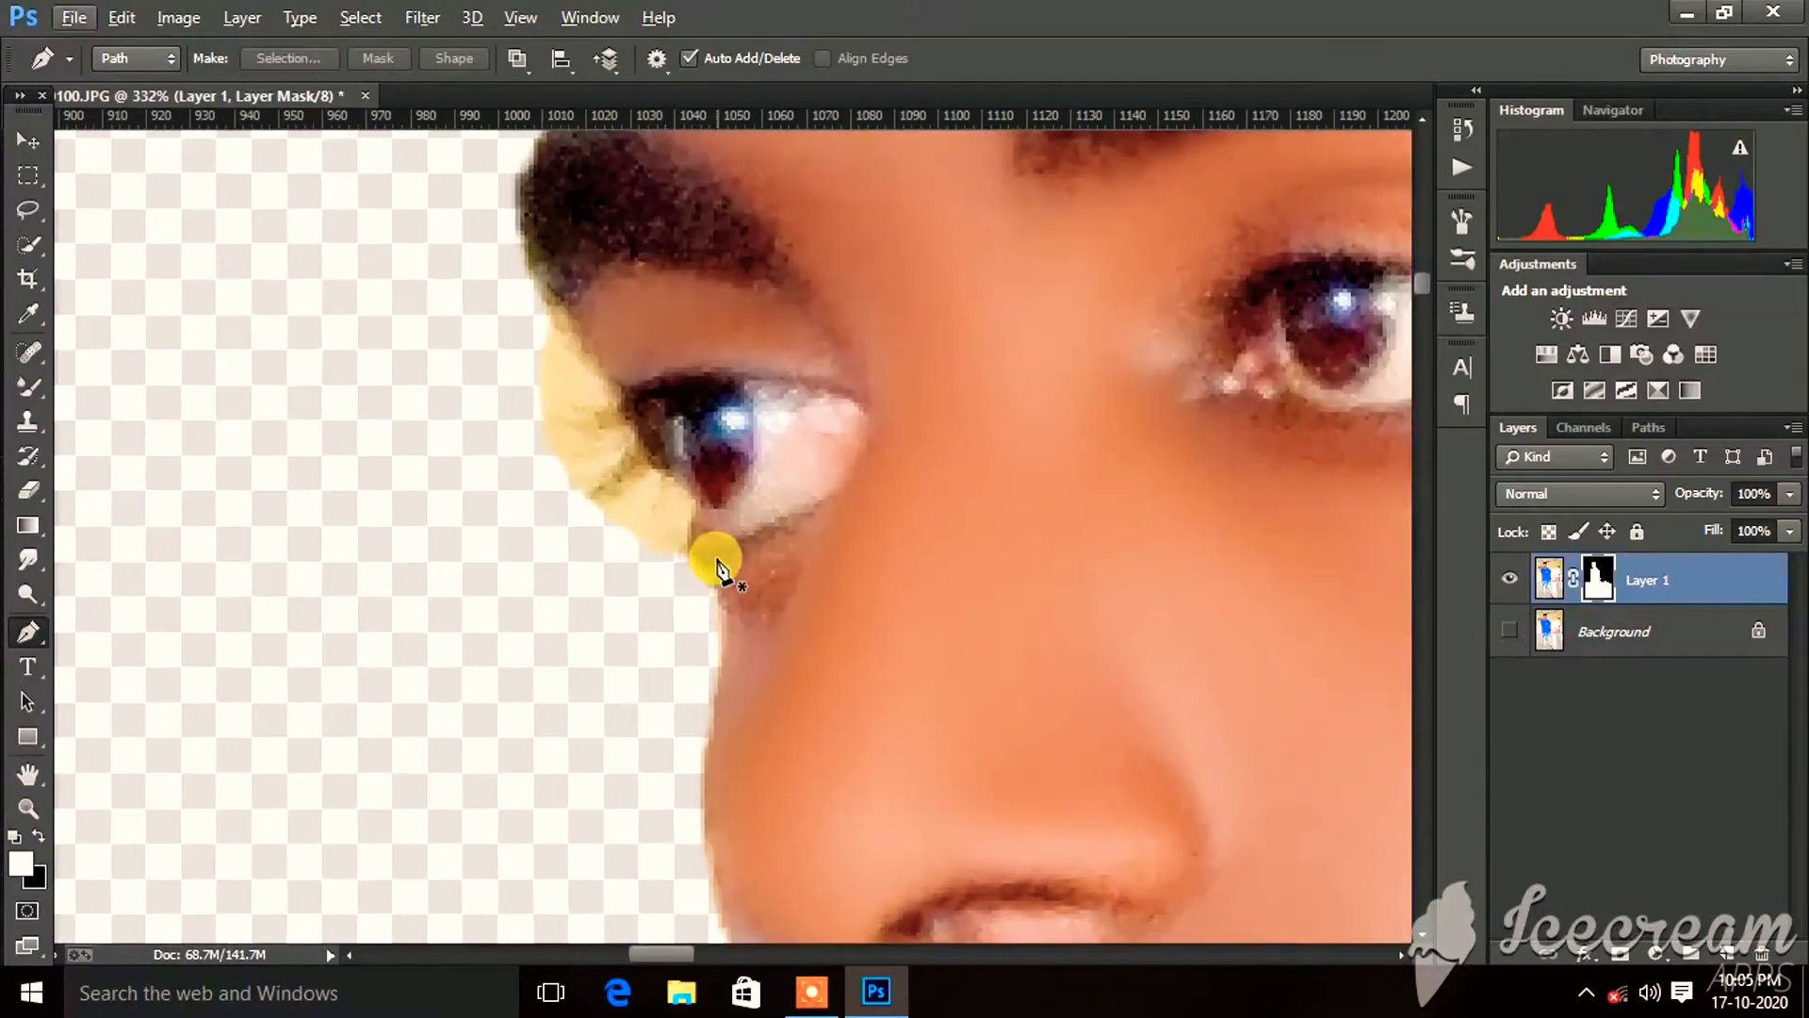
pyautogui.scroll(-1, 734, 603)
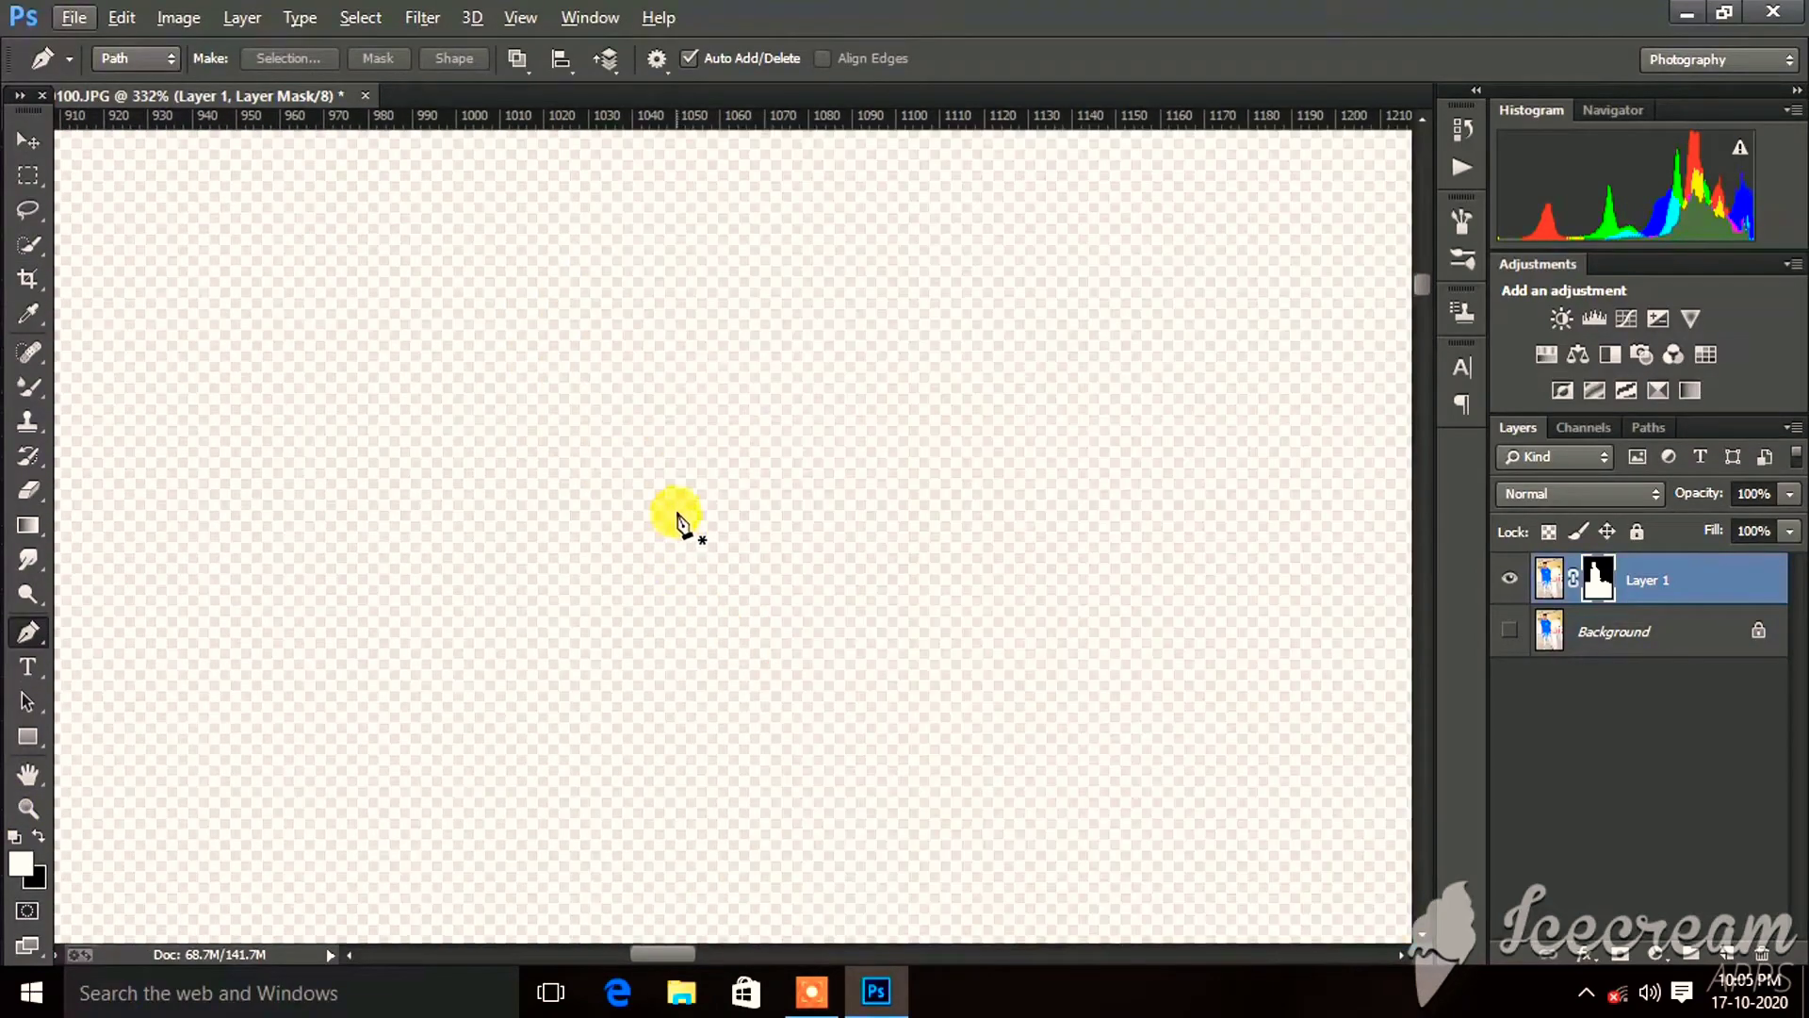
pyautogui.scroll(1, 678, 547)
pyautogui.click(679, 644)
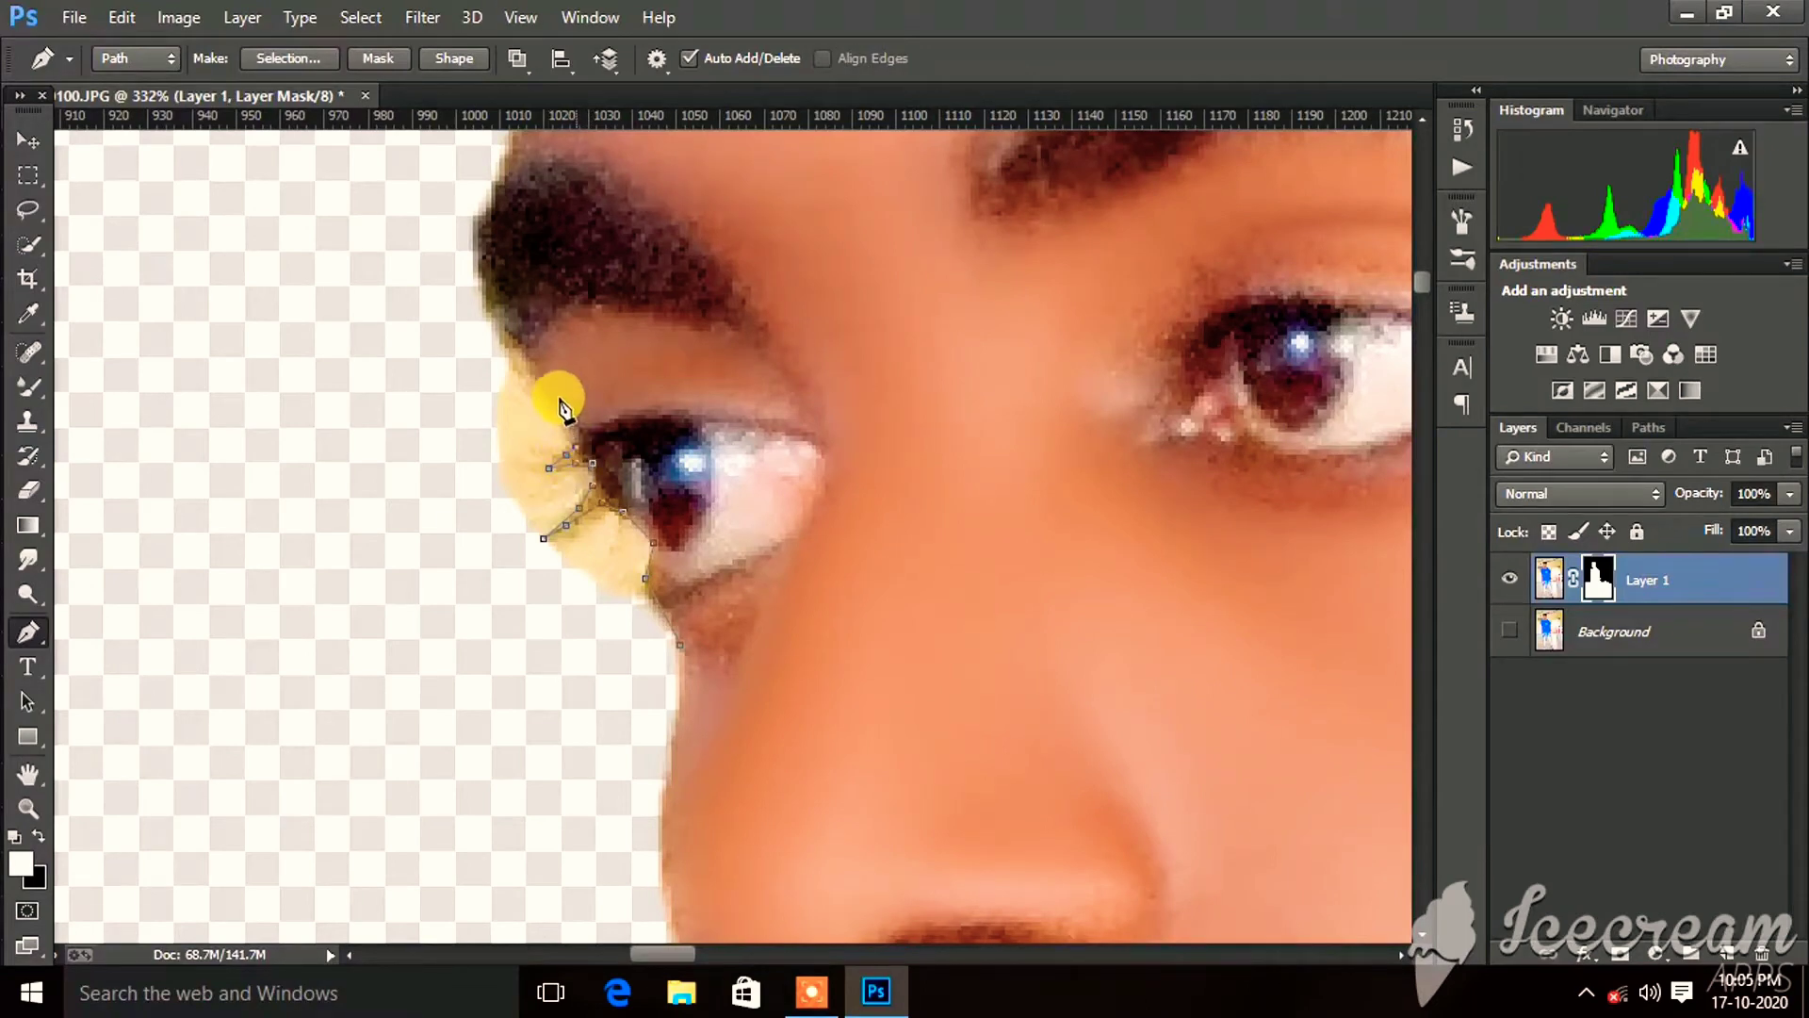
pyautogui.scroll(3, 485, 273)
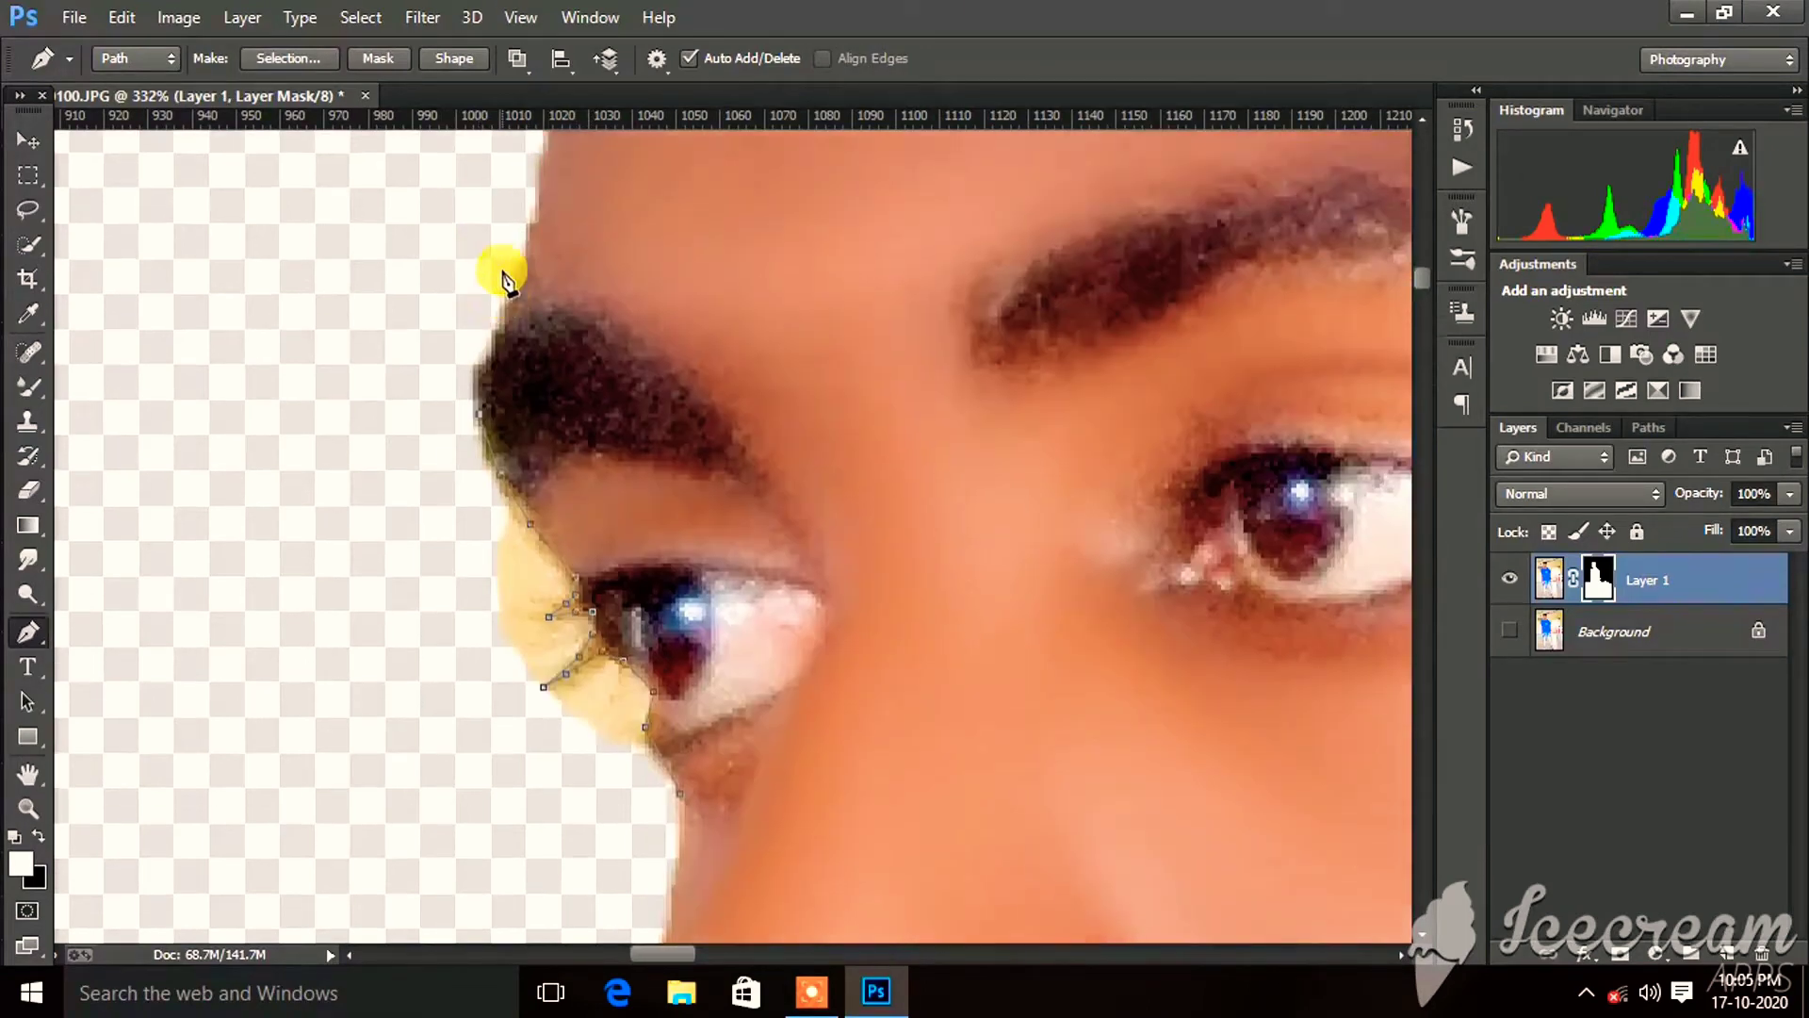
pyautogui.scroll(1, 497, 321)
pyautogui.scroll(4, 565, 320)
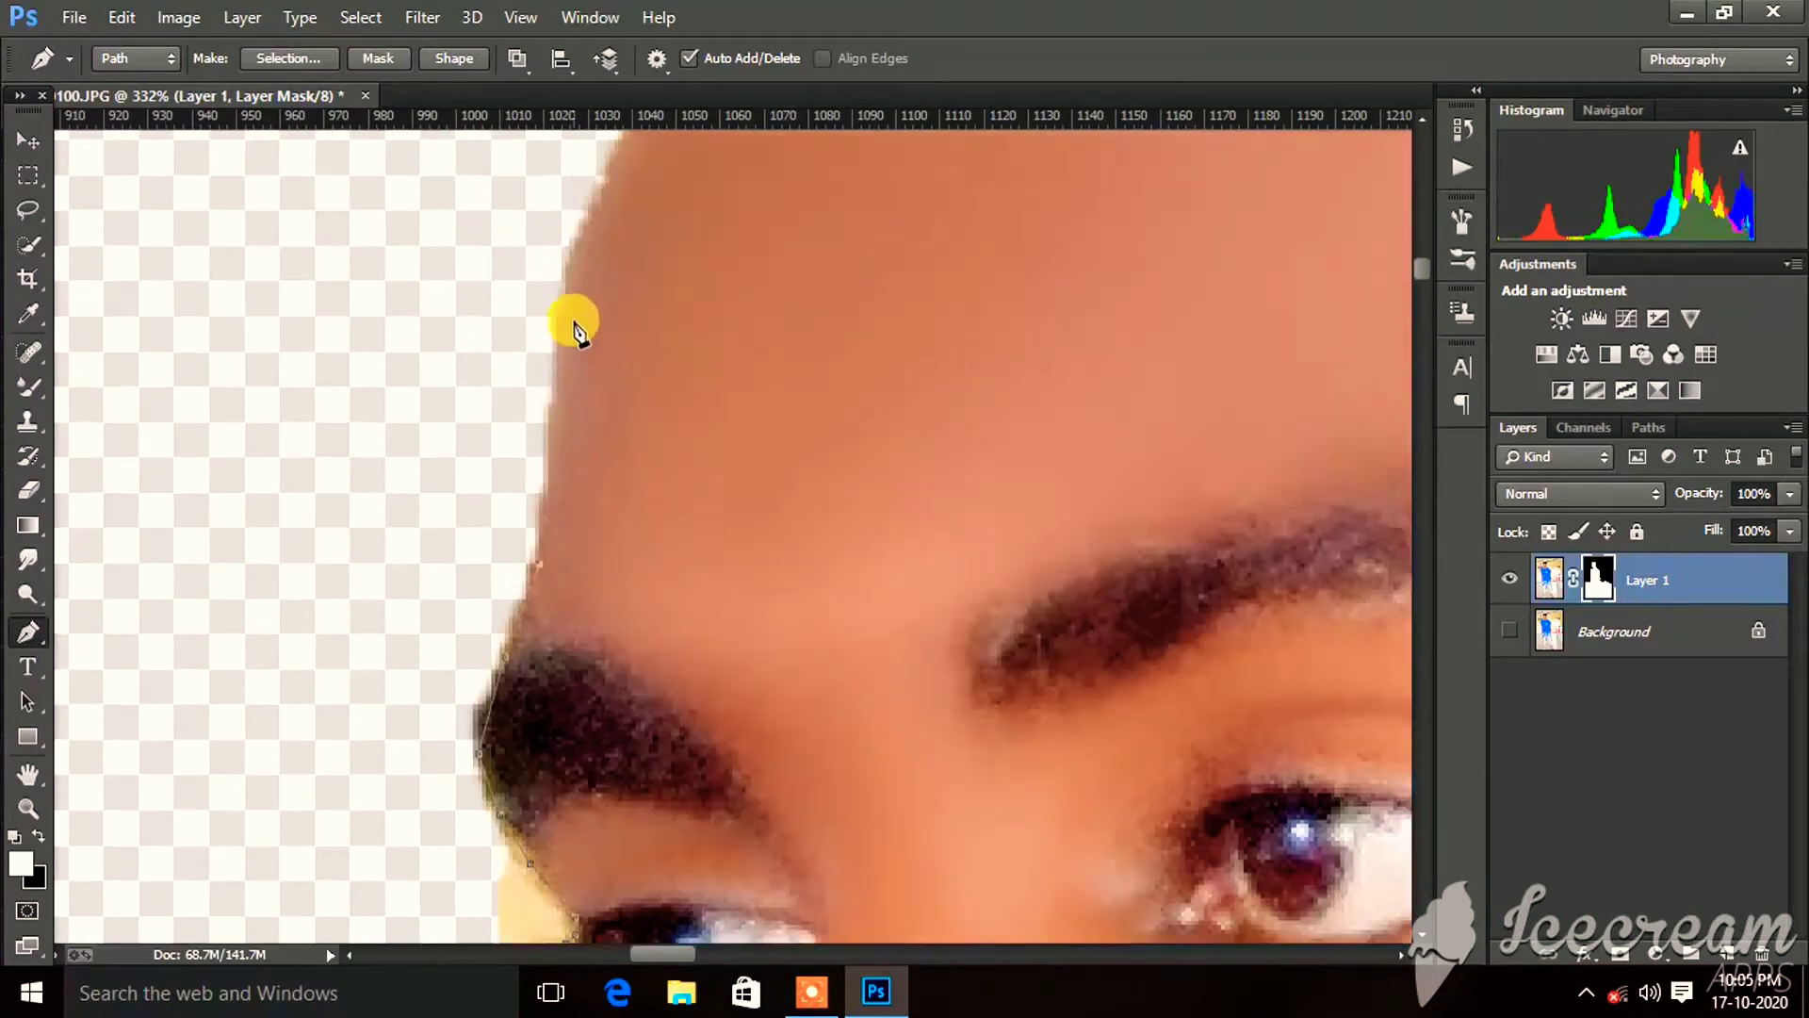
pyautogui.scroll(2, 568, 337)
pyautogui.scroll(2, 651, 295)
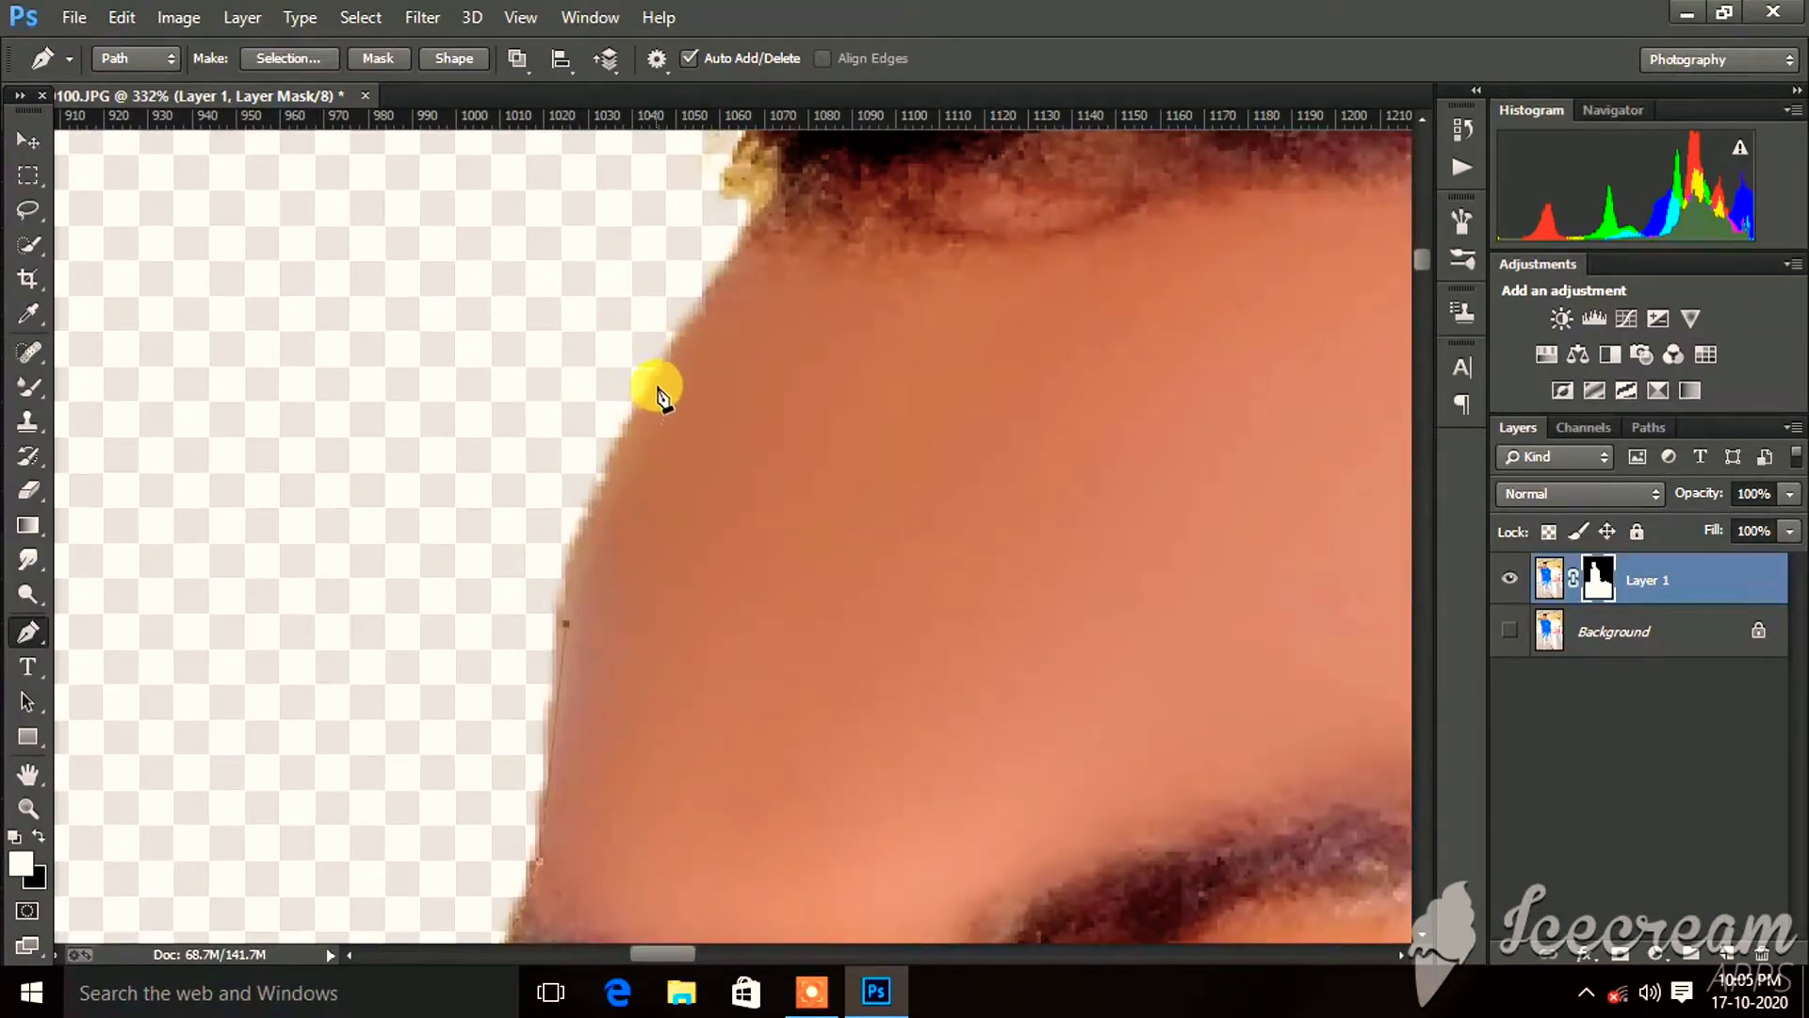
pyautogui.scroll(3, 659, 391)
pyautogui.scroll(-5, 776, 473)
pyautogui.scroll(3, 525, 444)
# Trace the profile with Pen anchors at the neck, chin, jaw, lip and eye.
pyautogui.click(958, 699)
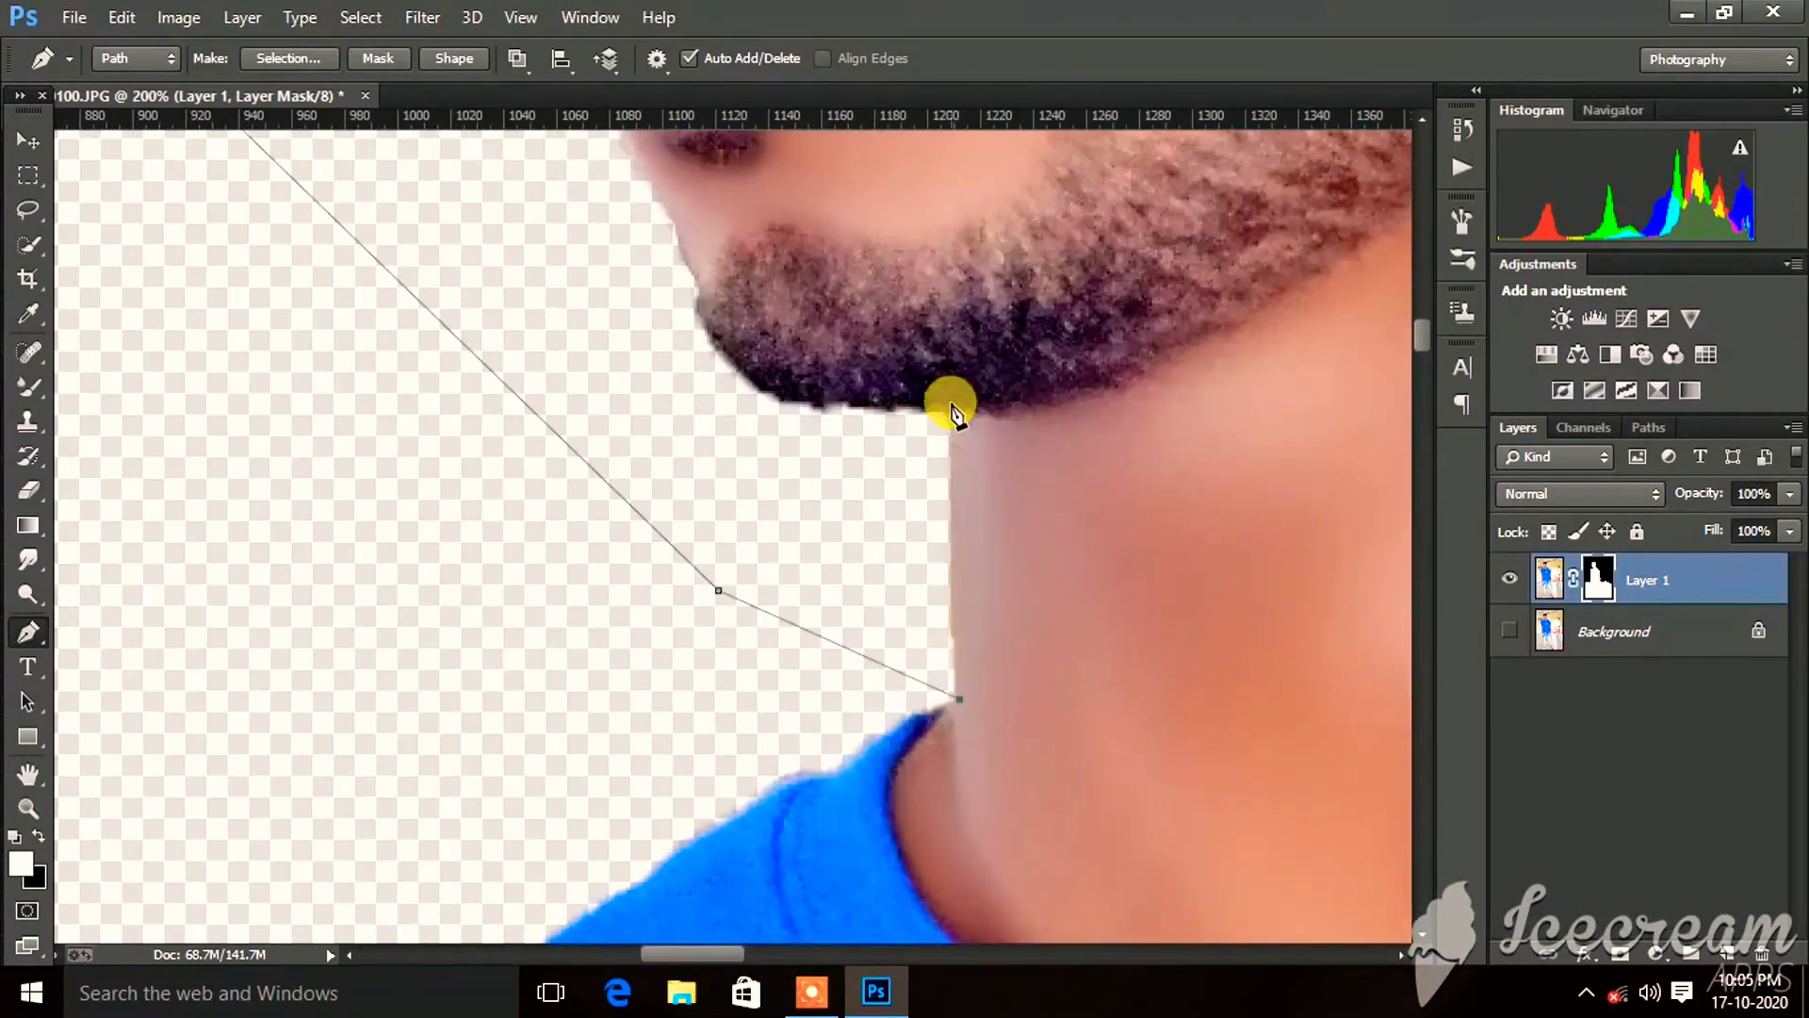
pyautogui.click(951, 407)
pyautogui.click(774, 389)
pyautogui.click(702, 298)
pyautogui.scroll(3, 694, 291)
pyautogui.click(627, 364)
pyautogui.scroll(2, 525, 400)
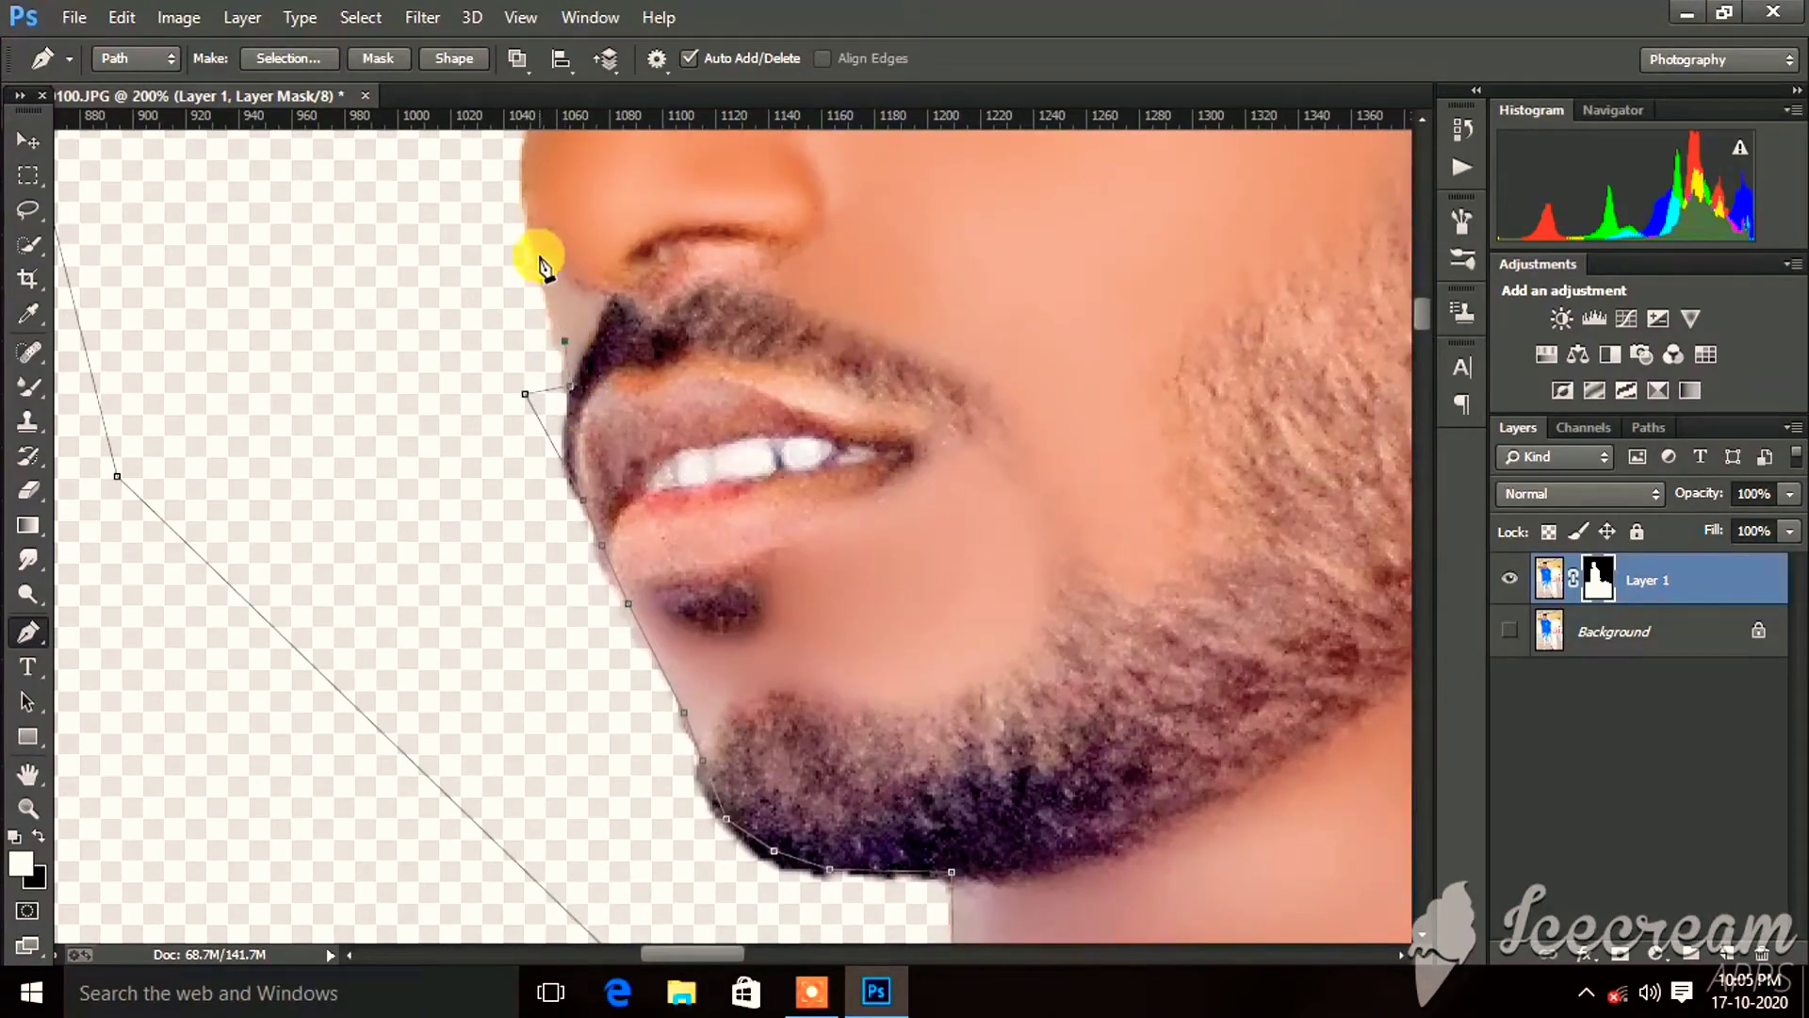
pyautogui.scroll(-3, 509, 311)
pyautogui.scroll(-1, 468, 343)
pyautogui.click(466, 334)
pyautogui.scroll(5, 527, 424)
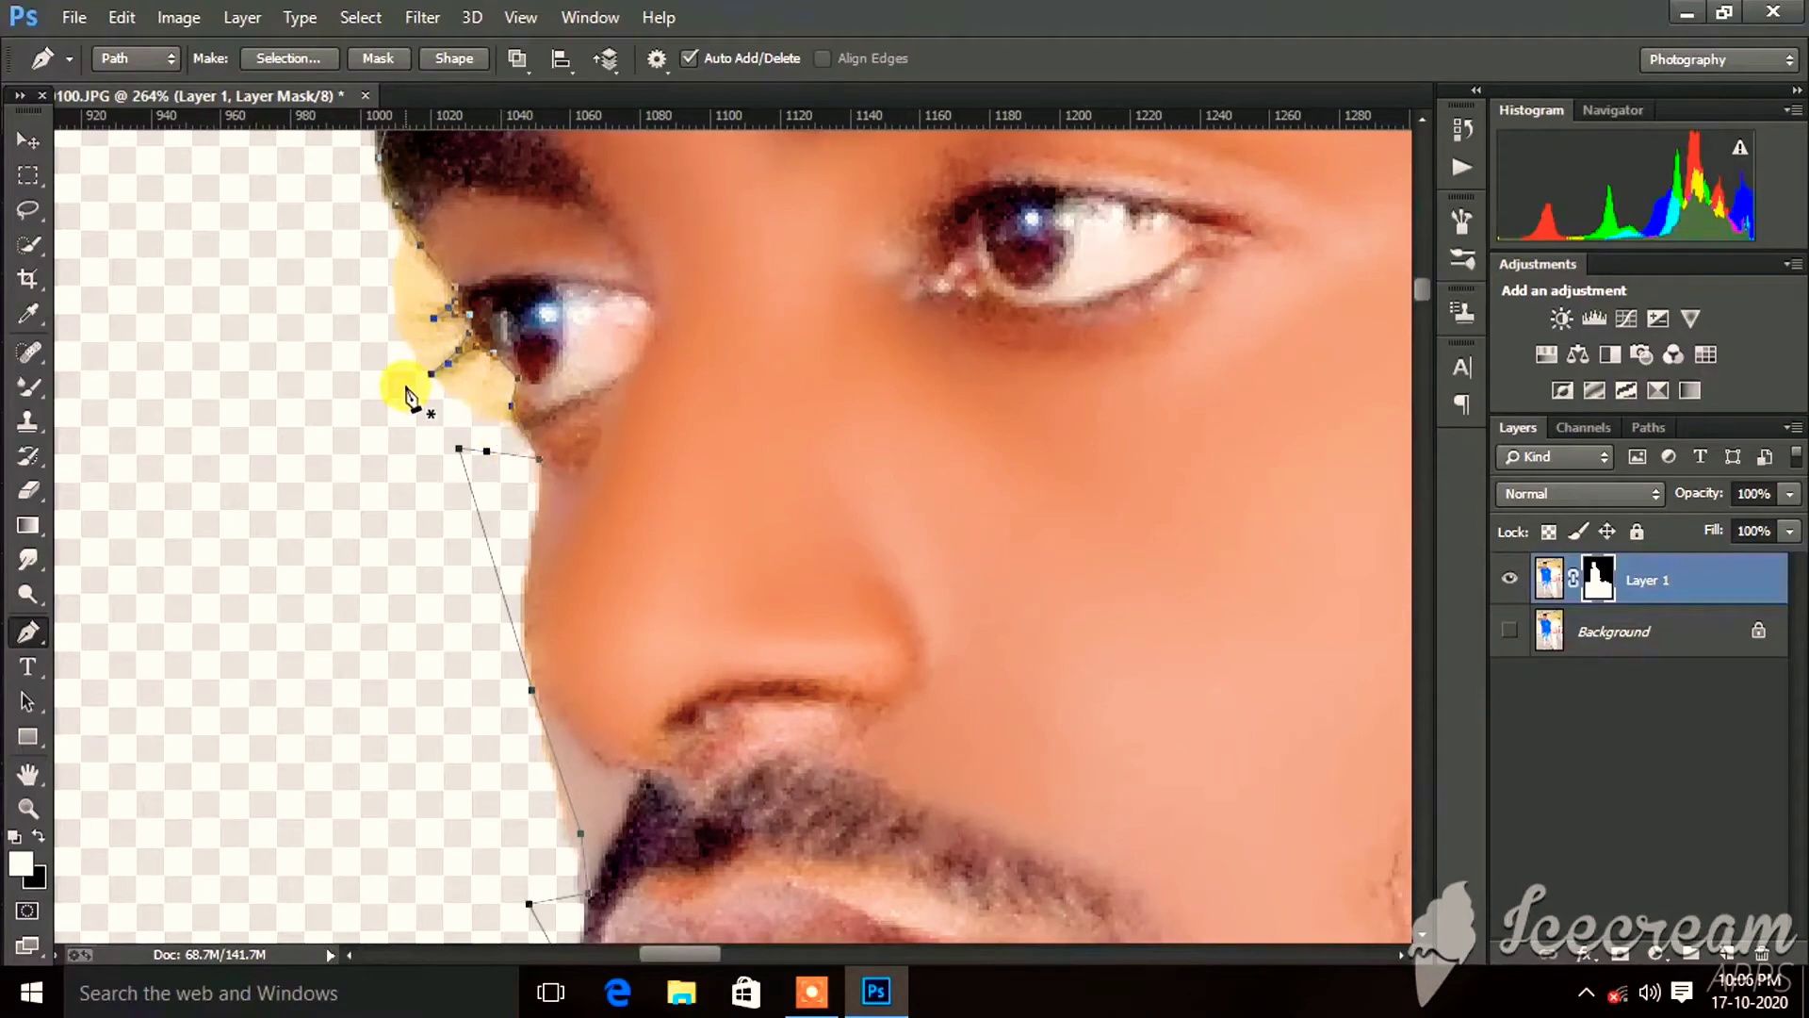
# Convert the traced face-profile path into a selection with no feathering.
pyautogui.rightClick(411, 398)
pyautogui.click(477, 449)
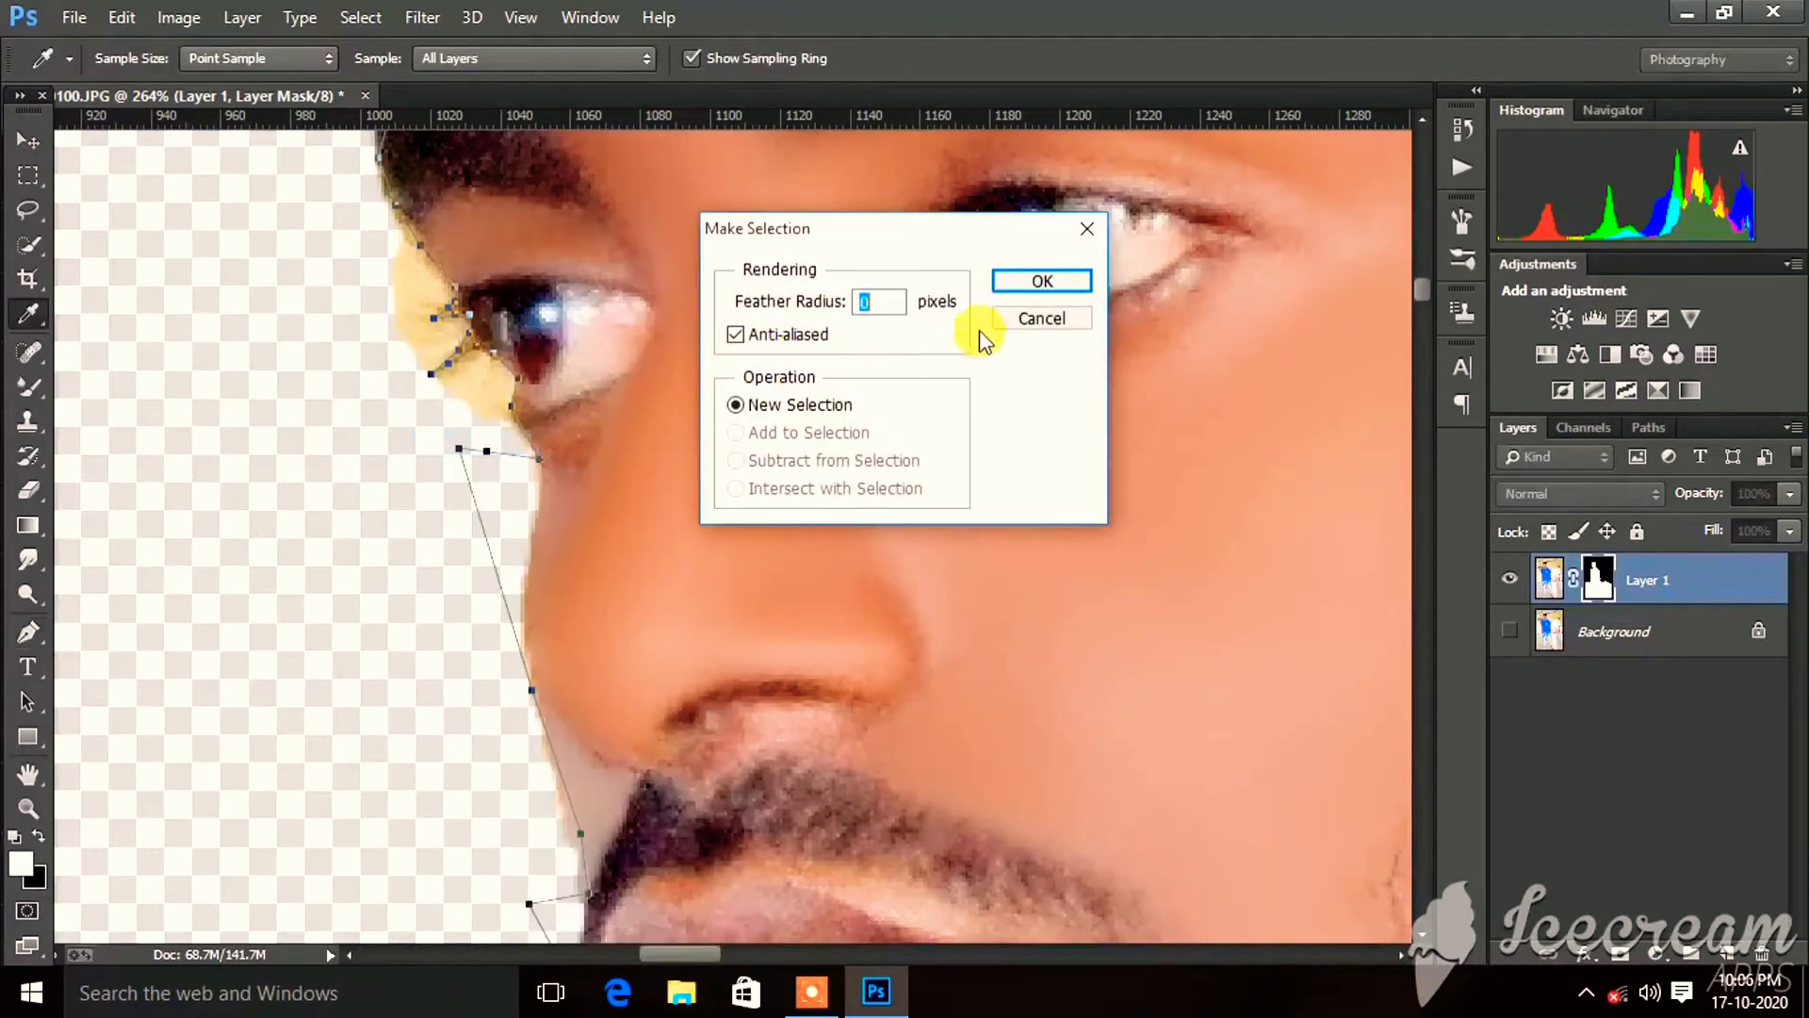
pyautogui.click(1032, 283)
# Trace a Pen outline from the hand down the jeans leg and around the shoe sole.
pyautogui.scroll(-1, 916, 404)
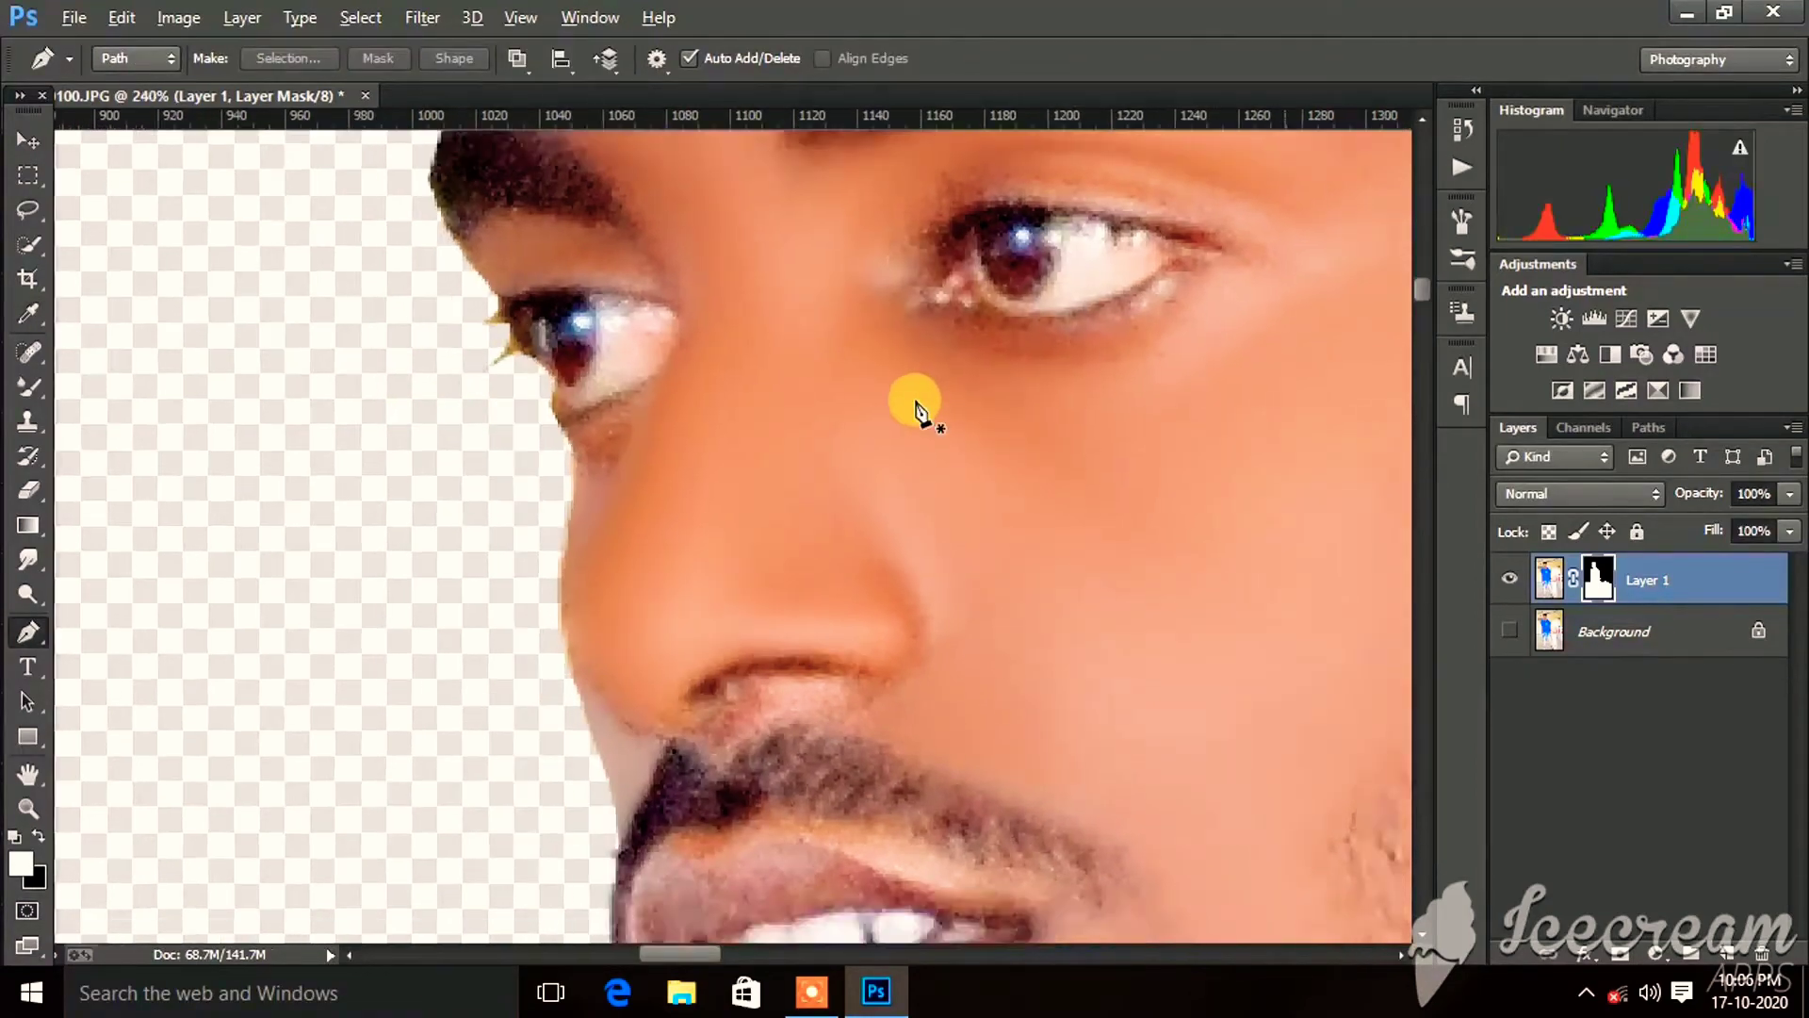
pyautogui.scroll(-4, 916, 405)
pyautogui.scroll(-3, 922, 416)
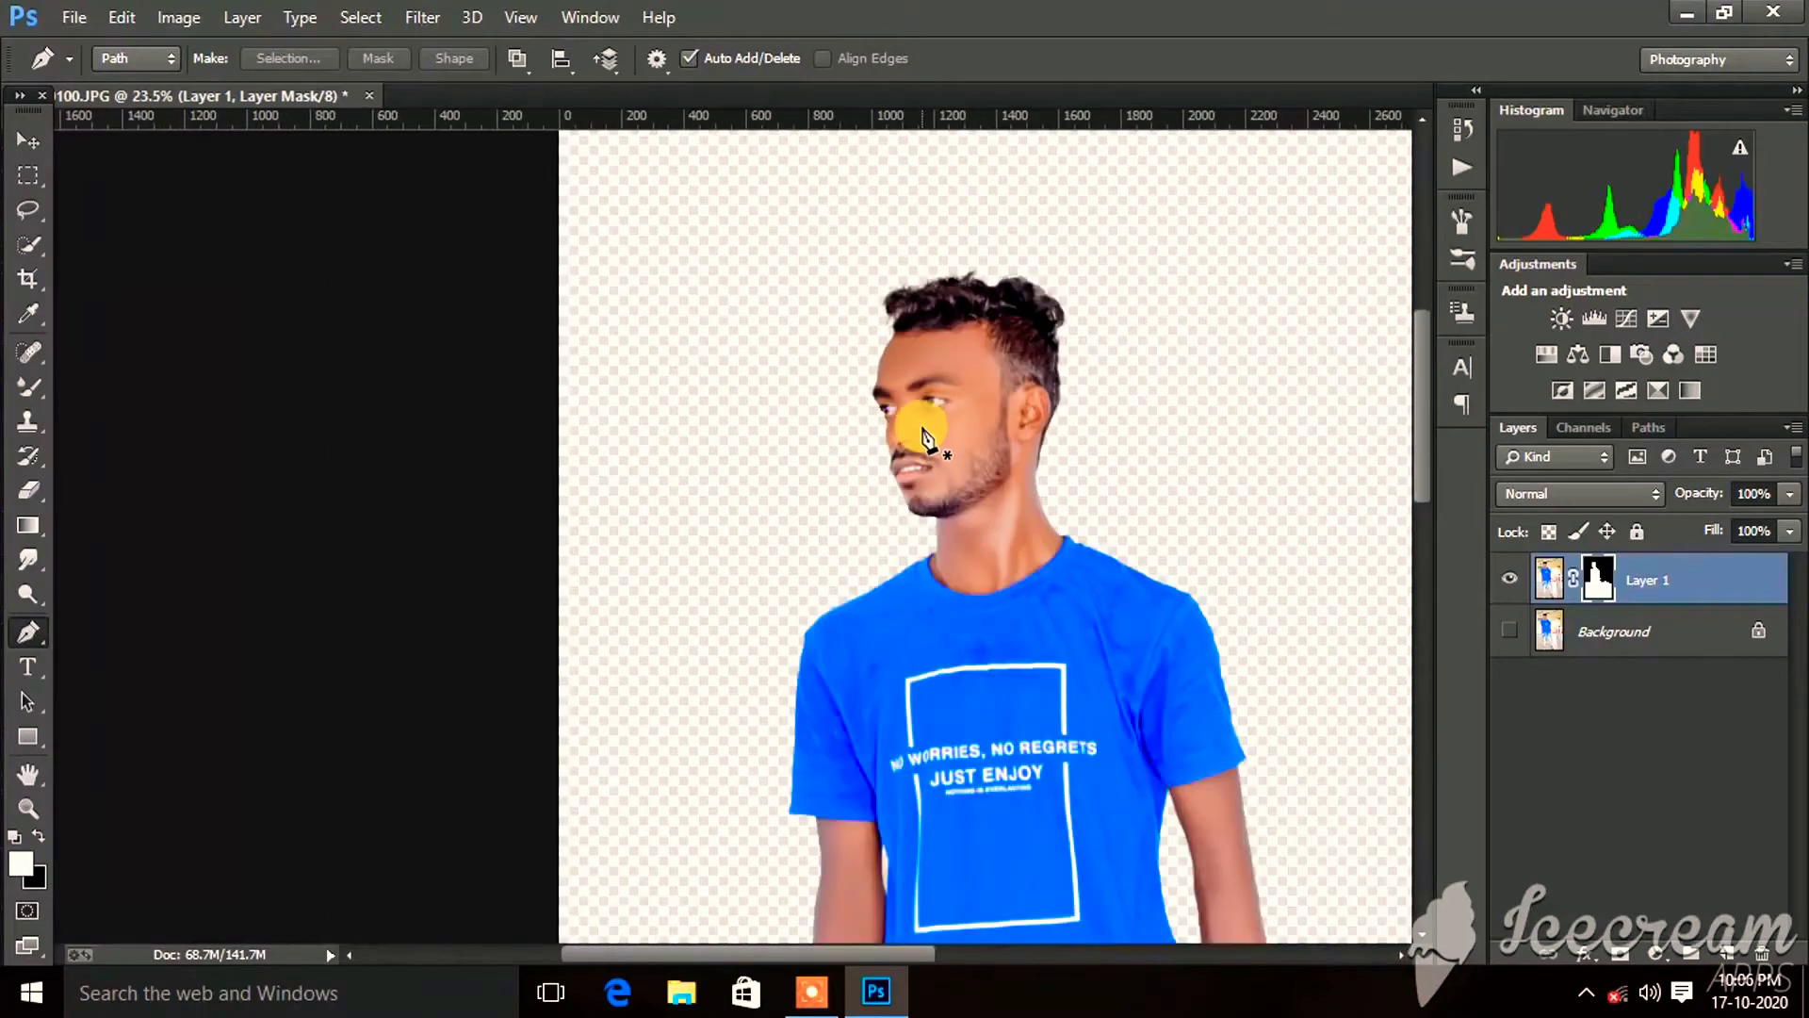
pyautogui.scroll(-2, 923, 435)
pyautogui.scroll(-3, 905, 416)
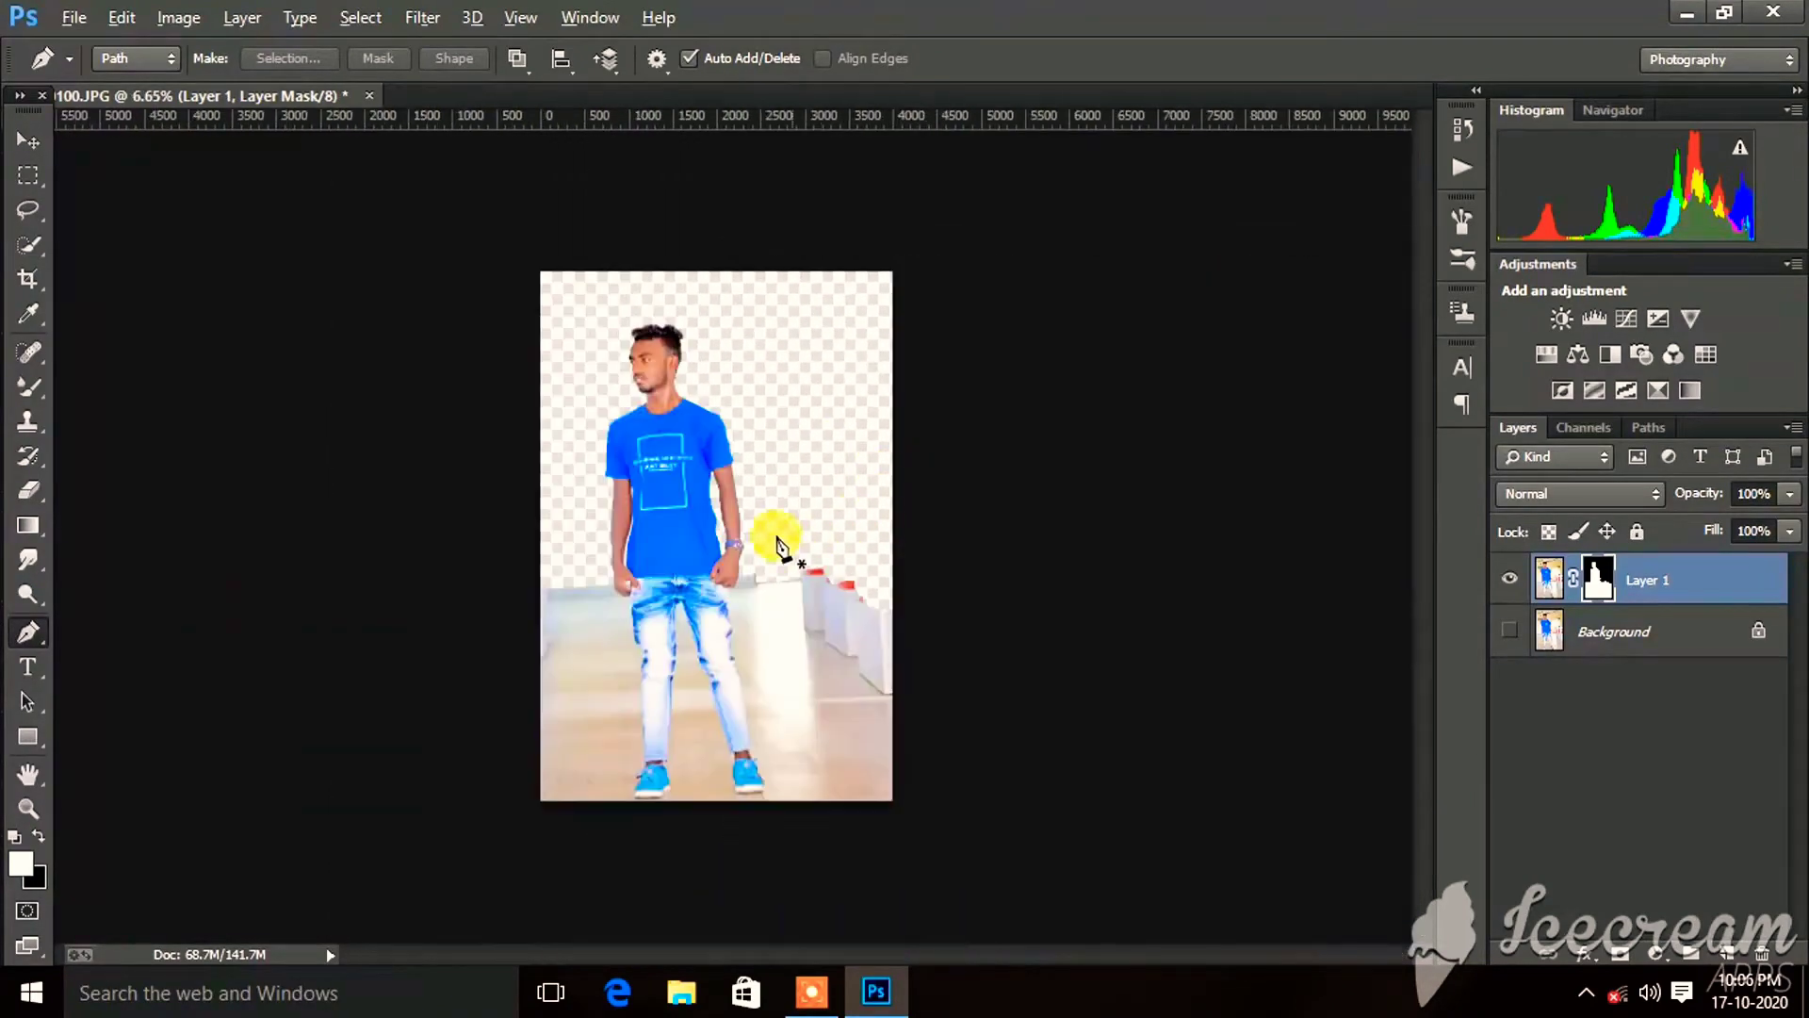
pyautogui.scroll(2, 767, 525)
pyautogui.scroll(-2, 747, 505)
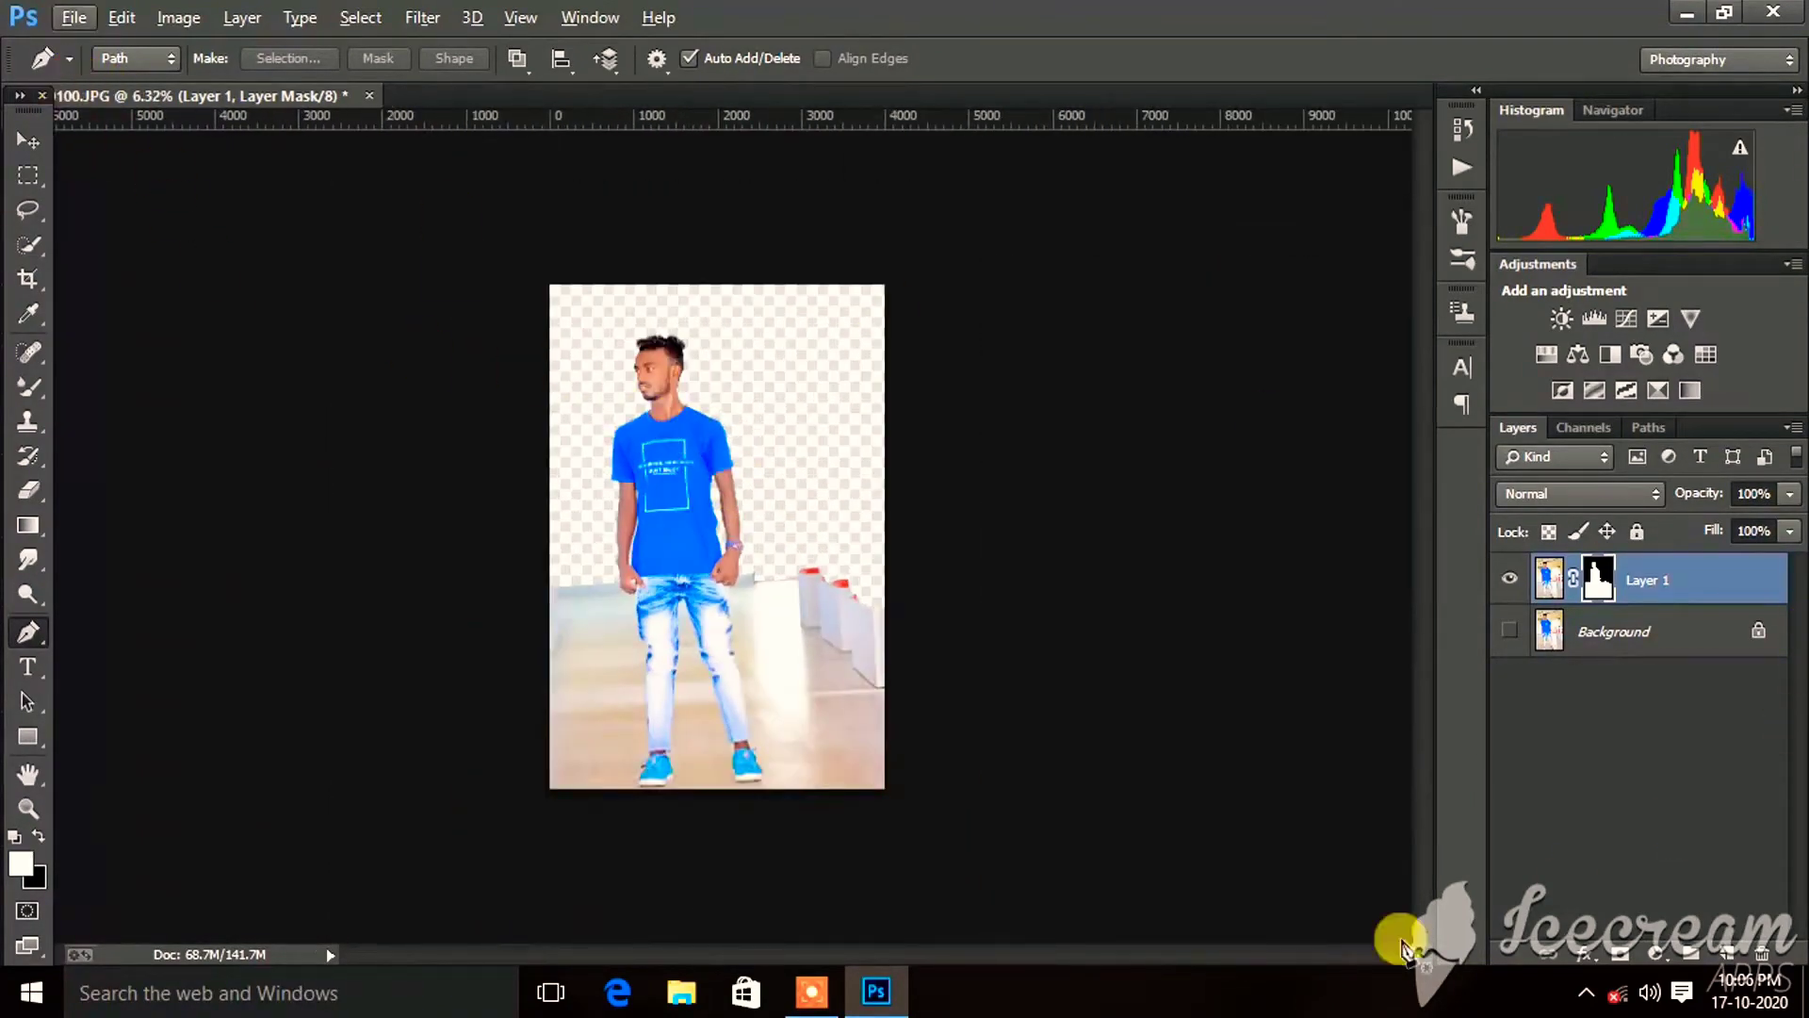
pyautogui.click(834, 997)
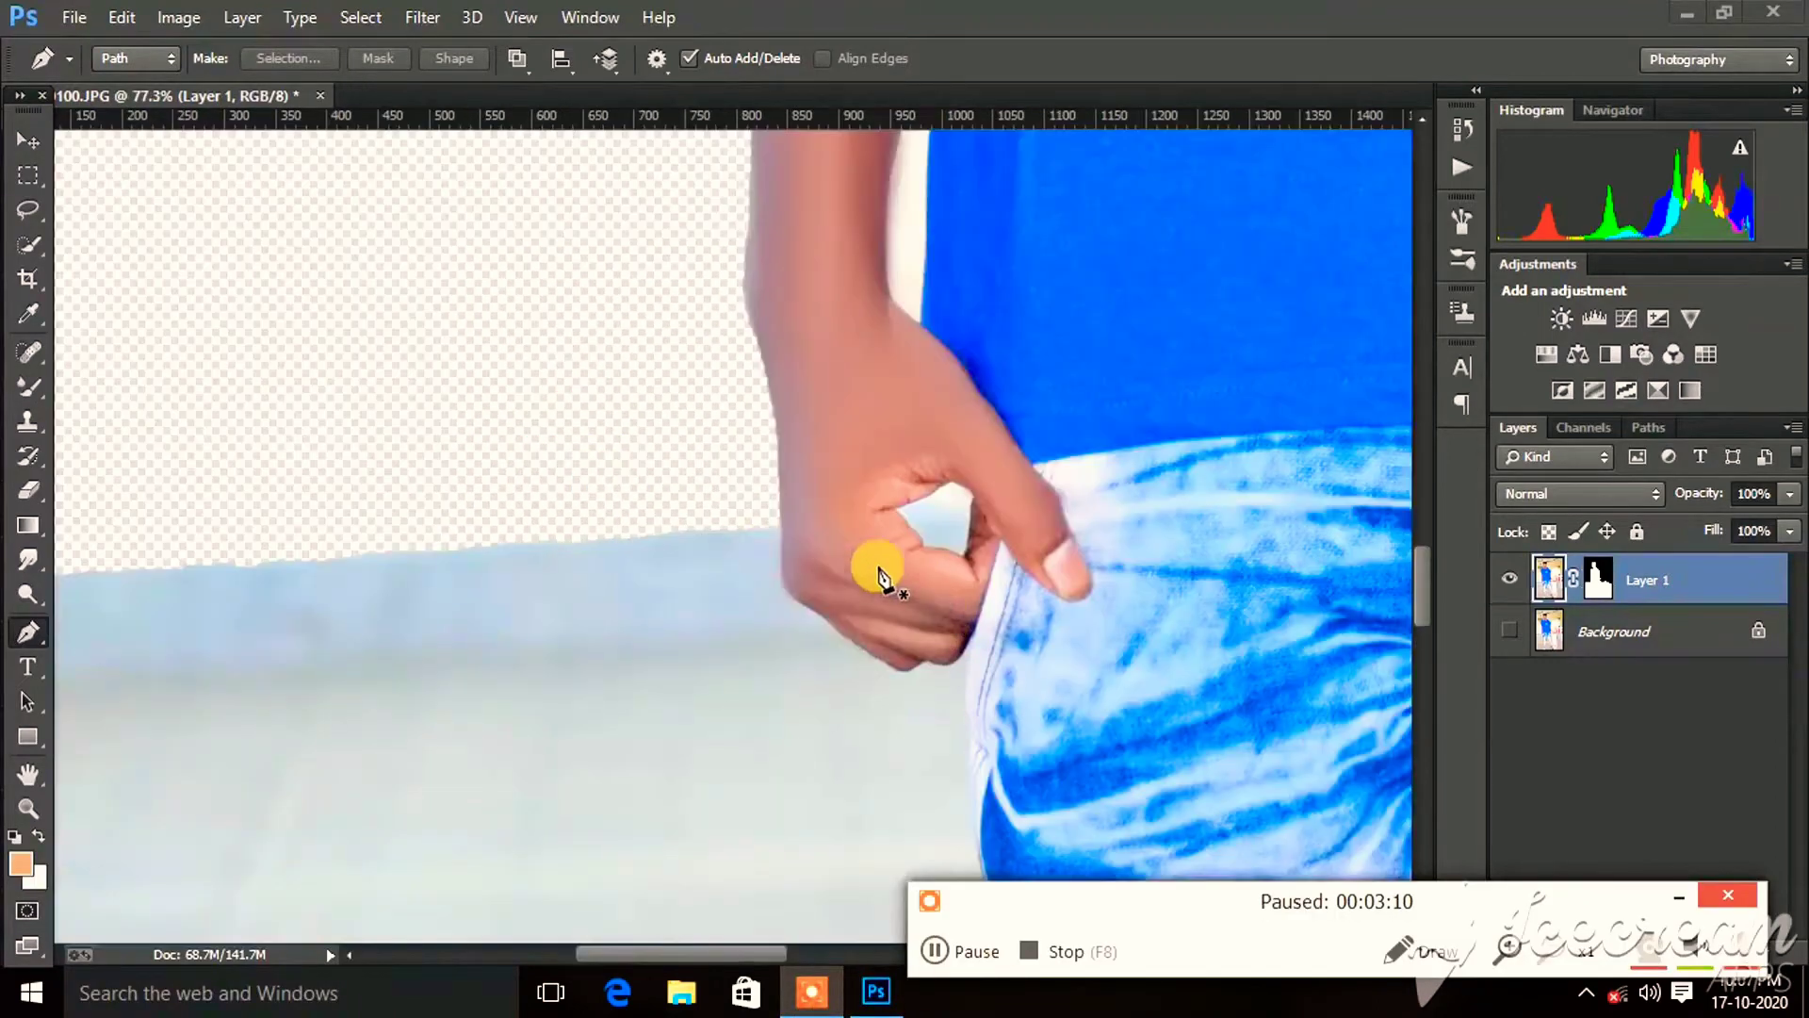
pyautogui.scroll(2, 760, 546)
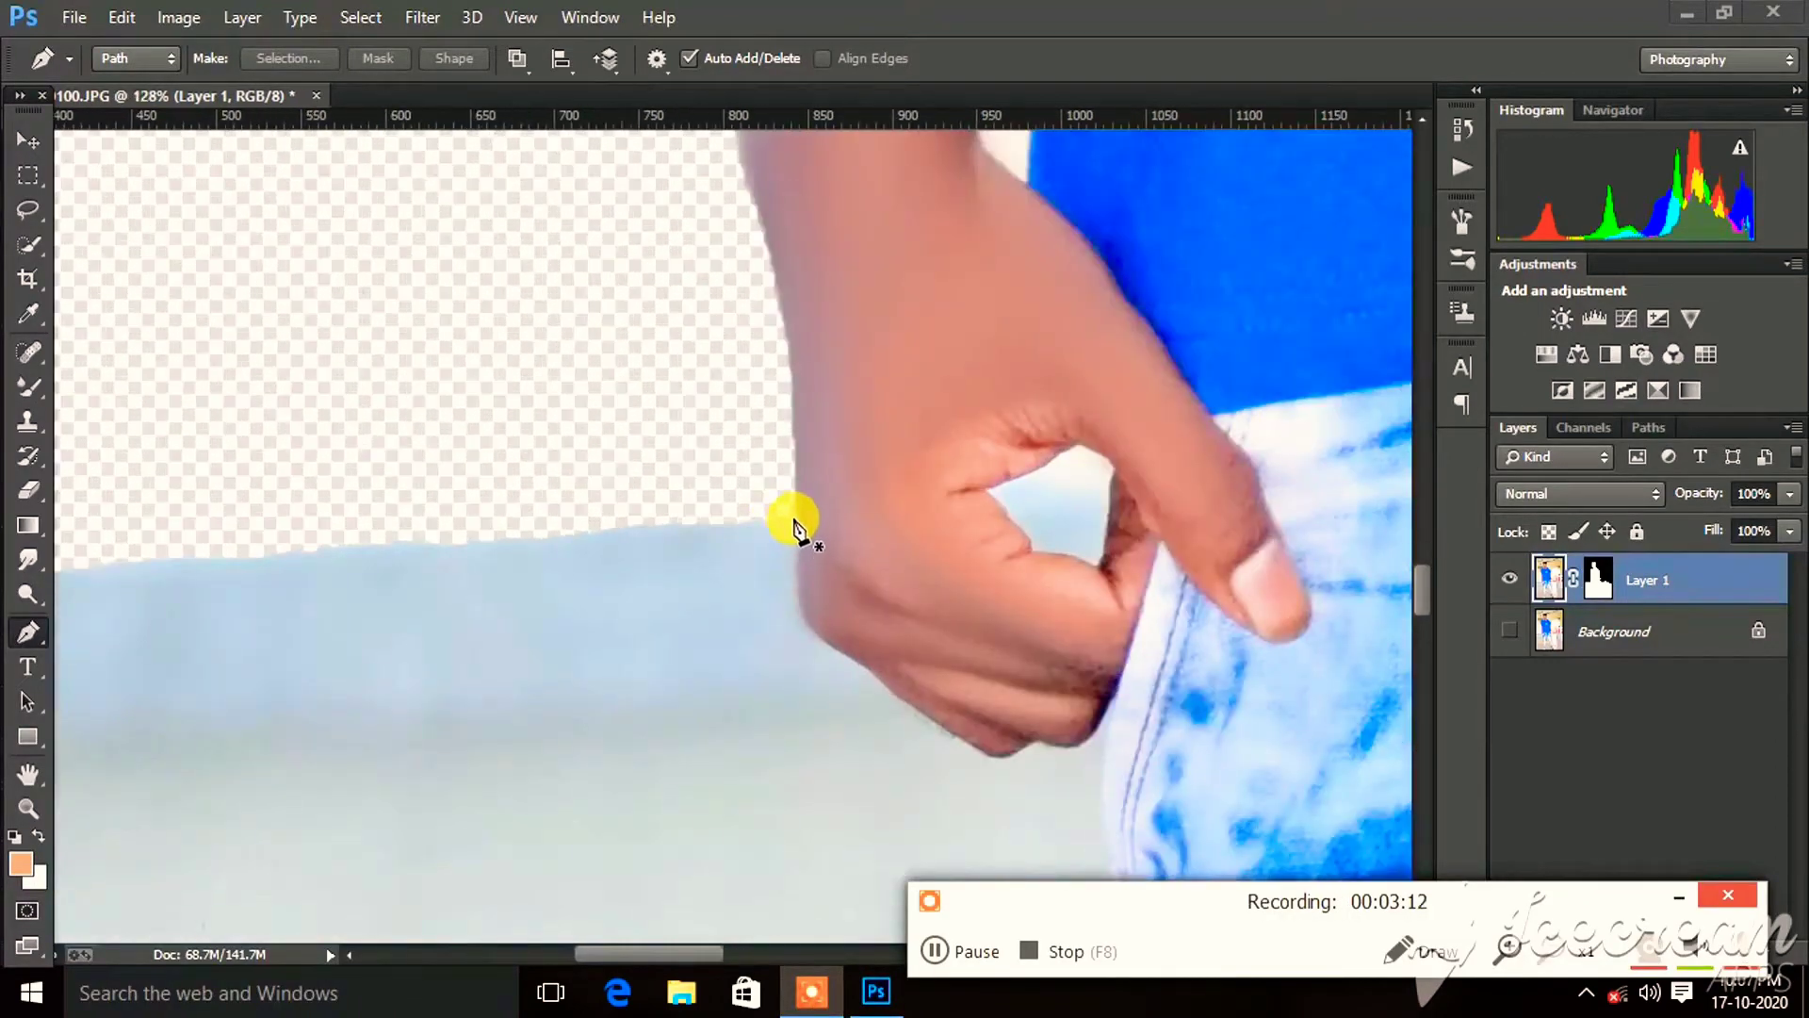
pyautogui.click(799, 590)
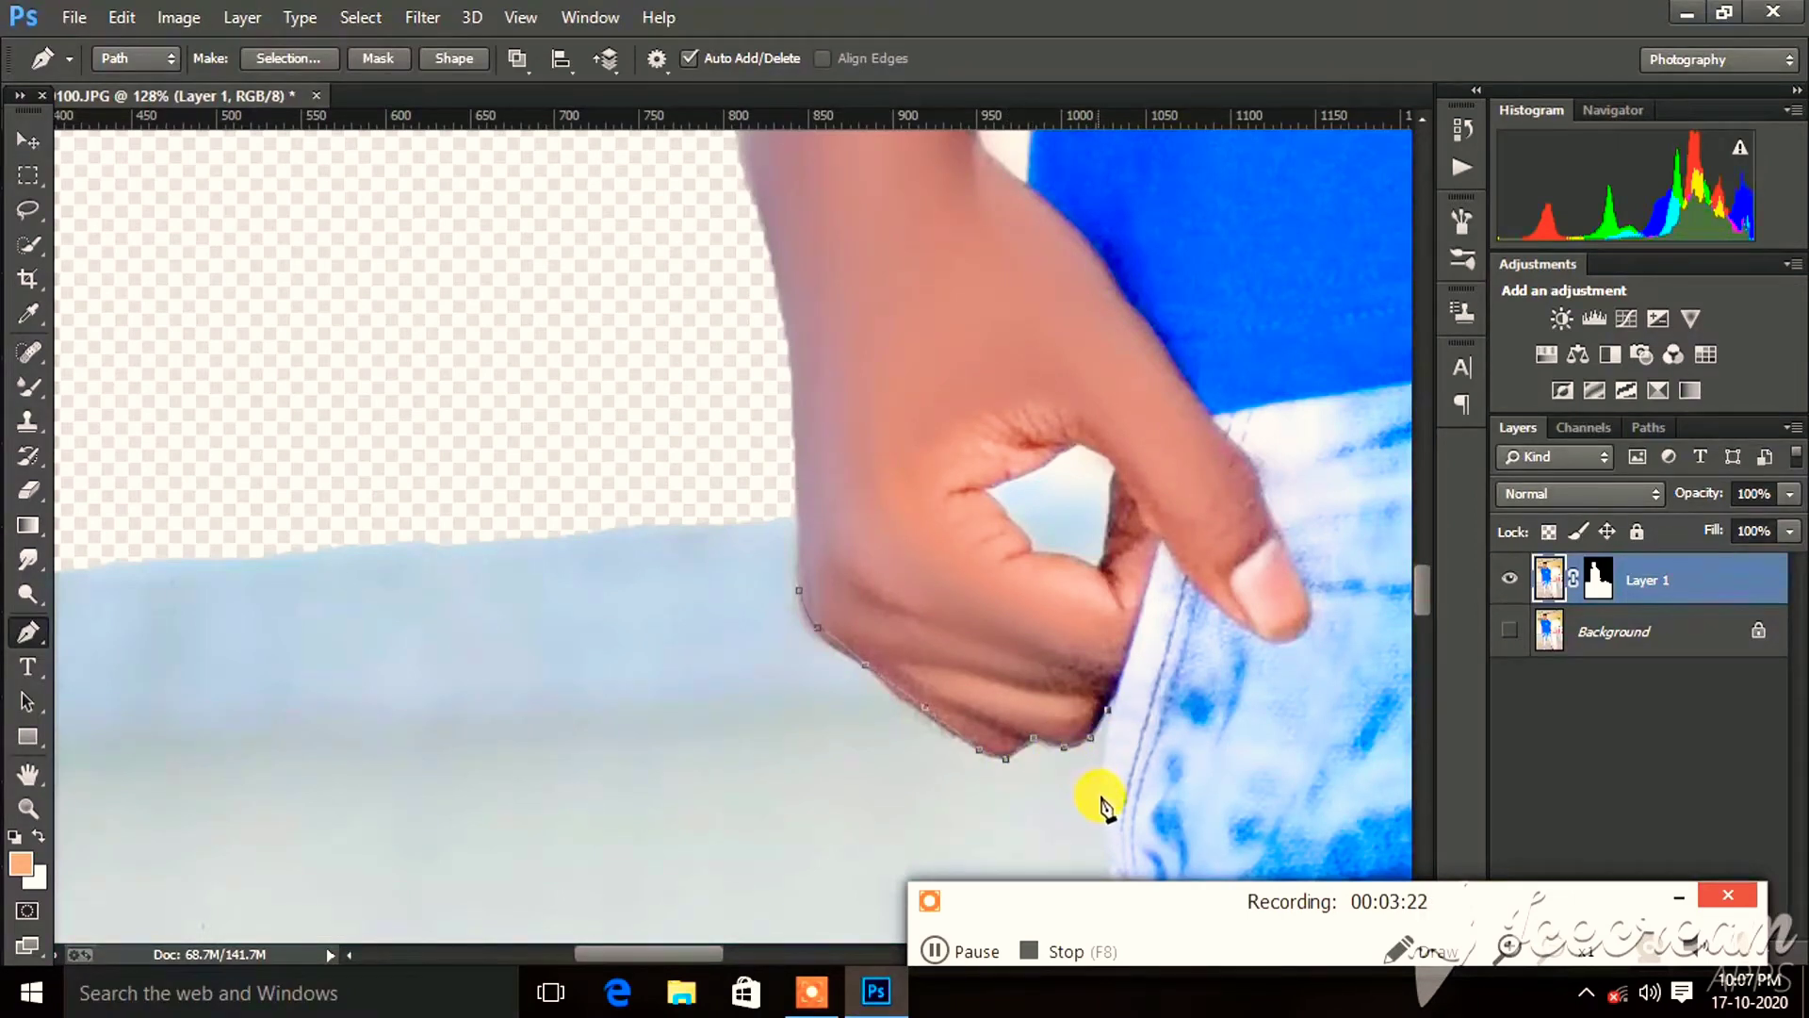
pyautogui.click(1105, 799)
pyautogui.scroll(-3, 1159, 659)
pyautogui.scroll(-2, 1119, 542)
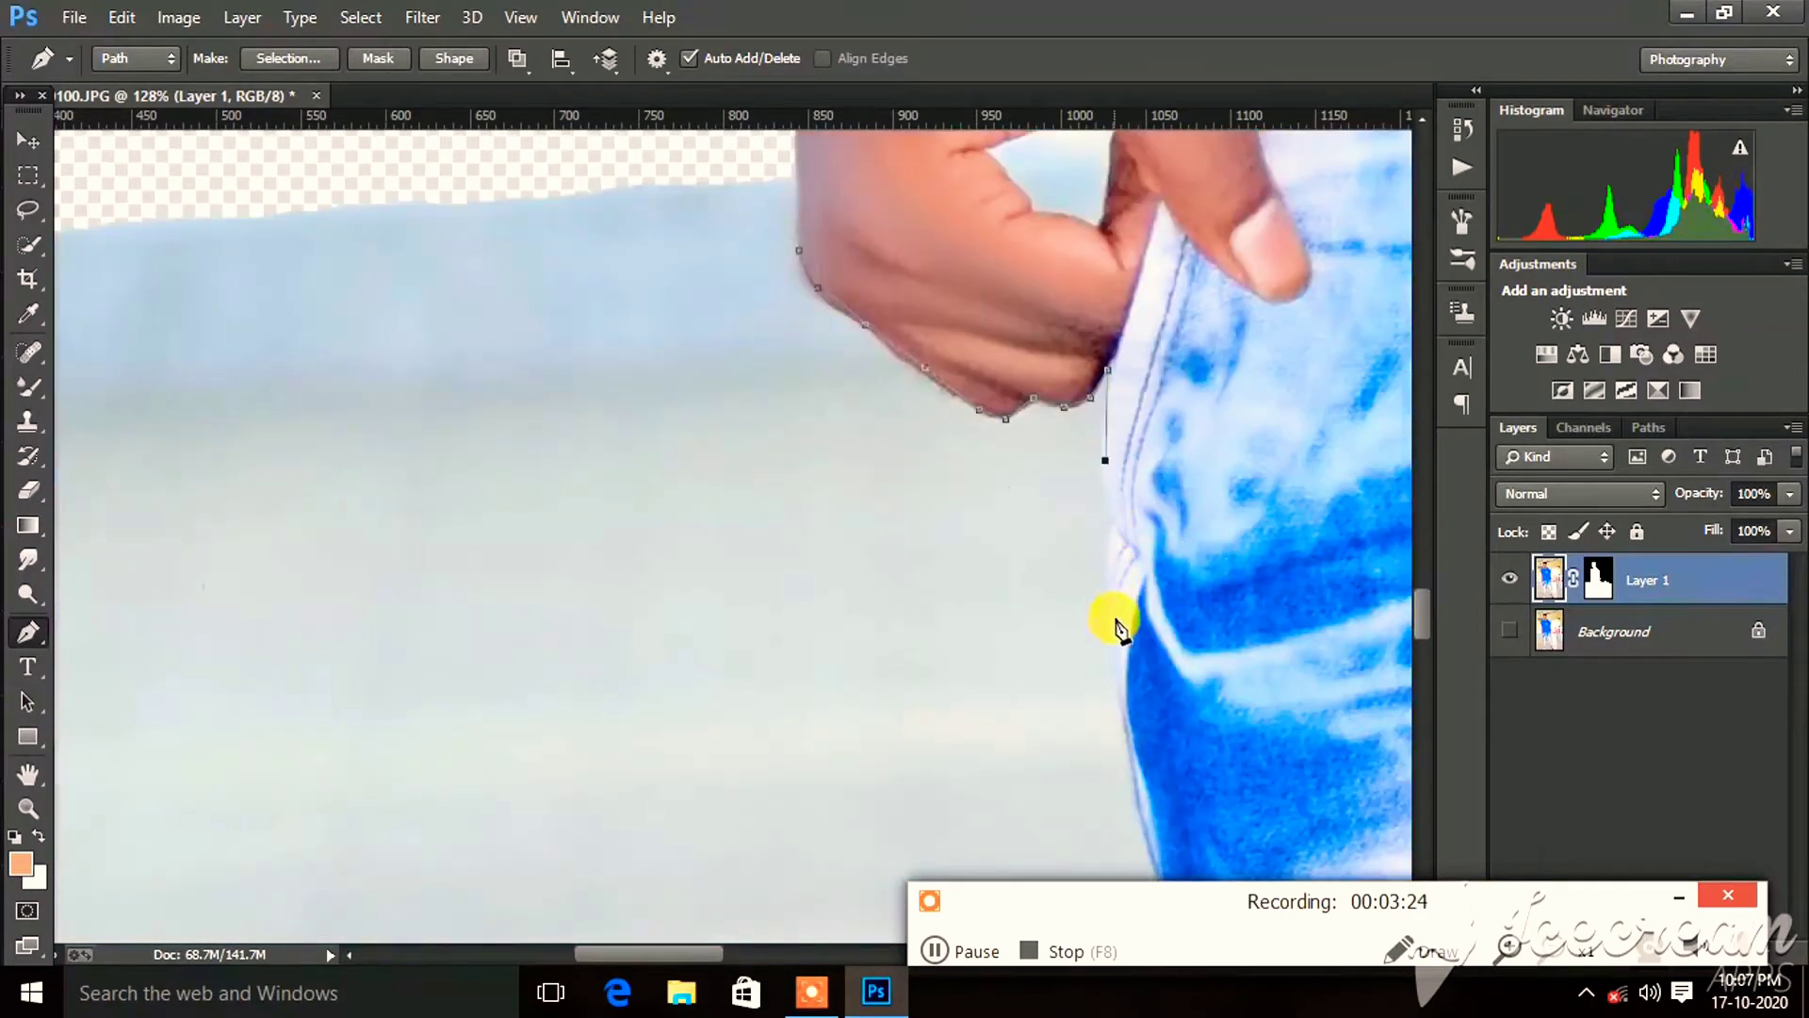
pyautogui.click(1117, 663)
pyautogui.scroll(-2, 1165, 660)
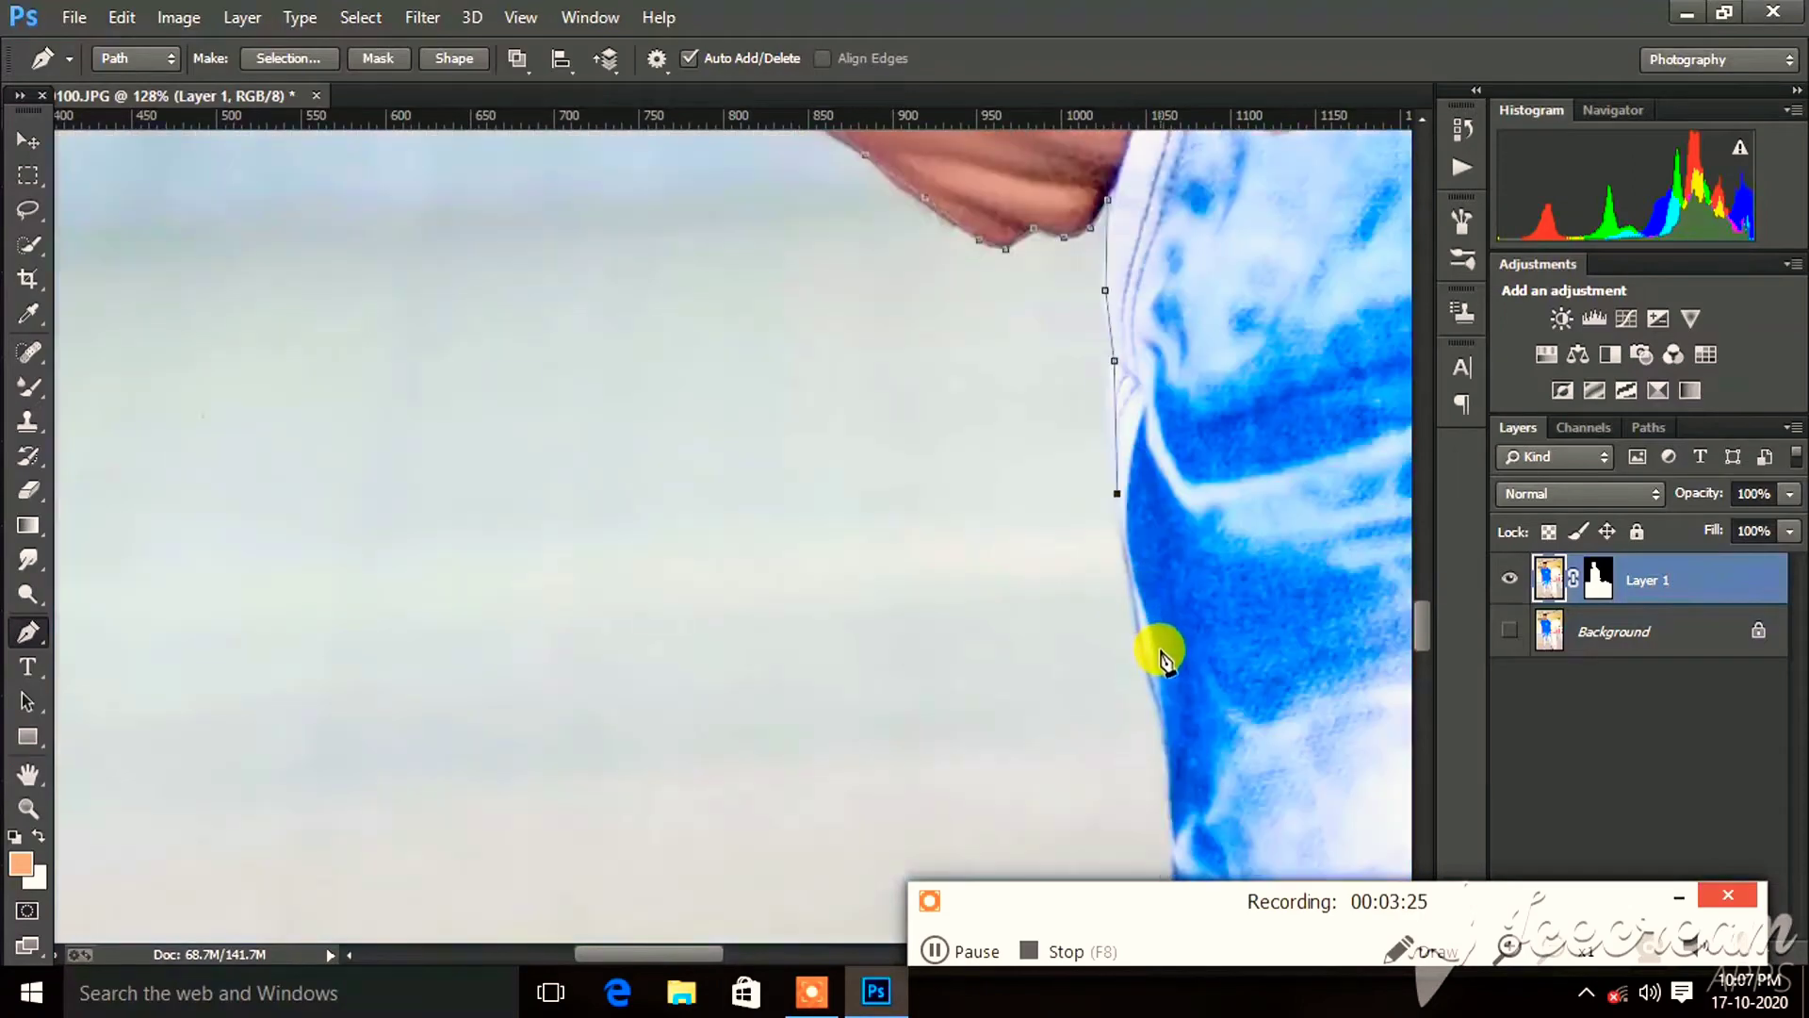
pyautogui.click(1176, 739)
pyautogui.scroll(-3, 1220, 565)
pyautogui.scroll(-3, 1245, 412)
pyautogui.click(1221, 538)
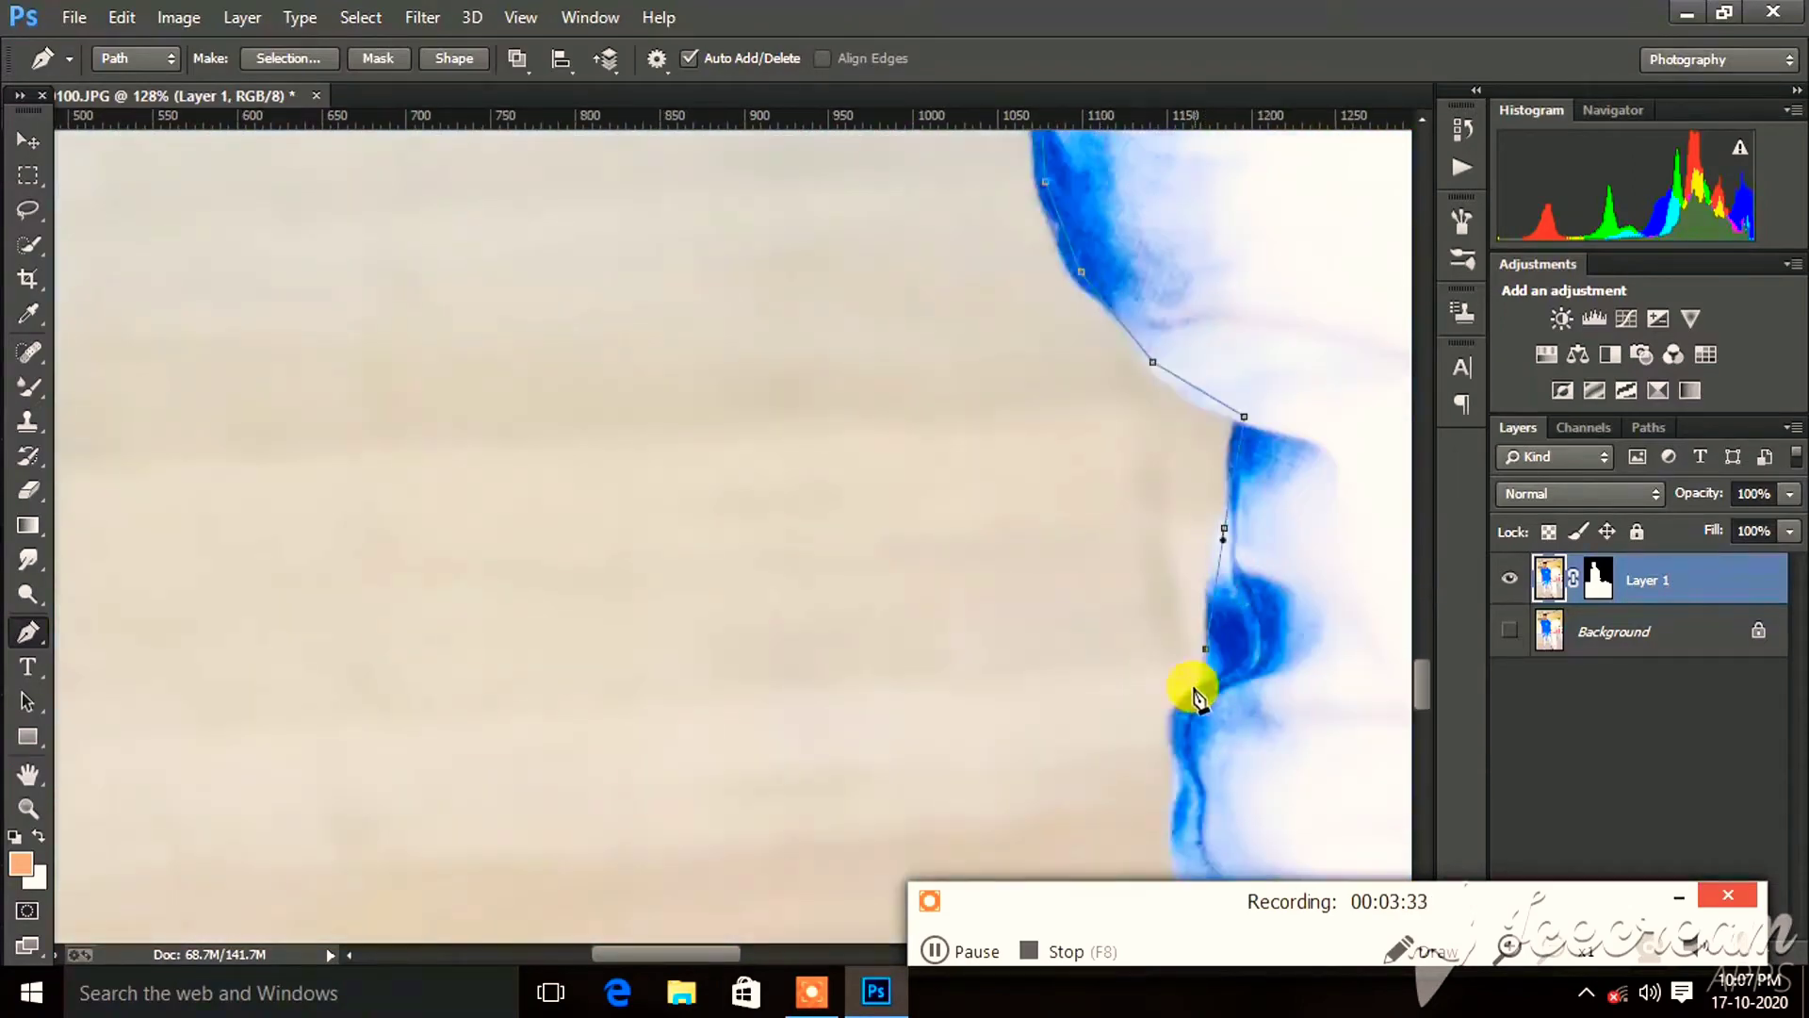
pyautogui.scroll(-2, 1197, 688)
pyautogui.scroll(3, 1169, 659)
pyautogui.scroll(3, 1254, 715)
pyautogui.click(1065, 417)
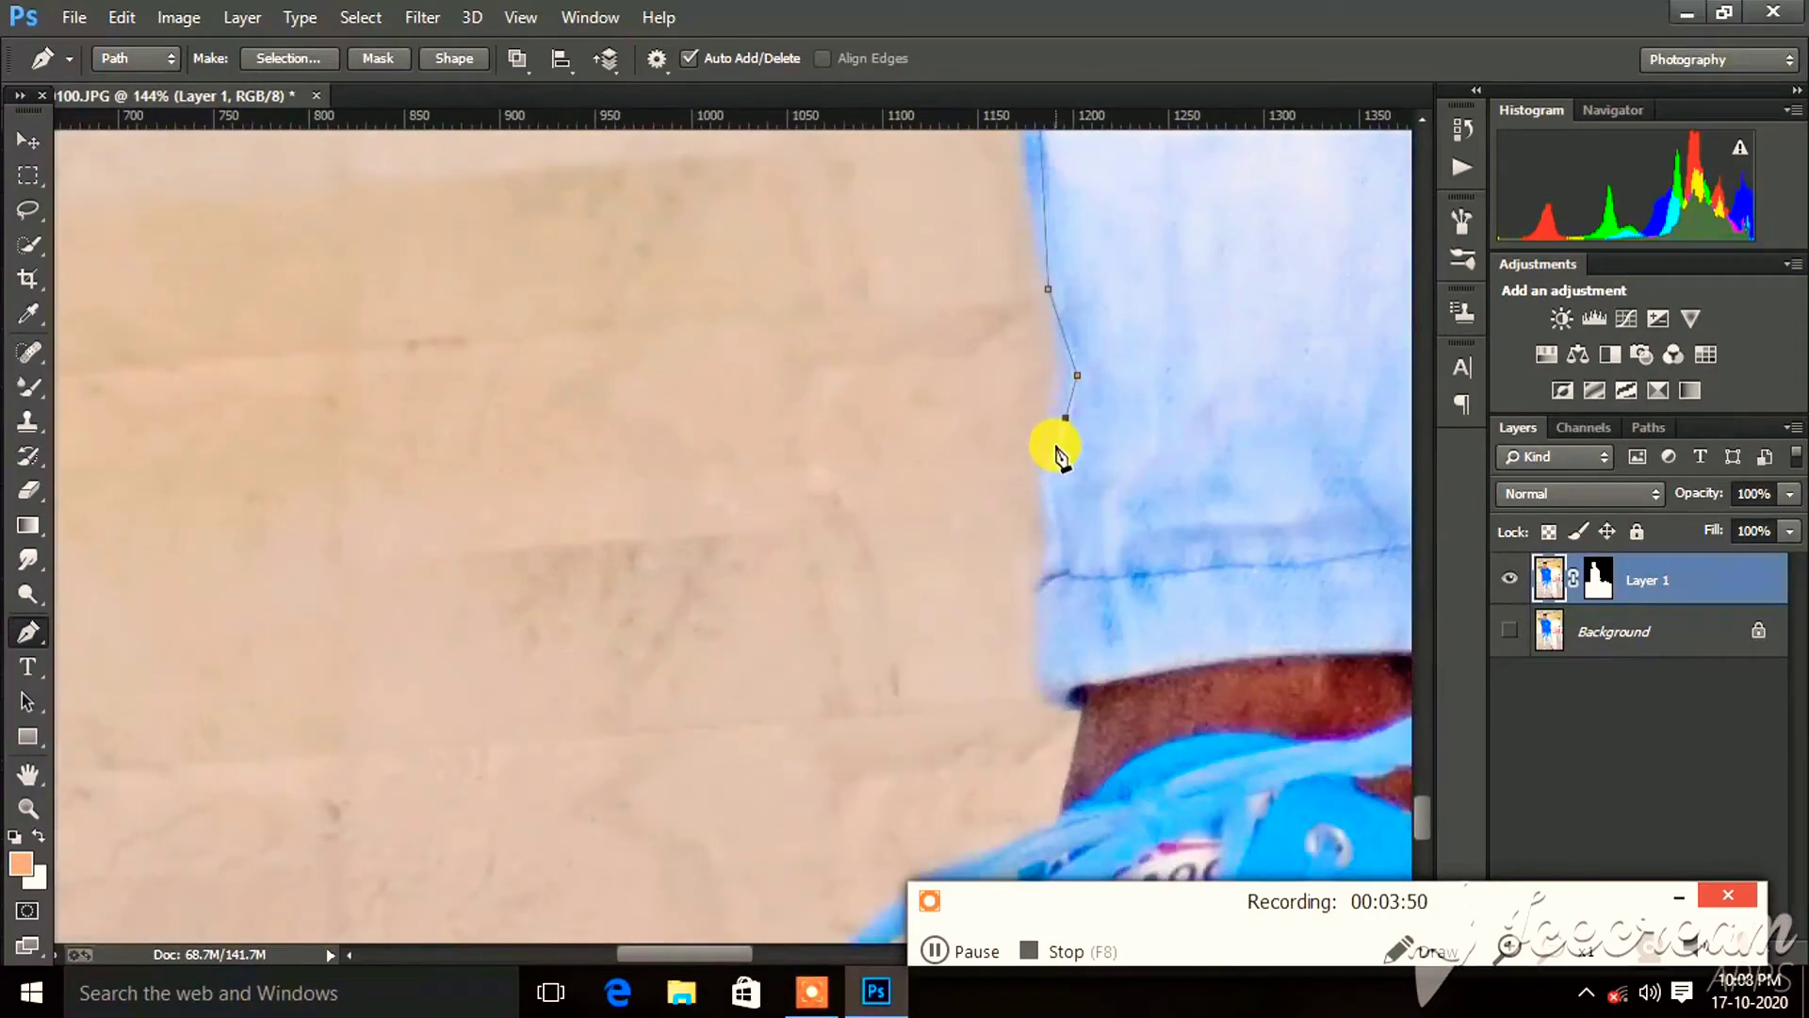
pyautogui.scroll(-5, 1062, 822)
pyautogui.click(933, 747)
pyautogui.scroll(-3, 828, 747)
pyautogui.hscroll(3, 828, 748)
pyautogui.click(787, 557)
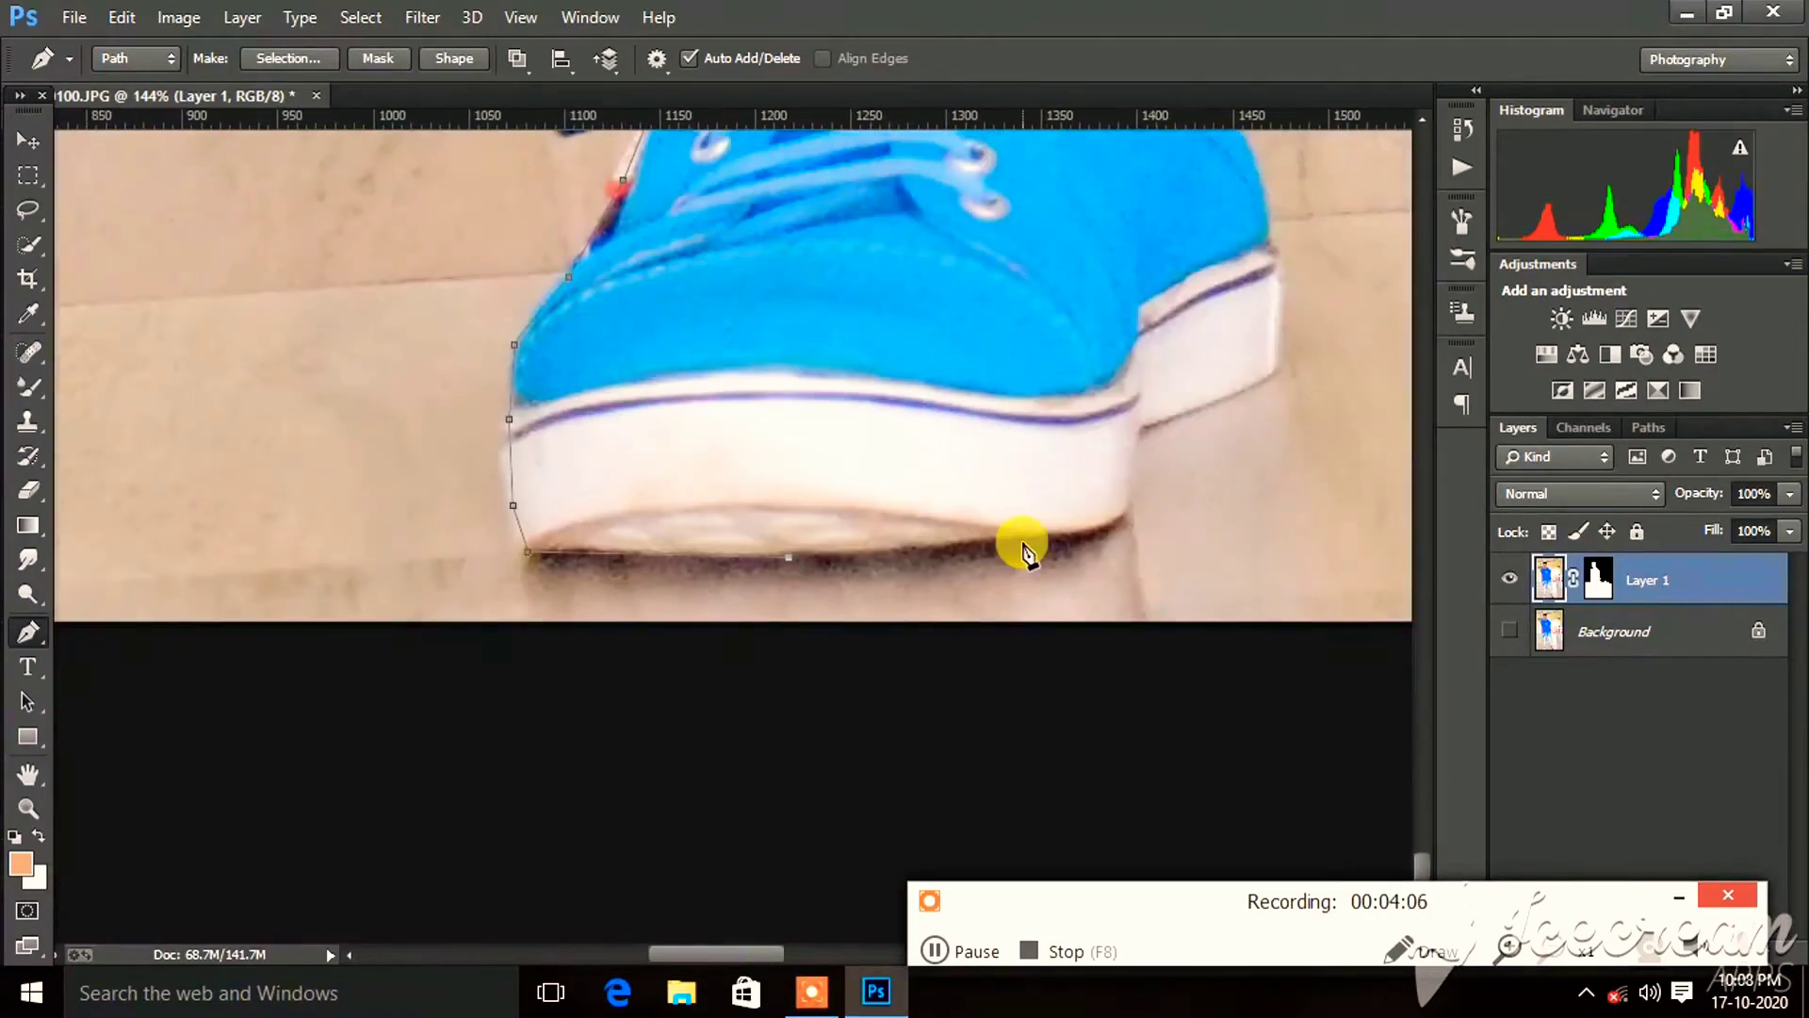
pyautogui.scroll(5, 1183, 282)
pyautogui.scroll(5, 1212, 274)
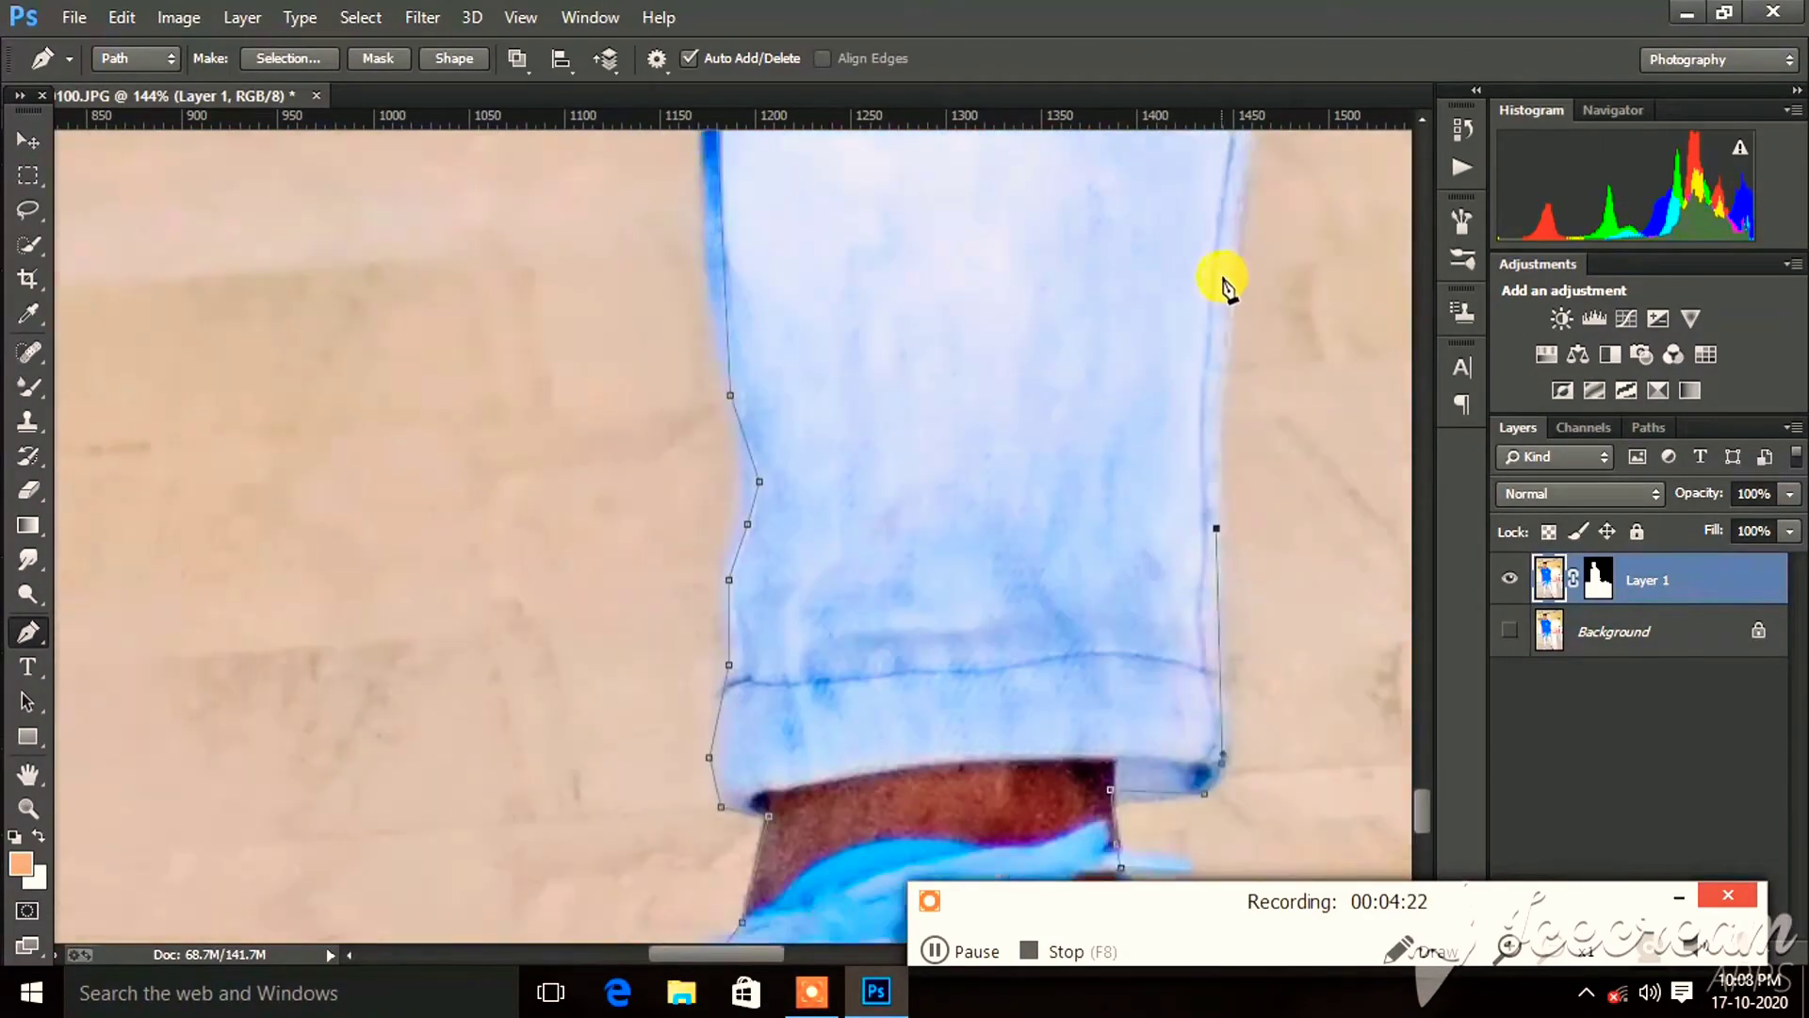
# Continue the outline up the other leg to the hip and arm, enclosing the floor.
pyautogui.click(1296, 294)
pyautogui.scroll(3, 1298, 297)
pyautogui.scroll(3, 1296, 294)
pyautogui.click(1171, 193)
pyautogui.scroll(3, 1219, 174)
pyautogui.click(1219, 175)
pyautogui.scroll(3, 1243, 355)
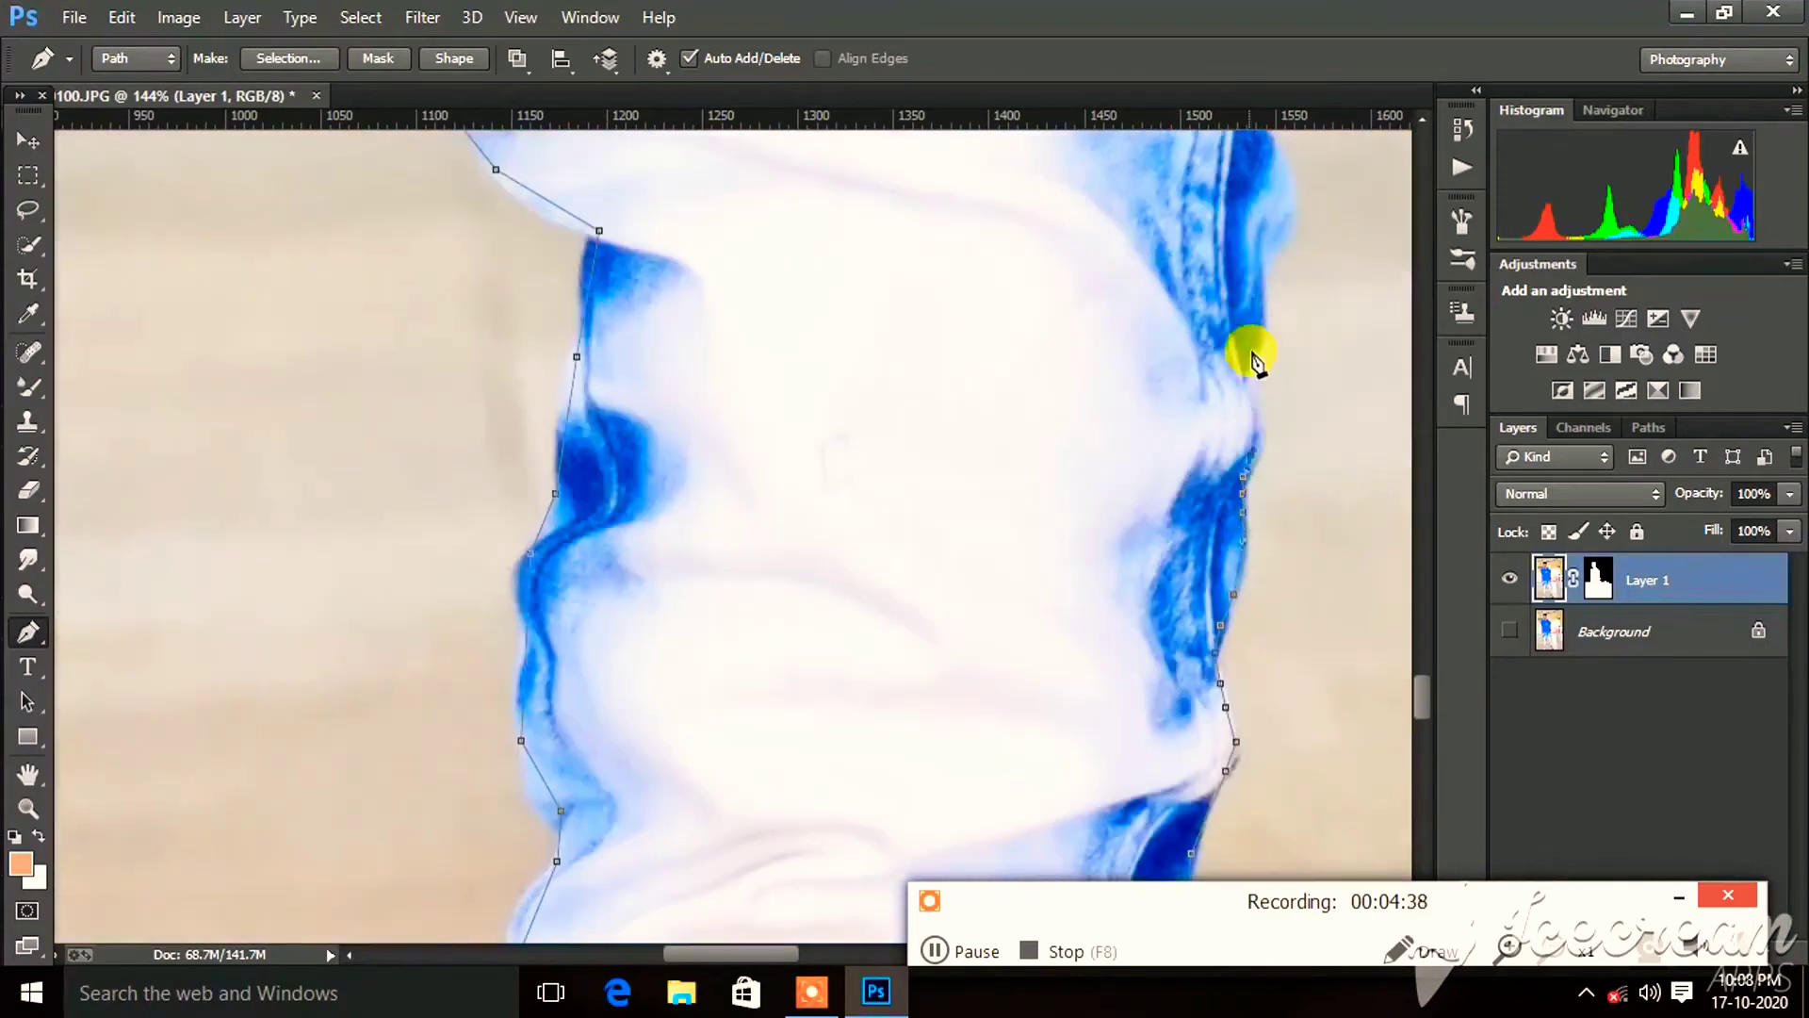
pyautogui.click(1296, 537)
pyautogui.scroll(5, 1223, 189)
pyautogui.scroll(2, 1231, 452)
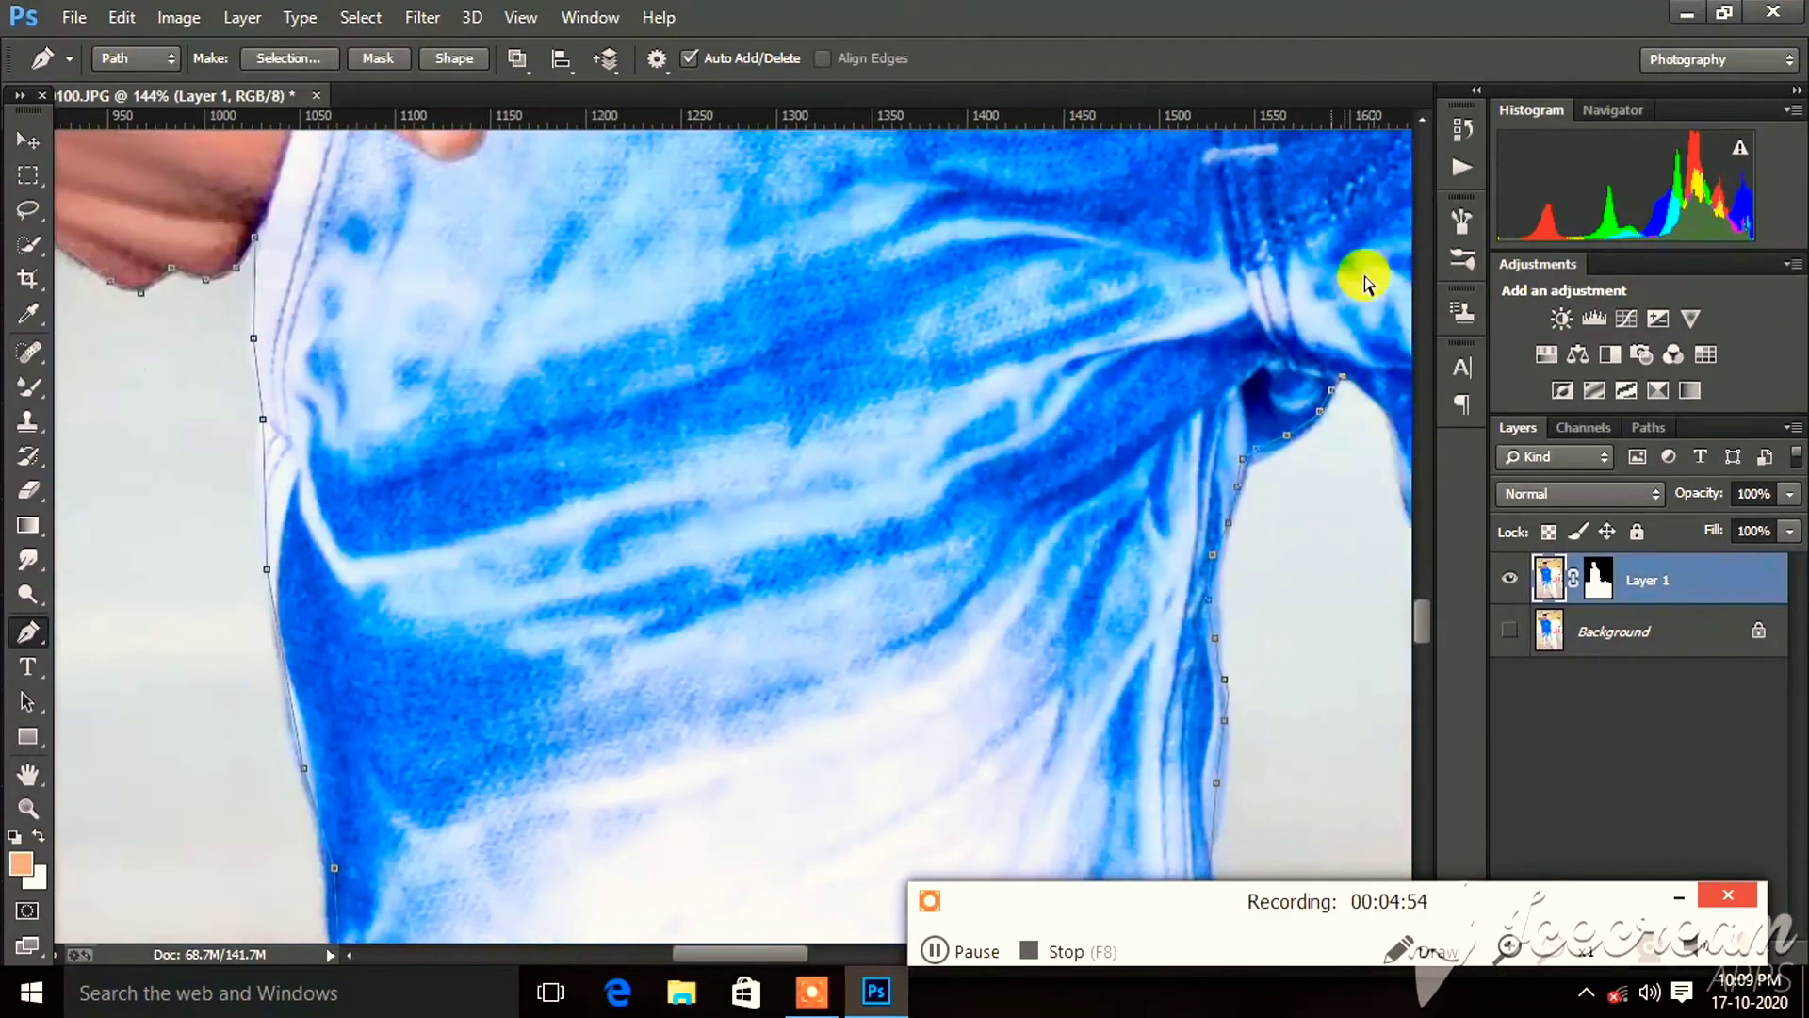
pyautogui.scroll(3, 1365, 283)
pyautogui.hscroll(5, 1236, 565)
pyautogui.scroll(2, 719, 291)
pyautogui.click(808, 231)
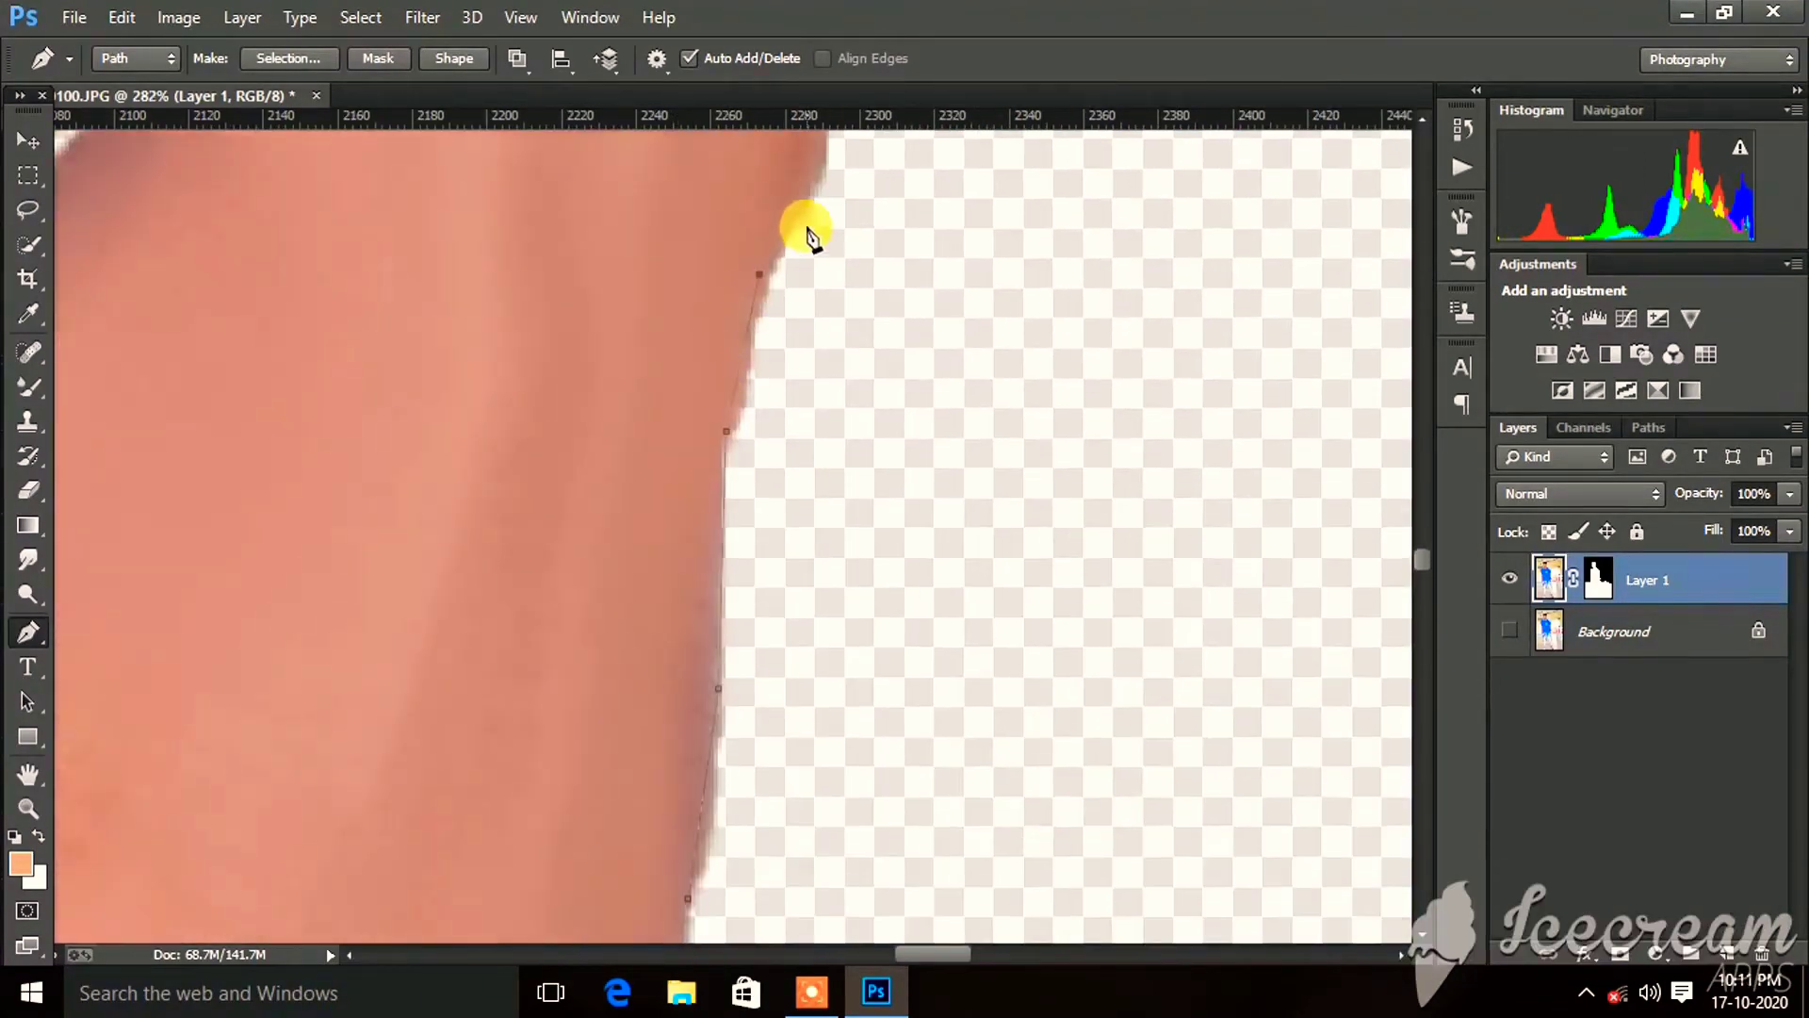
pyautogui.scroll(-3, 897, 344)
pyautogui.scroll(-4, 1006, 371)
pyautogui.scroll(-4, 1006, 371)
pyautogui.scroll(-5, 1151, 537)
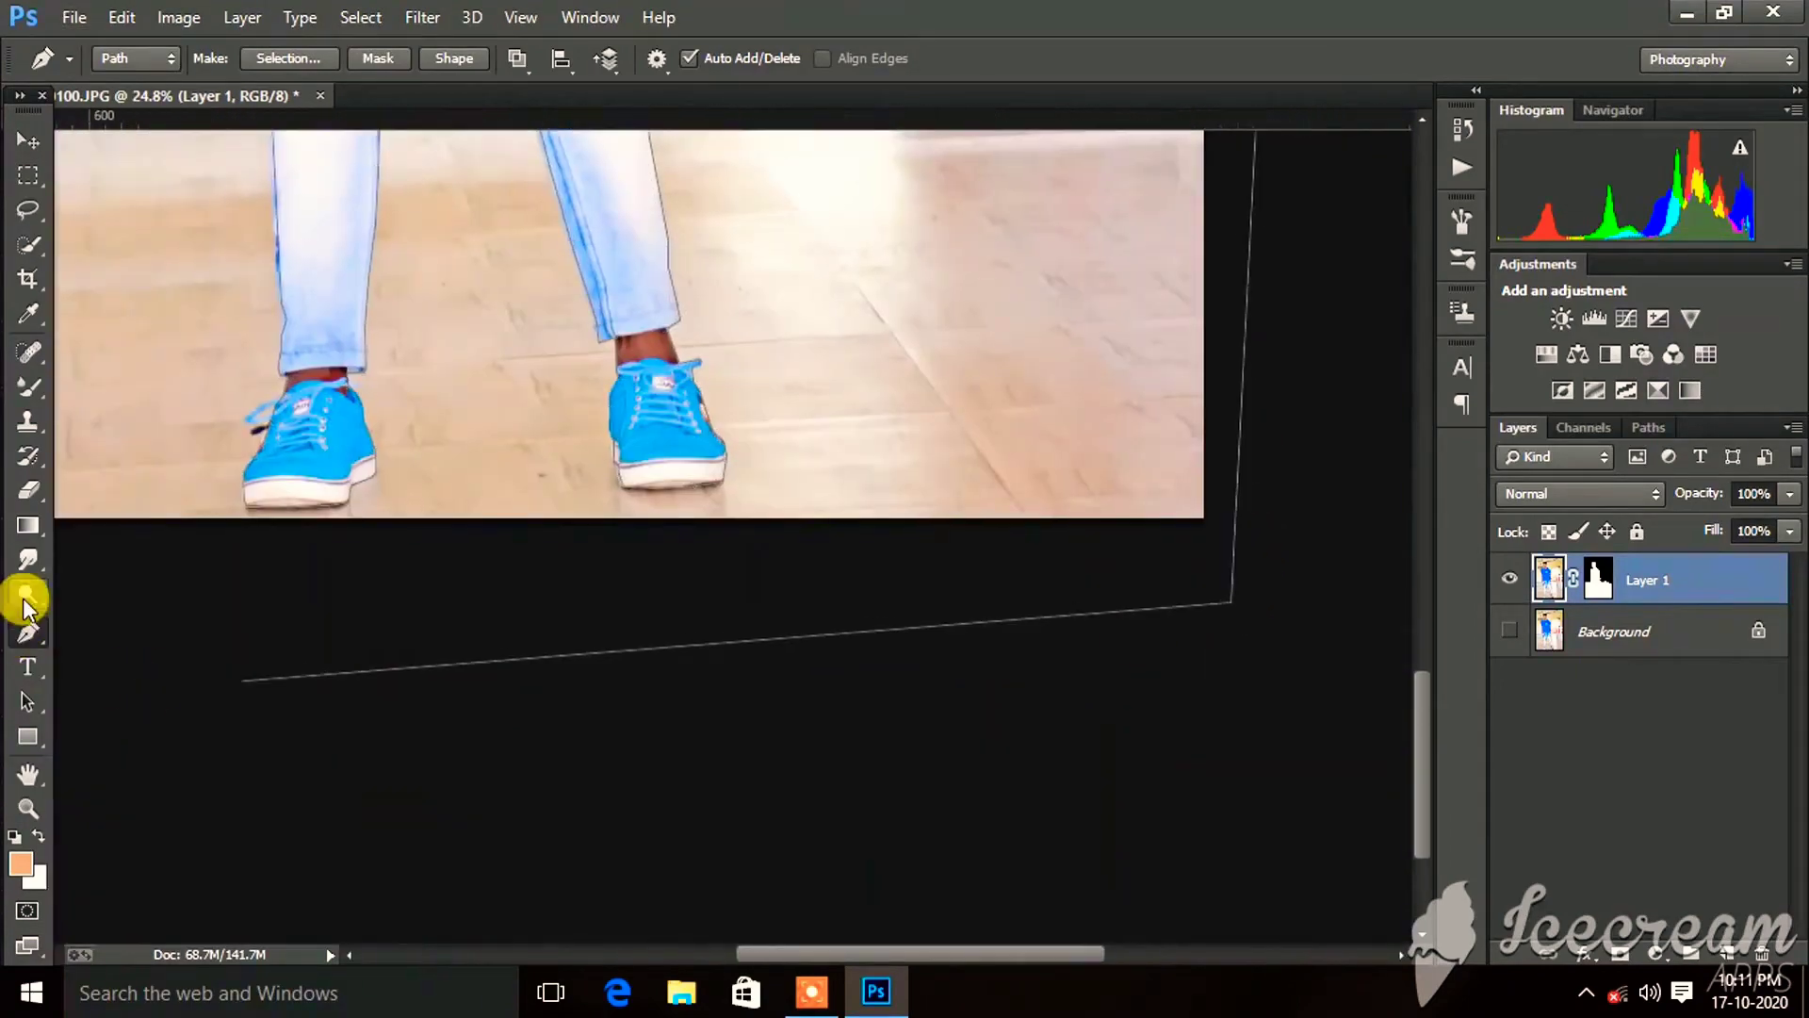
pyautogui.click(492, 703)
pyautogui.scroll(4, 339, 613)
pyautogui.scroll(3, 517, 364)
pyautogui.scroll(7, 321, 419)
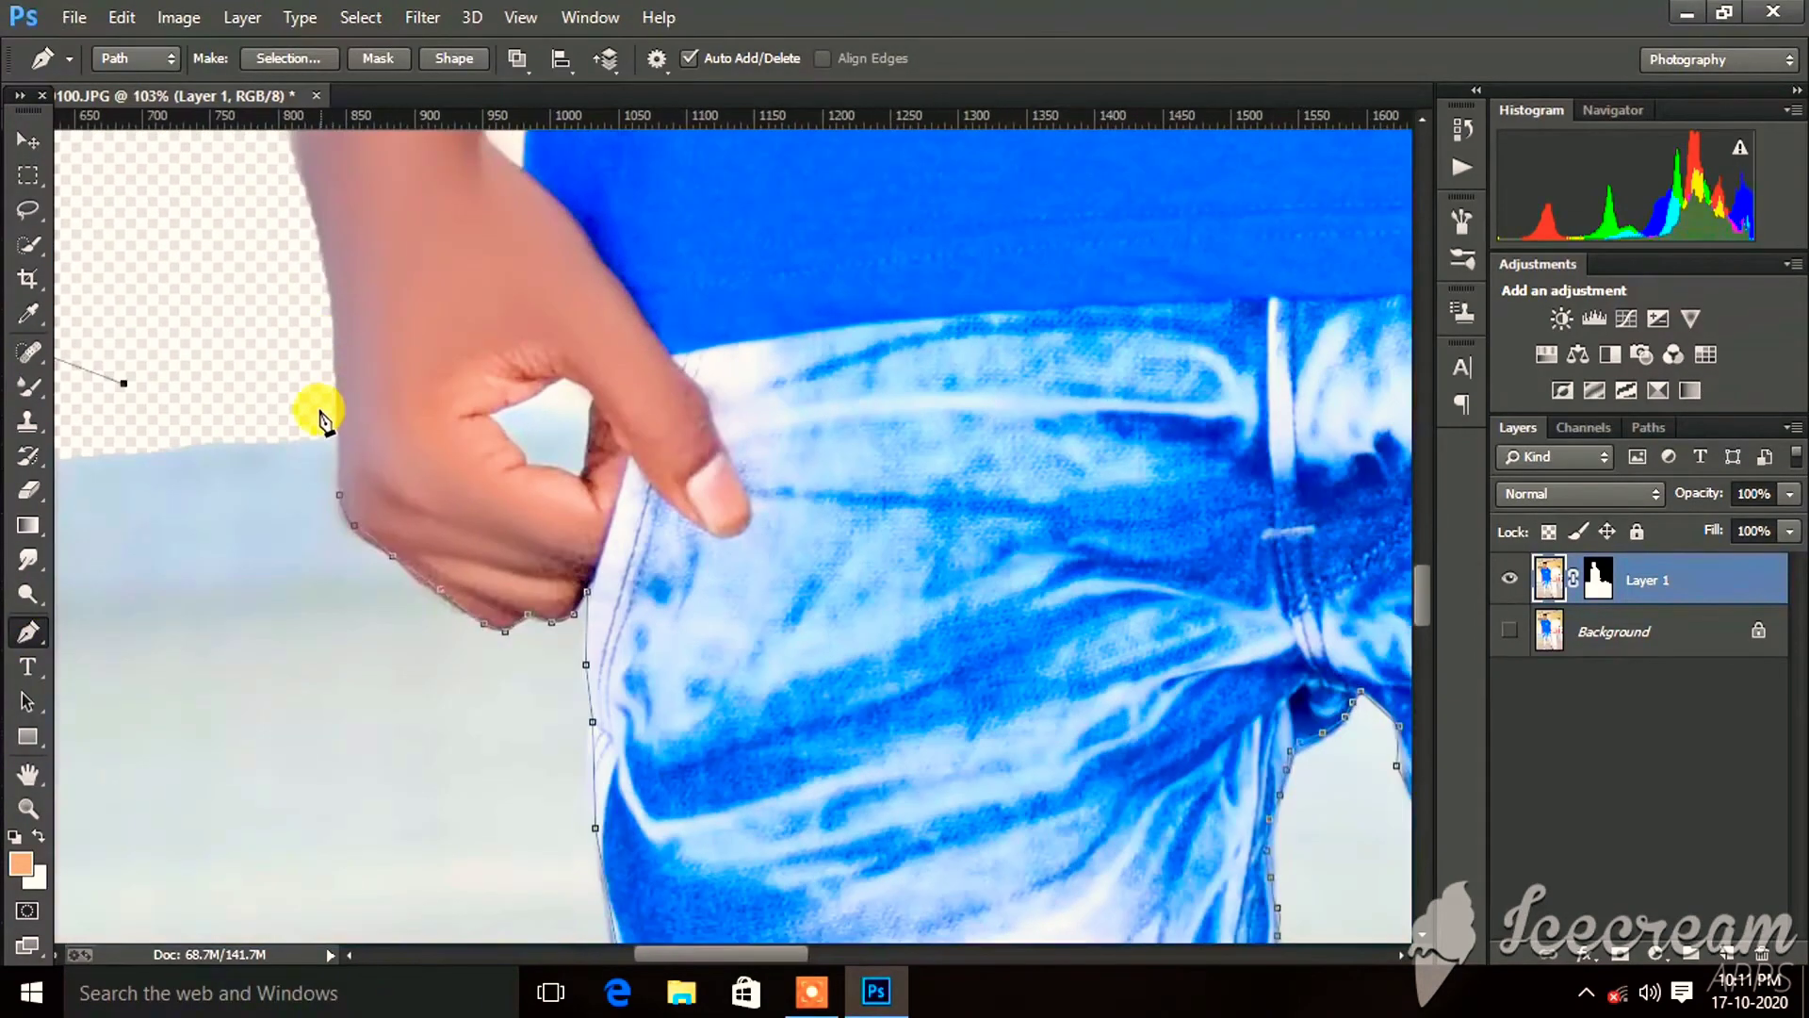
pyautogui.scroll(2, 332, 420)
pyautogui.scroll(4, 325, 437)
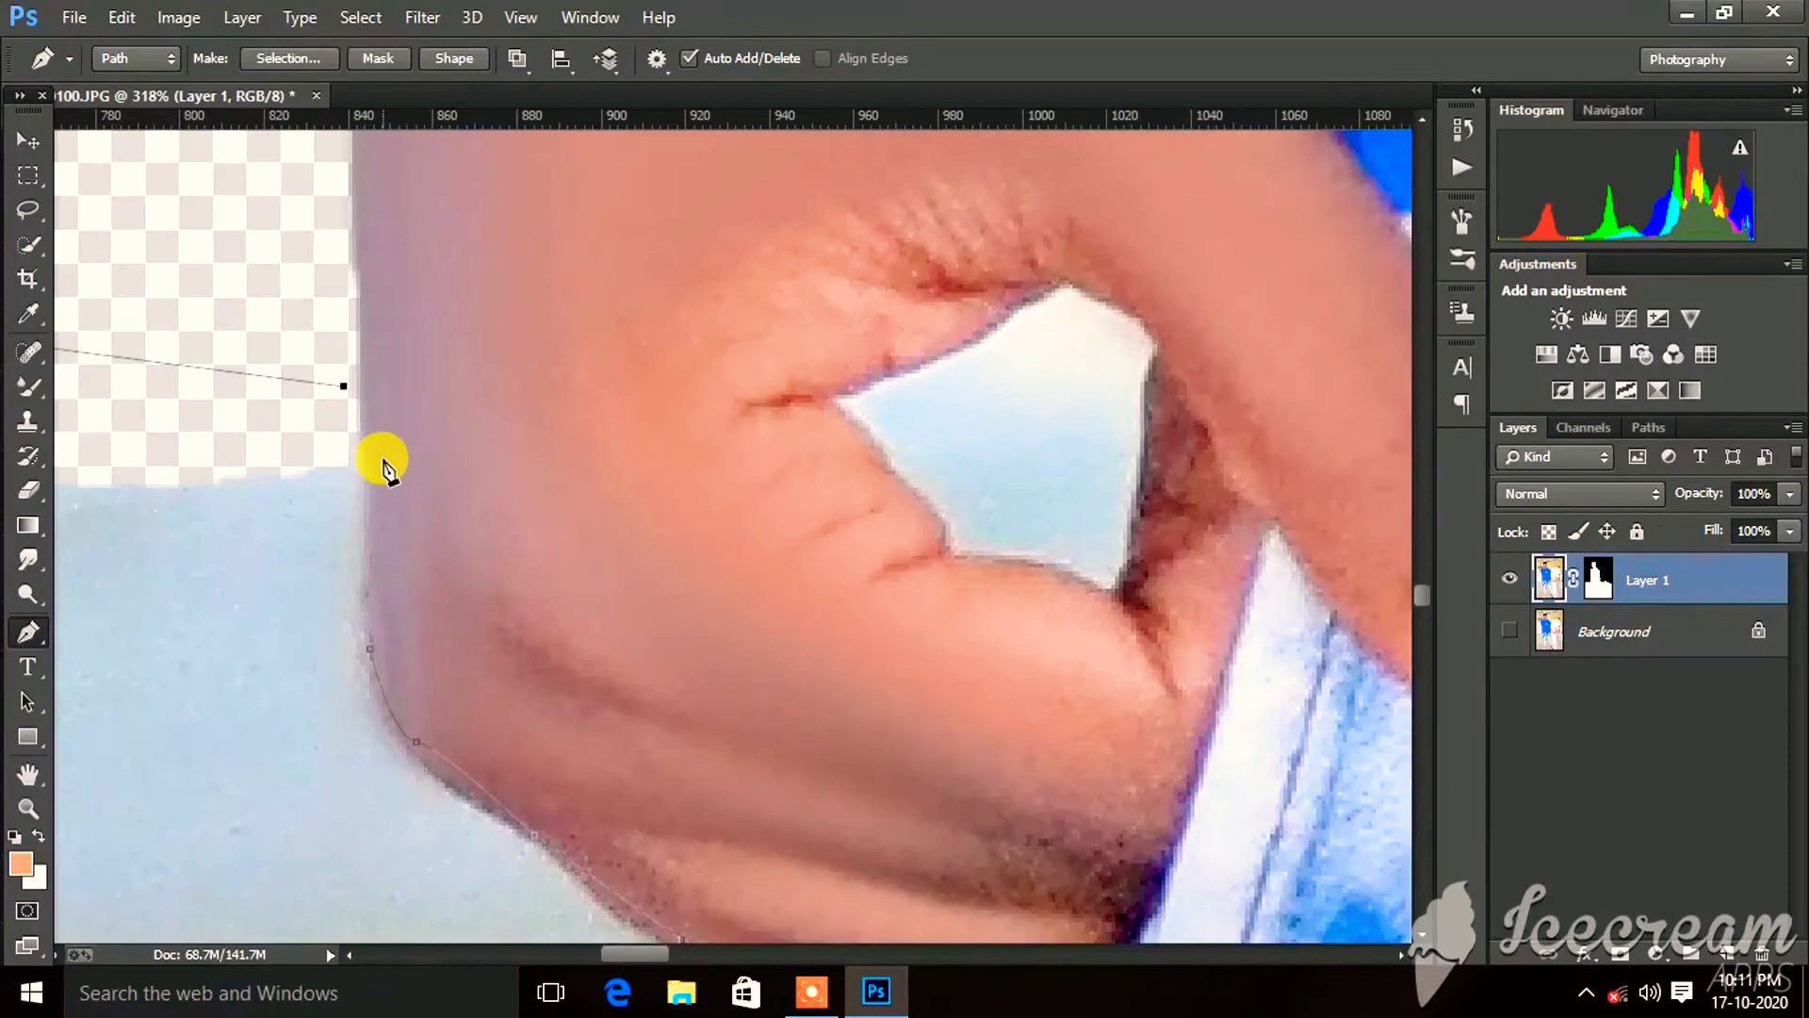
# Convert the traced path into a selection with 0 px feather.
pyautogui.rightClick(371, 652)
pyautogui.click(353, 461)
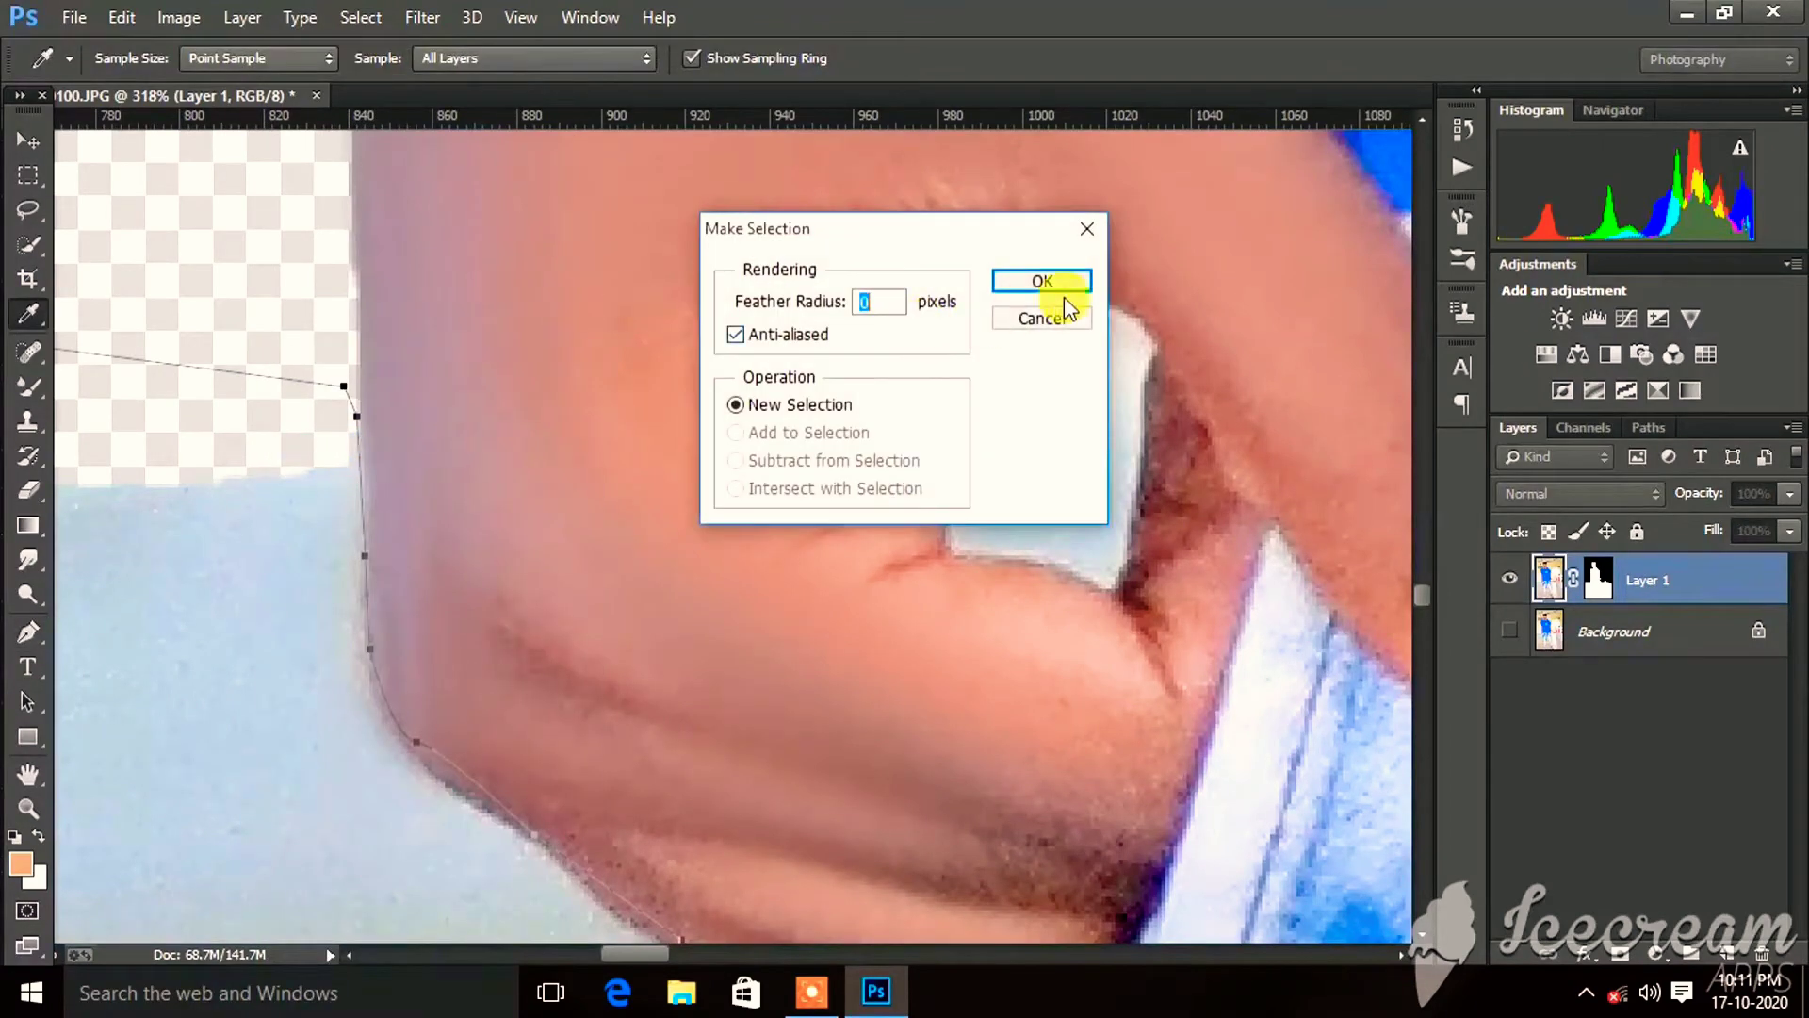
pyautogui.click(1080, 282)
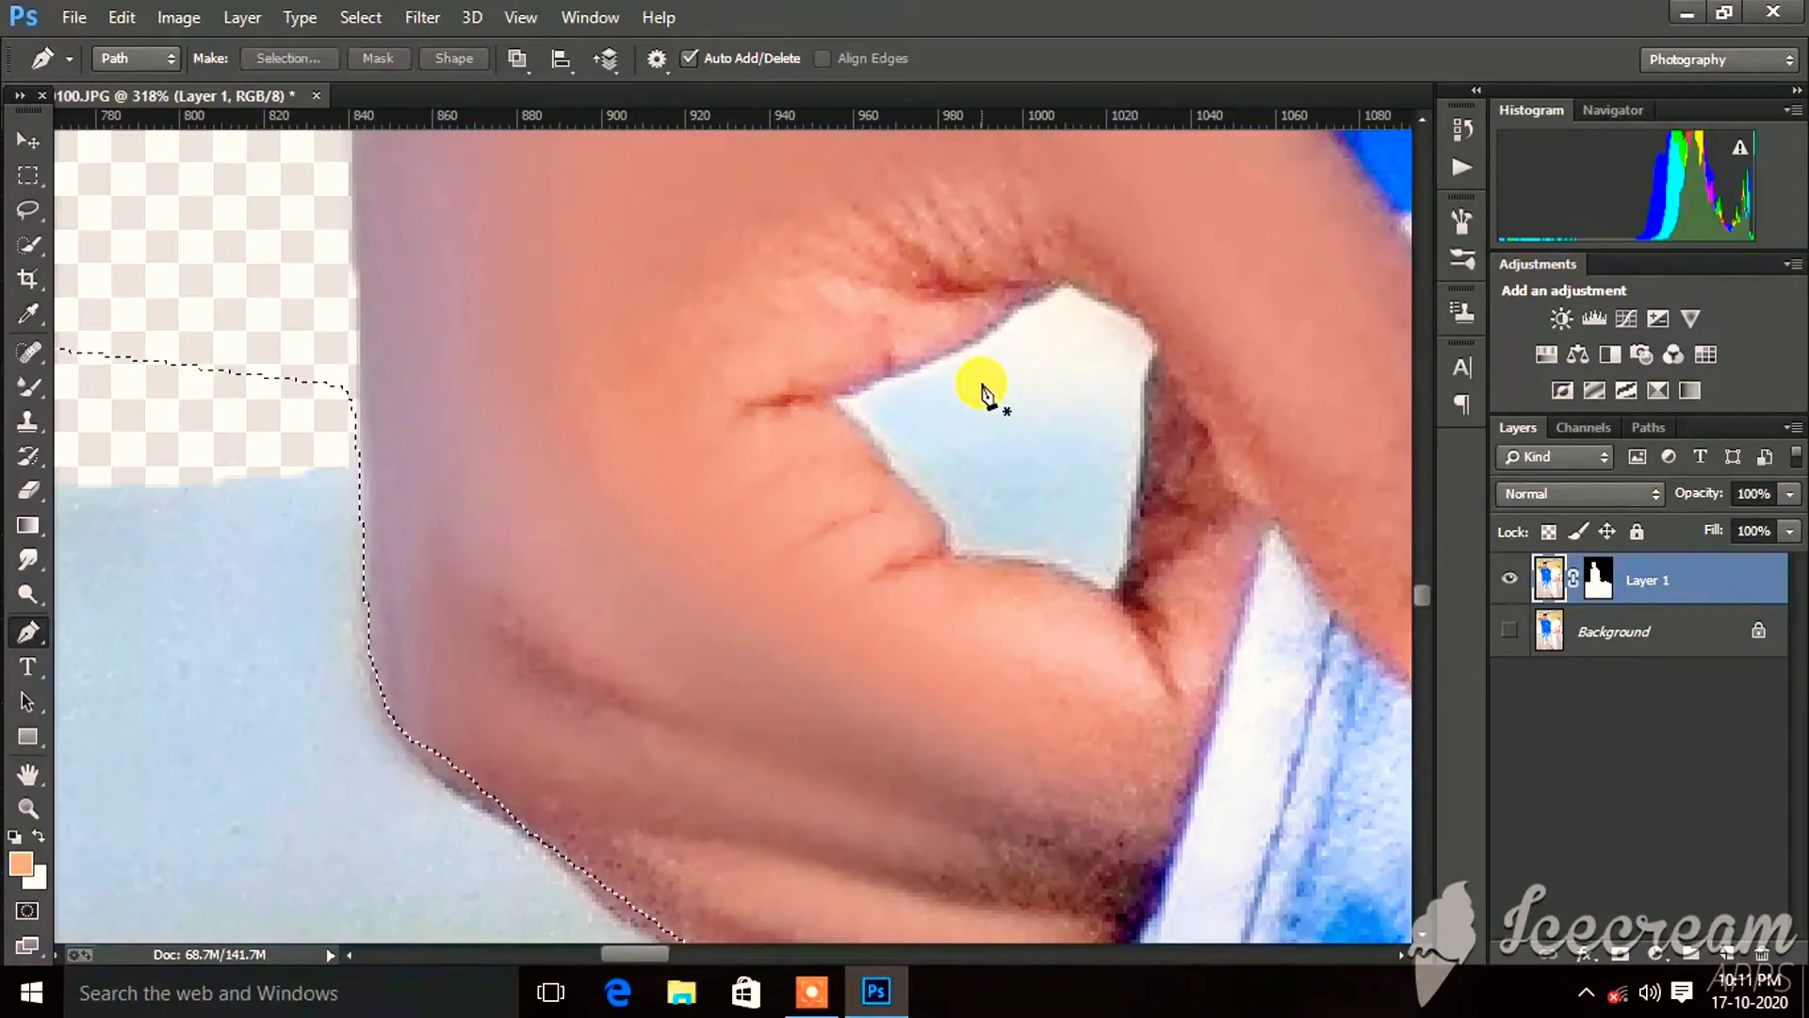
# Cut the selected floor area out of Layer 1's mask.
pyautogui.click(1598, 582)
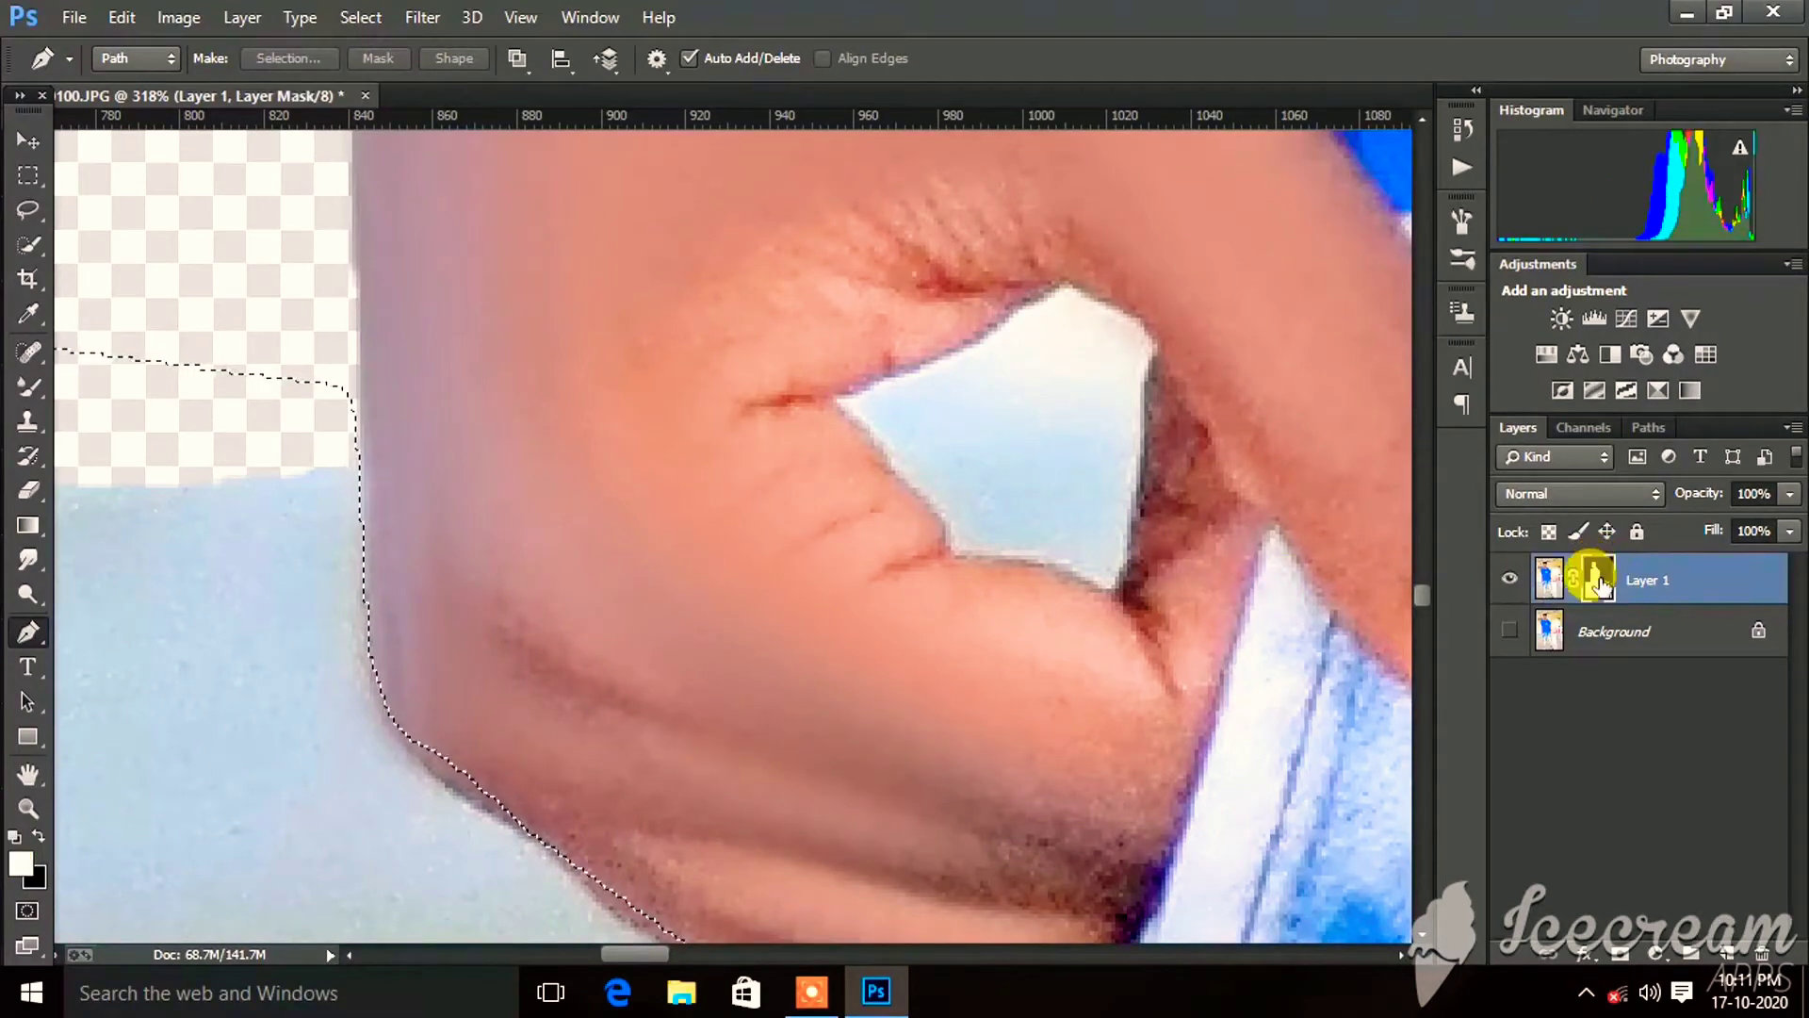
pyautogui.hotkey('ctrl', '-')
pyautogui.hotkey('ctrl', '-')
pyautogui.hotkey('ctrl', '-')
pyautogui.hotkey('ctrl', '-')
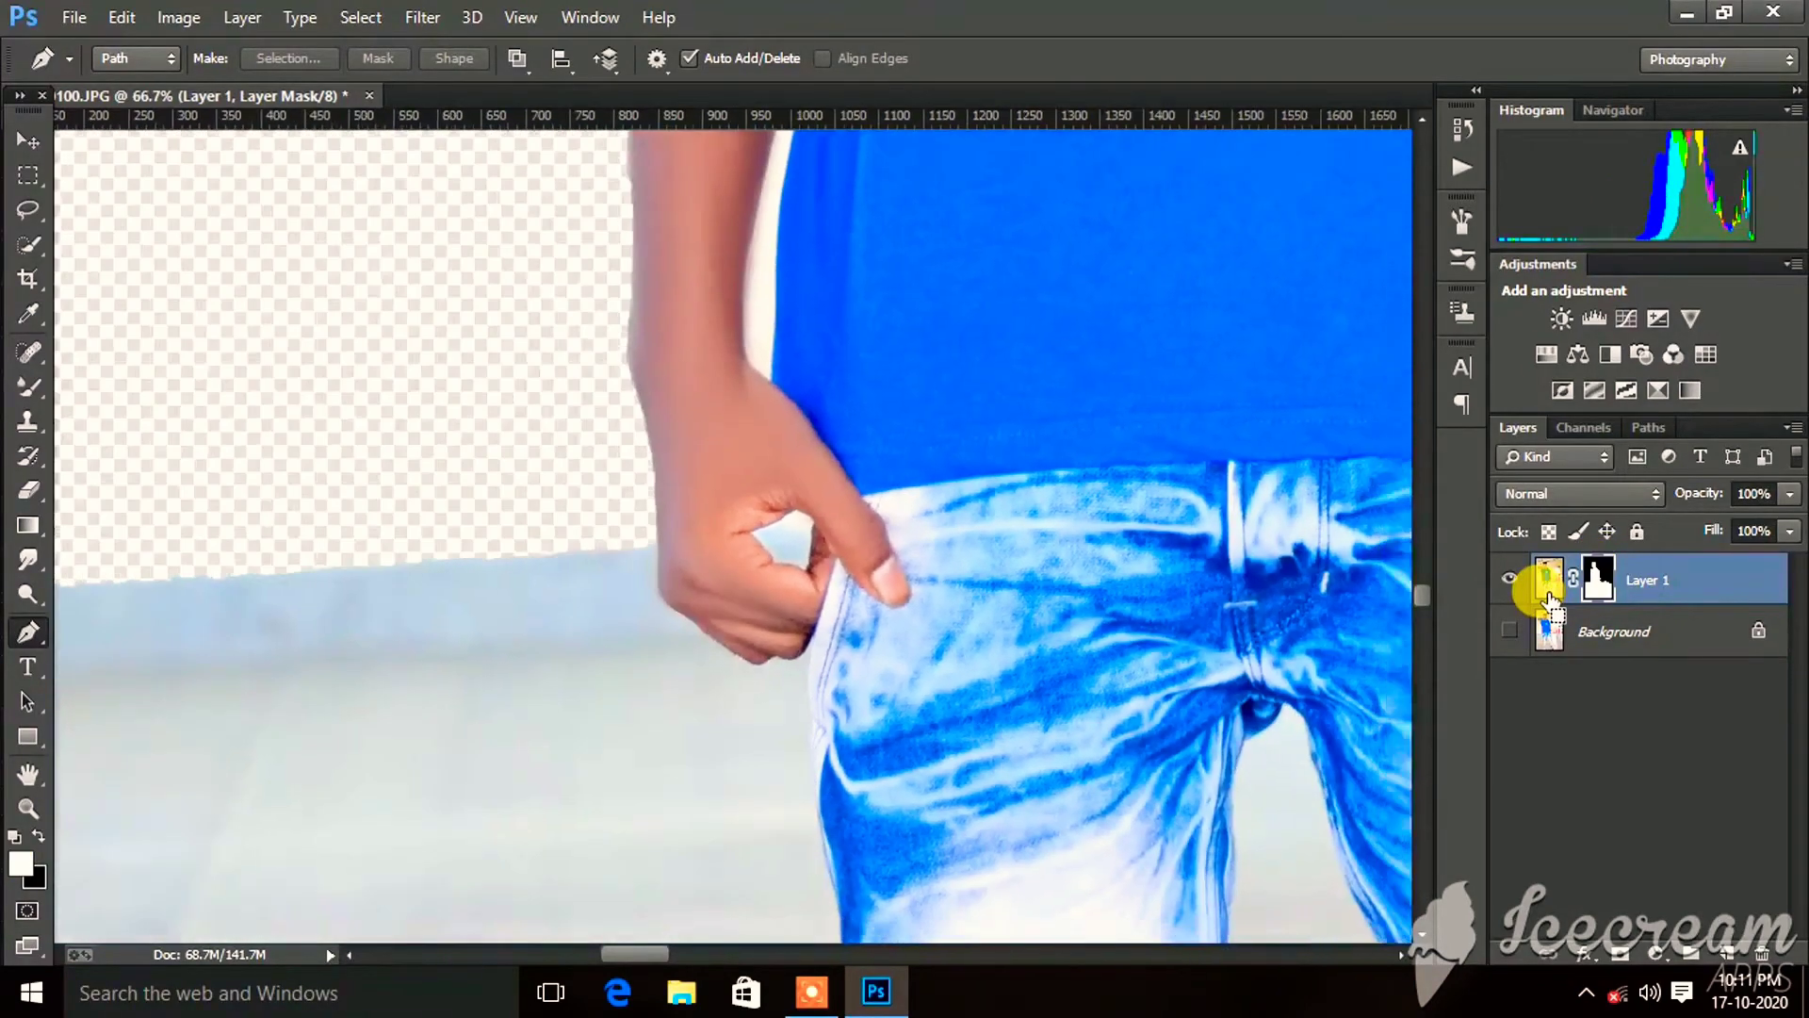
pyautogui.hotkey('ctrl', '-')
pyautogui.hotkey('ctrl', '-')
pyautogui.hotkey('ctrl', '-')
pyautogui.hotkey('ctrl', '-')
pyautogui.hotkey('ctrl', '-')
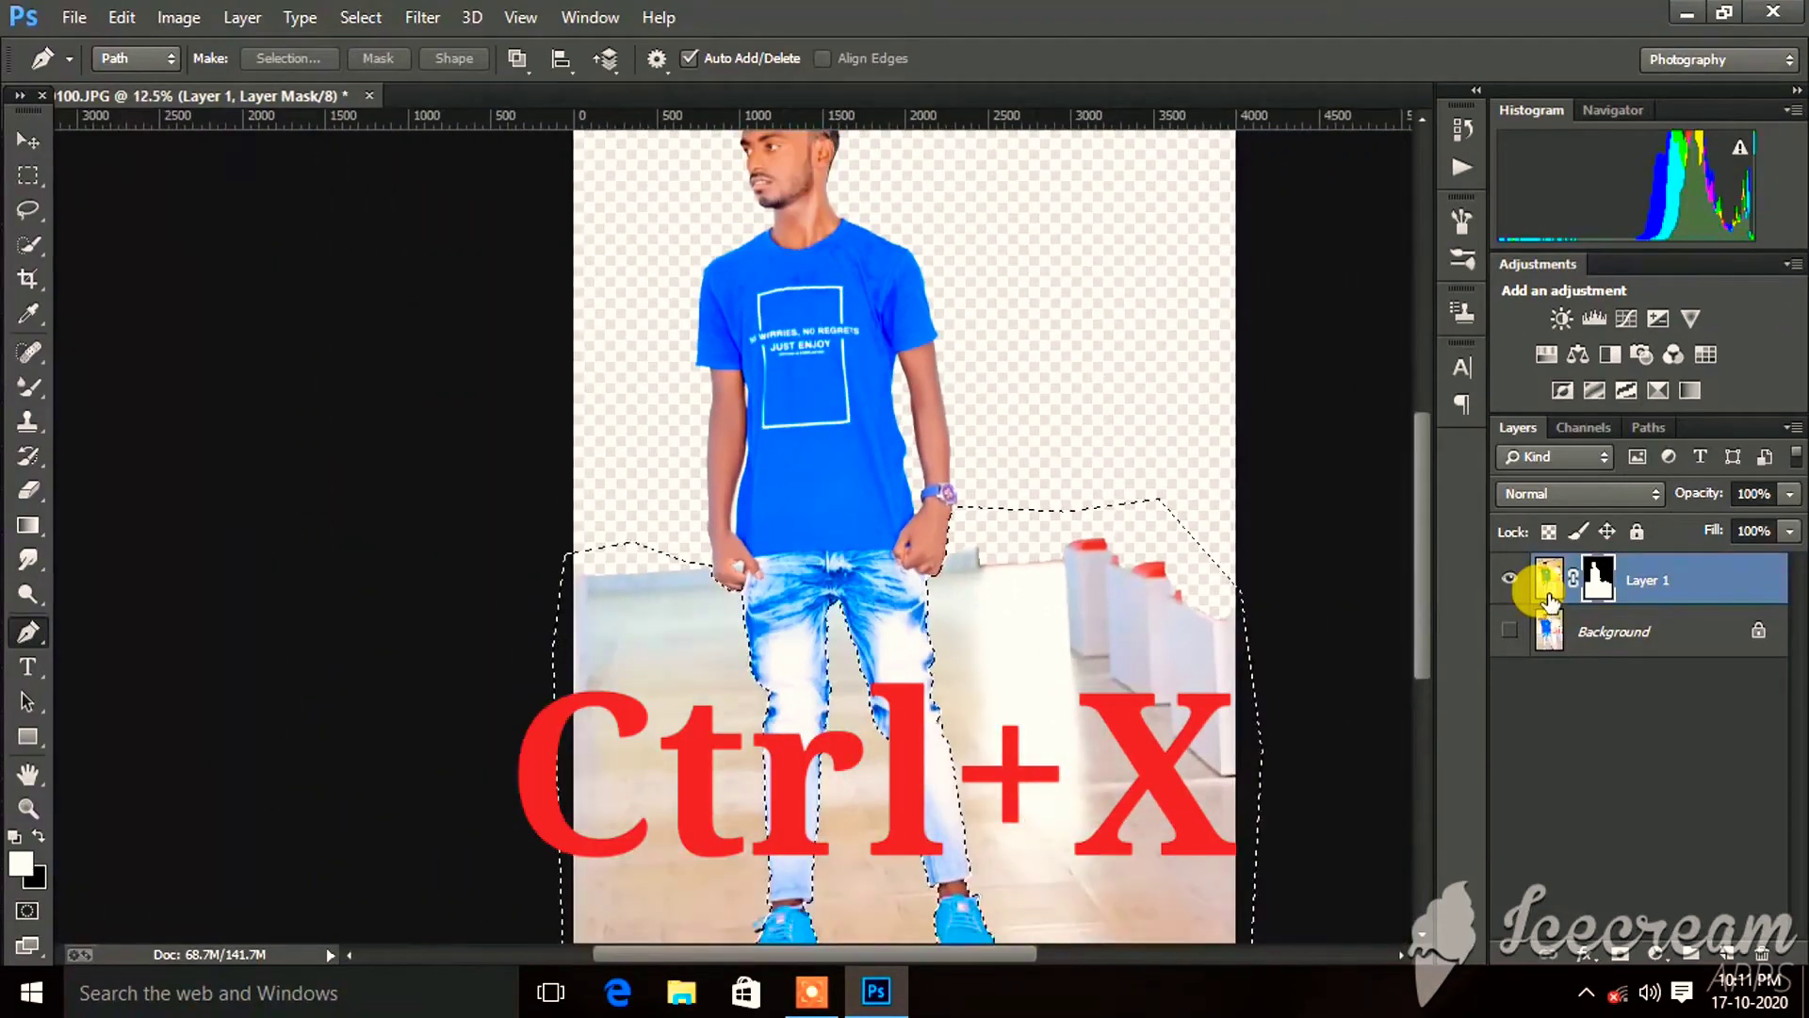
pyautogui.click(1550, 594)
pyautogui.hotkey('ctrl', 'x')
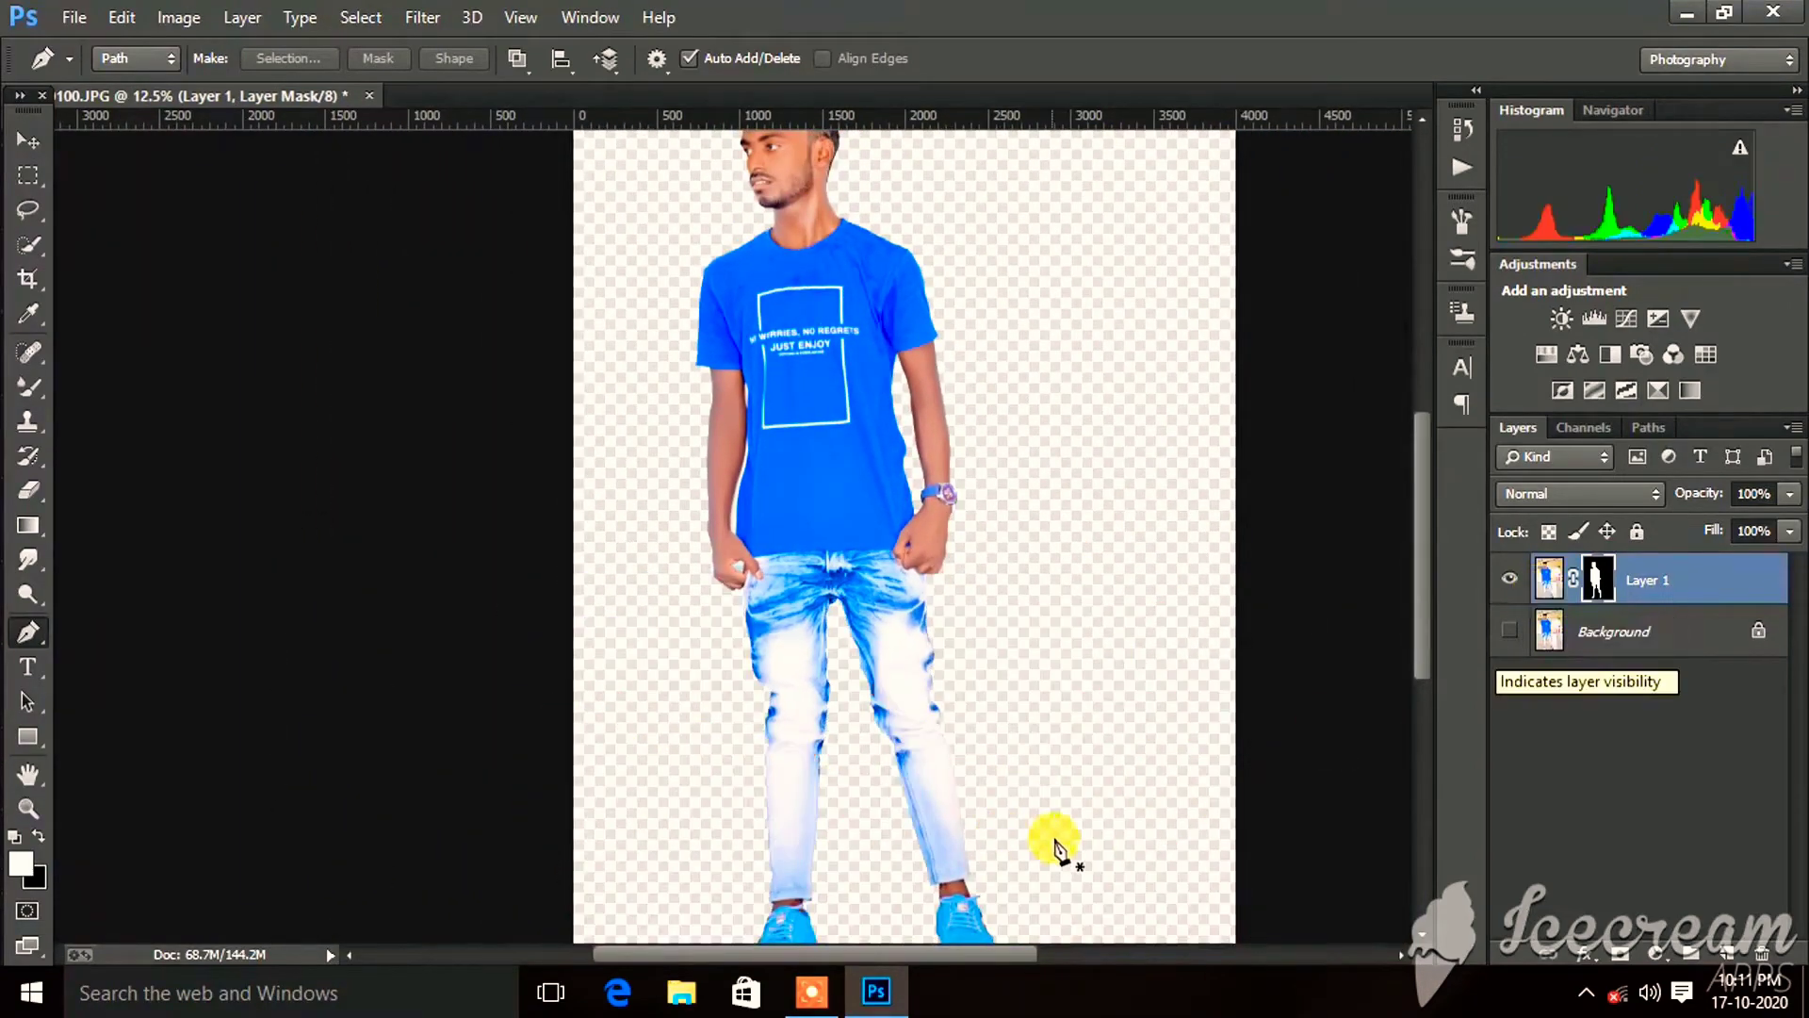
pyautogui.hotkey('ctrl', '-')
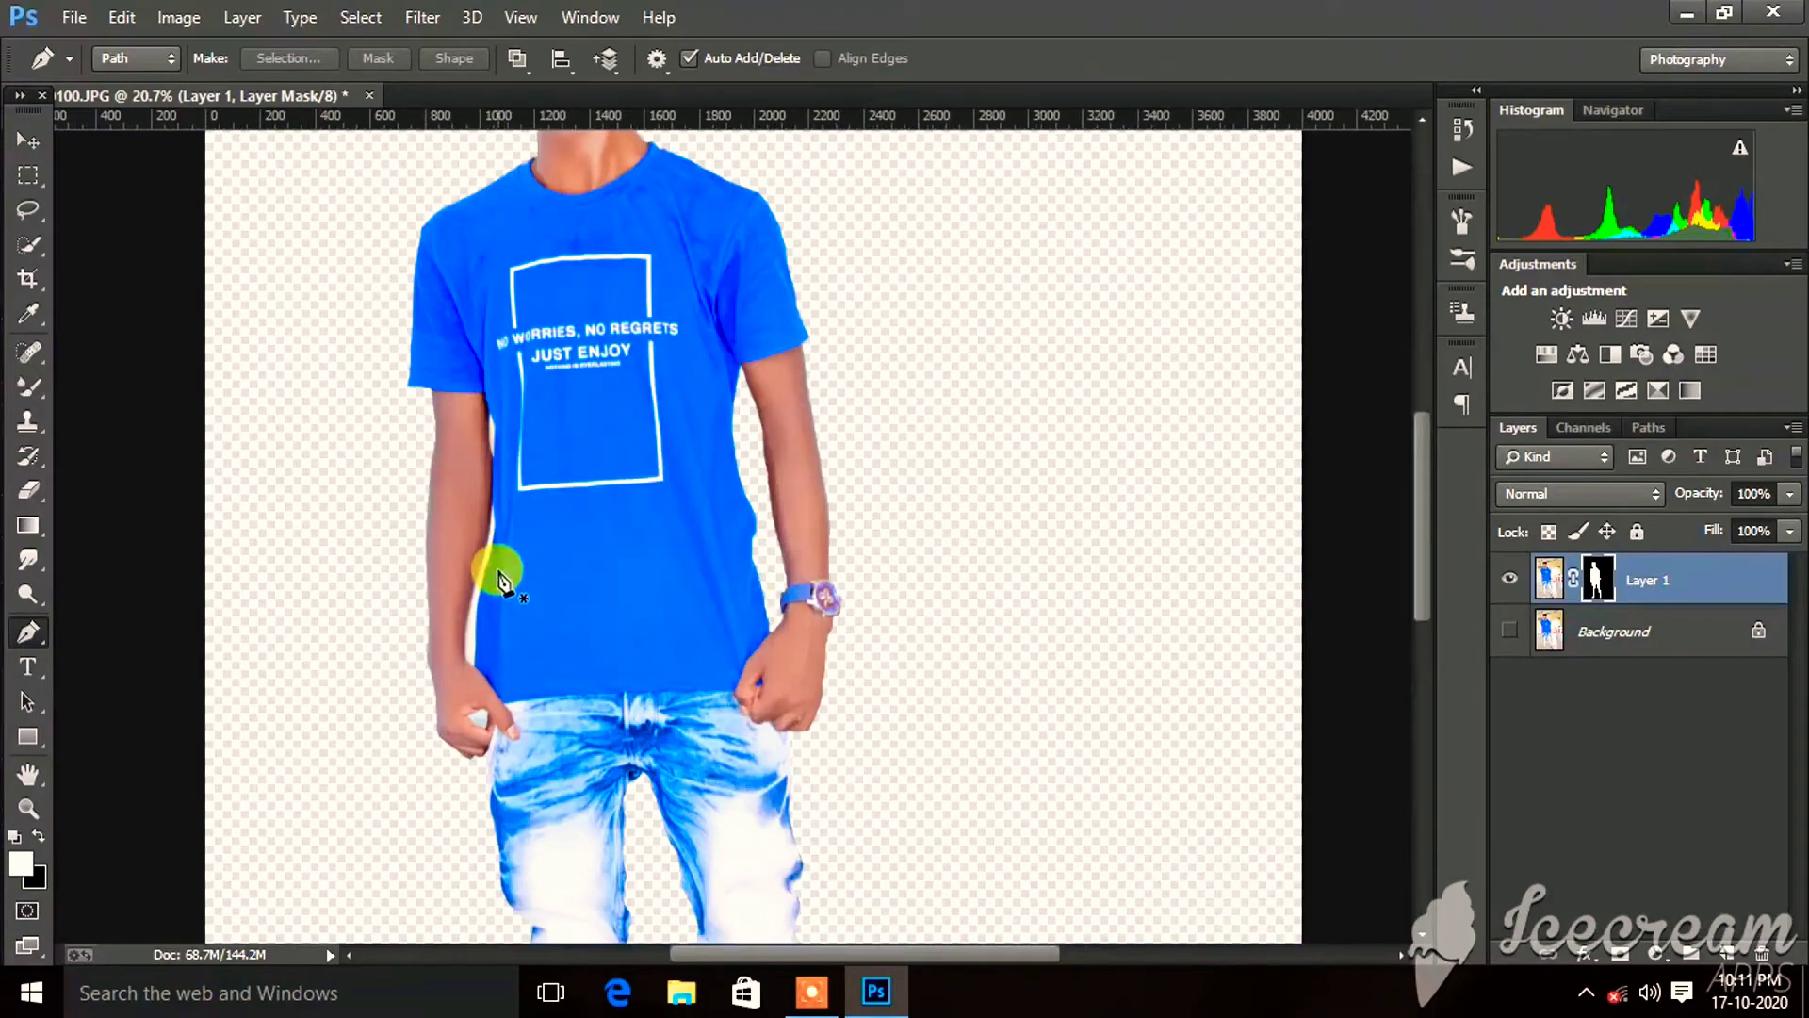
# Outline the gap between the fingers inside the hand and turn it into a selection.
pyautogui.scroll(5, 537, 678)
pyautogui.scroll(-3, 659, 726)
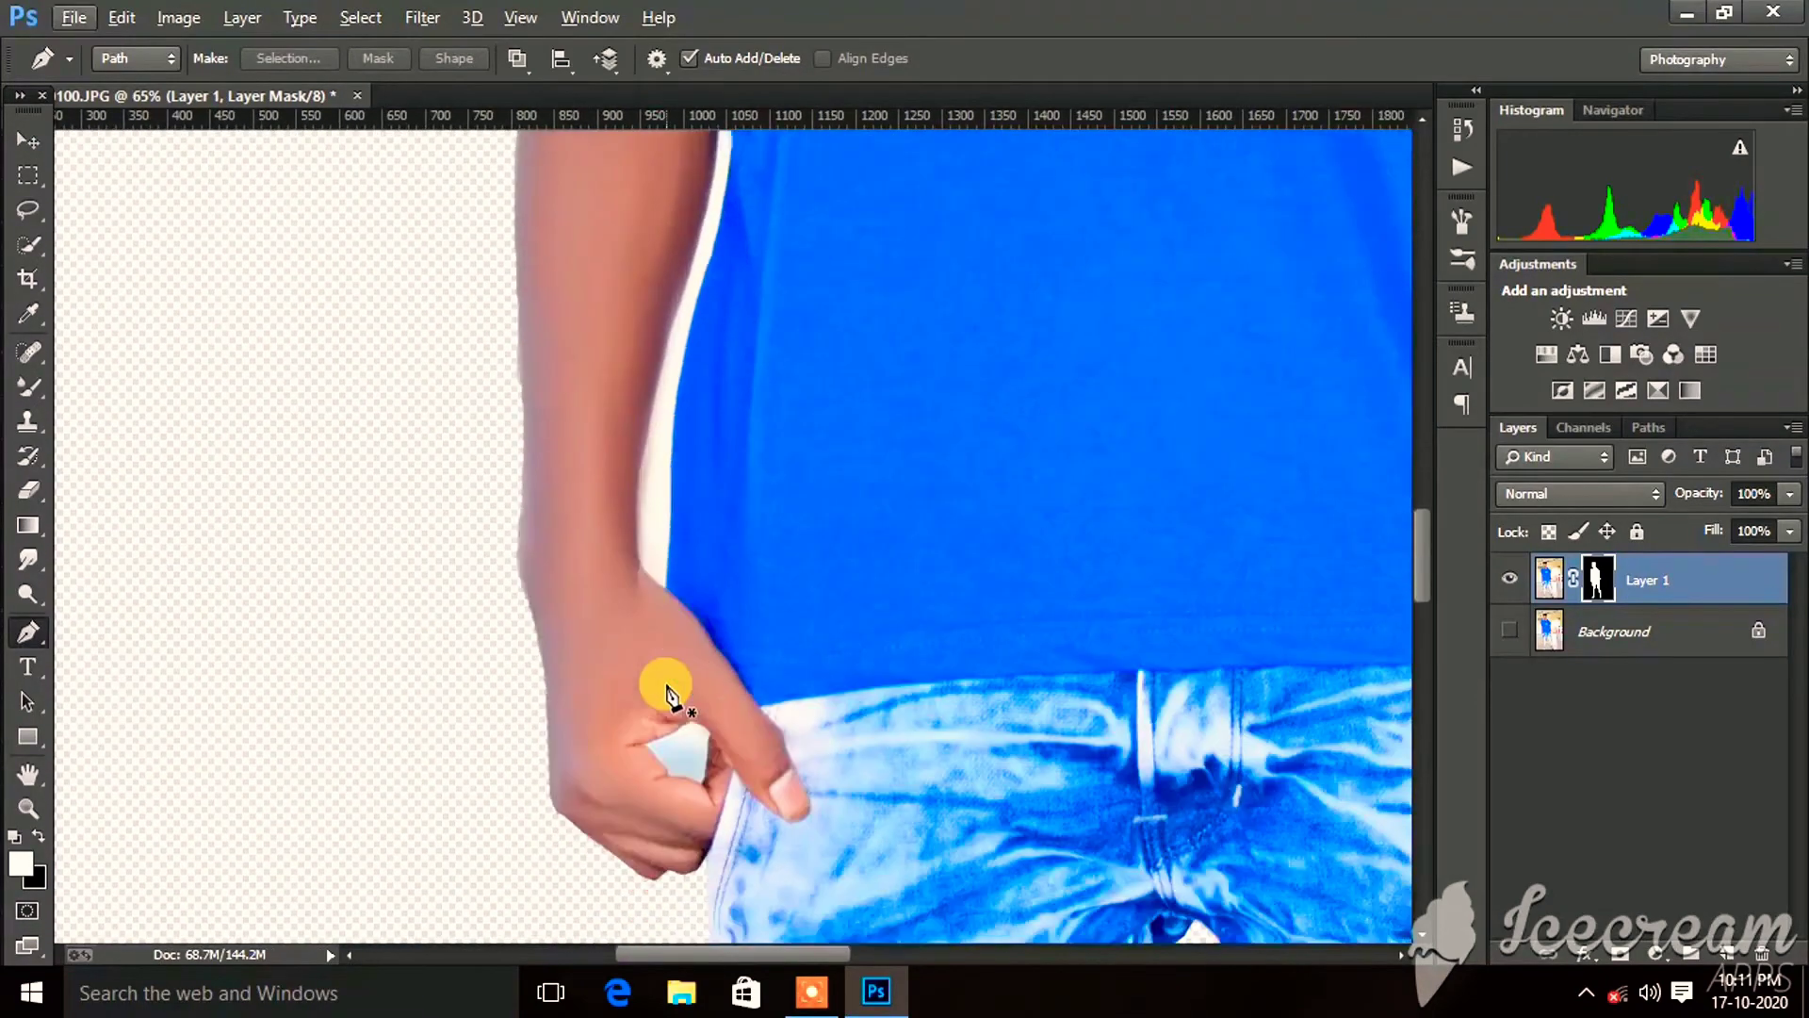
pyautogui.scroll(-3, 664, 707)
pyautogui.scroll(1, 666, 695)
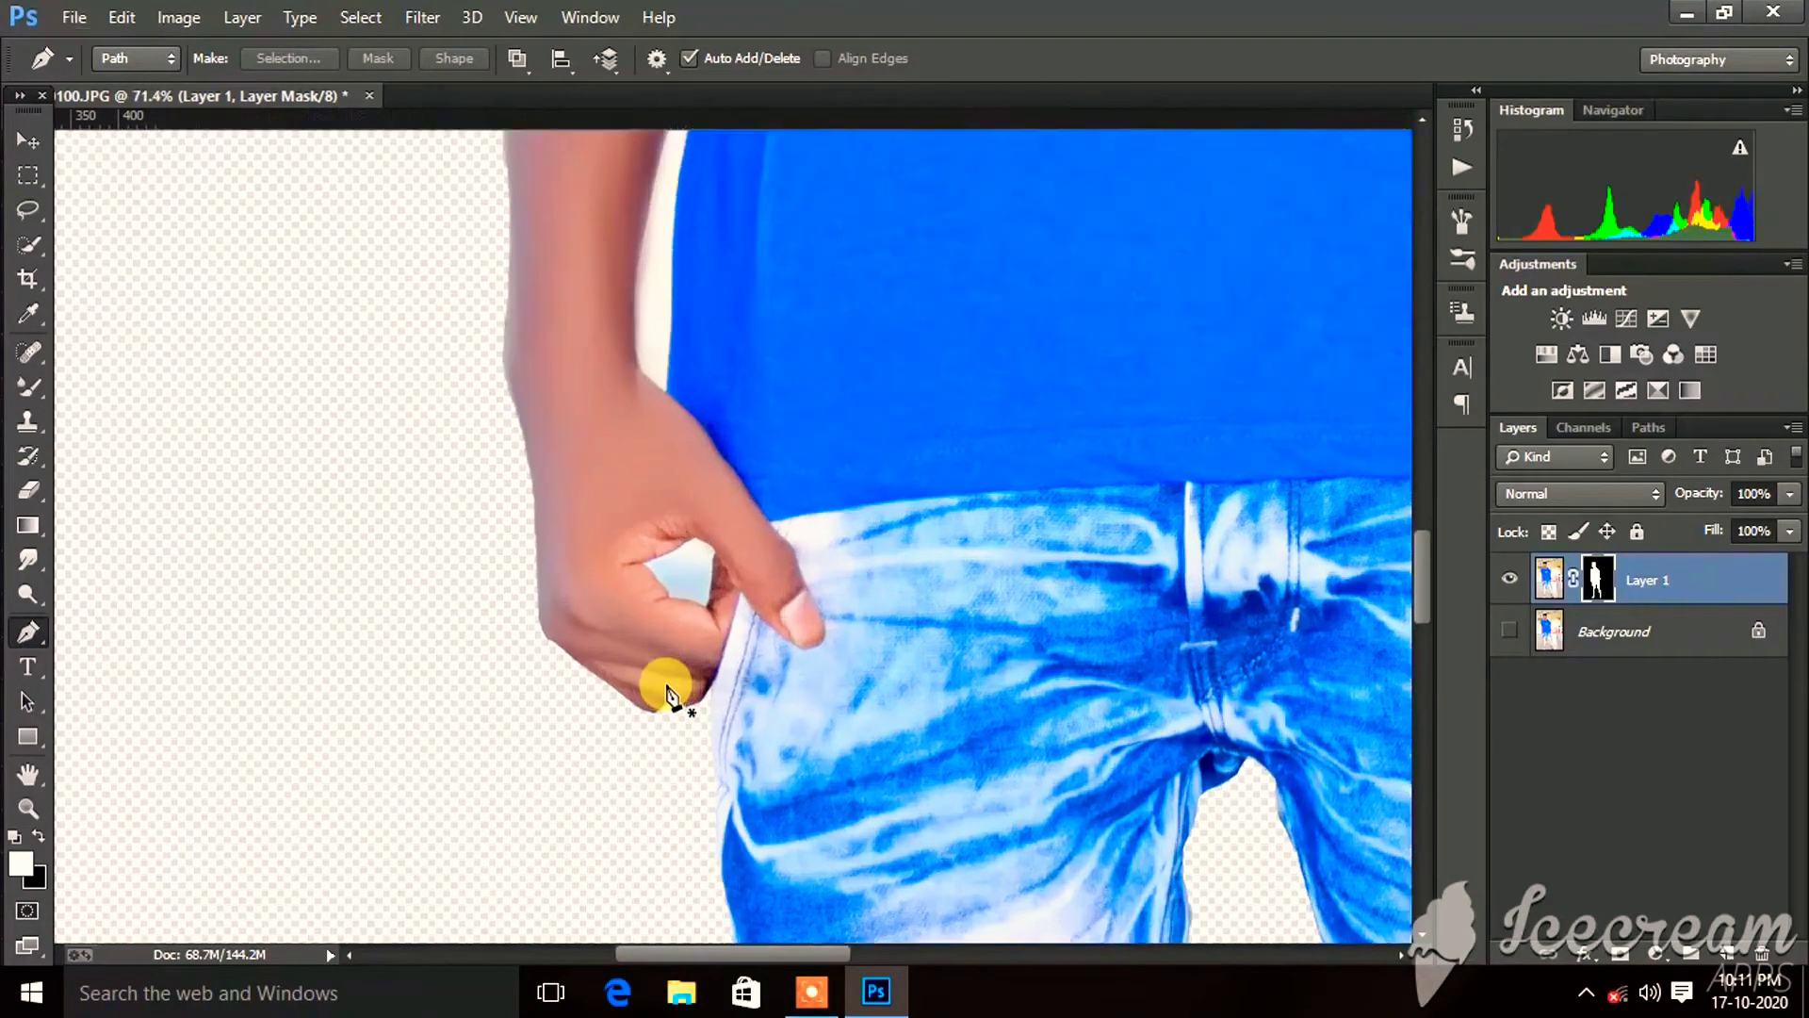
pyautogui.scroll(2, 660, 683)
pyautogui.scroll(4, 706, 622)
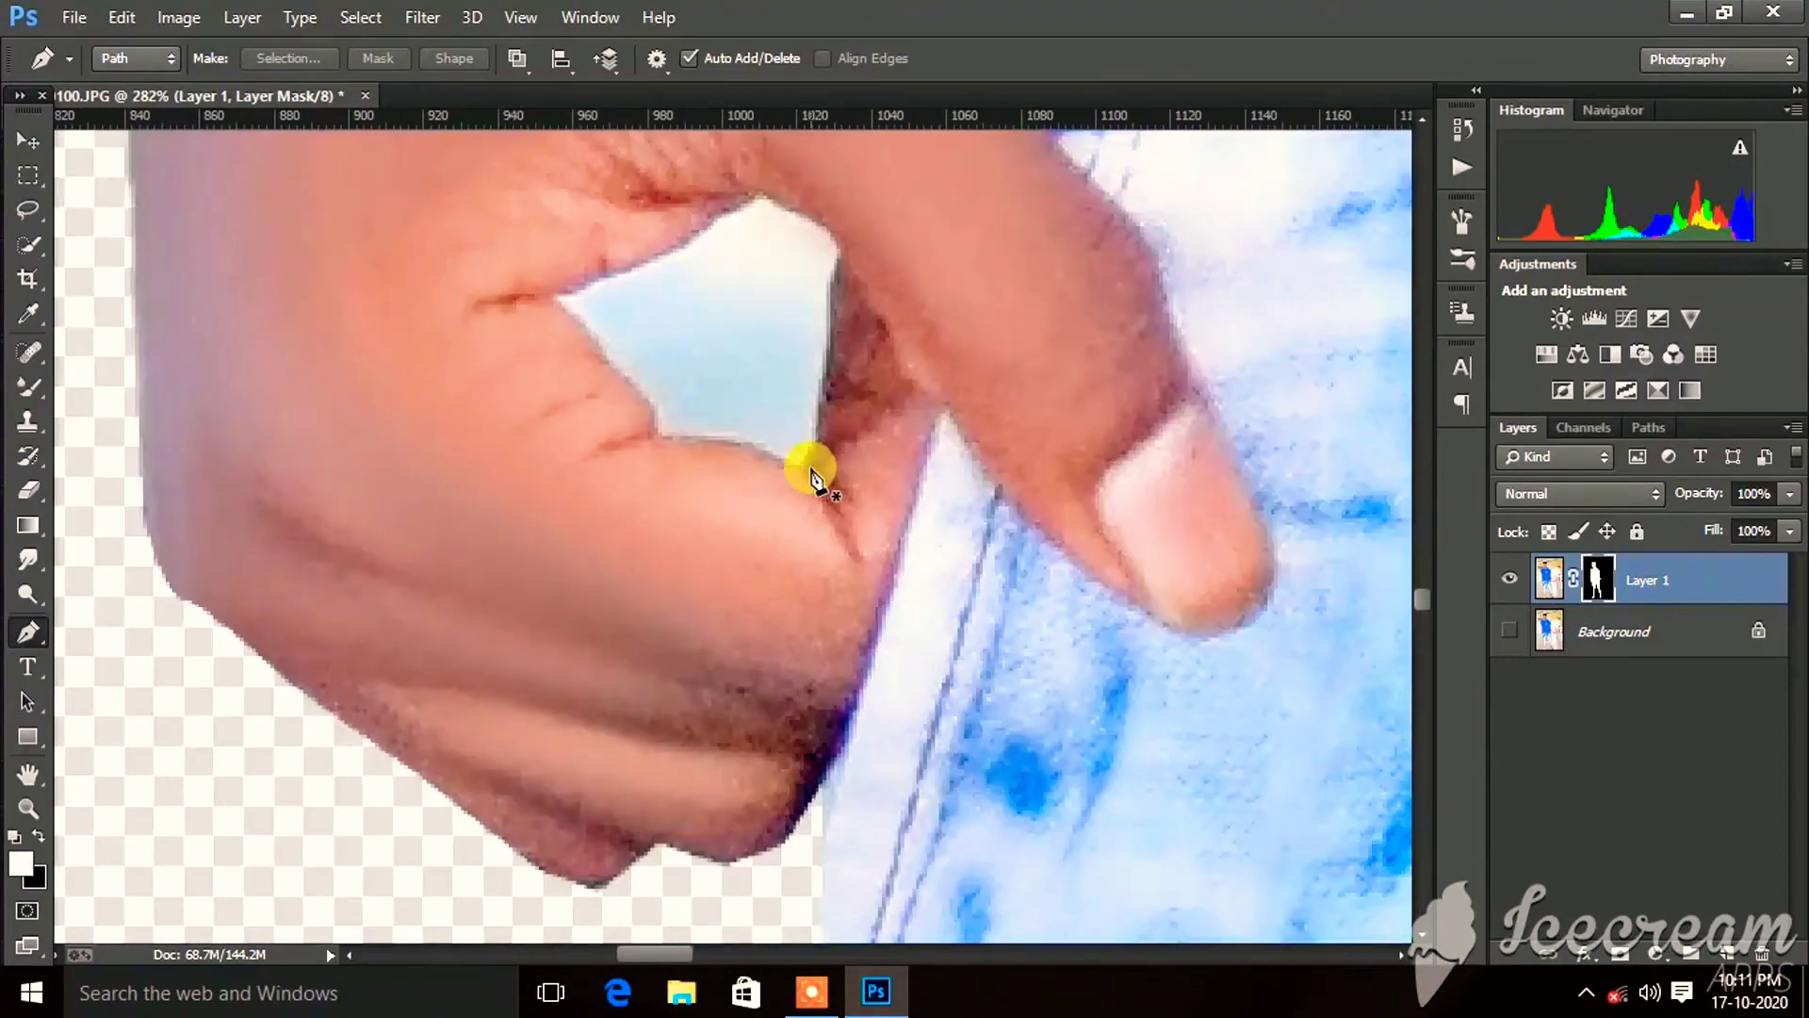
pyautogui.scroll(-5, 811, 471)
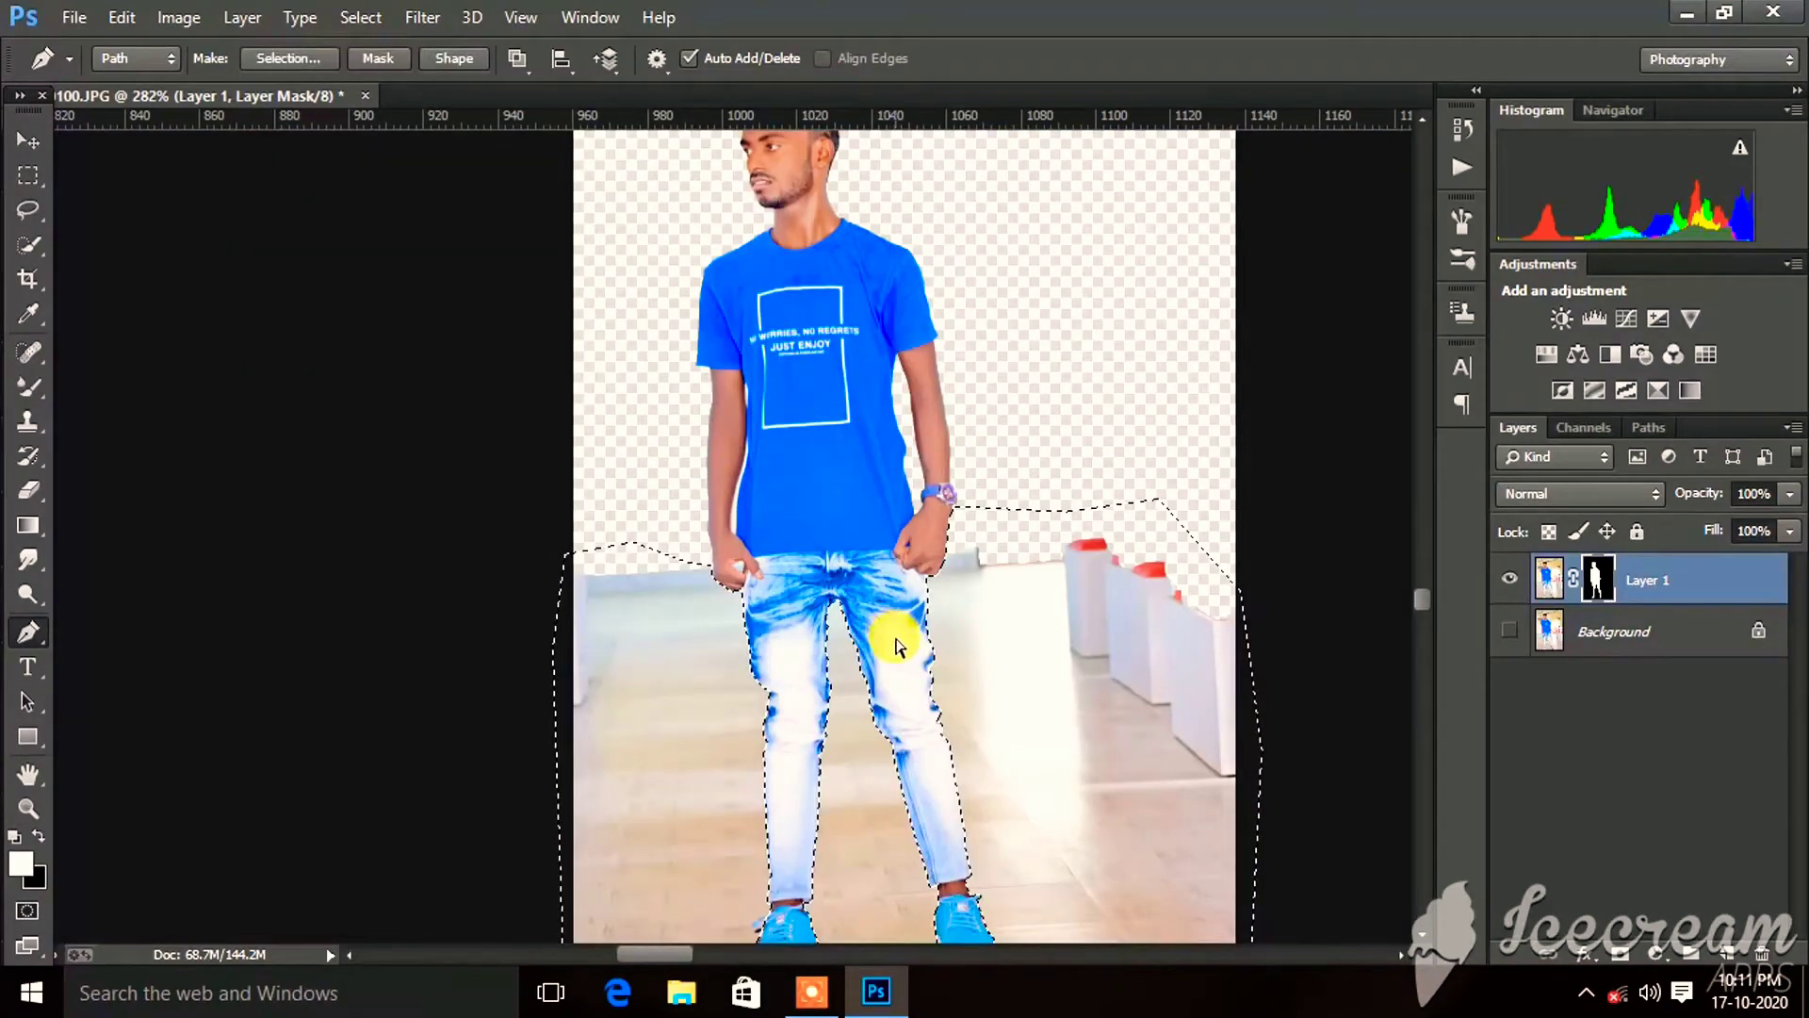
pyautogui.scroll(5, 895, 646)
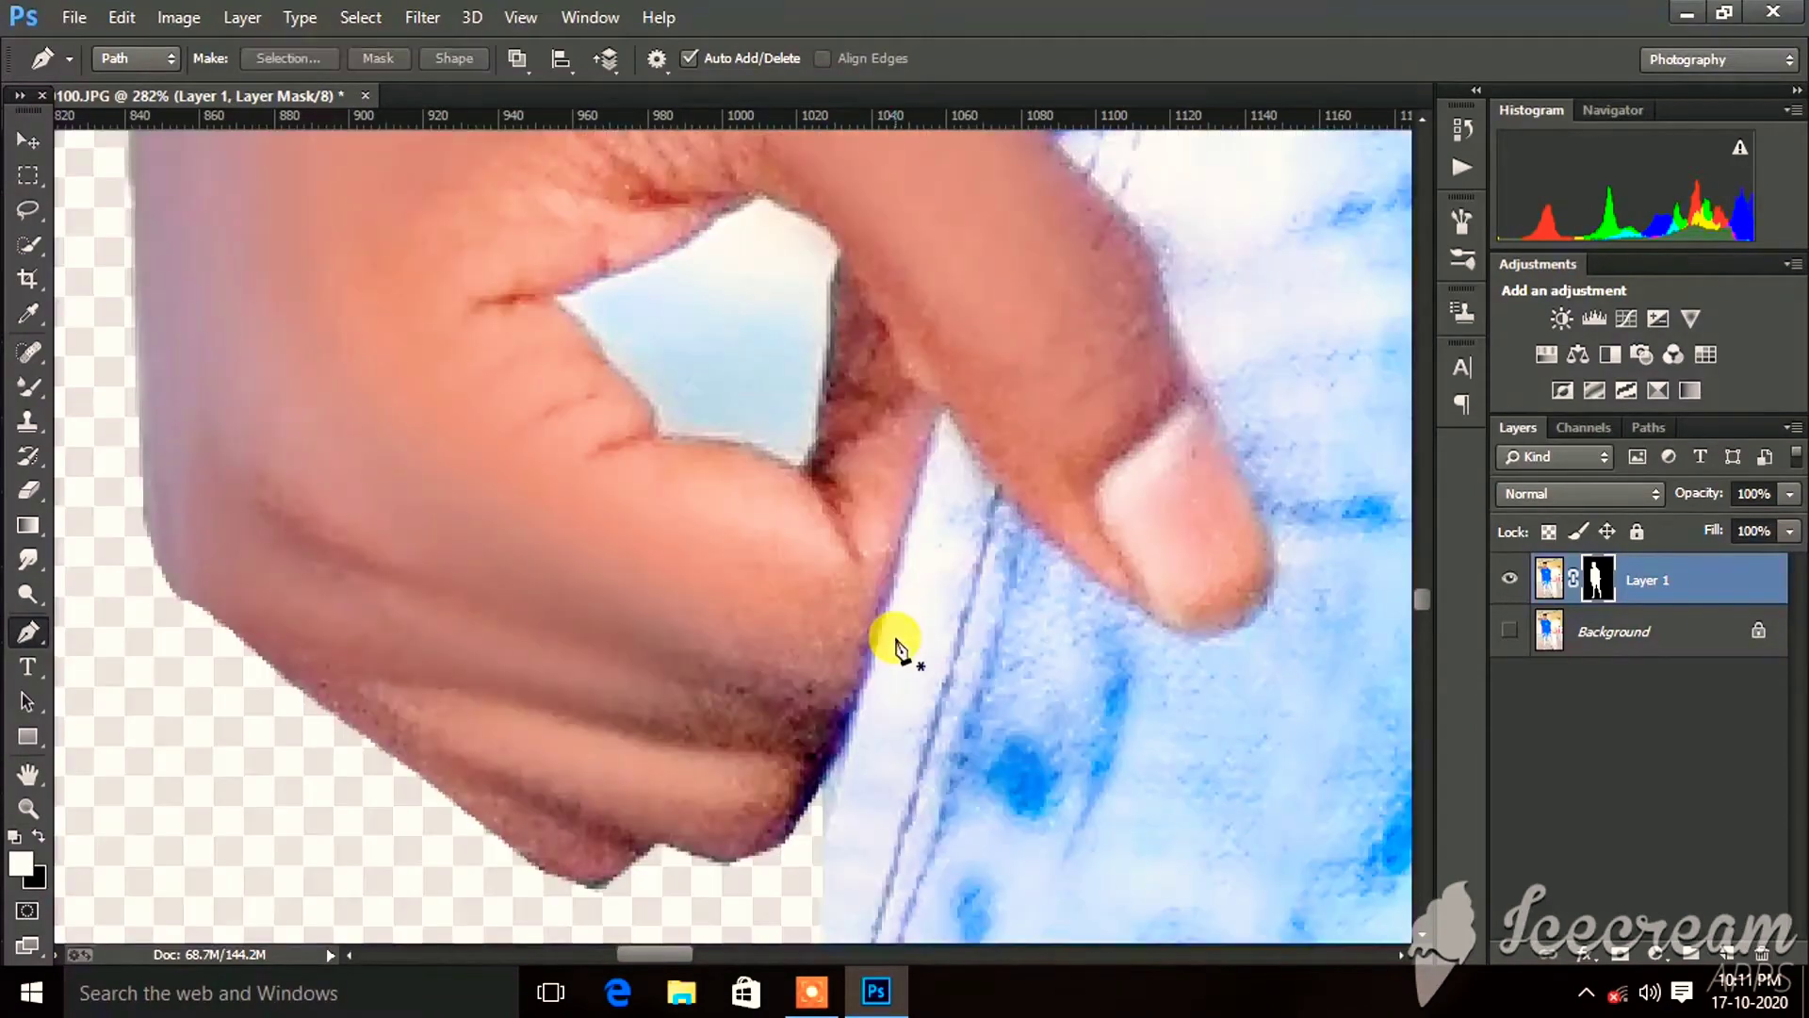
pyautogui.click(801, 468)
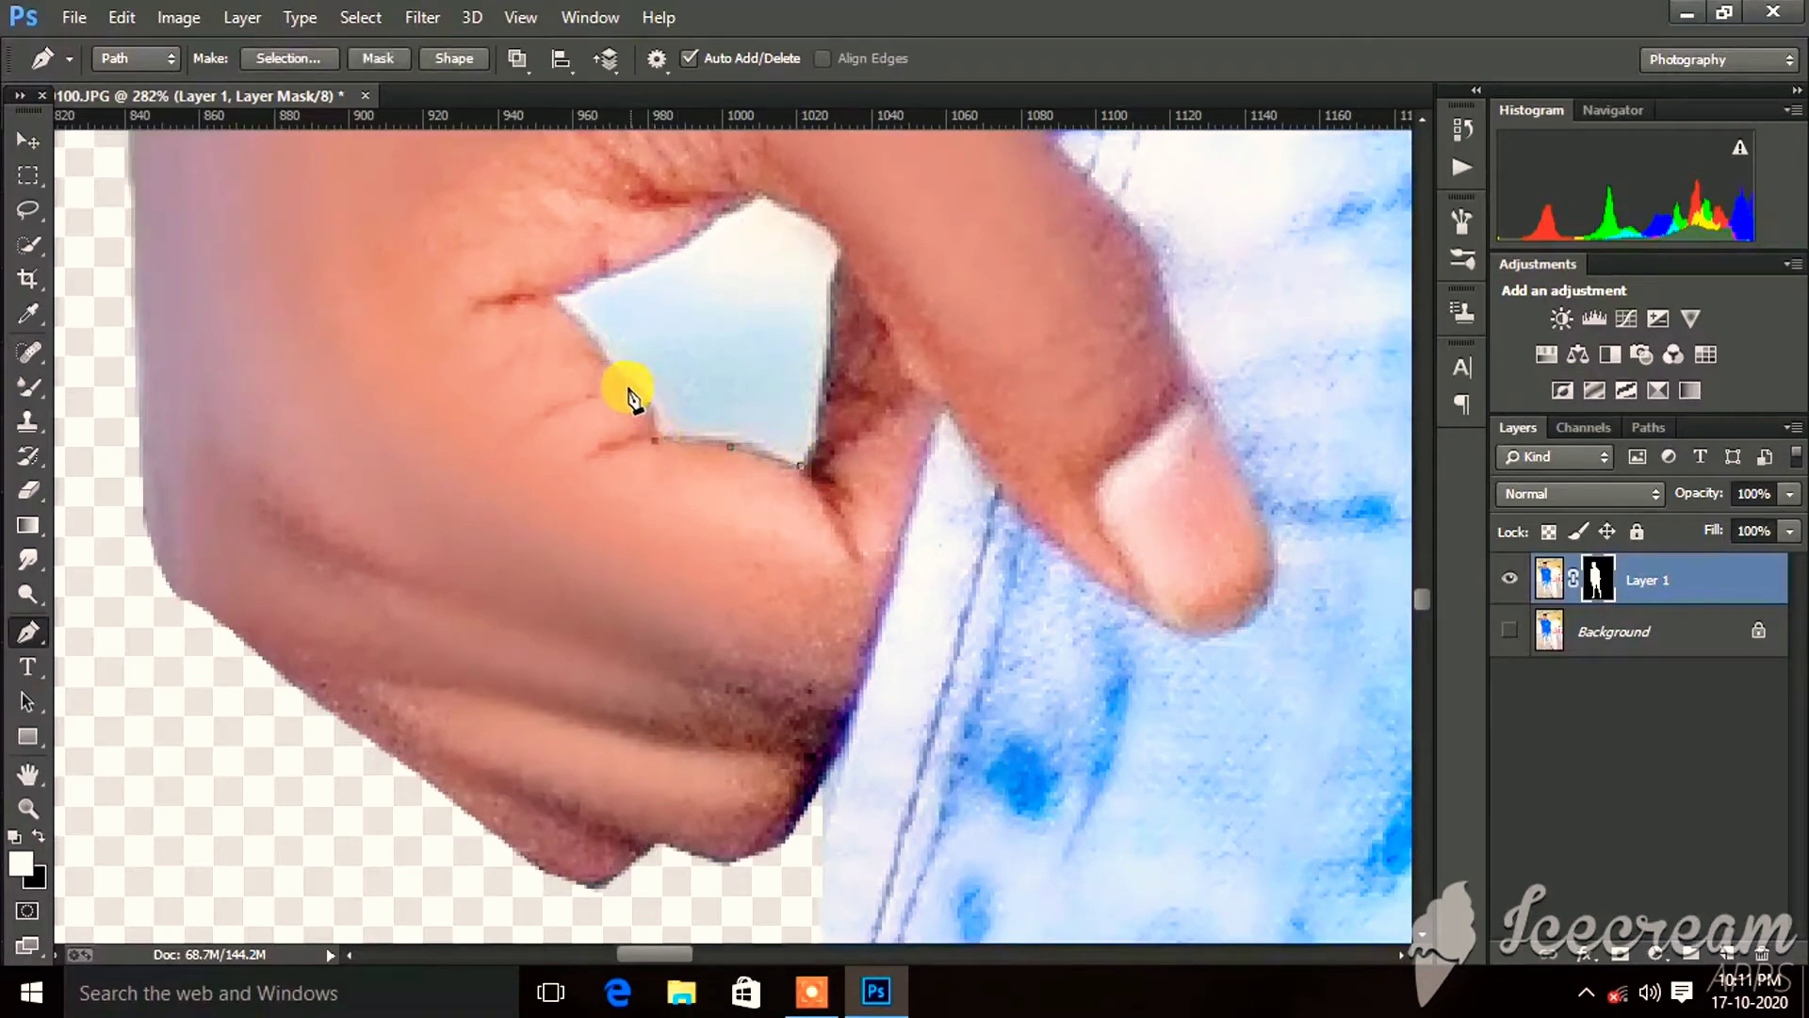
pyautogui.click(555, 302)
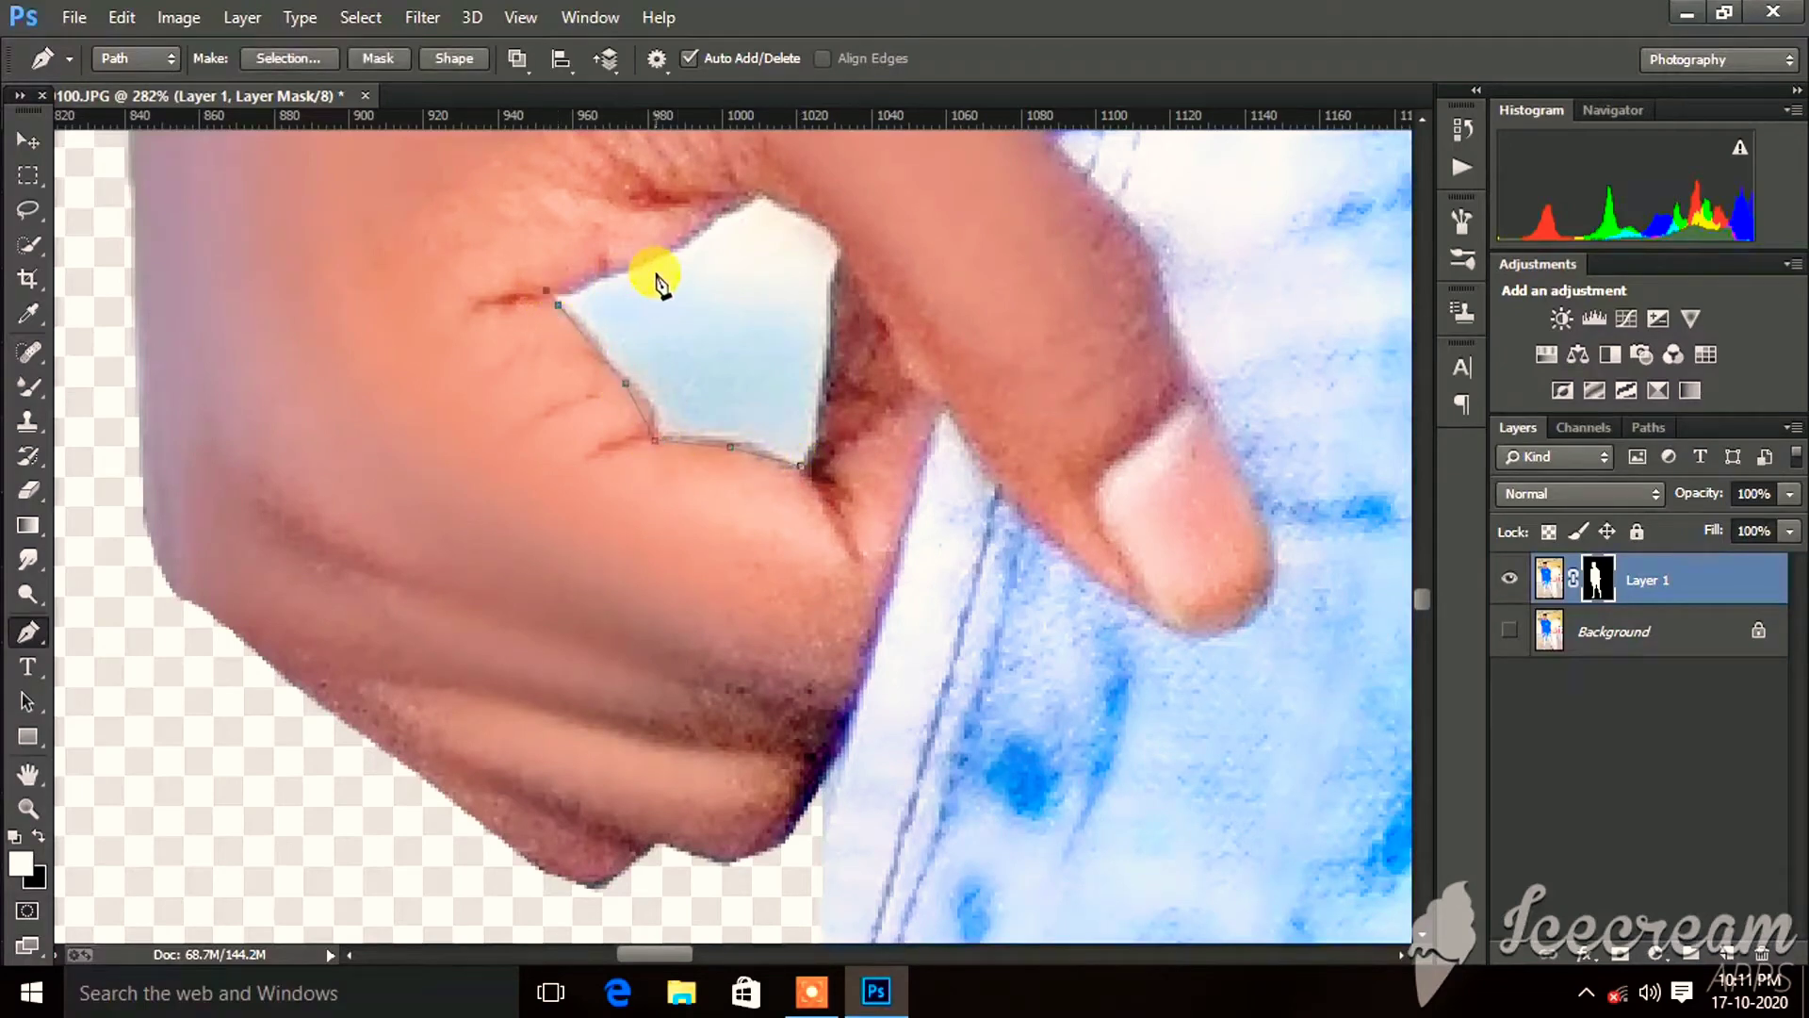
pyautogui.click(801, 466)
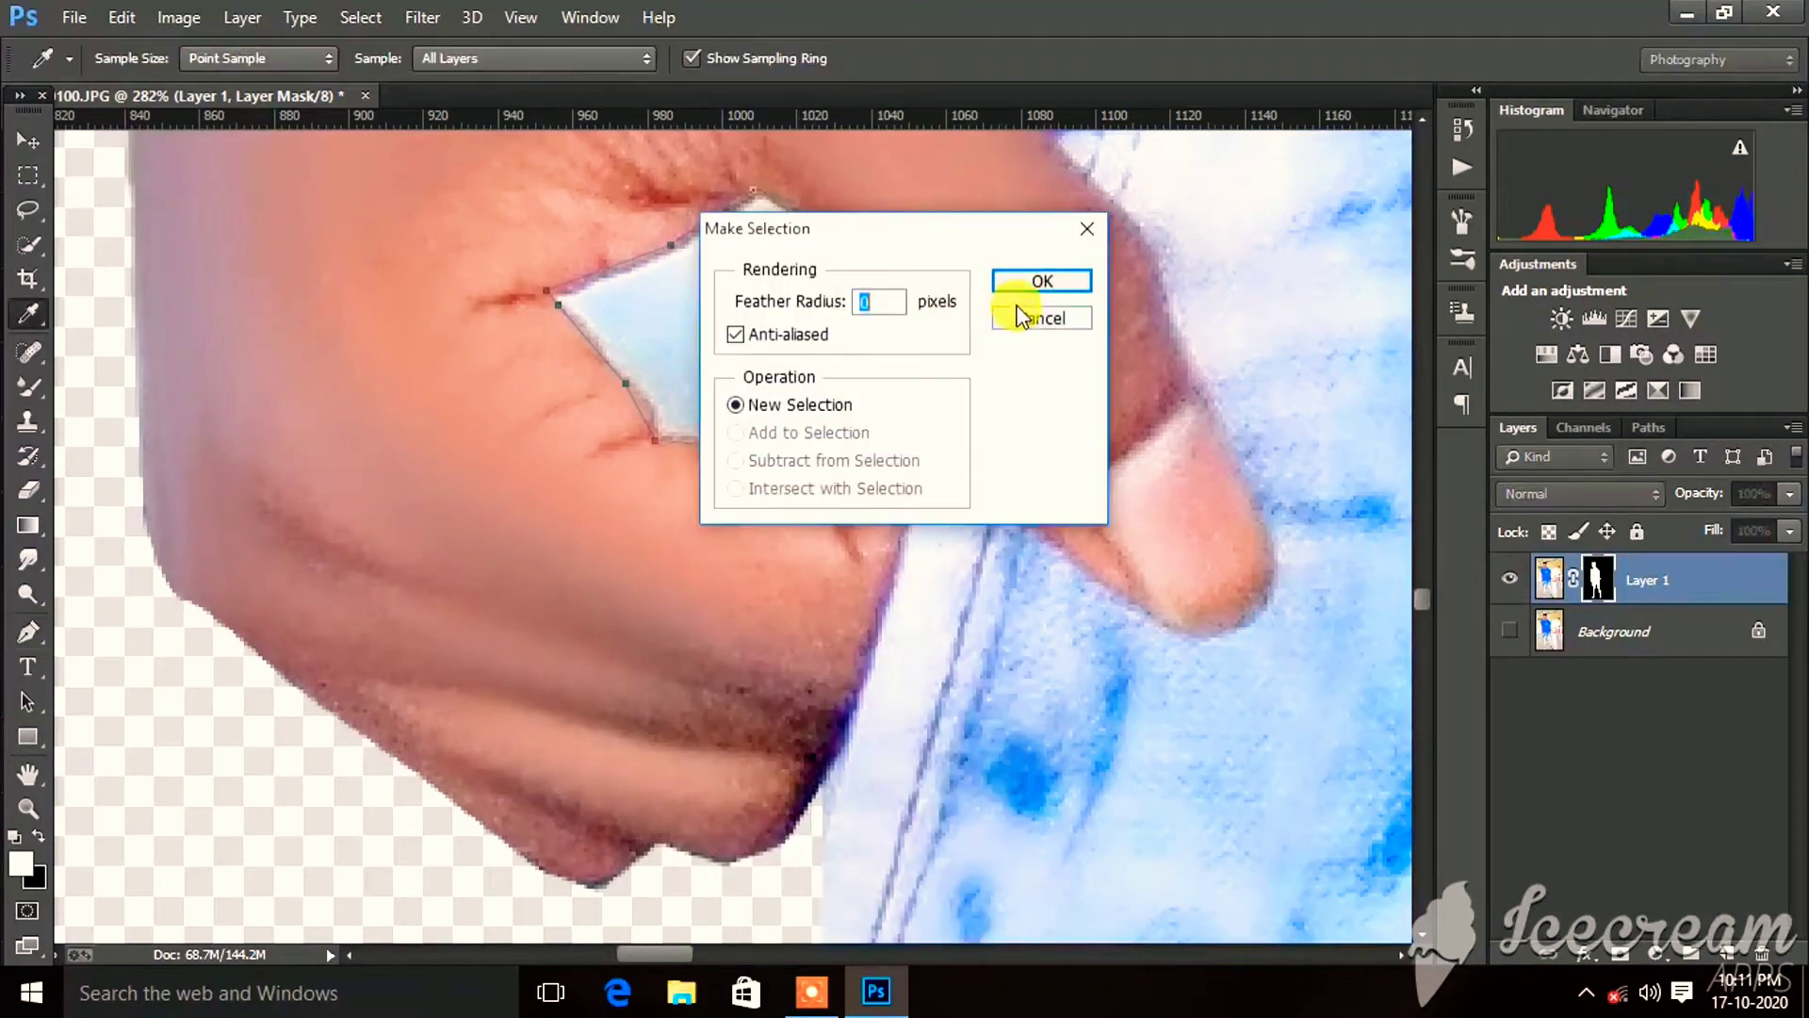
pyautogui.click(1020, 315)
# Outline the gap between the arm and shirt and make it a selection.
pyautogui.scroll(5, 1021, 336)
pyautogui.moveTo(970, 194)
pyautogui.mouseDown()
pyautogui.moveTo(1030, 303)
pyautogui.moveTo(1150, 274)
pyautogui.moveTo(1222, 377)
pyautogui.mouseUp()
pyautogui.scroll(-5, 937, 667)
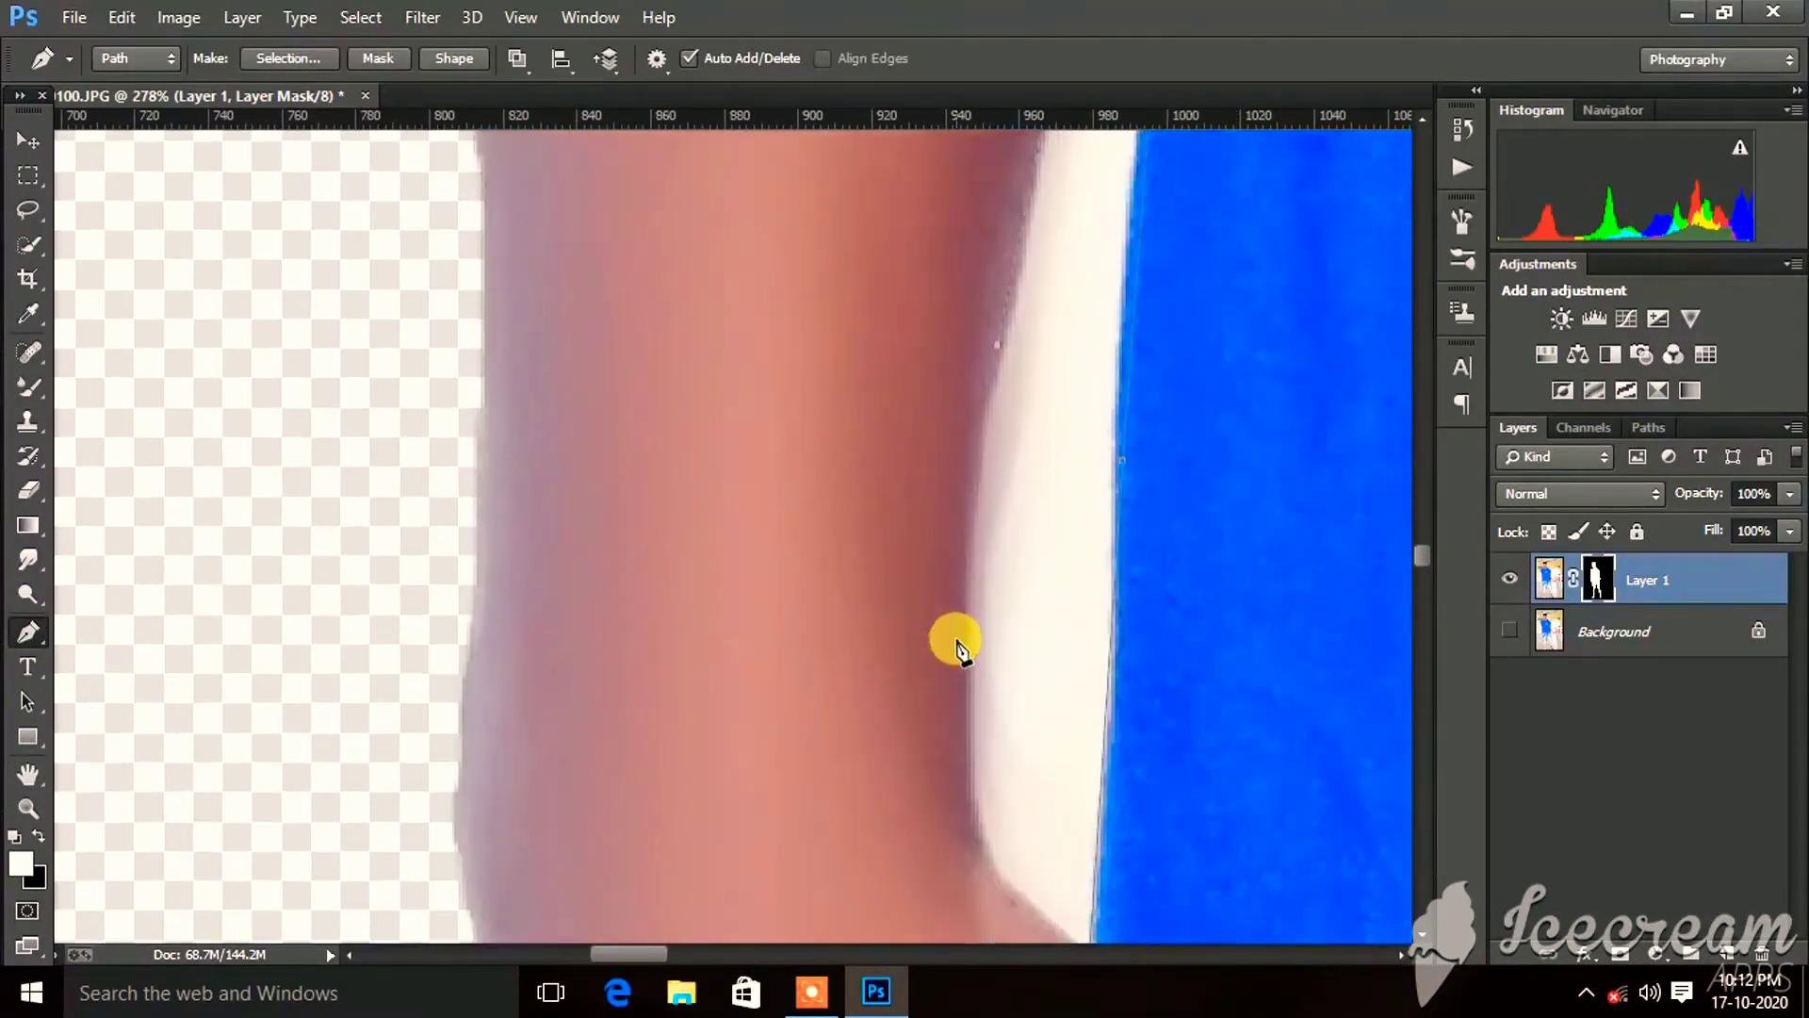
pyautogui.click(1001, 639)
pyautogui.click(1090, 716)
pyautogui.click(1070, 273)
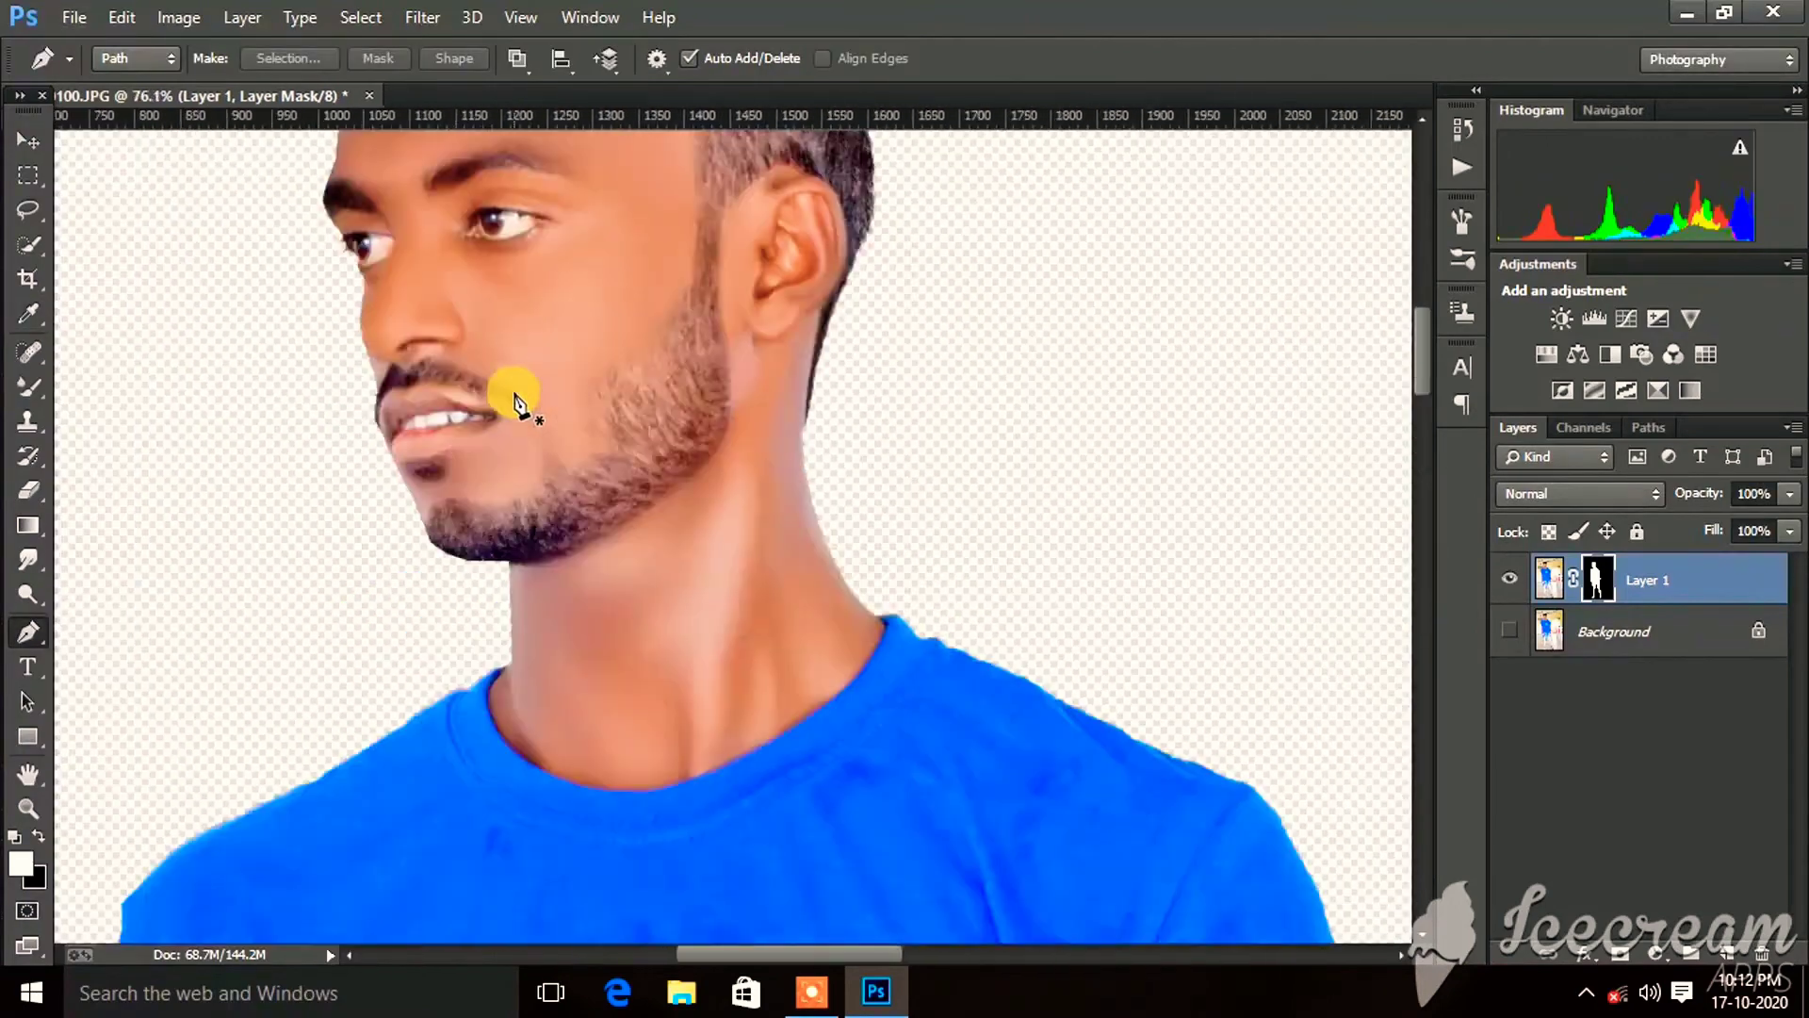
pyautogui.scroll(-10, 680, 481)
# Duplicate the man's layer as Layer 1 copy and bring up the Place Linked file browser.
pyautogui.press('v')
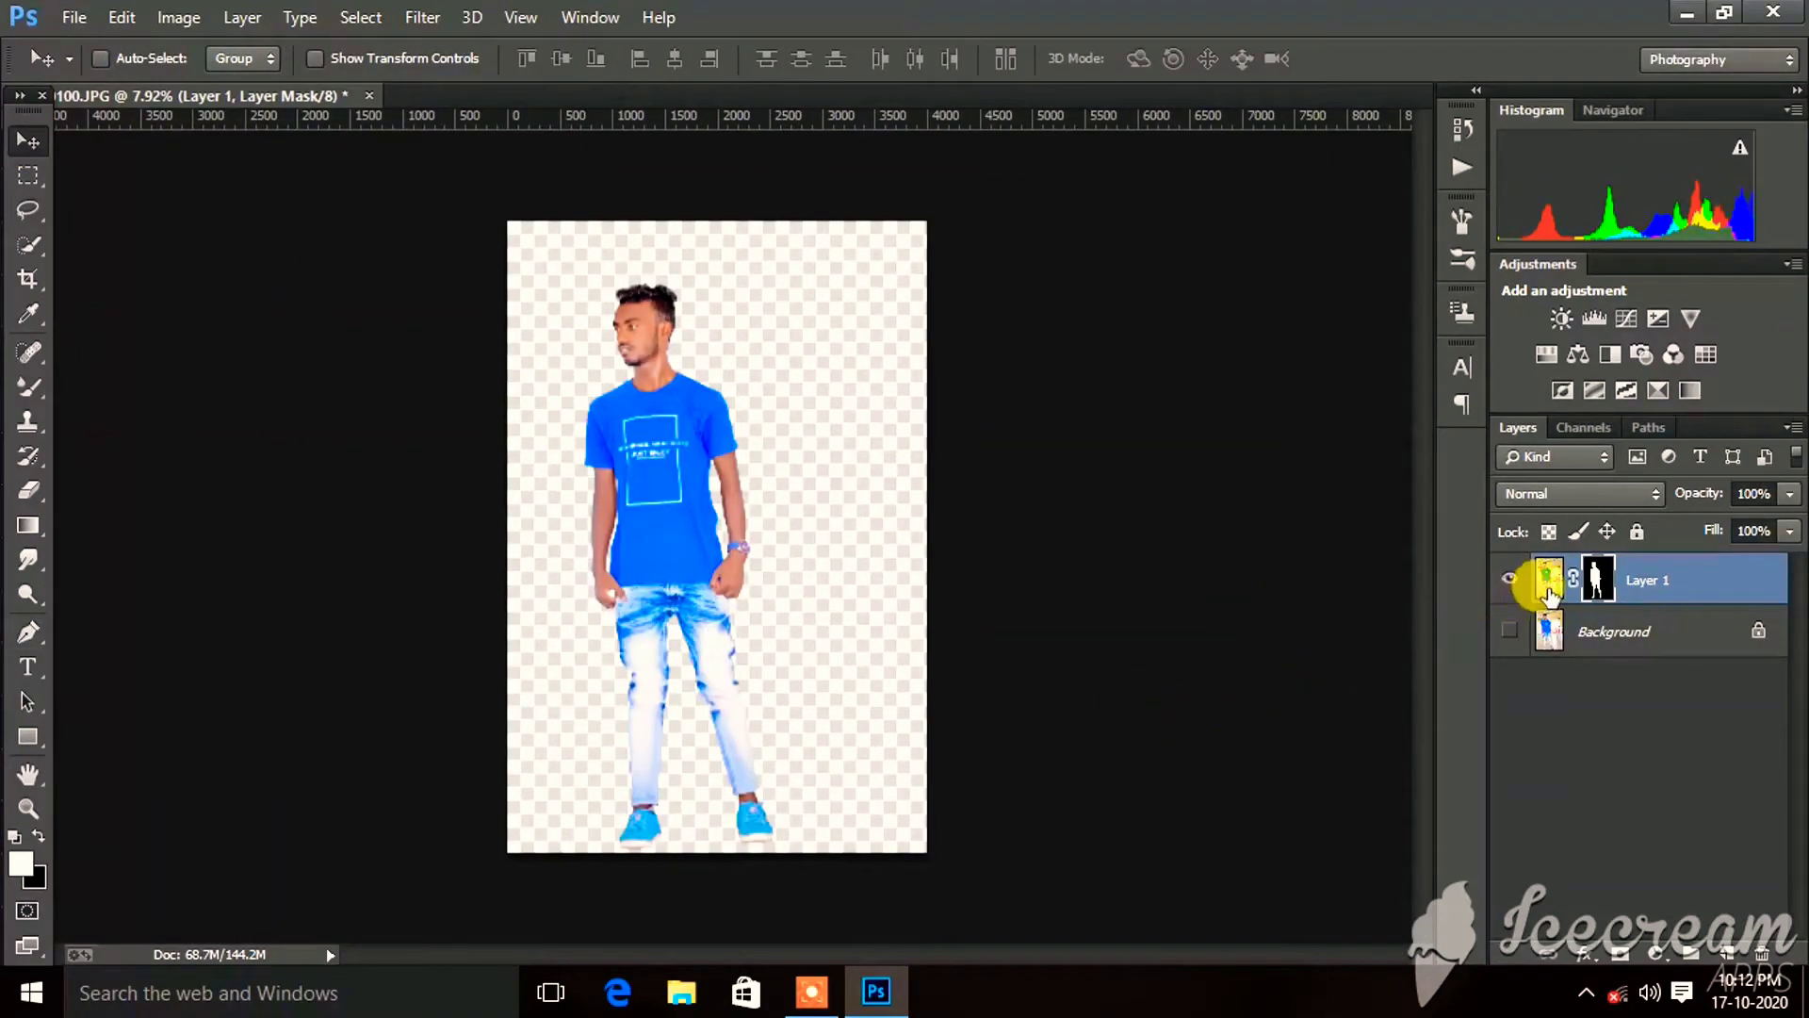
pyautogui.moveTo(1550, 591); pyautogui.dragTo(1727, 953)
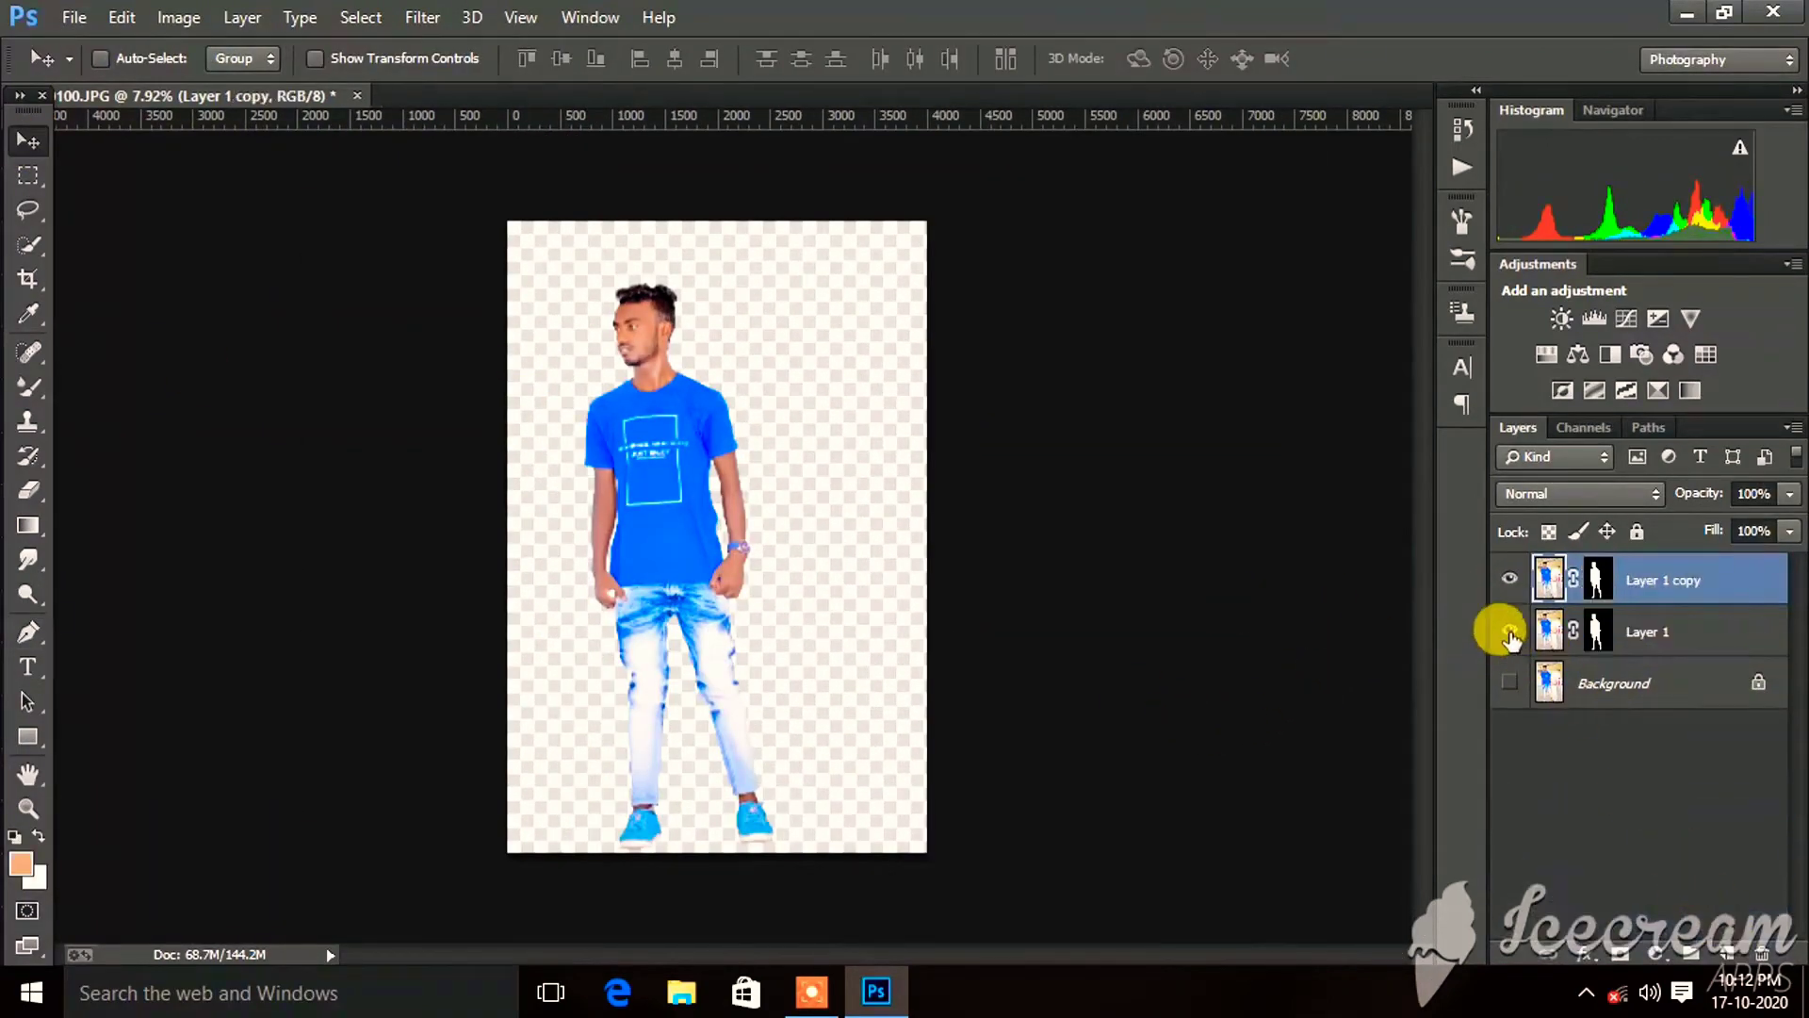
pyautogui.click(93, 12)
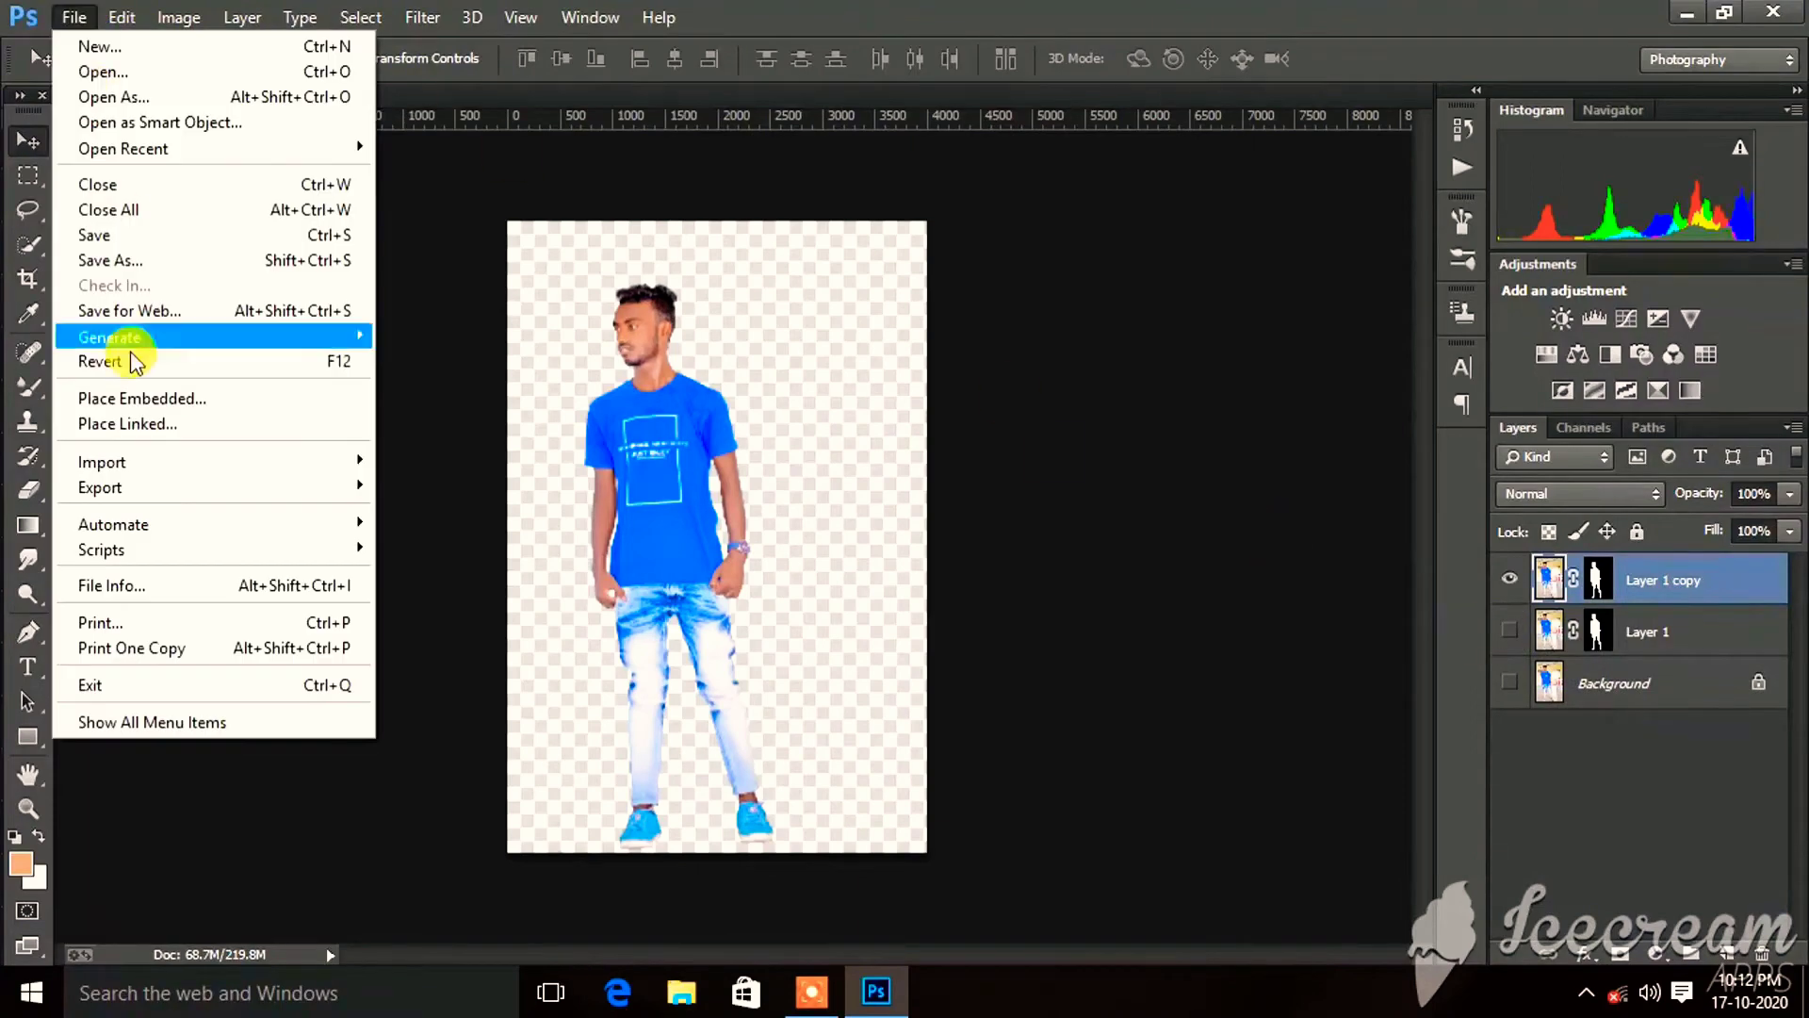
pyautogui.click(141, 419)
# Preview the glass-building photo in a separate viewer, then close it.
pyautogui.scroll(-1, 834, 356)
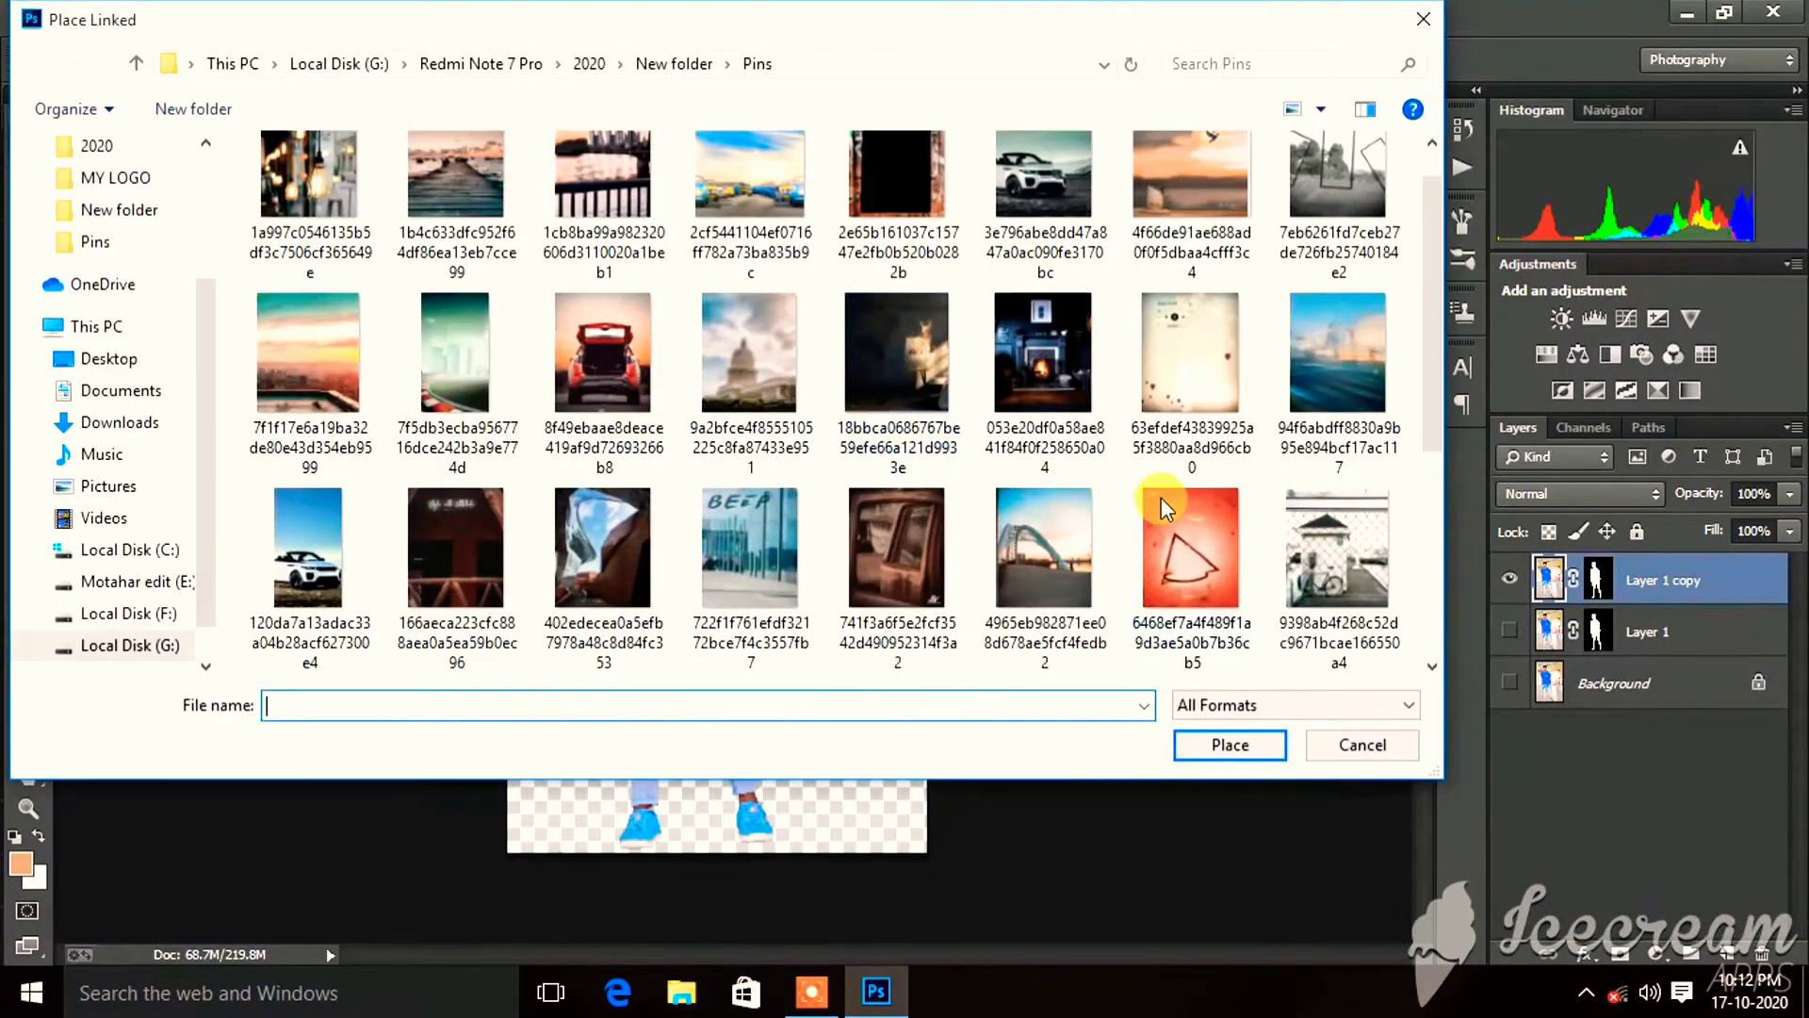
pyautogui.scroll(-3, 1161, 499)
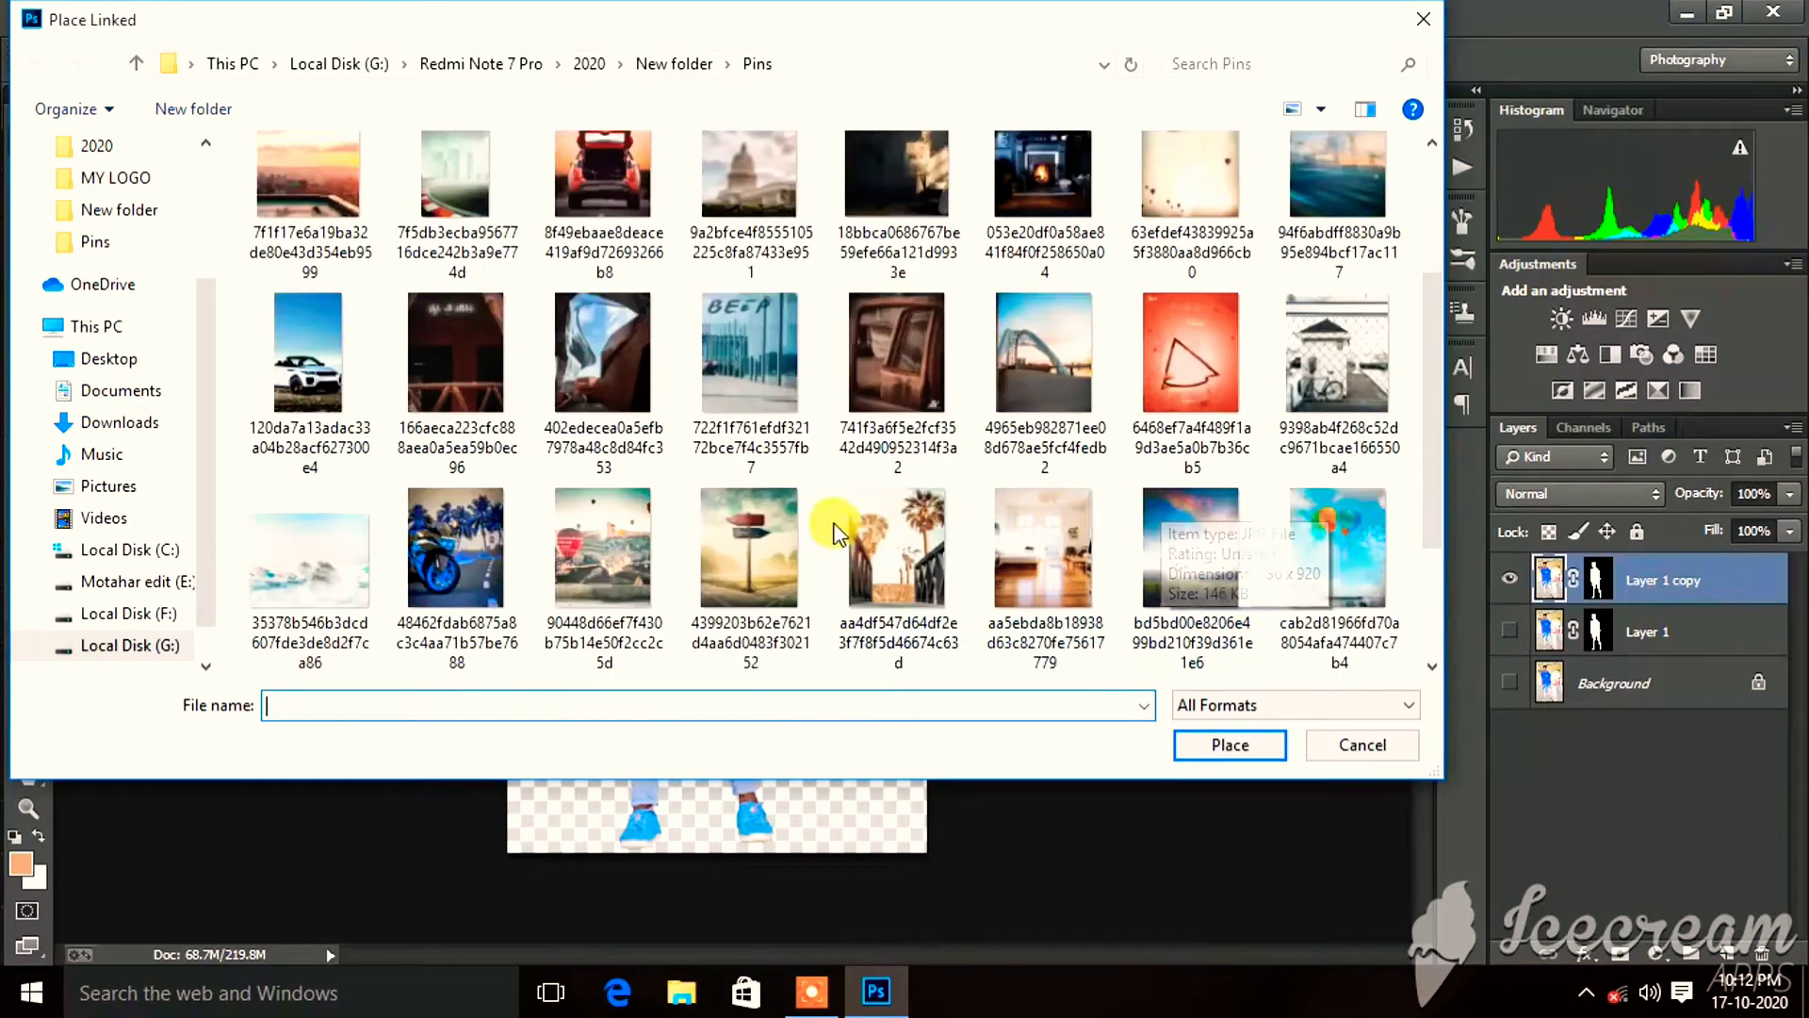
pyautogui.click(749, 358)
pyautogui.rightClick(749, 353)
pyautogui.click(827, 281)
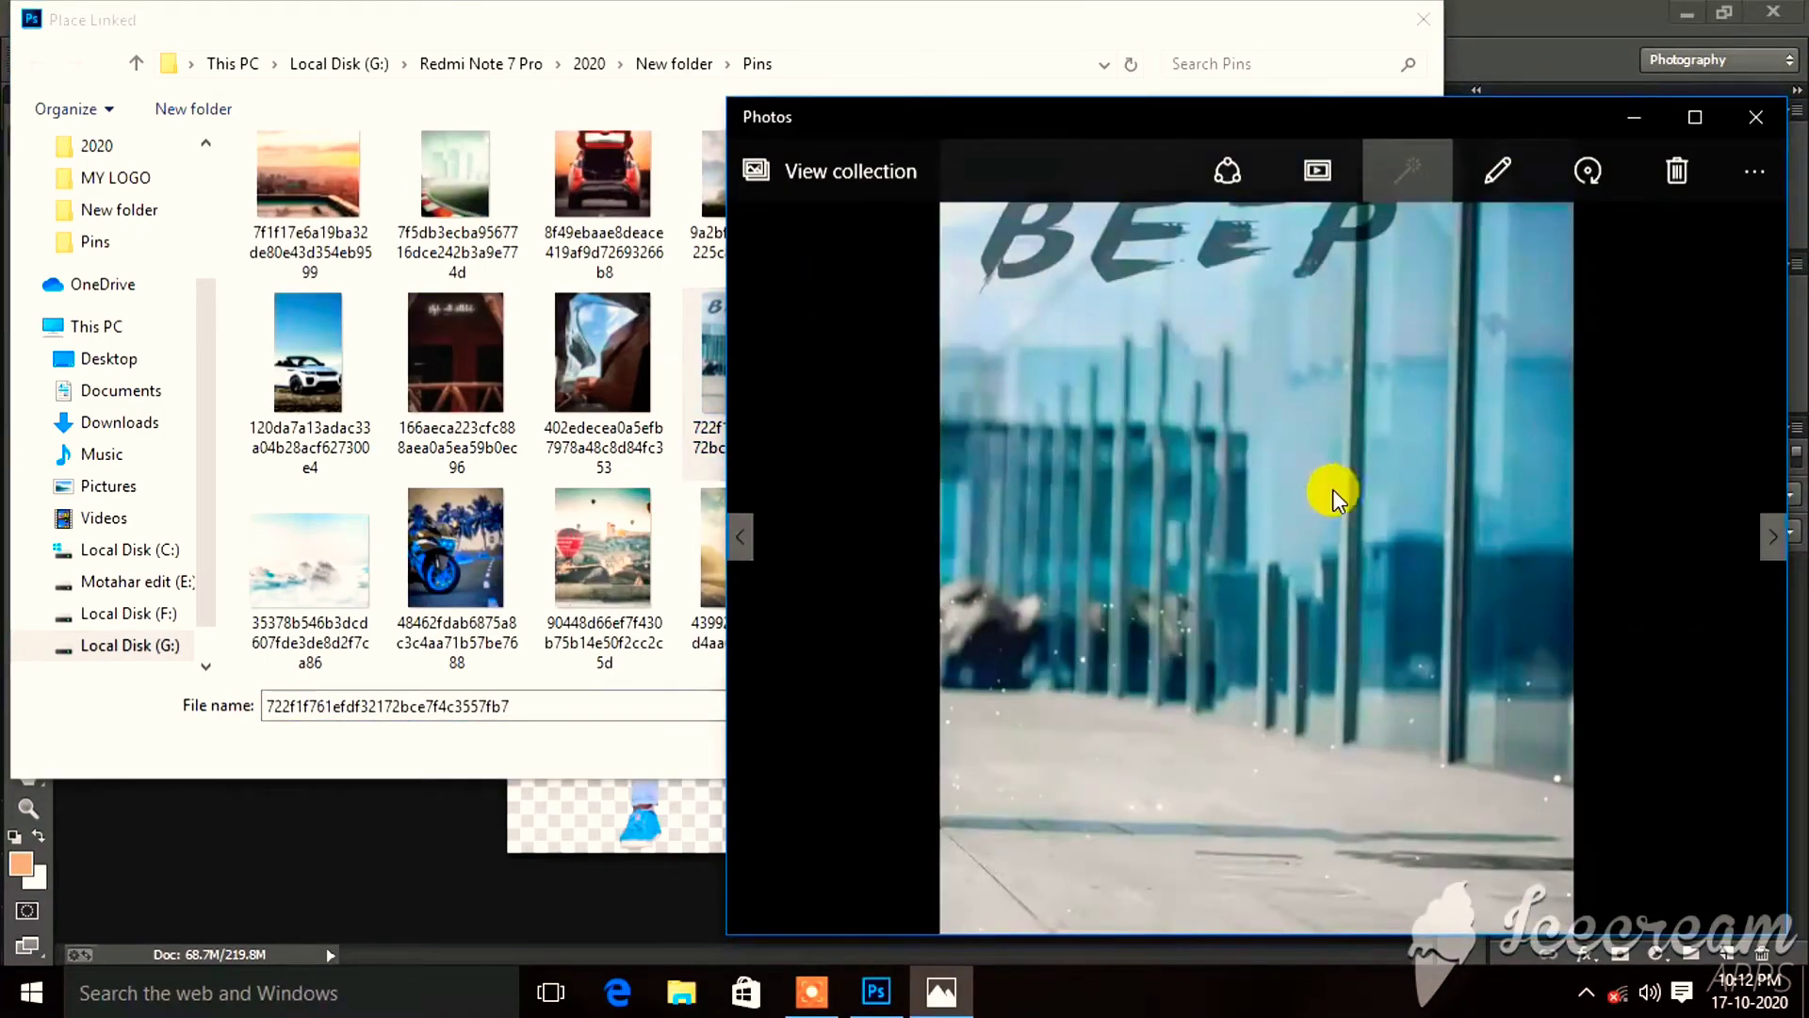
pyautogui.click(1756, 116)
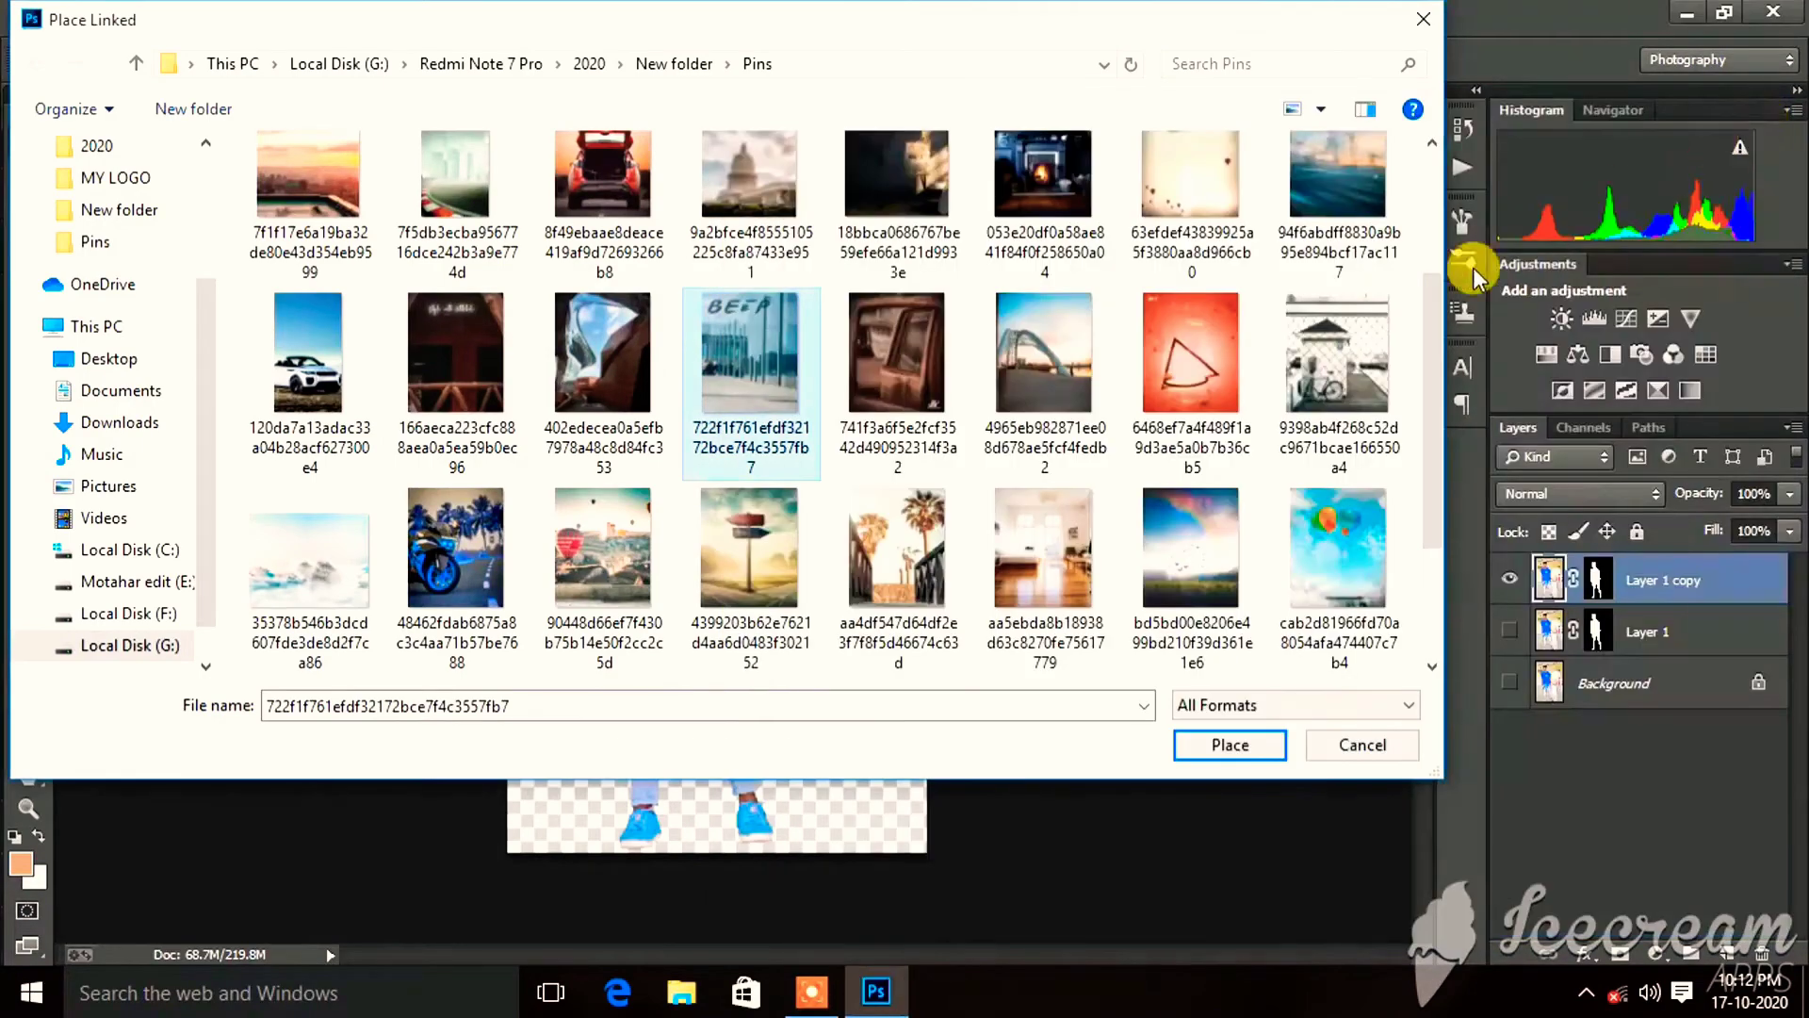
# Place the rooftop basketball-court photo as a linked layer beneath the man.
pyautogui.click(1248, 752)
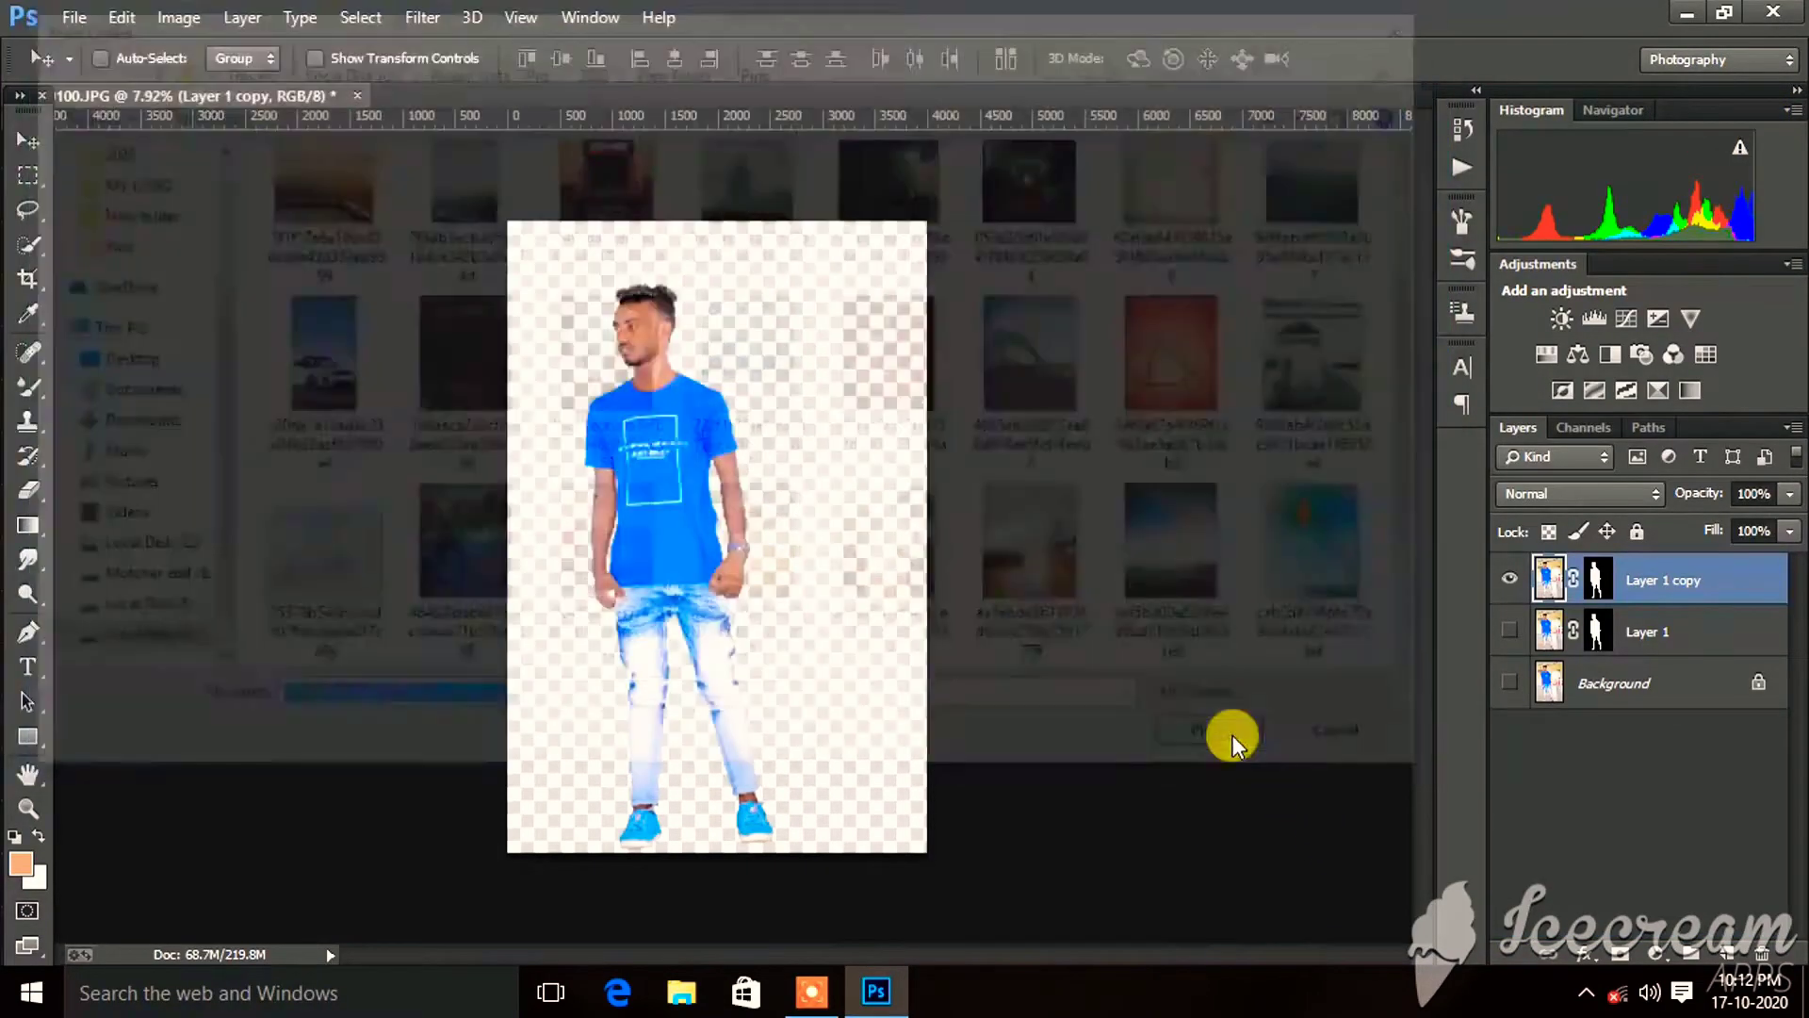
pyautogui.click(848, 984)
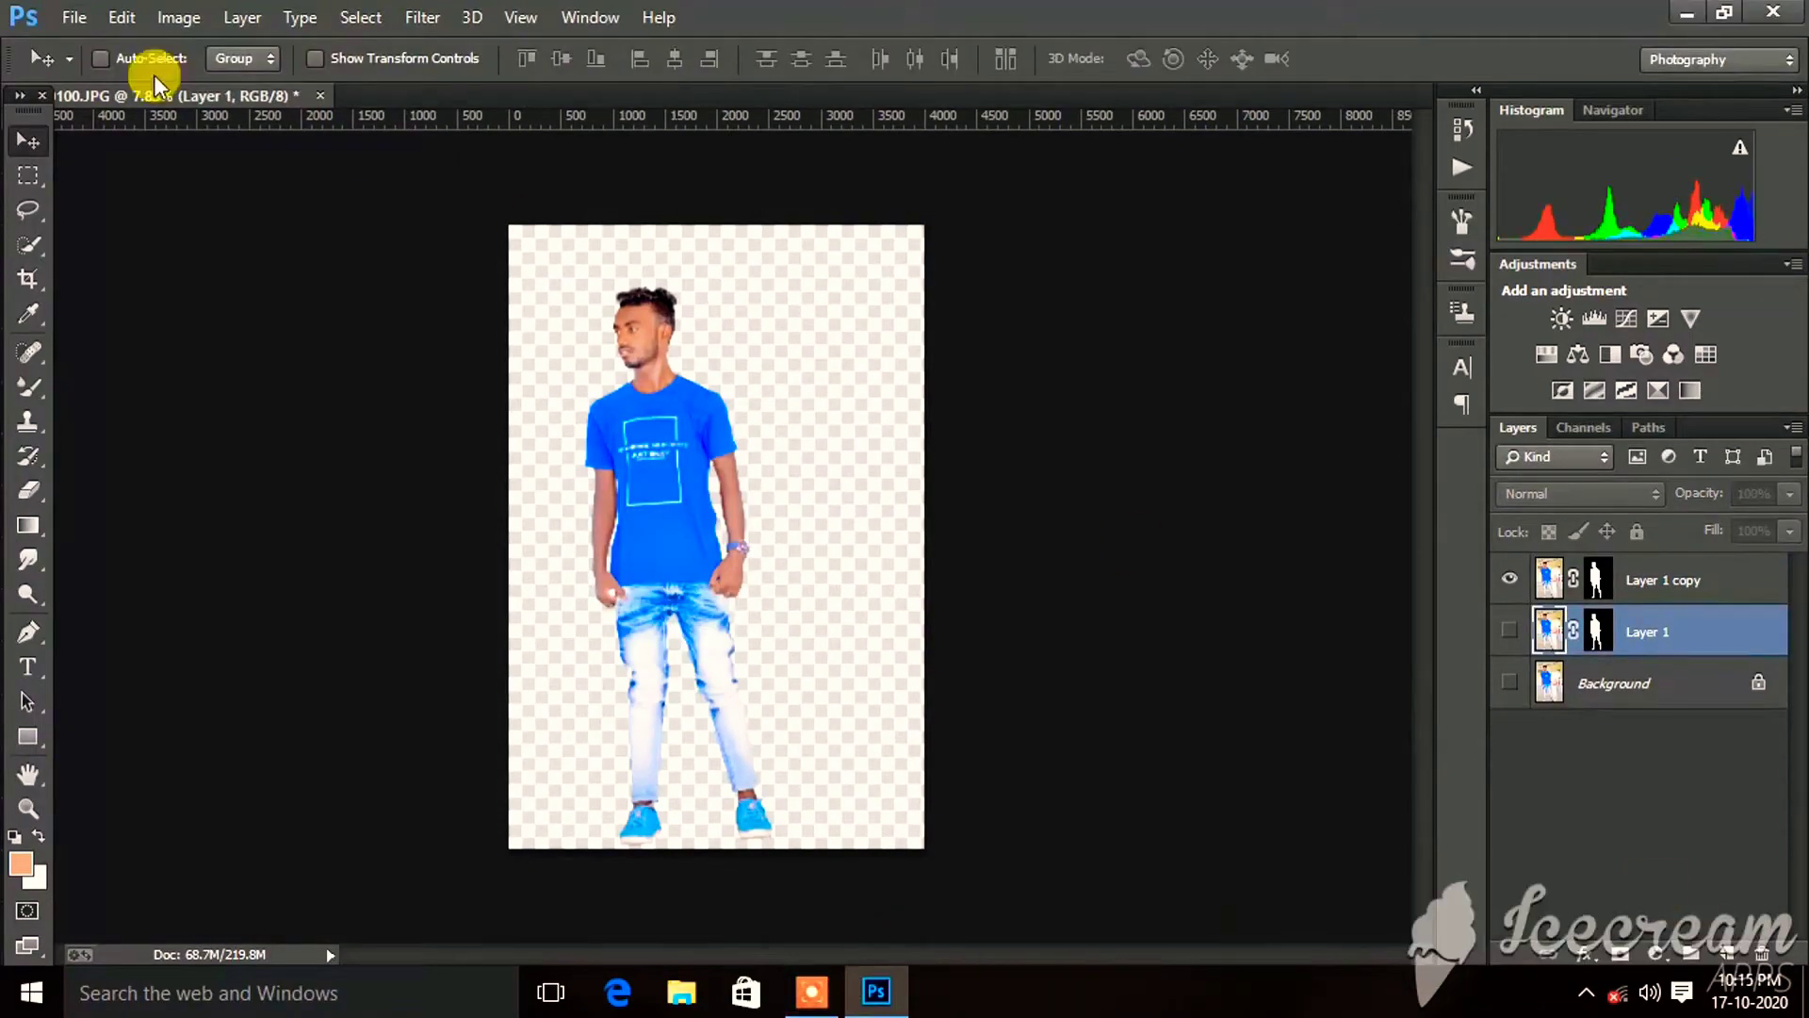
pyautogui.click(68, 19)
pyautogui.click(105, 415)
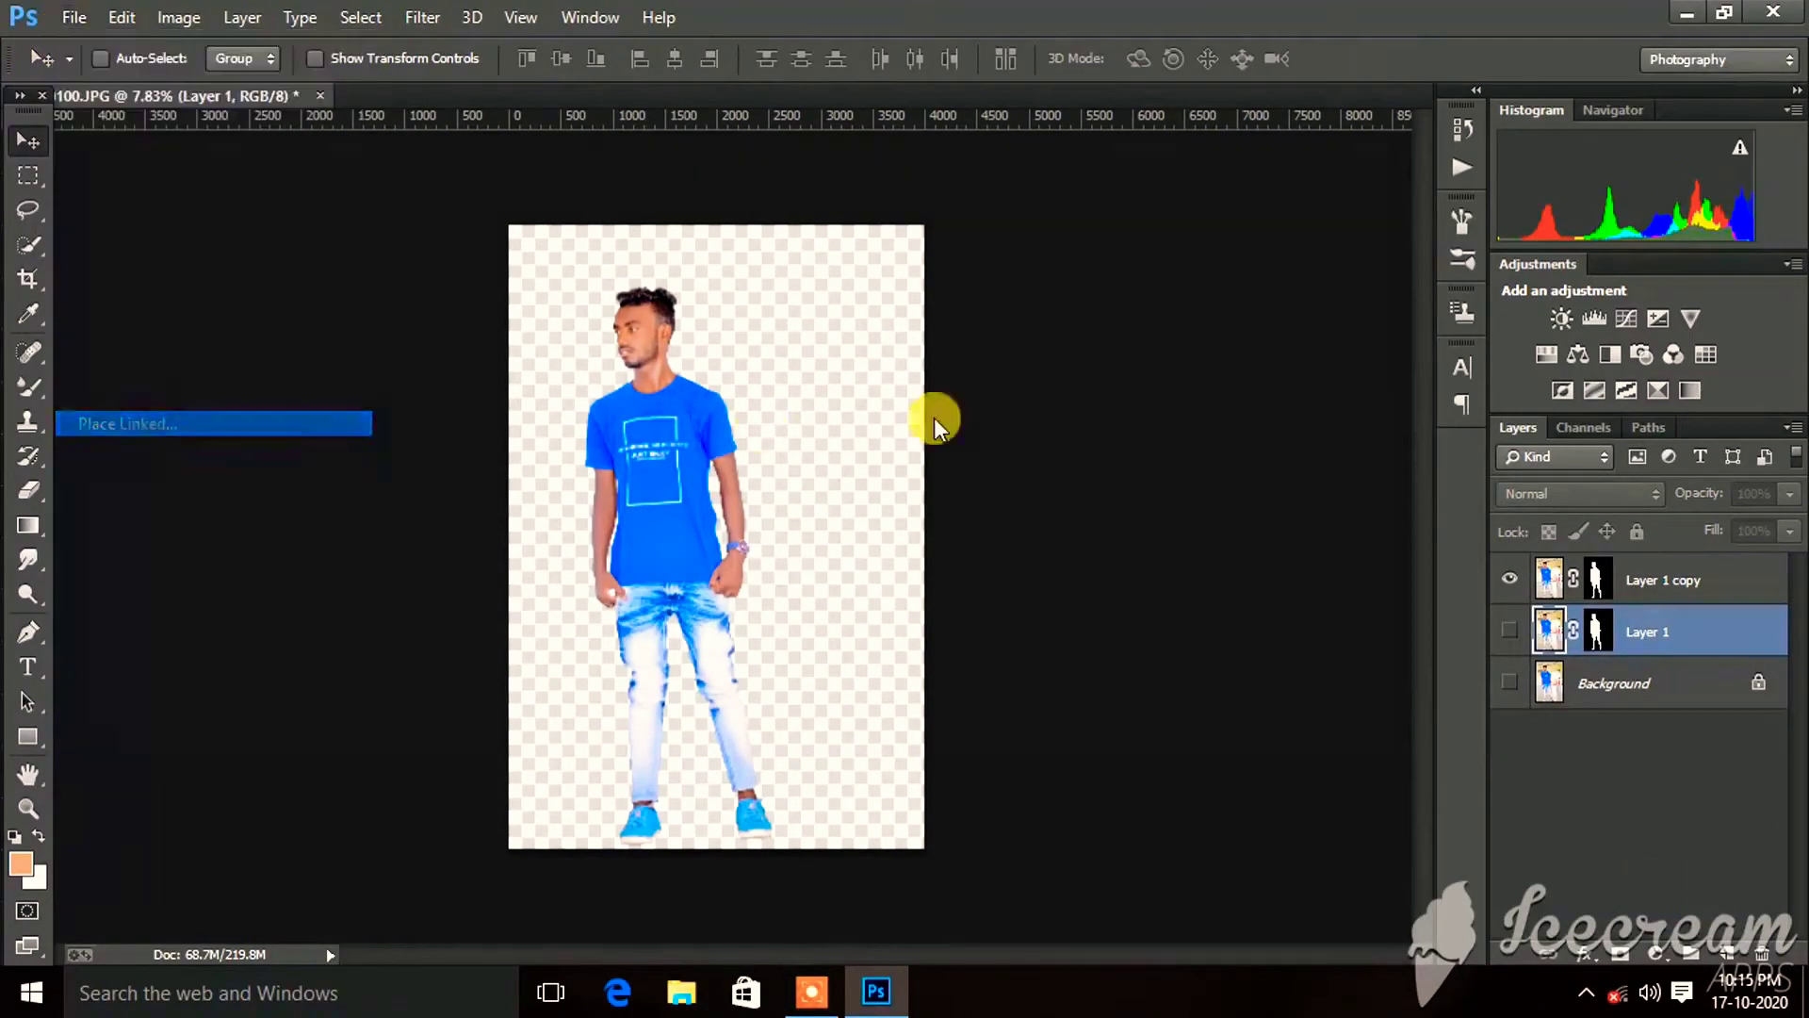
pyautogui.scroll(-2, 963, 396)
pyautogui.scroll(-2, 1083, 519)
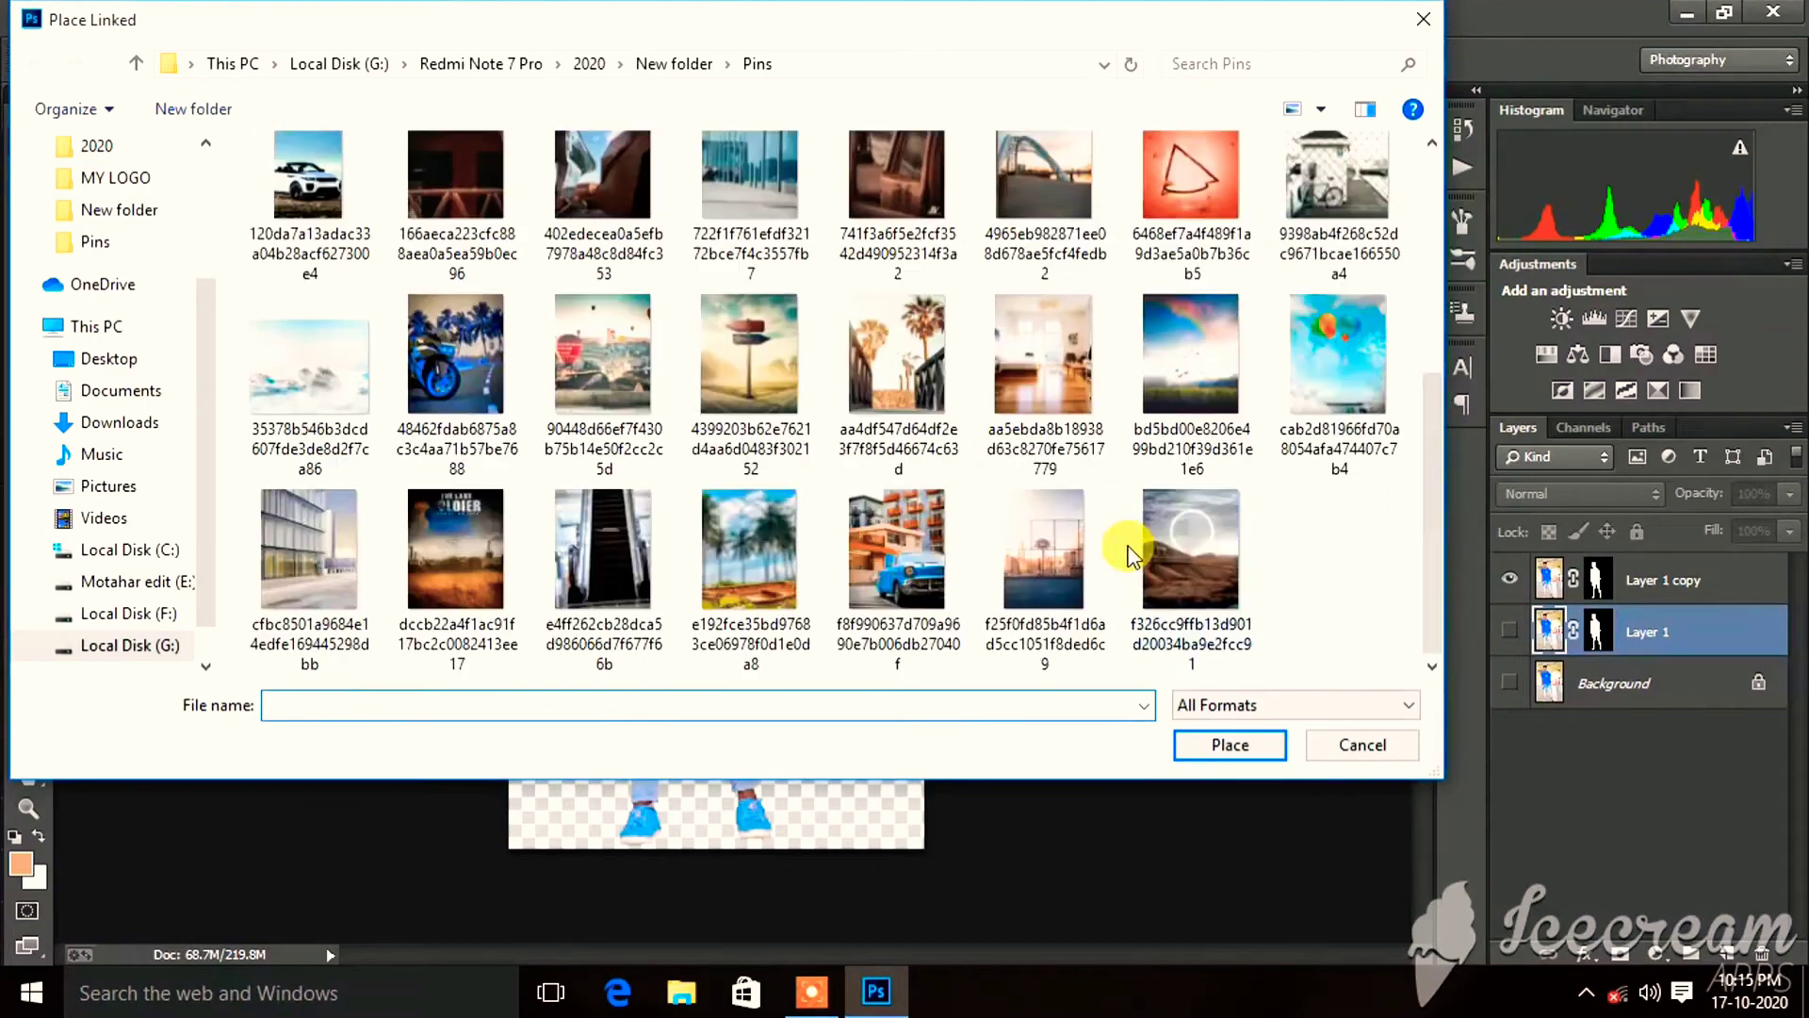
pyautogui.click(1049, 571)
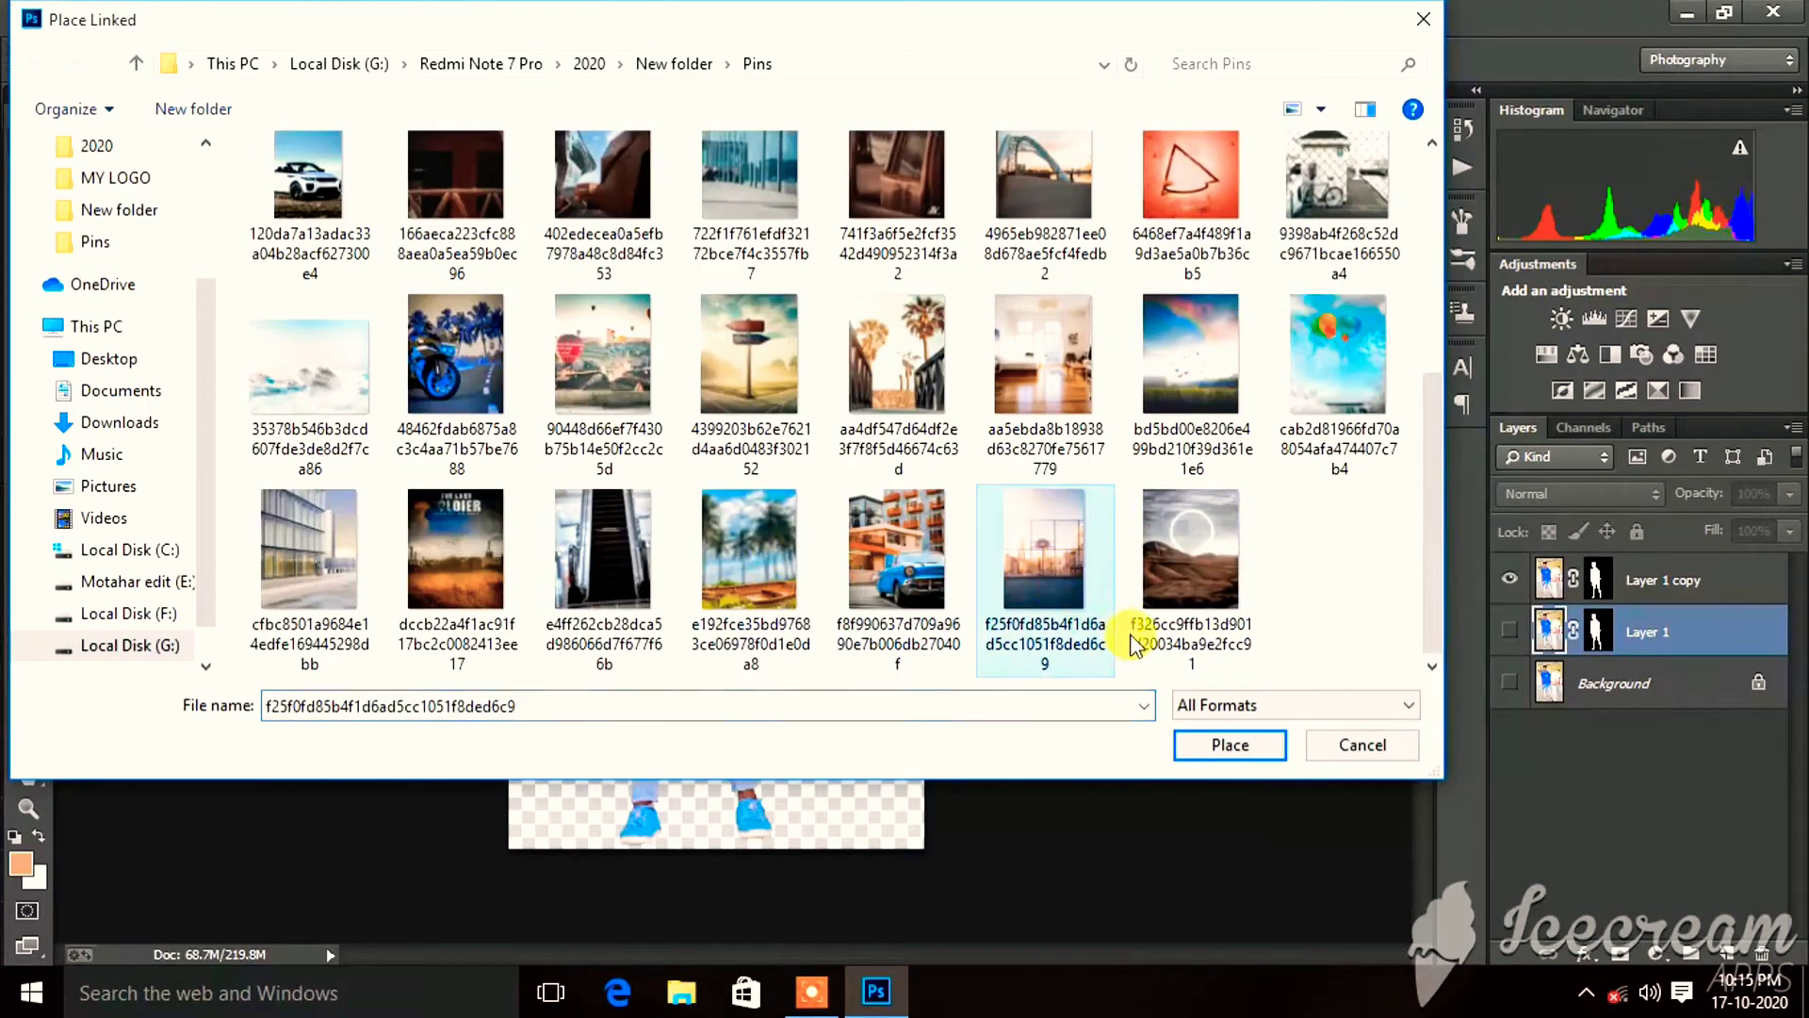
pyautogui.click(1228, 763)
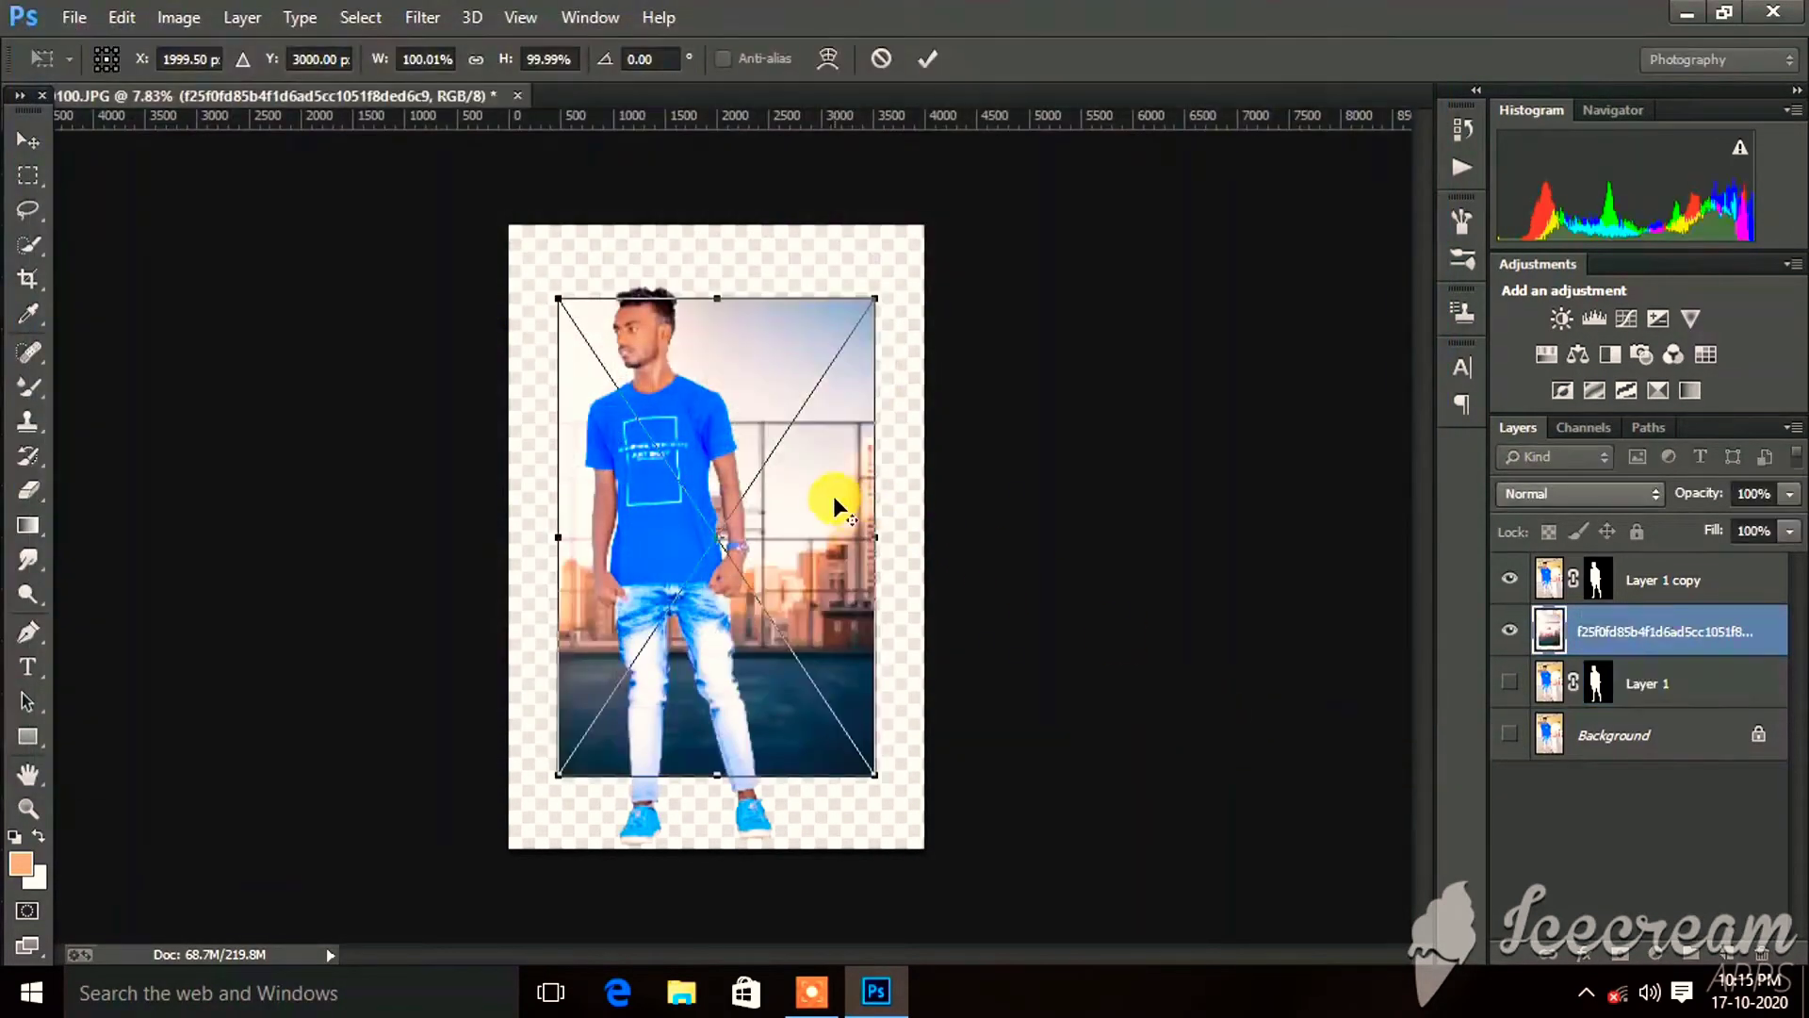
# Scale the rooftop photo to about 152.59% × 144.70% and position it to fill the canvas.
pyautogui.hotkey('ctrl', '-')
pyautogui.moveTo(776, 523); pyautogui.dragTo(742, 470)
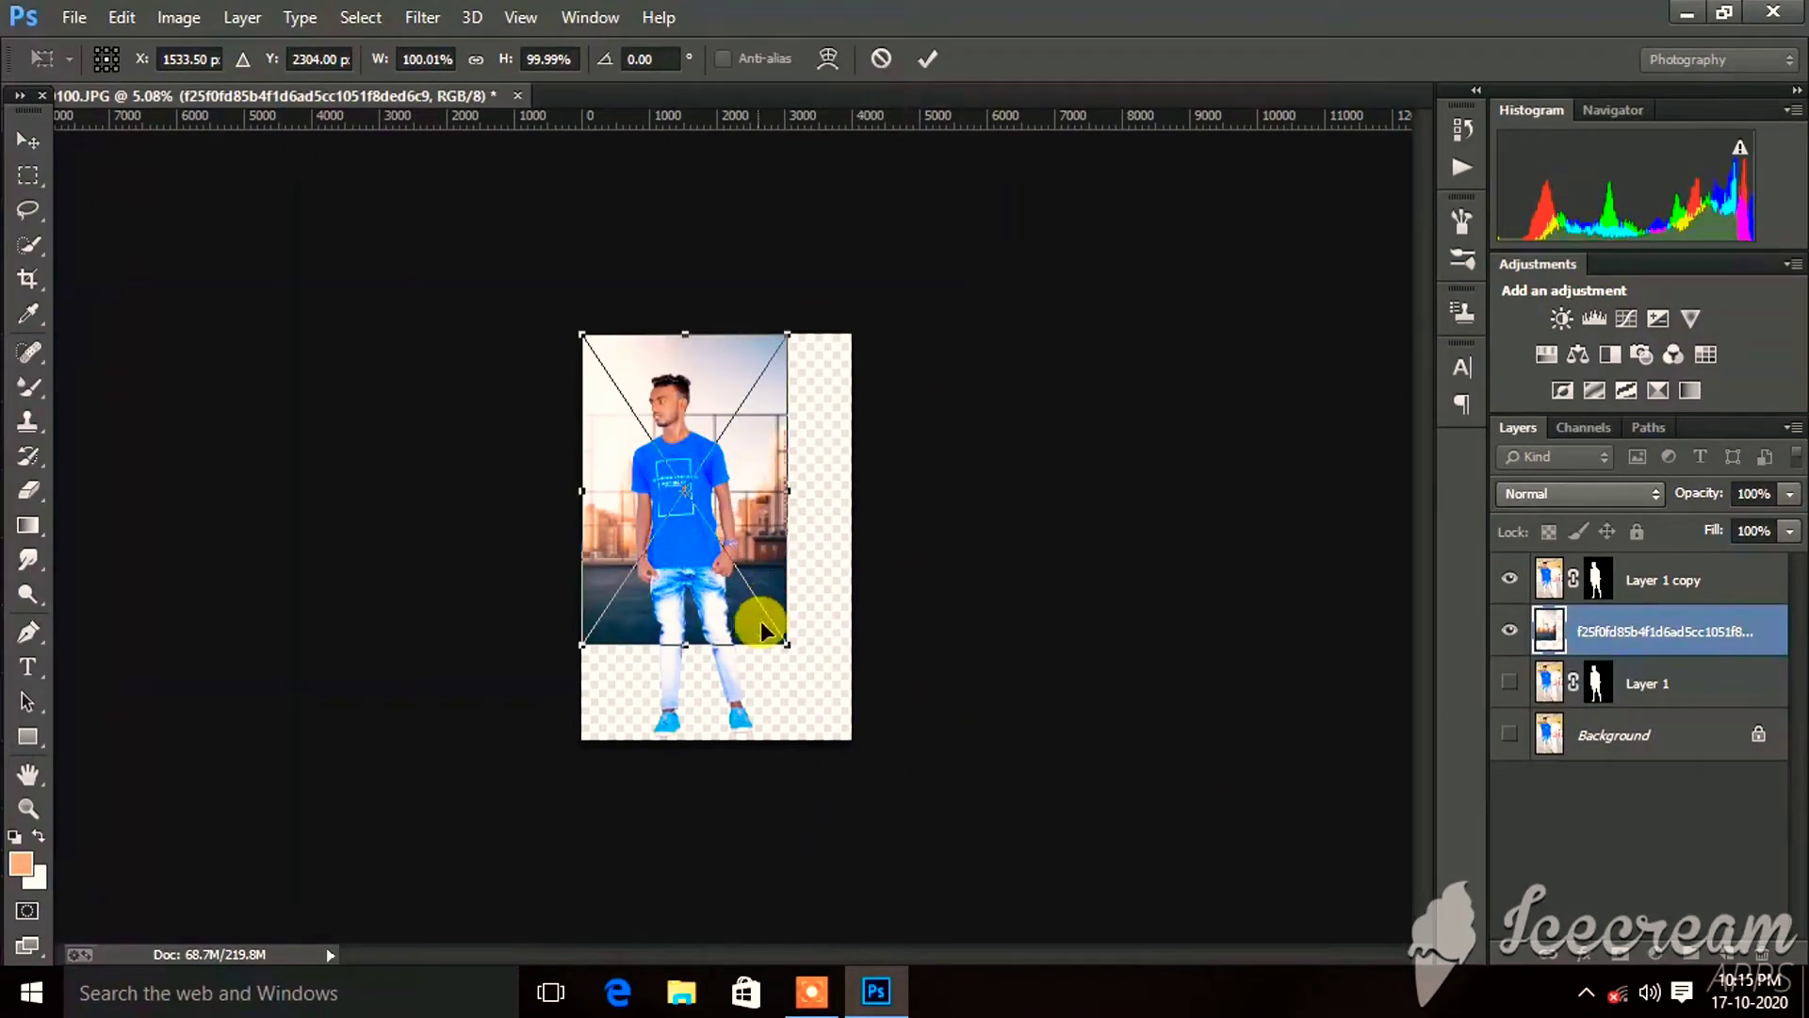
pyautogui.moveTo(788, 645); pyautogui.dragTo(850, 739)
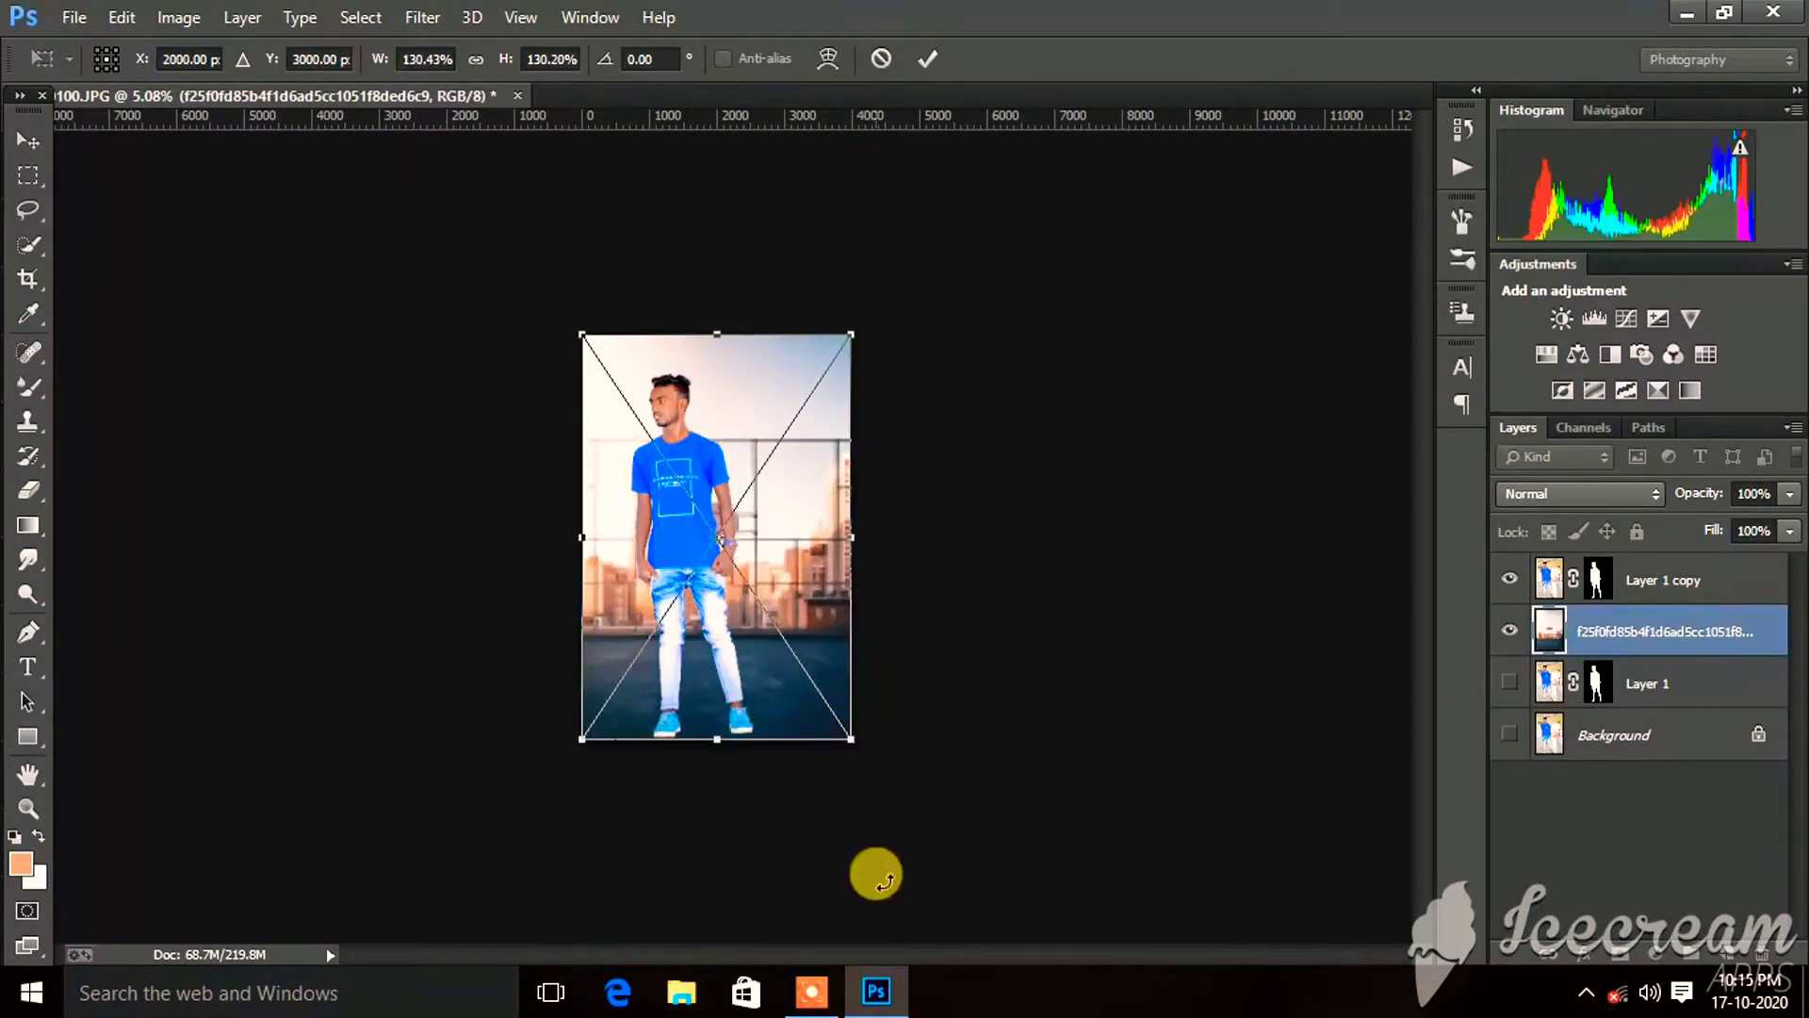
pyautogui.click(812, 994)
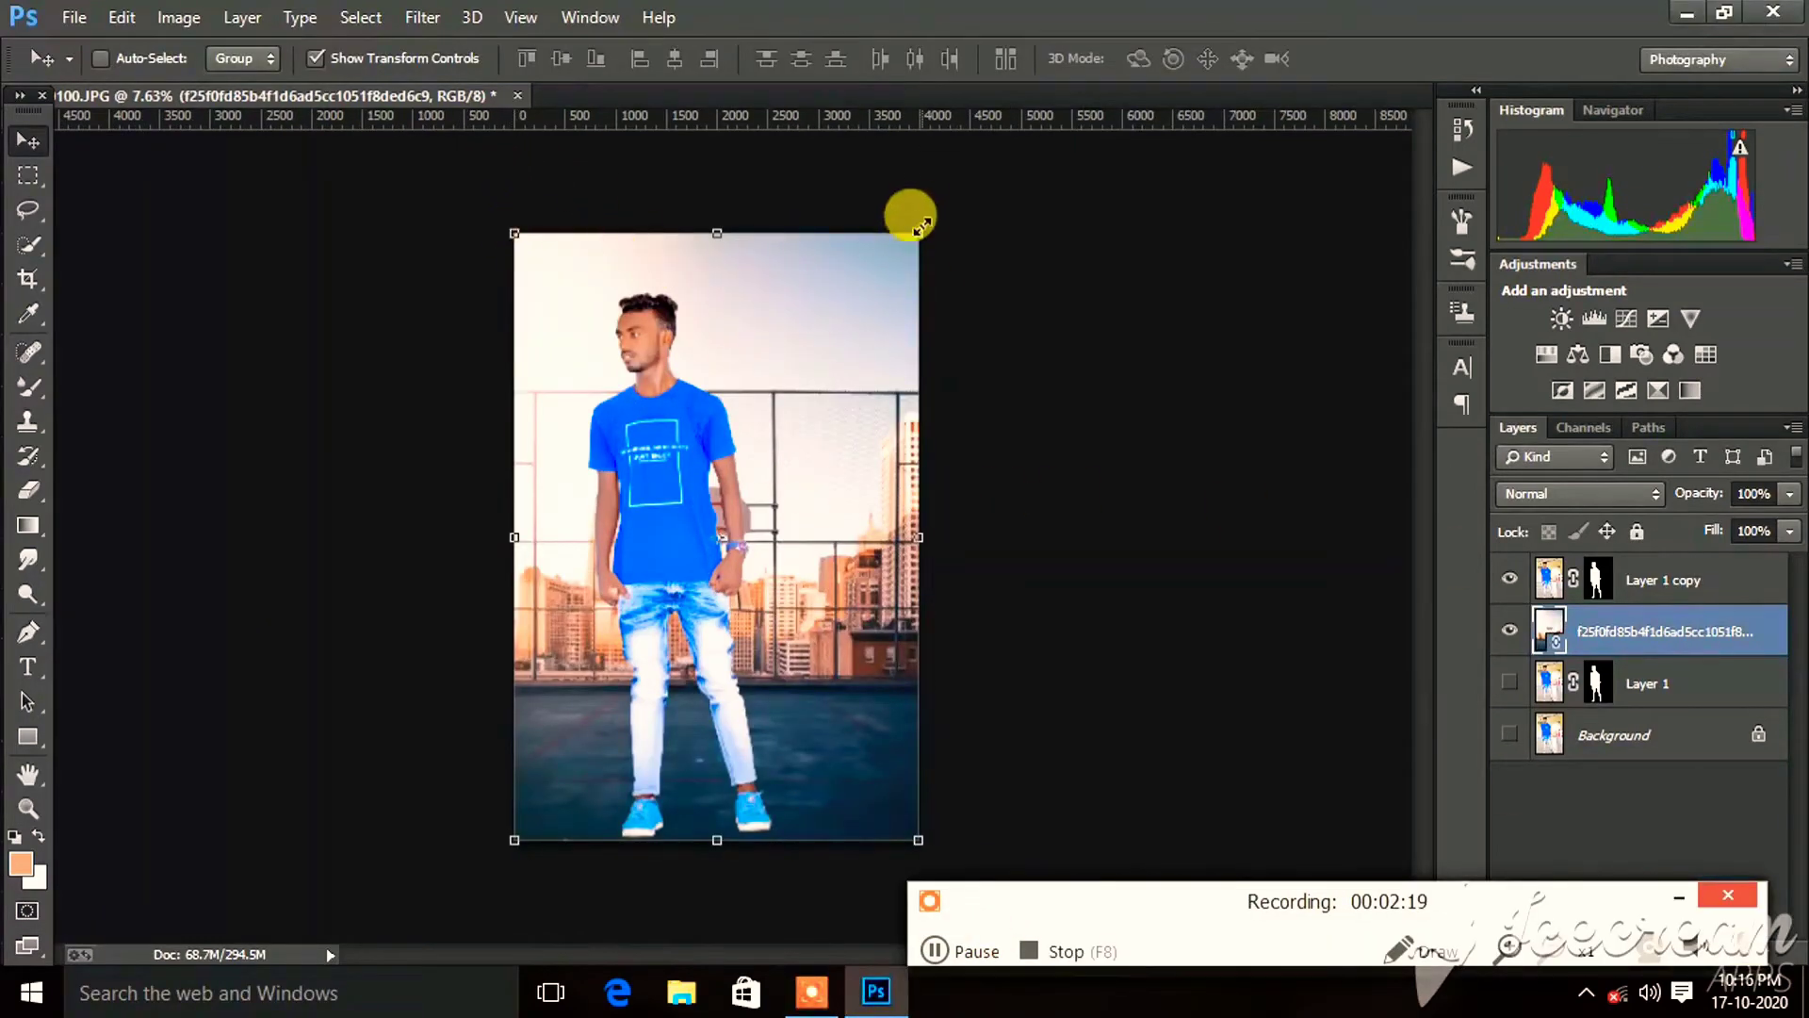
pyautogui.moveTo(919, 233); pyautogui.dragTo(986, 177)
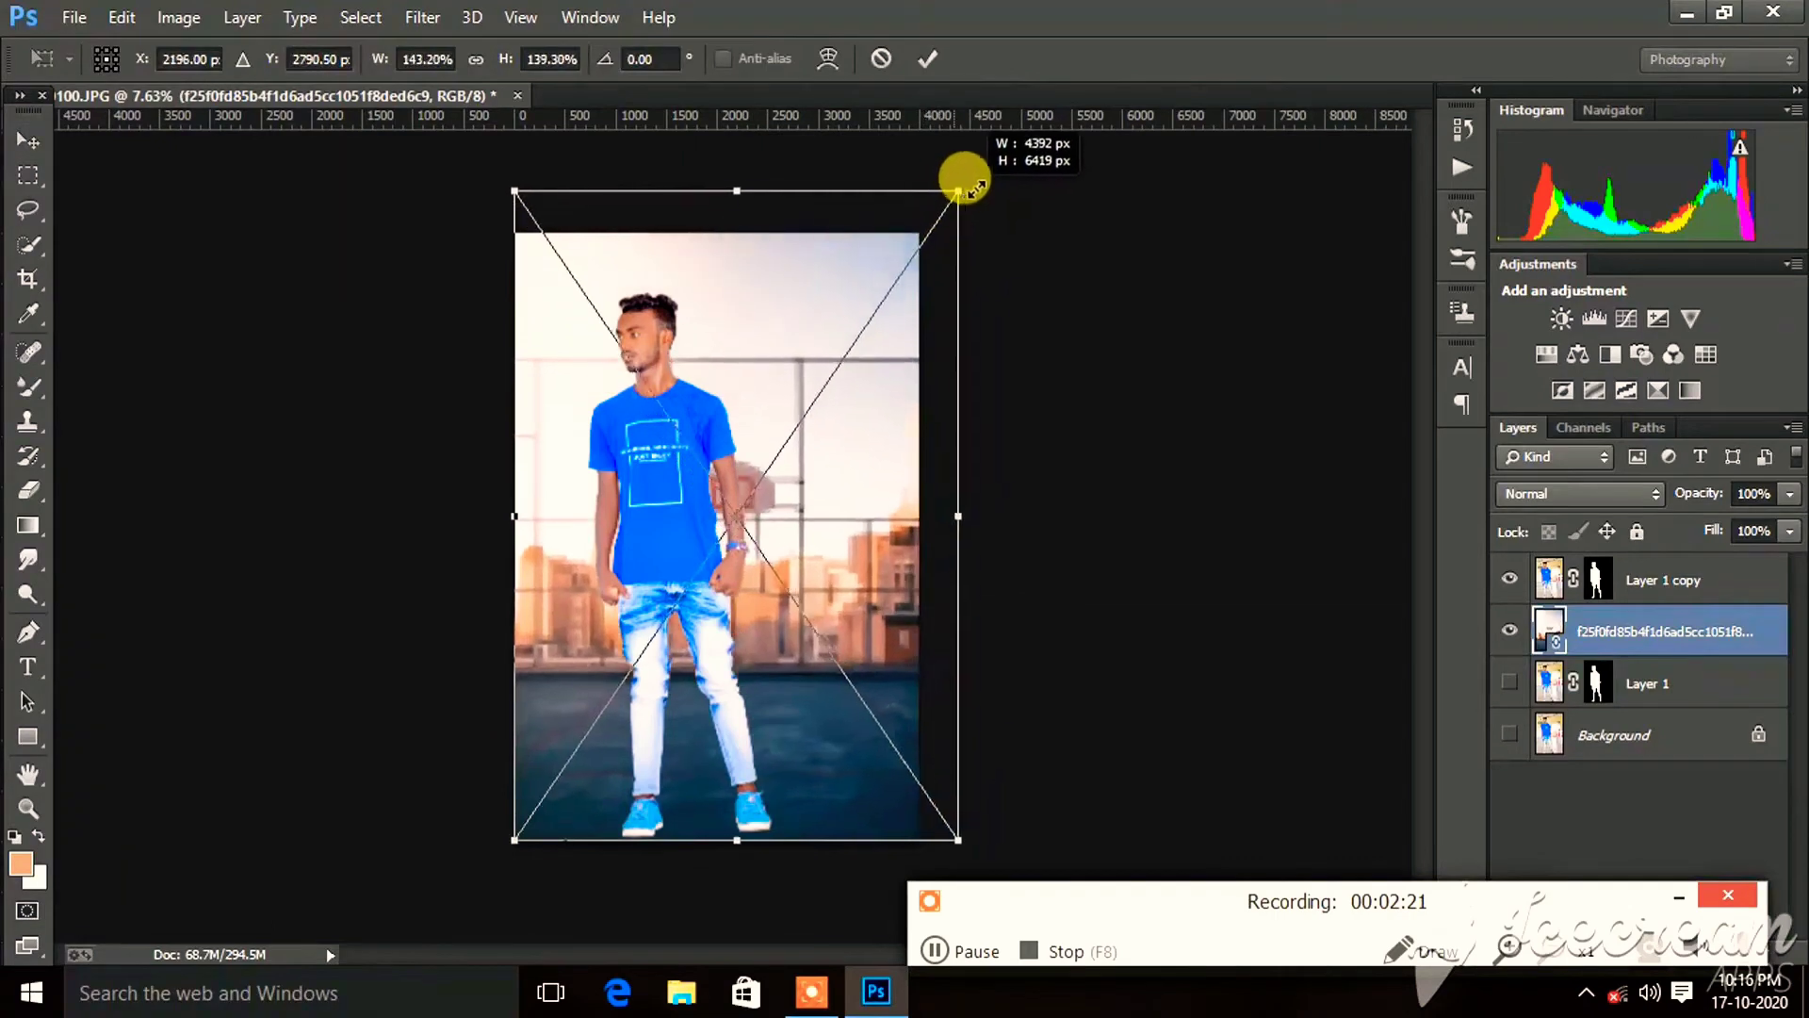
pyautogui.moveTo(891, 344)
pyautogui.mouseDown()
pyautogui.moveTo(869, 394)
pyautogui.moveTo(834, 375)
pyautogui.mouseUp()
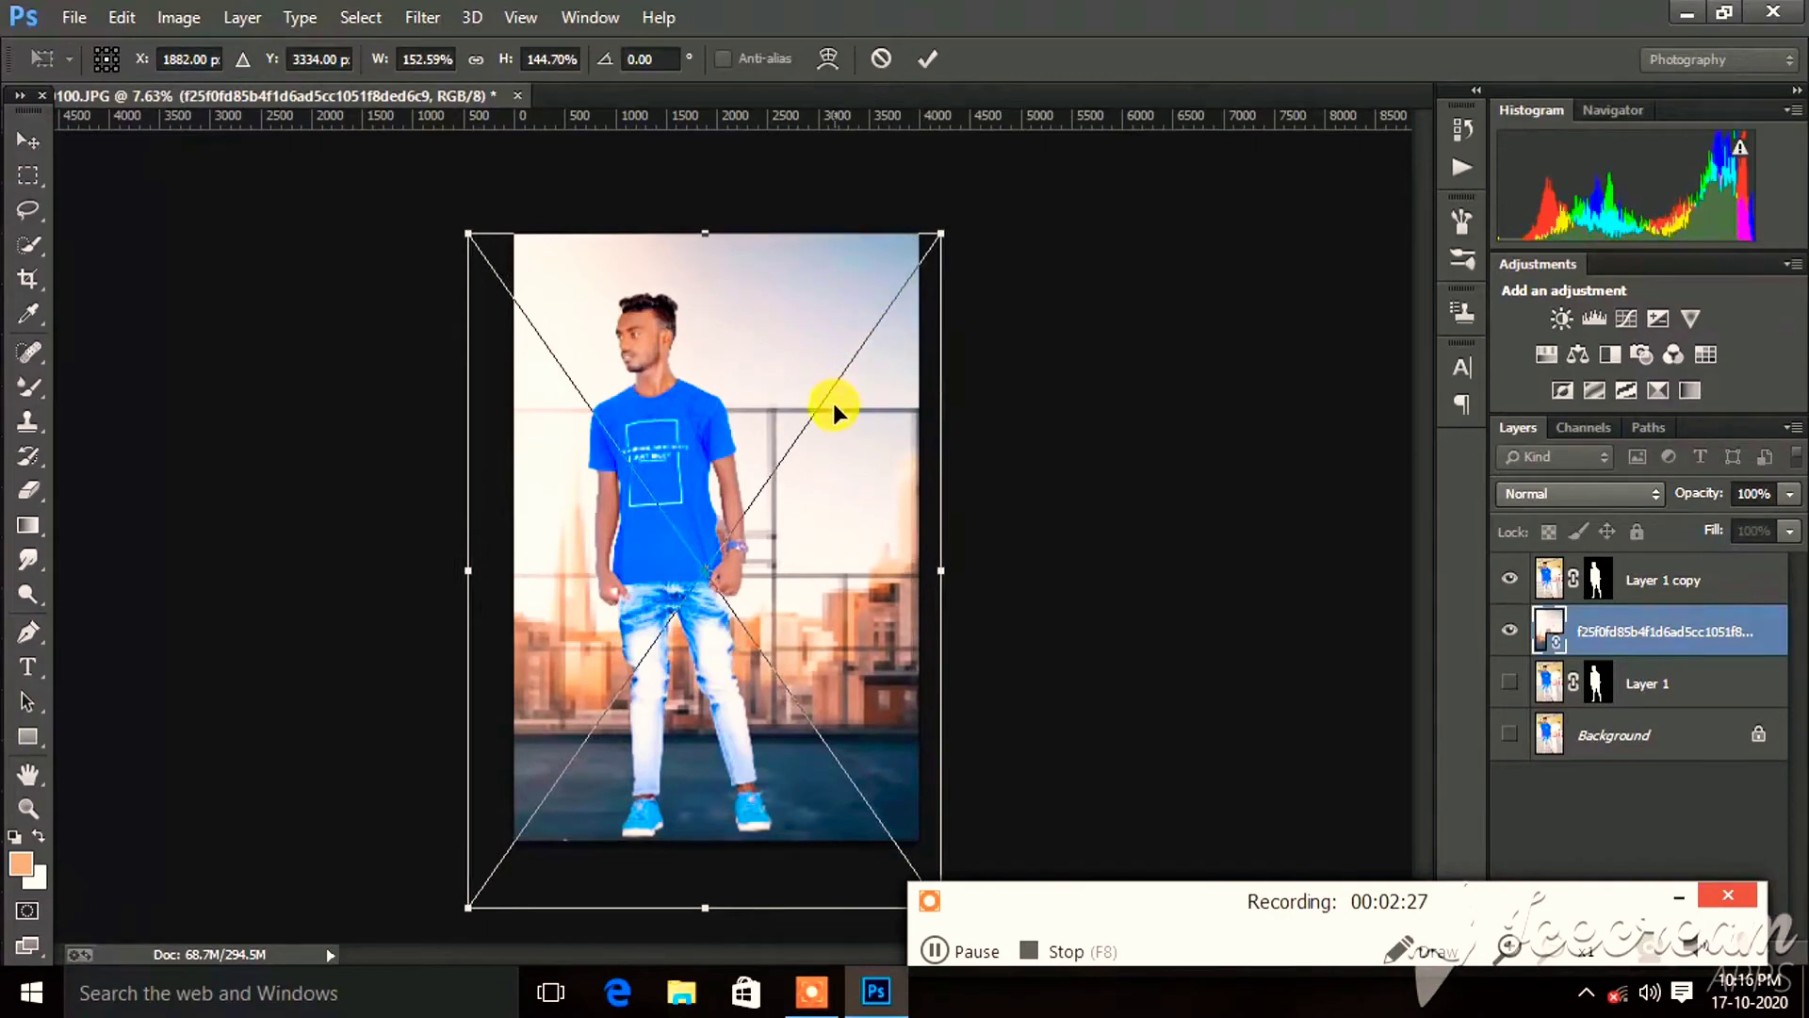
pyautogui.click(928, 58)
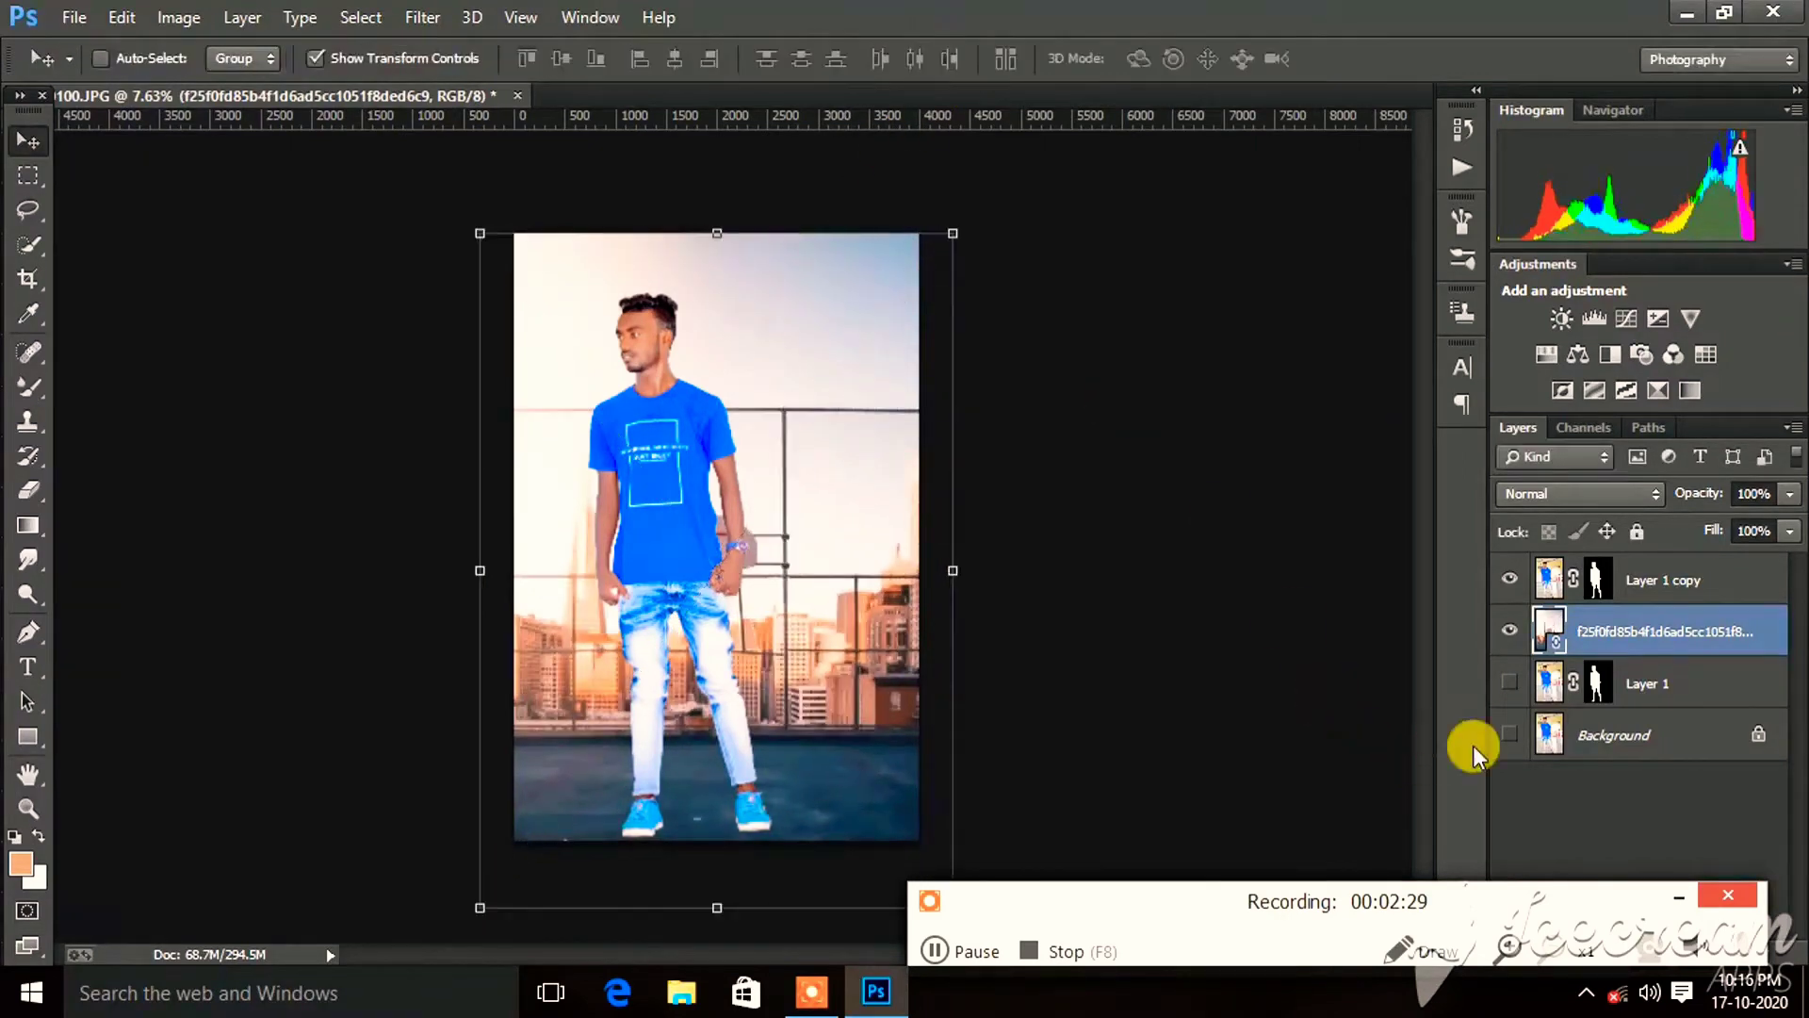
pyautogui.click(1557, 575)
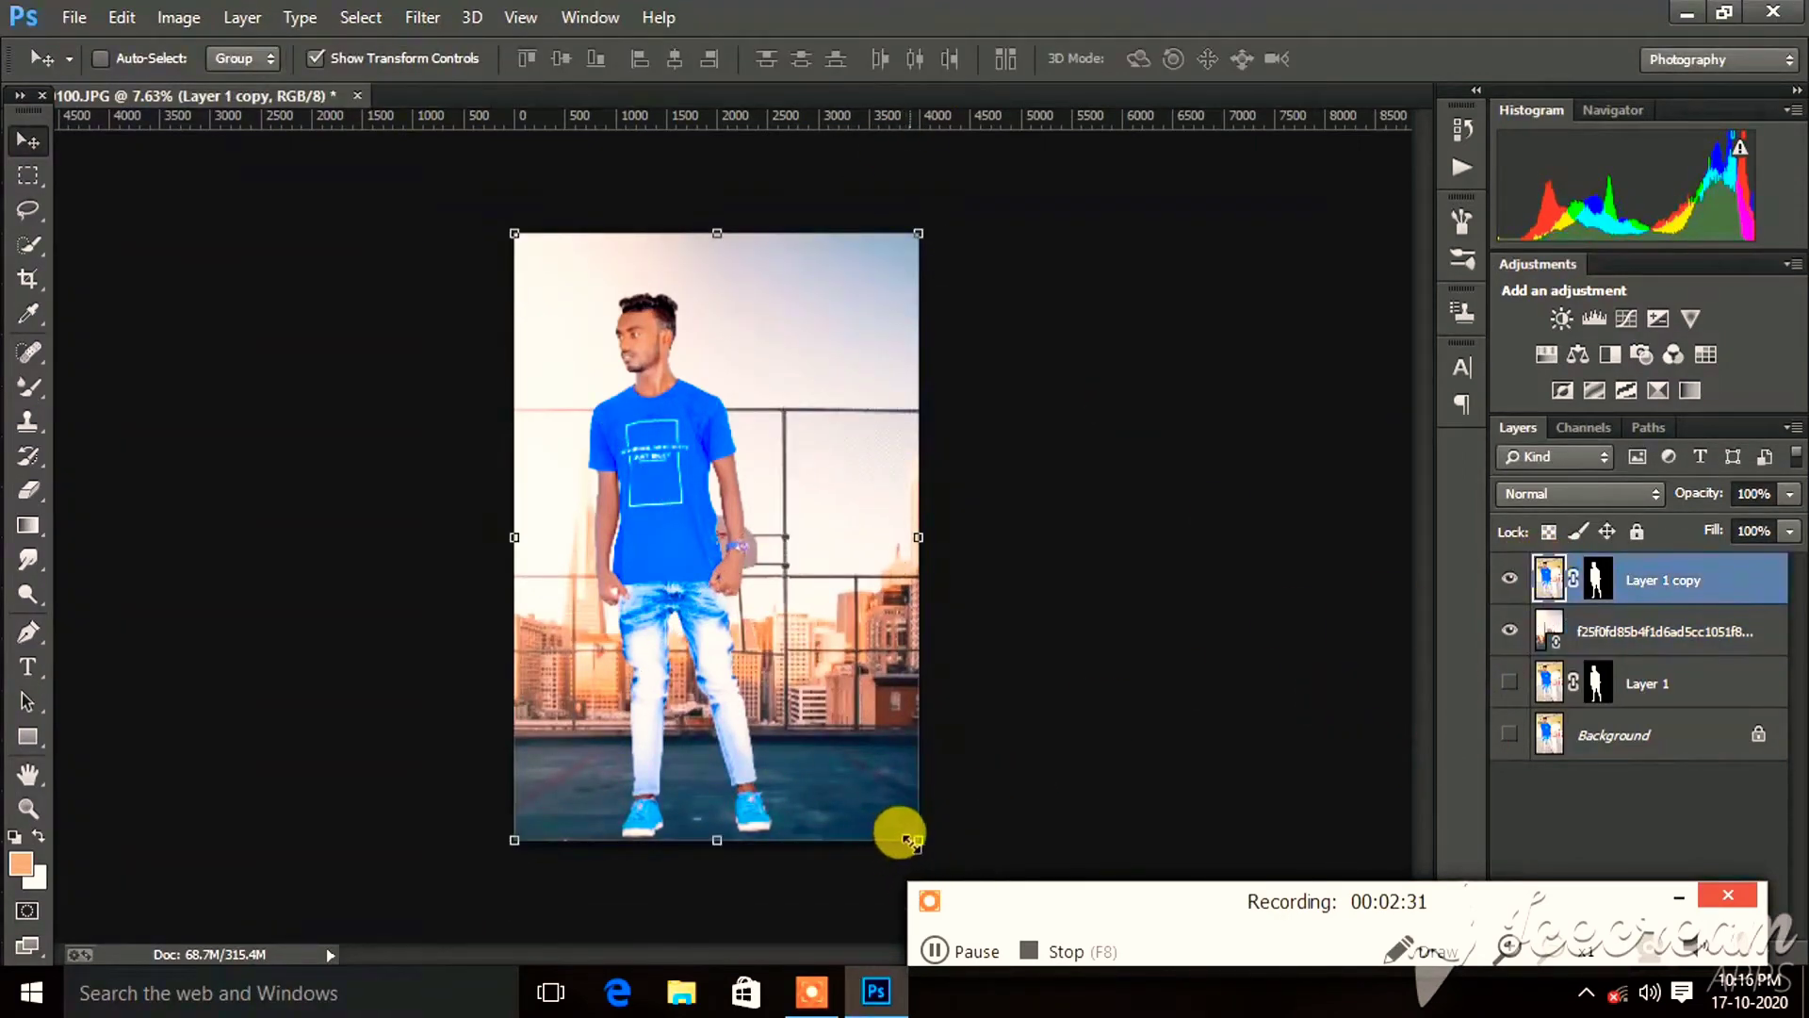
# Shrink the man to about 80%, tilt him 3.2°, and lower him onto the floor.
pyautogui.hotkey('ctrl', 't')
pyautogui.moveTo(912, 836); pyautogui.dragTo(833, 742)
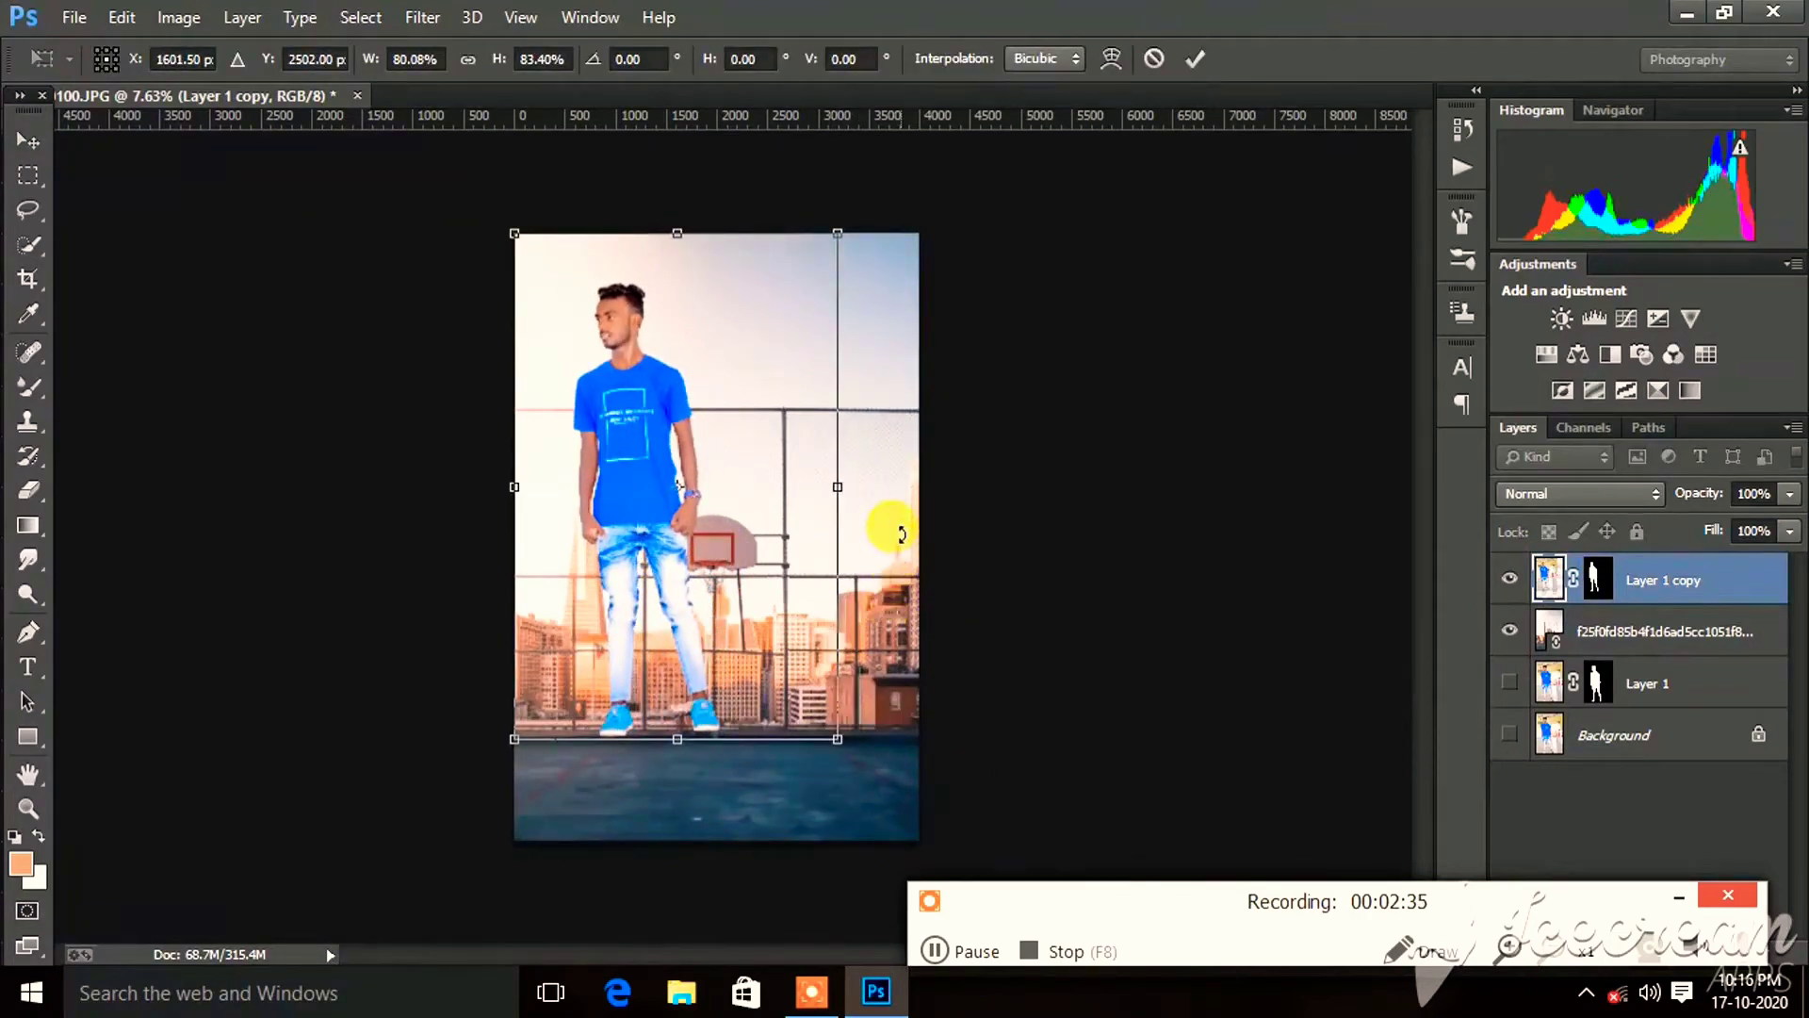
pyautogui.moveTo(889, 517); pyautogui.dragTo(900, 546)
pyautogui.moveTo(748, 577); pyautogui.dragTo(825, 635)
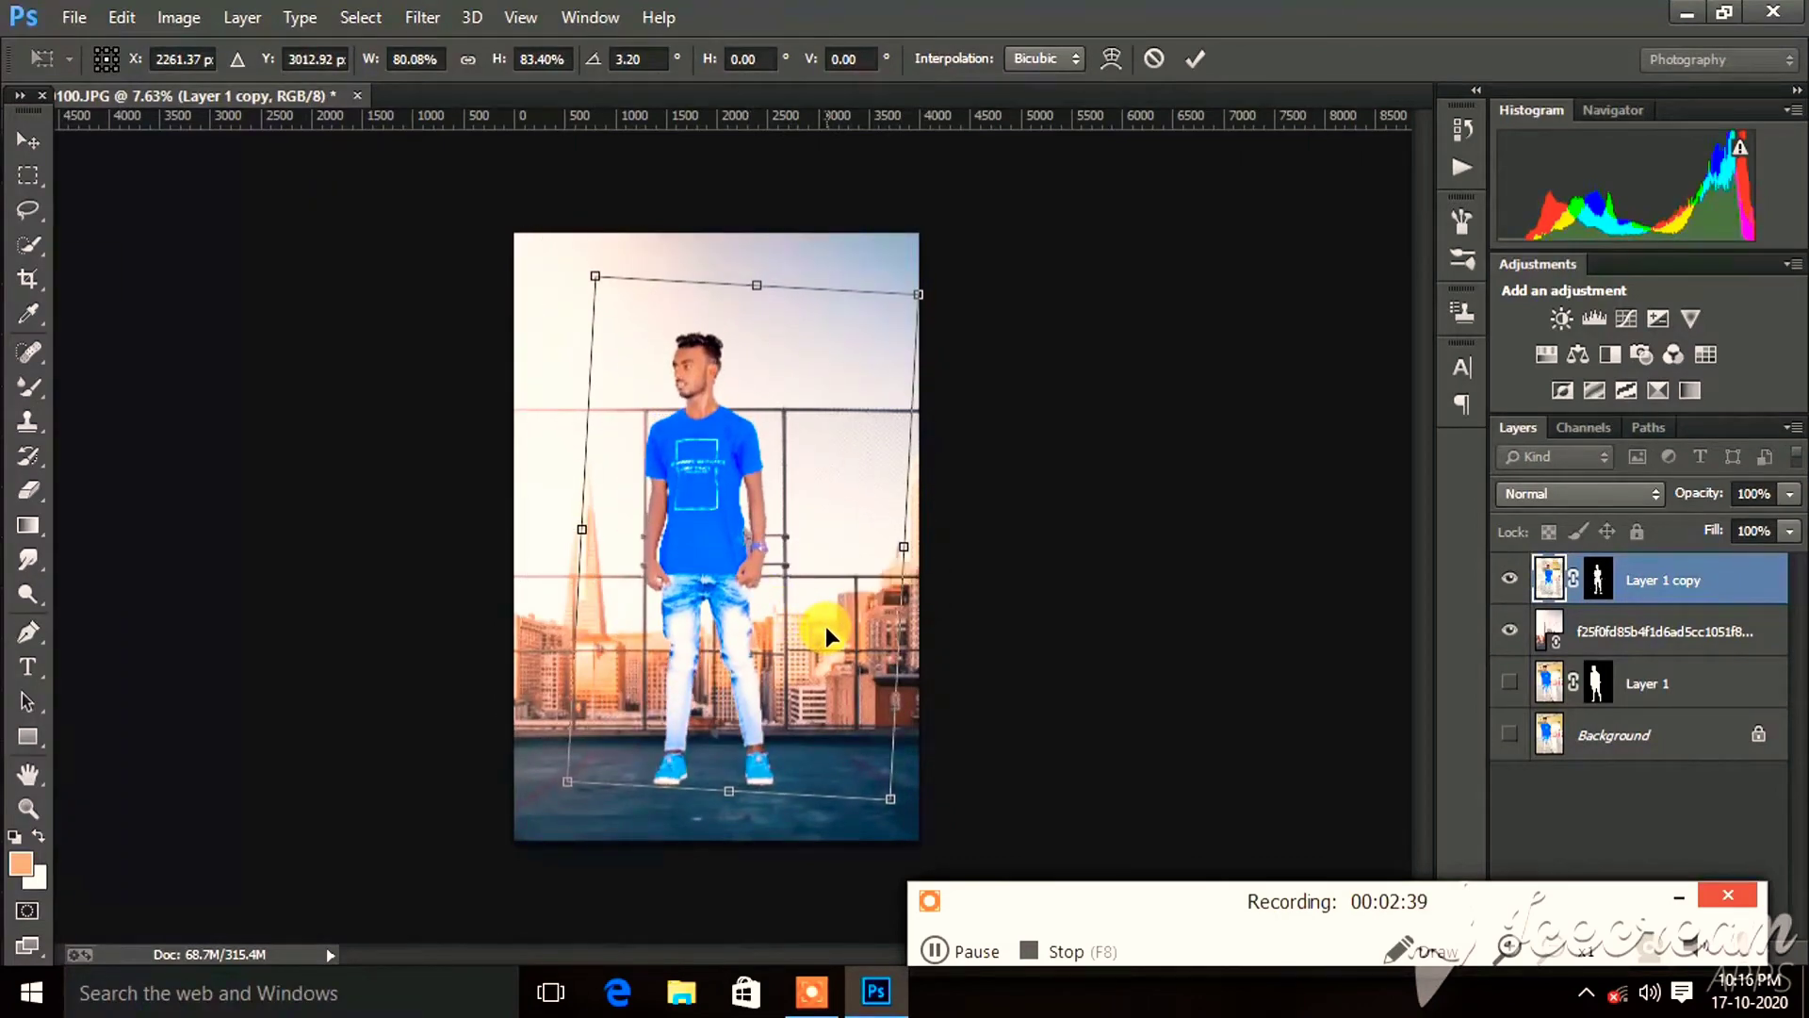
pyautogui.scroll(-2, 704, 473)
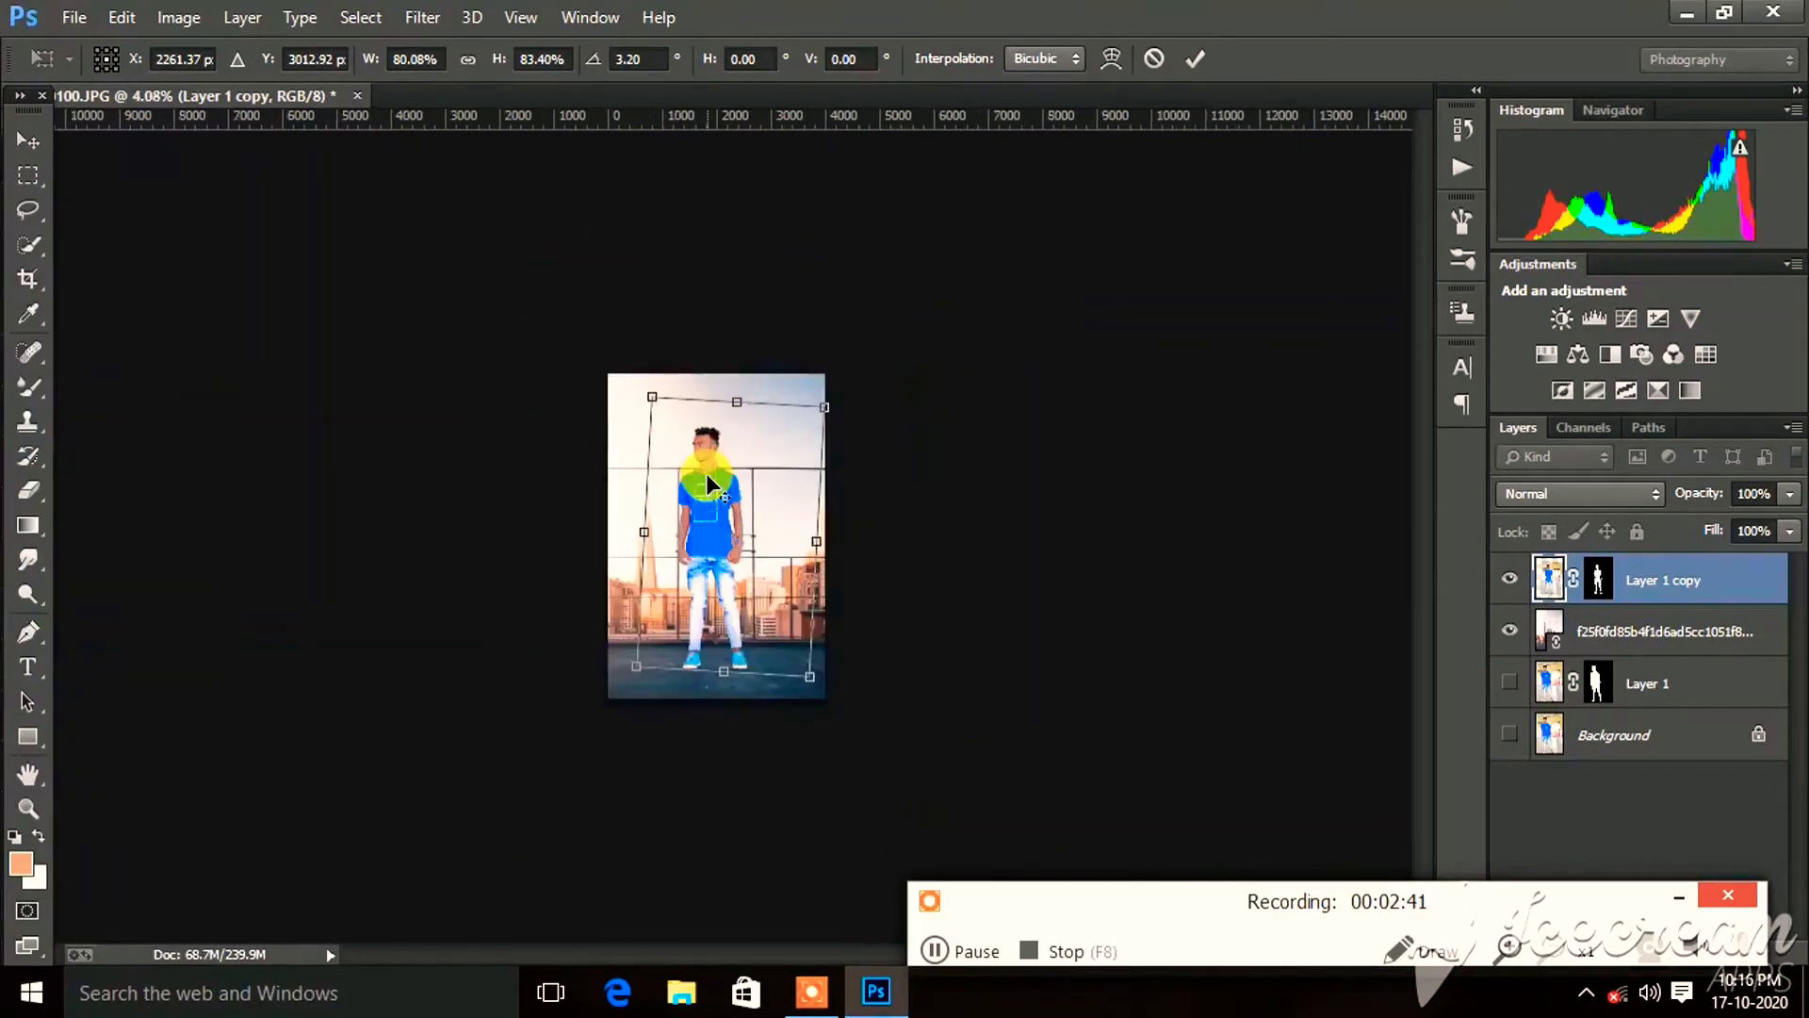
pyautogui.scroll(3, 697, 471)
pyautogui.scroll(5, 710, 408)
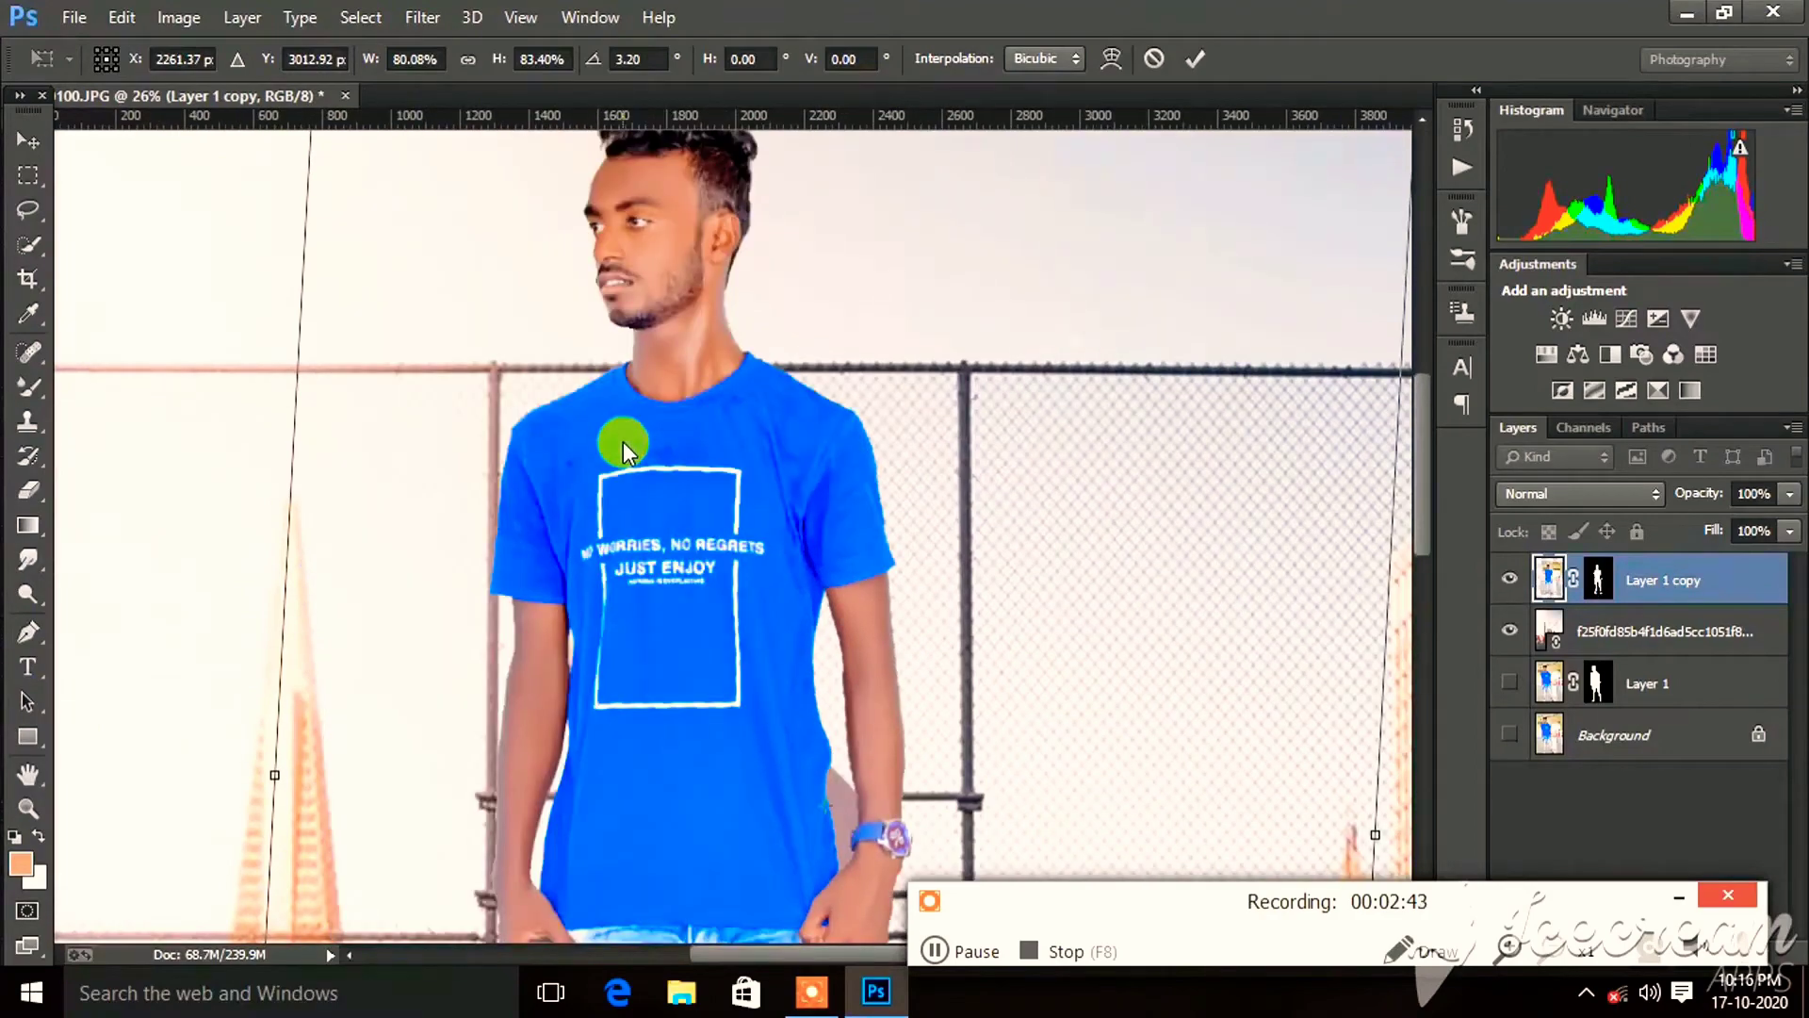
pyautogui.scroll(1, 1427, 462)
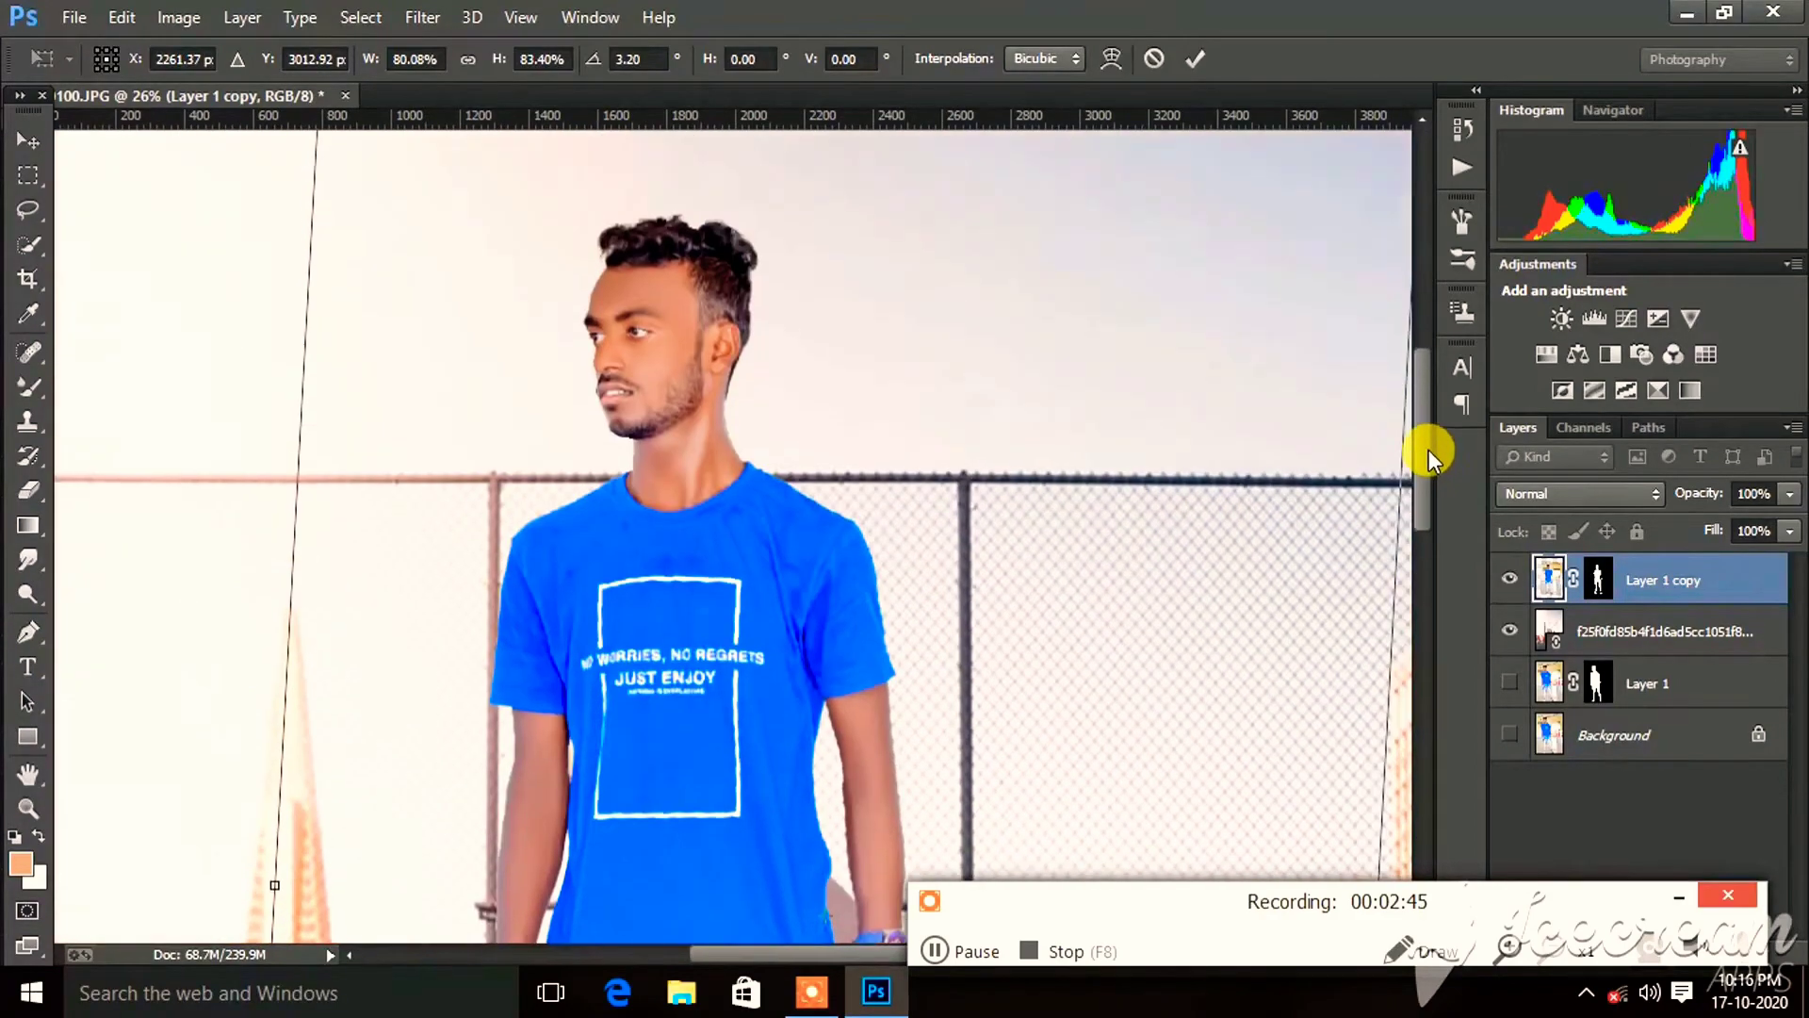
pyautogui.scroll(-2, 1088, 585)
# Widen the man to 81.97% × 83.40% and commit the transform.
pyautogui.moveTo(275, 696); pyautogui.dragTo(243, 695)
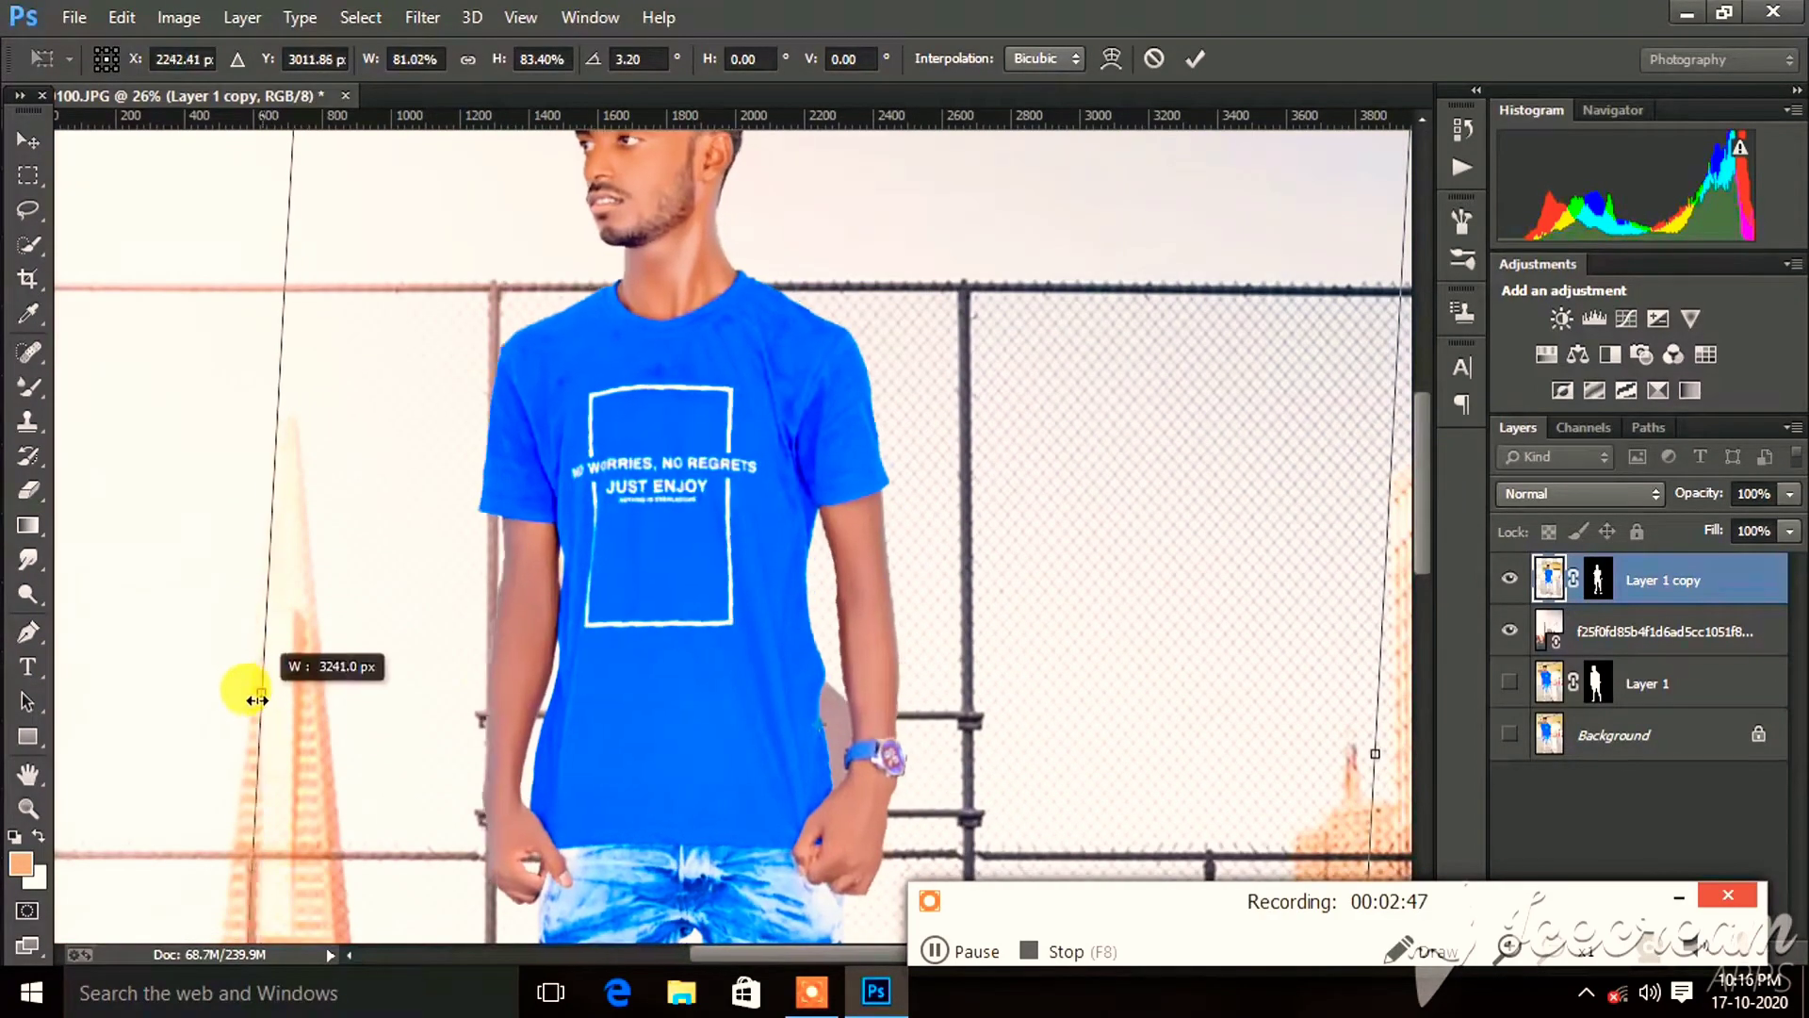
pyautogui.scroll(3, 542, 535)
pyautogui.scroll(-2, 584, 524)
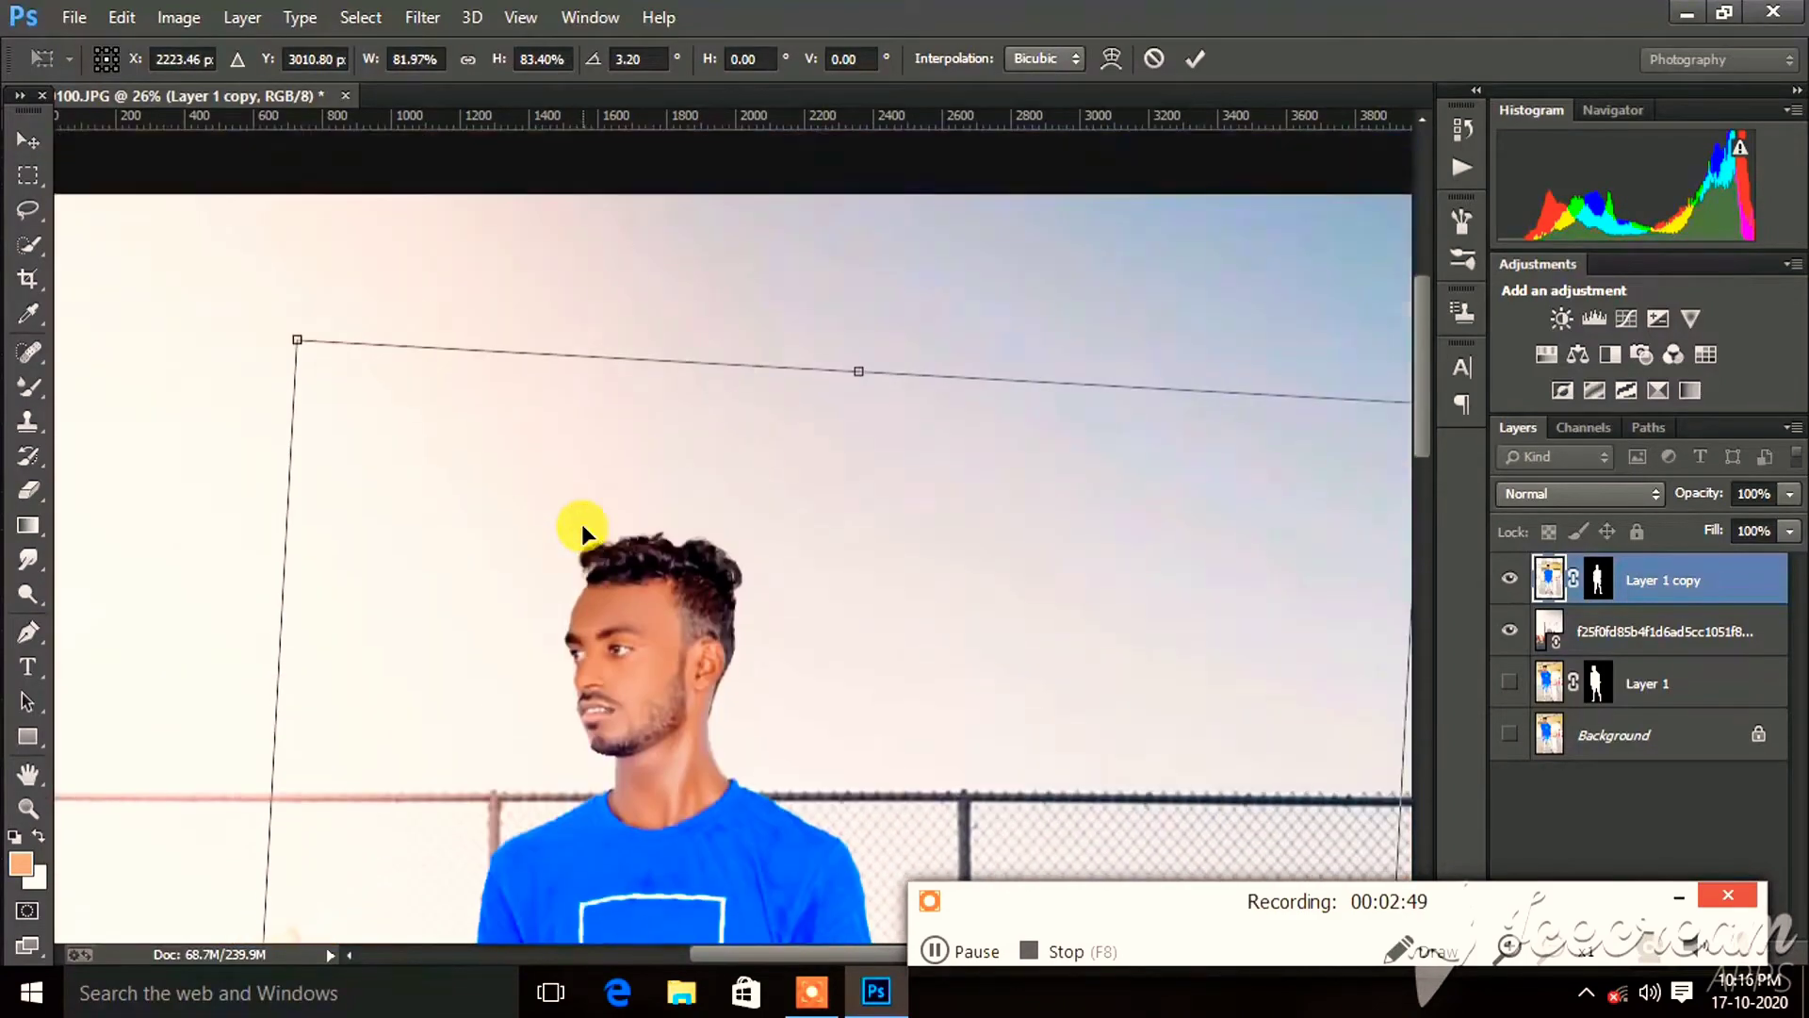
pyautogui.scroll(-2, 593, 525)
pyautogui.scroll(-2, 593, 524)
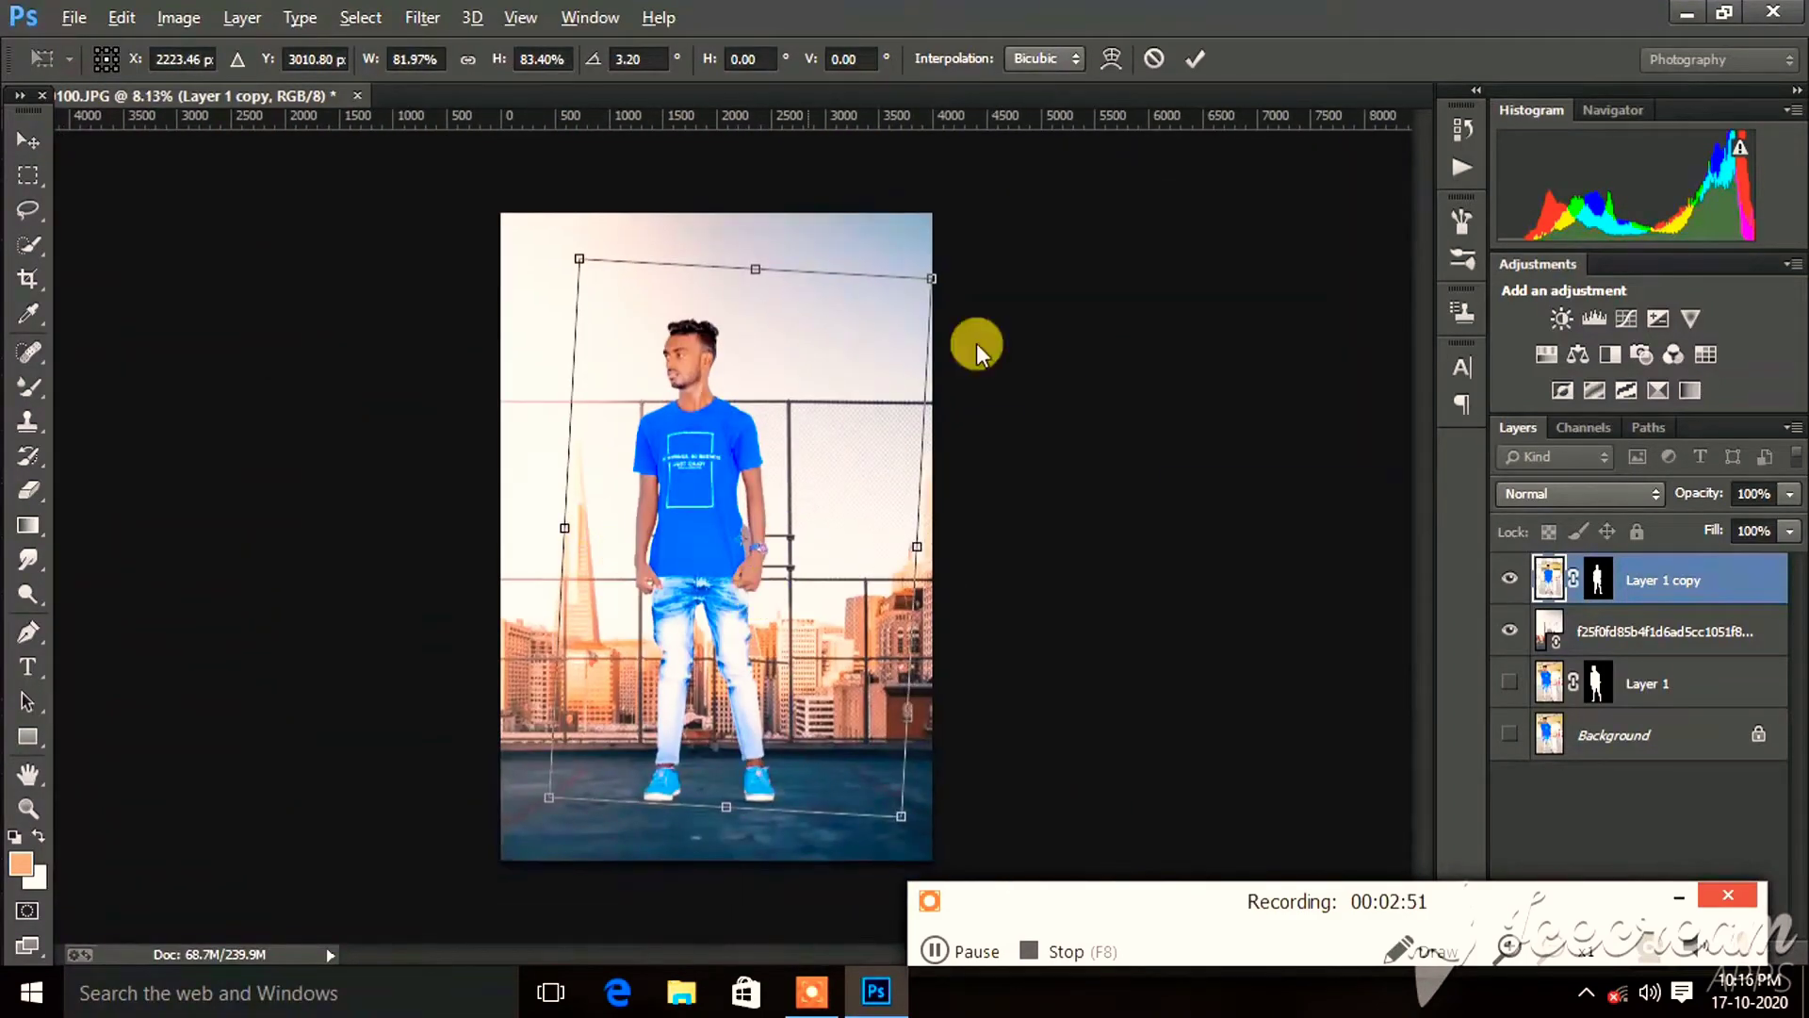
pyautogui.click(1197, 58)
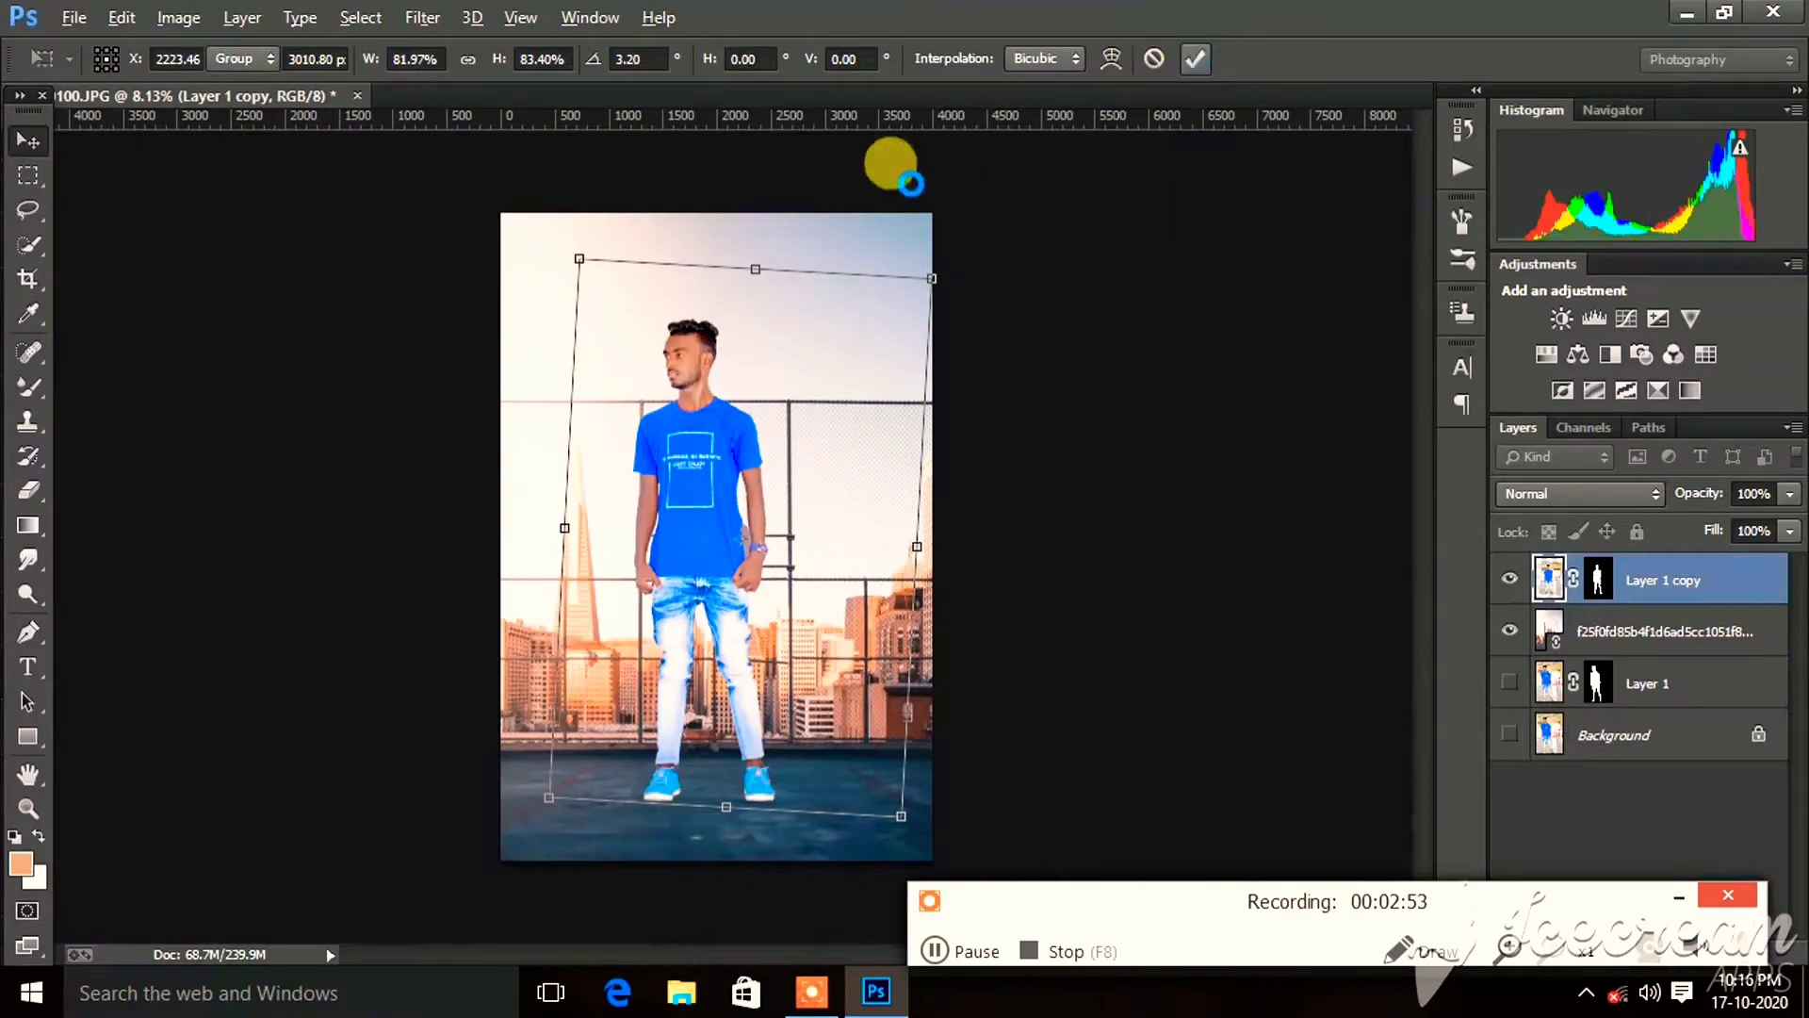
pyautogui.click(316, 59)
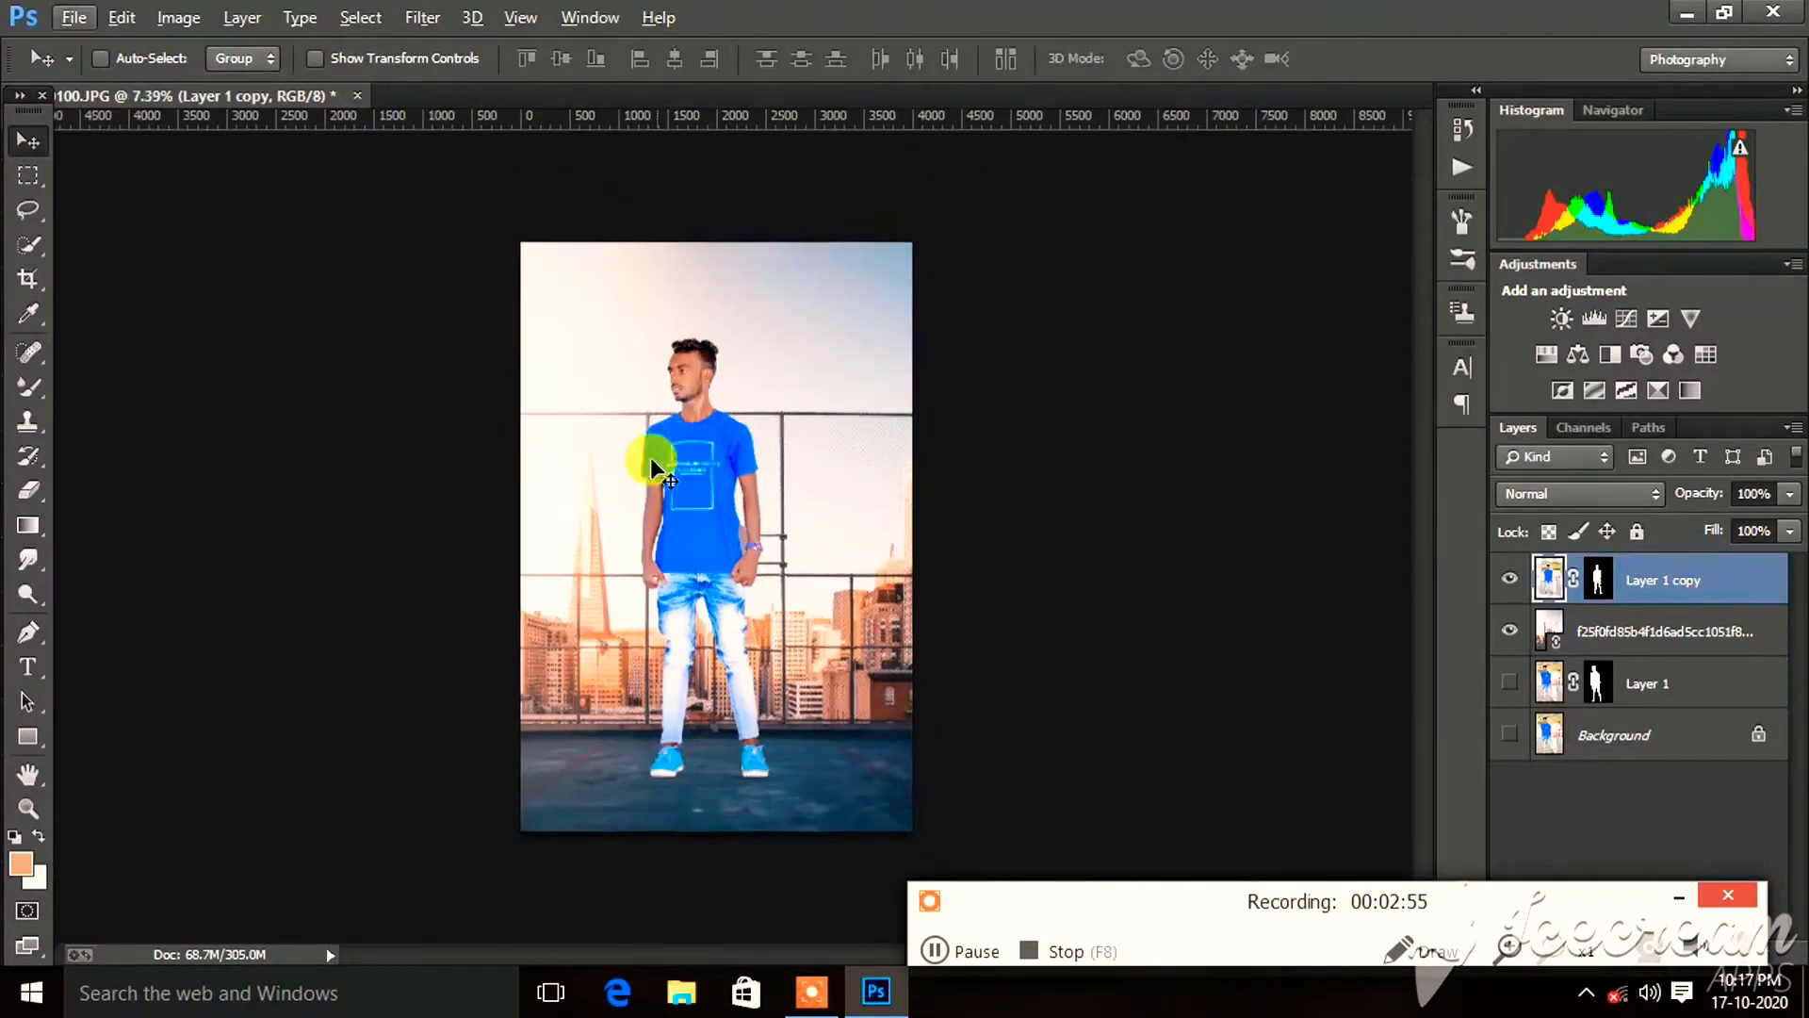
pyautogui.scroll(2, 650, 444)
pyautogui.scroll(3, 739, 380)
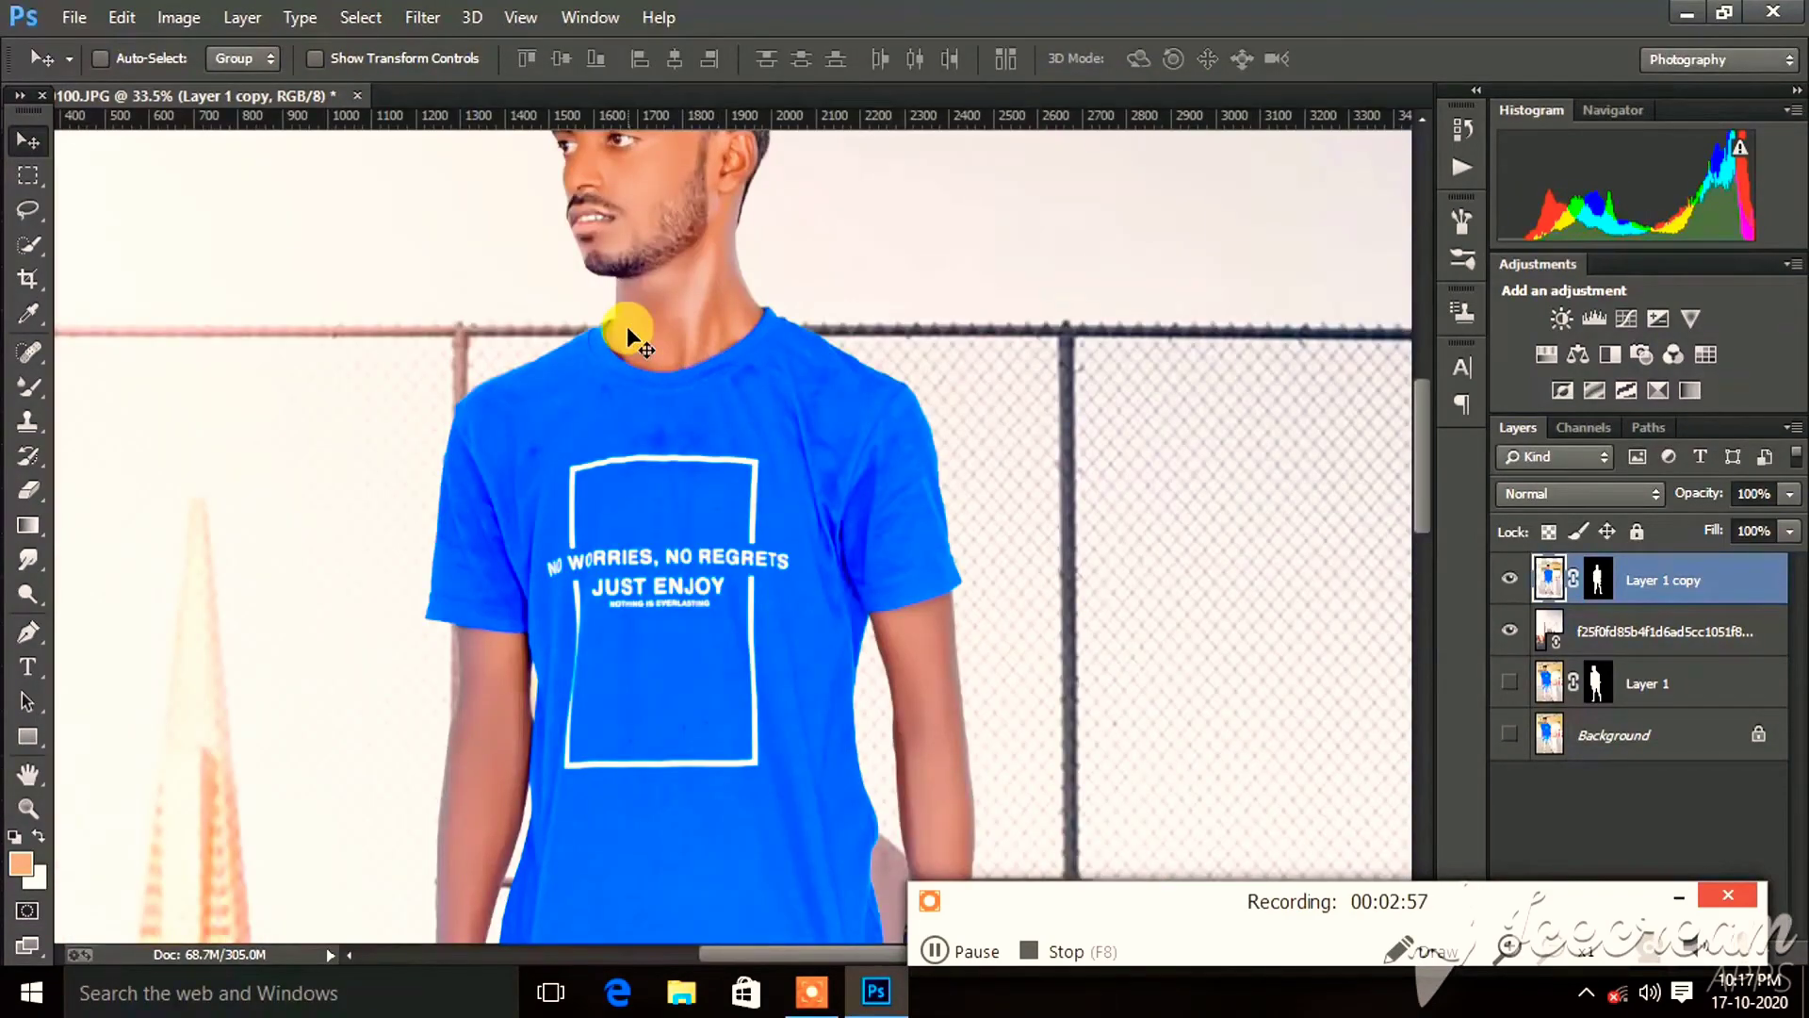
pyautogui.scroll(1, 625, 326)
pyautogui.scroll(2, 572, 283)
pyautogui.scroll(-2, 589, 291)
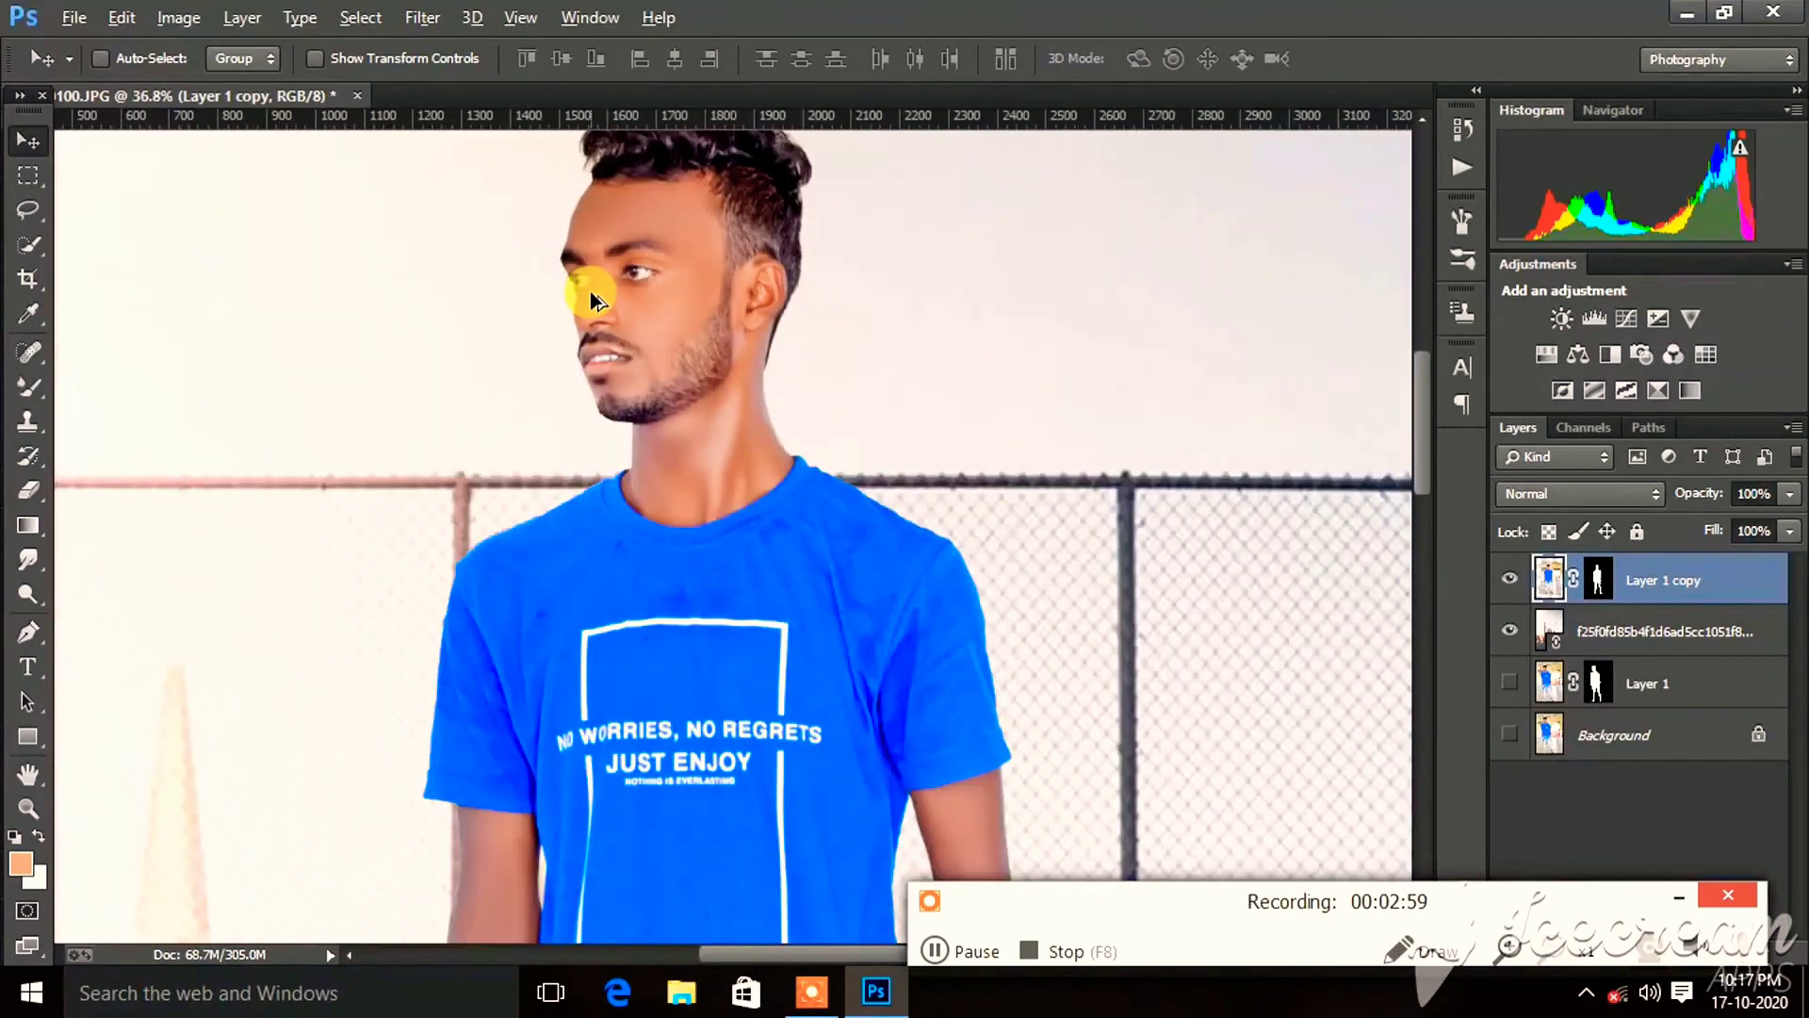
pyautogui.scroll(-2, 603, 299)
pyautogui.scroll(4, 867, 388)
pyautogui.scroll(3, 829, 391)
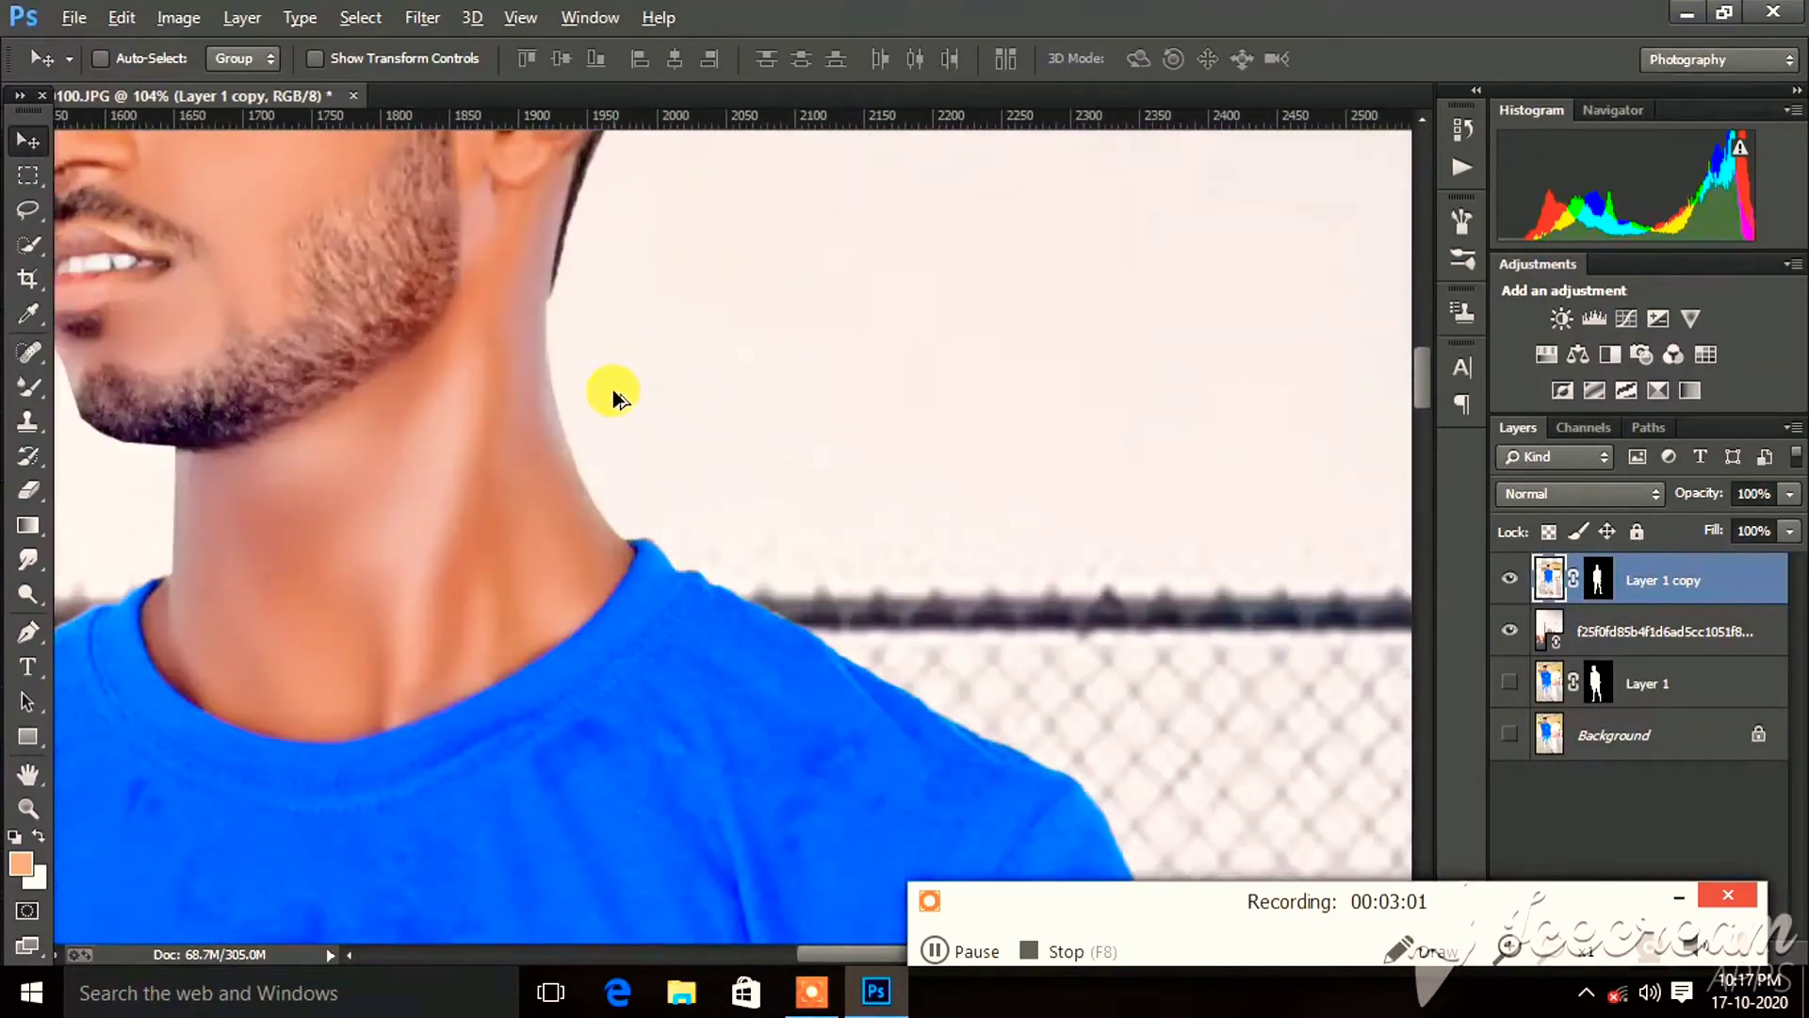
pyautogui.scroll(-2, 613, 388)
pyautogui.scroll(-2, 612, 388)
pyautogui.scroll(-3, 613, 388)
pyautogui.scroll(-2, 631, 419)
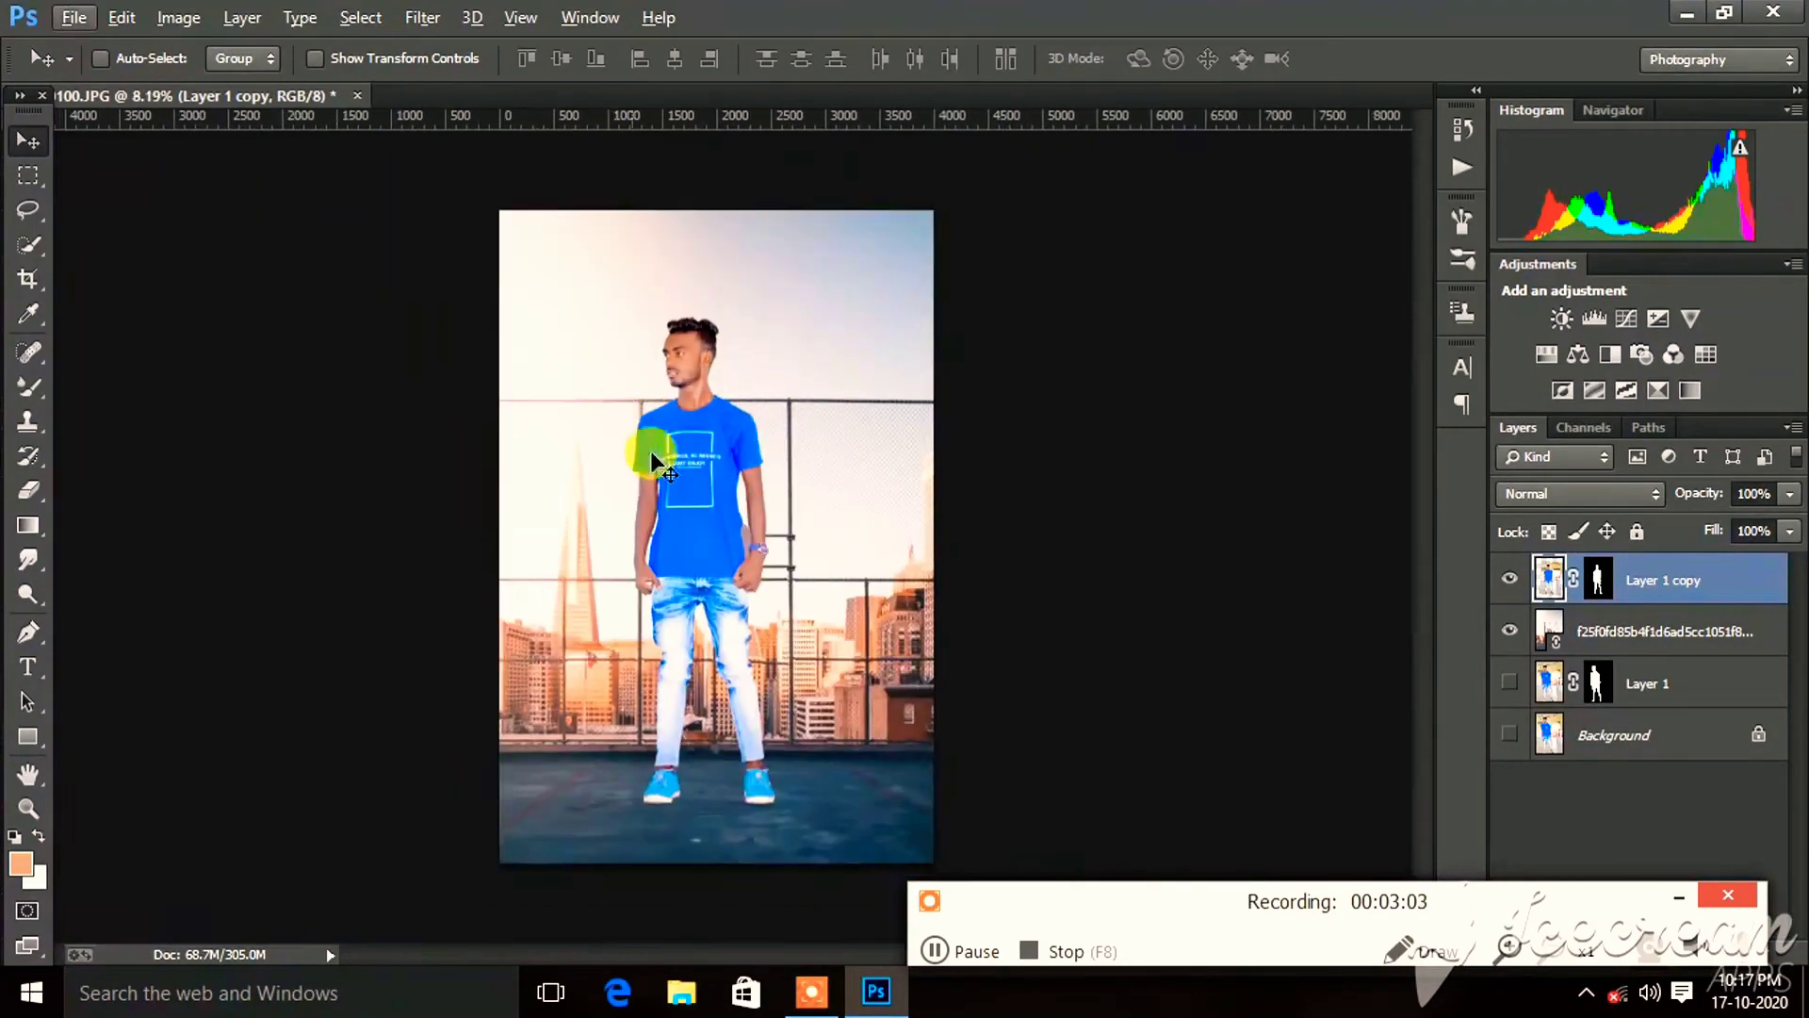
pyautogui.scroll(2, 653, 459)
pyautogui.scroll(2, 719, 524)
pyautogui.scroll(1, 727, 518)
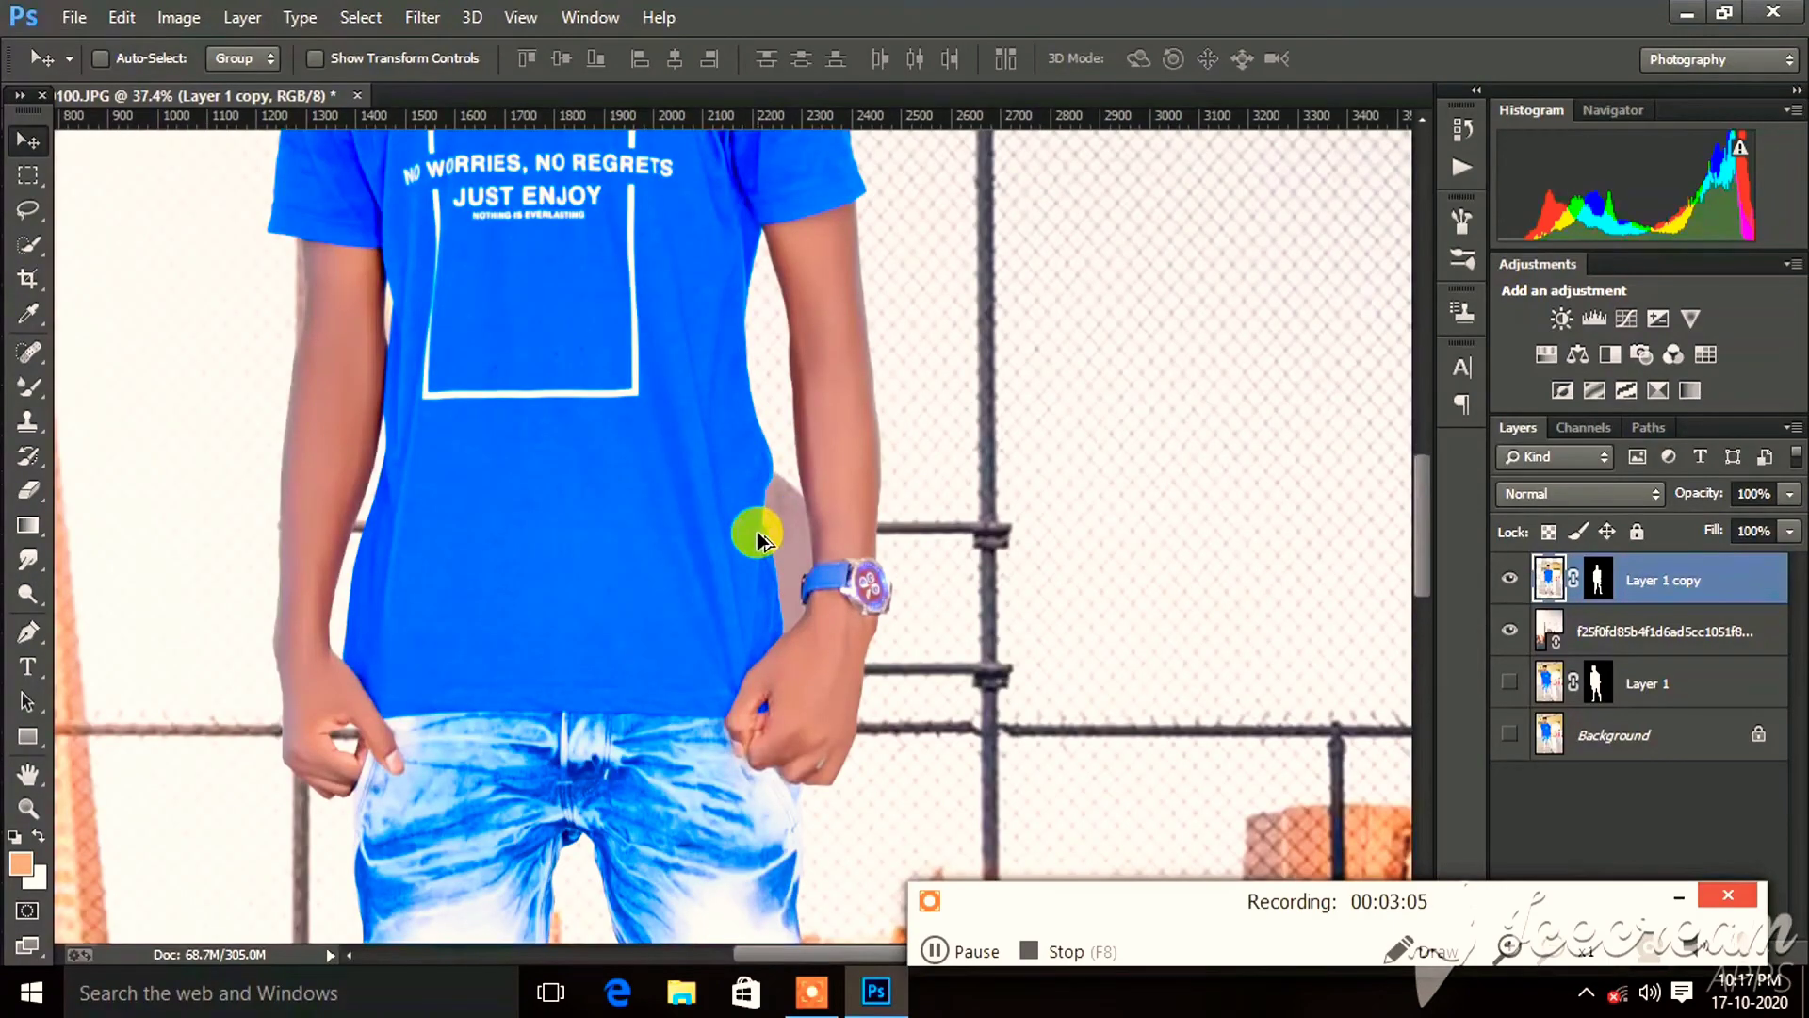
pyautogui.scroll(-2, 754, 538)
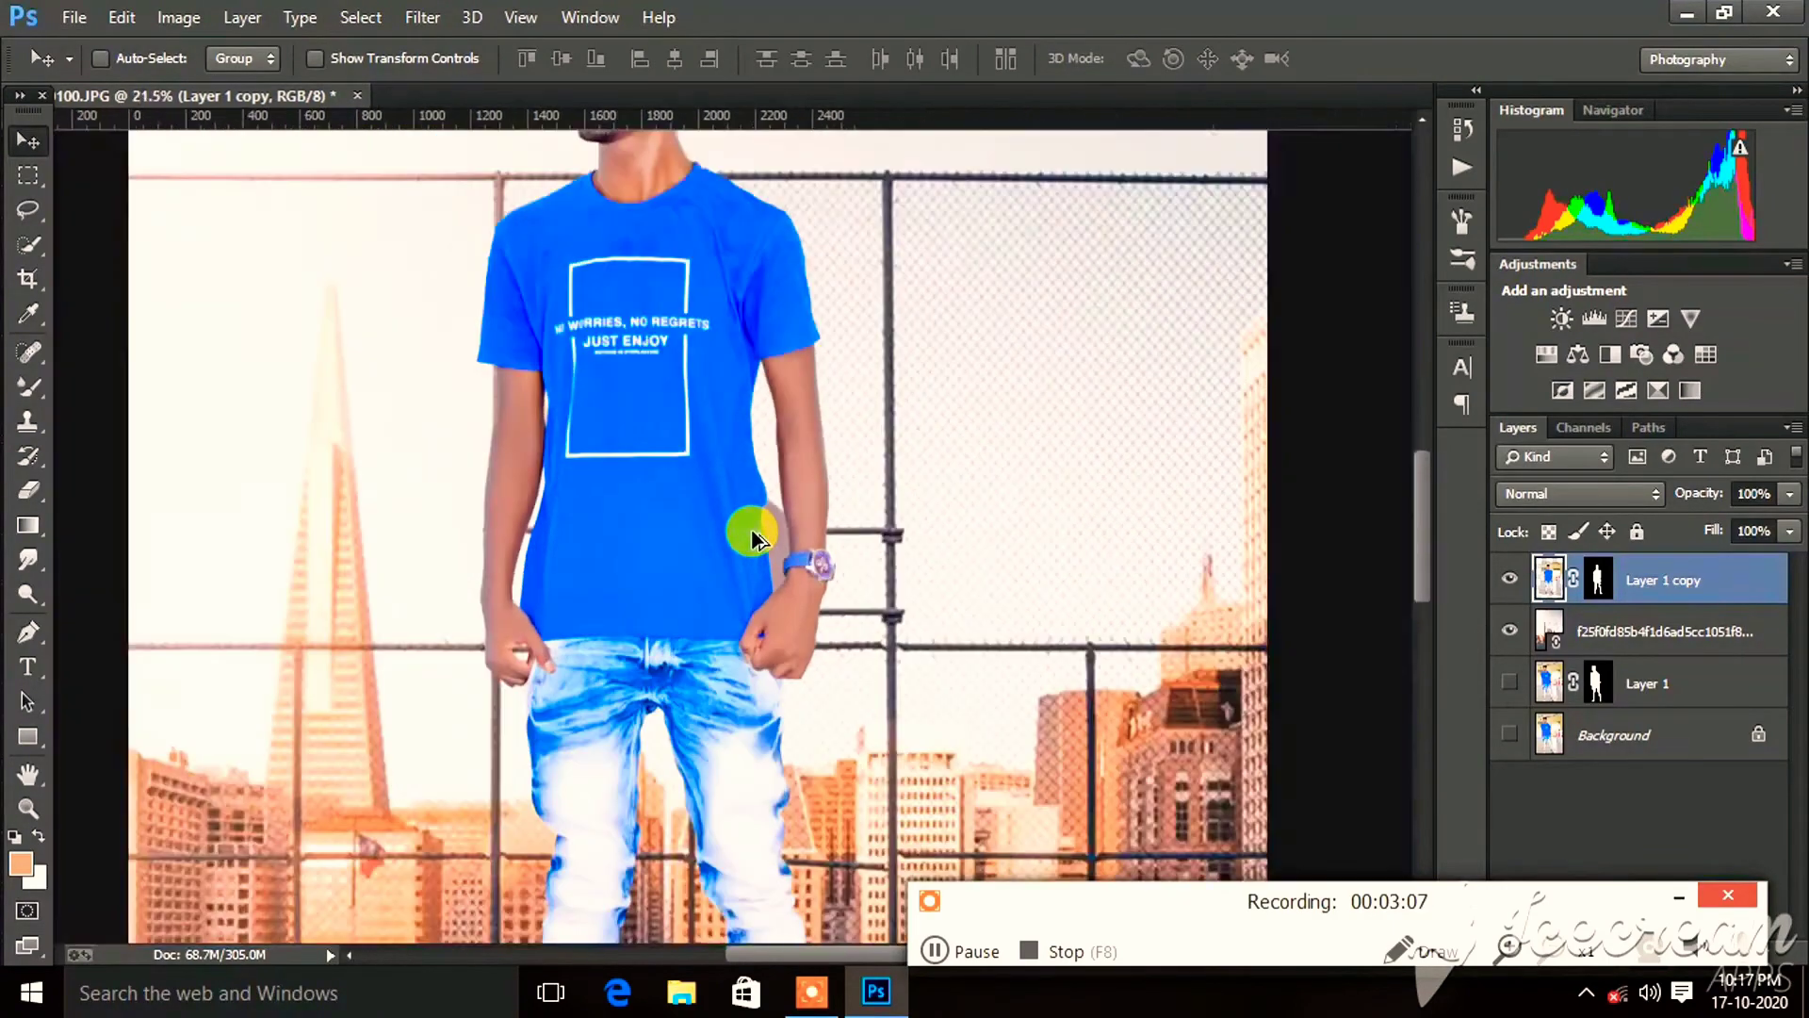
pyautogui.scroll(-2, 751, 532)
pyautogui.scroll(-2, 754, 612)
pyautogui.scroll(3, 709, 775)
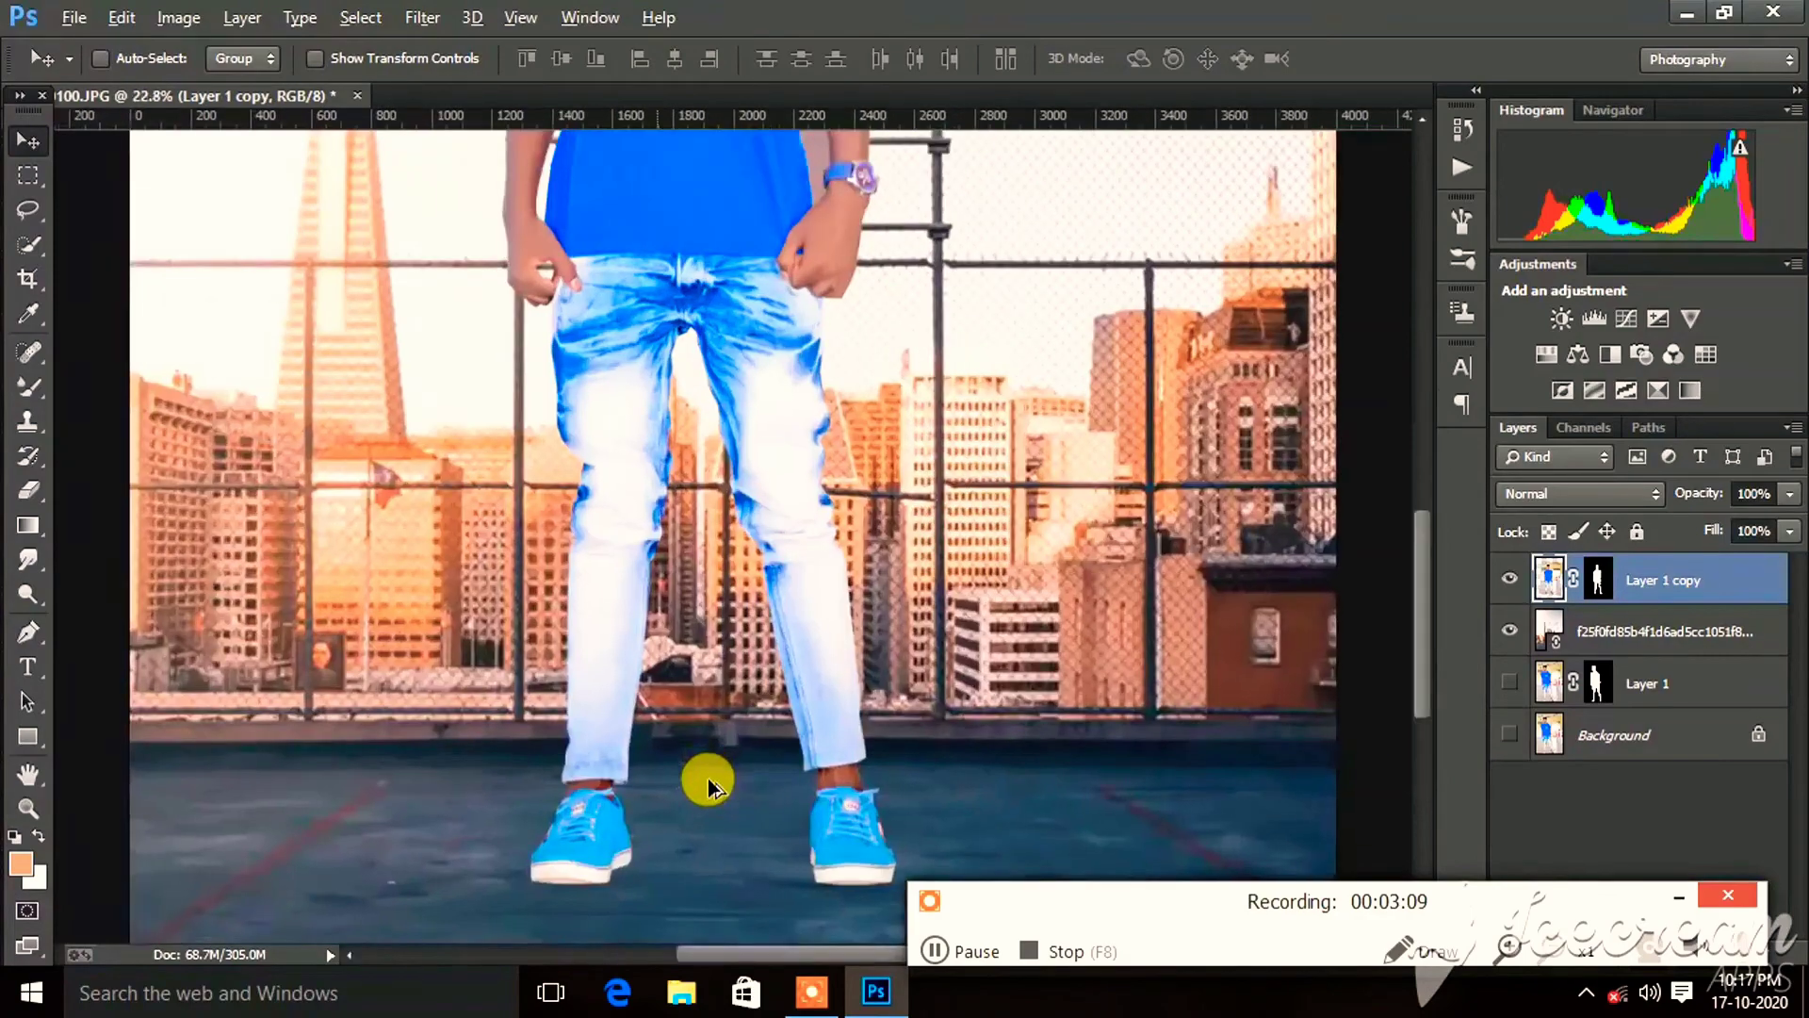
pyautogui.scroll(2, 707, 779)
pyautogui.scroll(1, 707, 767)
pyautogui.scroll(1, 698, 738)
pyautogui.scroll(-2, 698, 743)
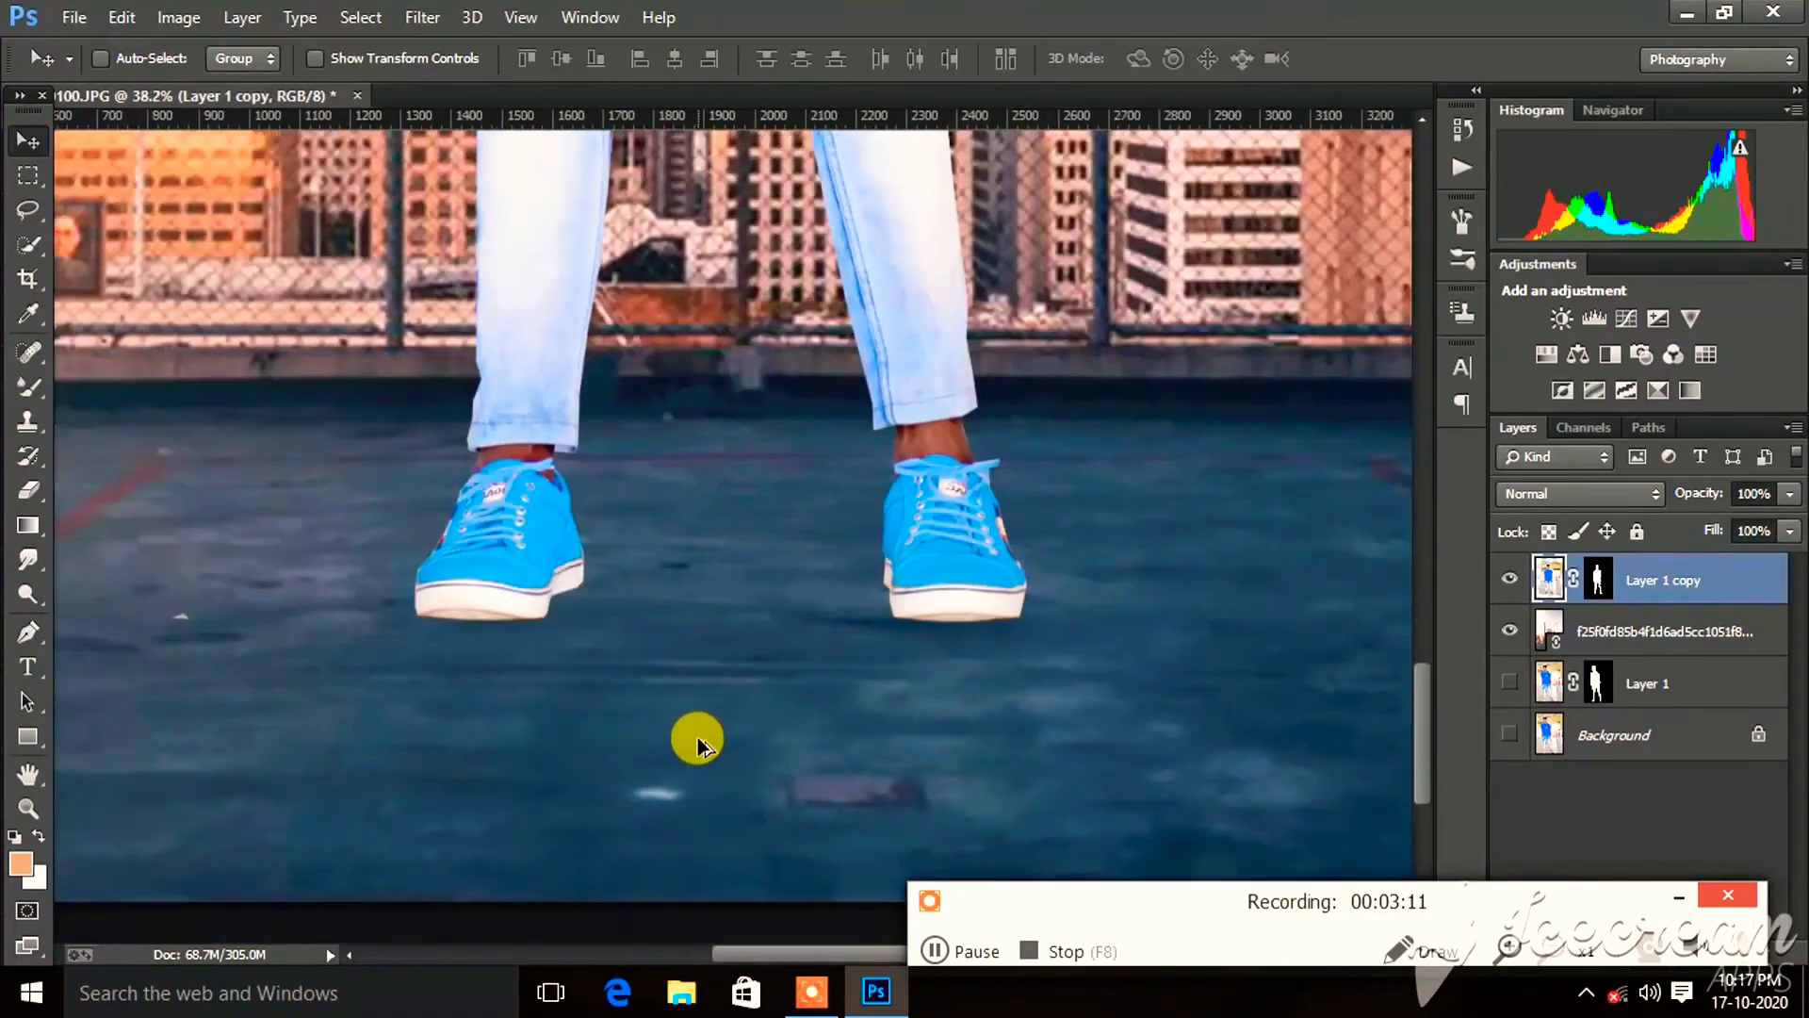
pyautogui.scroll(-1, 698, 743)
pyautogui.scroll(-1, 698, 742)
pyautogui.scroll(-2, 698, 743)
pyautogui.scroll(-1, 697, 737)
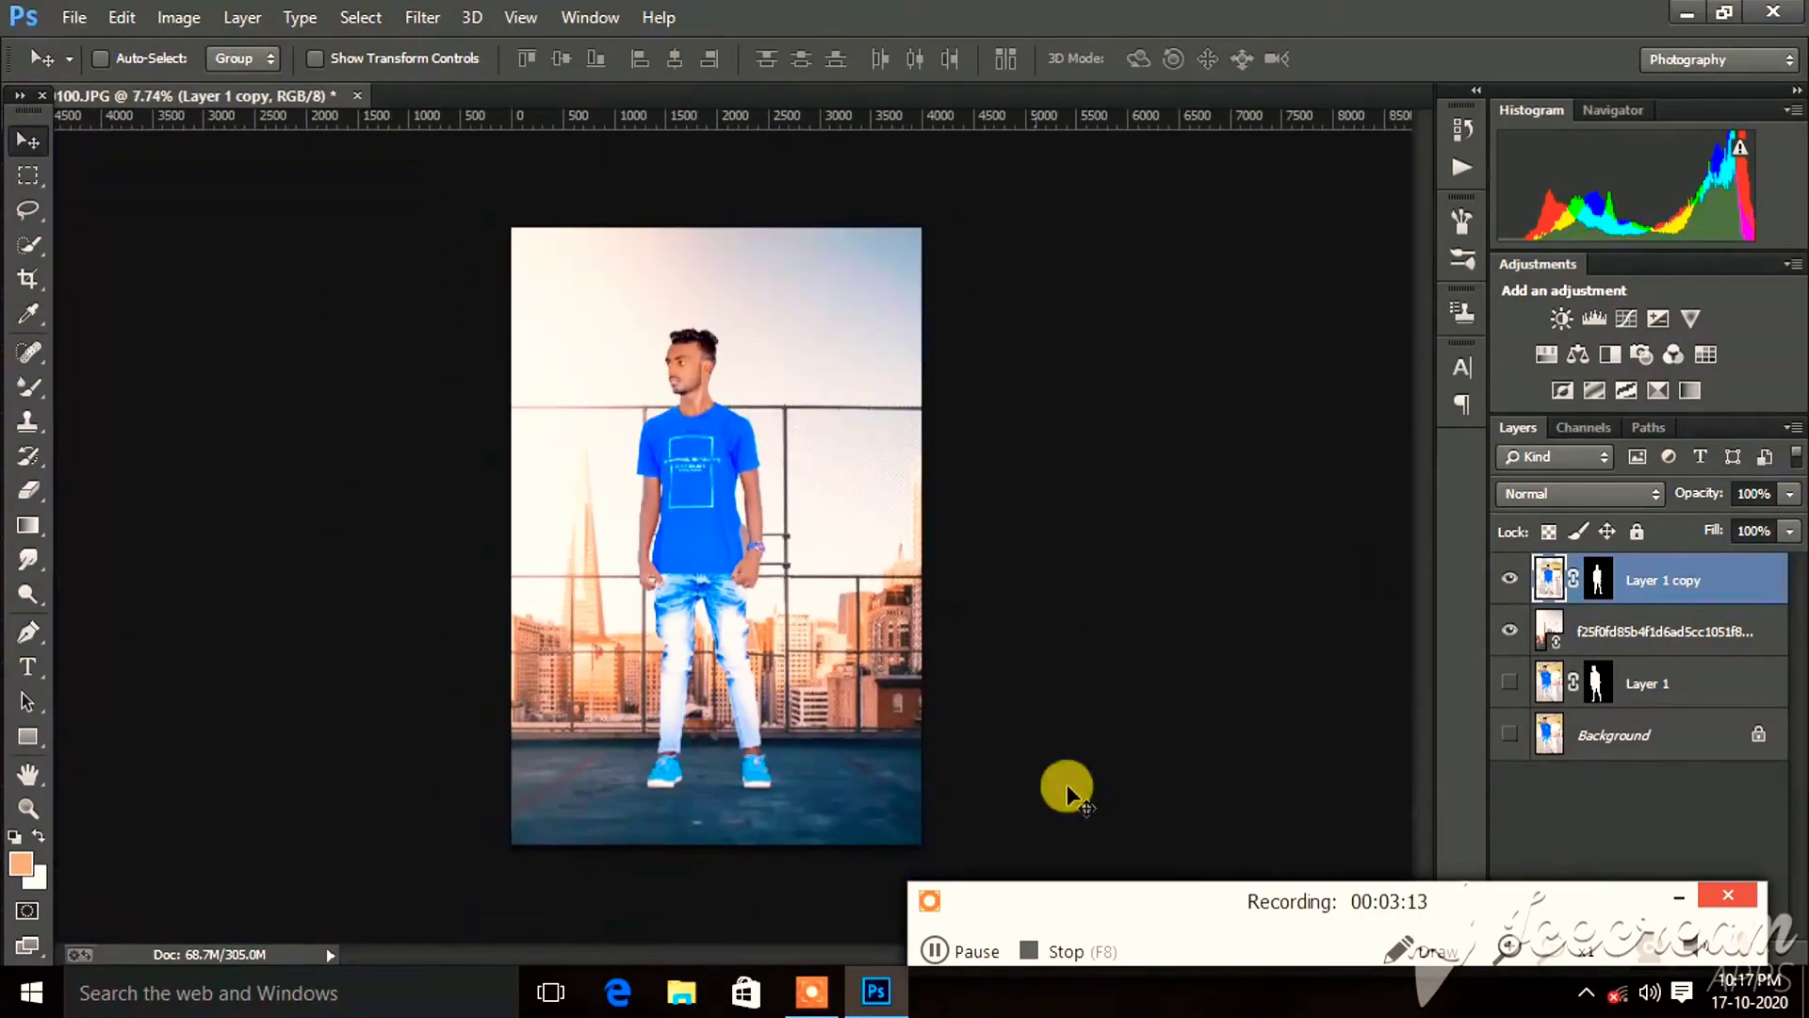
# Undo the accidental vector mask and duplicate Layer 1 copy as Layer 1 copy 2.
pyautogui.click(1683, 886)
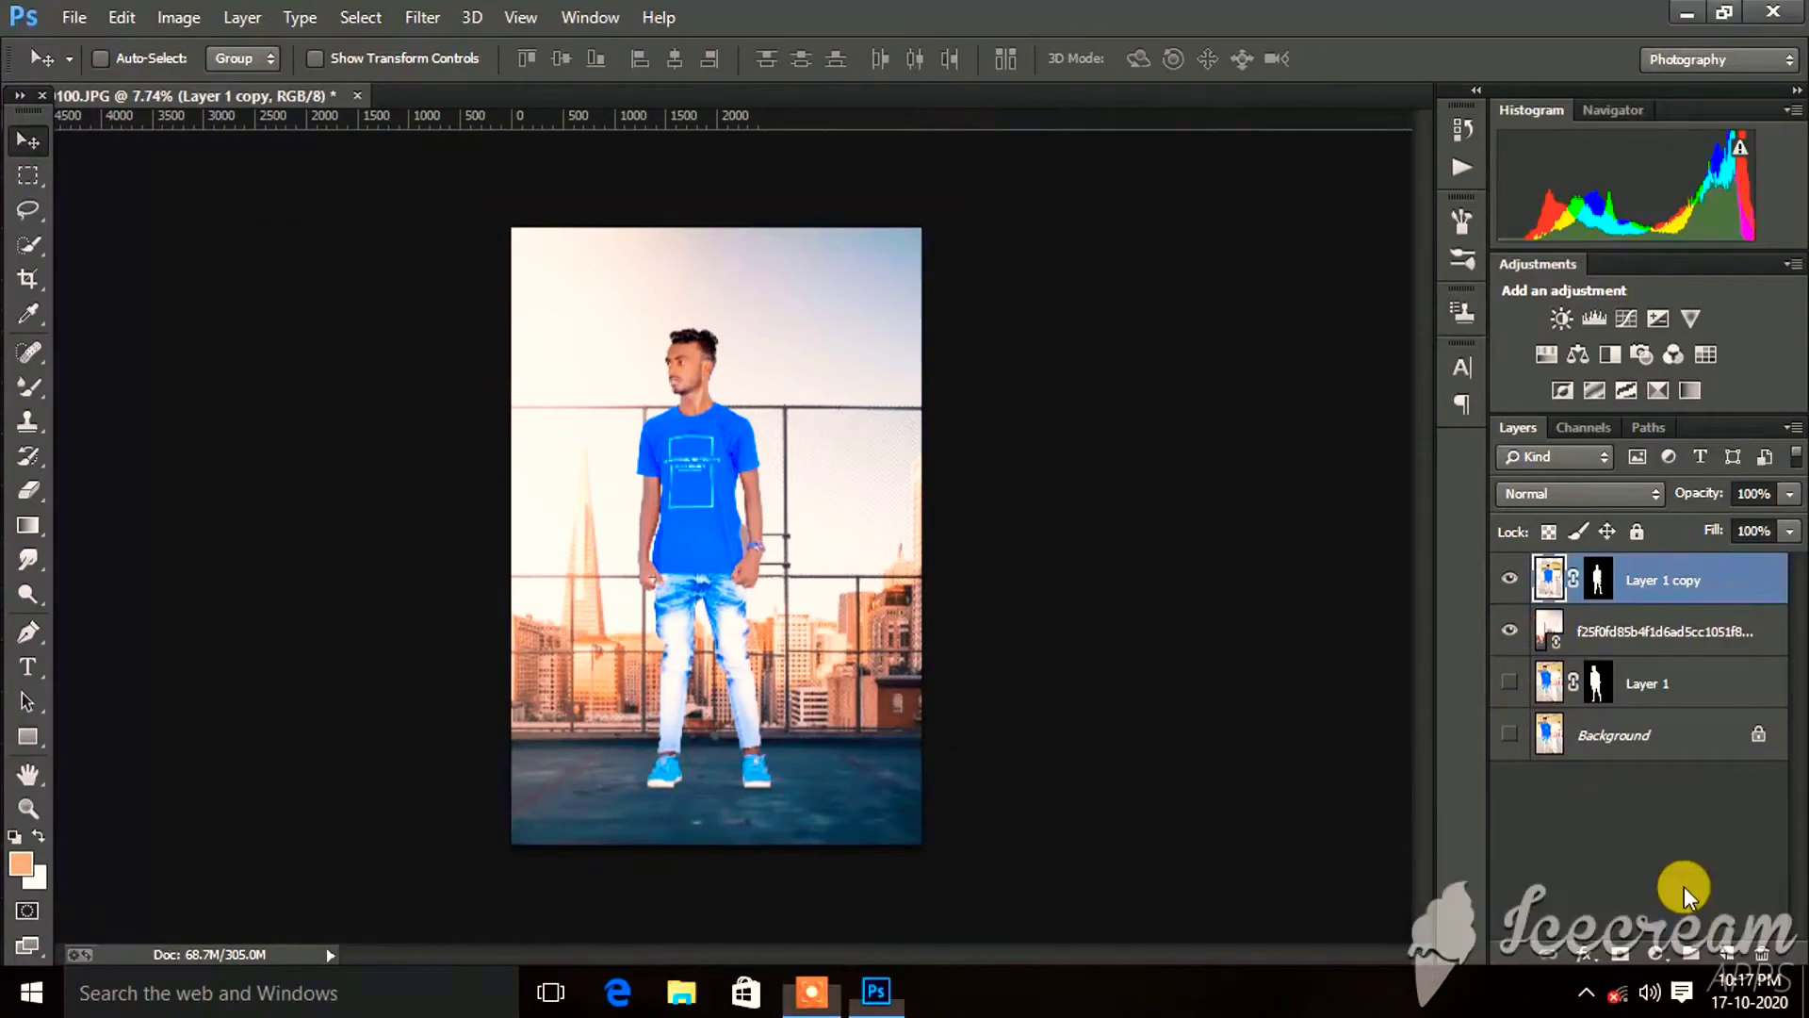
pyautogui.click(1622, 954)
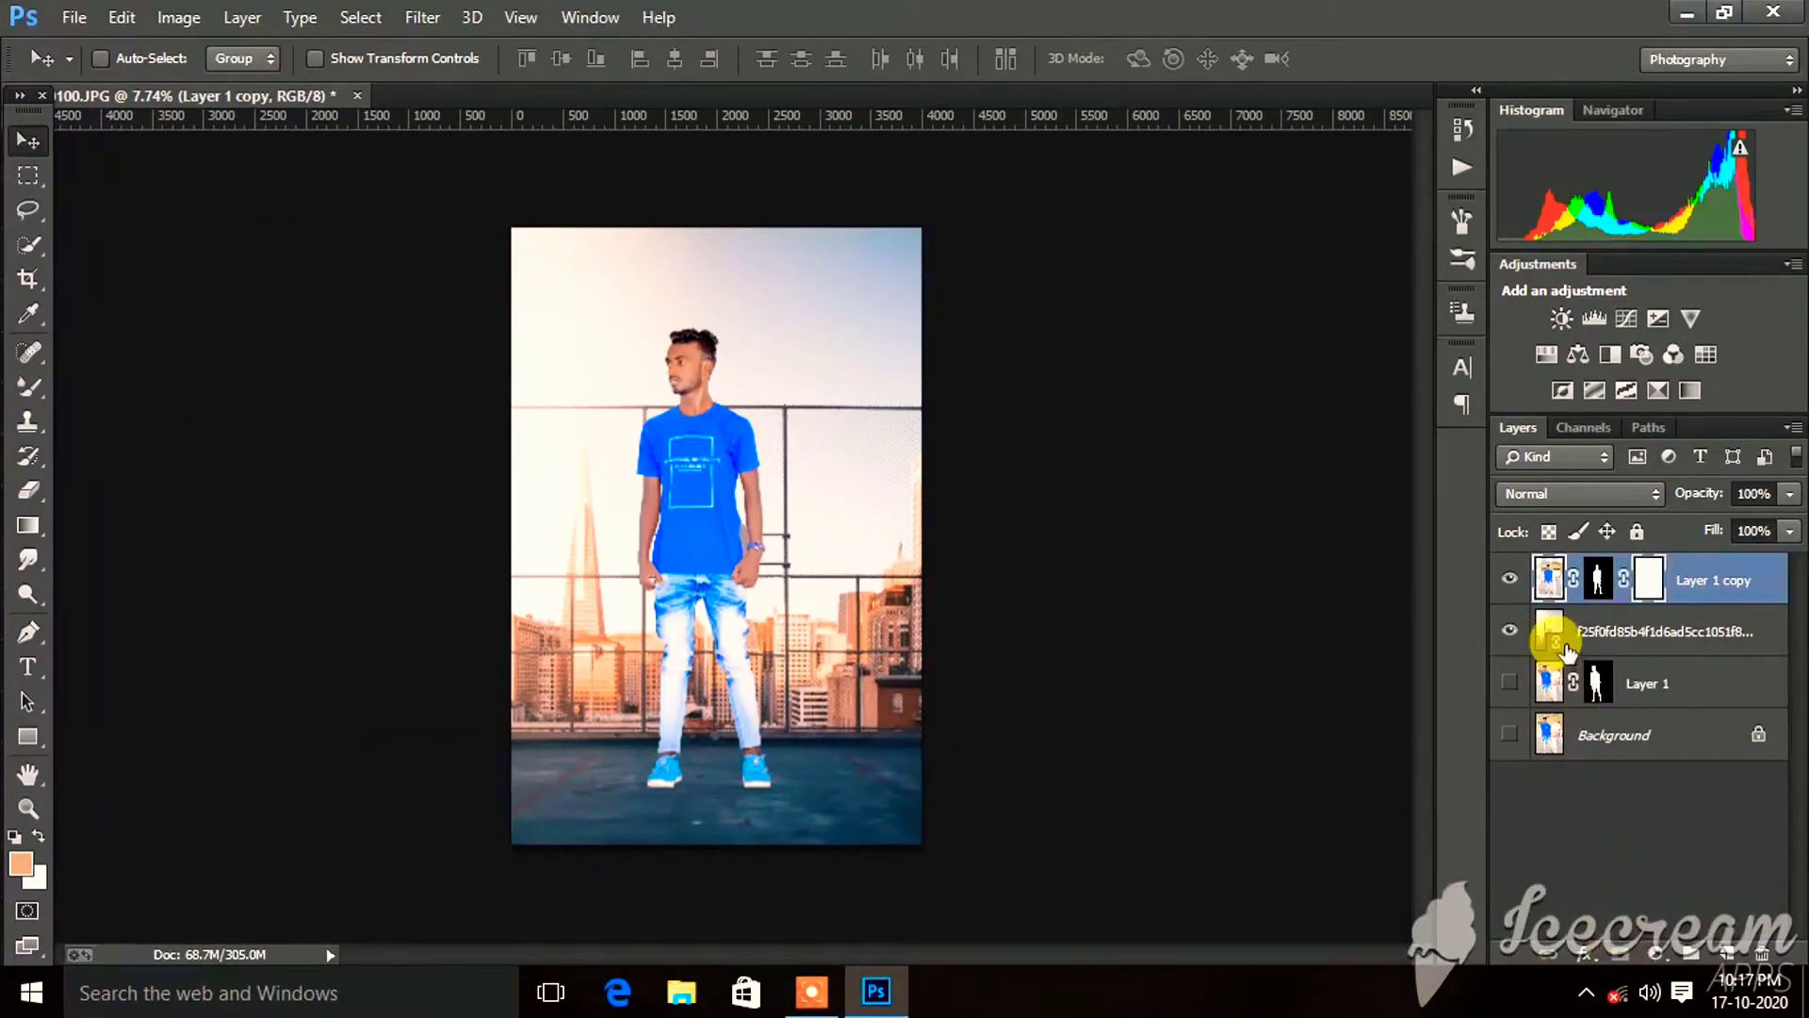
pyautogui.hotkey('ctrl', 'z')
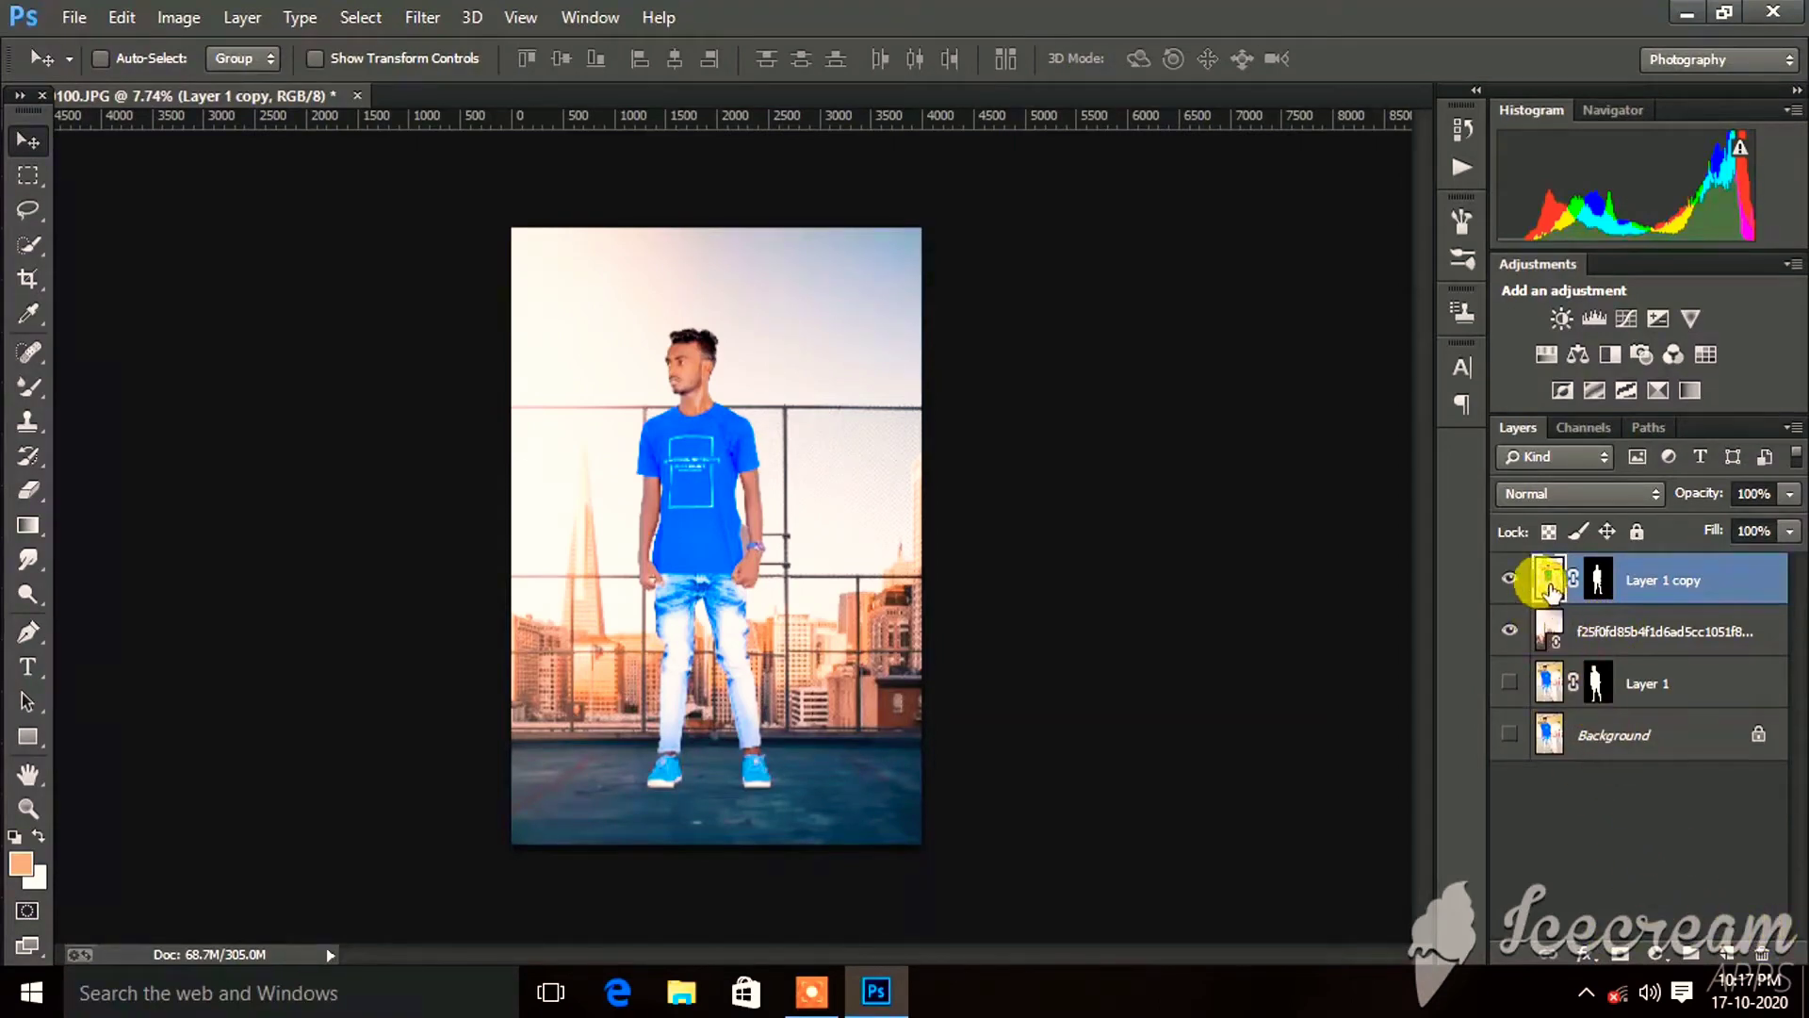
pyautogui.moveTo(1550, 586); pyautogui.dragTo(1729, 956)
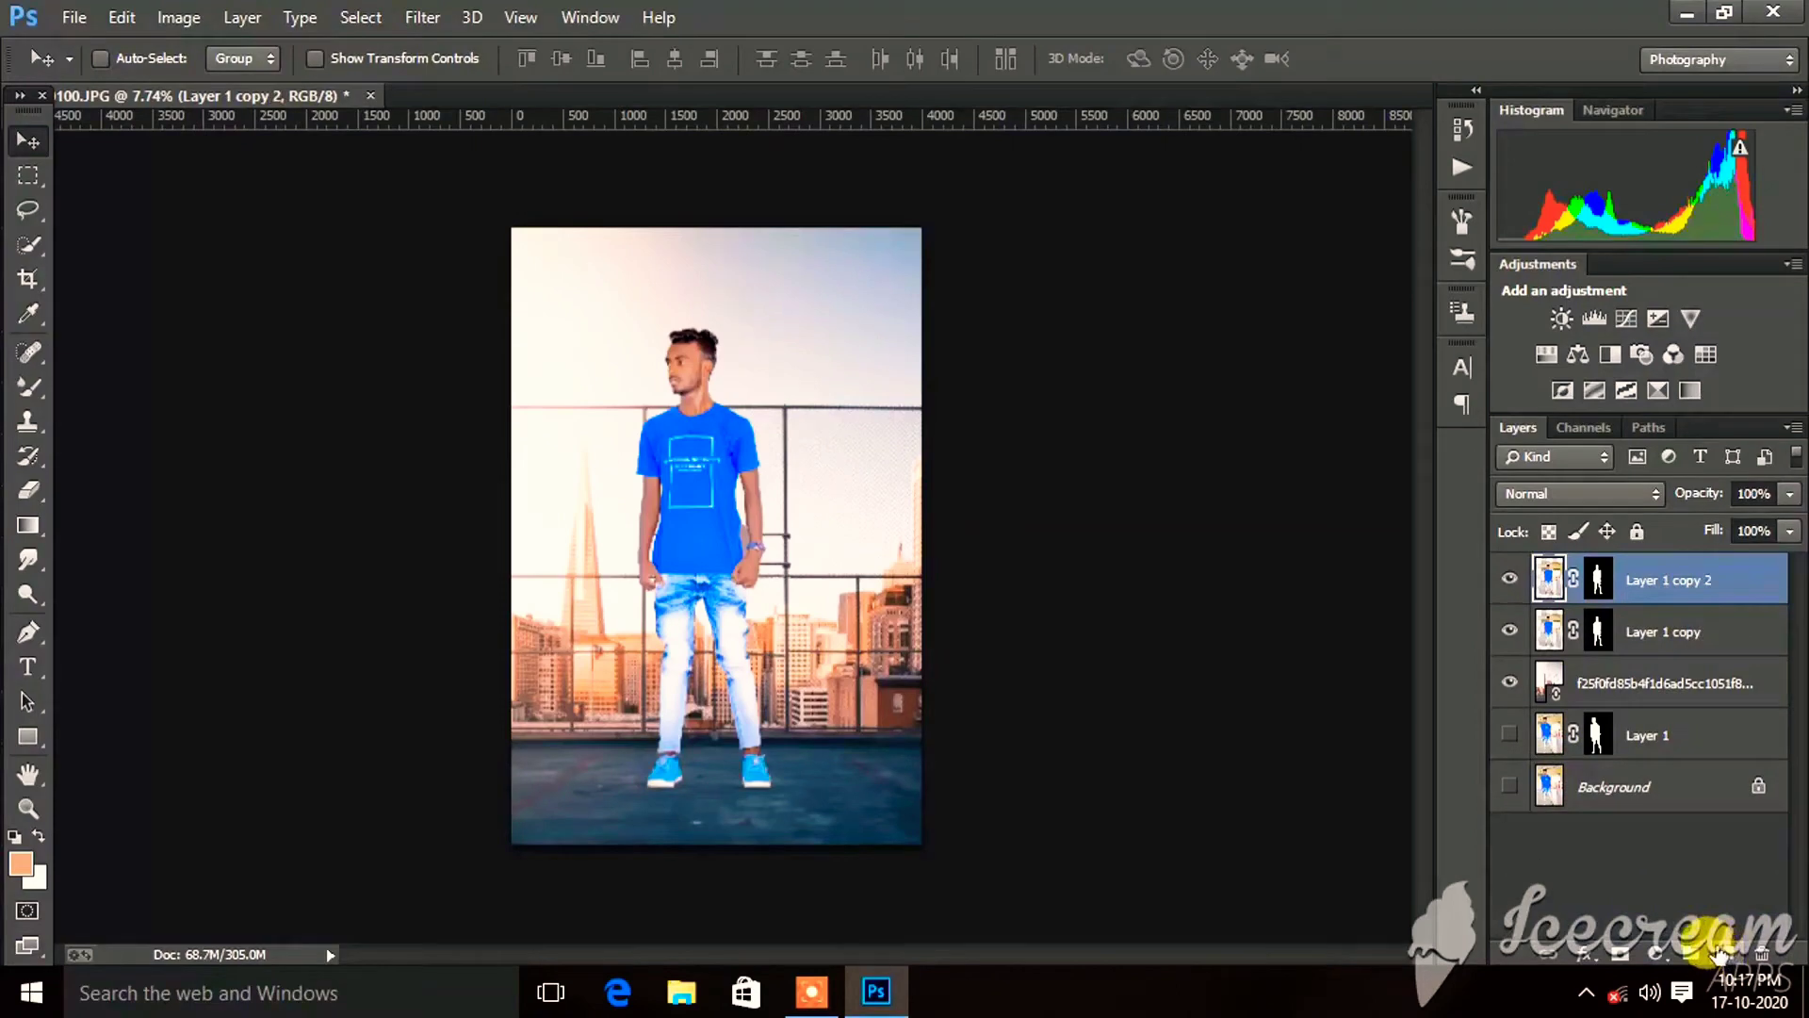
# Open Camera Raw on the rooftop background and raise Exposure, Highlights and Clarity.
pyautogui.click(1548, 680)
pyautogui.click(407, 17)
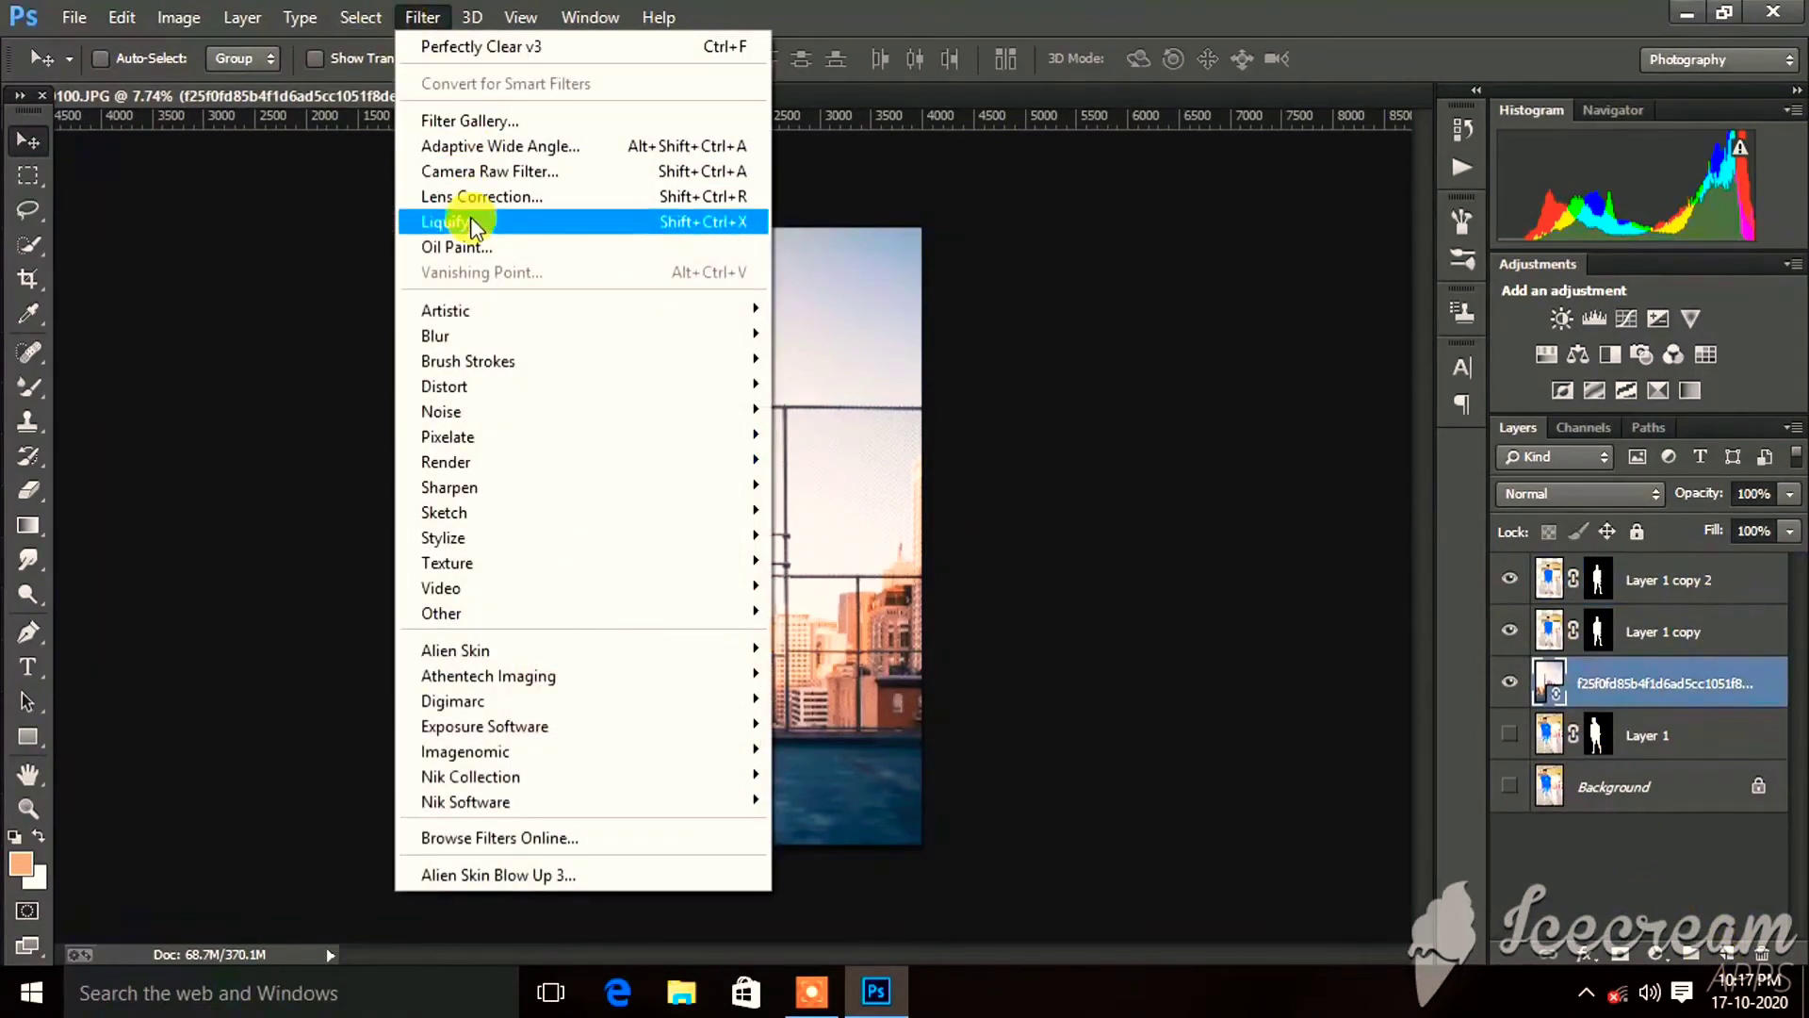
pyautogui.click(468, 169)
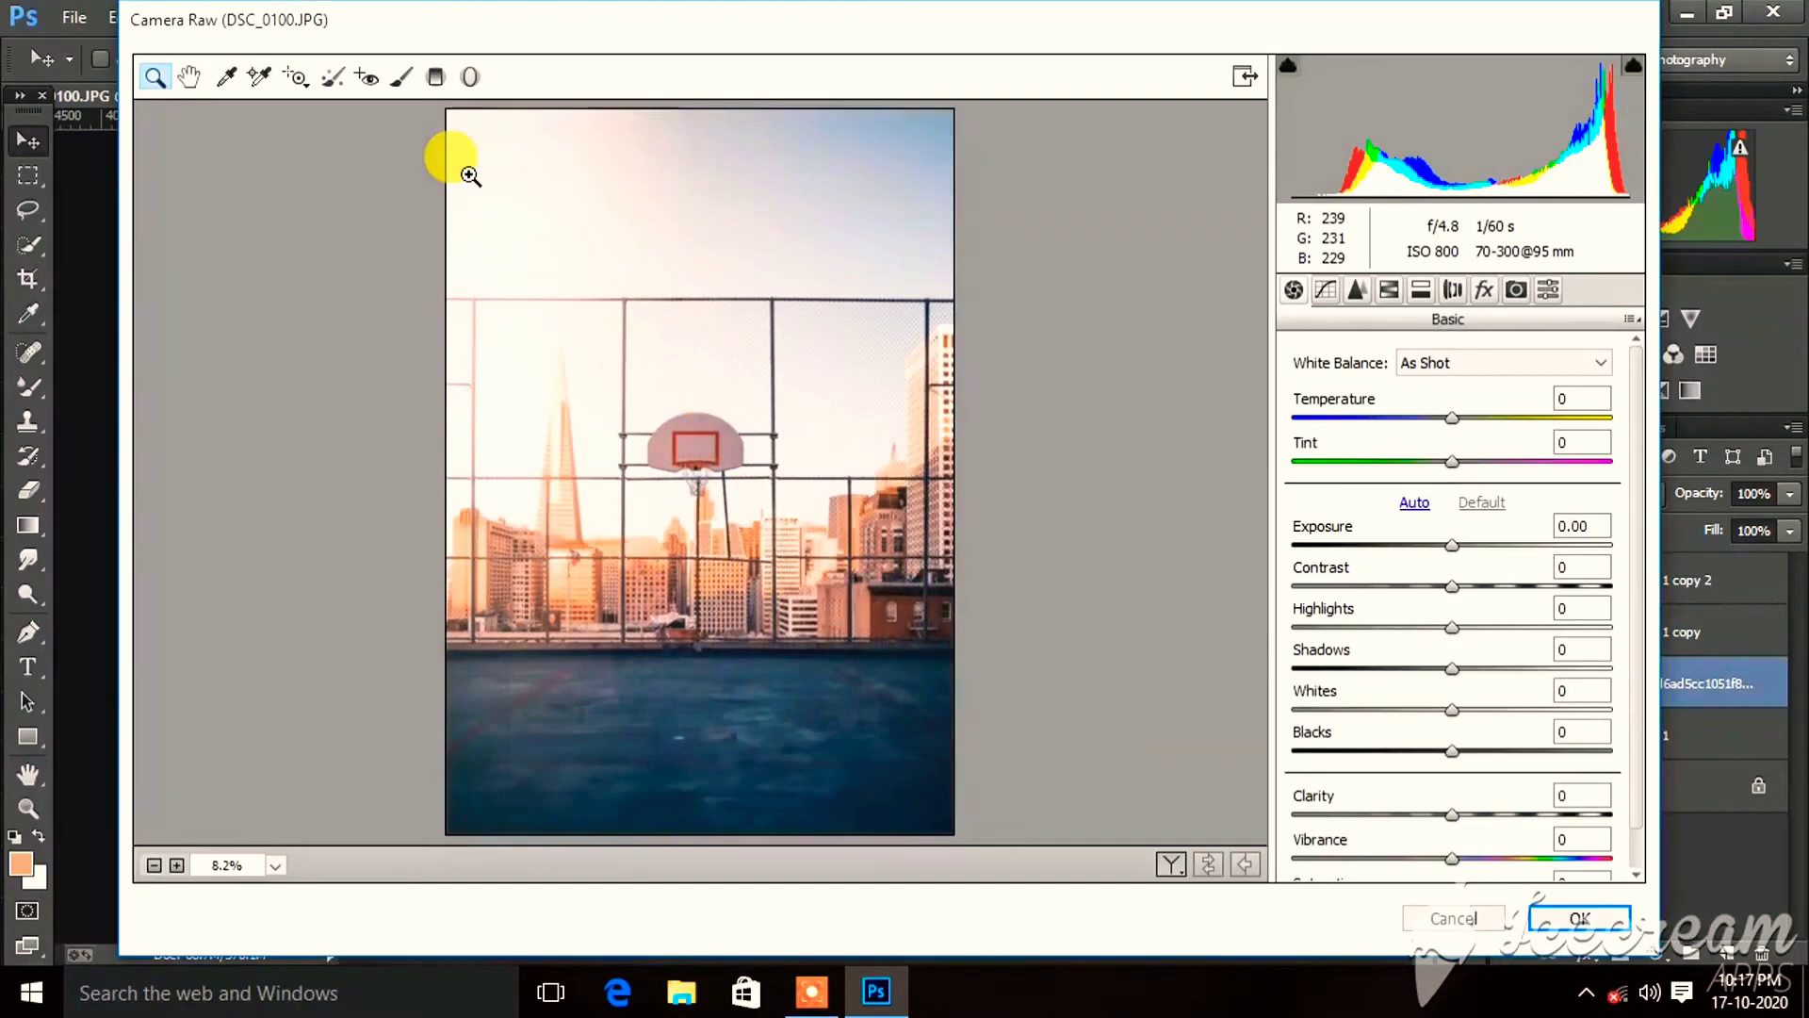
pyautogui.moveTo(1451, 546)
pyautogui.mouseDown()
pyautogui.moveTo(1478, 586)
pyautogui.moveTo(1466, 547)
pyautogui.mouseUp()
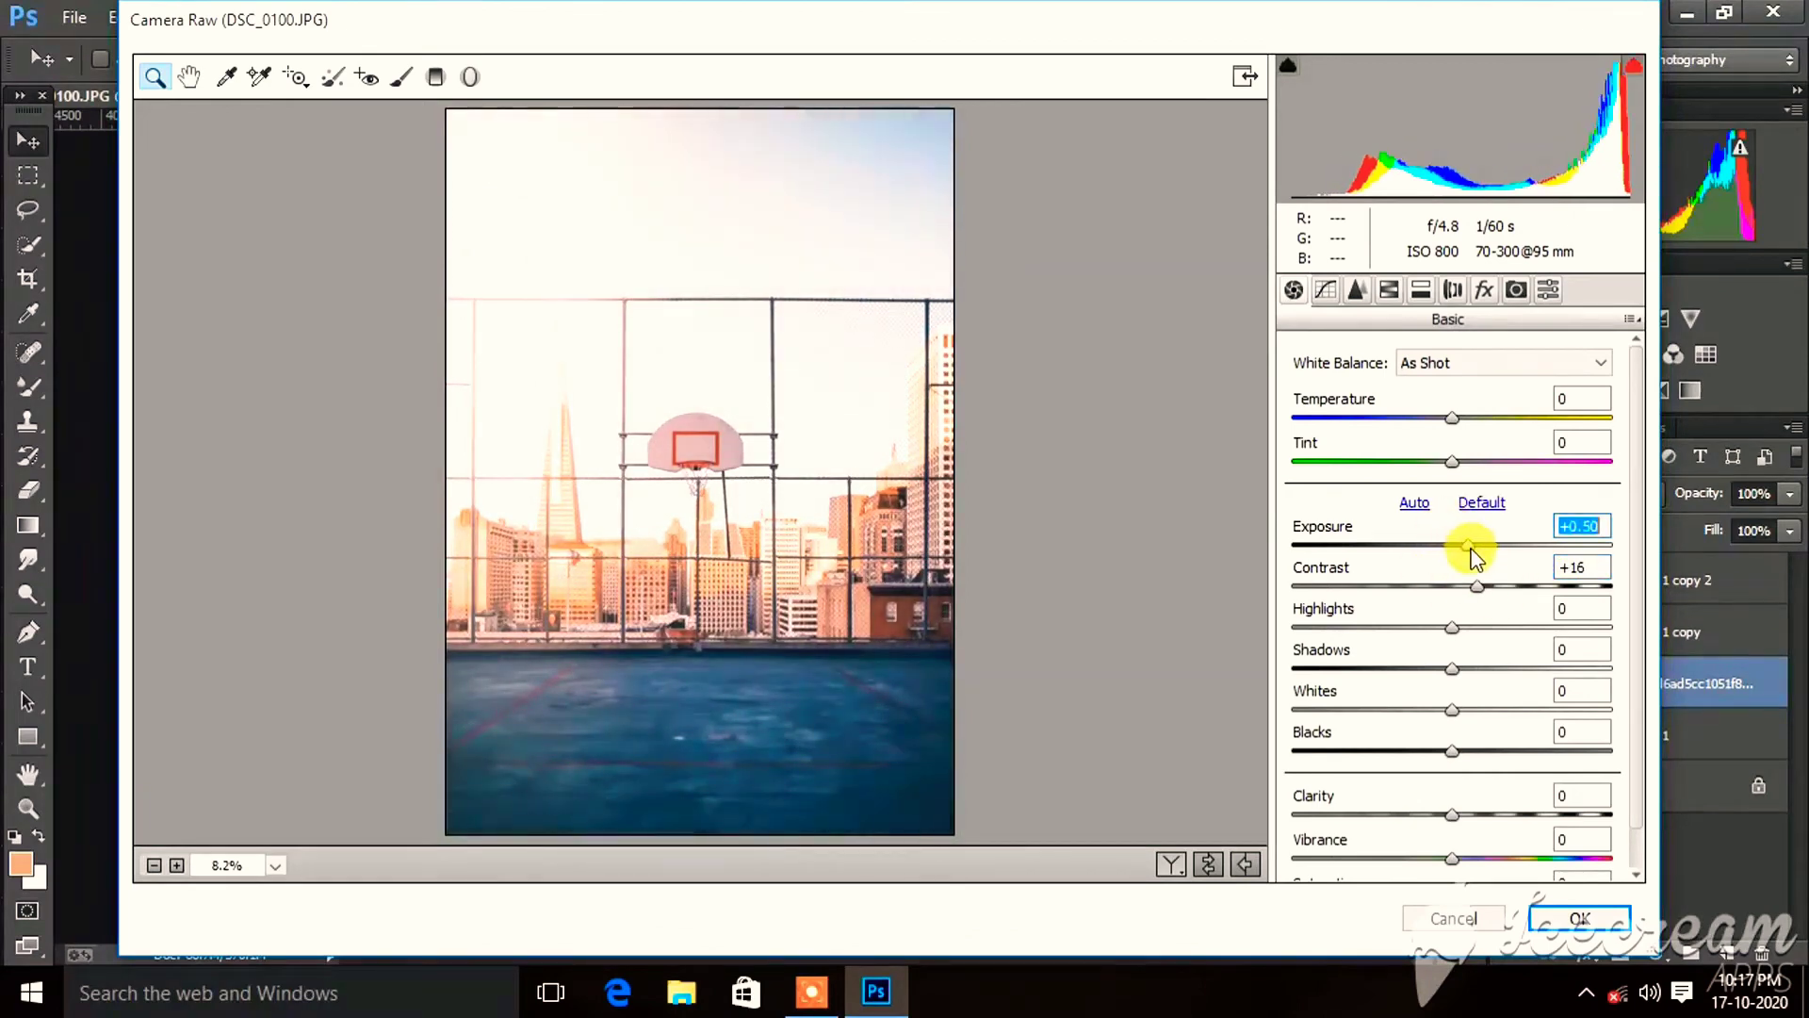
pyautogui.moveTo(1458, 626)
pyautogui.mouseDown()
pyautogui.moveTo(1491, 644)
pyautogui.moveTo(1466, 669)
pyautogui.moveTo(1489, 712)
pyautogui.mouseUp()
pyautogui.moveTo(1455, 816); pyautogui.dragTo(1500, 824)
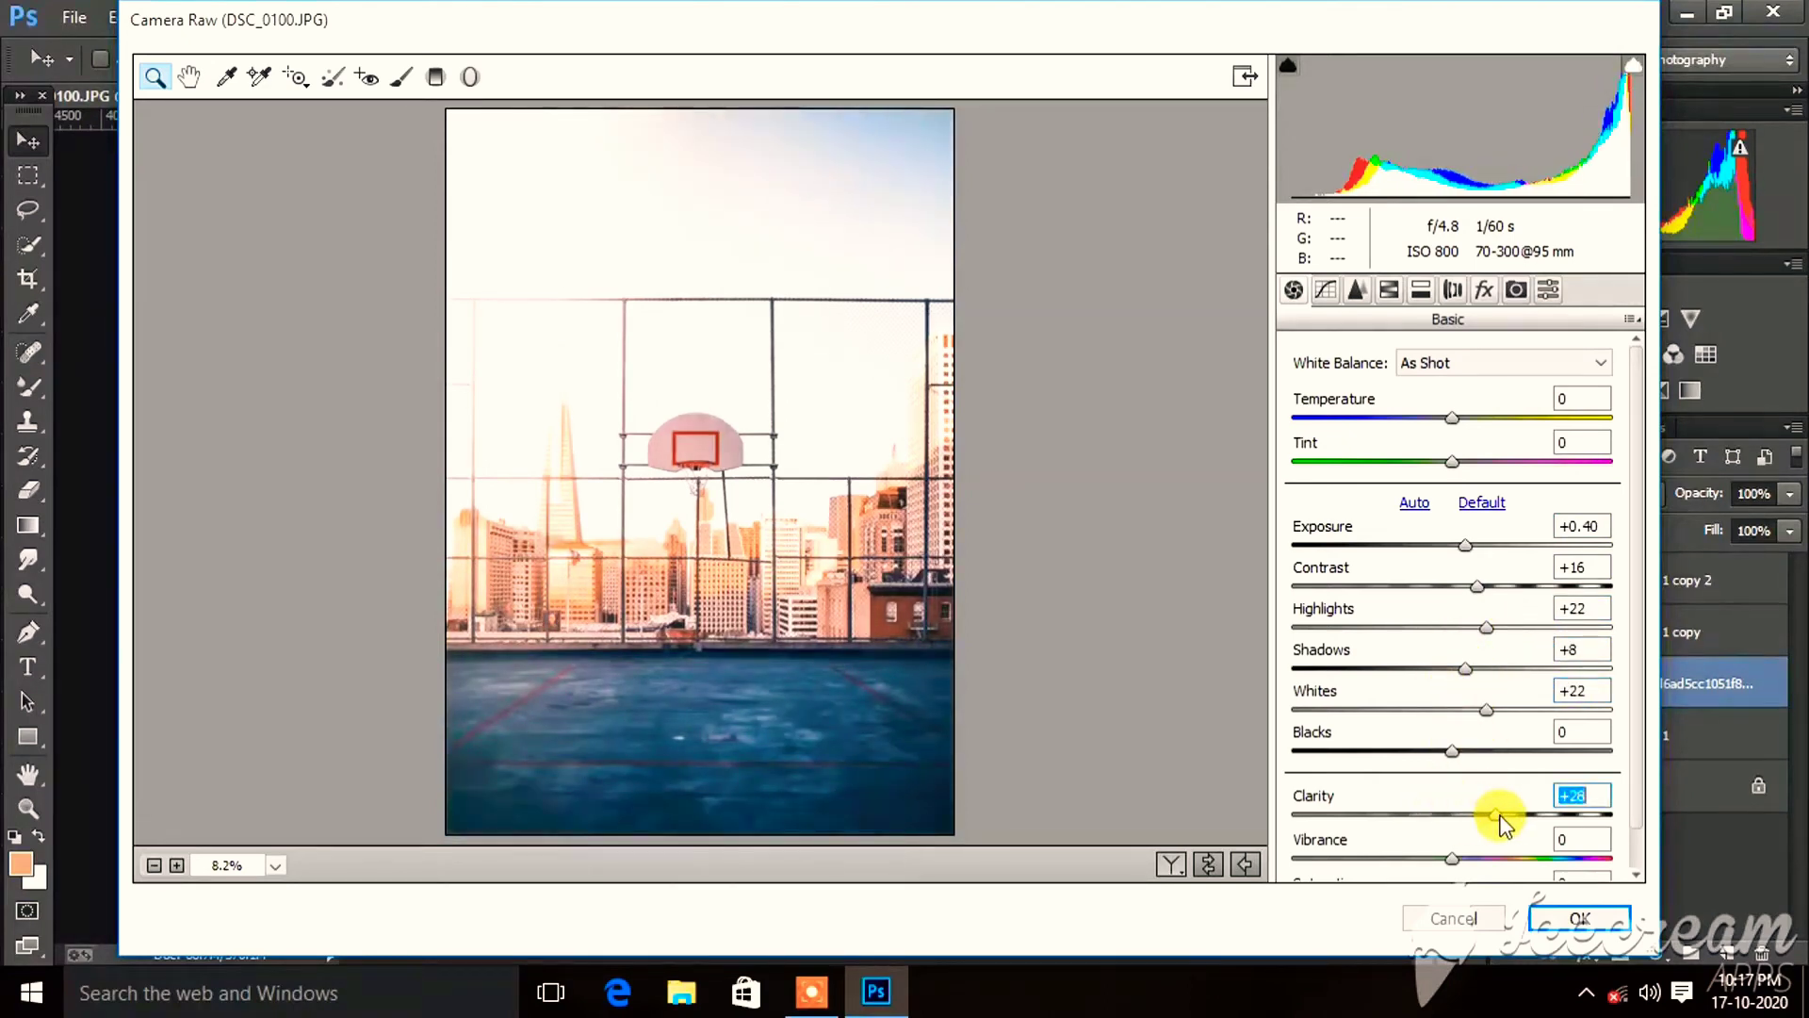
# Lift the tone-curve highlights, boost Oranges (+24) and Yellows (+77) saturation, and apply the filter.
pyautogui.click(1324, 290)
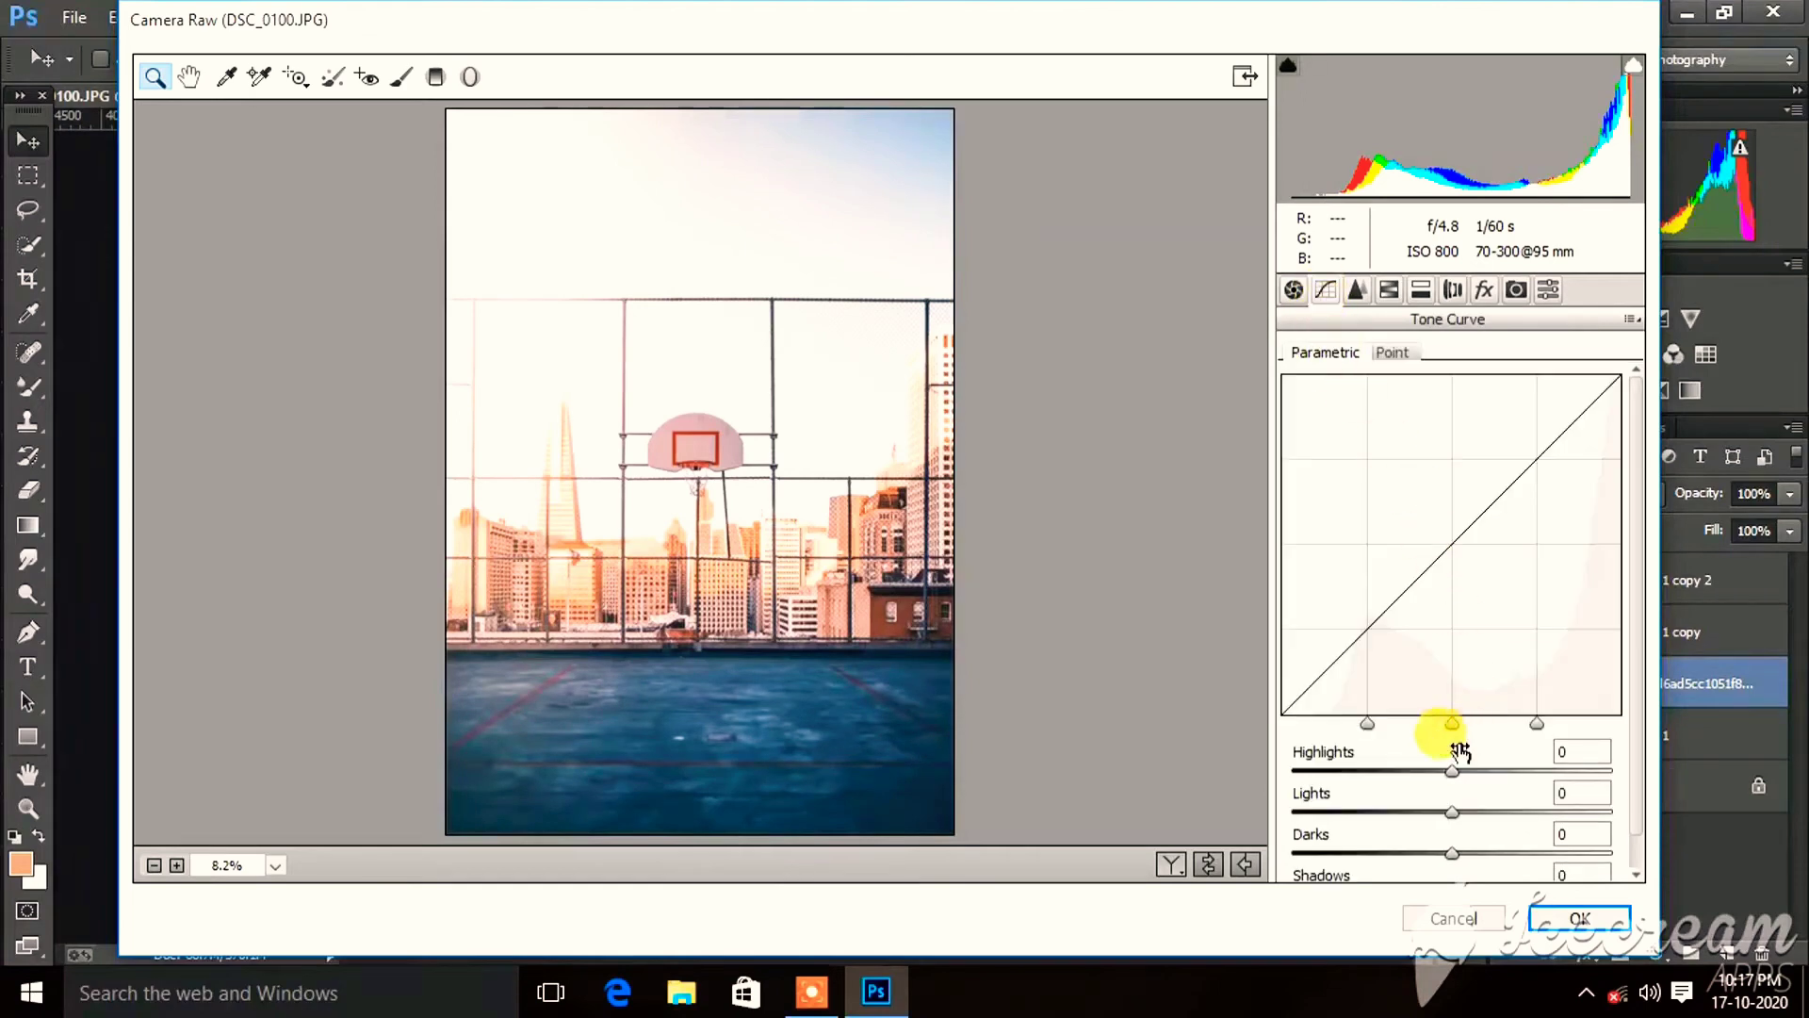
pyautogui.moveTo(1456, 774)
pyautogui.mouseDown()
pyautogui.moveTo(1492, 785)
pyautogui.moveTo(1472, 814)
pyautogui.mouseUp()
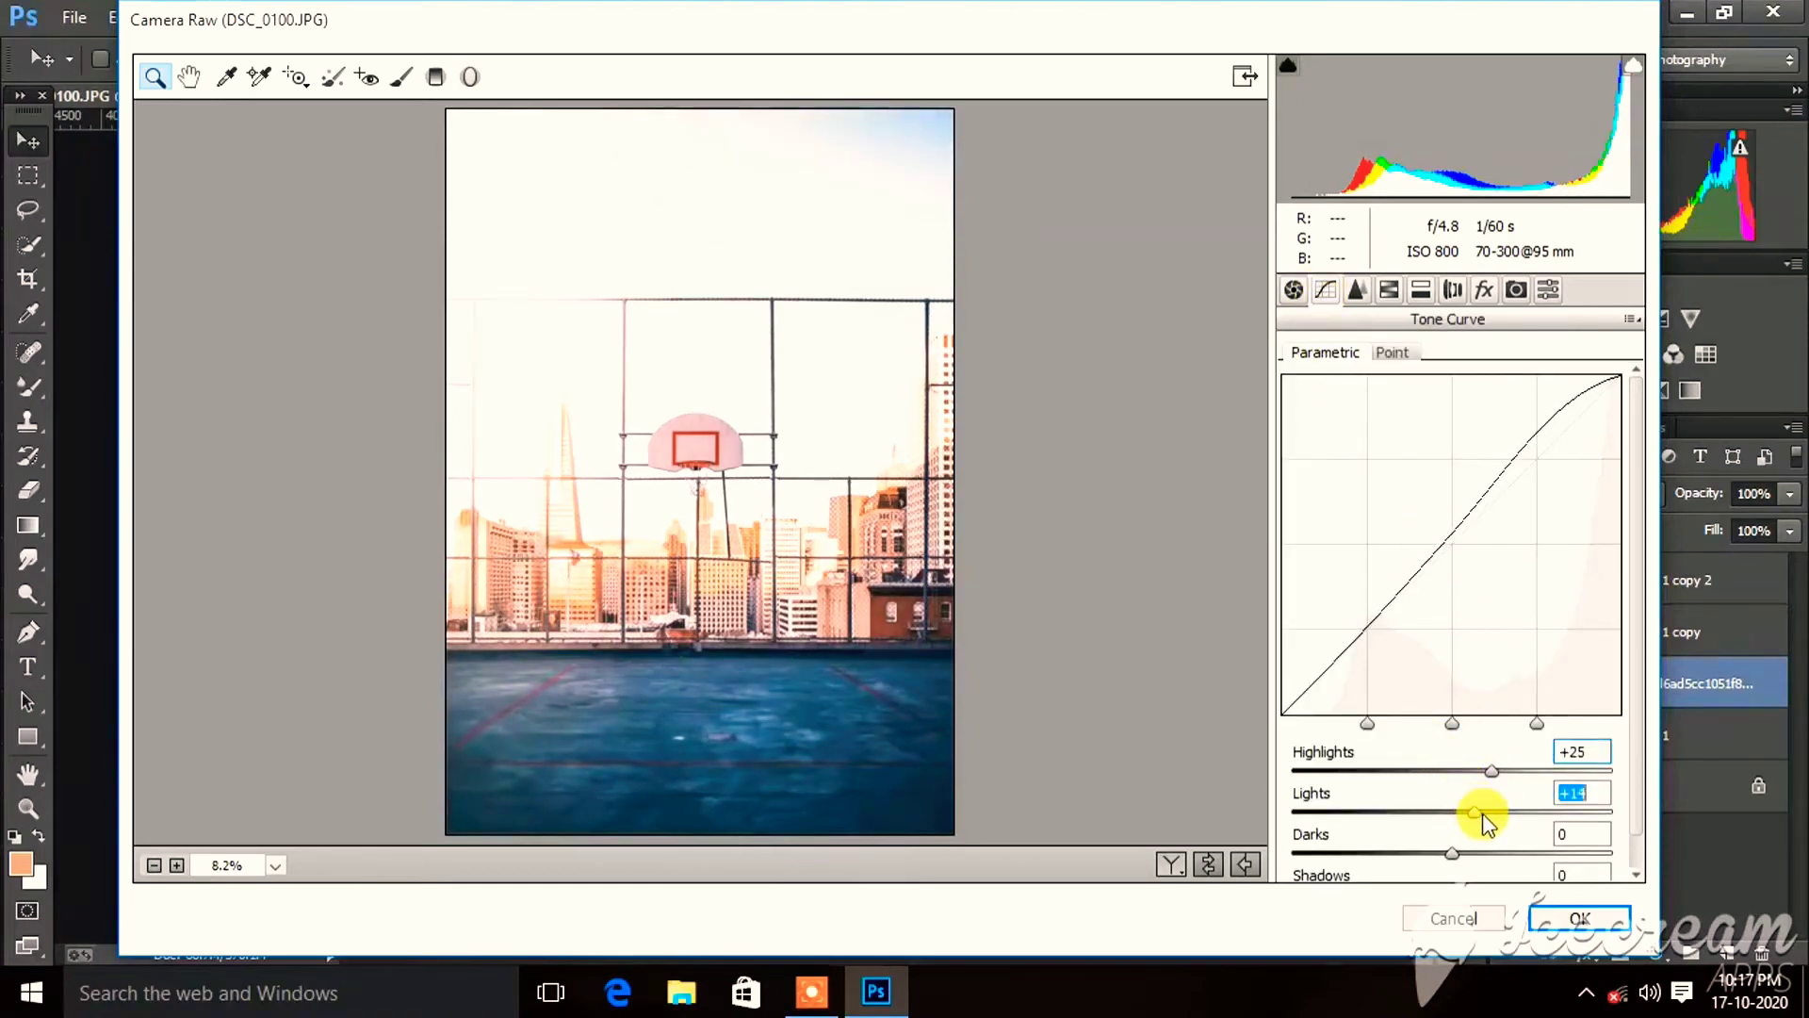
pyautogui.click(1388, 290)
pyautogui.click(1368, 392)
pyautogui.click(1460, 523)
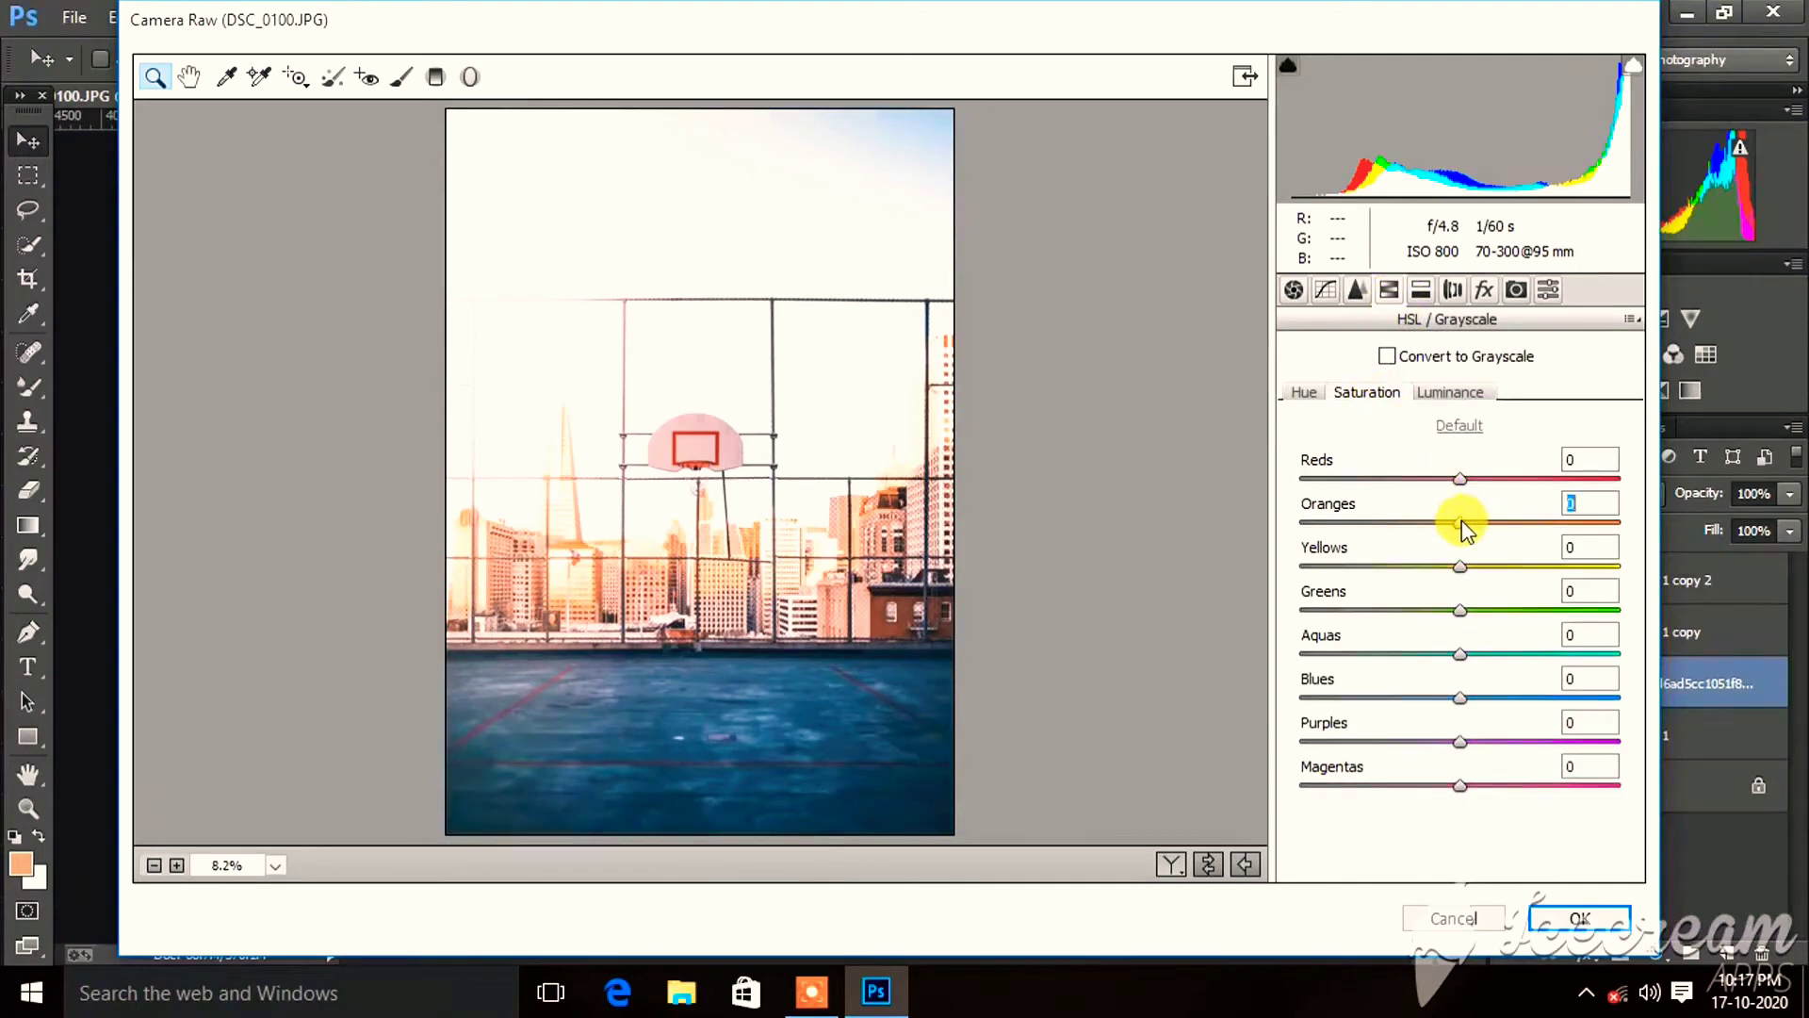
pyautogui.moveTo(1462, 521)
pyautogui.mouseDown()
pyautogui.moveTo(1558, 536)
pyautogui.moveTo(1475, 551)
pyautogui.moveTo(1585, 567)
pyautogui.mouseUp()
pyautogui.click(1166, 862)
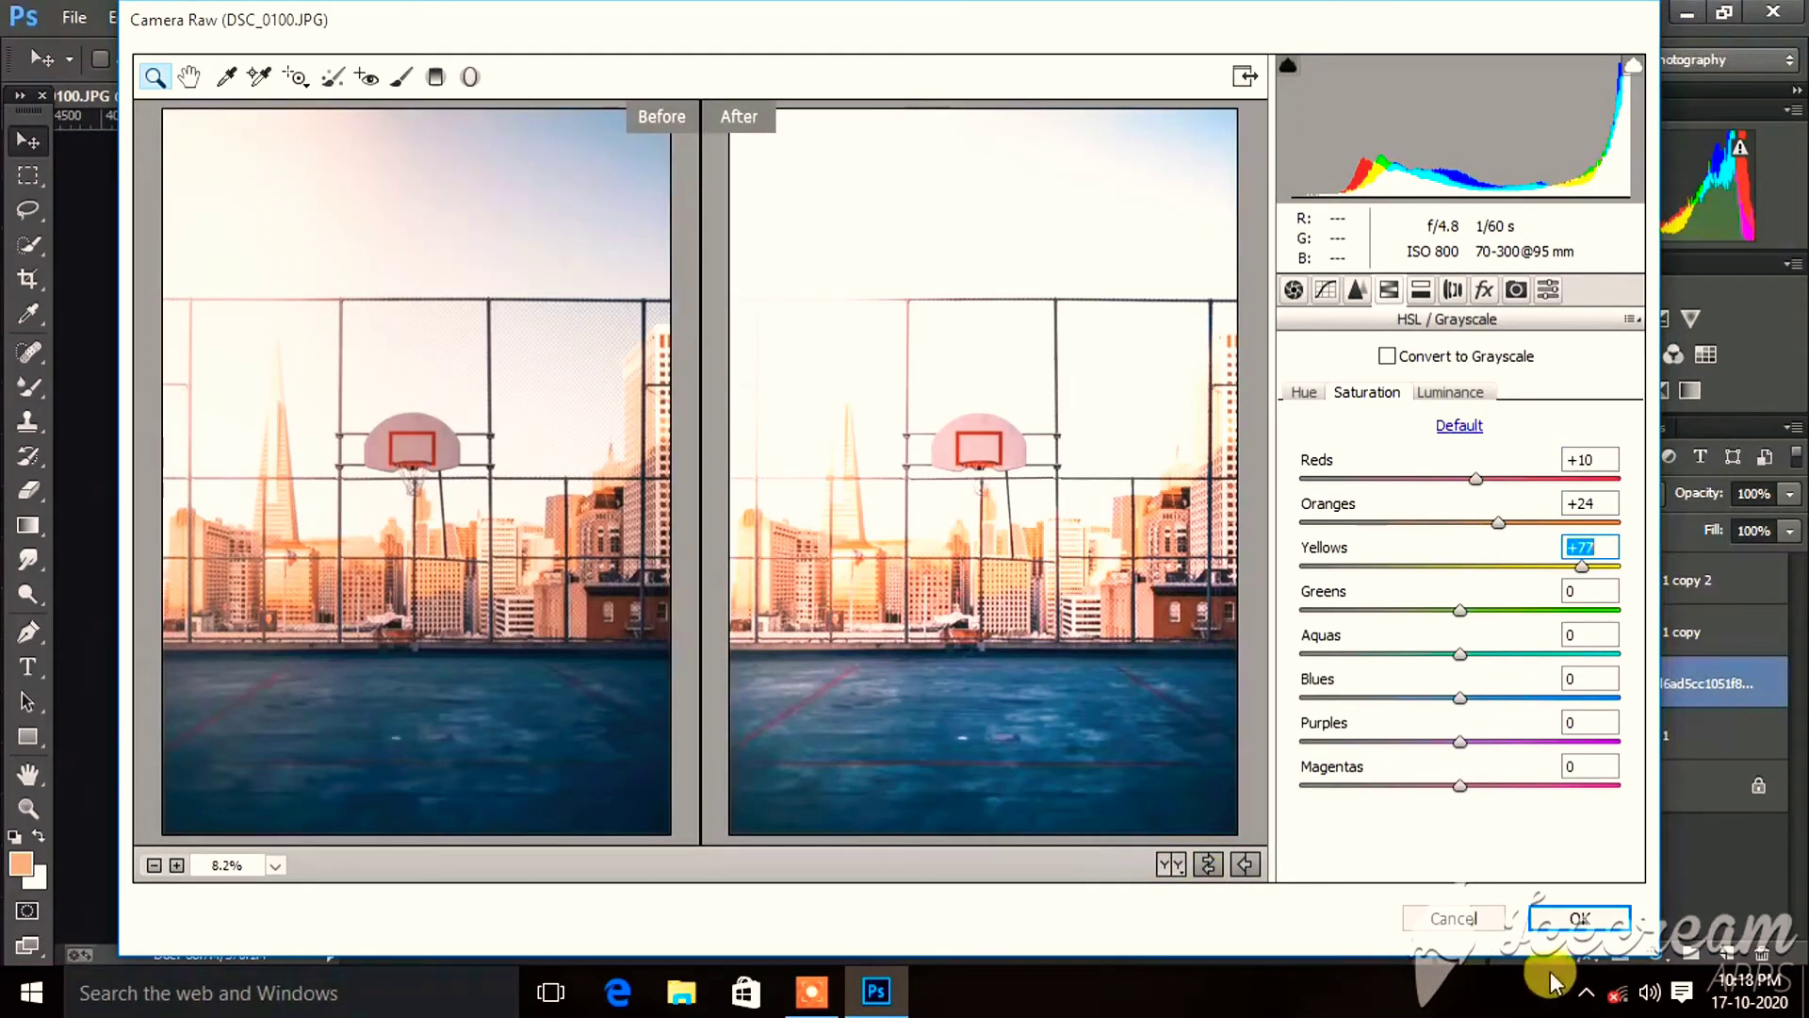
pyautogui.click(1579, 918)
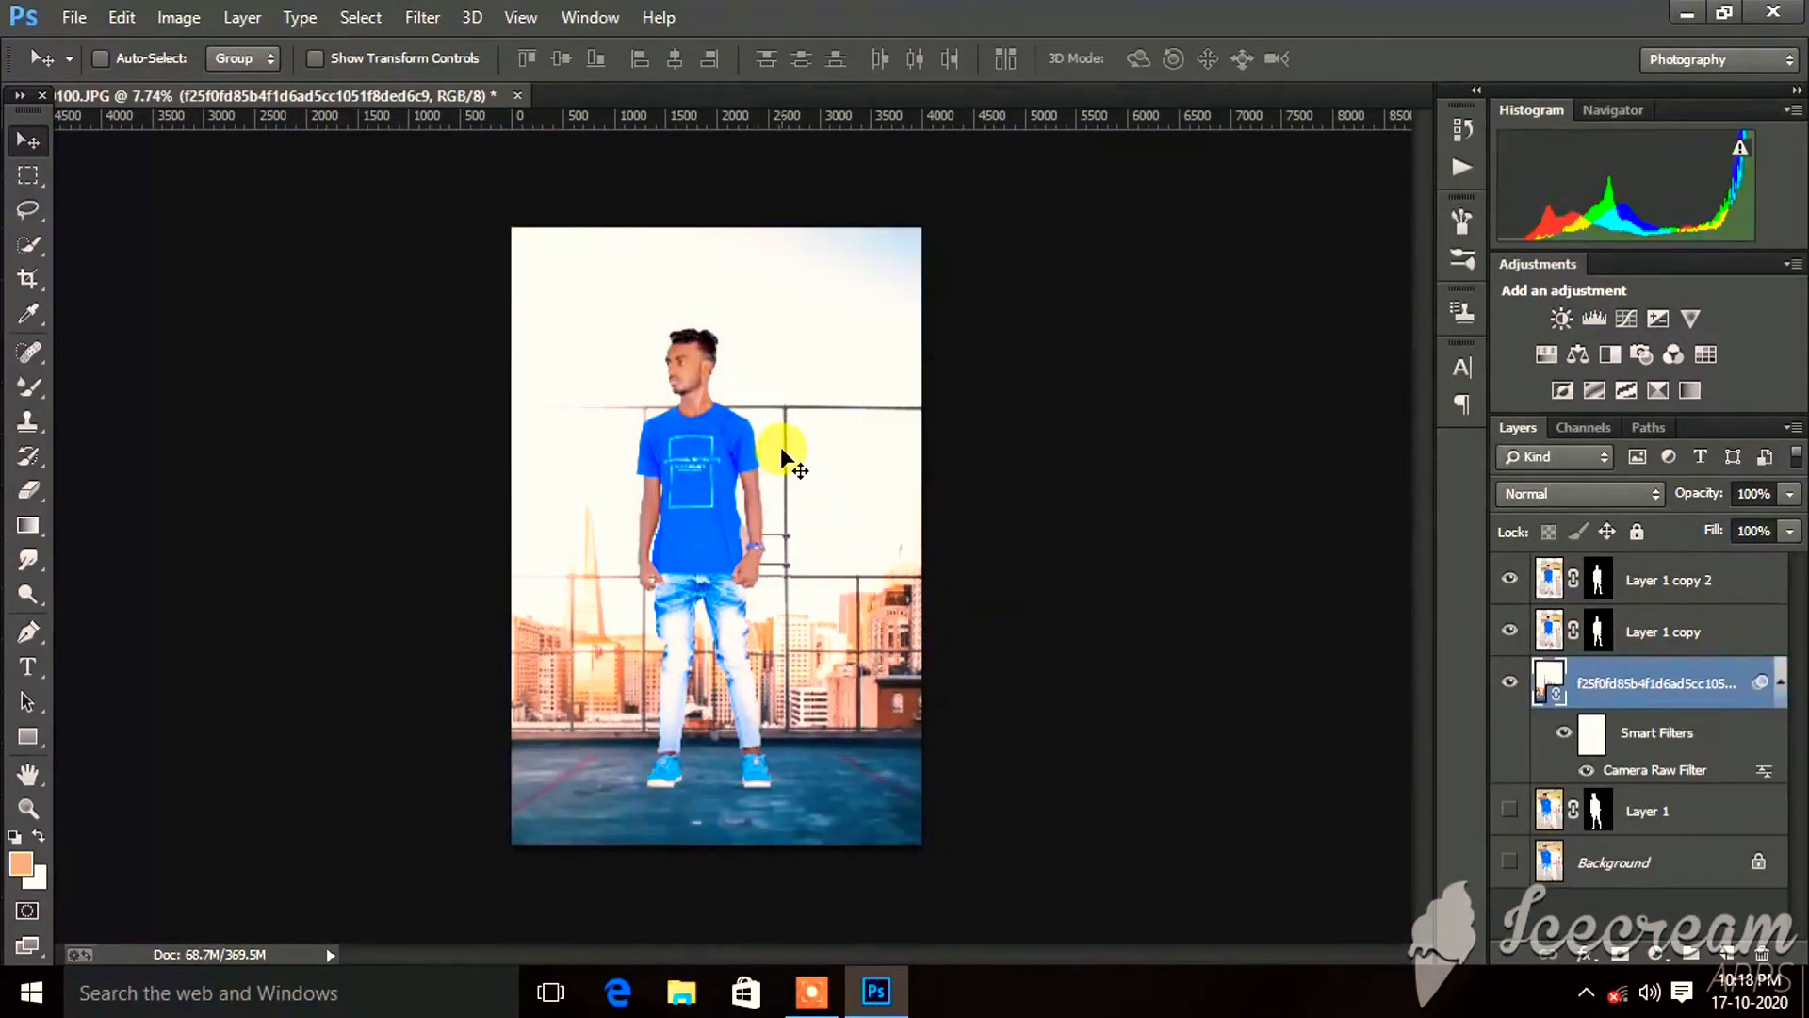
# Hide Layer 1 copy, target Layer 1 copy 2, and bring up Image > Adjustments.
pyautogui.scroll(5, 782, 451)
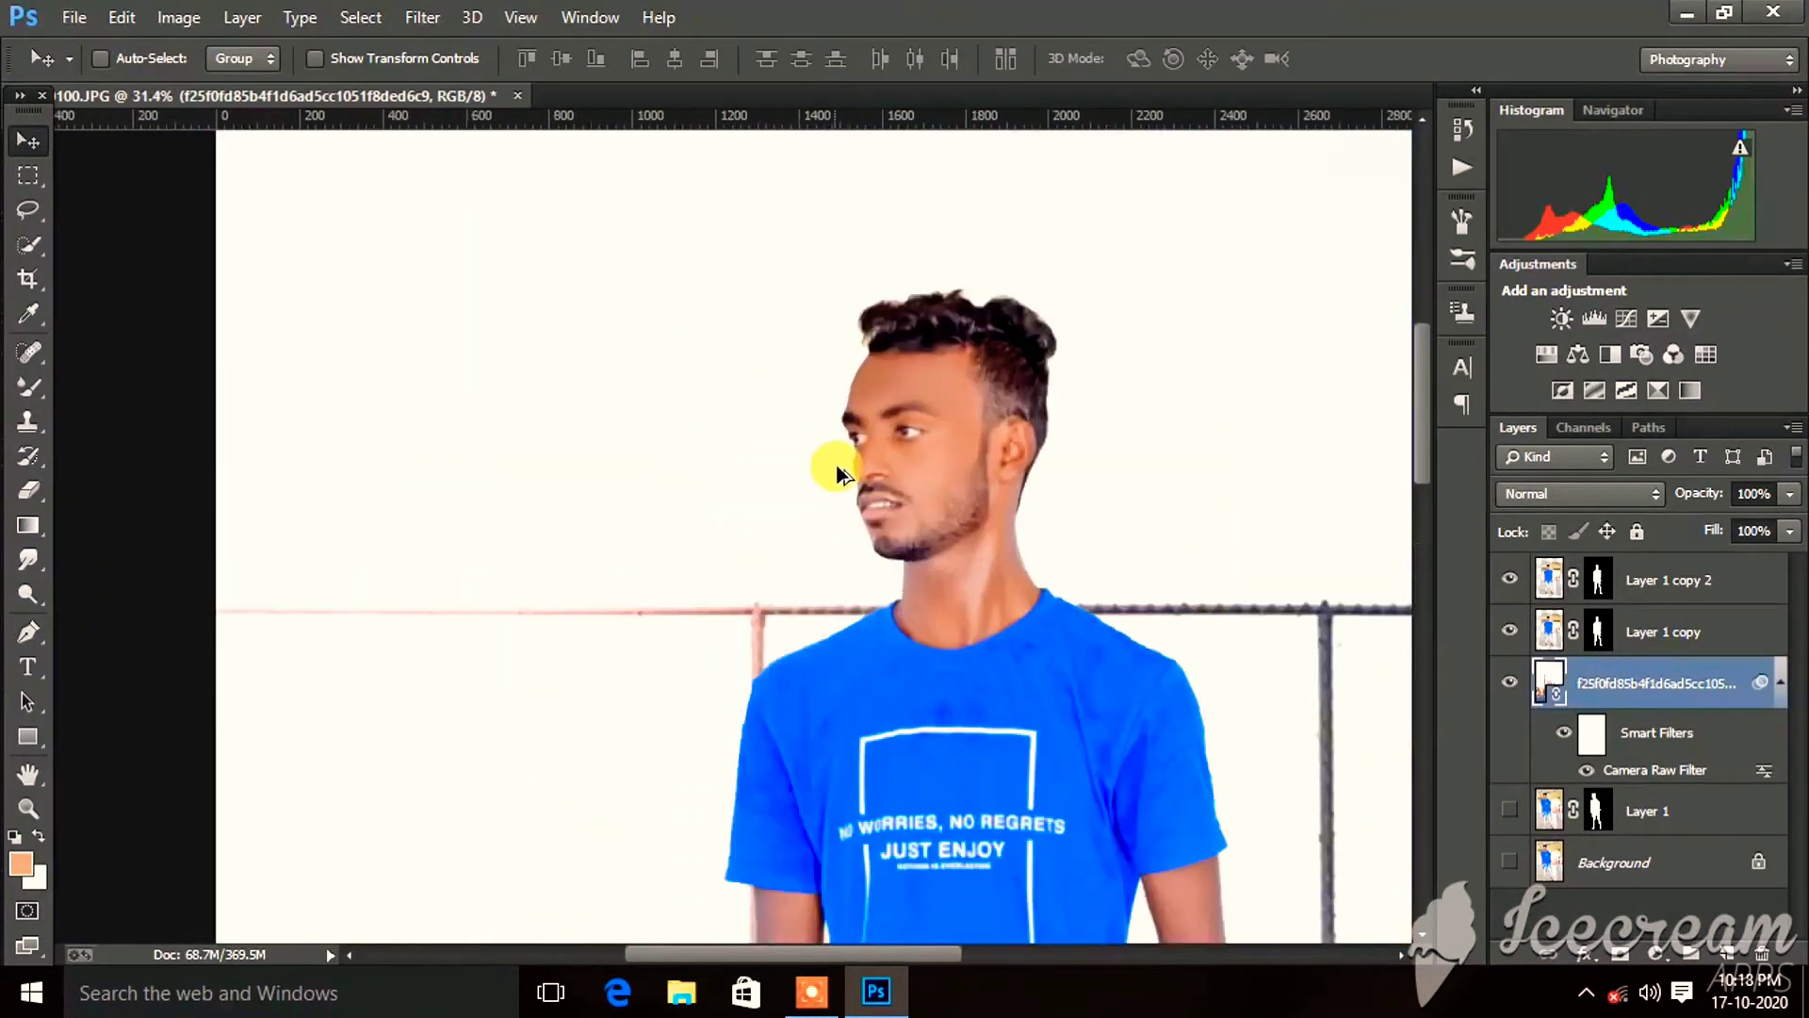
pyautogui.scroll(3, 896, 472)
pyautogui.scroll(1, 926, 498)
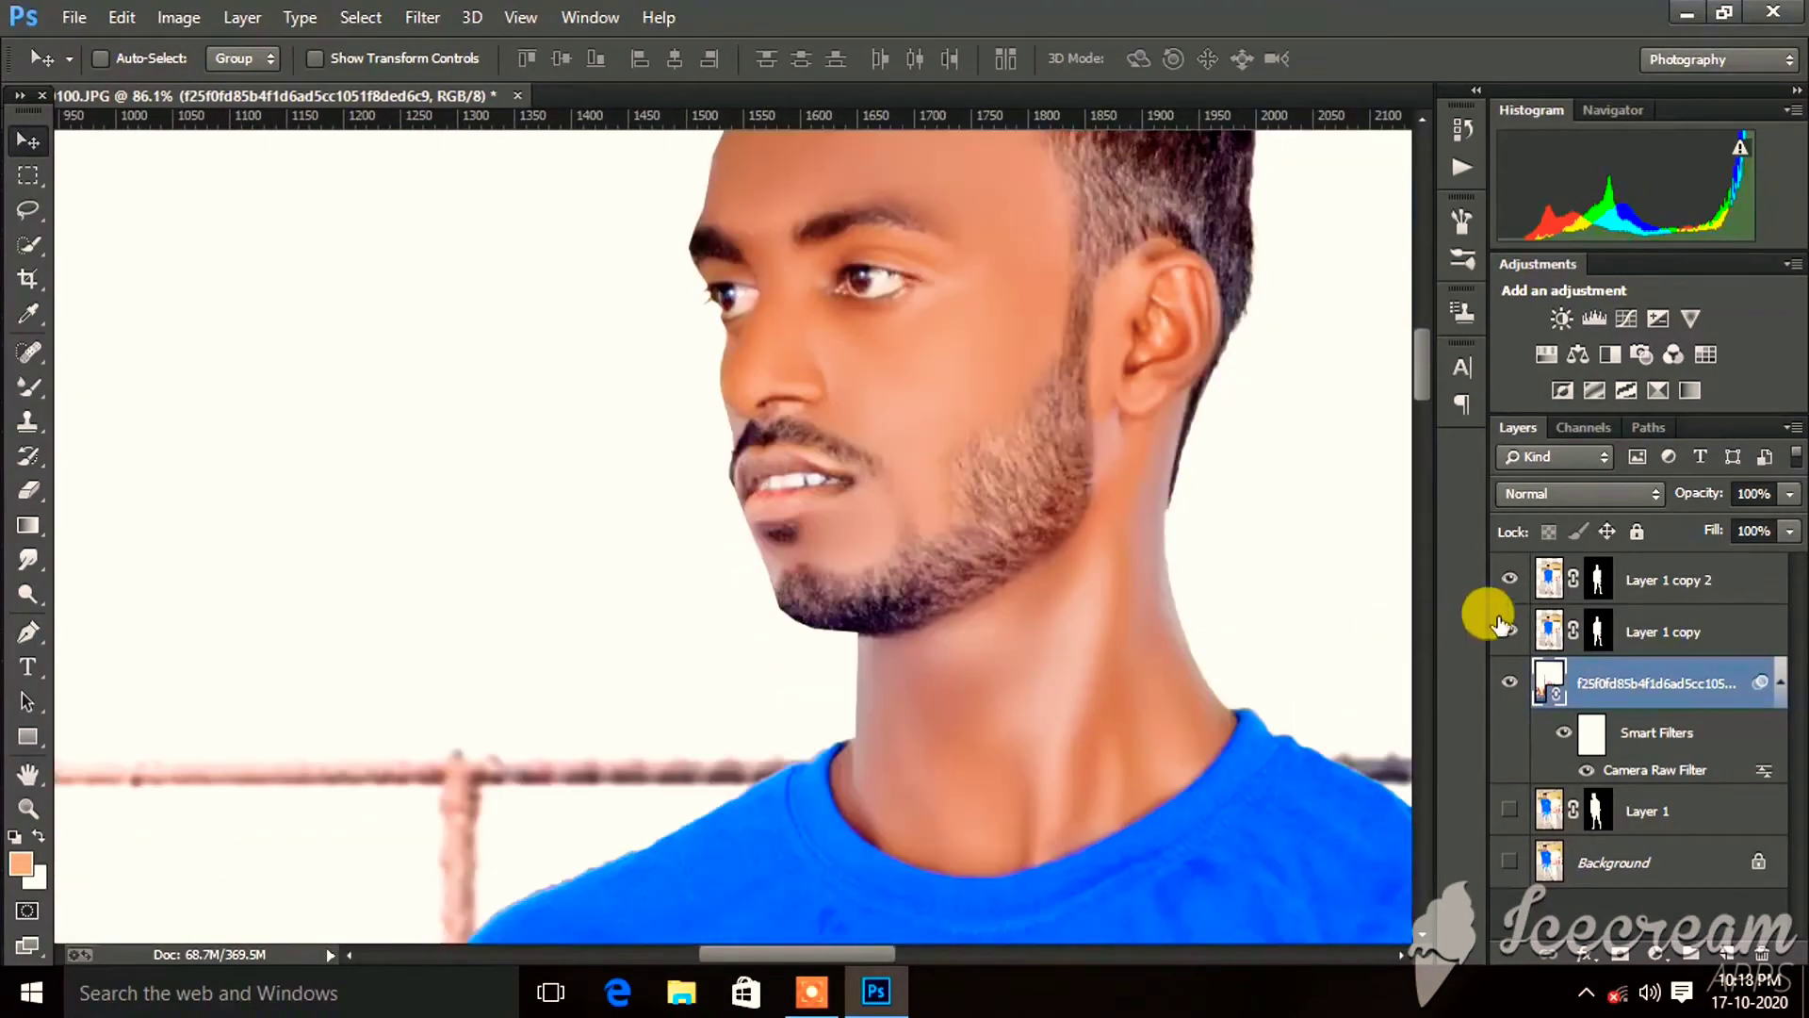
pyautogui.click(1548, 631)
pyautogui.click(1509, 632)
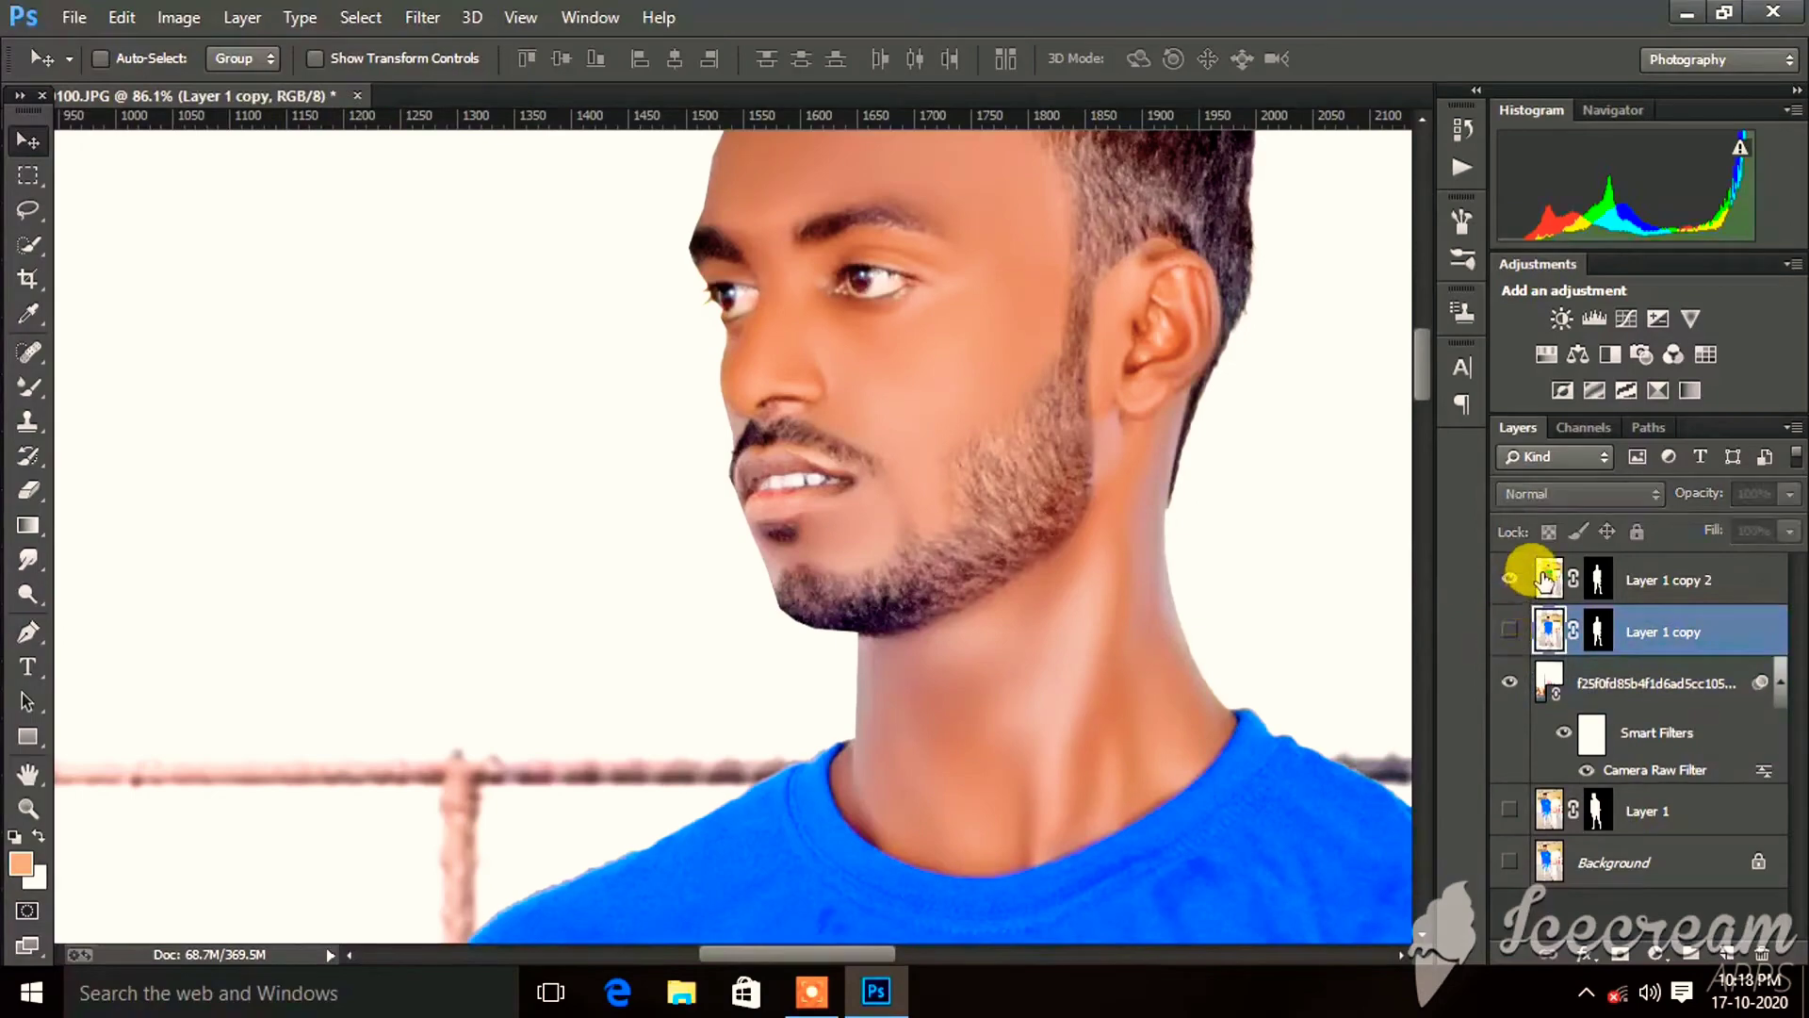
pyautogui.click(1548, 577)
pyautogui.click(179, 17)
pyautogui.moveTo(218, 85)
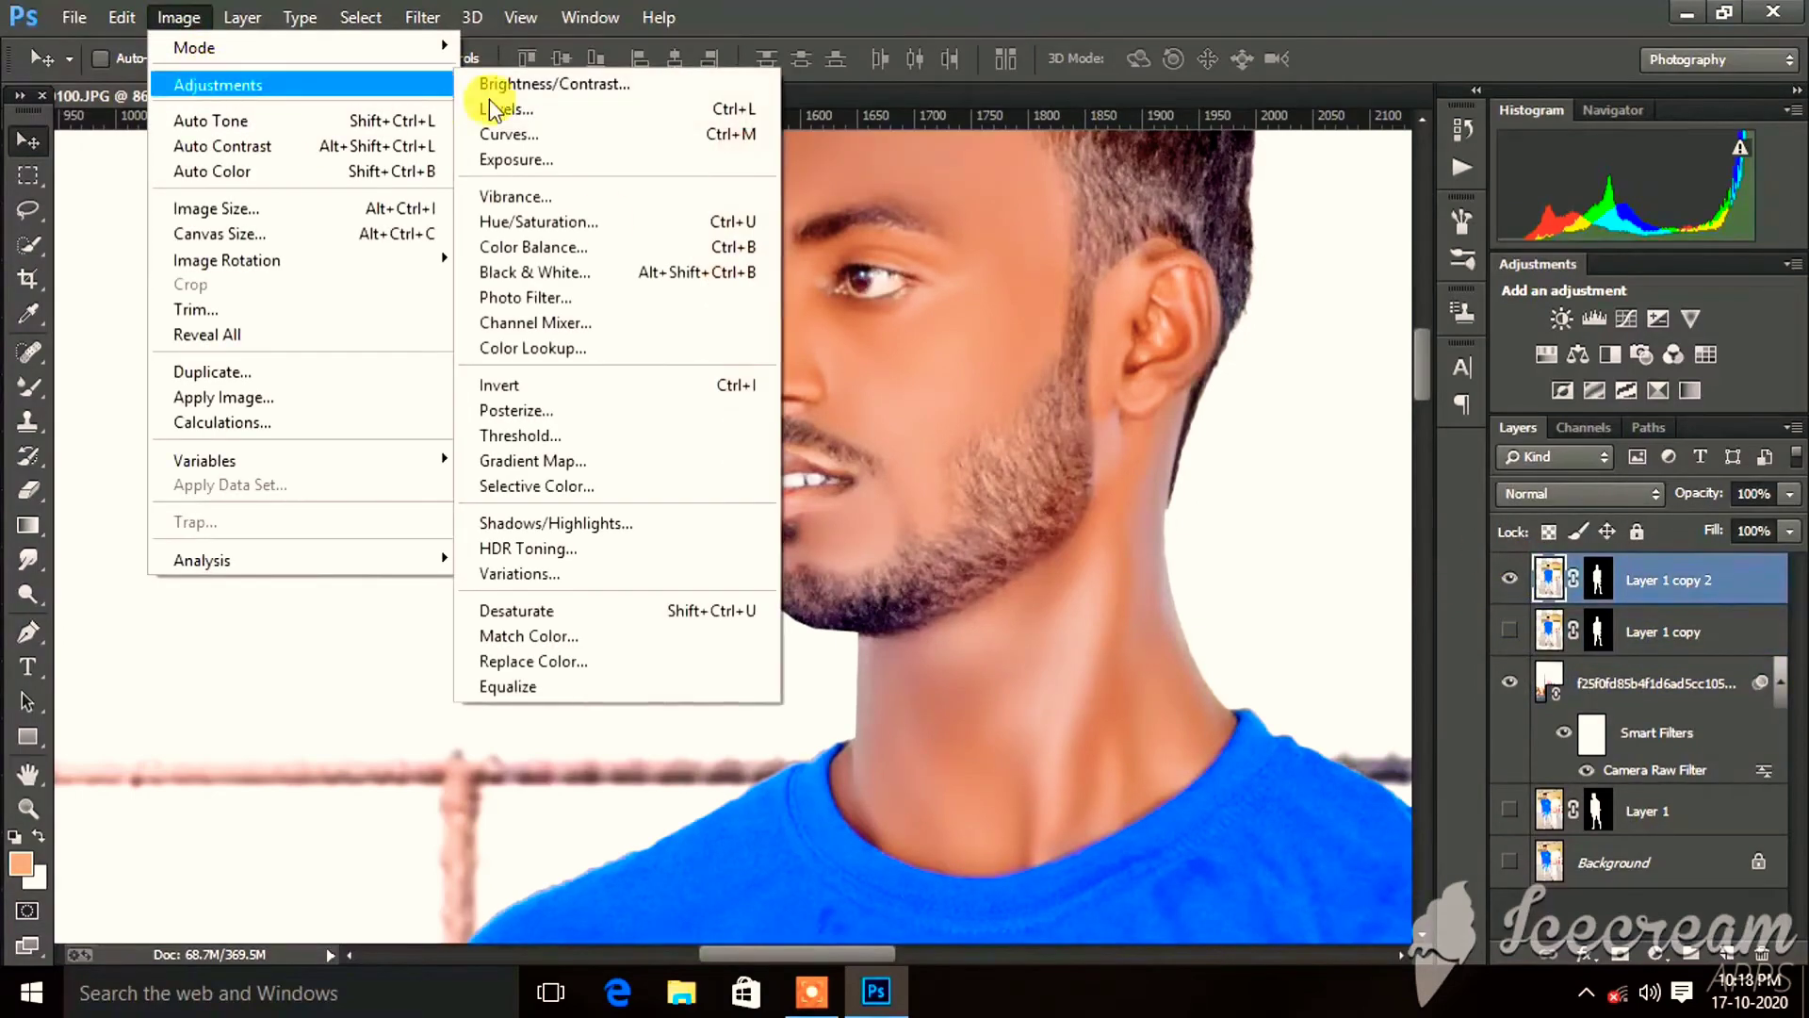
# Open Curves on Layer 1 copy 2 and raise the highlight and midtone points to brighten the man.
pyautogui.click(508, 134)
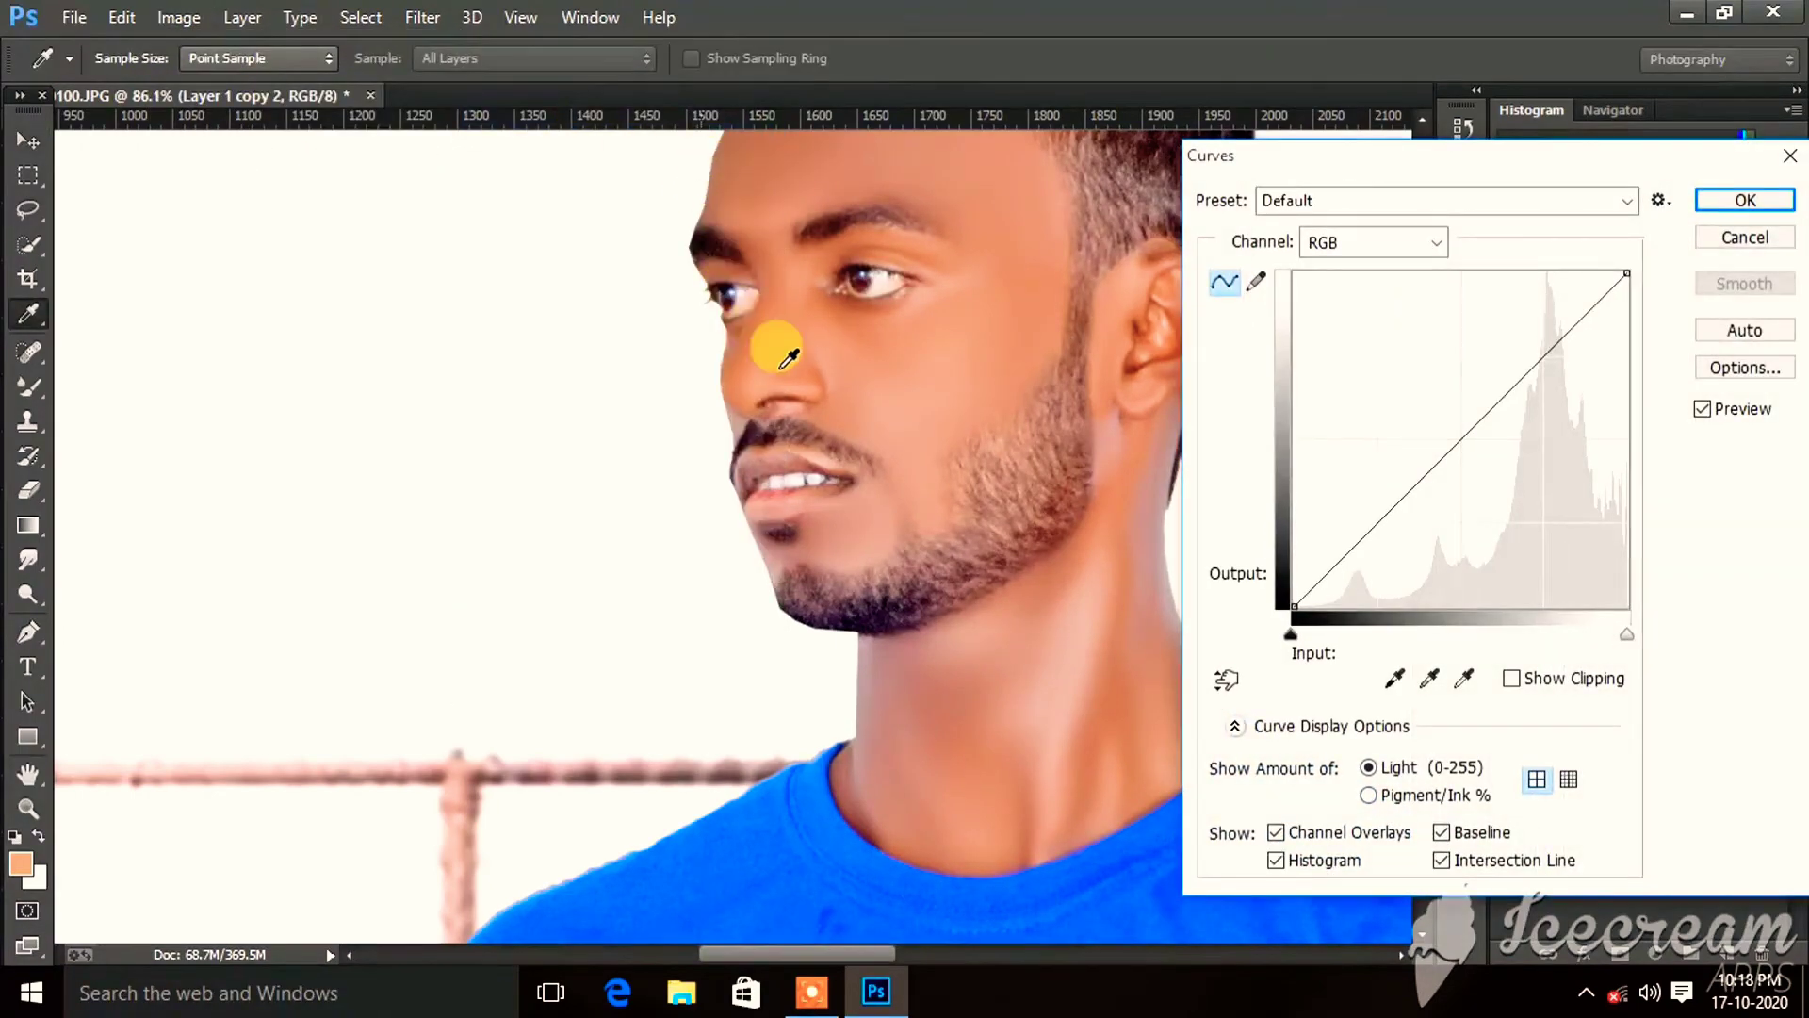
pyautogui.hotkey('ctrl', '-')
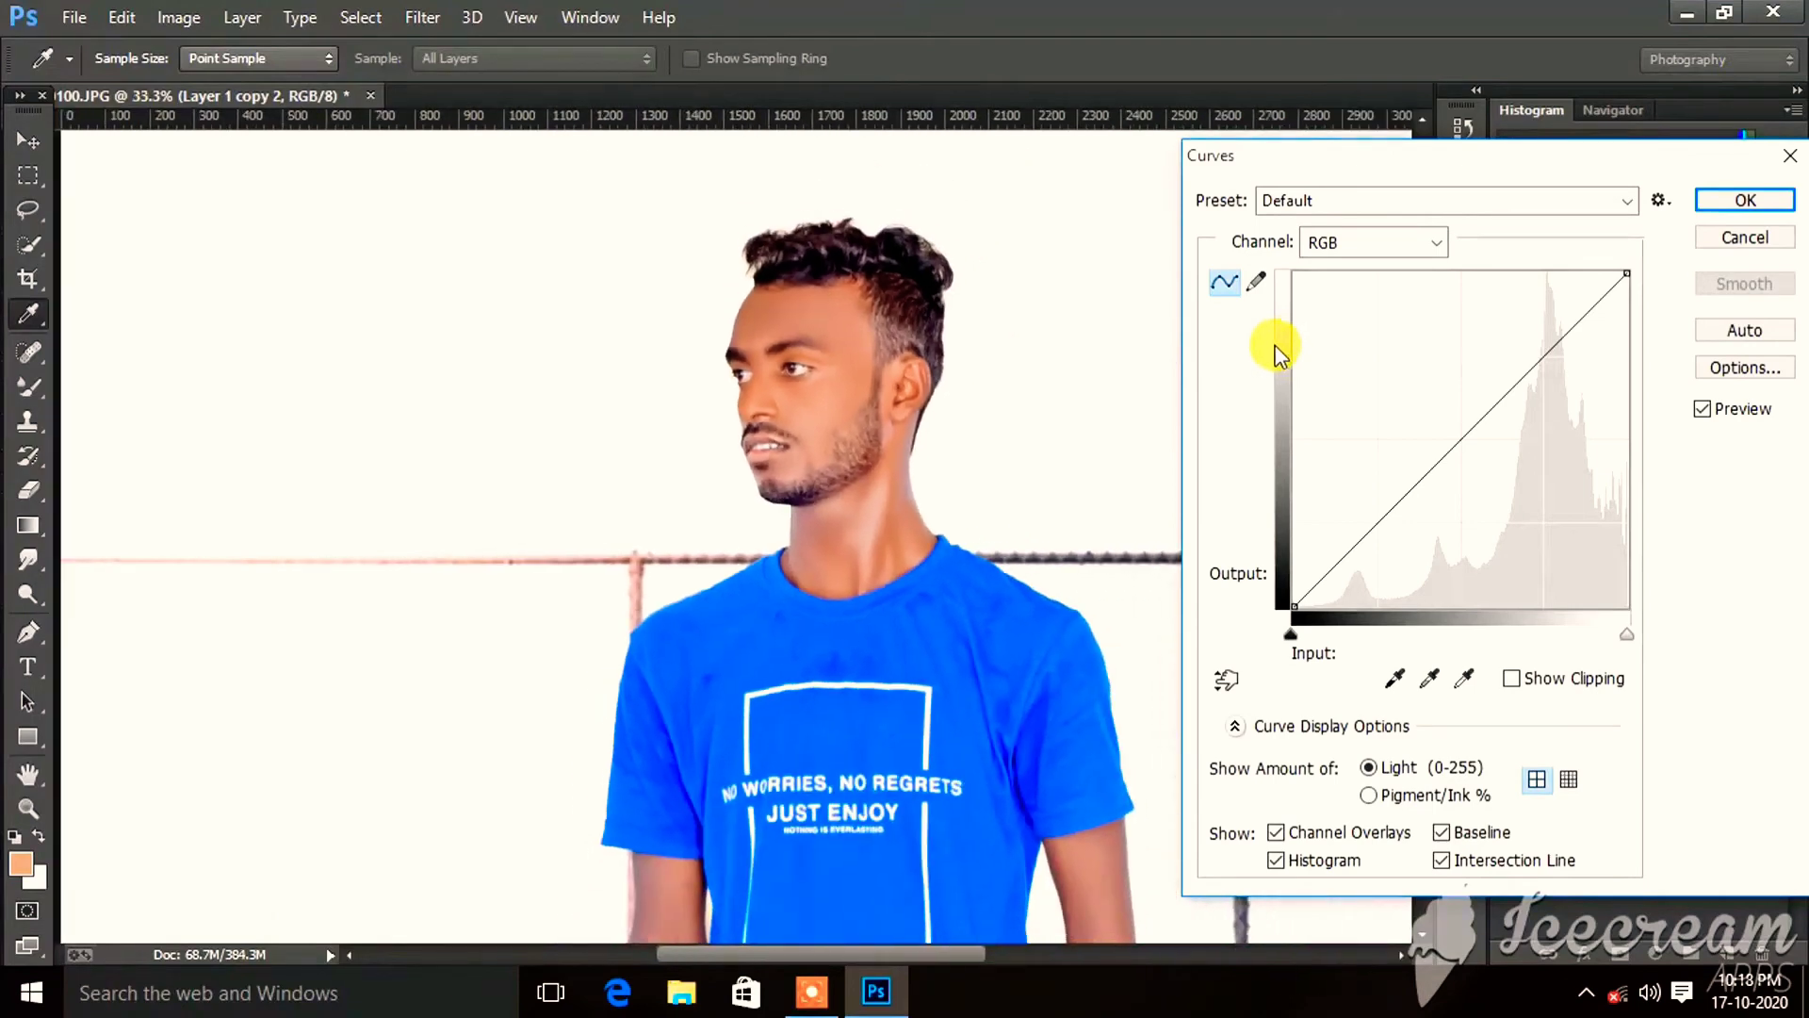
pyautogui.scroll(3, 778, 352)
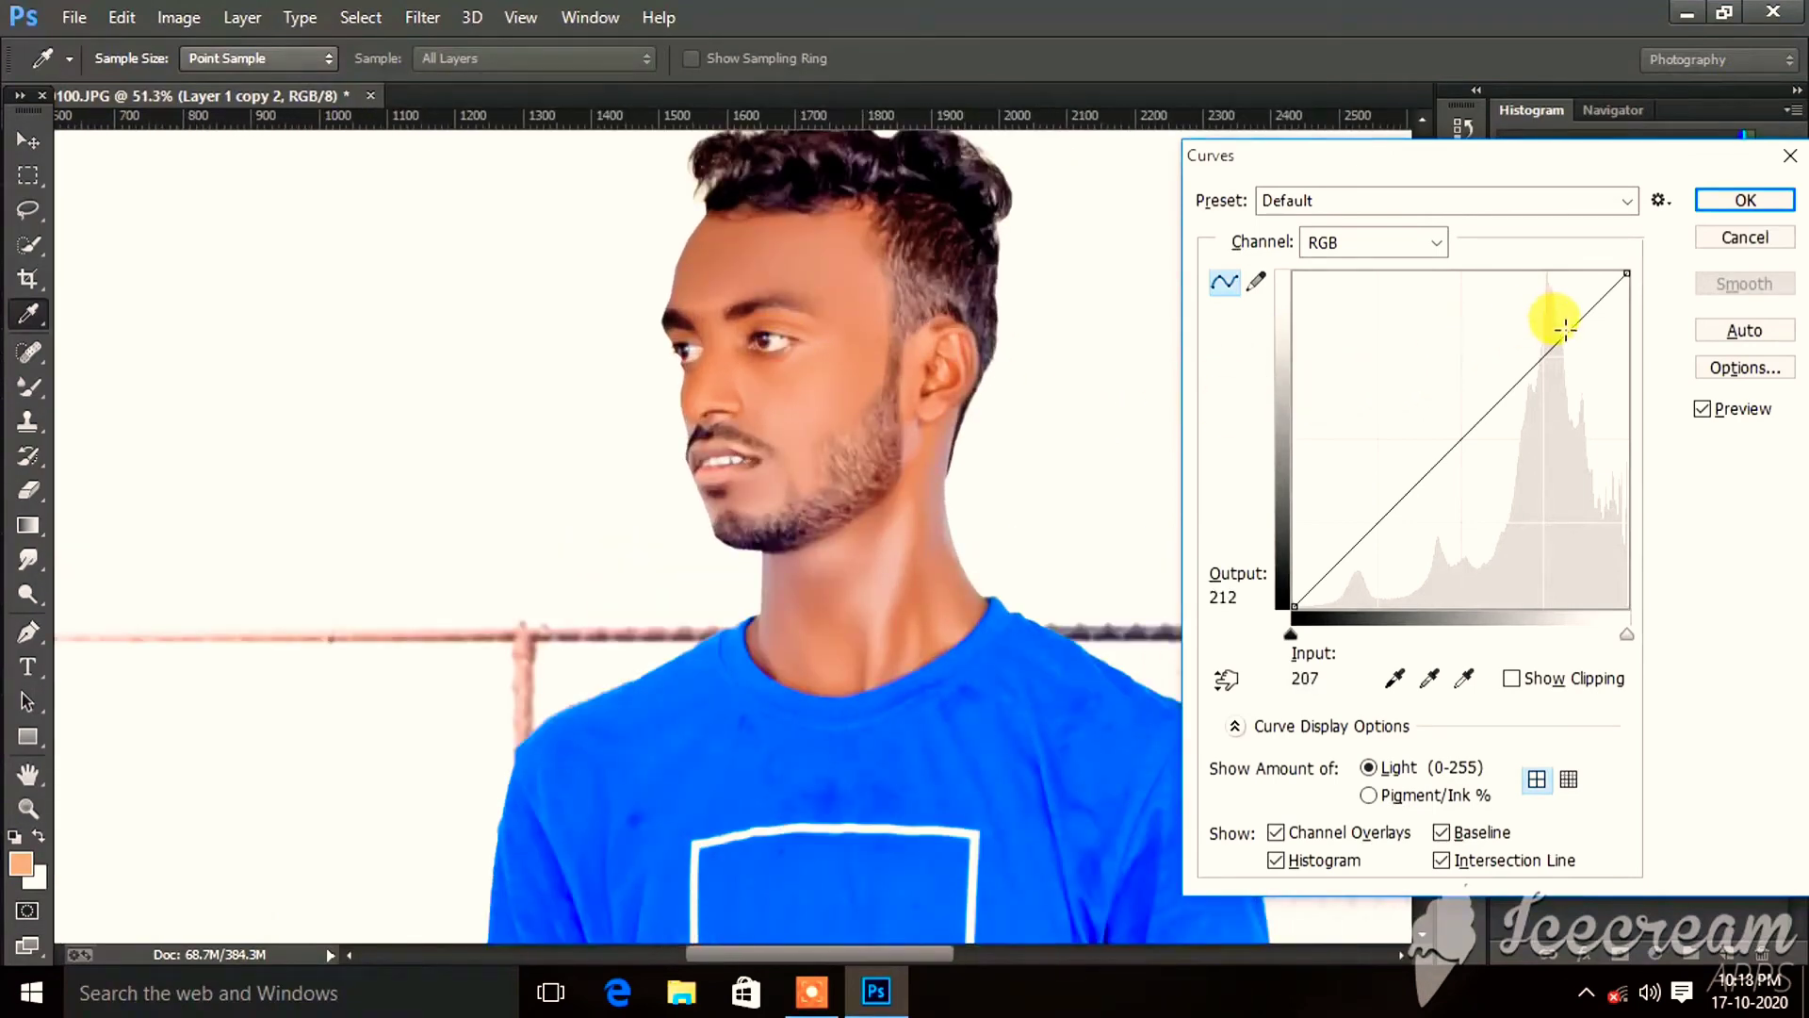
pyautogui.moveTo(1556, 347); pyautogui.dragTo(1549, 334)
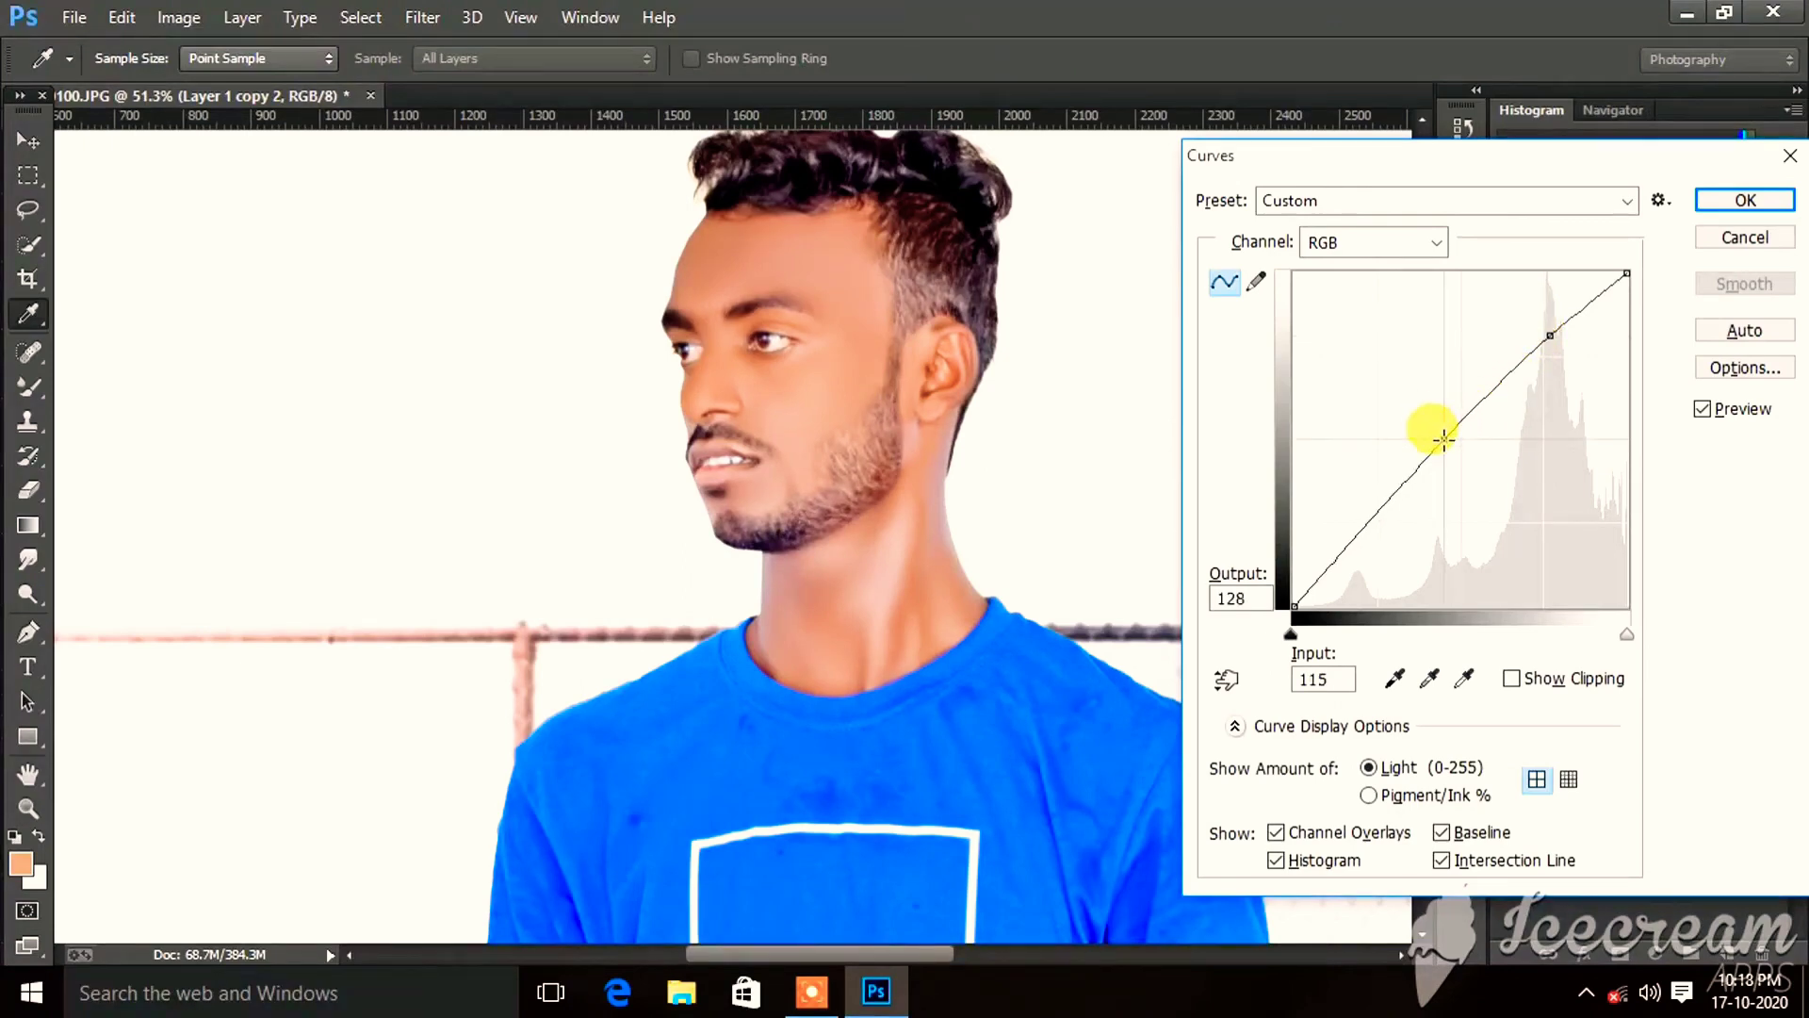
pyautogui.moveTo(1443, 438); pyautogui.dragTo(1442, 429)
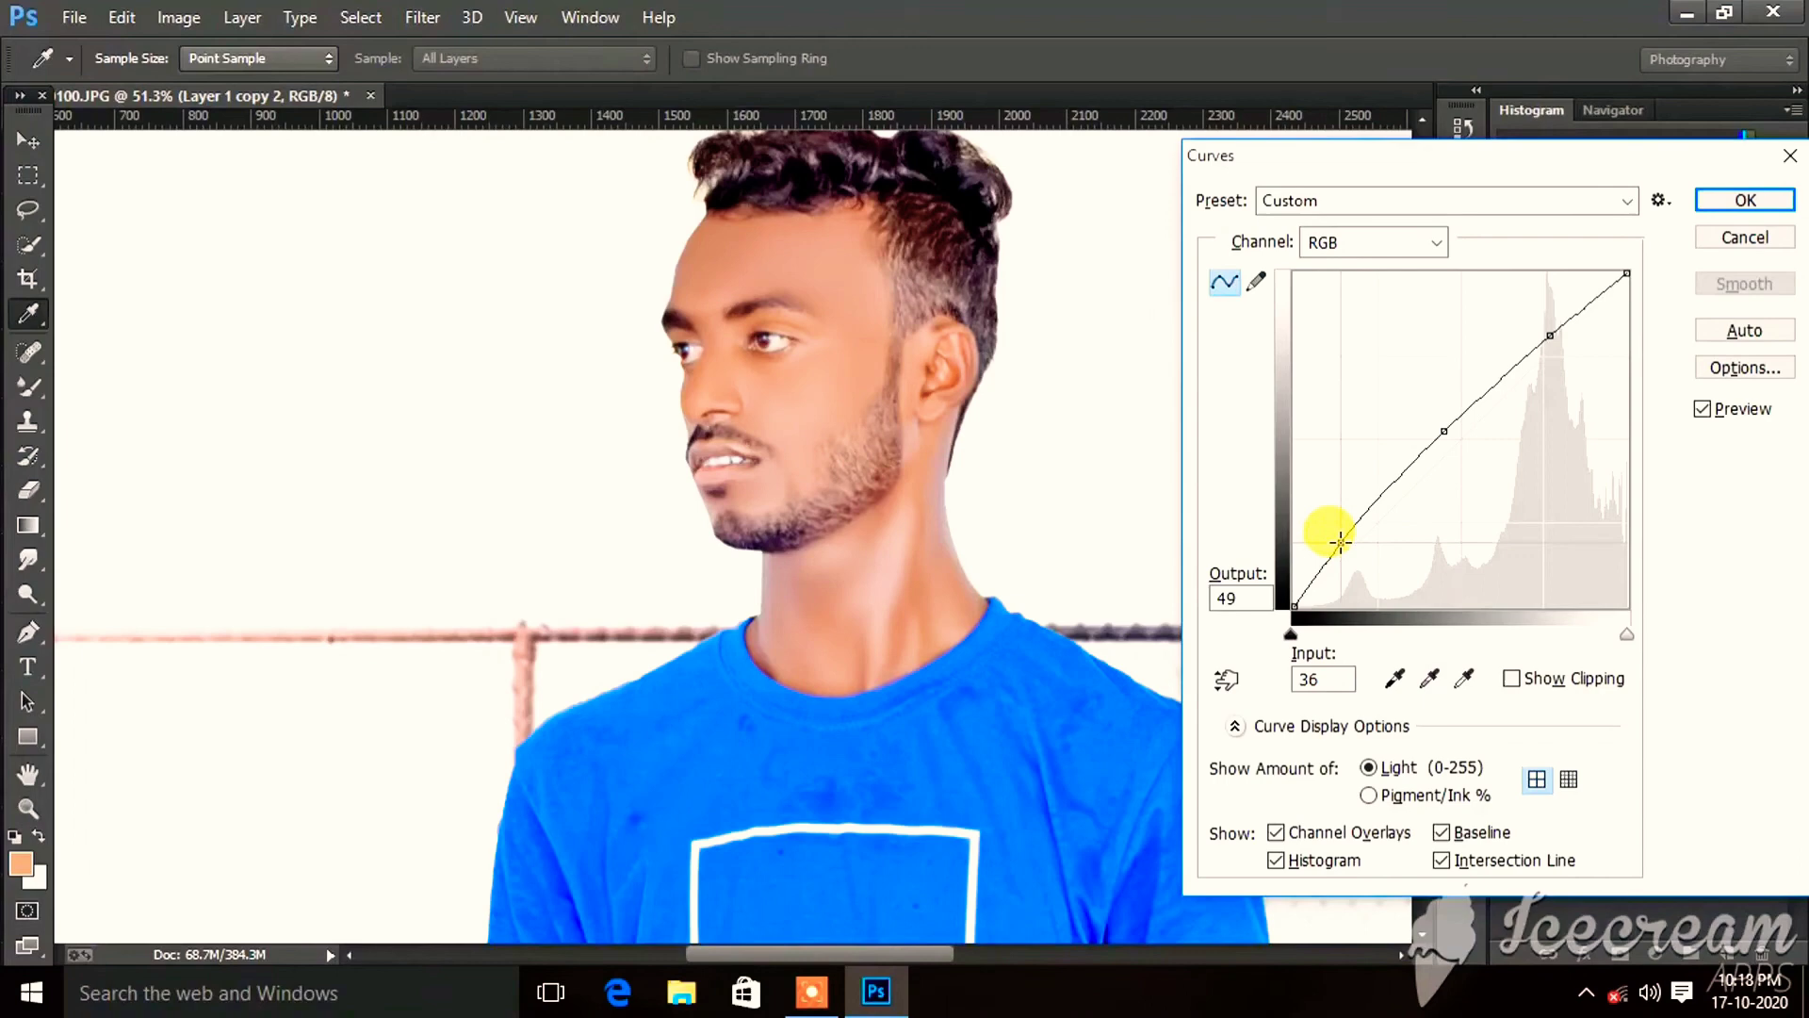
pyautogui.moveTo(1340, 541); pyautogui.dragTo(1346, 547)
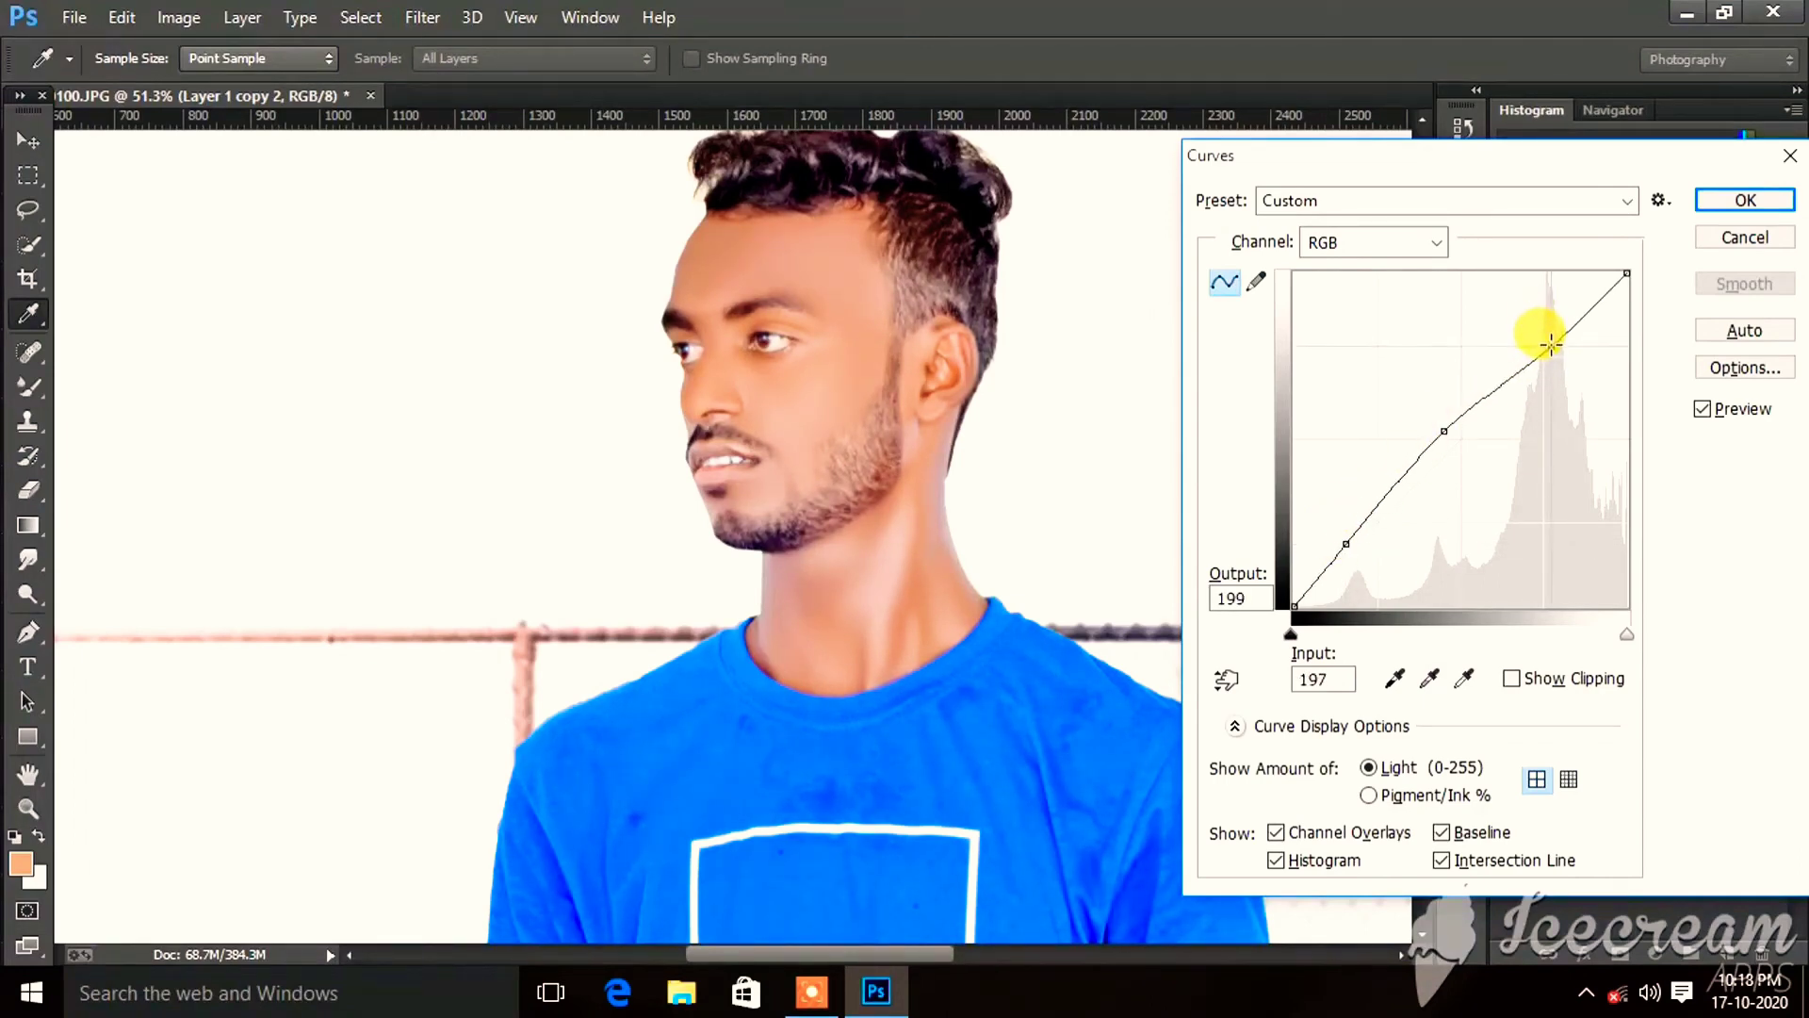
pyautogui.moveTo(1549, 335); pyautogui.dragTo(1545, 329)
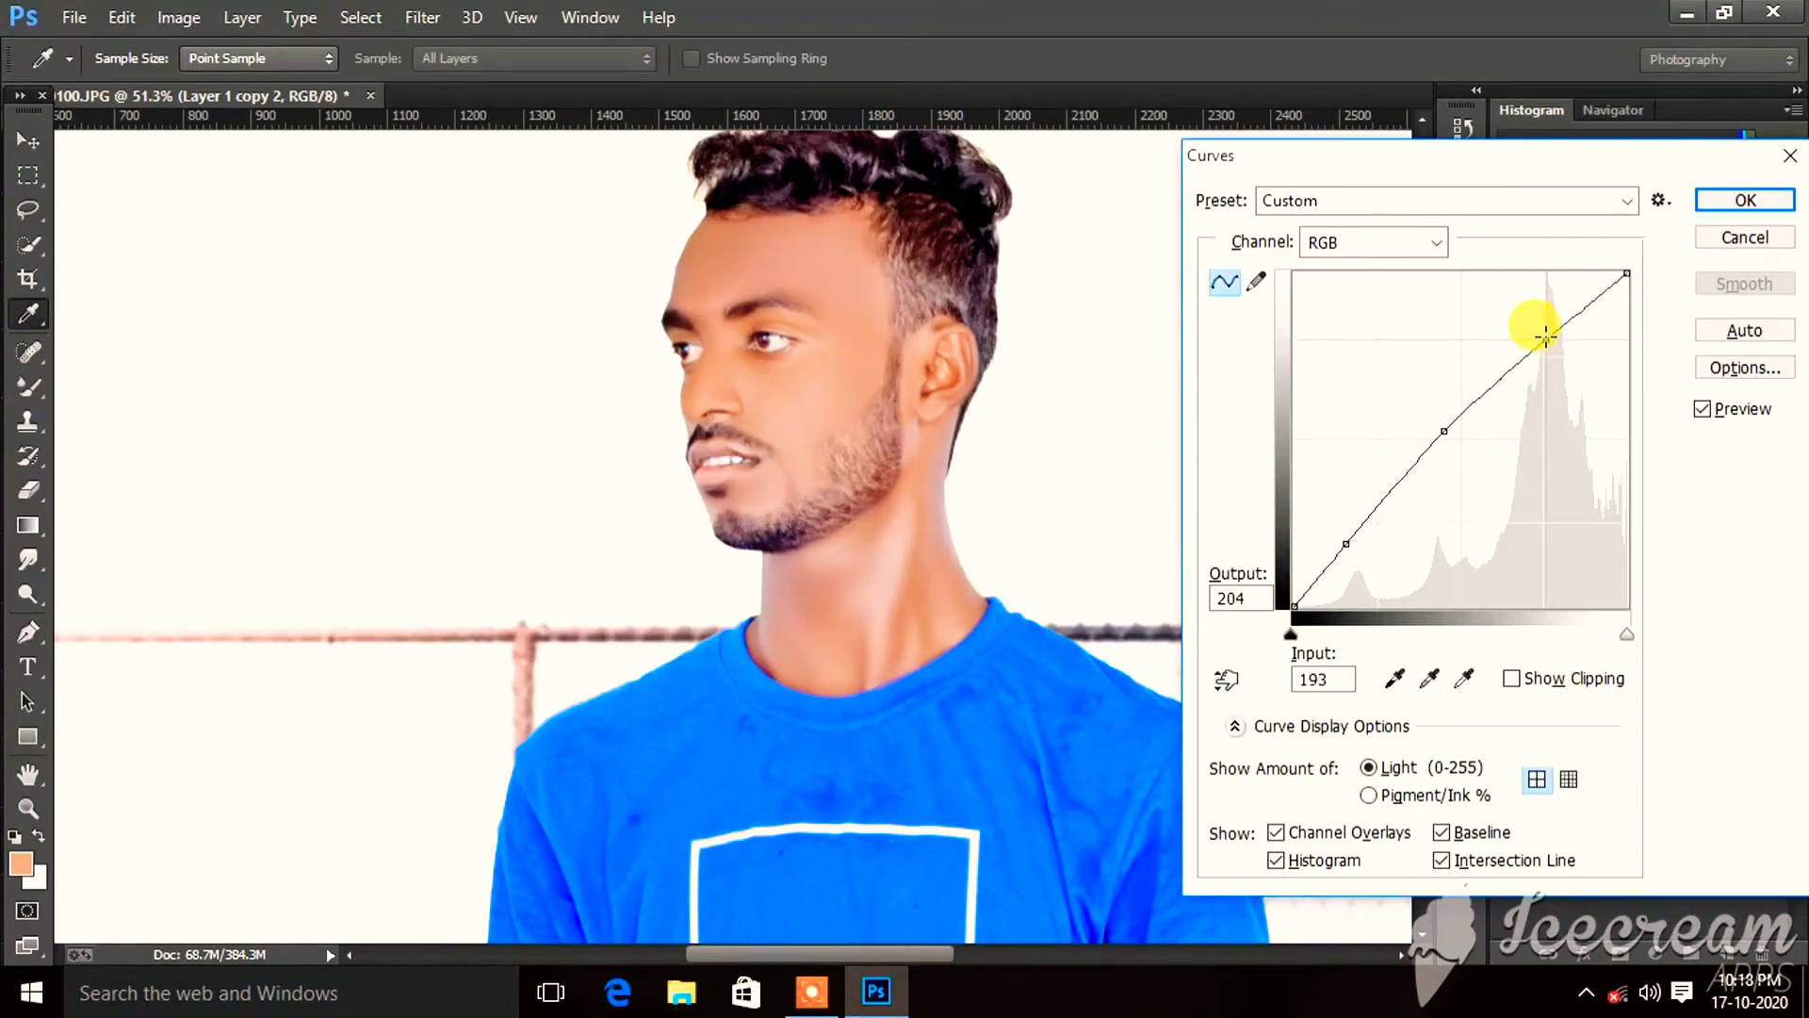
pyautogui.moveTo(1444, 431); pyautogui.dragTo(1444, 415)
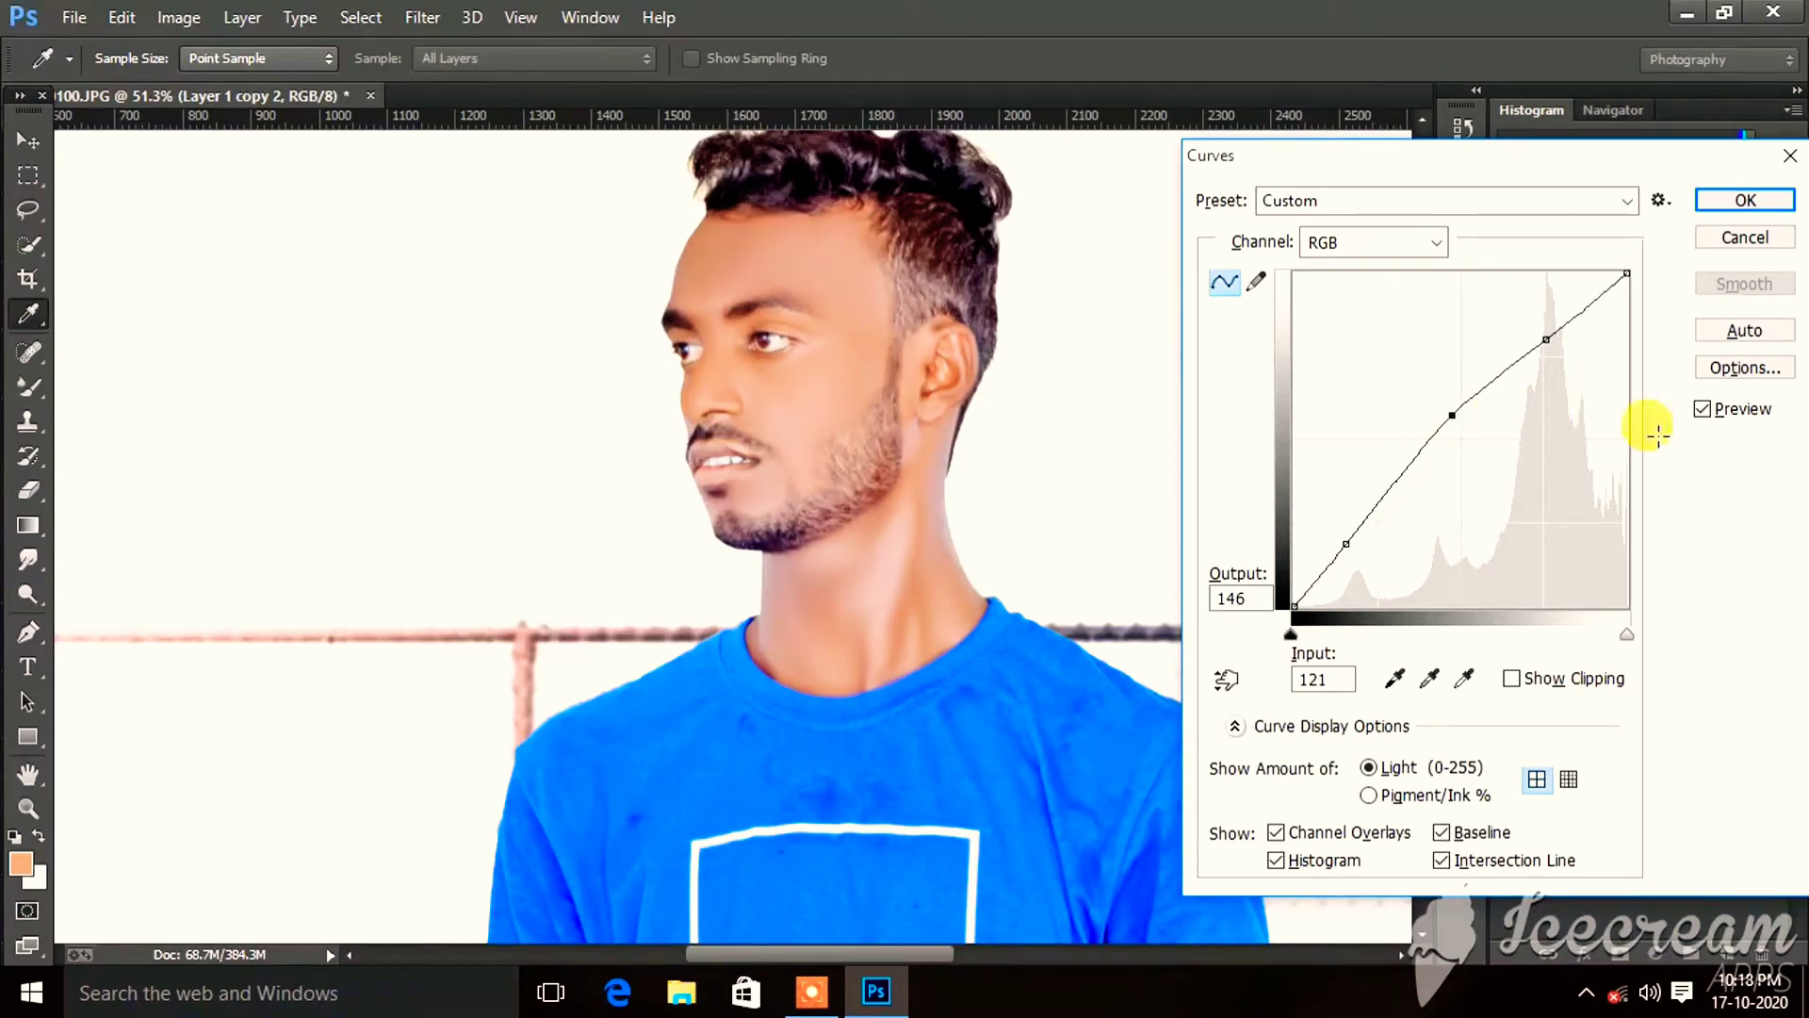
pyautogui.click(1699, 413)
# Refine the curve to about 40→43, 120→136, 196→210 and apply it.
pyautogui.hotkey('ctrl', '-')
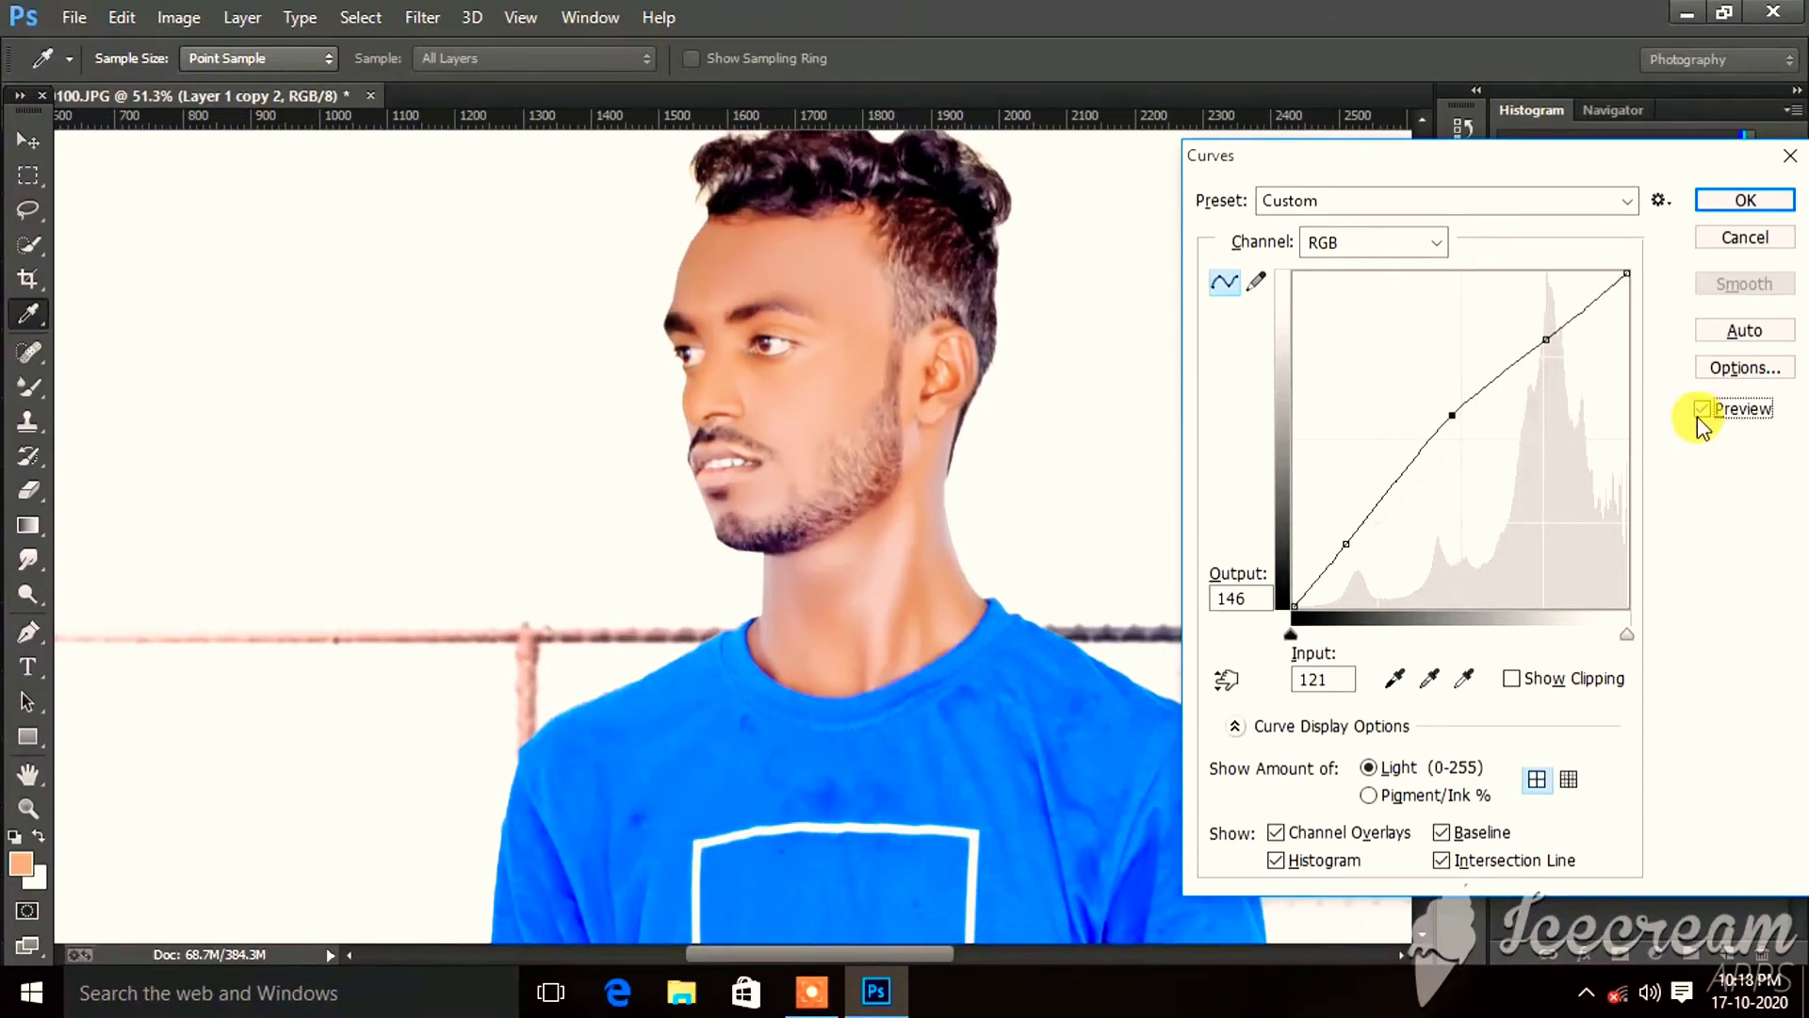
pyautogui.hotkey('ctrl', '-')
pyautogui.hotkey('ctrl', '-')
pyautogui.hotkey('ctrl', '-')
pyautogui.hotkey('ctrl', '-')
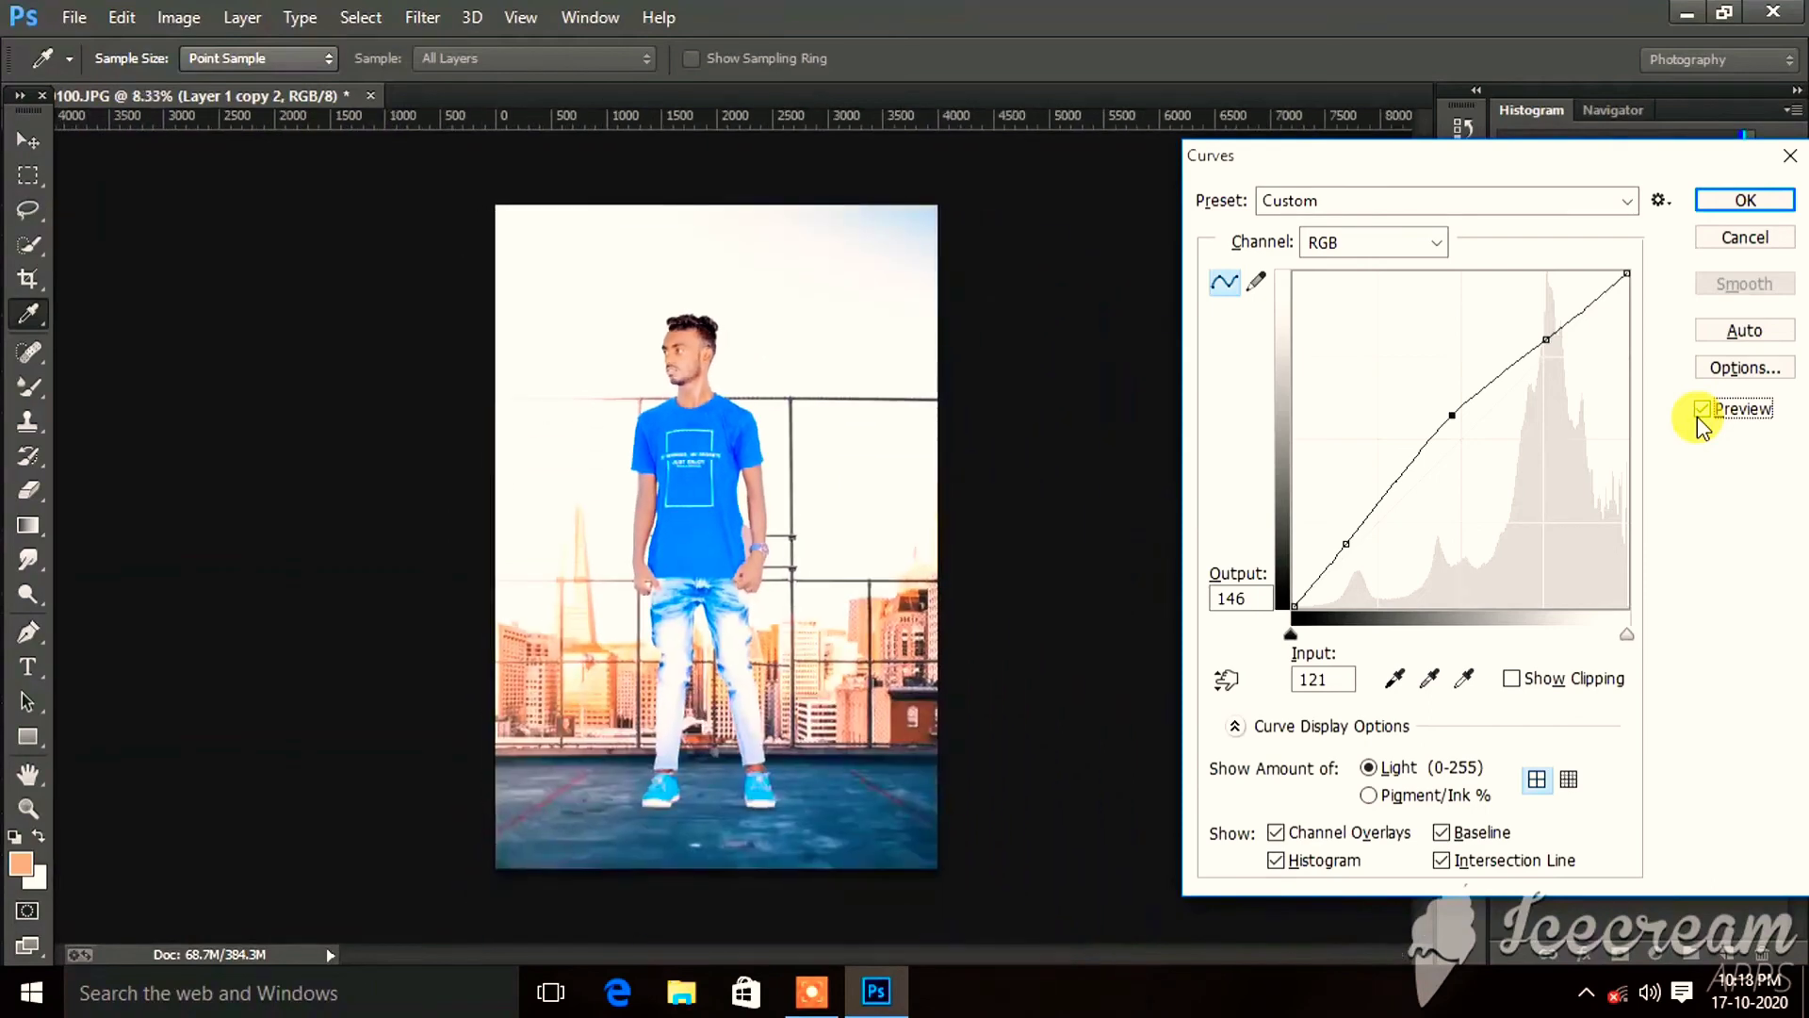
pyautogui.hotkey('ctrl', '+')
pyautogui.scroll(3, 652, 331)
pyautogui.scroll(2, 652, 332)
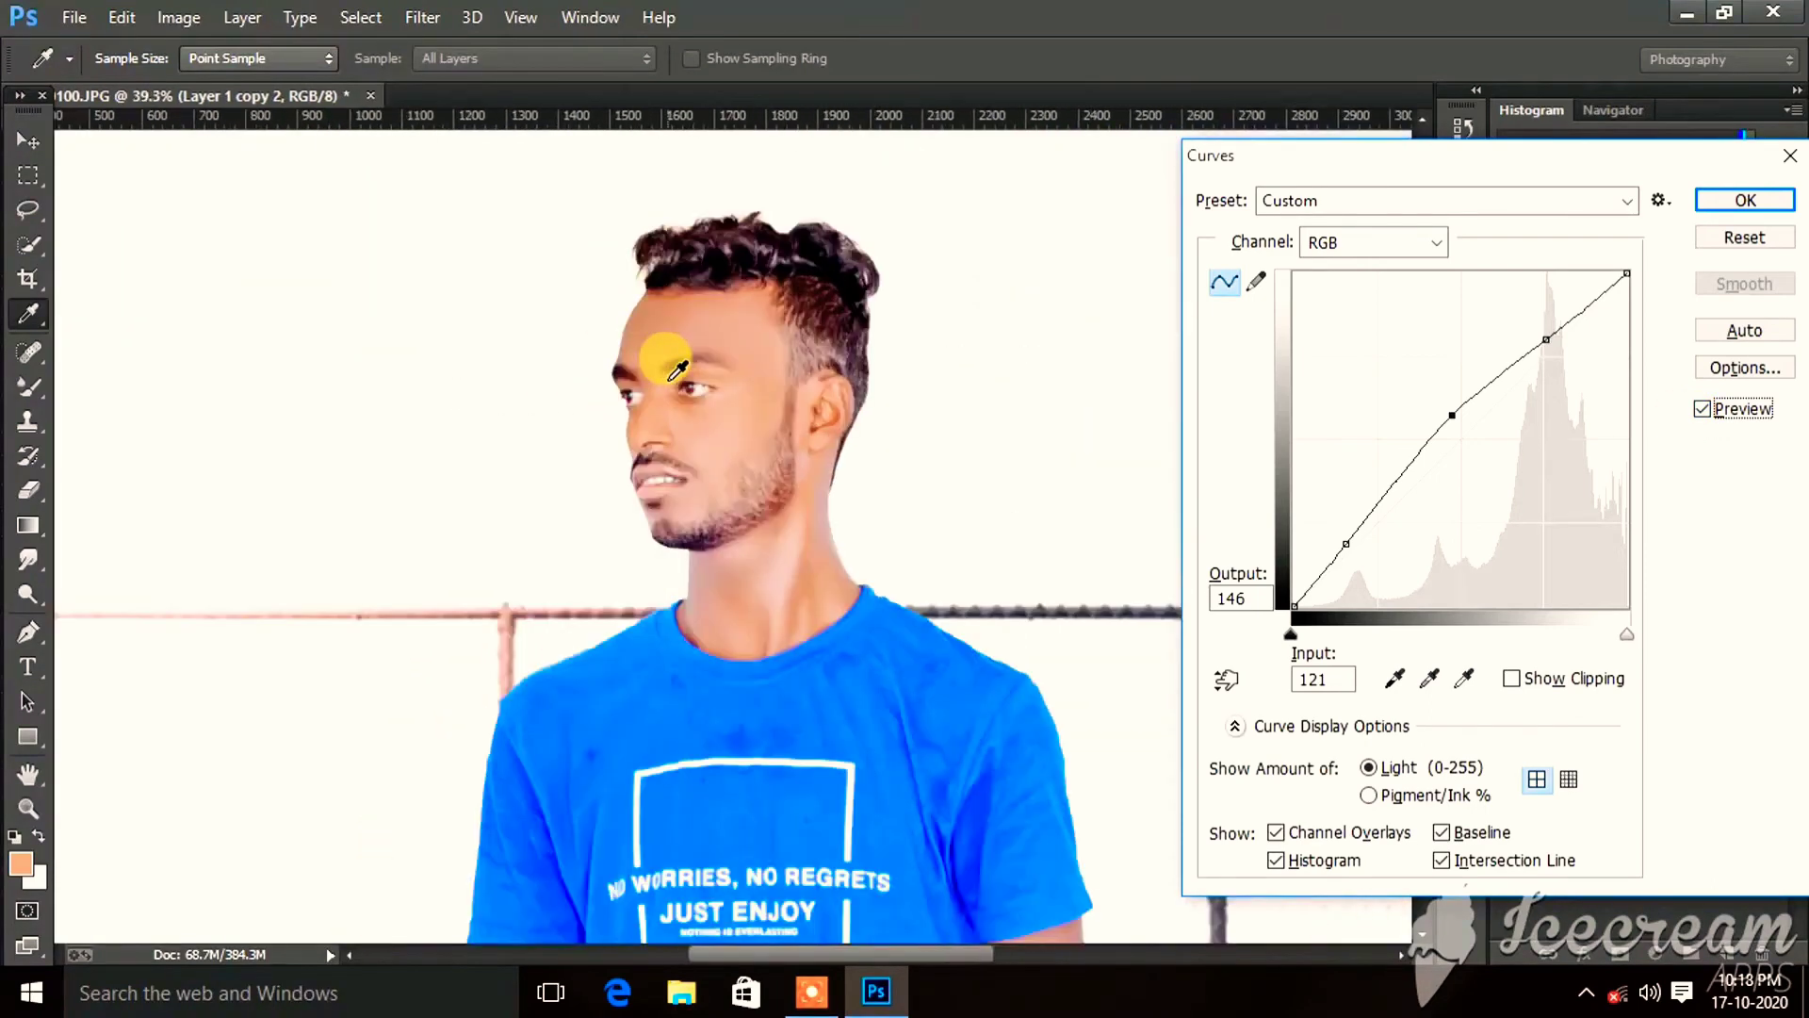
pyautogui.scroll(2, 718, 415)
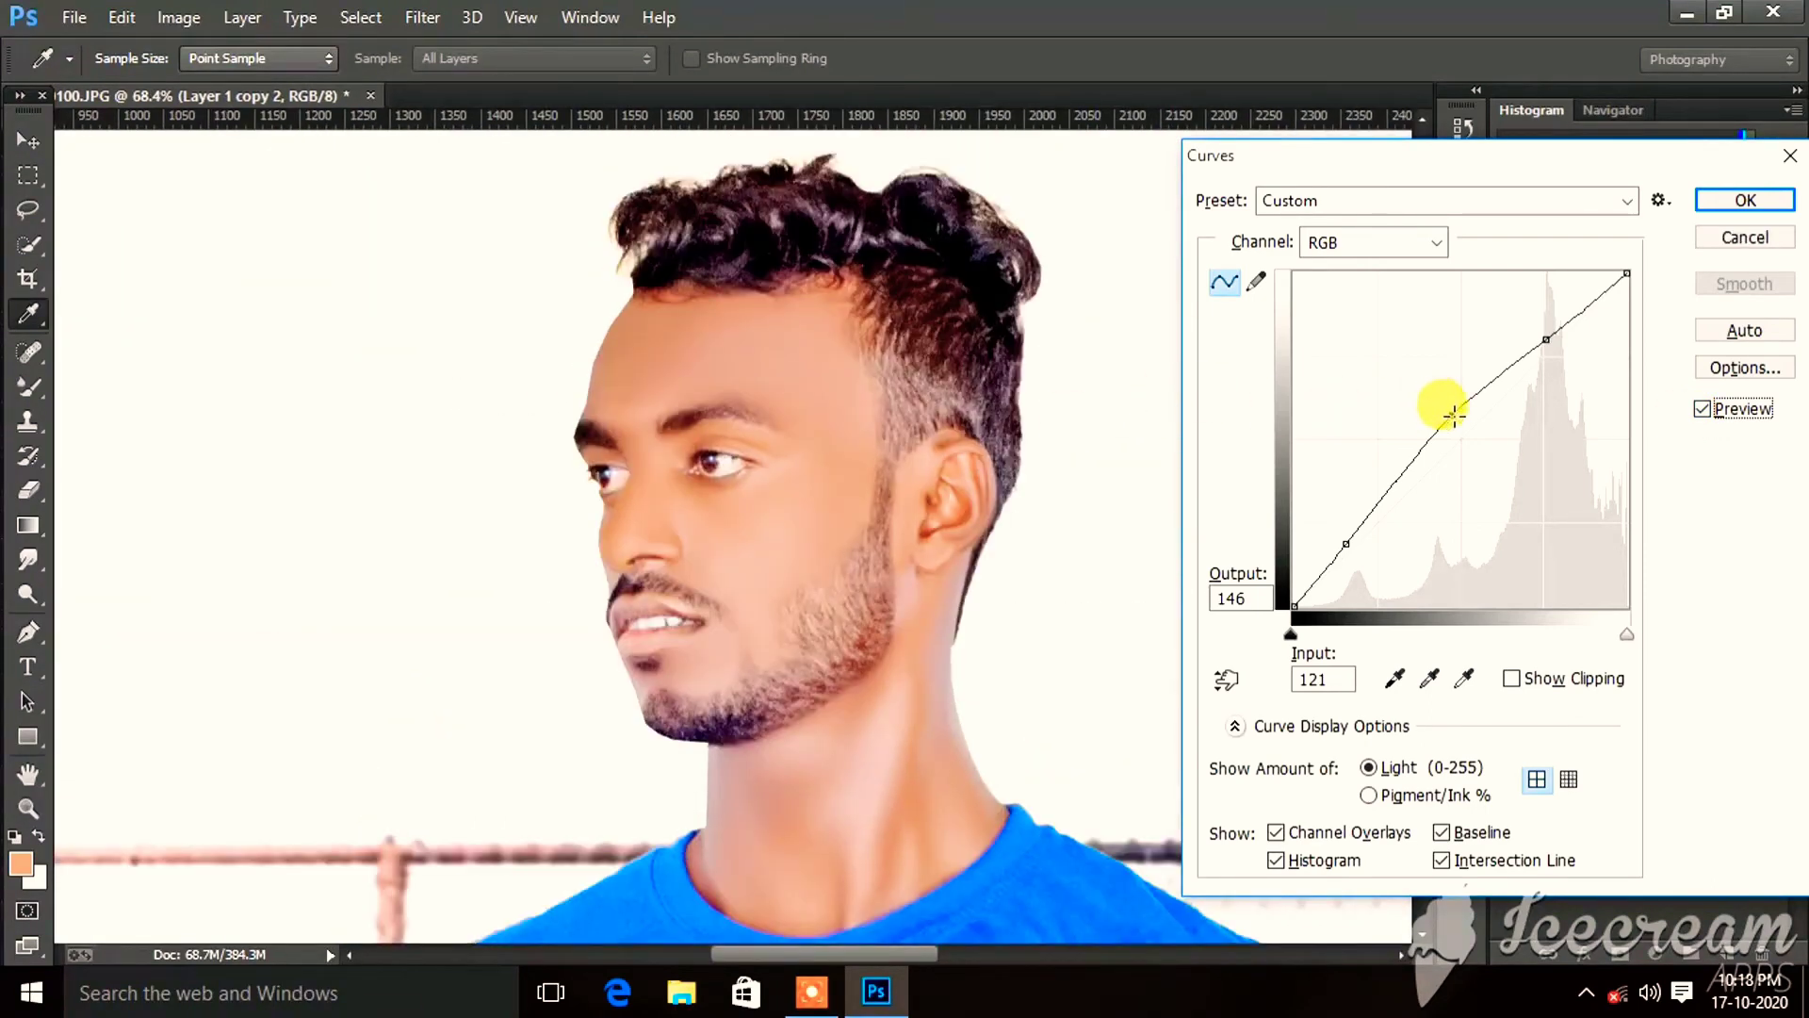
pyautogui.moveTo(1454, 414); pyautogui.dragTo(1456, 421)
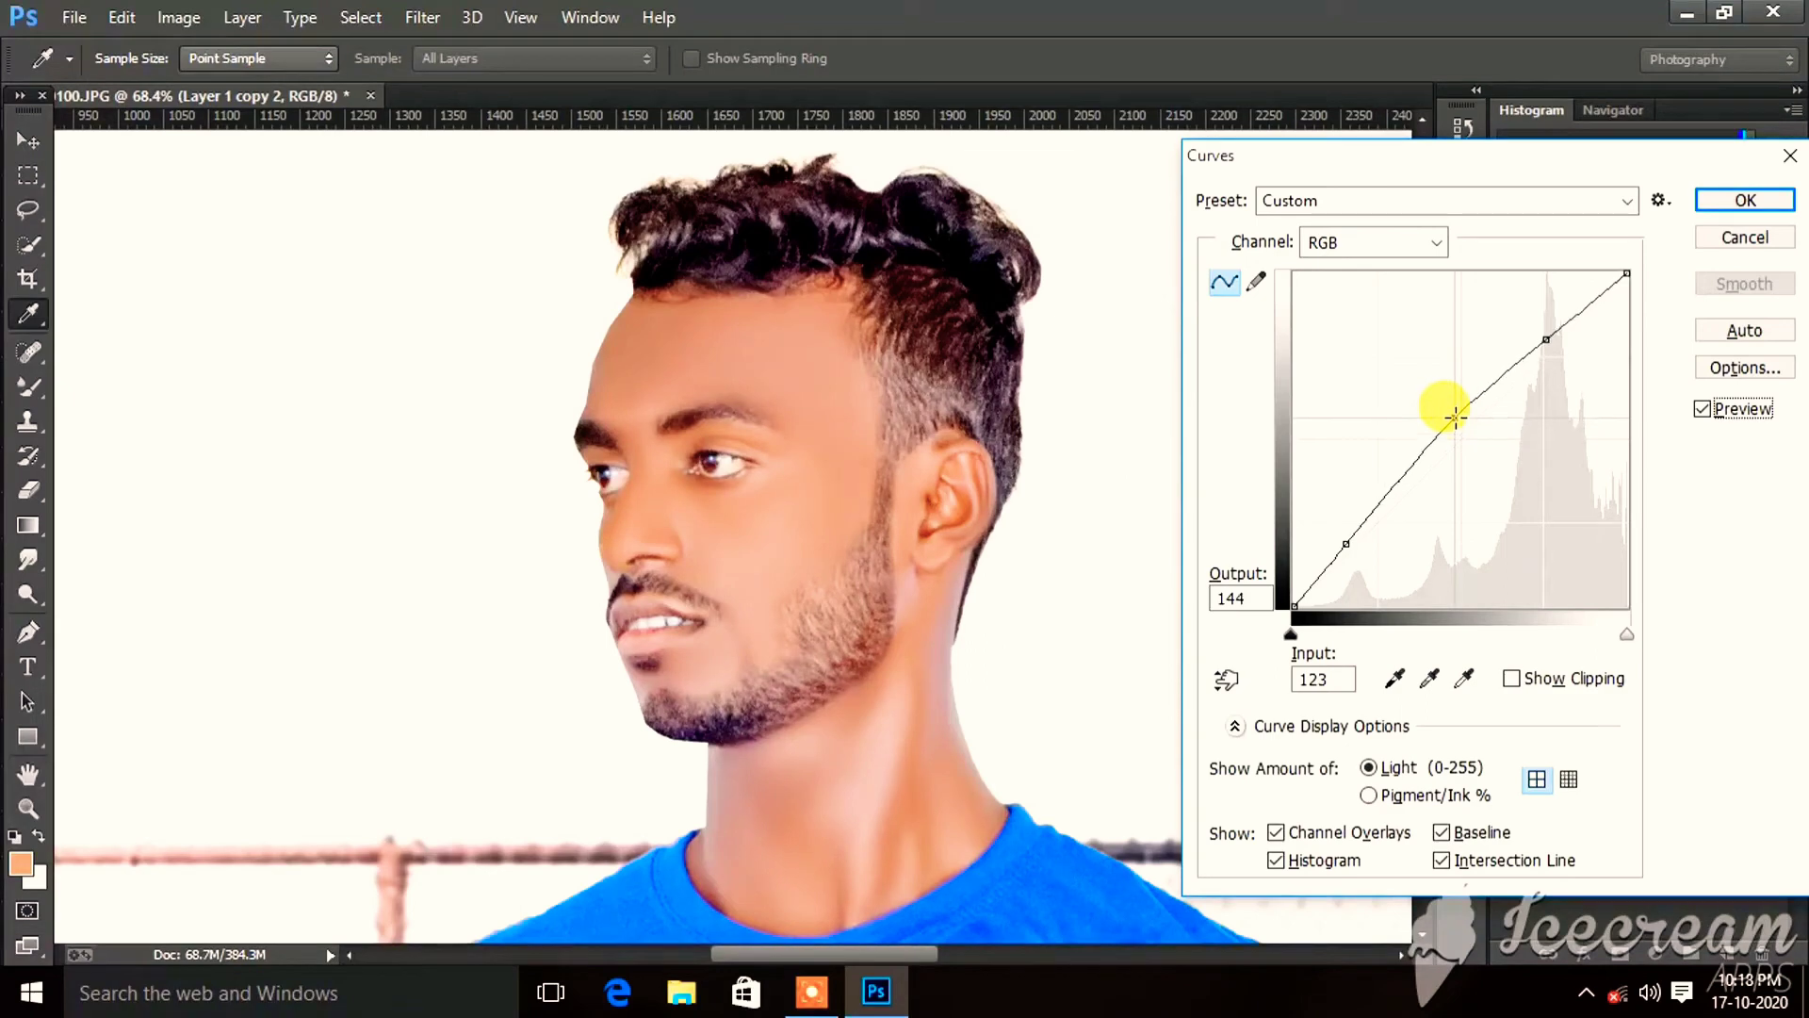
pyautogui.click(1454, 417)
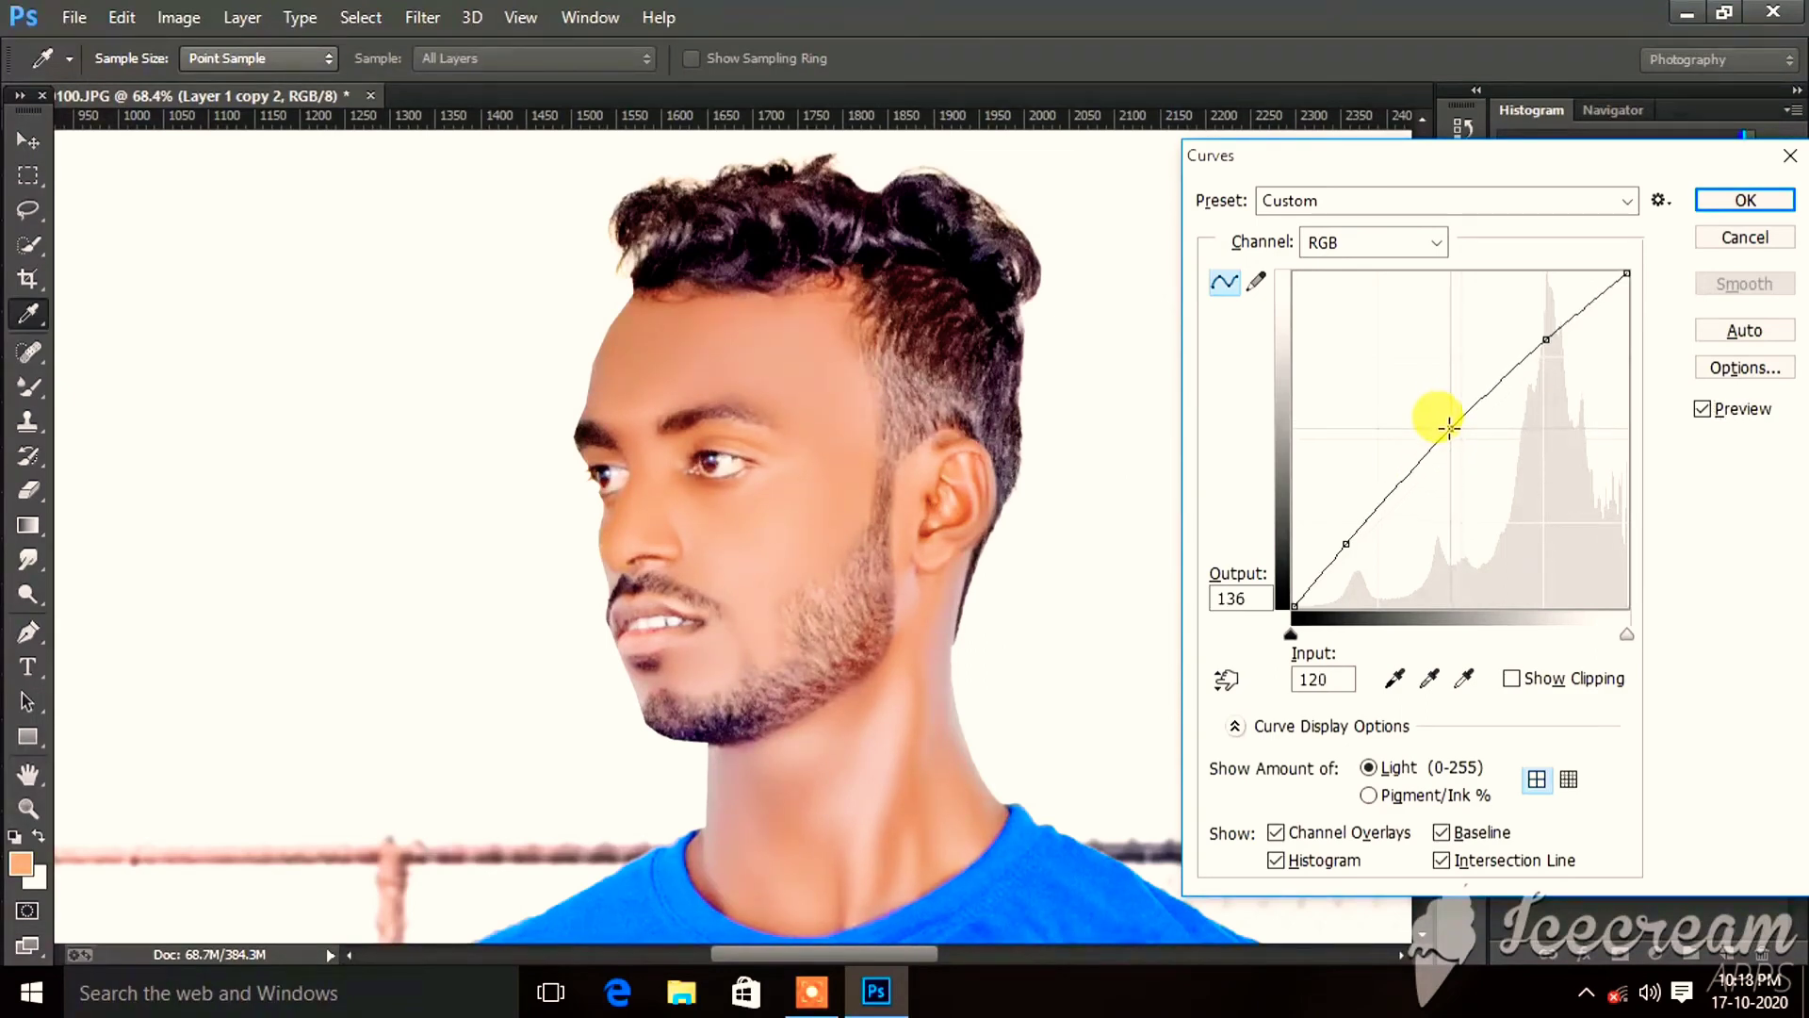
pyautogui.click(1347, 548)
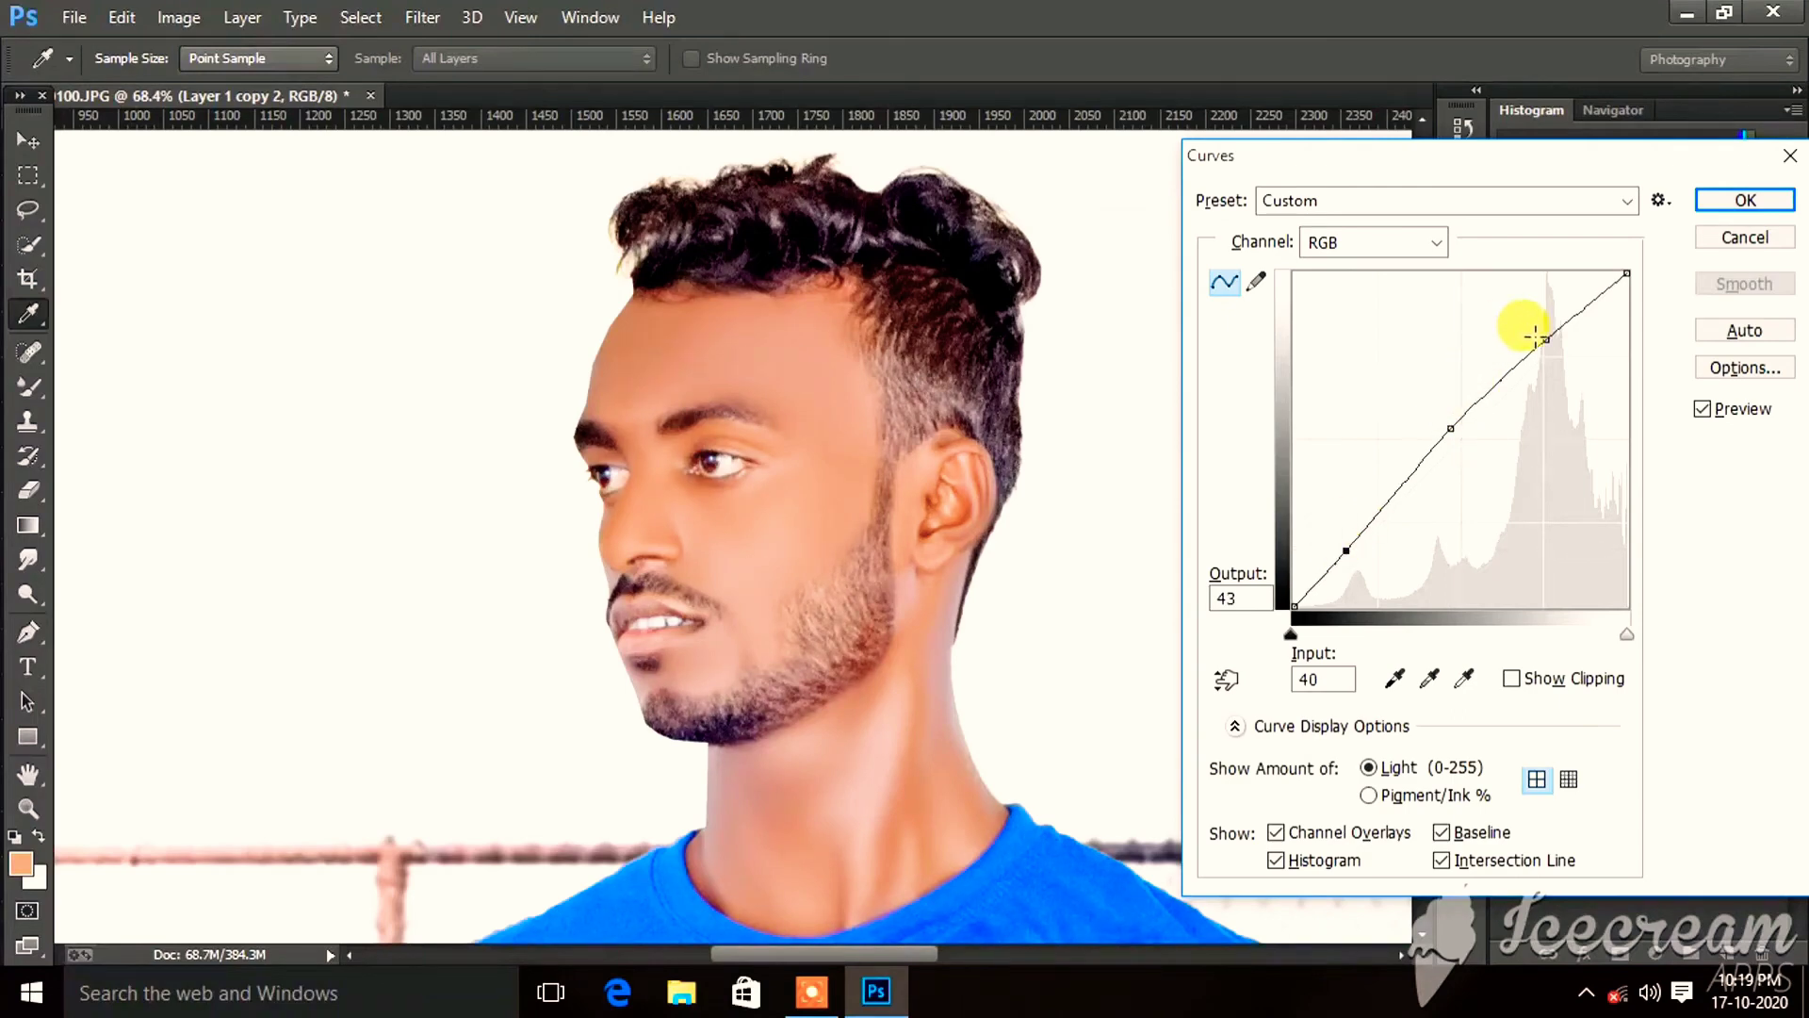
pyautogui.moveTo(1547, 335); pyautogui.dragTo(1550, 332)
pyautogui.click(1713, 410)
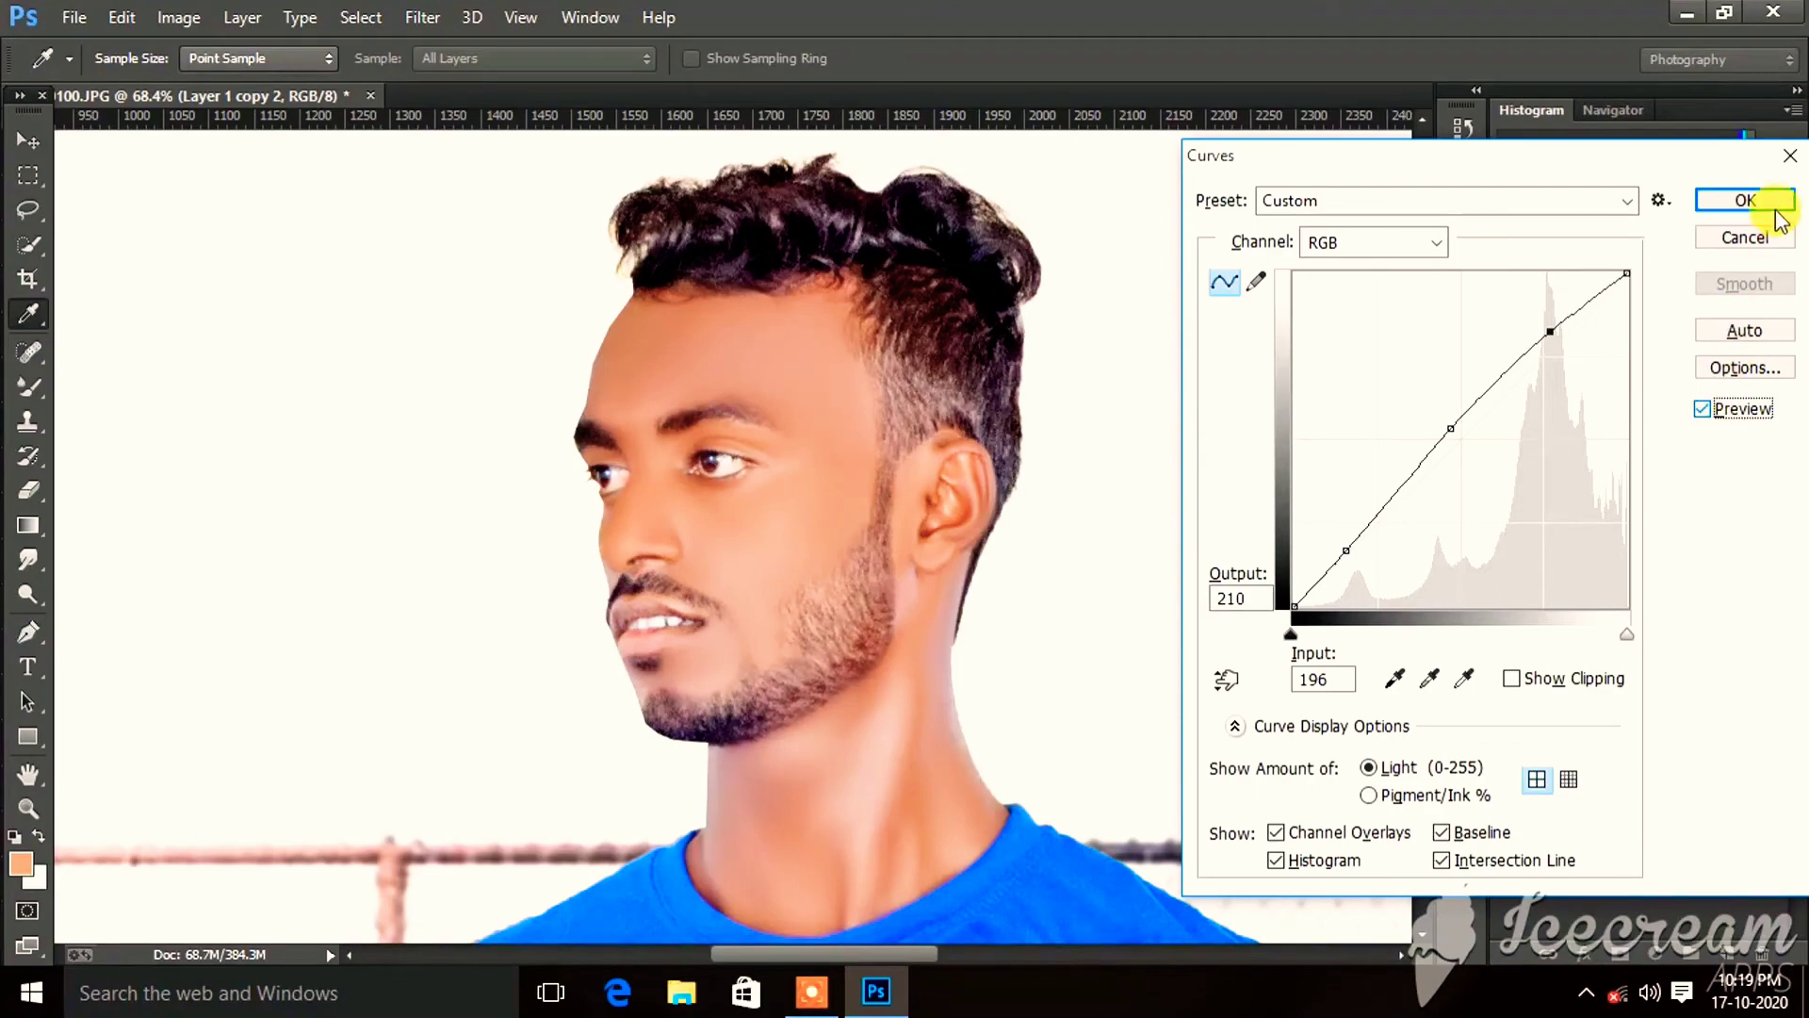
pyautogui.click(1777, 211)
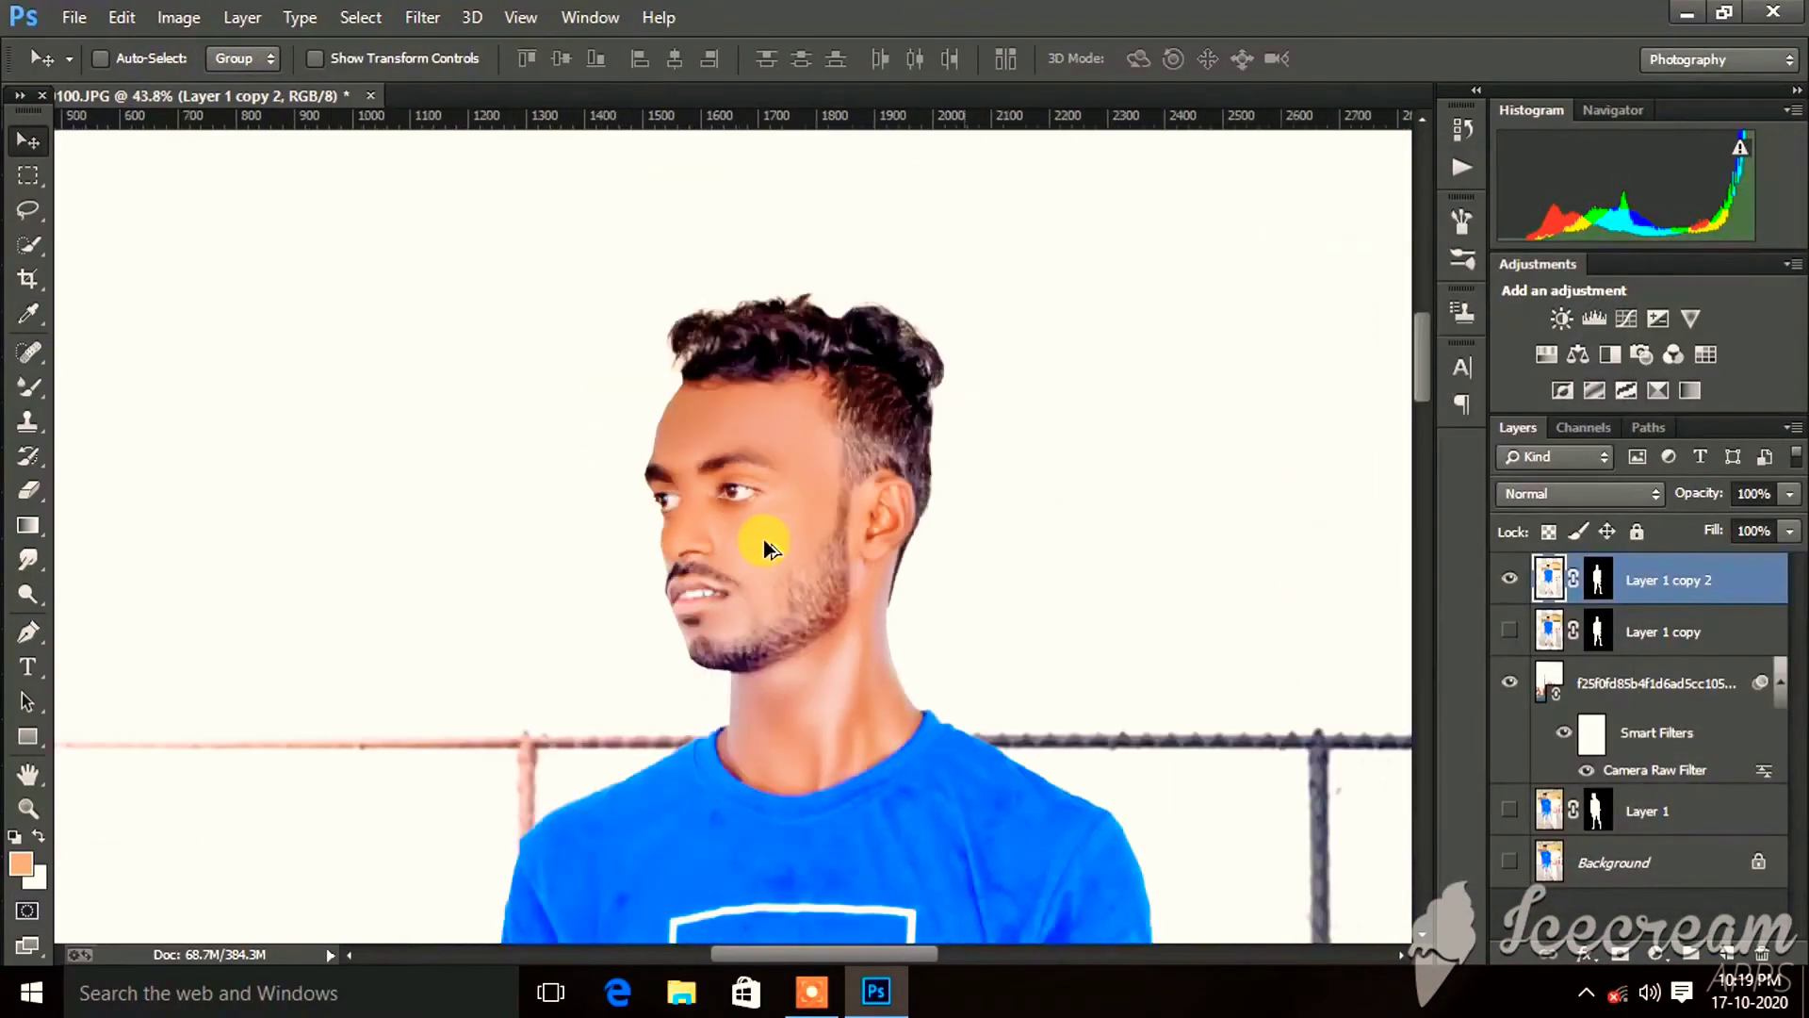
# Scroll around the composite to review the brightened man.
pyautogui.scroll(-3, 763, 539)
pyautogui.scroll(-2, 758, 527)
pyautogui.scroll(2, 669, 347)
pyautogui.scroll(2, 676, 351)
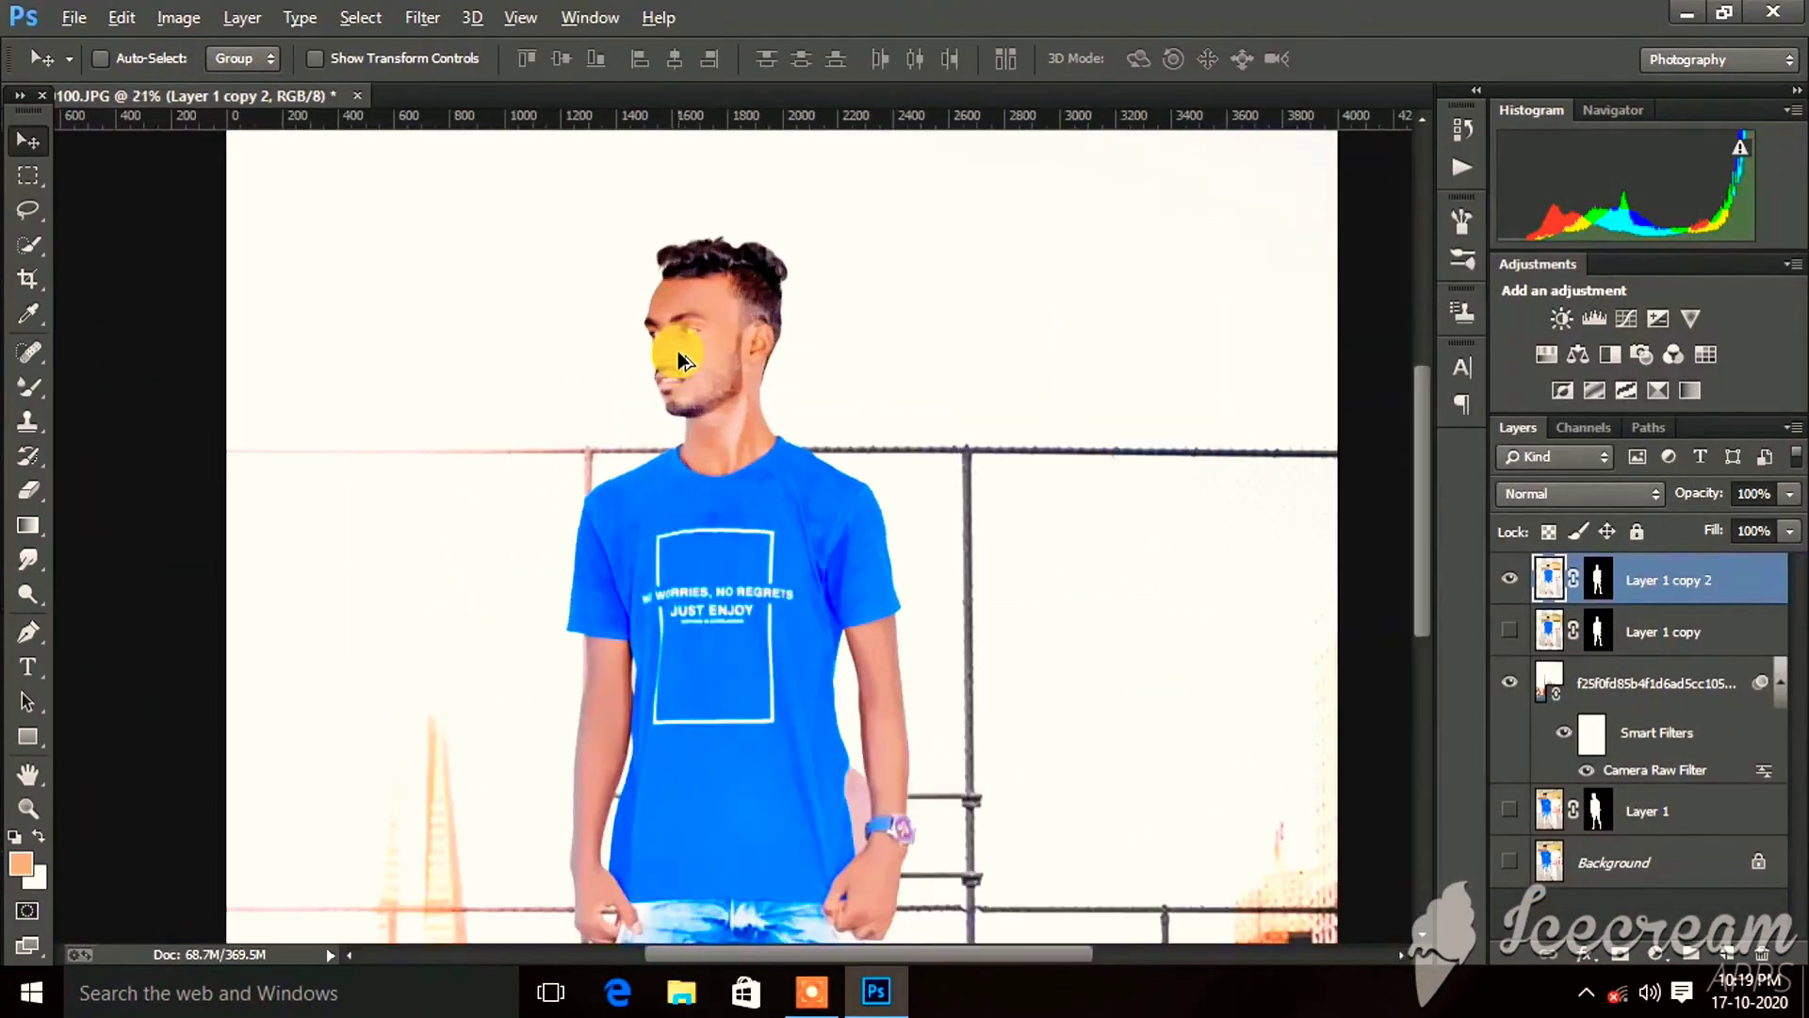
pyautogui.scroll(-1, 677, 350)
pyautogui.scroll(-1, 678, 349)
pyautogui.scroll(-1, 674, 456)
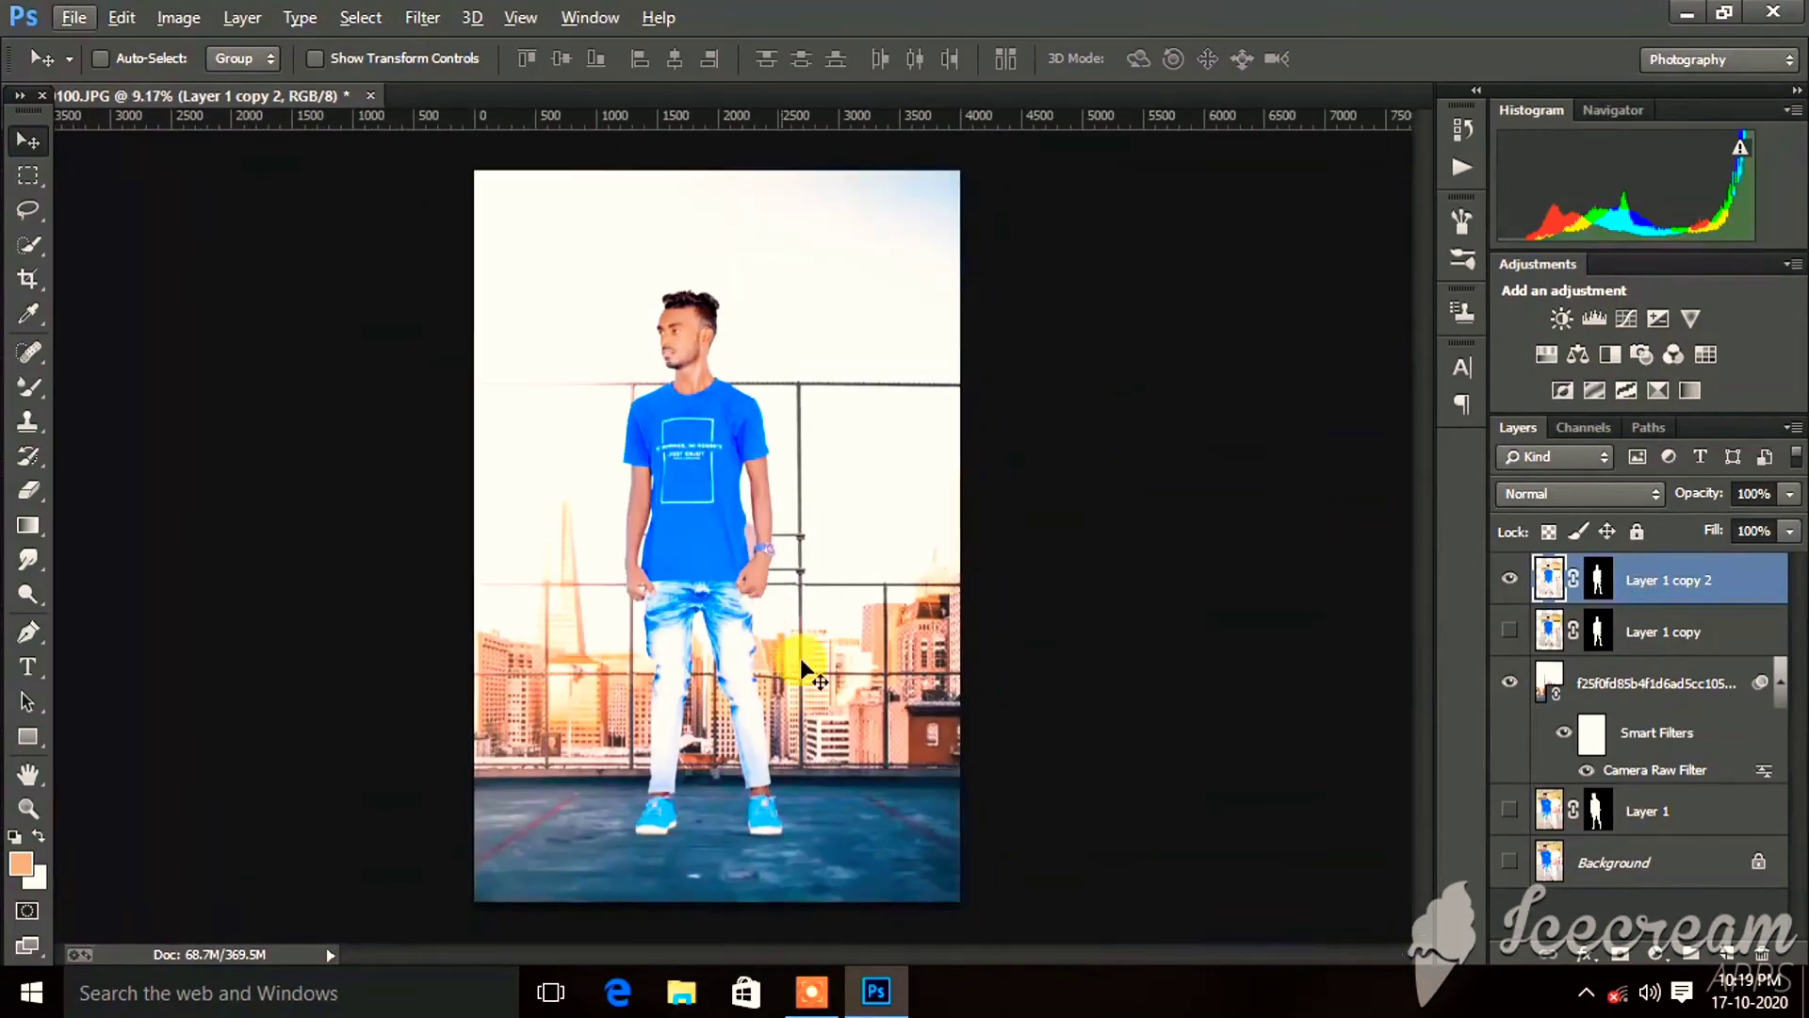
# Add a new empty layer above the man and choose the Brush Tool.
pyautogui.click(1727, 952)
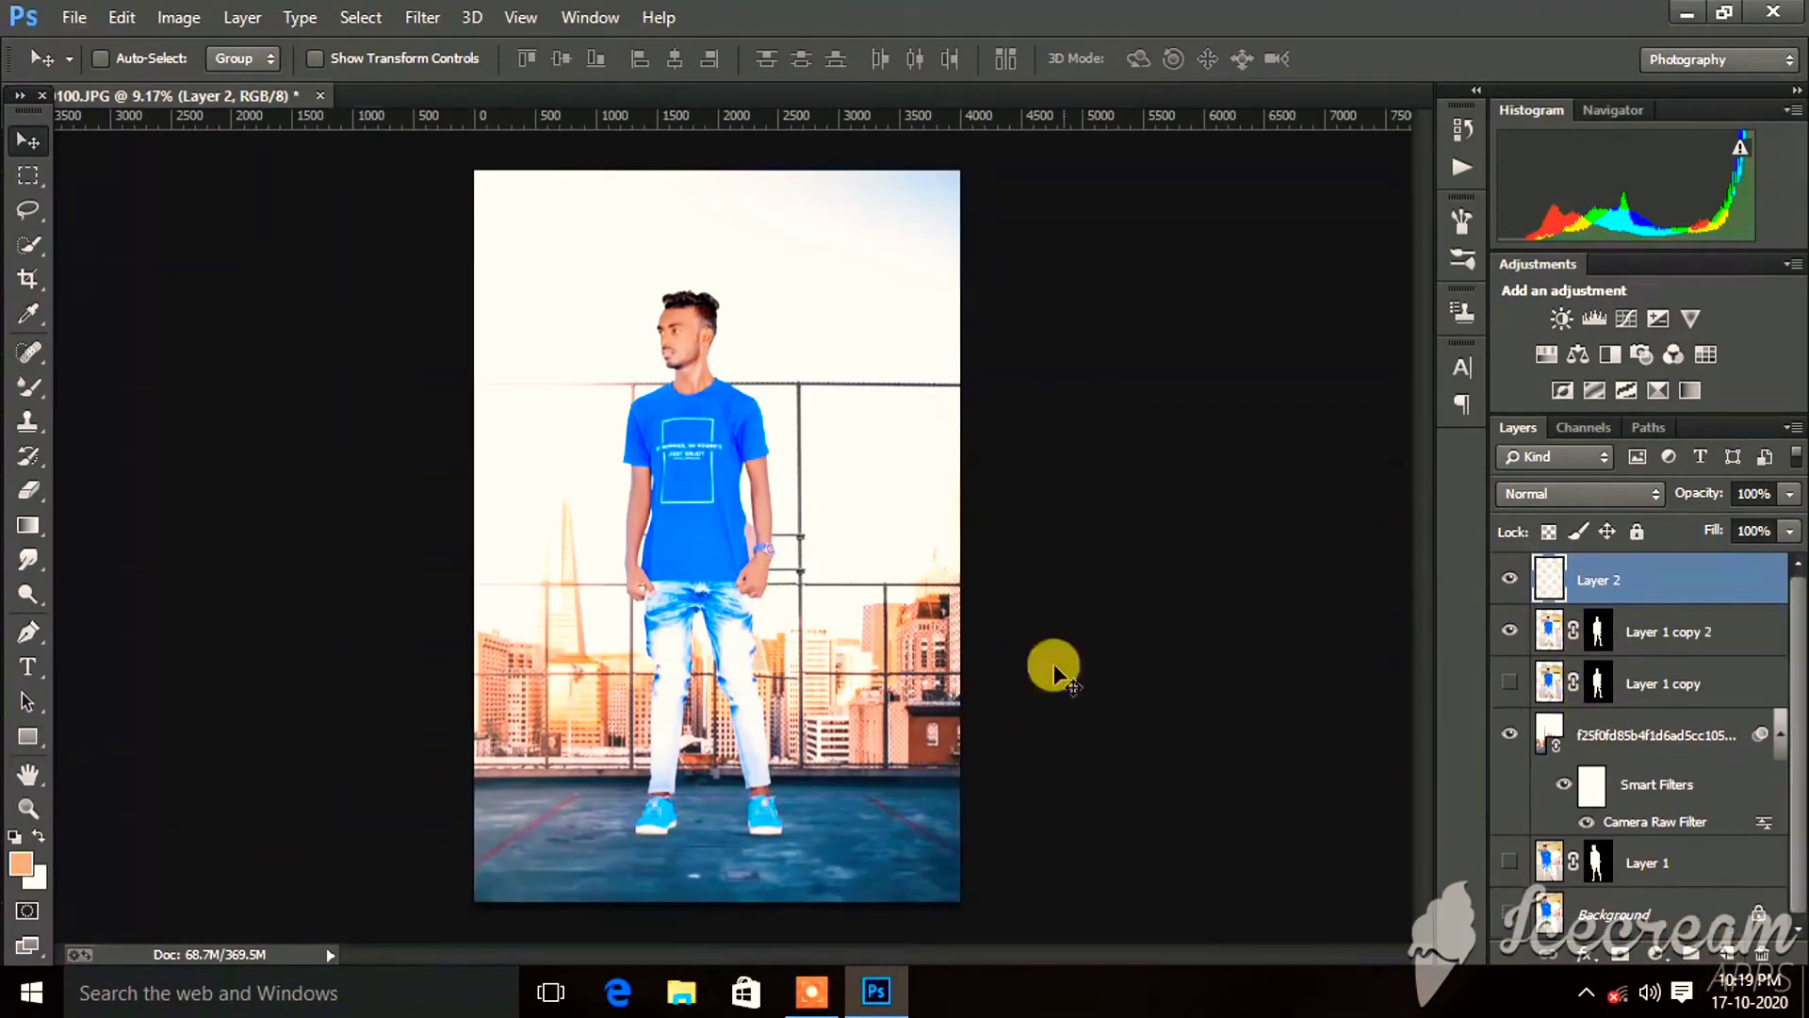
pyautogui.scroll(2, 687, 525)
pyautogui.scroll(1, 694, 517)
pyautogui.scroll(1, 606, 566)
pyautogui.scroll(1, 599, 571)
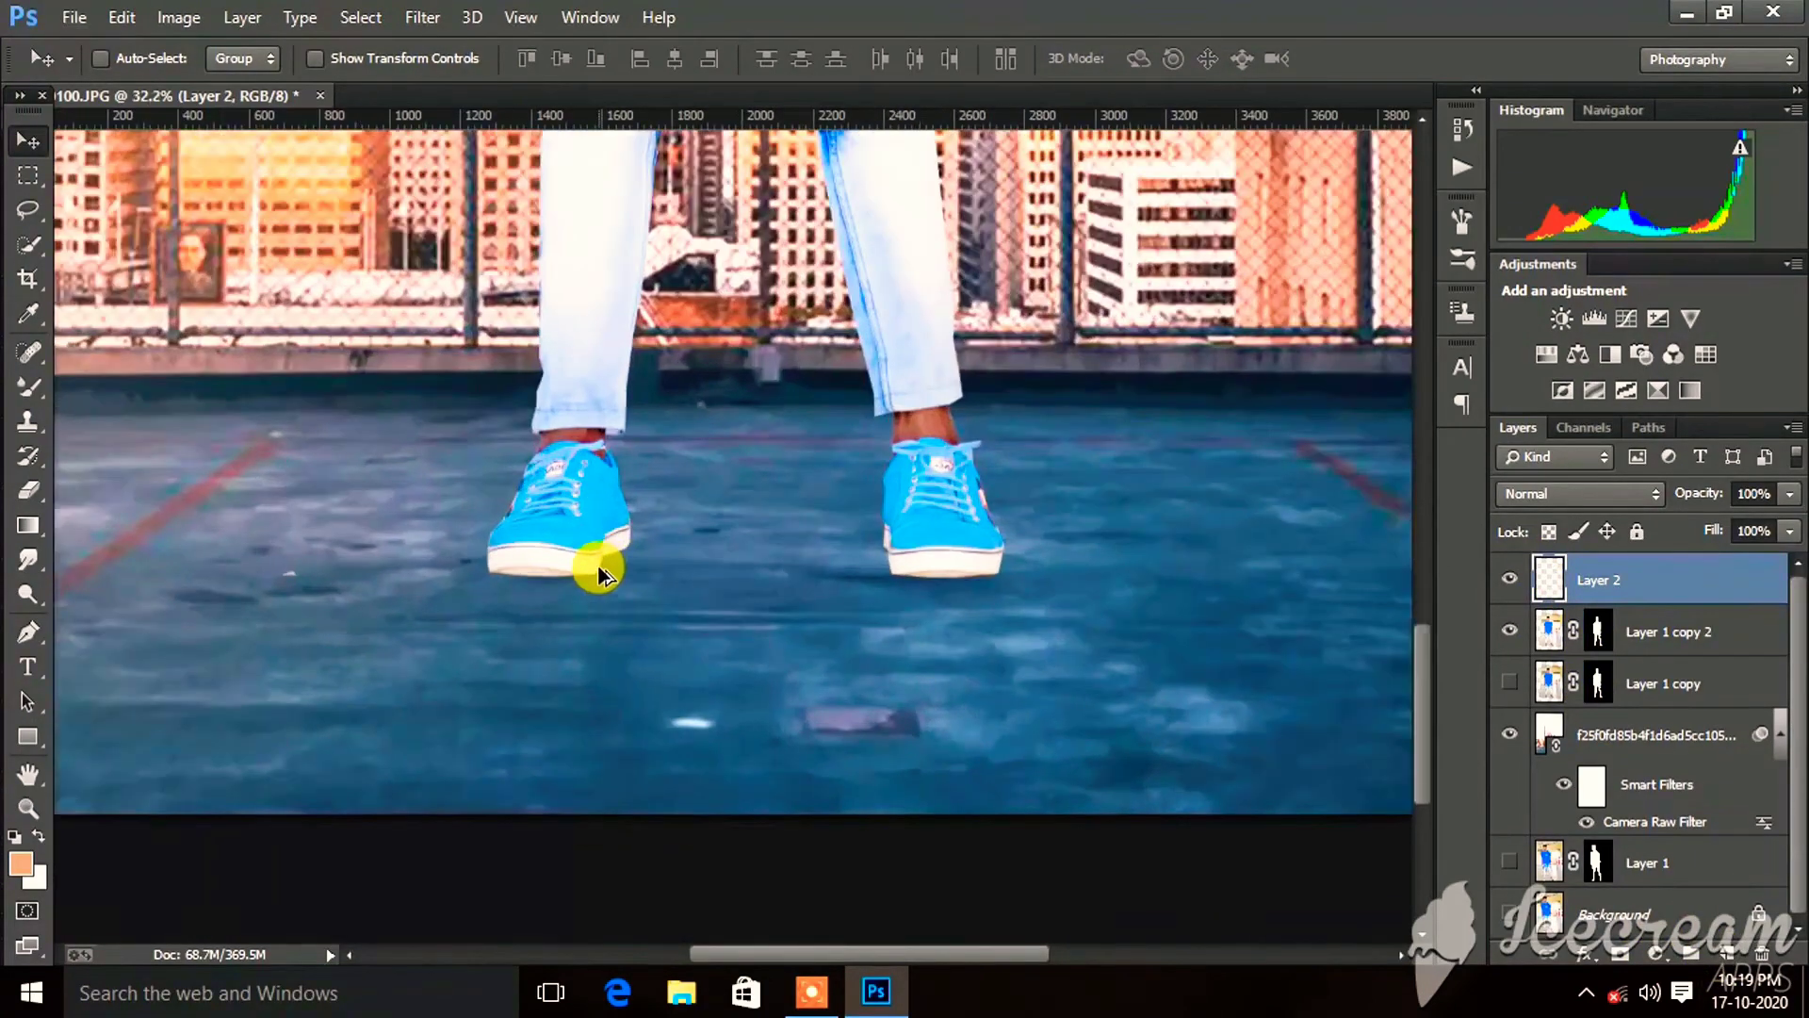
pyautogui.scroll(4, 599, 571)
pyautogui.click(42, 390)
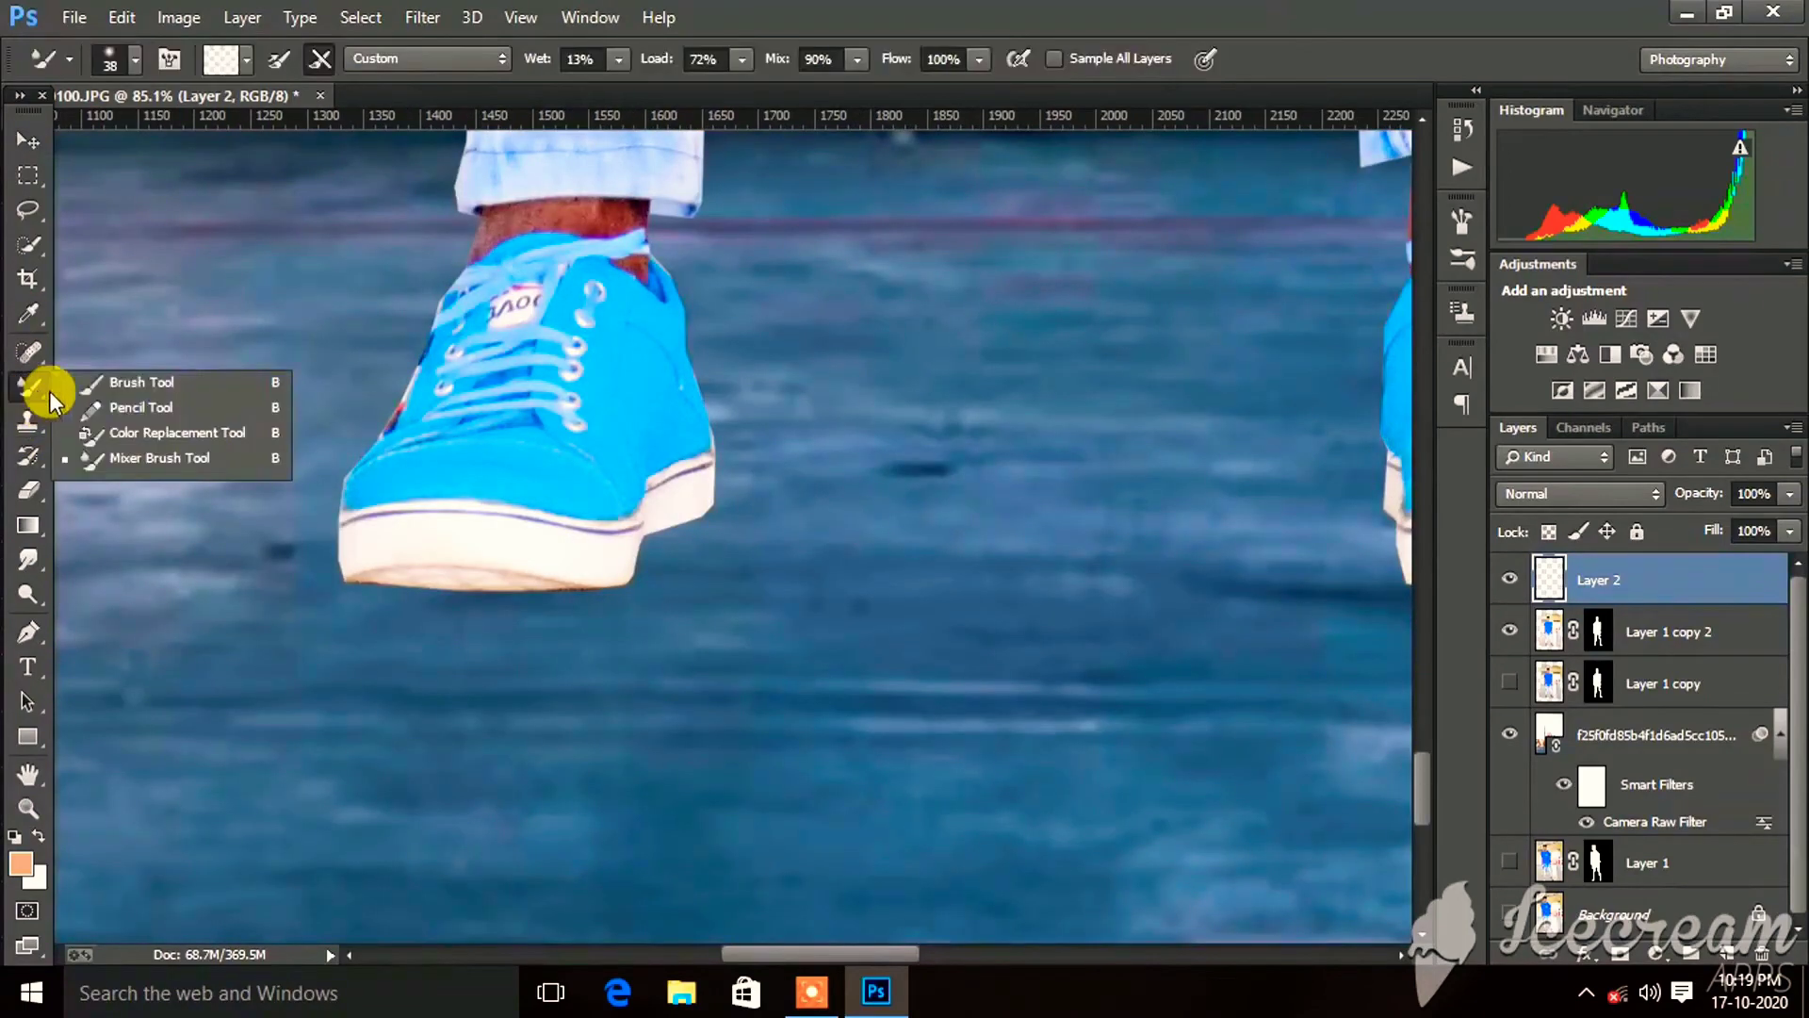
pyautogui.click(141, 384)
# Paint one soft black 149 px, 0% hardness dab on the floor beside the shoe.
pyautogui.click(19, 859)
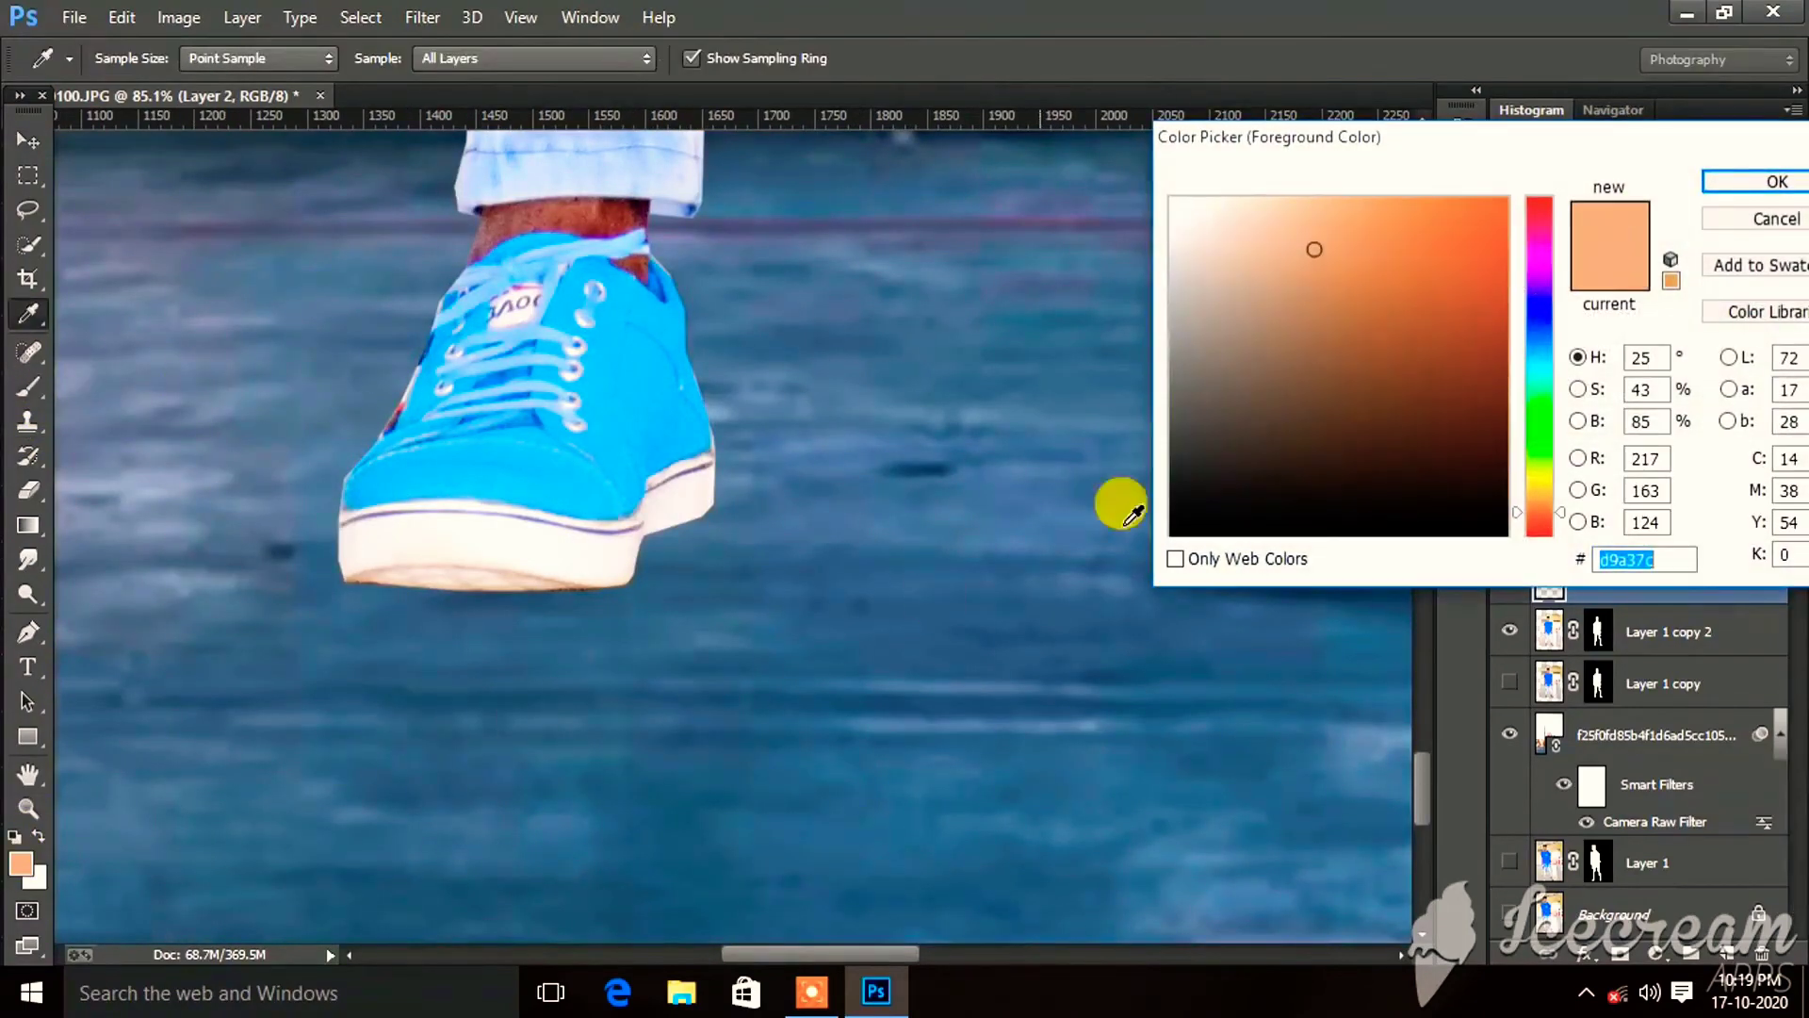
pyautogui.moveTo(1388, 434); pyautogui.dragTo(1611, 576)
pyautogui.press('Return')
pyautogui.rightClick(671, 544)
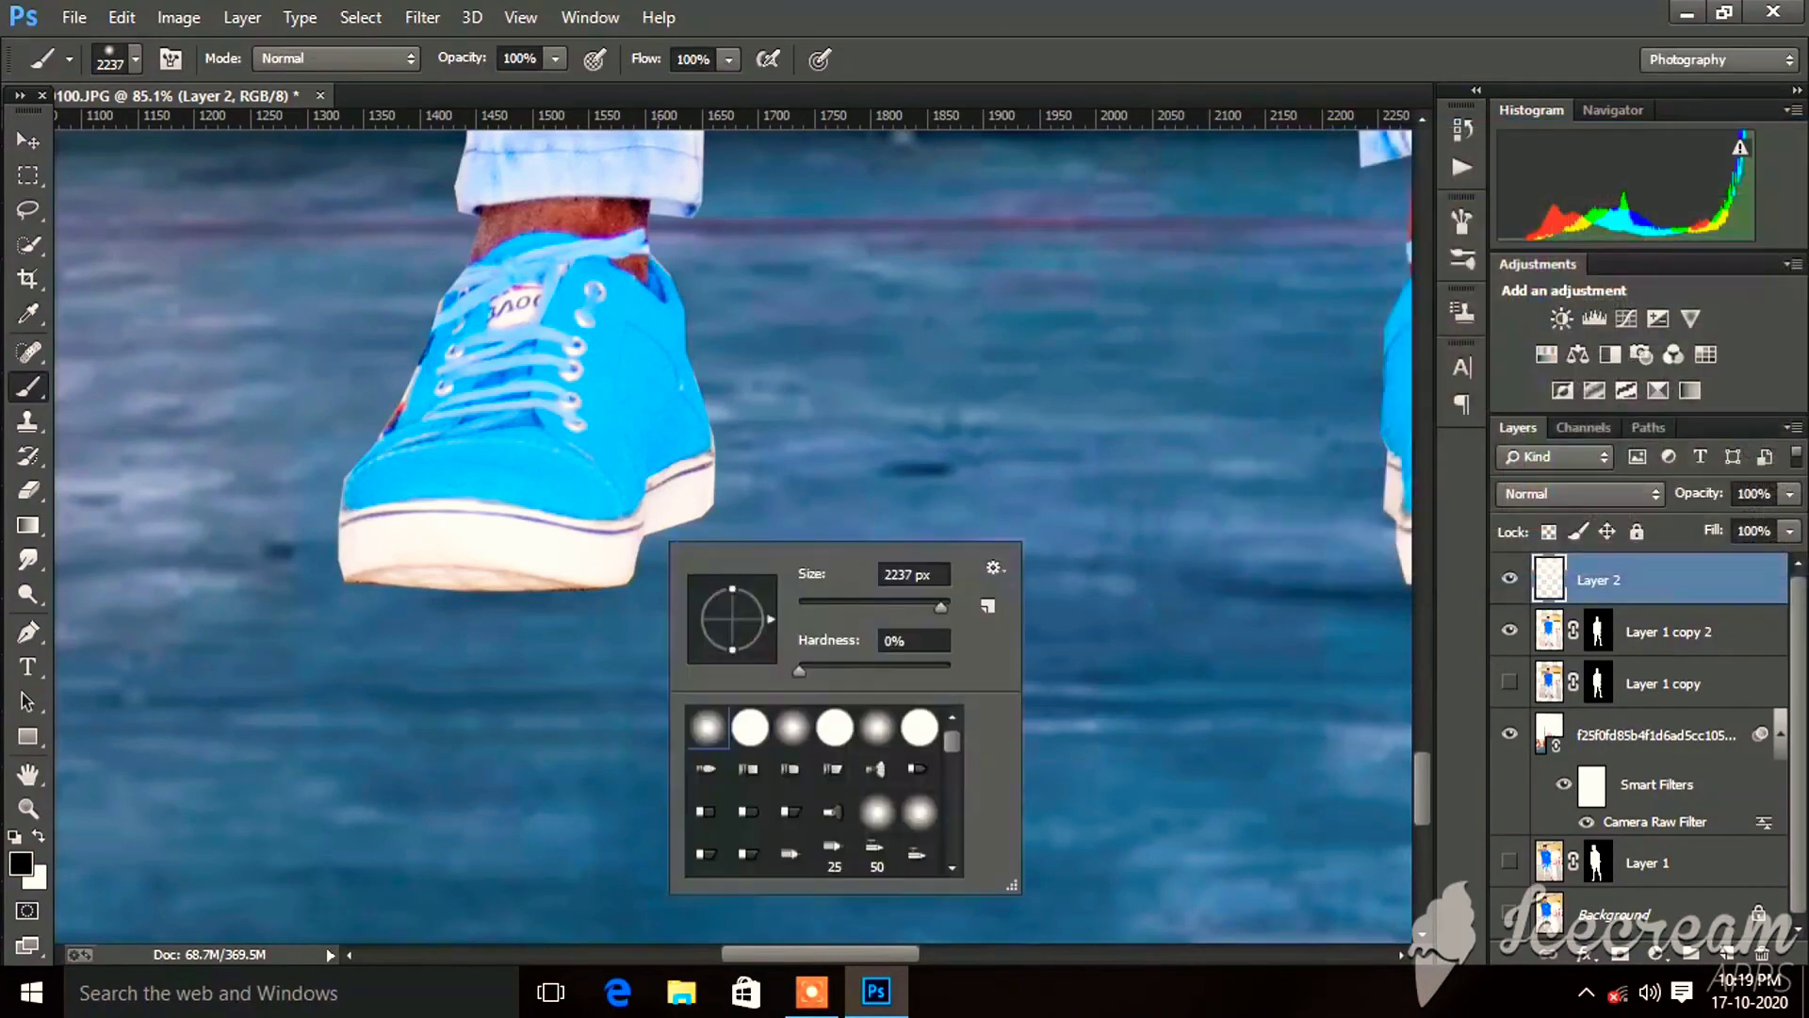
pyautogui.moveTo(927, 612); pyautogui.dragTo(893, 610)
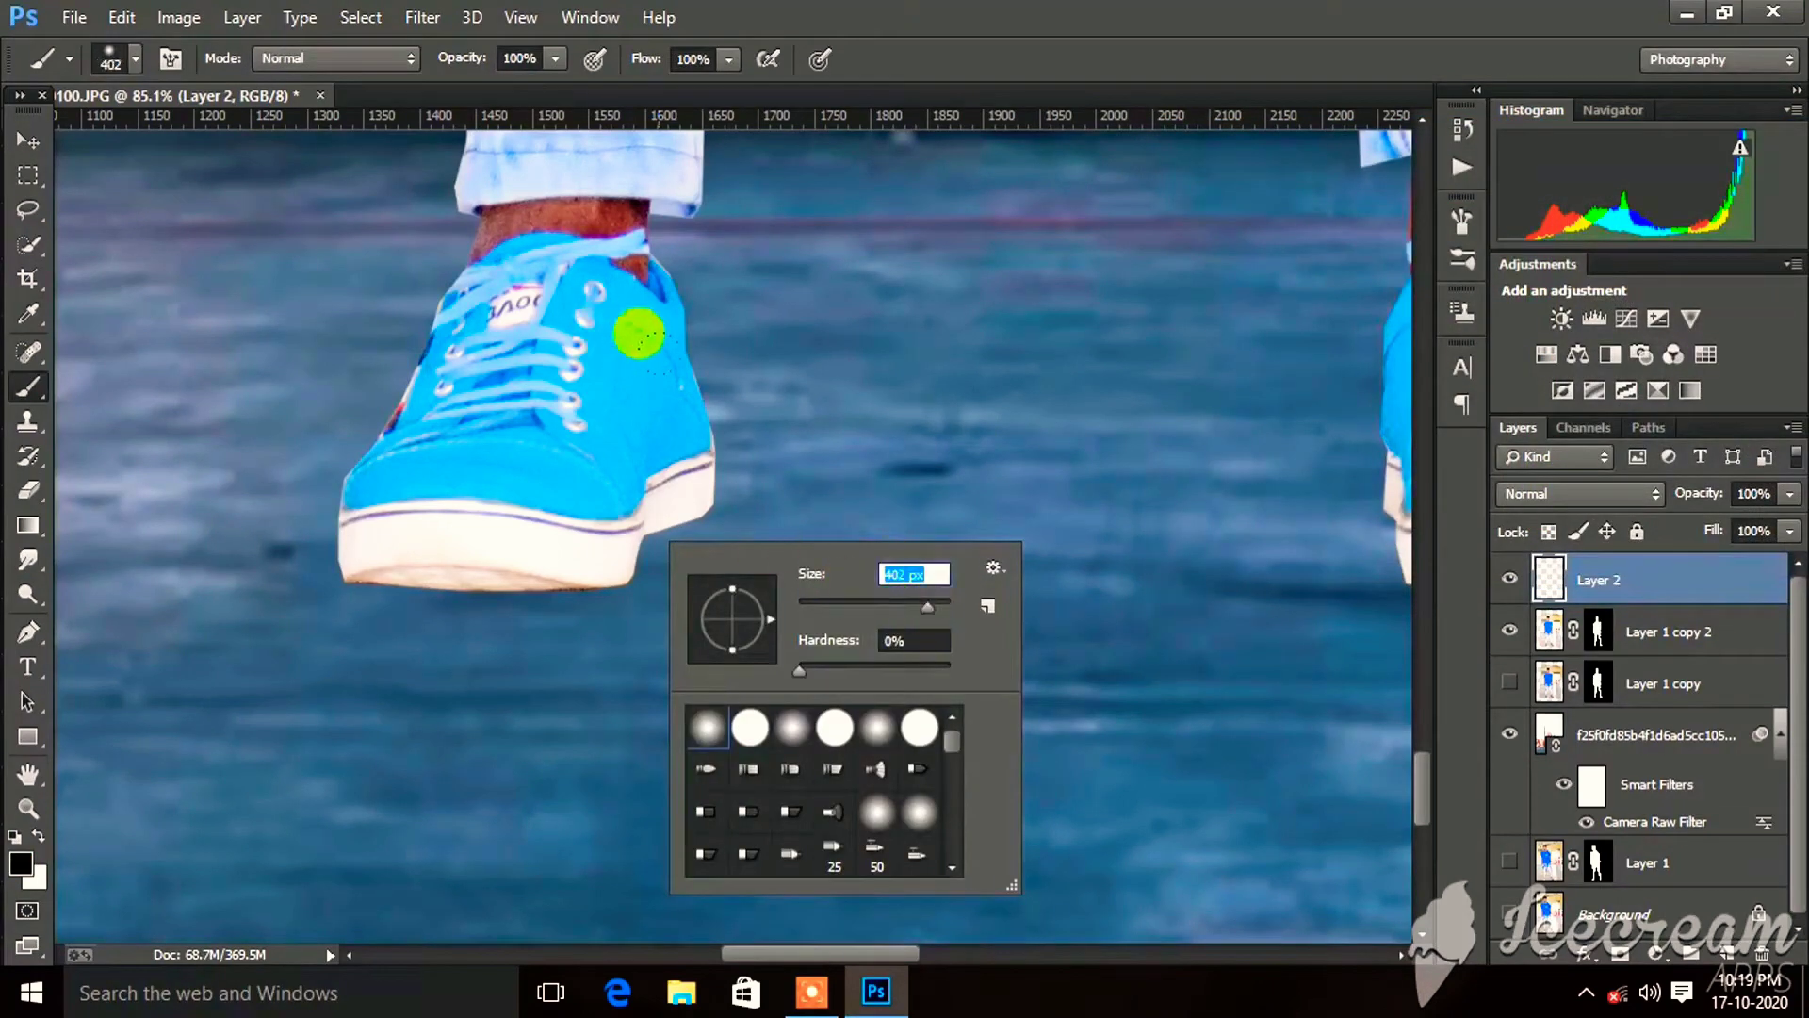
pyautogui.click(961, 433)
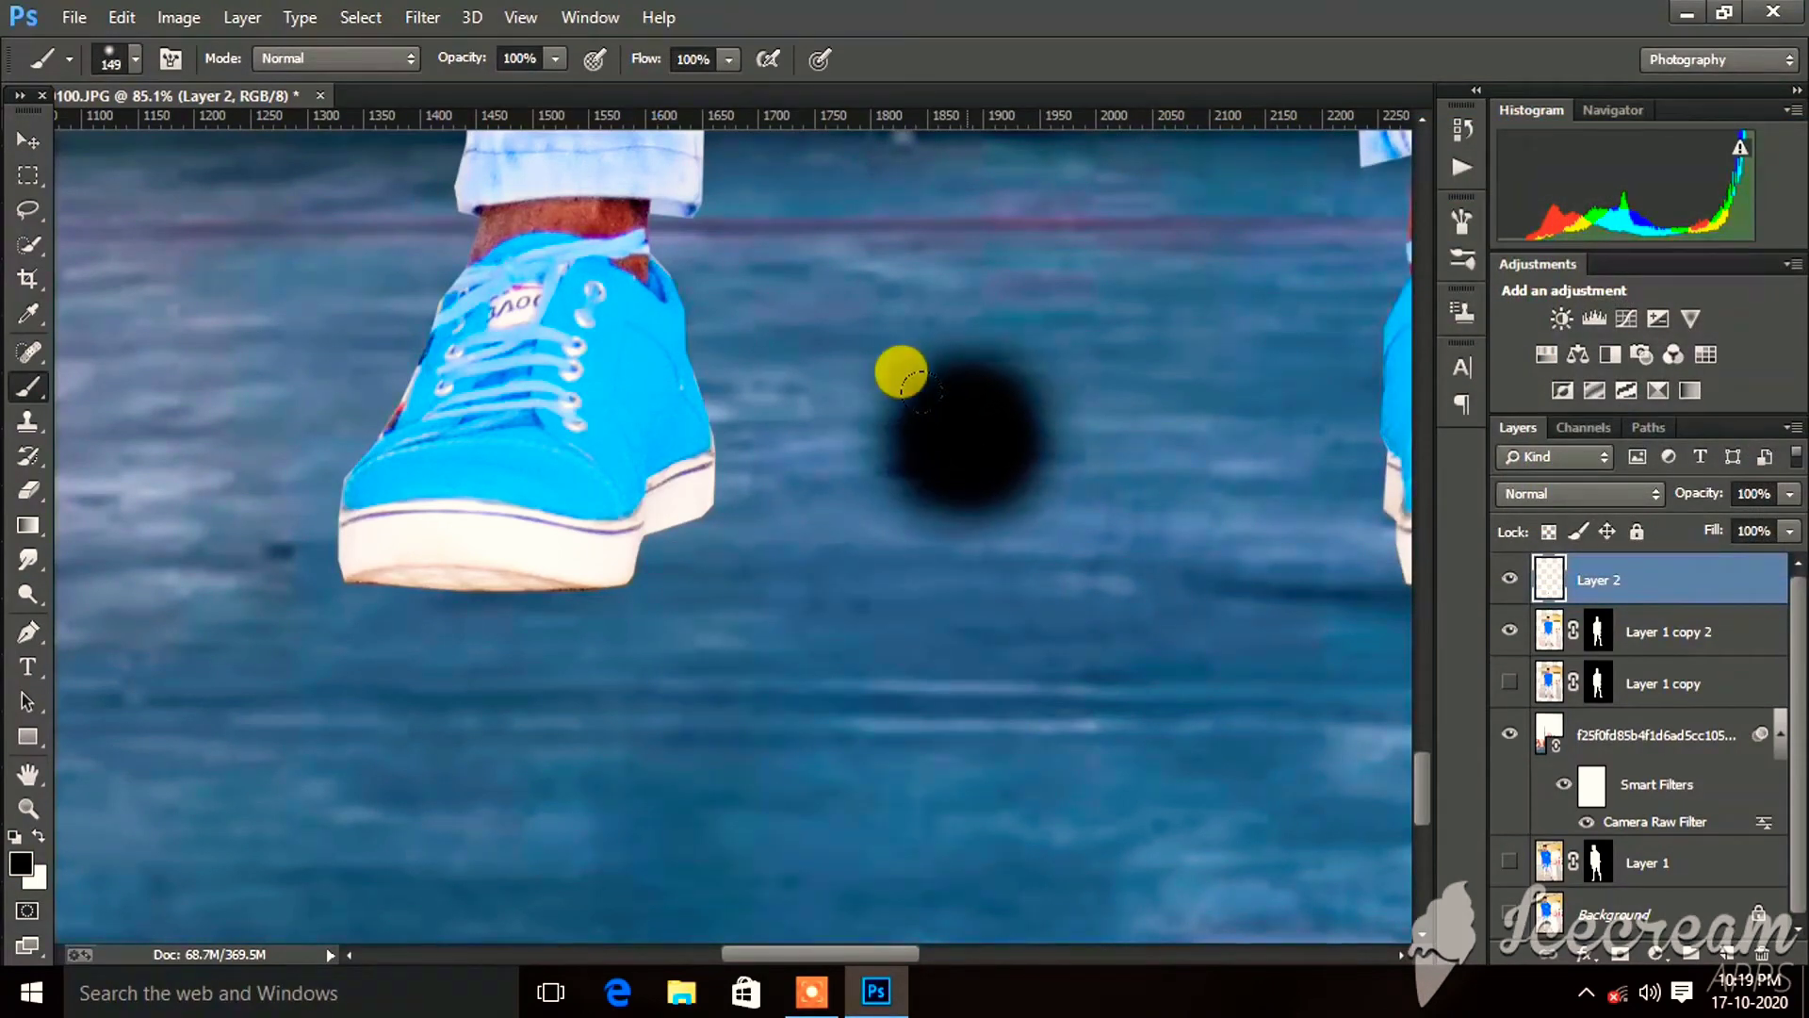
pyautogui.click(28, 139)
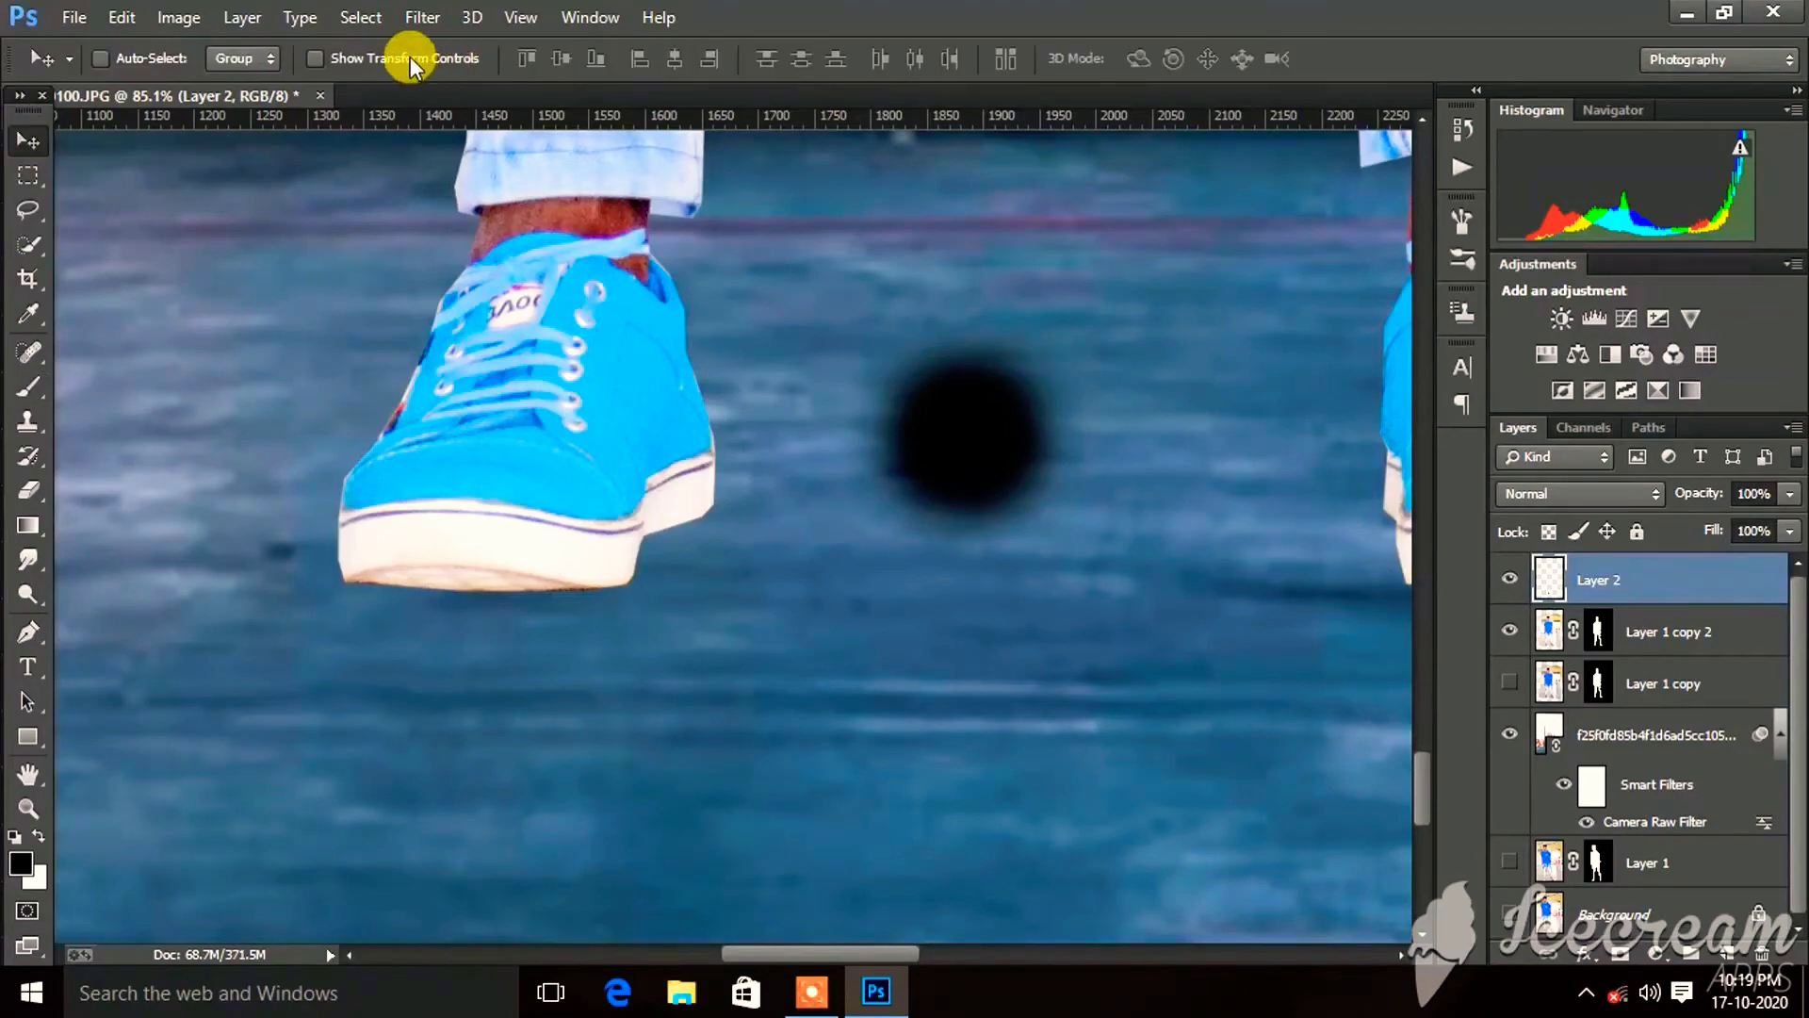
# Move the black dab under the shoe and squash it into a thin flat shadow.
pyautogui.moveTo(878, 415); pyautogui.dragTo(528, 737)
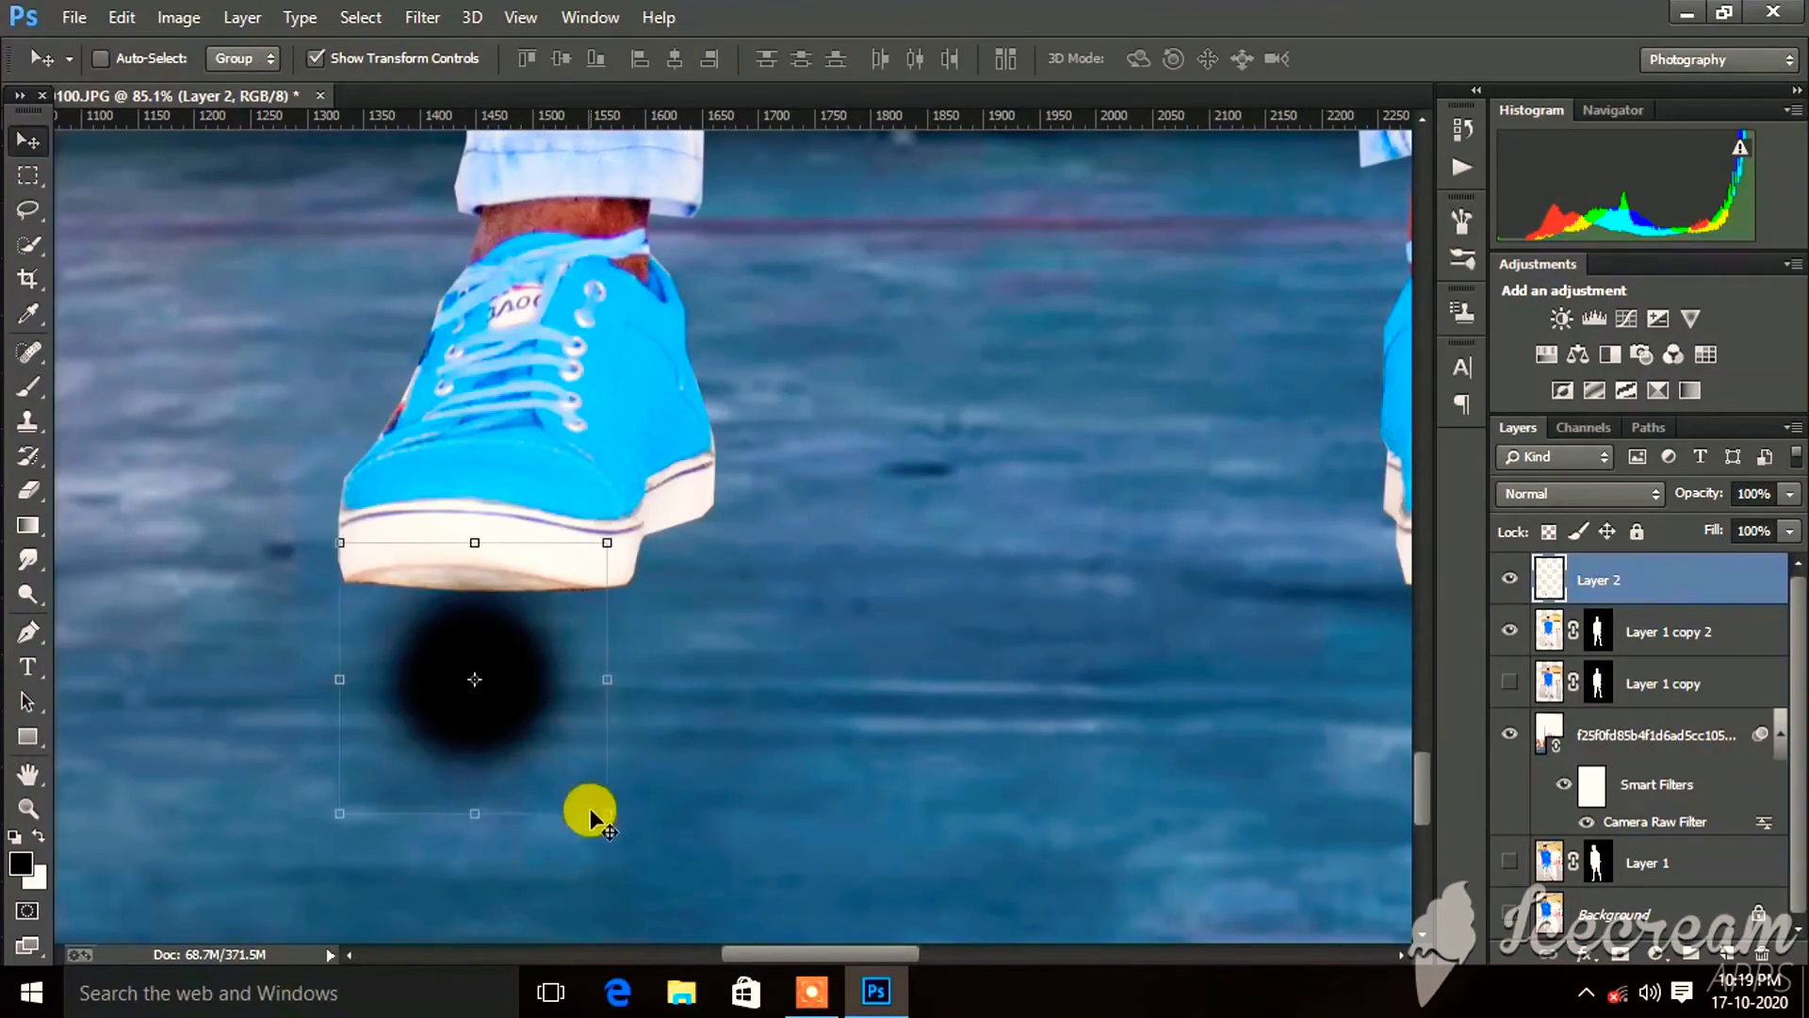
pyautogui.moveTo(603, 816); pyautogui.dragTo(949, 556)
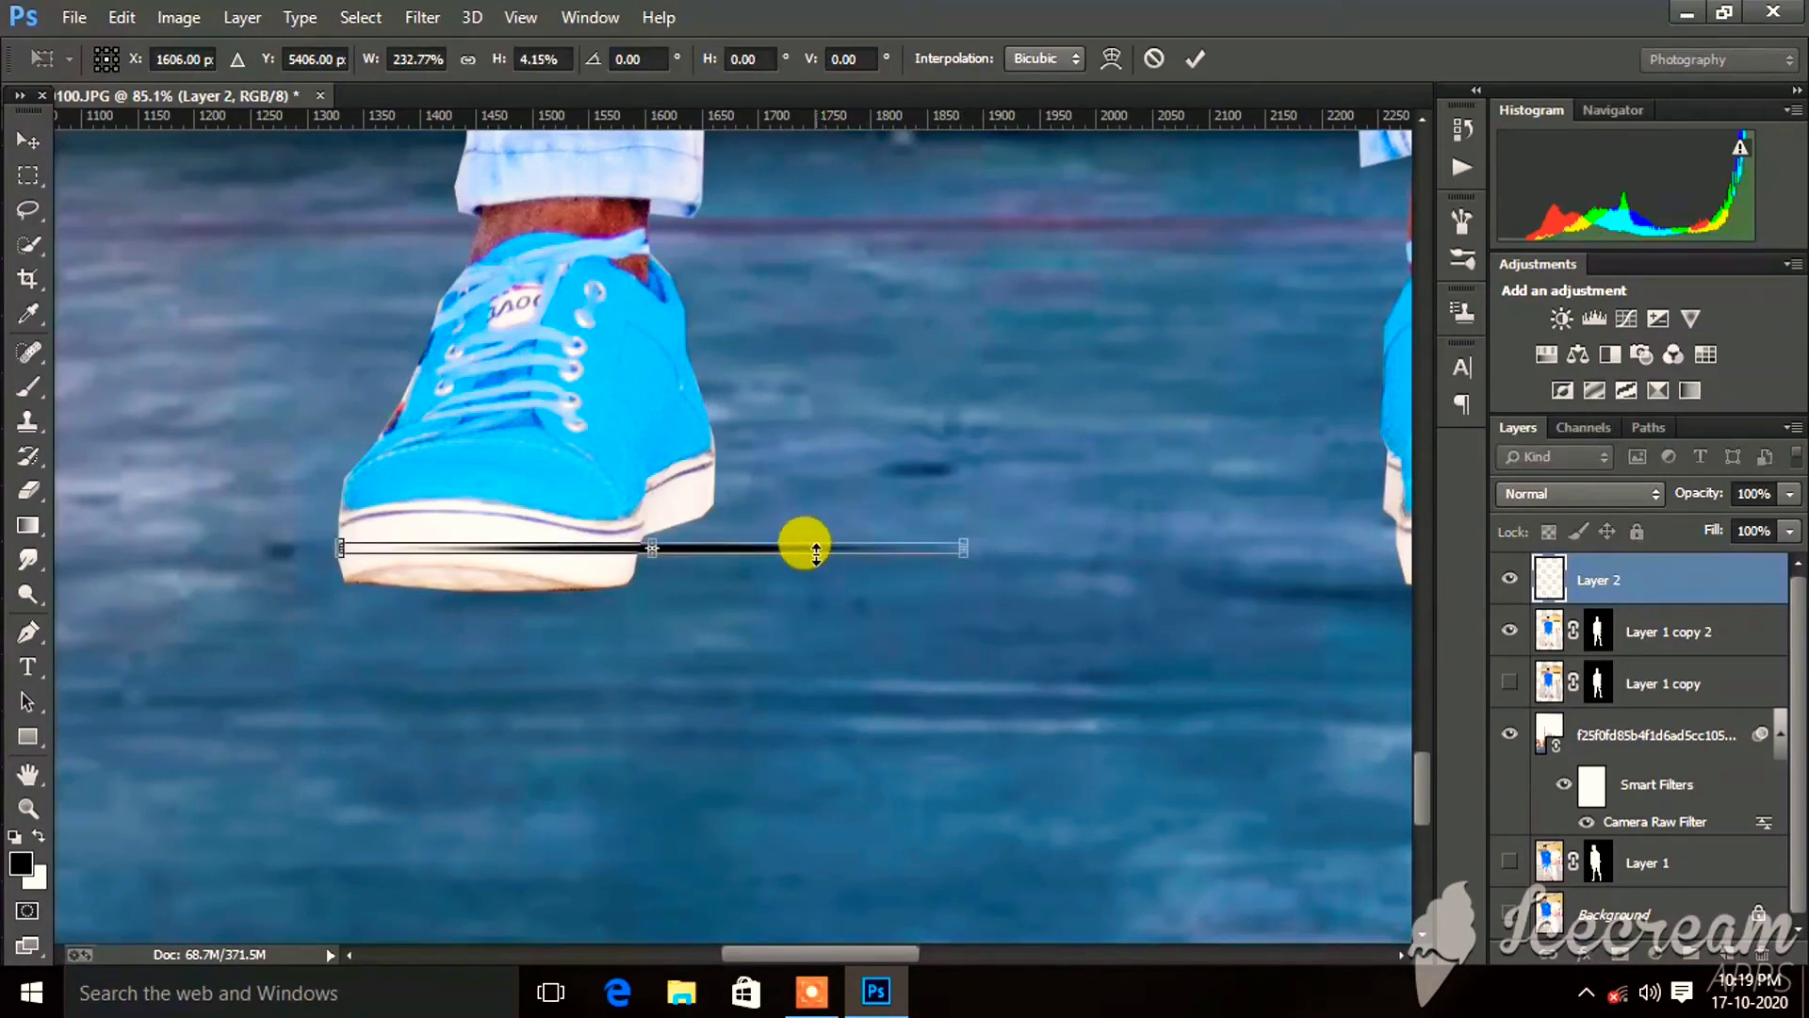
pyautogui.moveTo(772, 556); pyautogui.dragTo(661, 585)
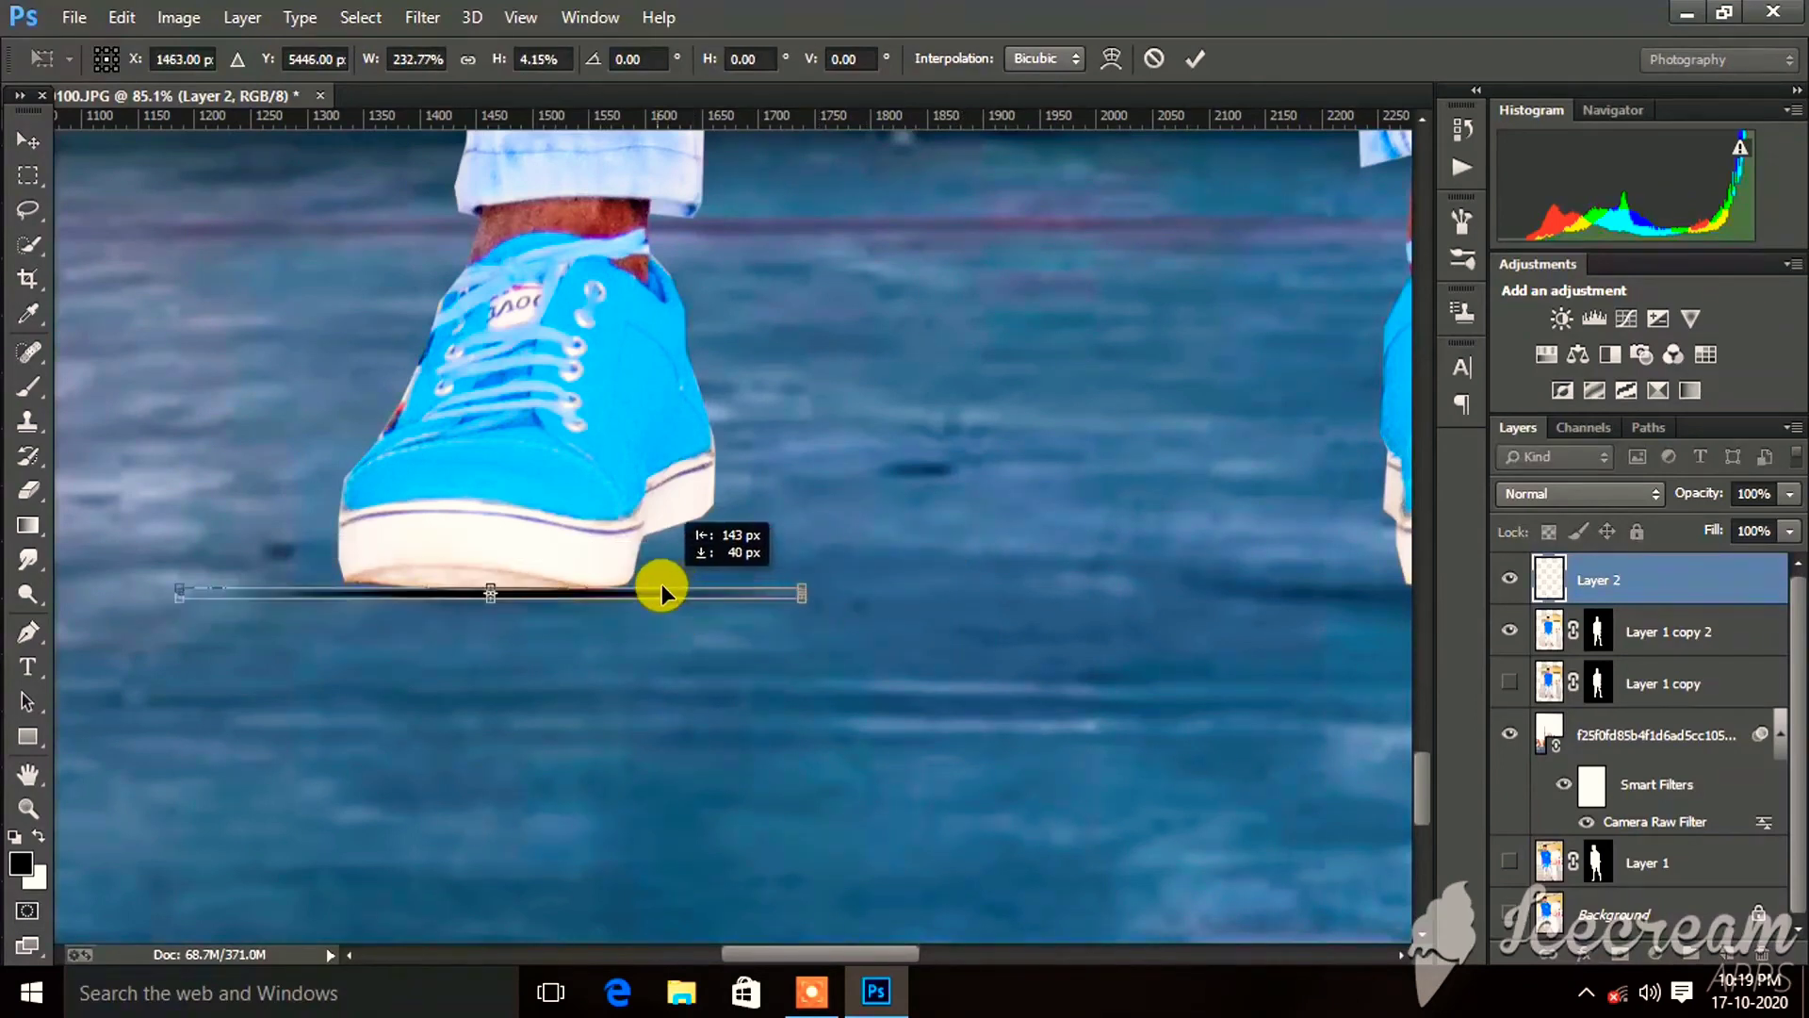
pyautogui.click(1192, 56)
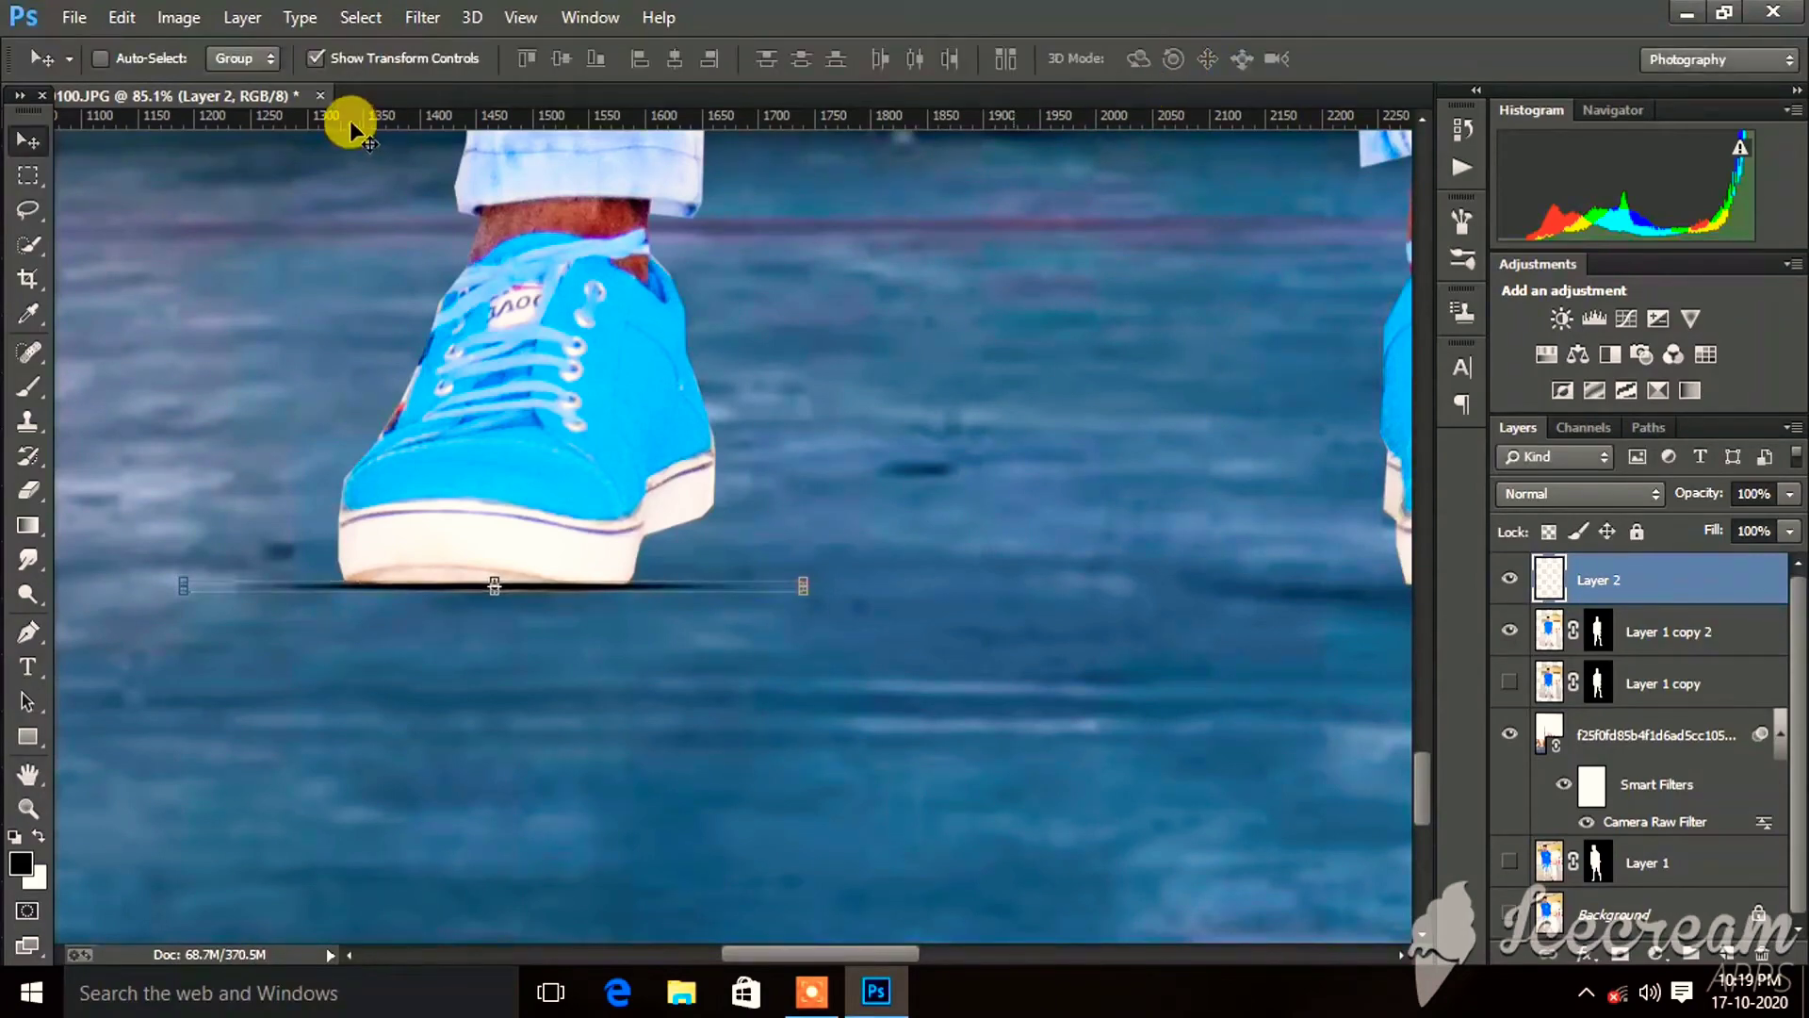
pyautogui.click(326, 59)
# Nudge the contact shadow and rotate it about 0.95° to match the sole.
pyautogui.scroll(-2, 598, 416)
pyautogui.scroll(5, 482, 590)
pyautogui.hscroll(-3, 482, 590)
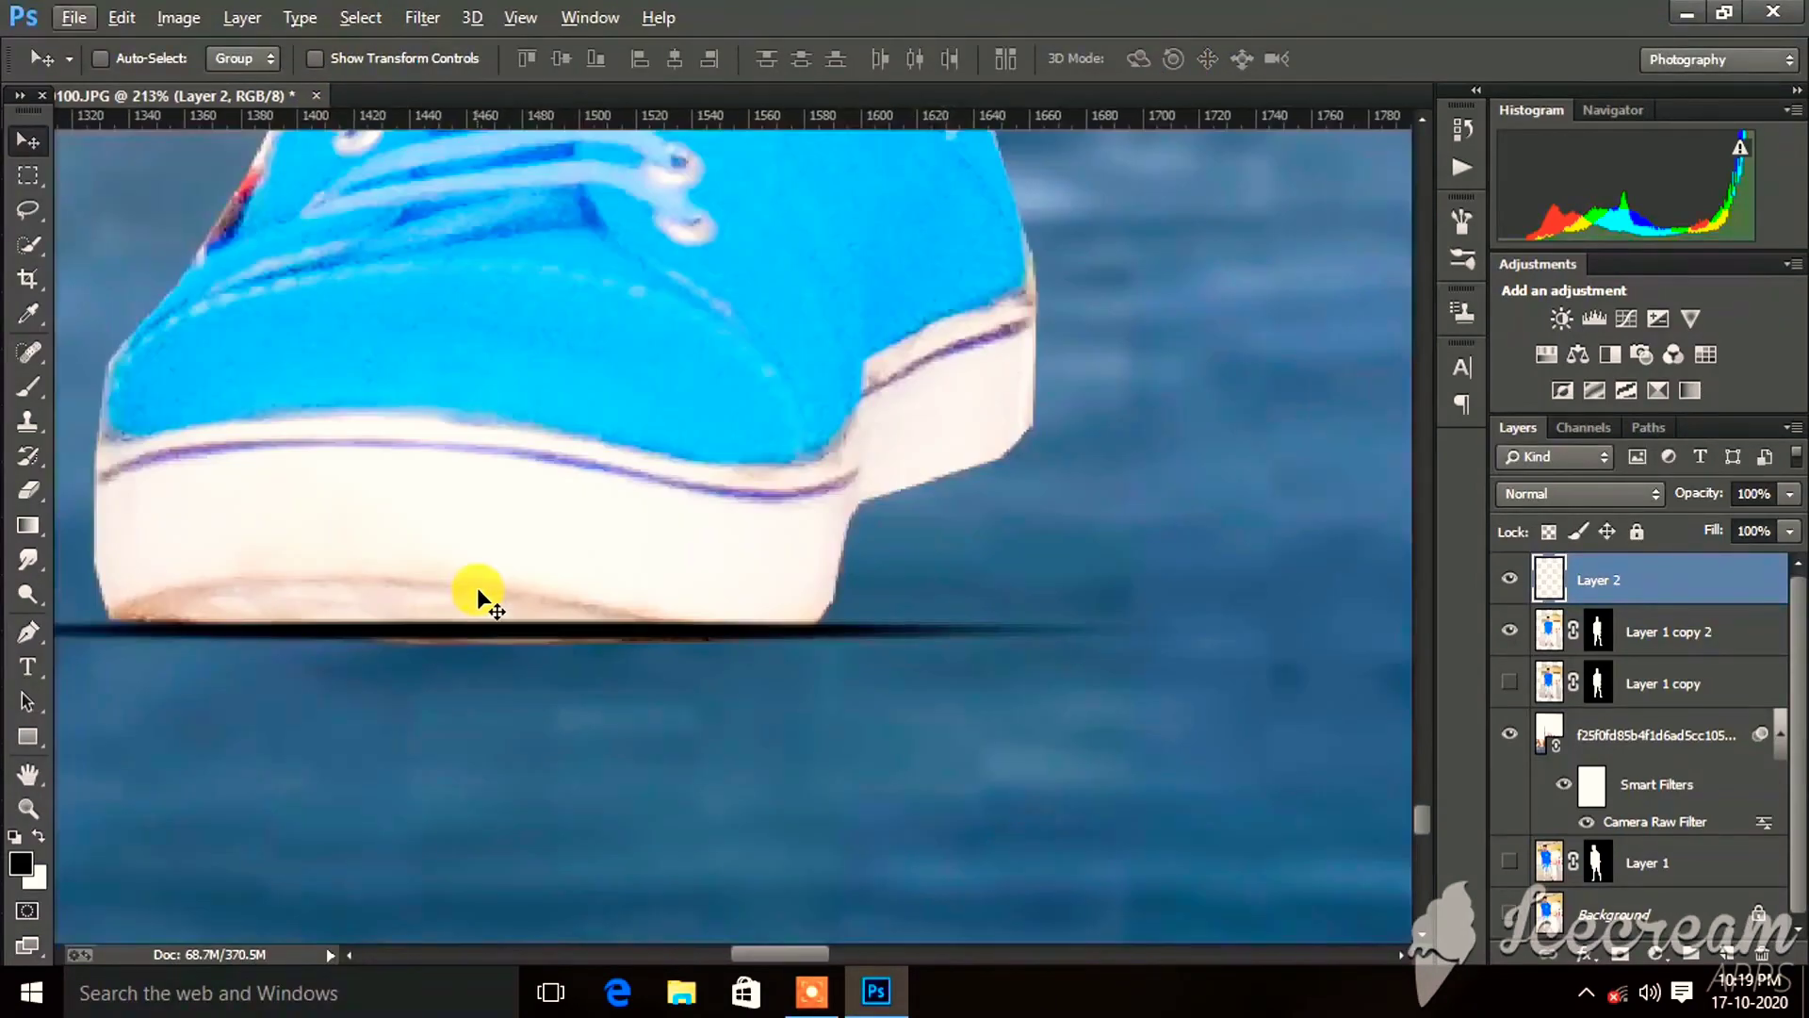
pyautogui.click(398, 52)
pyautogui.scroll(-2, 516, 235)
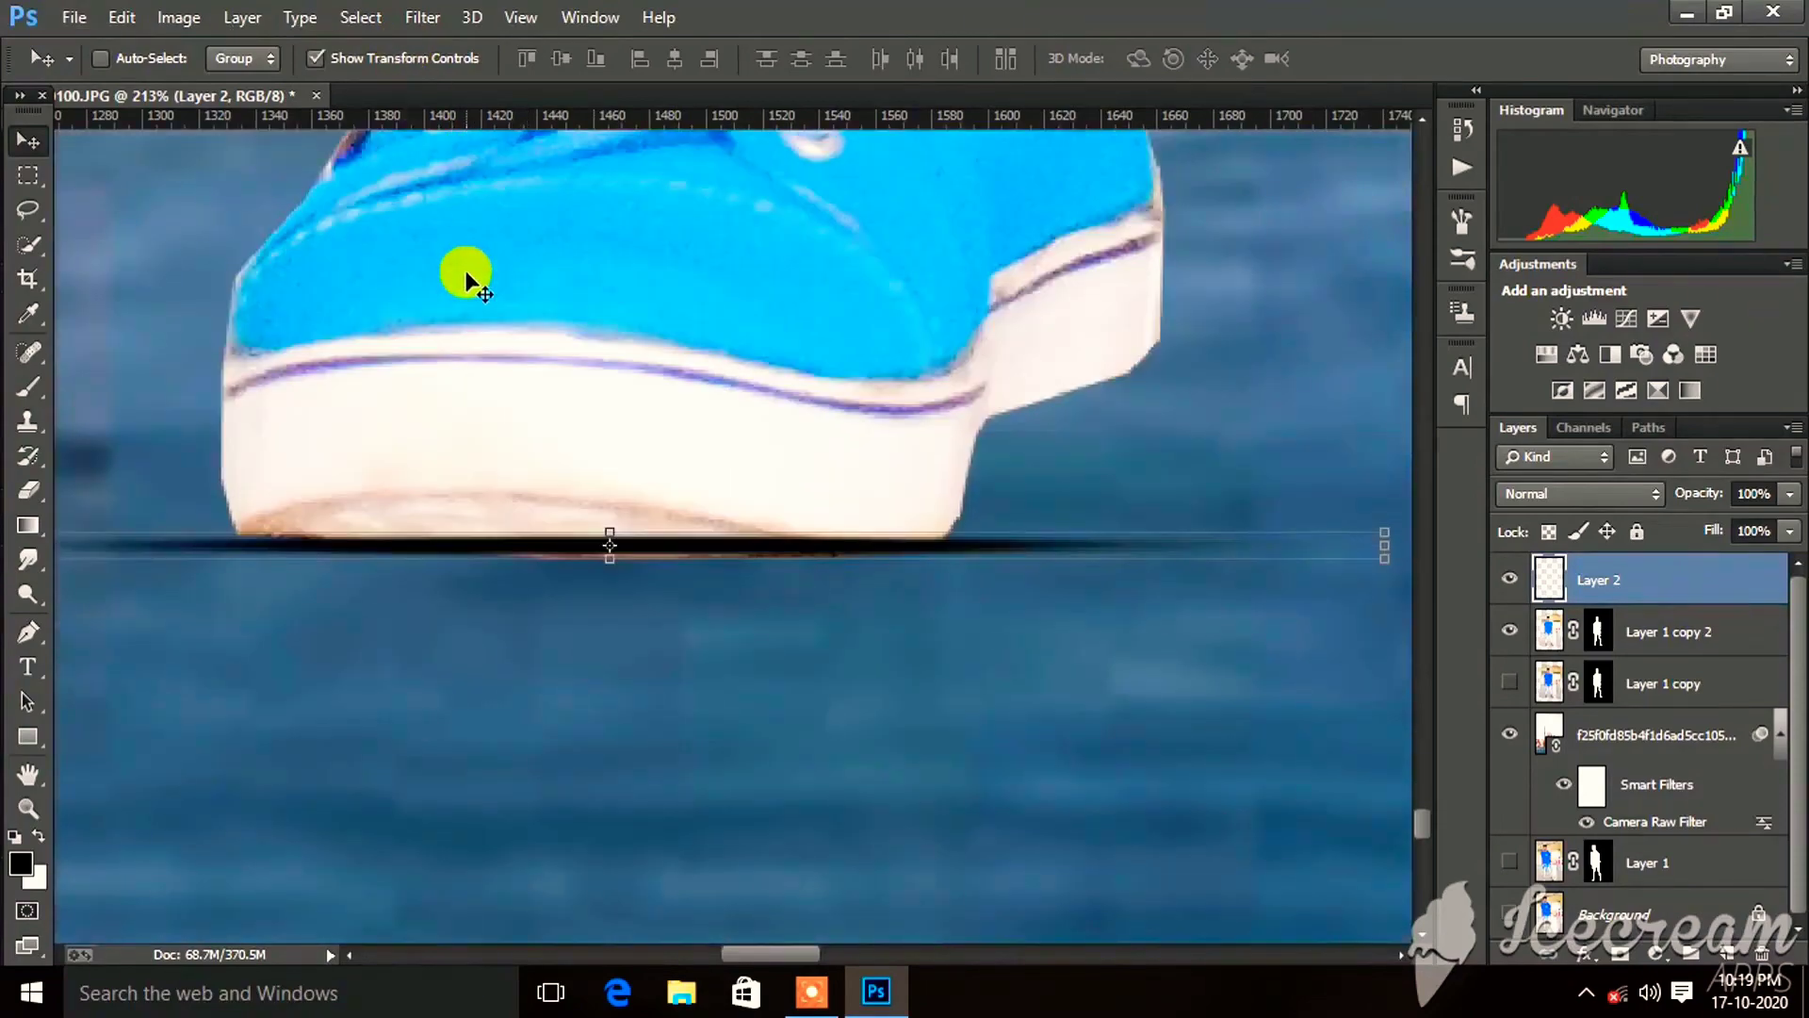
pyautogui.press('Down')
pyautogui.press('Down')
pyautogui.press('Down')
pyautogui.press('Down')
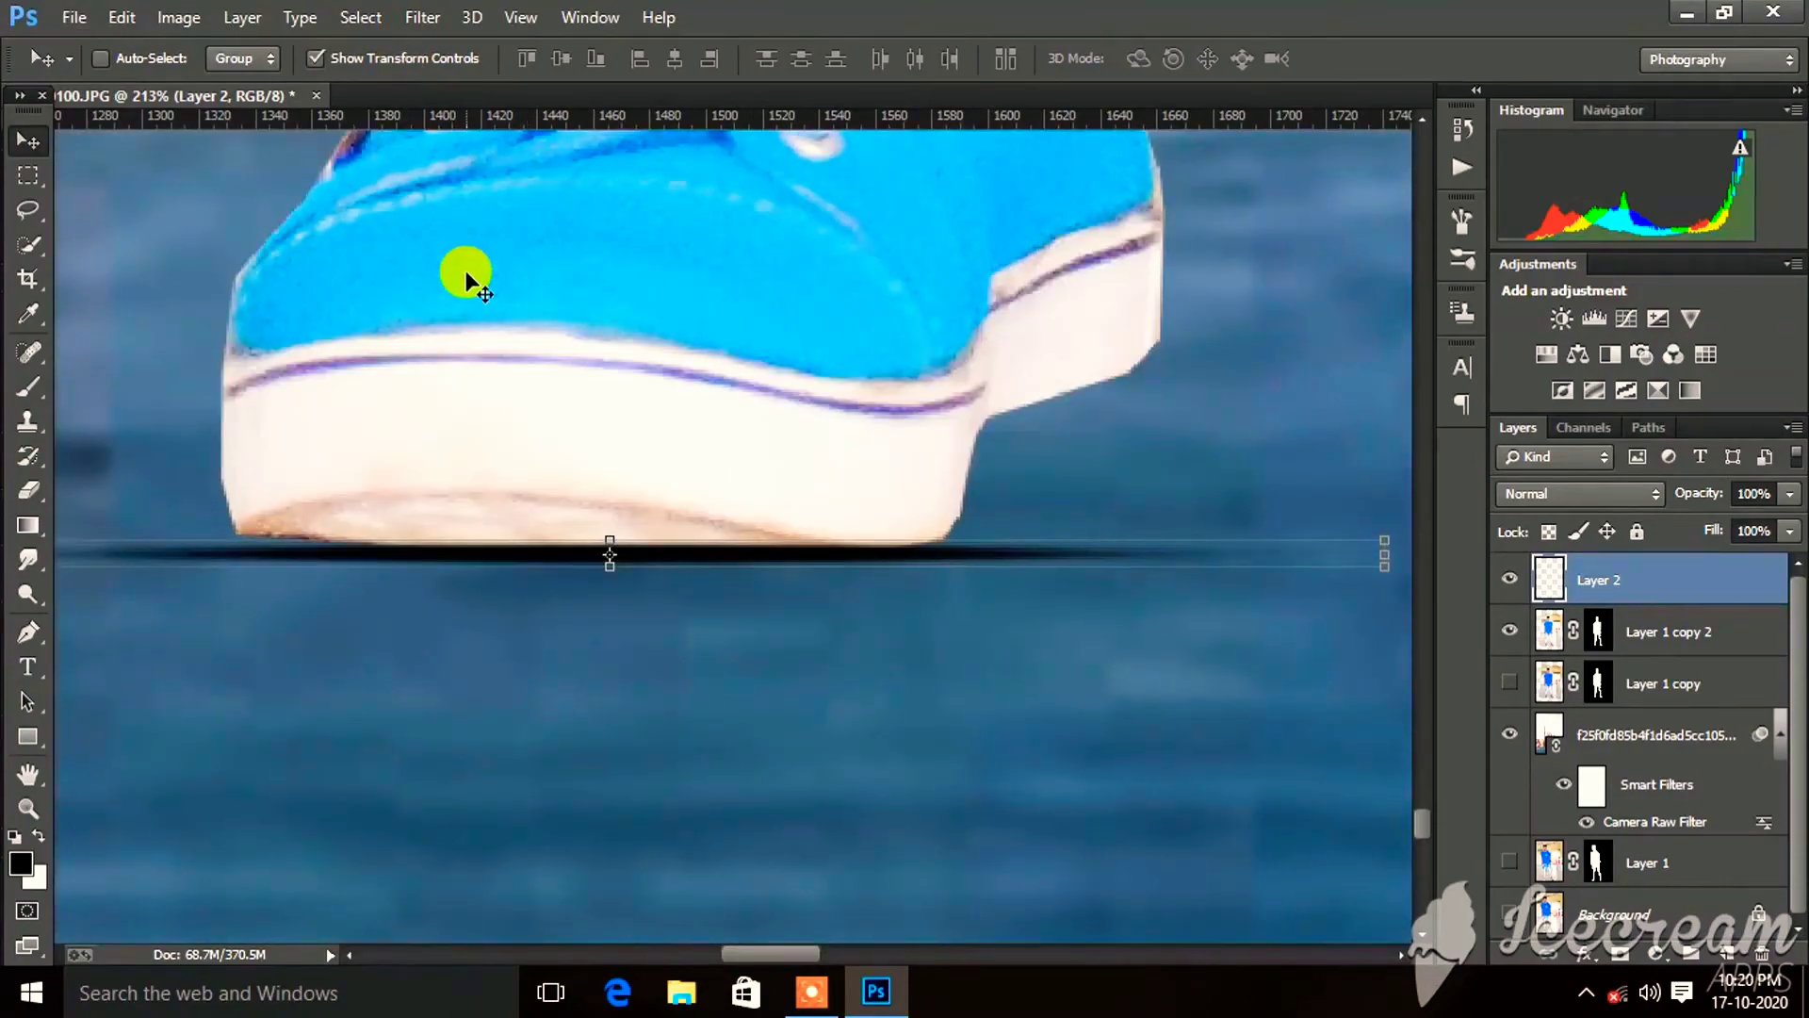
pyautogui.press('Up')
pyautogui.press('Up')
pyautogui.press('Up')
pyautogui.press('Up')
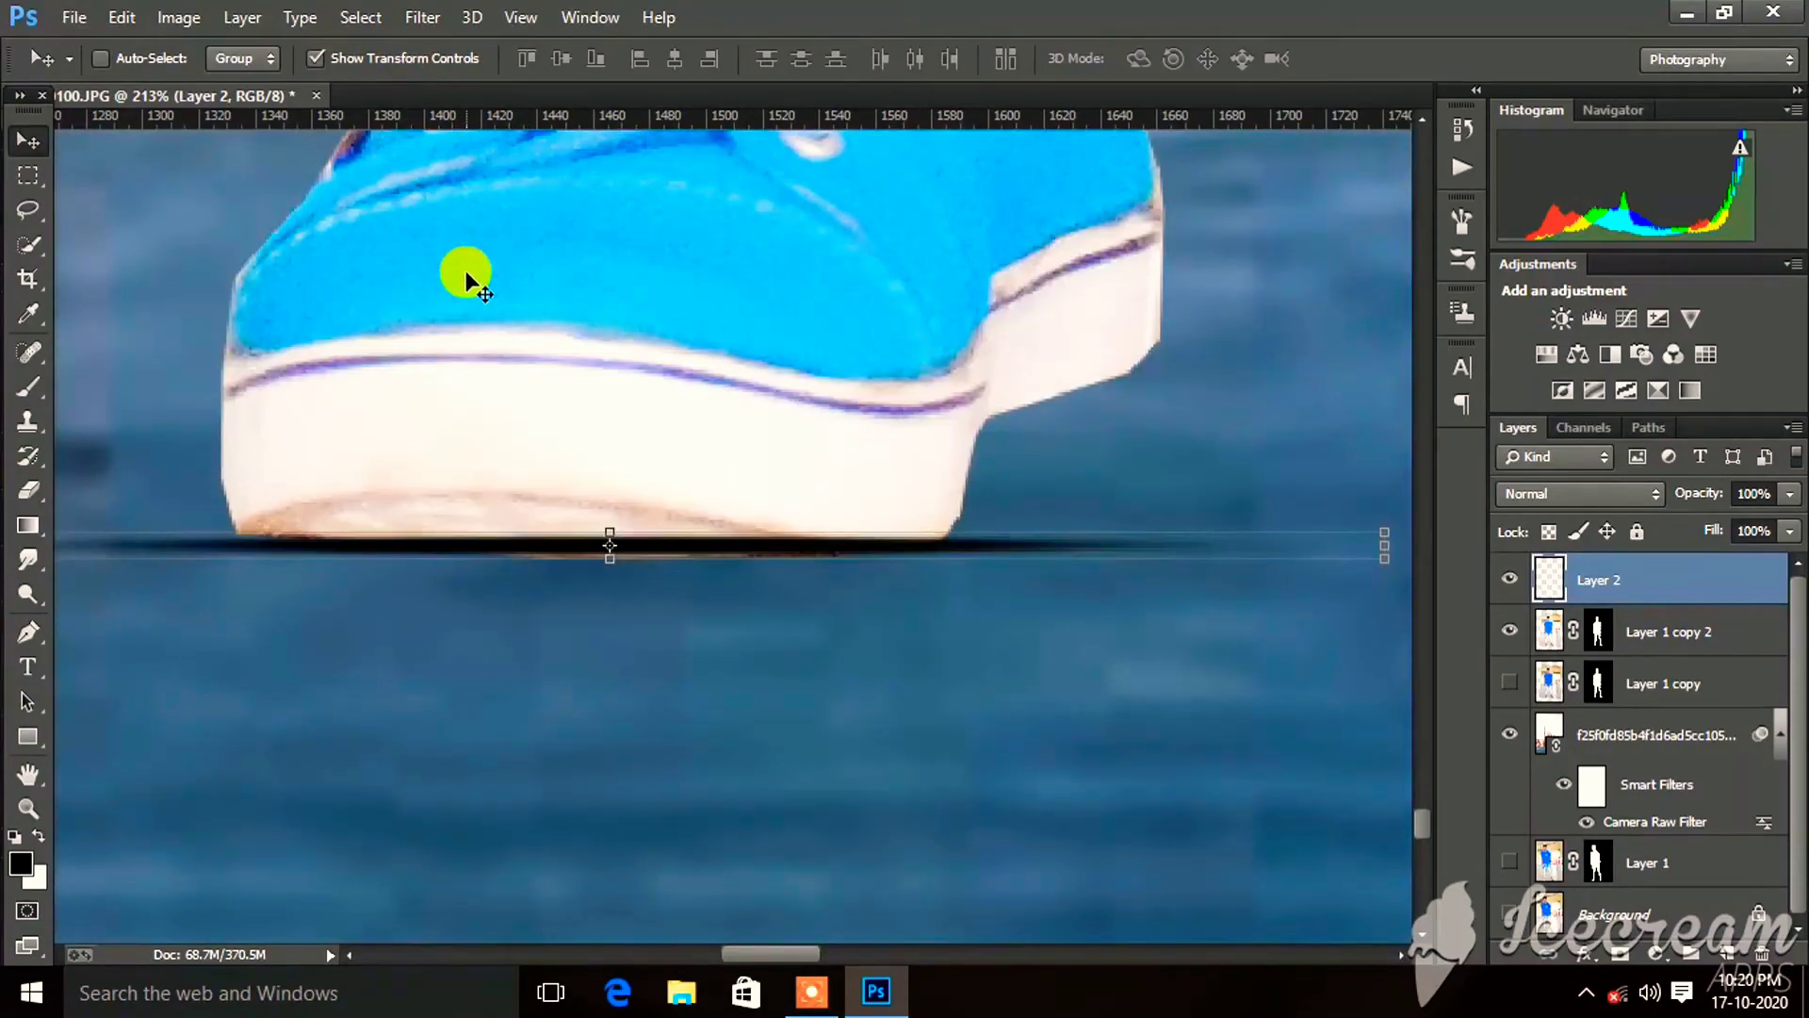
pyautogui.hscroll(2, 466, 275)
pyautogui.moveTo(1336, 549); pyautogui.dragTo(1333, 561)
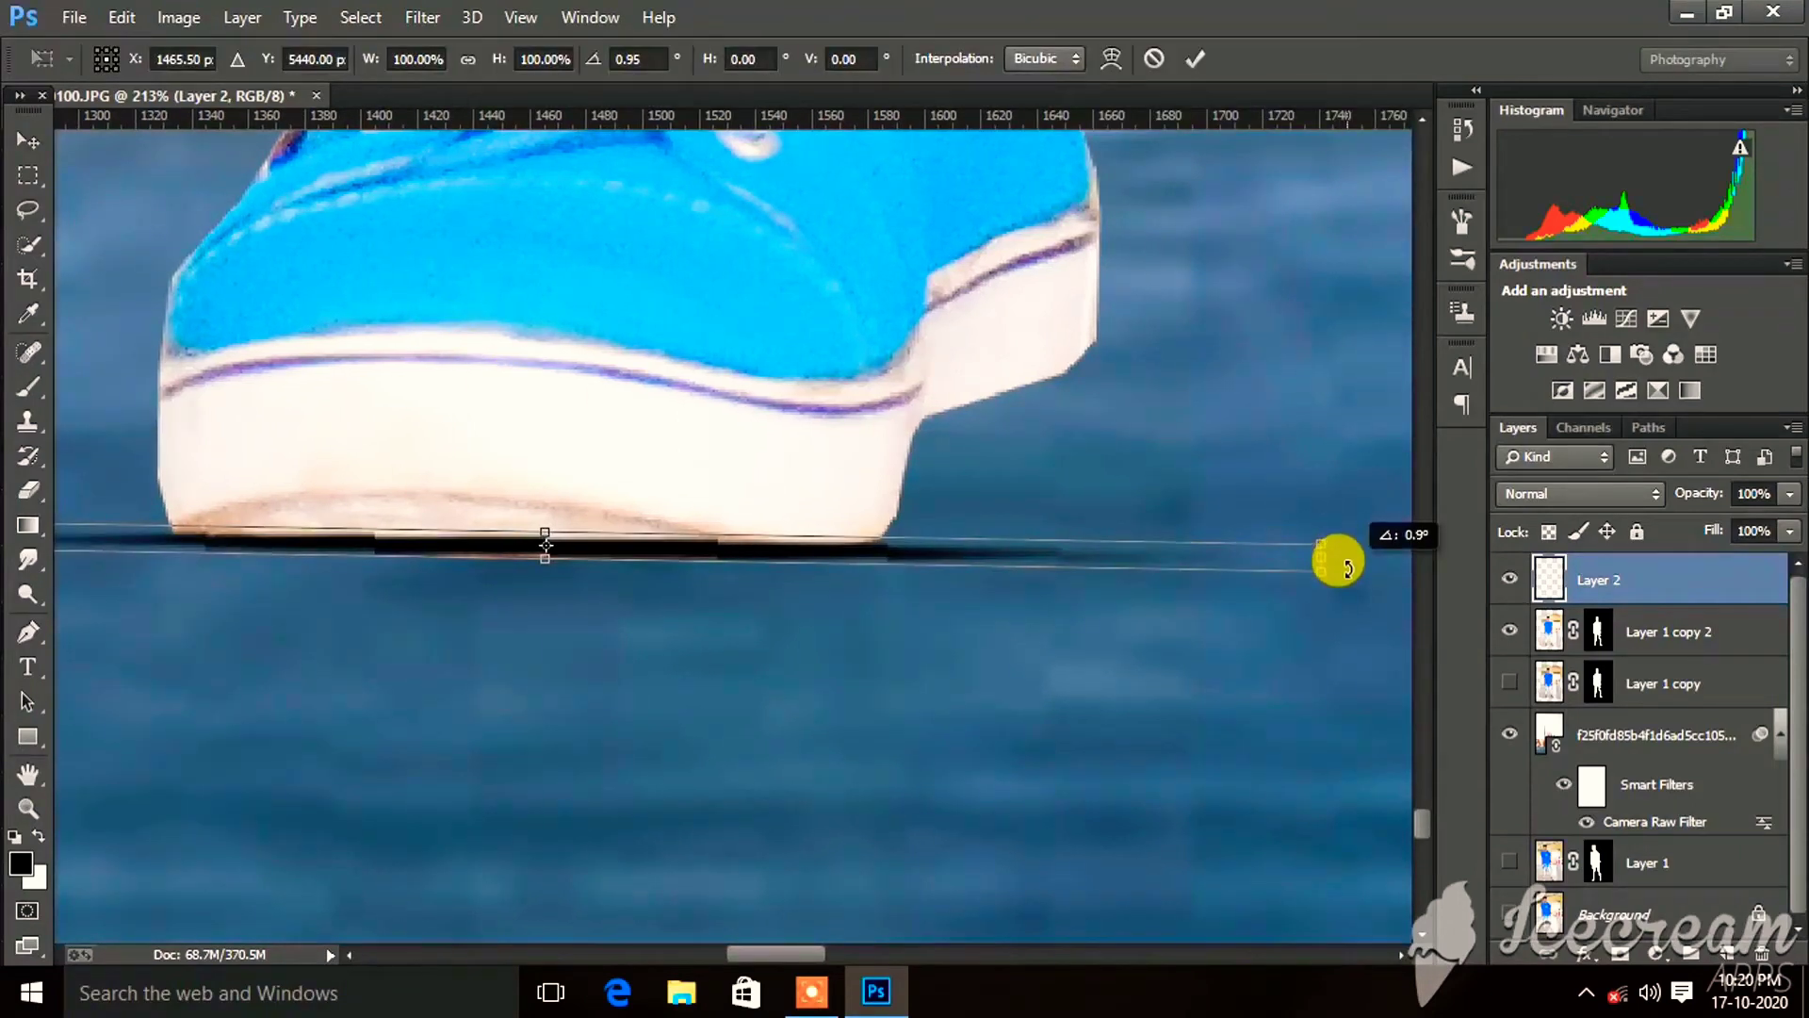
pyautogui.click(1195, 58)
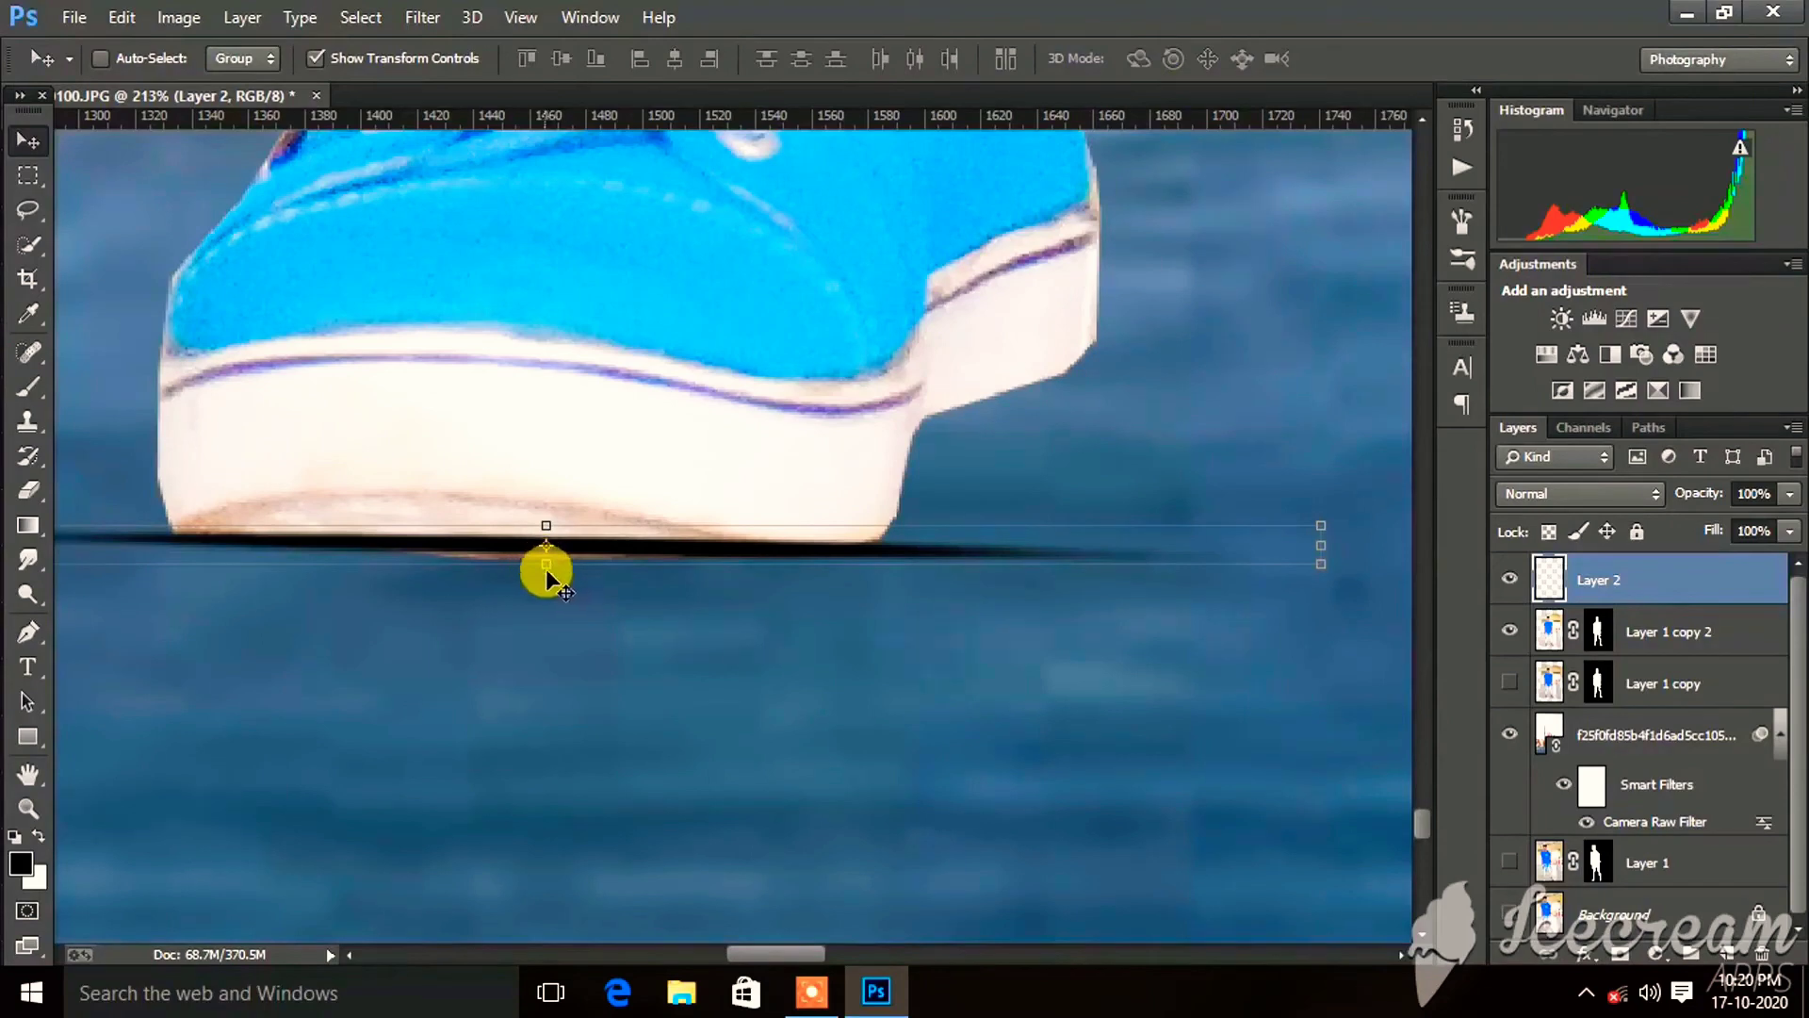
# Stretch the contact shadow slightly taller and commit it.
pyautogui.moveTo(546, 564); pyautogui.dragTo(547, 572)
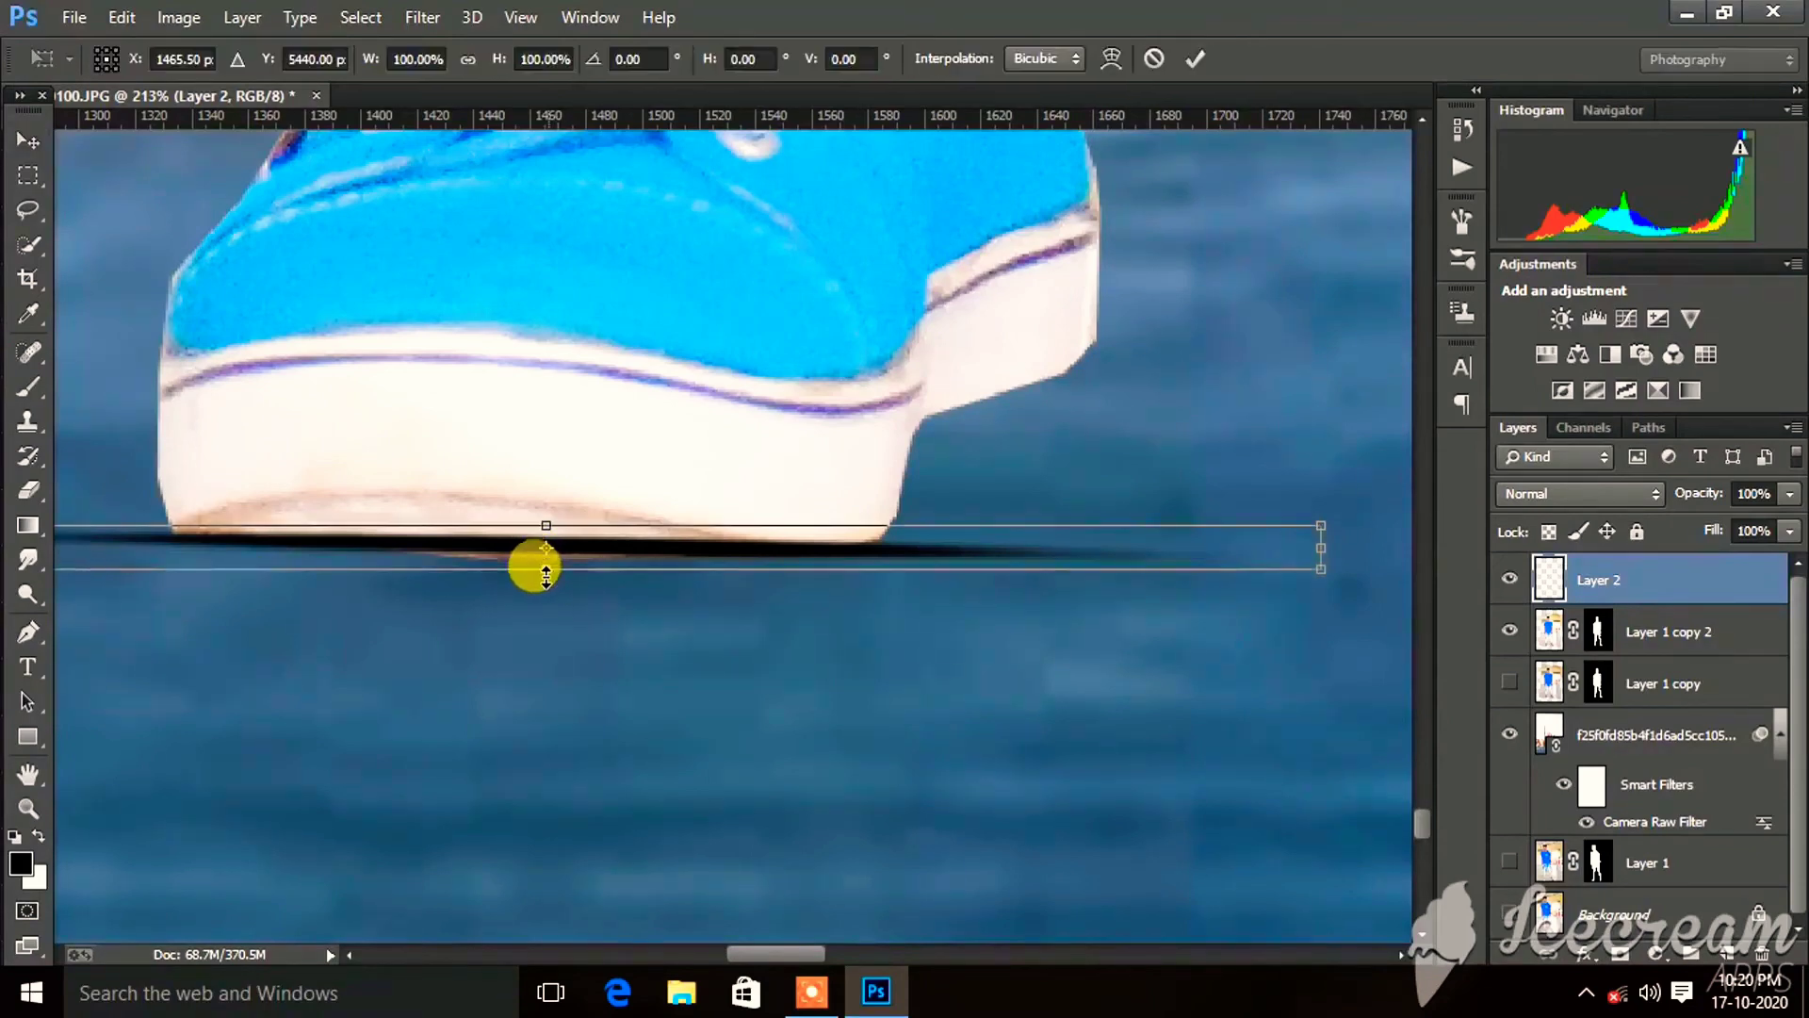
pyautogui.click(1208, 56)
pyautogui.scroll(-3, 806, 394)
pyautogui.scroll(-2, 807, 400)
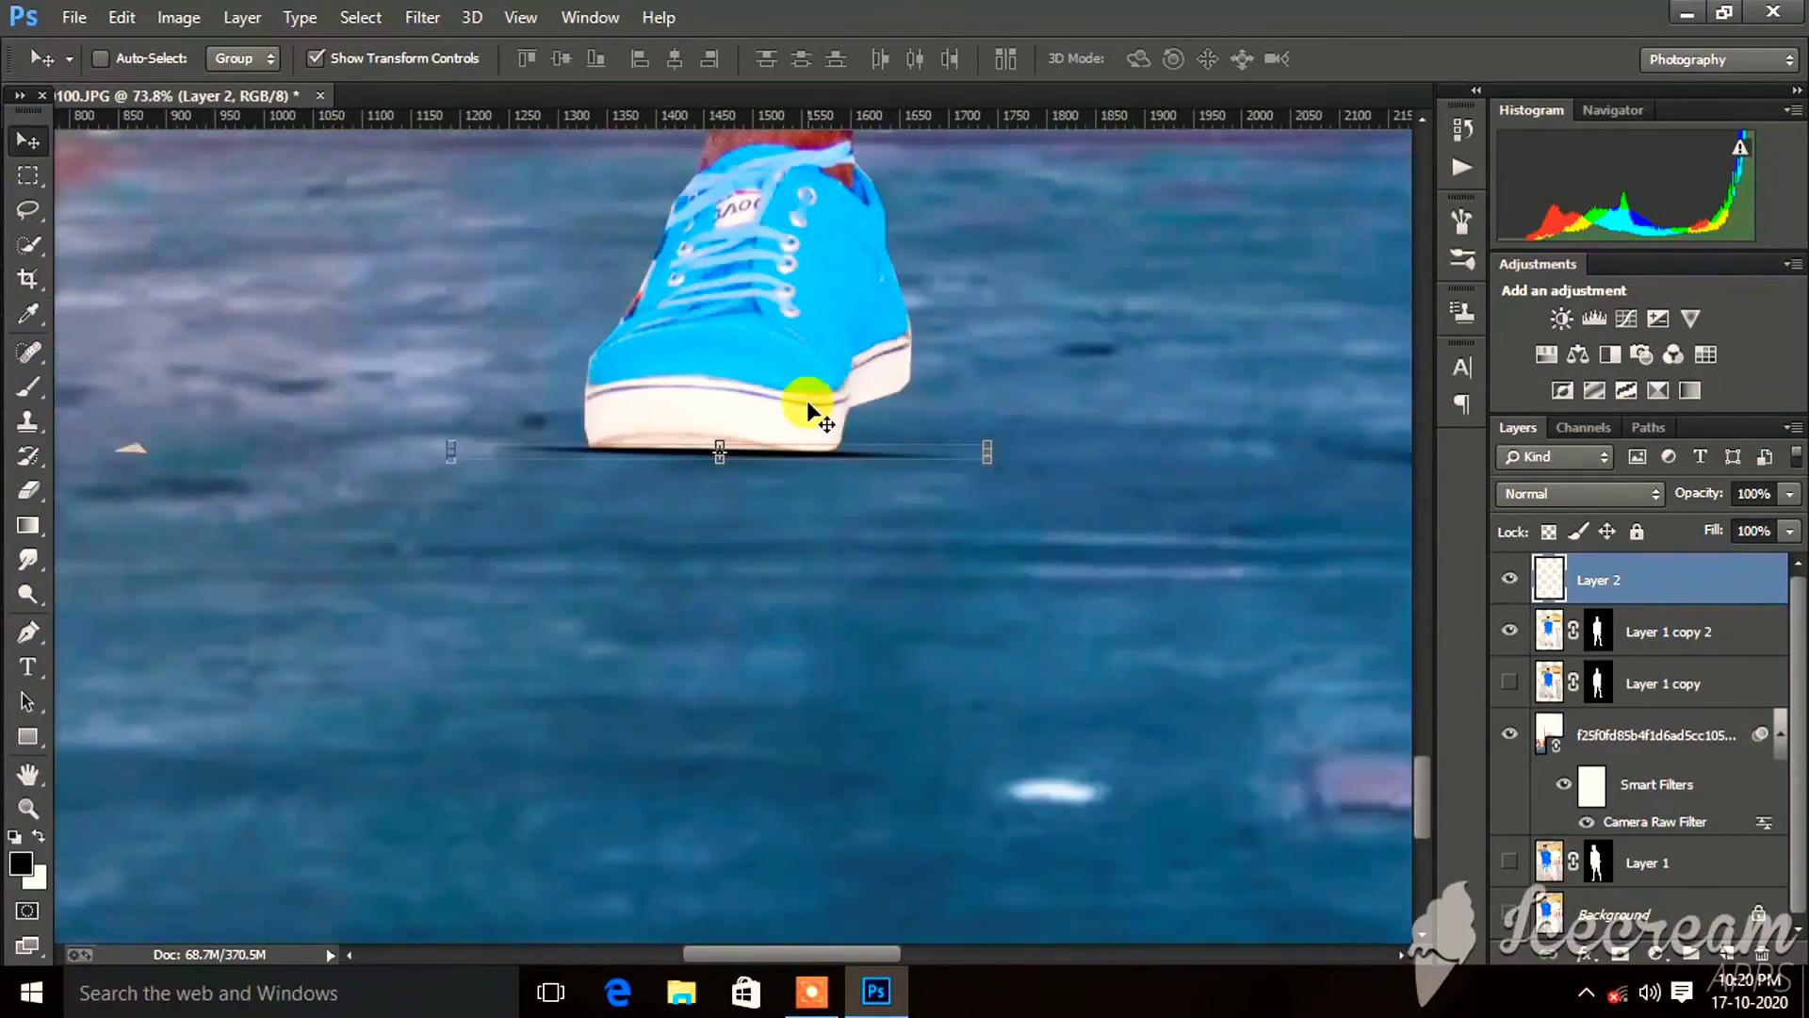
pyautogui.scroll(-2, 806, 400)
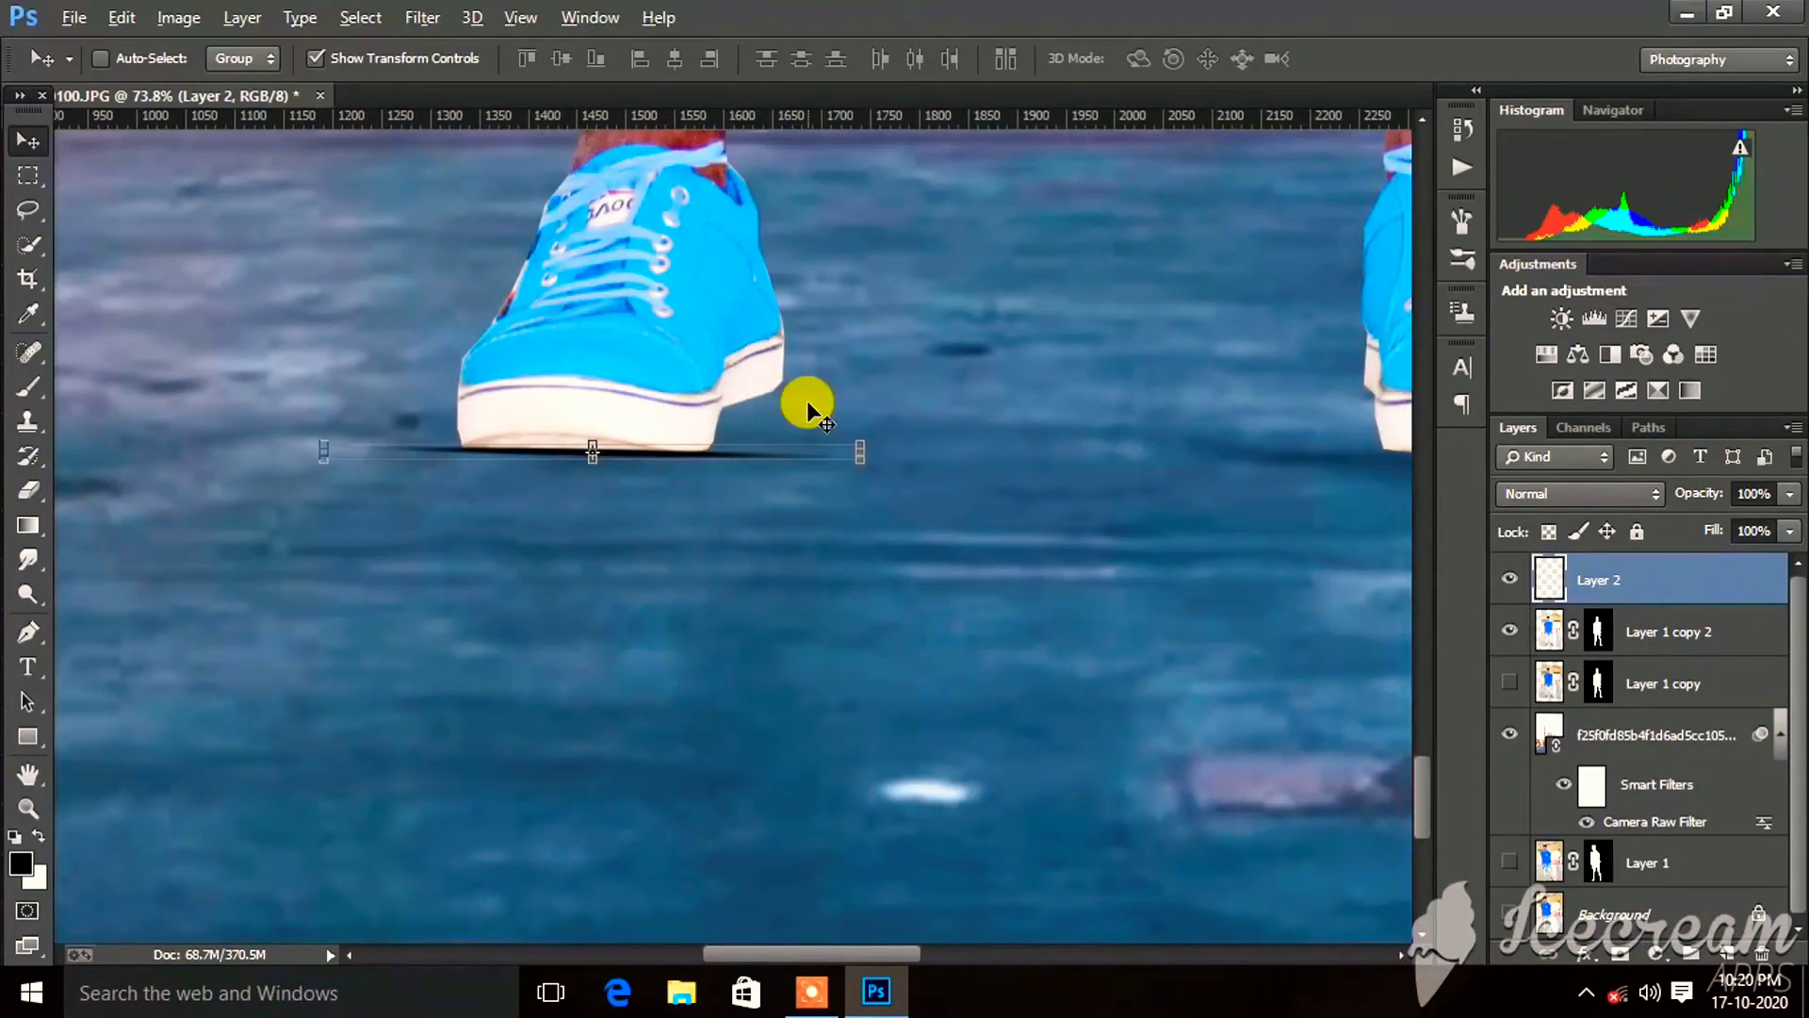
pyautogui.scroll(-1, 827, 778)
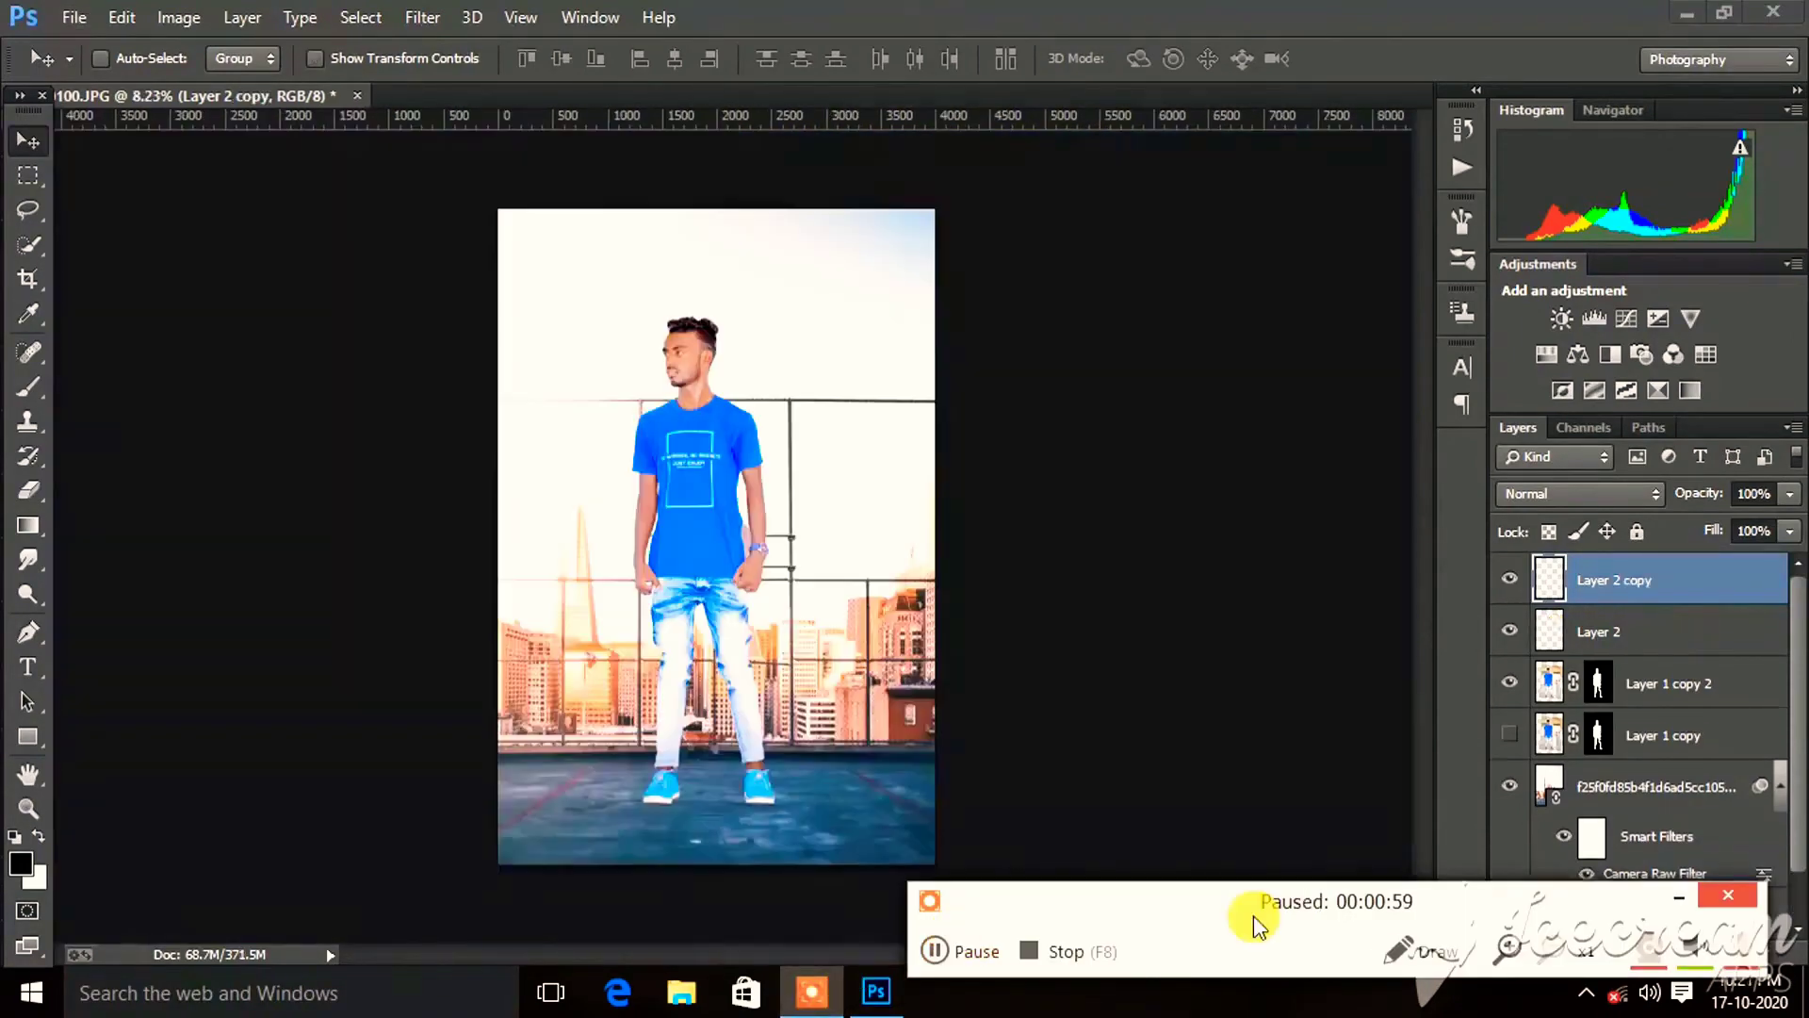
# Show Layer 1 copy and set its Hue/Saturation Lightness to -100, making it solid black.
pyautogui.scroll(-2, 1171, 537)
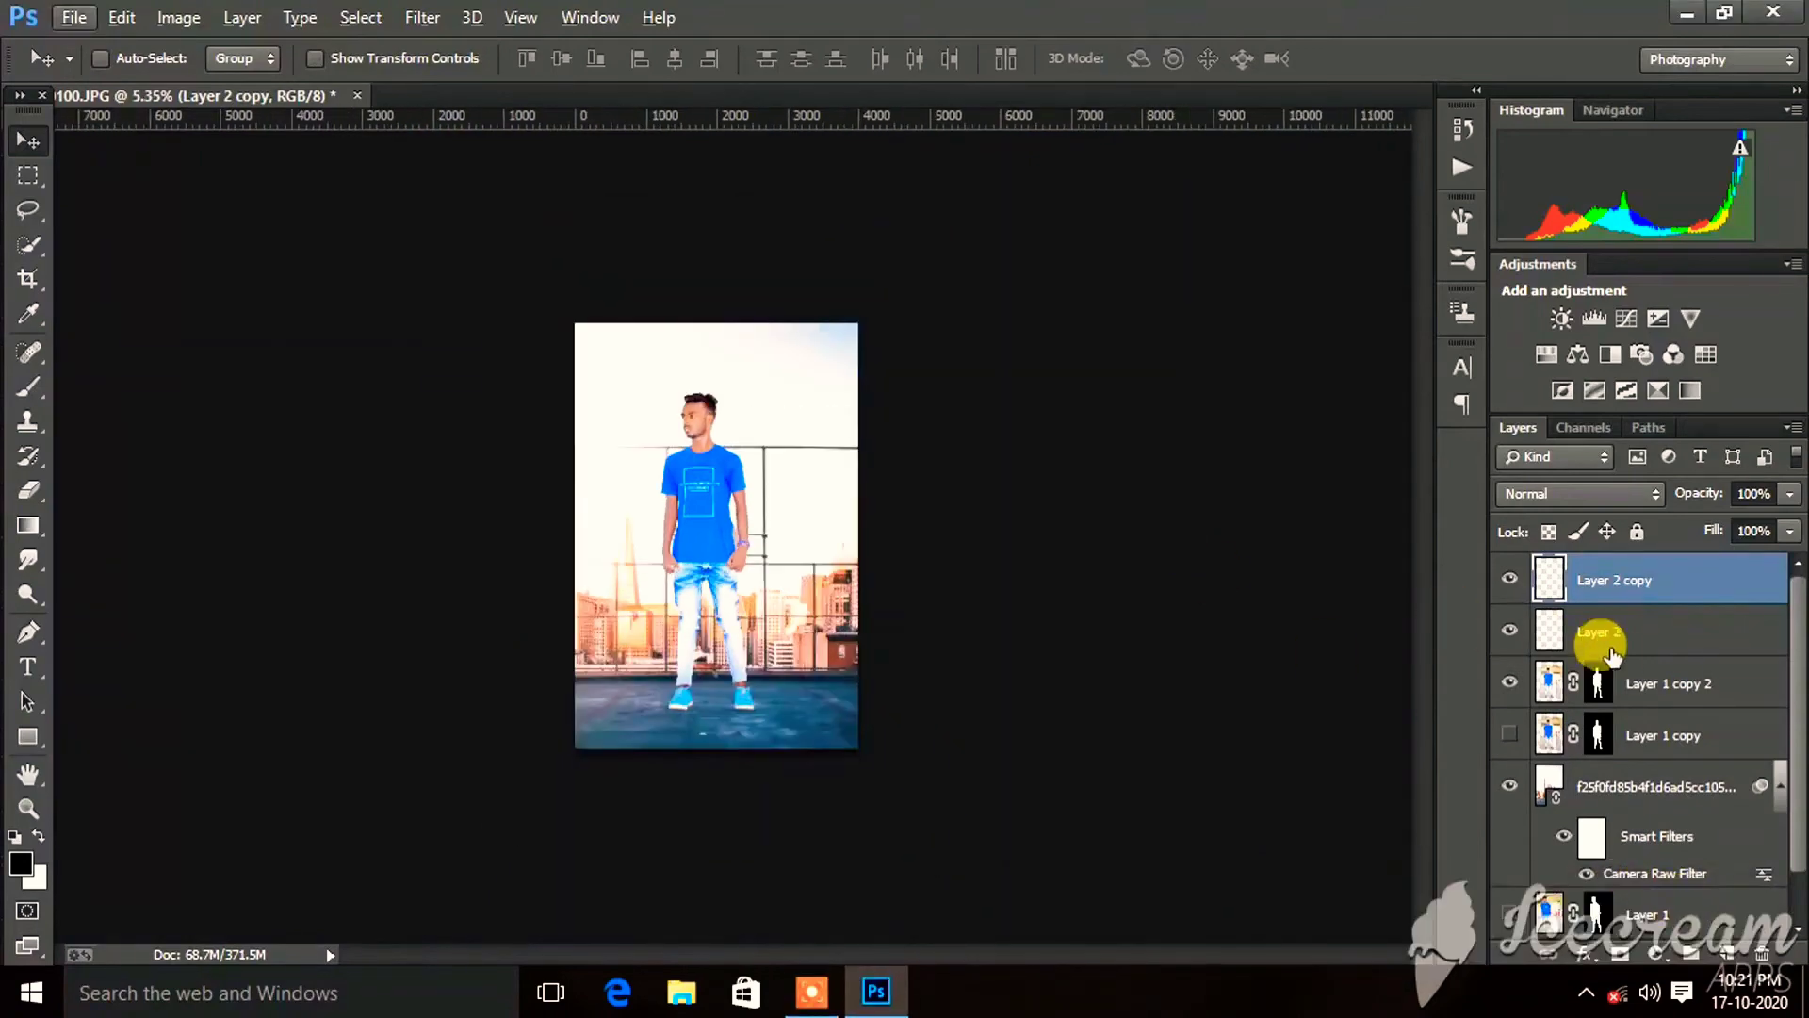
pyautogui.click(1542, 680)
pyautogui.click(1553, 740)
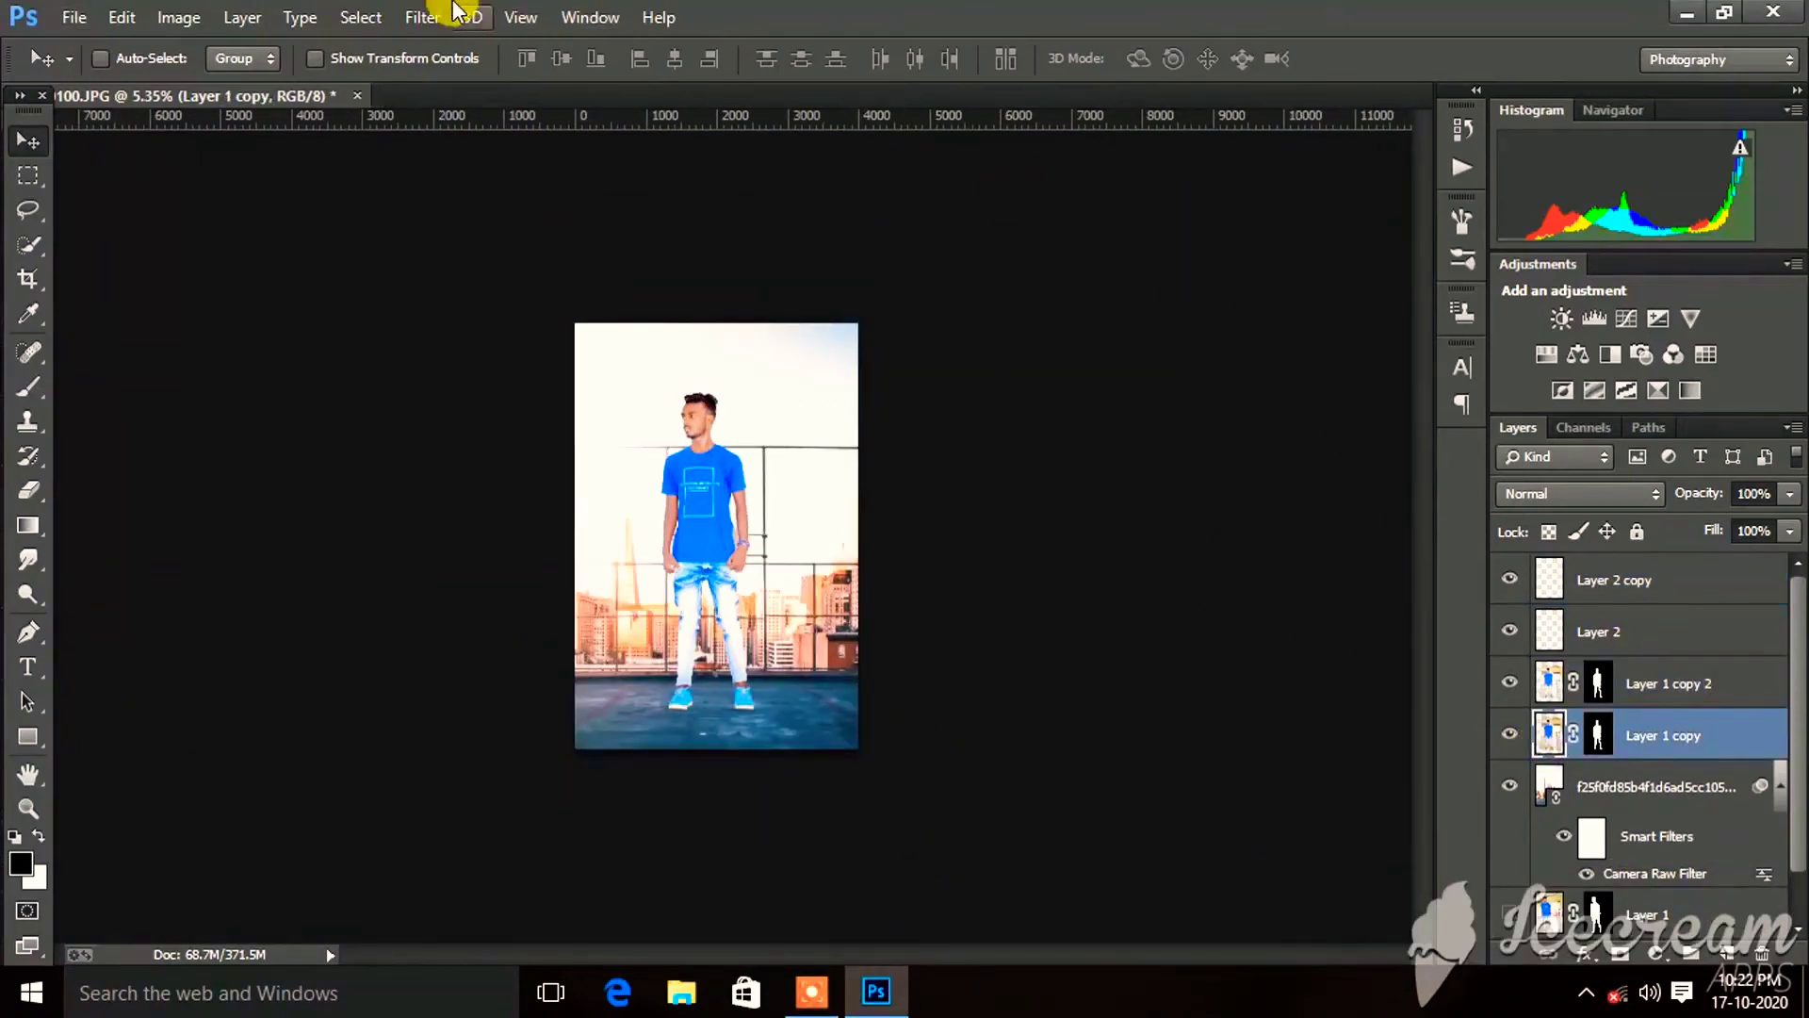
pyautogui.click(179, 17)
pyautogui.moveTo(217, 85)
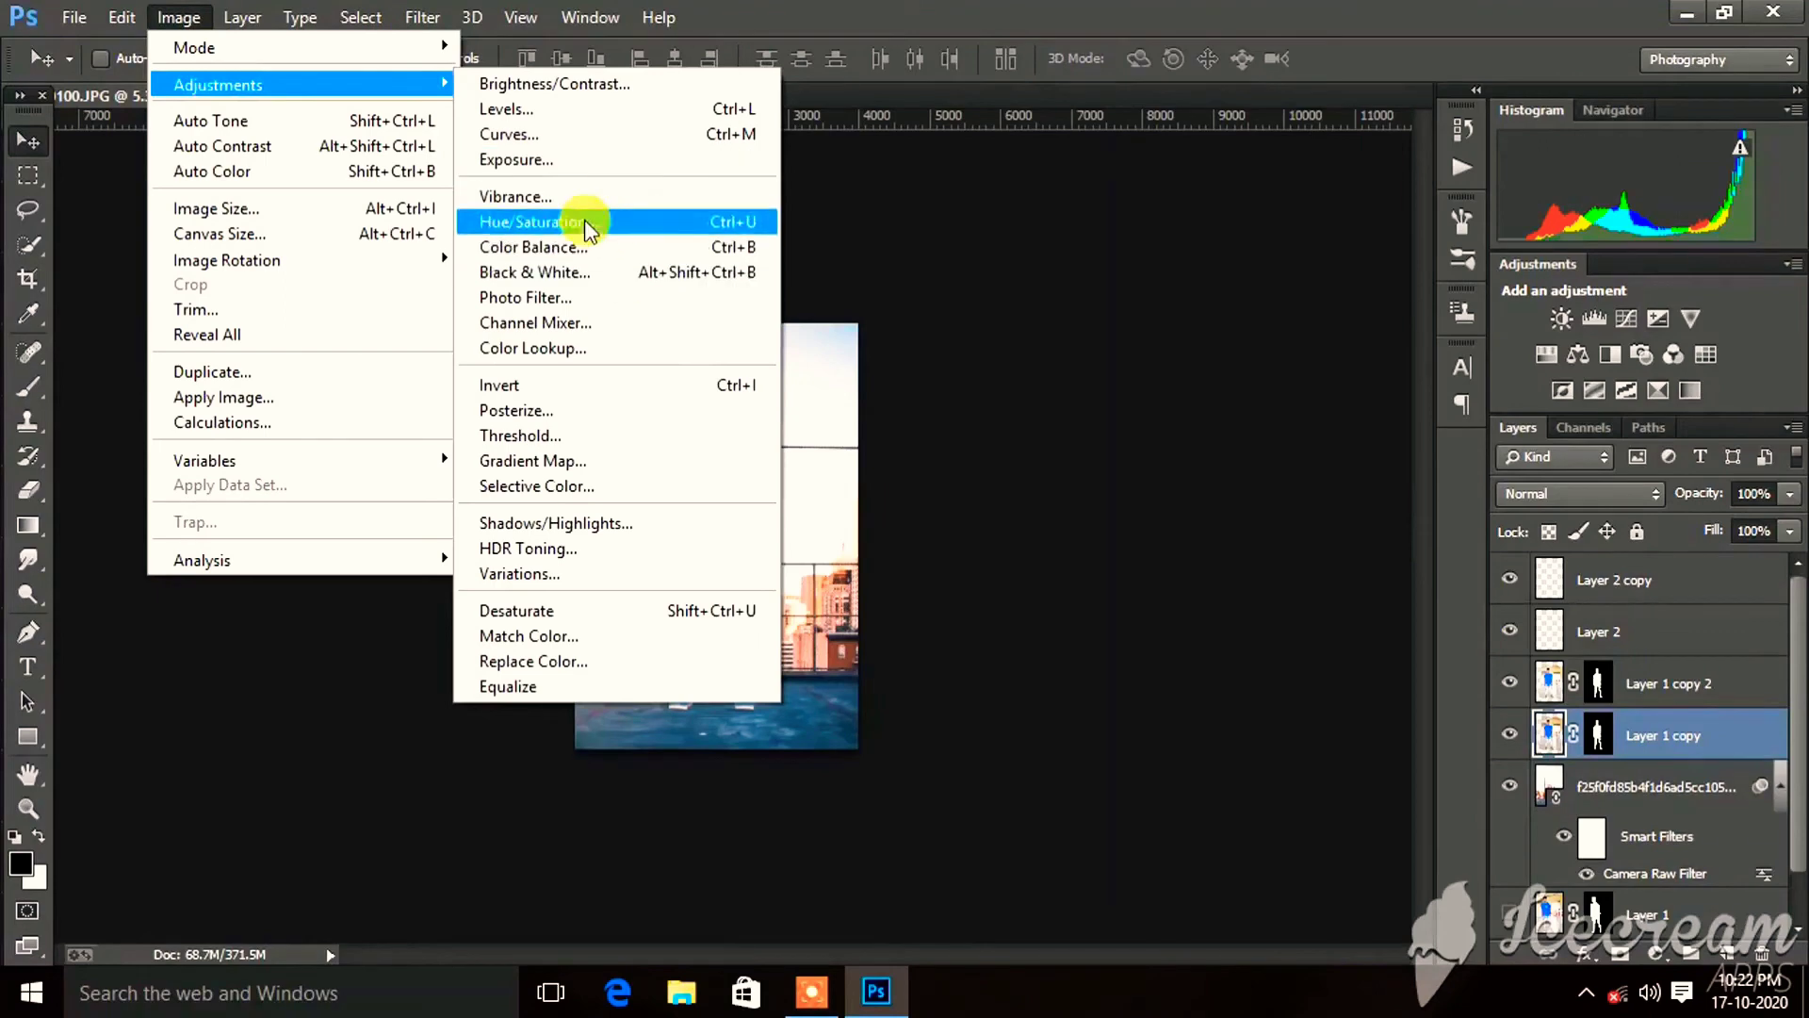
pyautogui.click(563, 227)
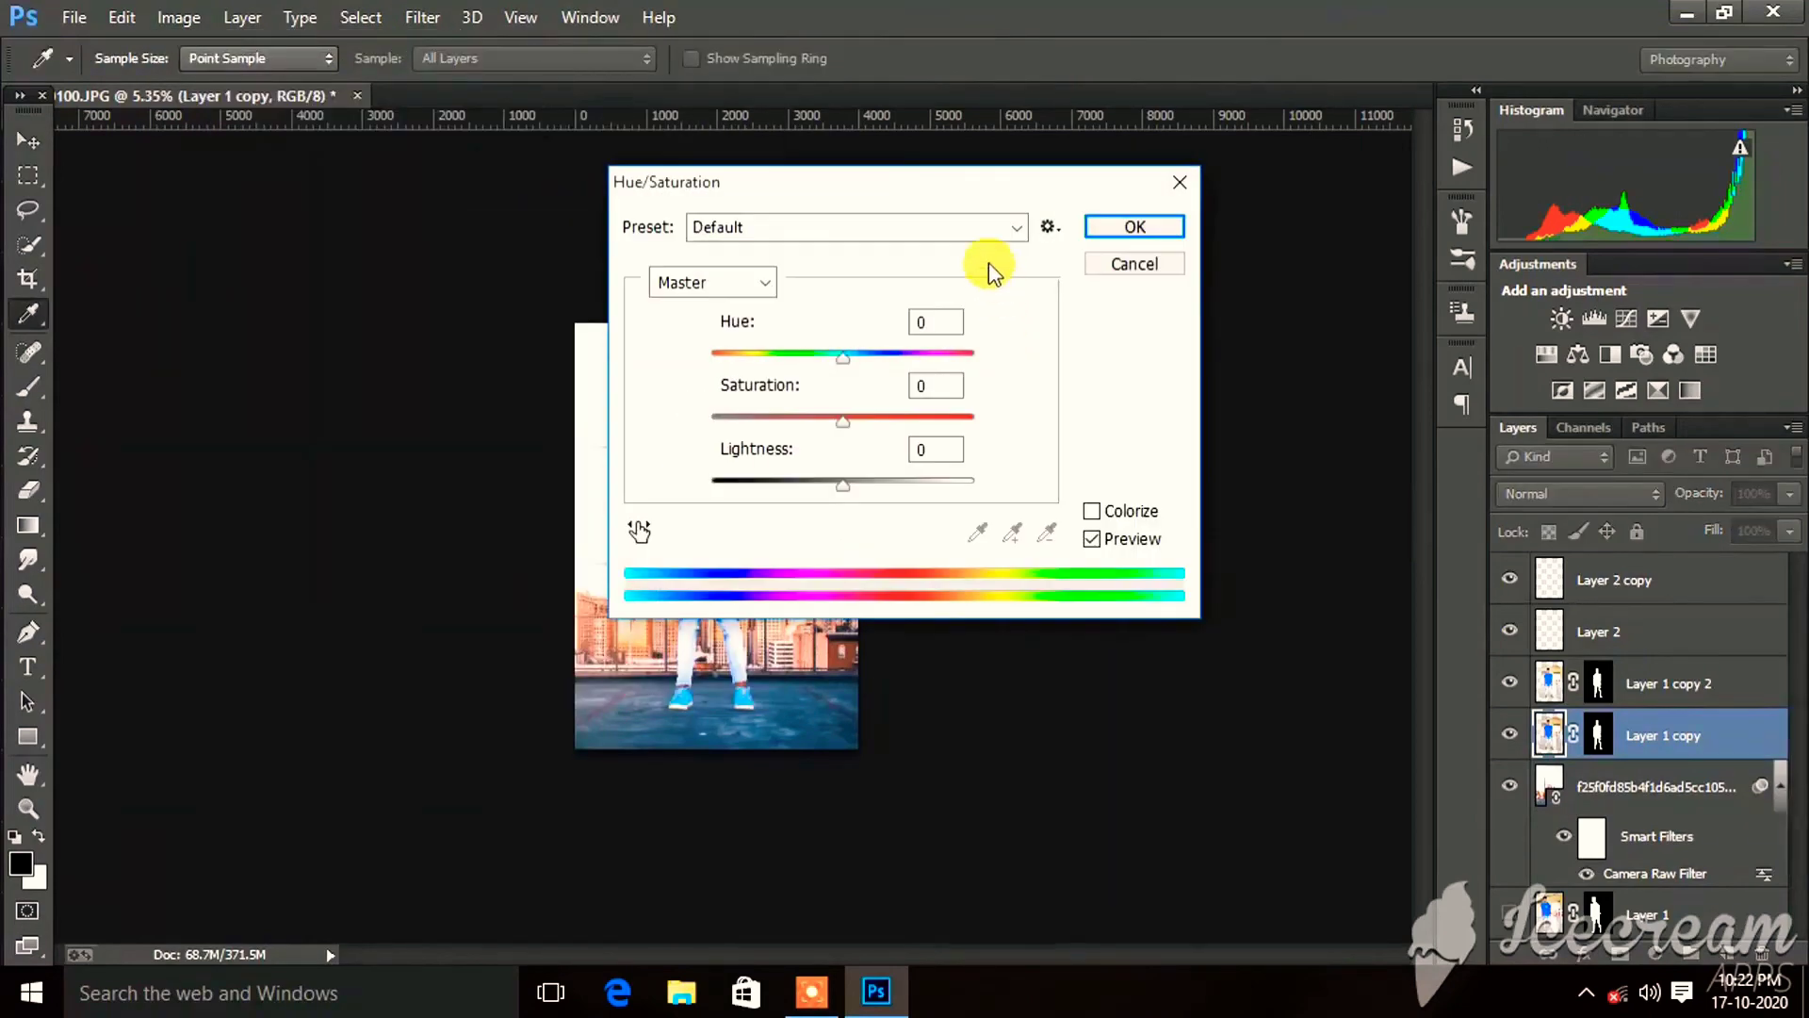
pyautogui.moveTo(856, 490); pyautogui.dragTo(658, 476)
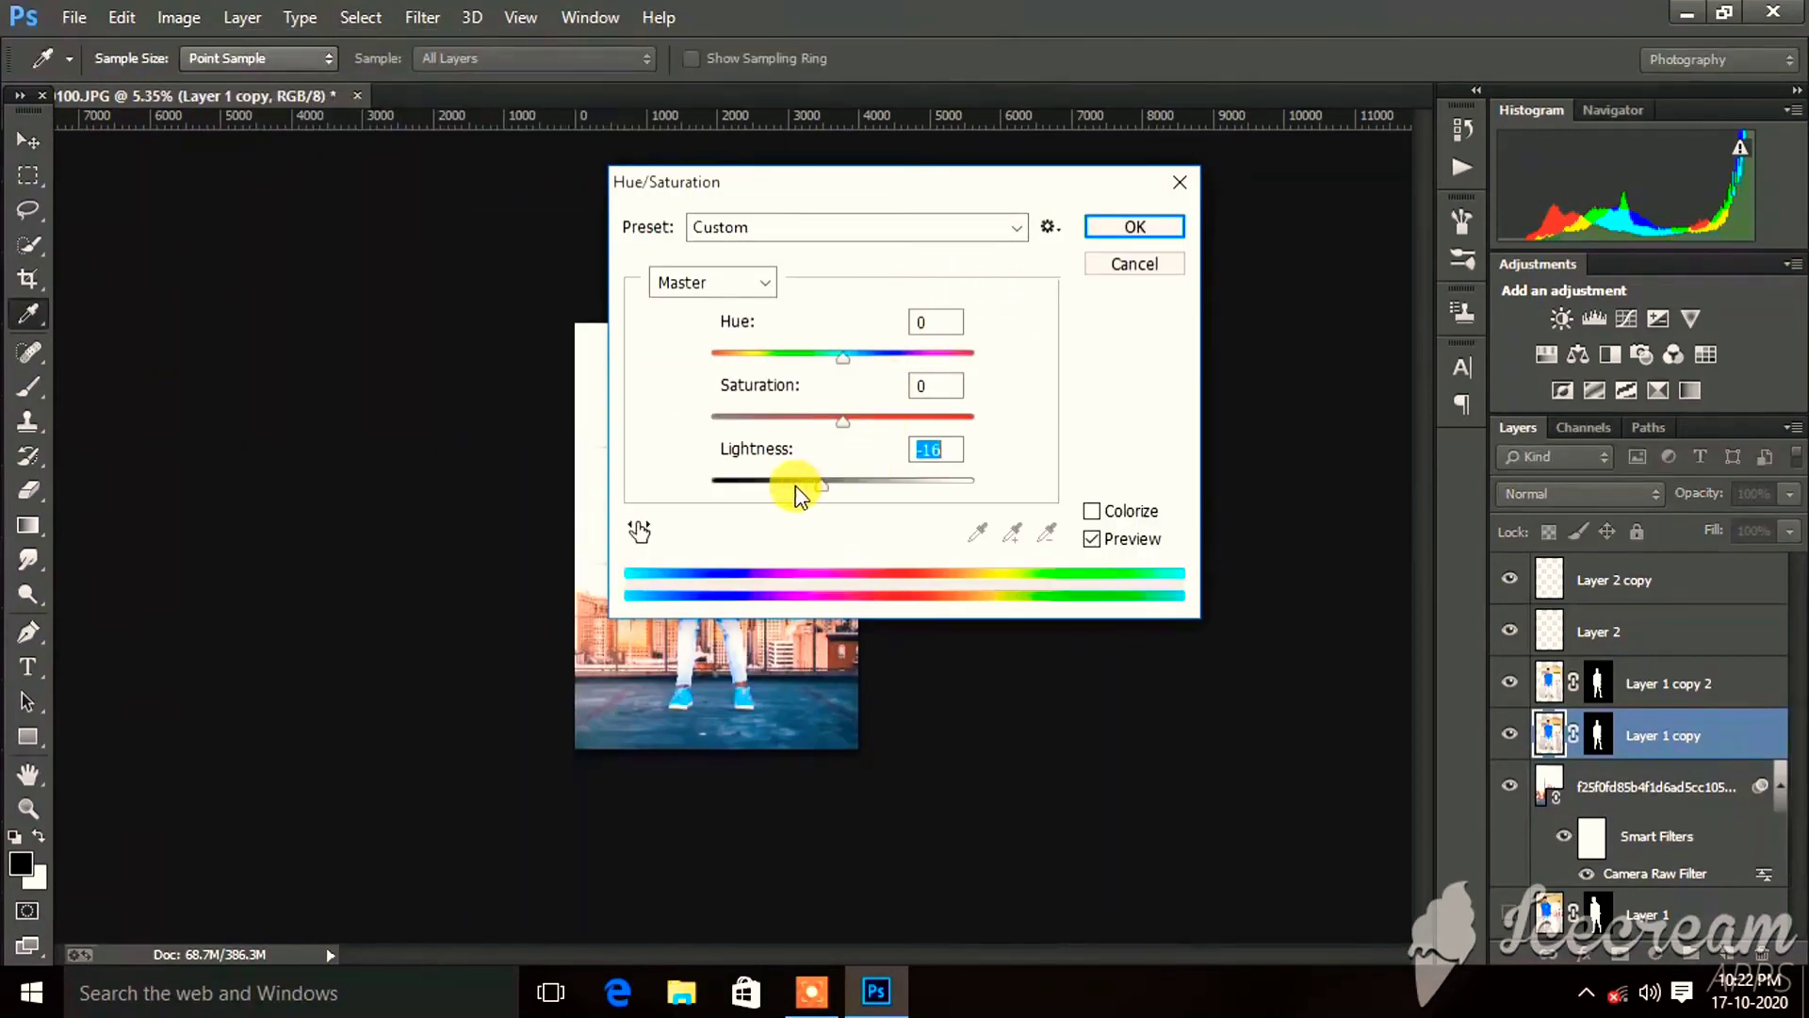
pyautogui.click(1139, 227)
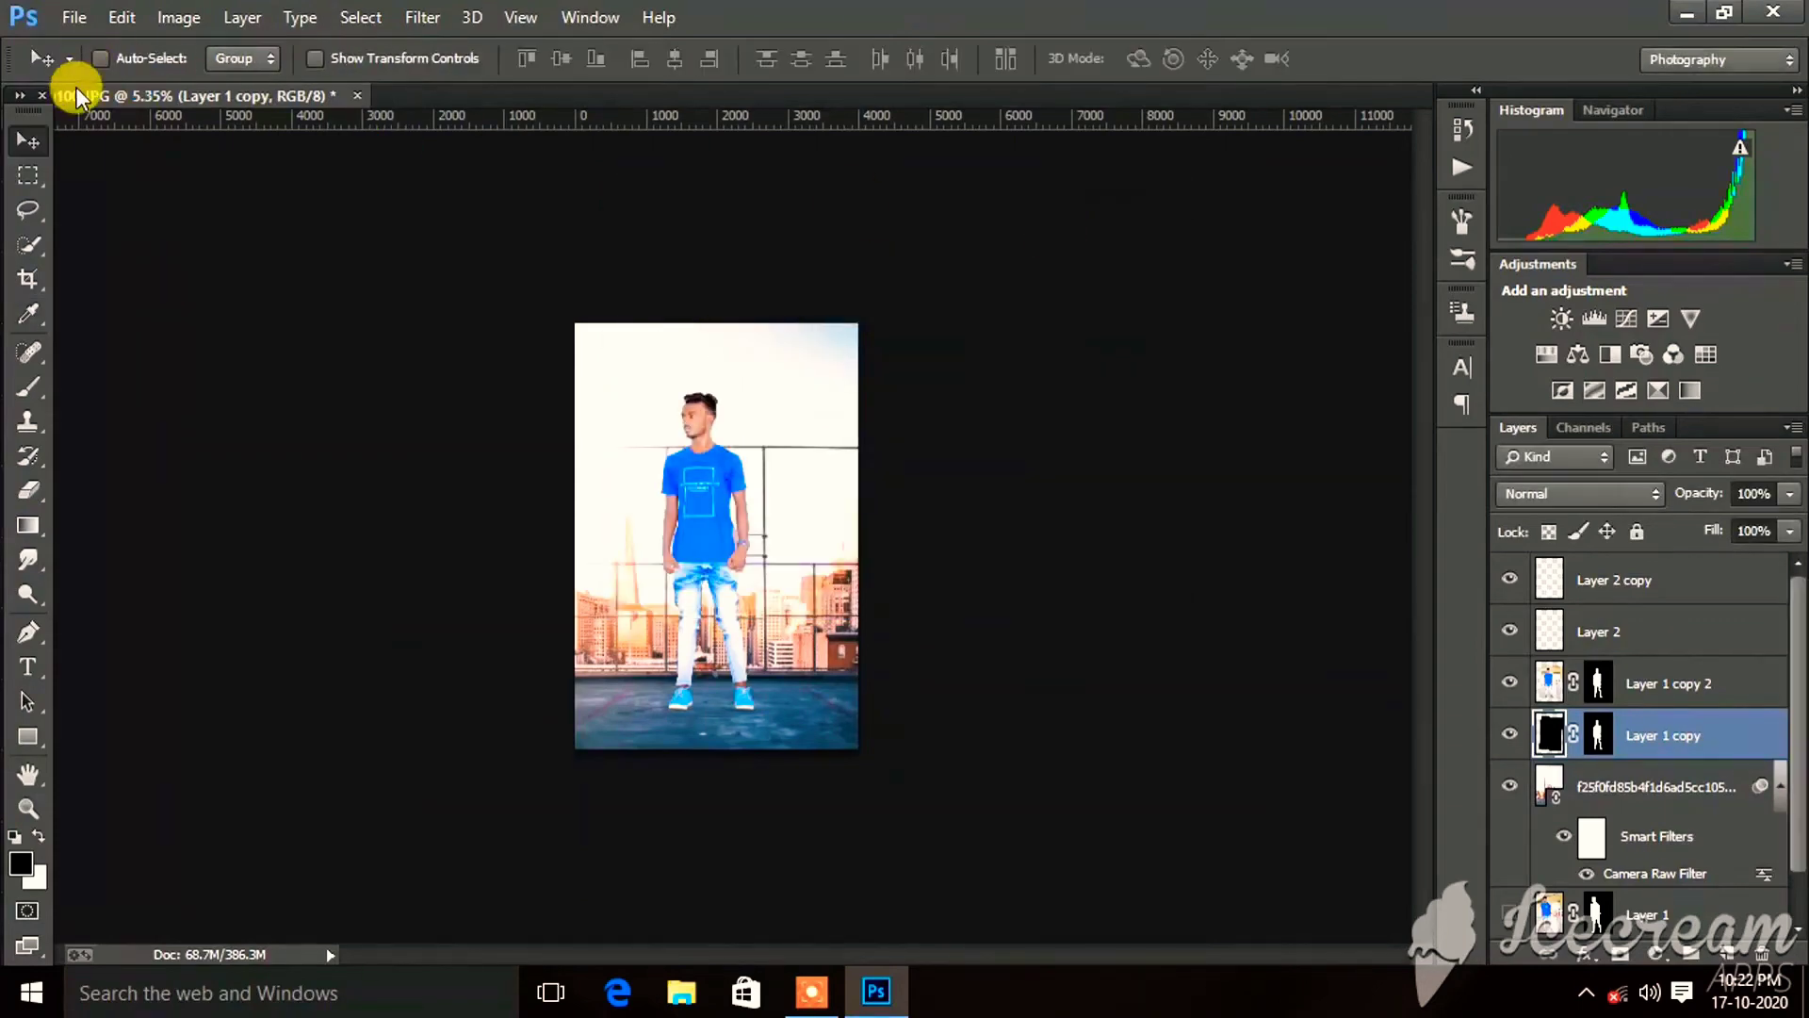
pyautogui.click(338, 59)
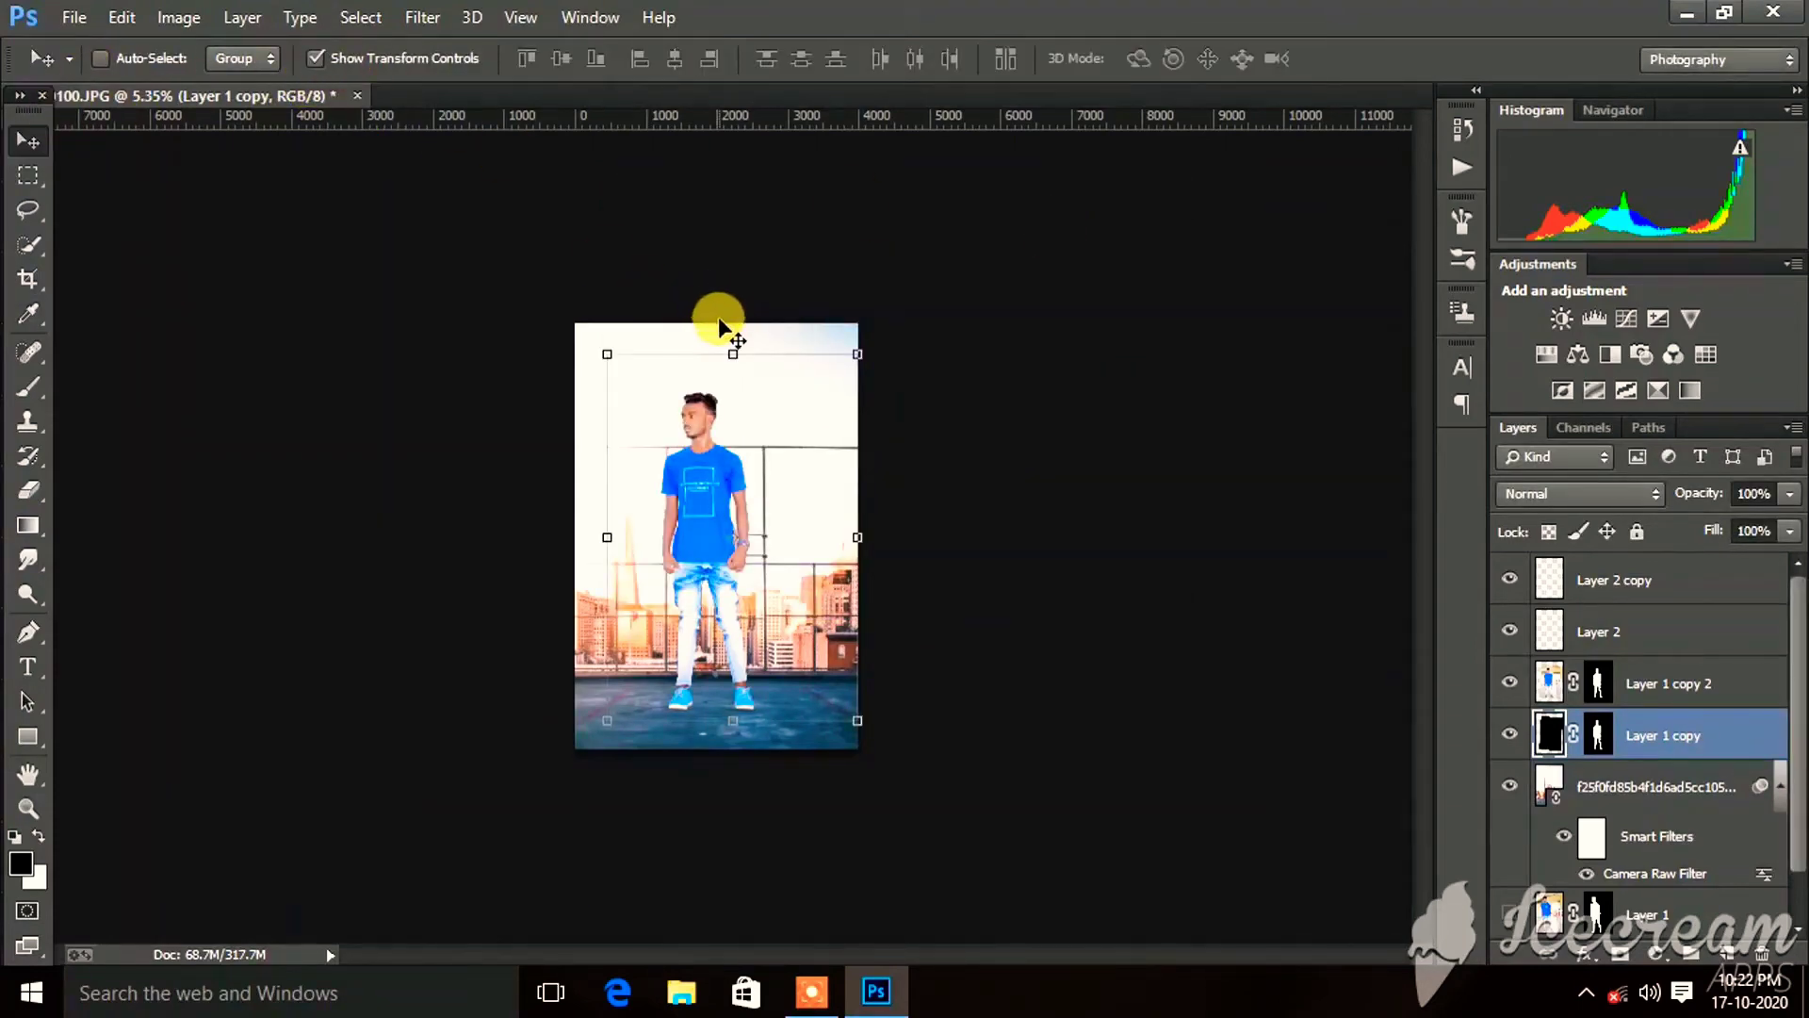
# Flip the black silhouette downward so it lies below the feet.
pyautogui.scroll(3, 718, 316)
pyautogui.moveTo(740, 224)
pyautogui.mouseDown()
pyautogui.moveTo(745, 954)
pyautogui.moveTo(755, 862)
pyautogui.mouseUp()
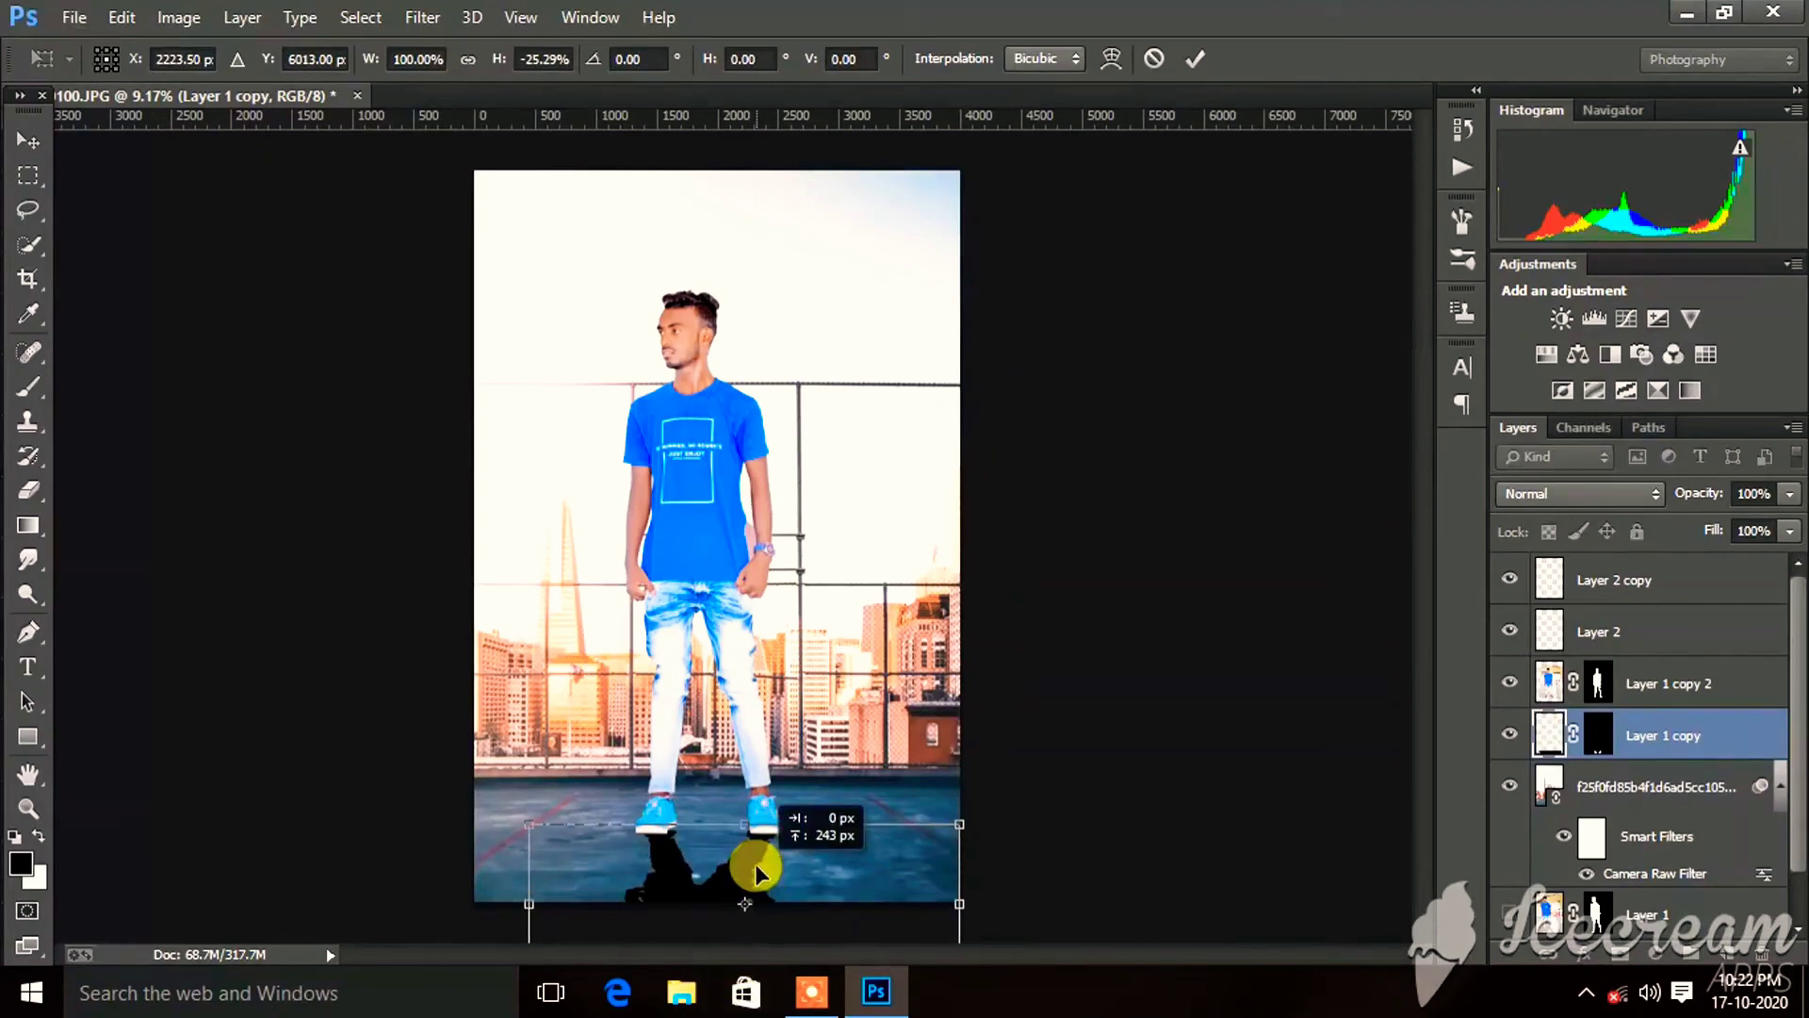
pyautogui.scroll(-1, 763, 819)
pyautogui.scroll(-2, 765, 805)
pyautogui.scroll(3, 763, 794)
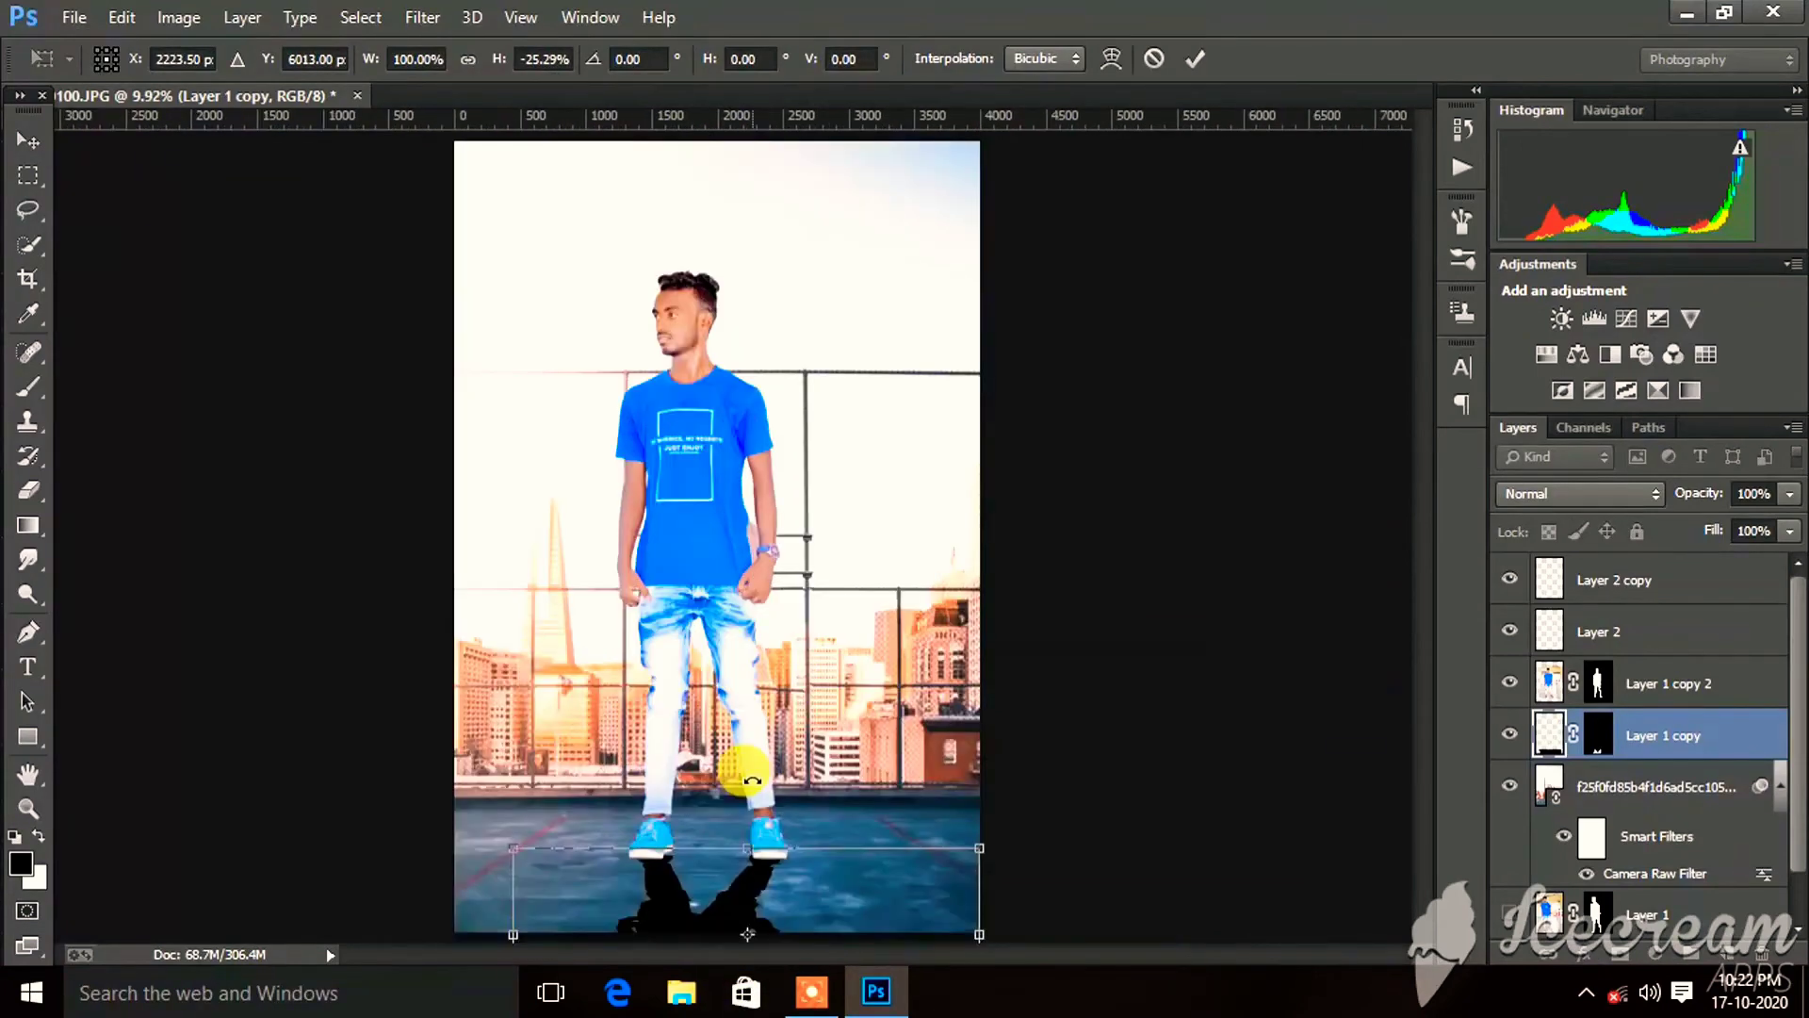
pyautogui.scroll(-1, 810, 702)
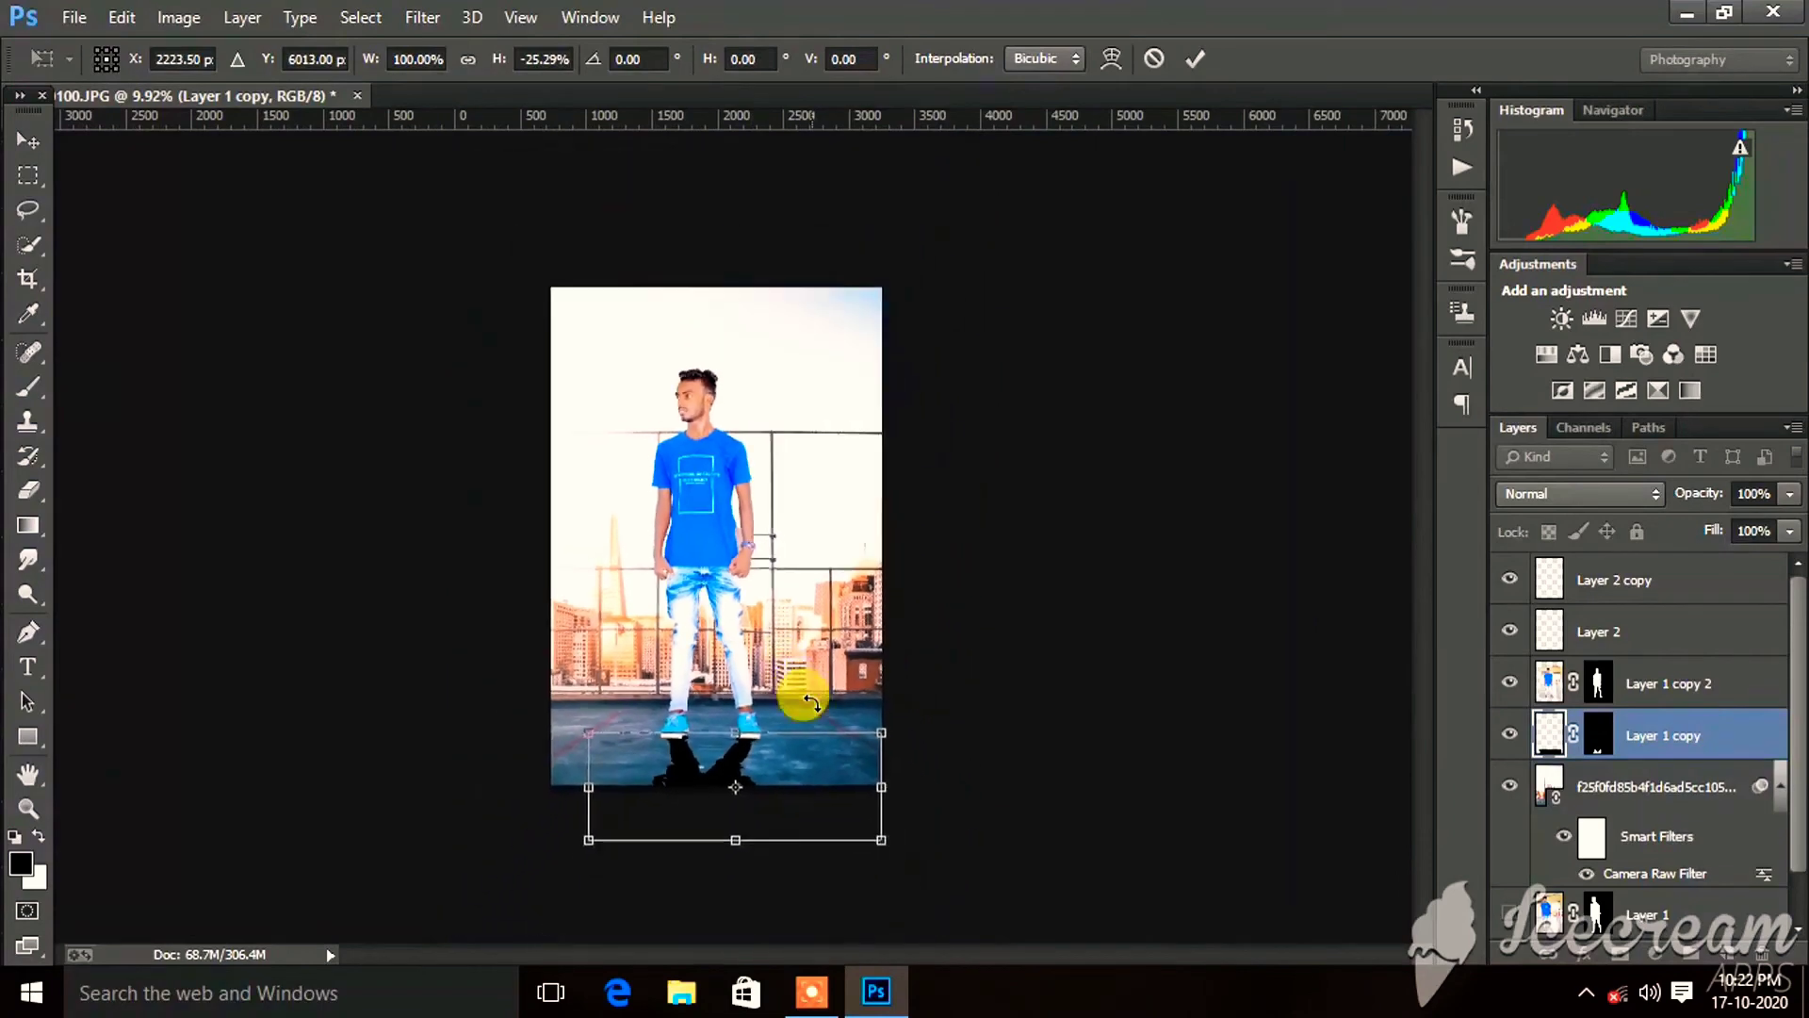
pyautogui.scroll(1, 811, 702)
pyautogui.scroll(1, 809, 707)
pyautogui.scroll(-3, 807, 716)
pyautogui.scroll(-3, 807, 718)
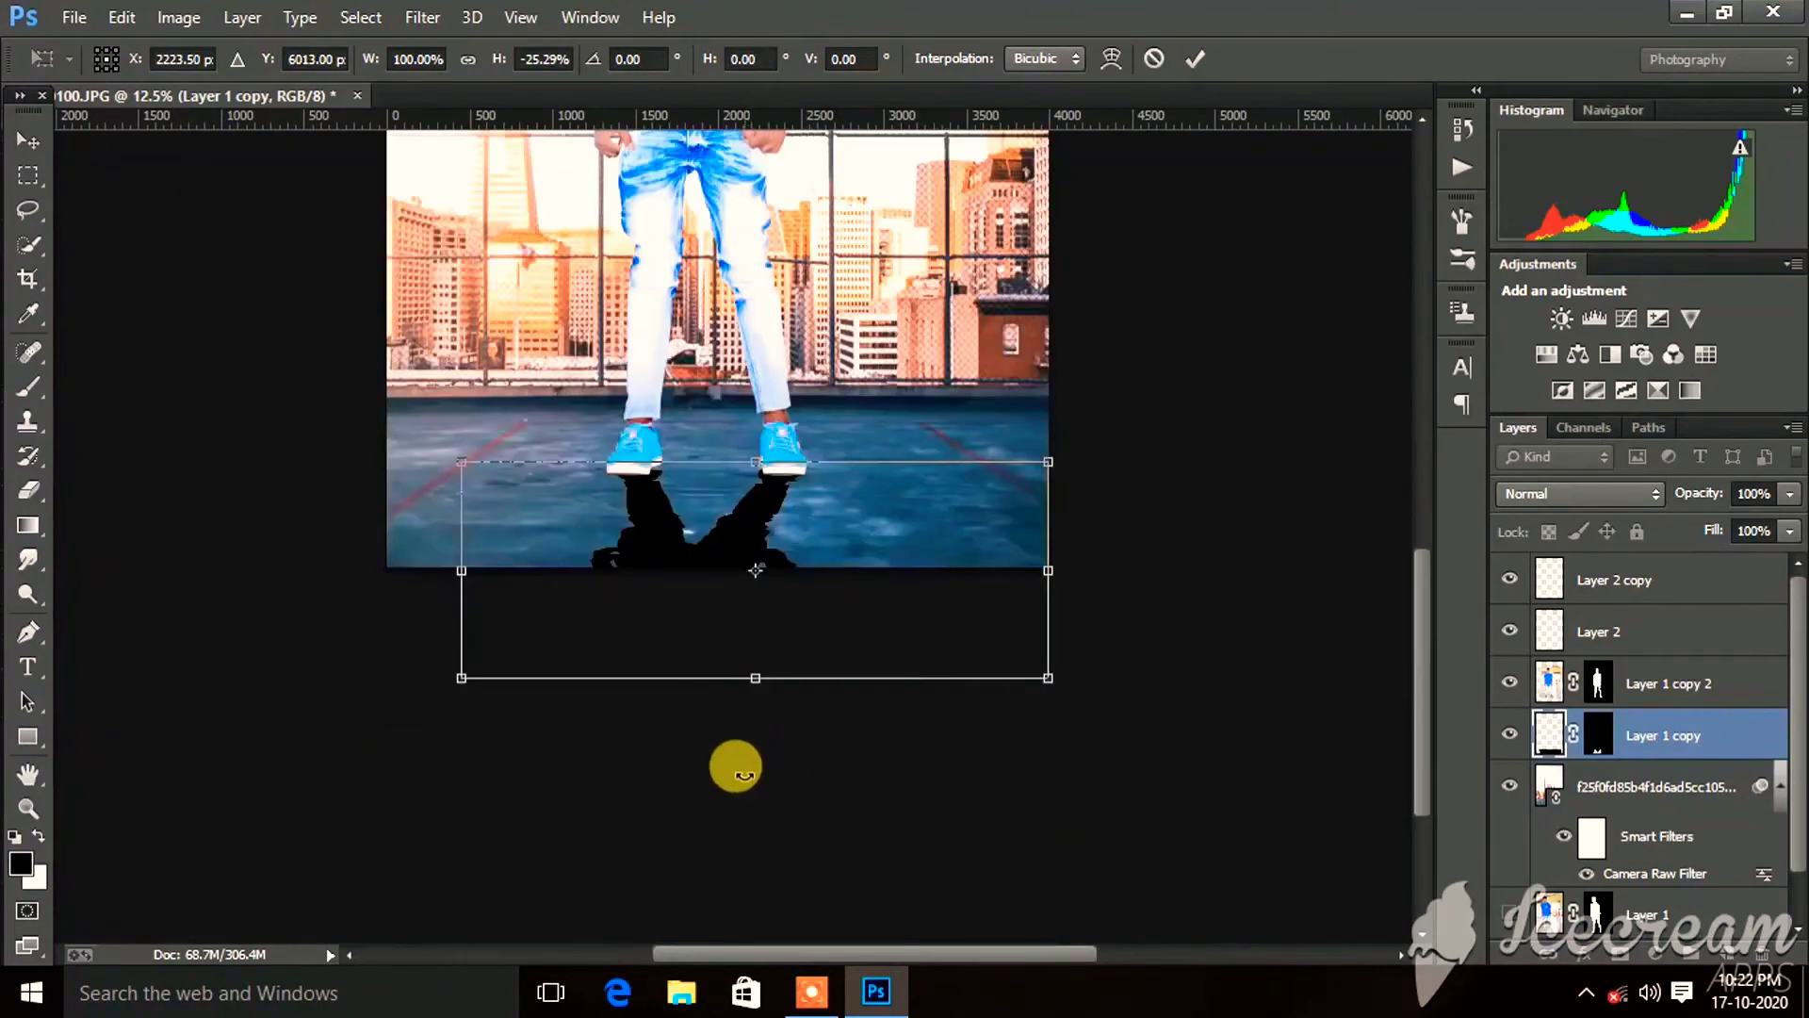
# Skew the shadow about -29°, position it under the shoes, and commit.
pyautogui.moveTo(755, 677)
pyautogui.mouseDown()
pyautogui.moveTo(762, 765)
pyautogui.moveTo(550, 792)
pyautogui.moveTo(584, 737)
pyautogui.mouseUp()
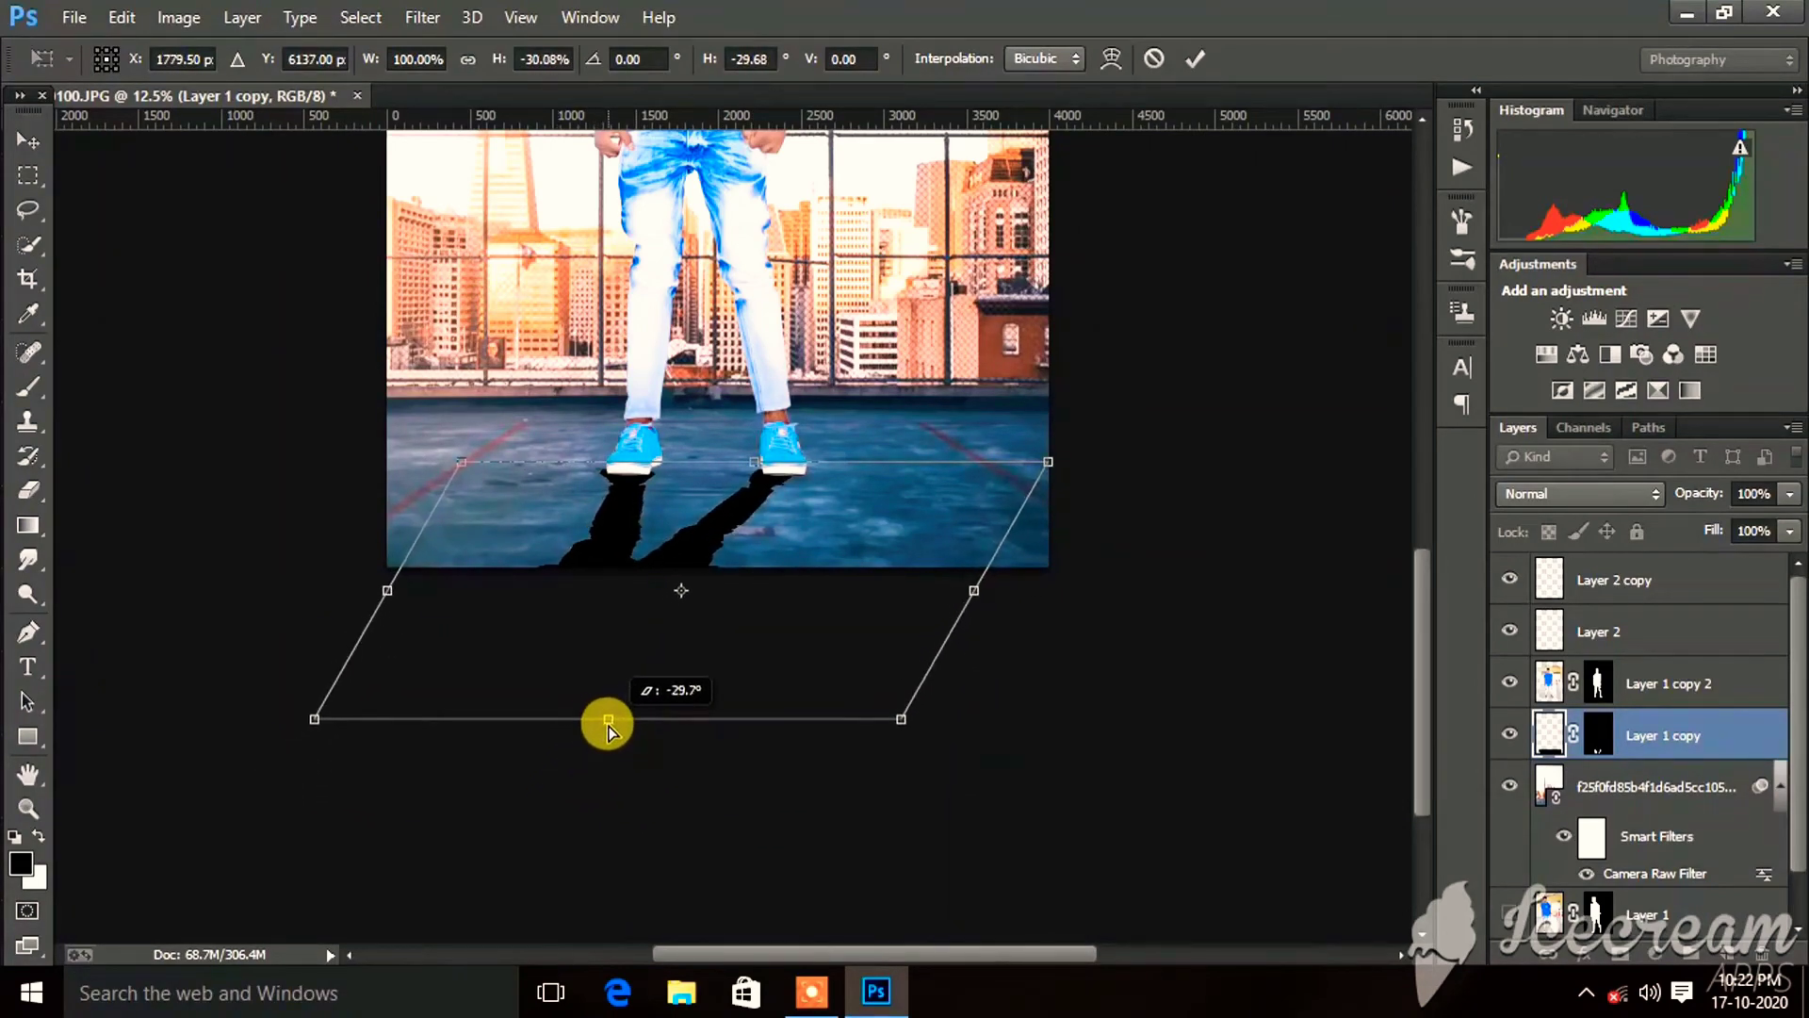
pyautogui.moveTo(584, 738); pyautogui.dragTo(610, 719)
pyautogui.moveTo(743, 678); pyautogui.dragTo(756, 653)
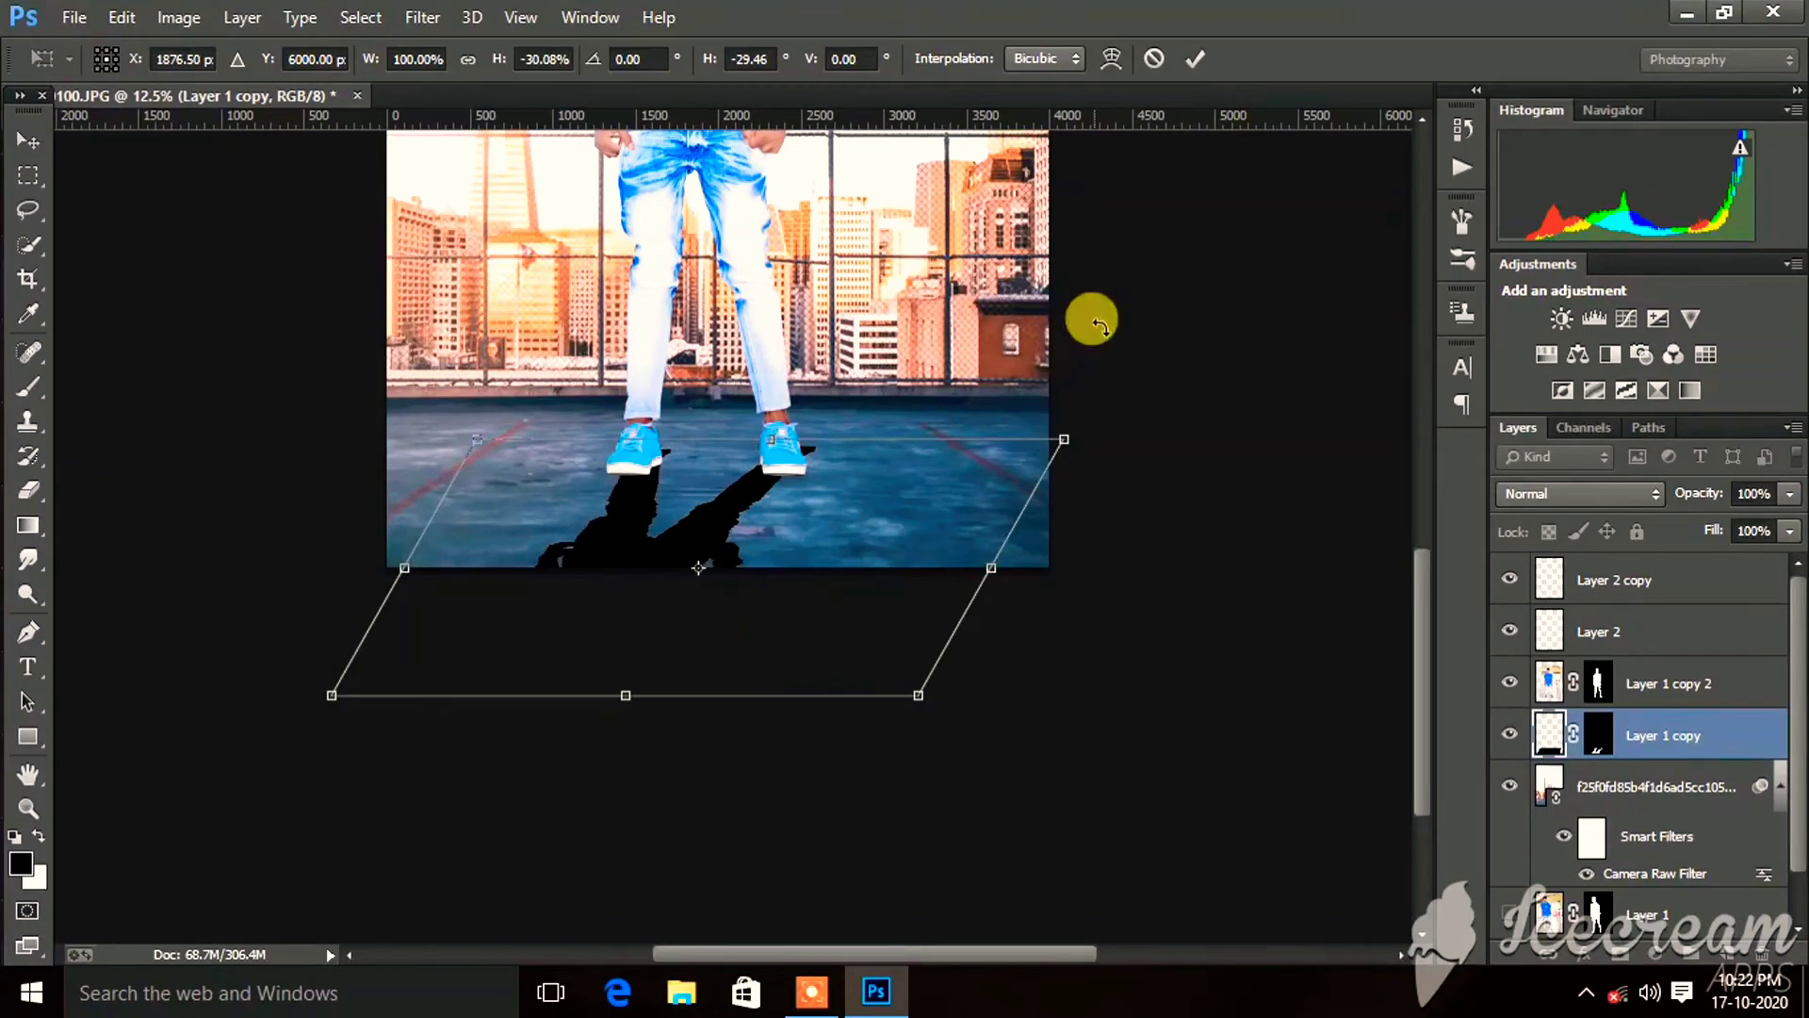
pyautogui.click(1192, 63)
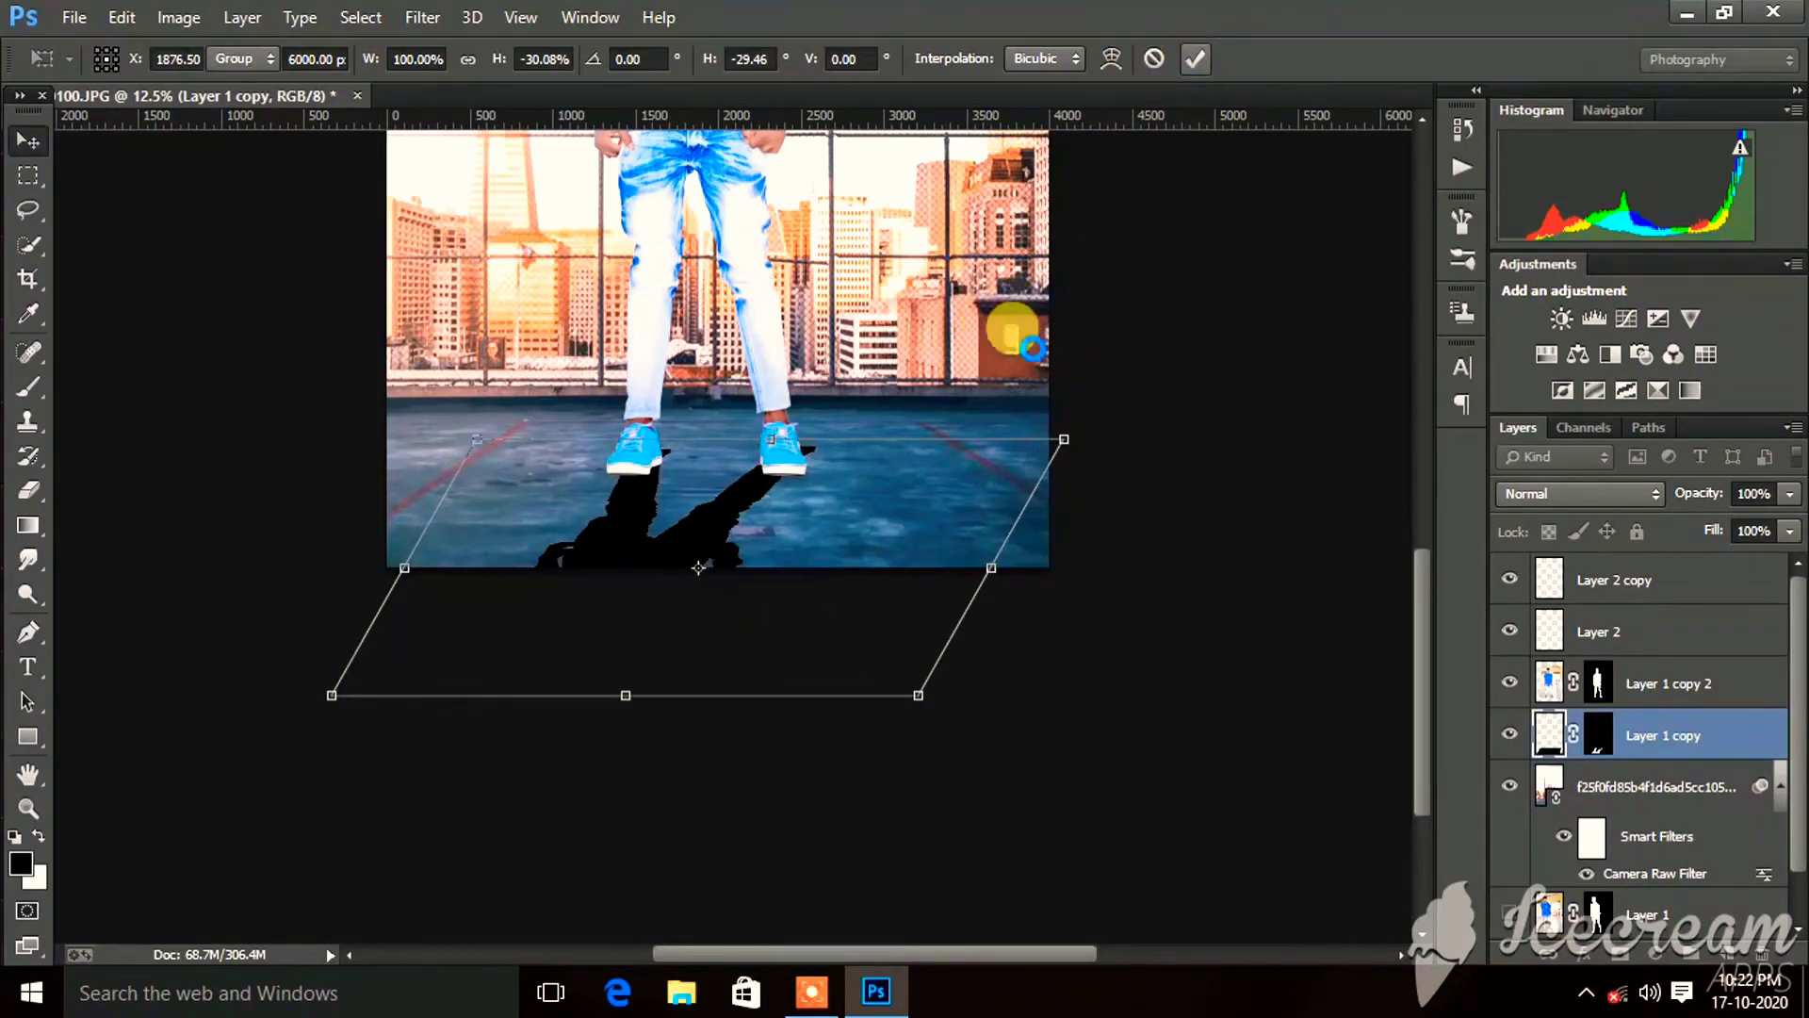
# Set the shadow layer's fill to 37% and ready a soft 472 px, 0% hardness eraser.
pyautogui.click(1787, 535)
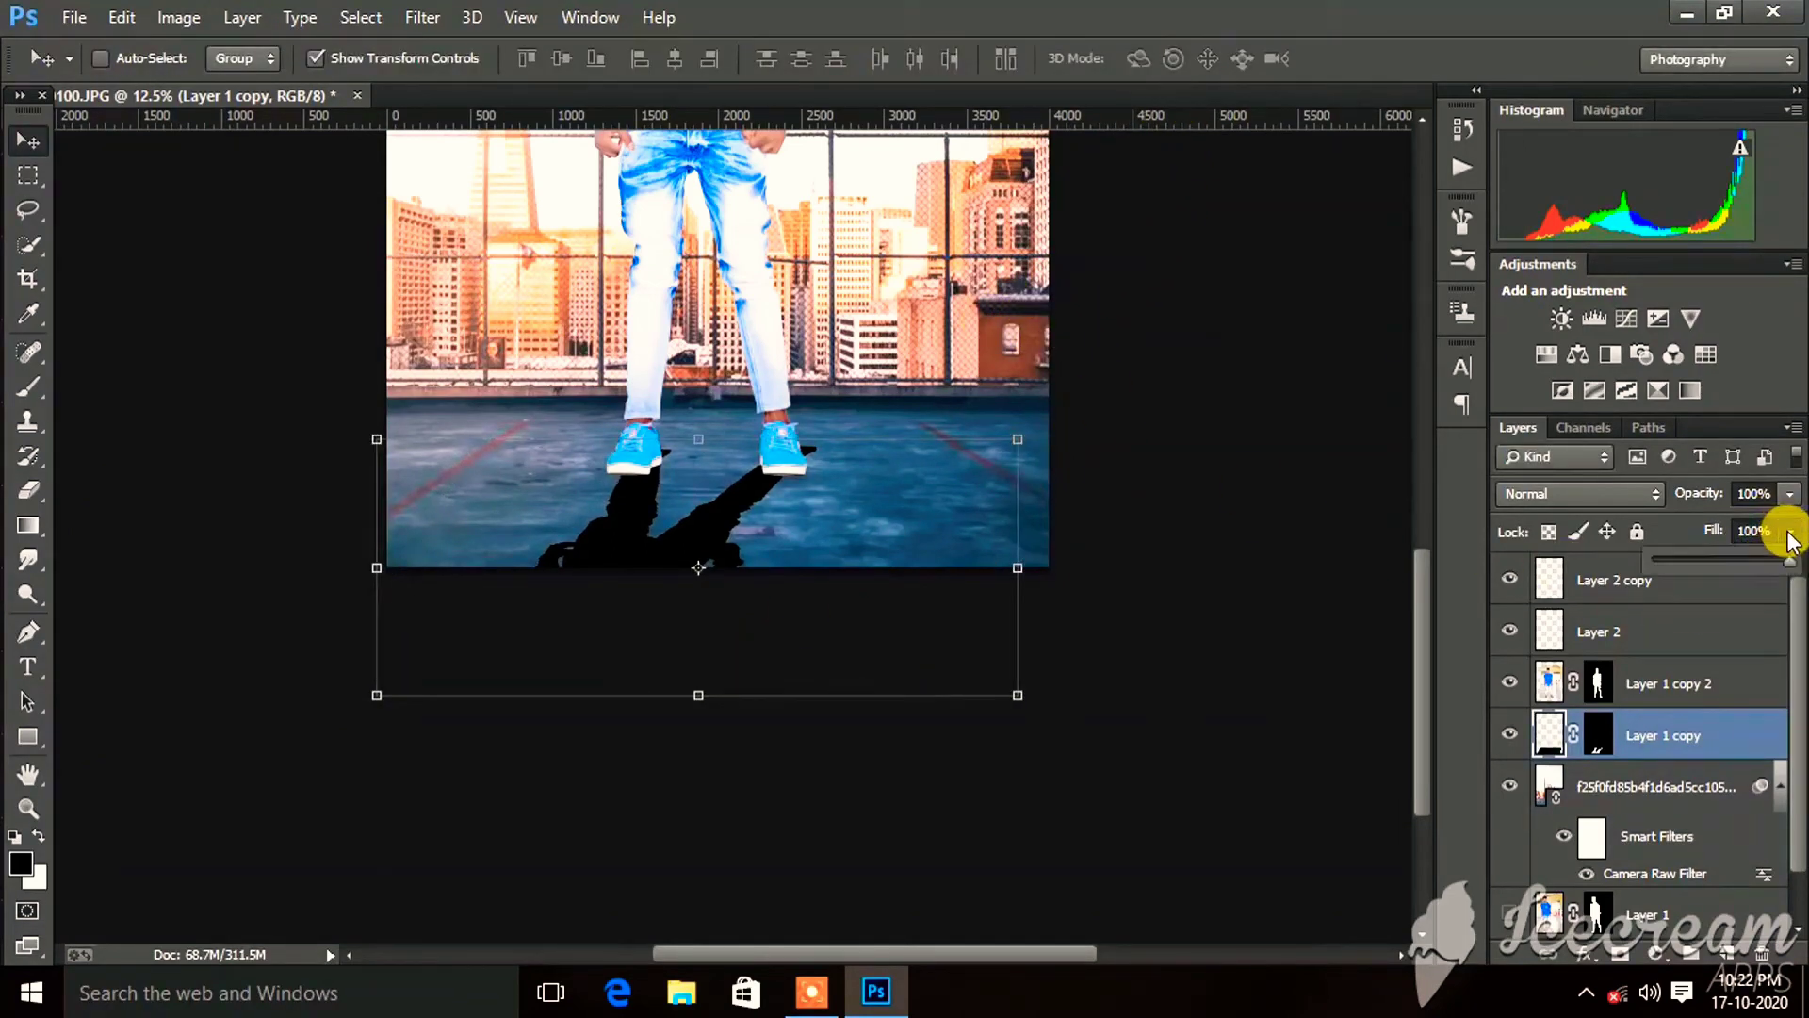
pyautogui.moveTo(1732, 573); pyautogui.dragTo(1704, 574)
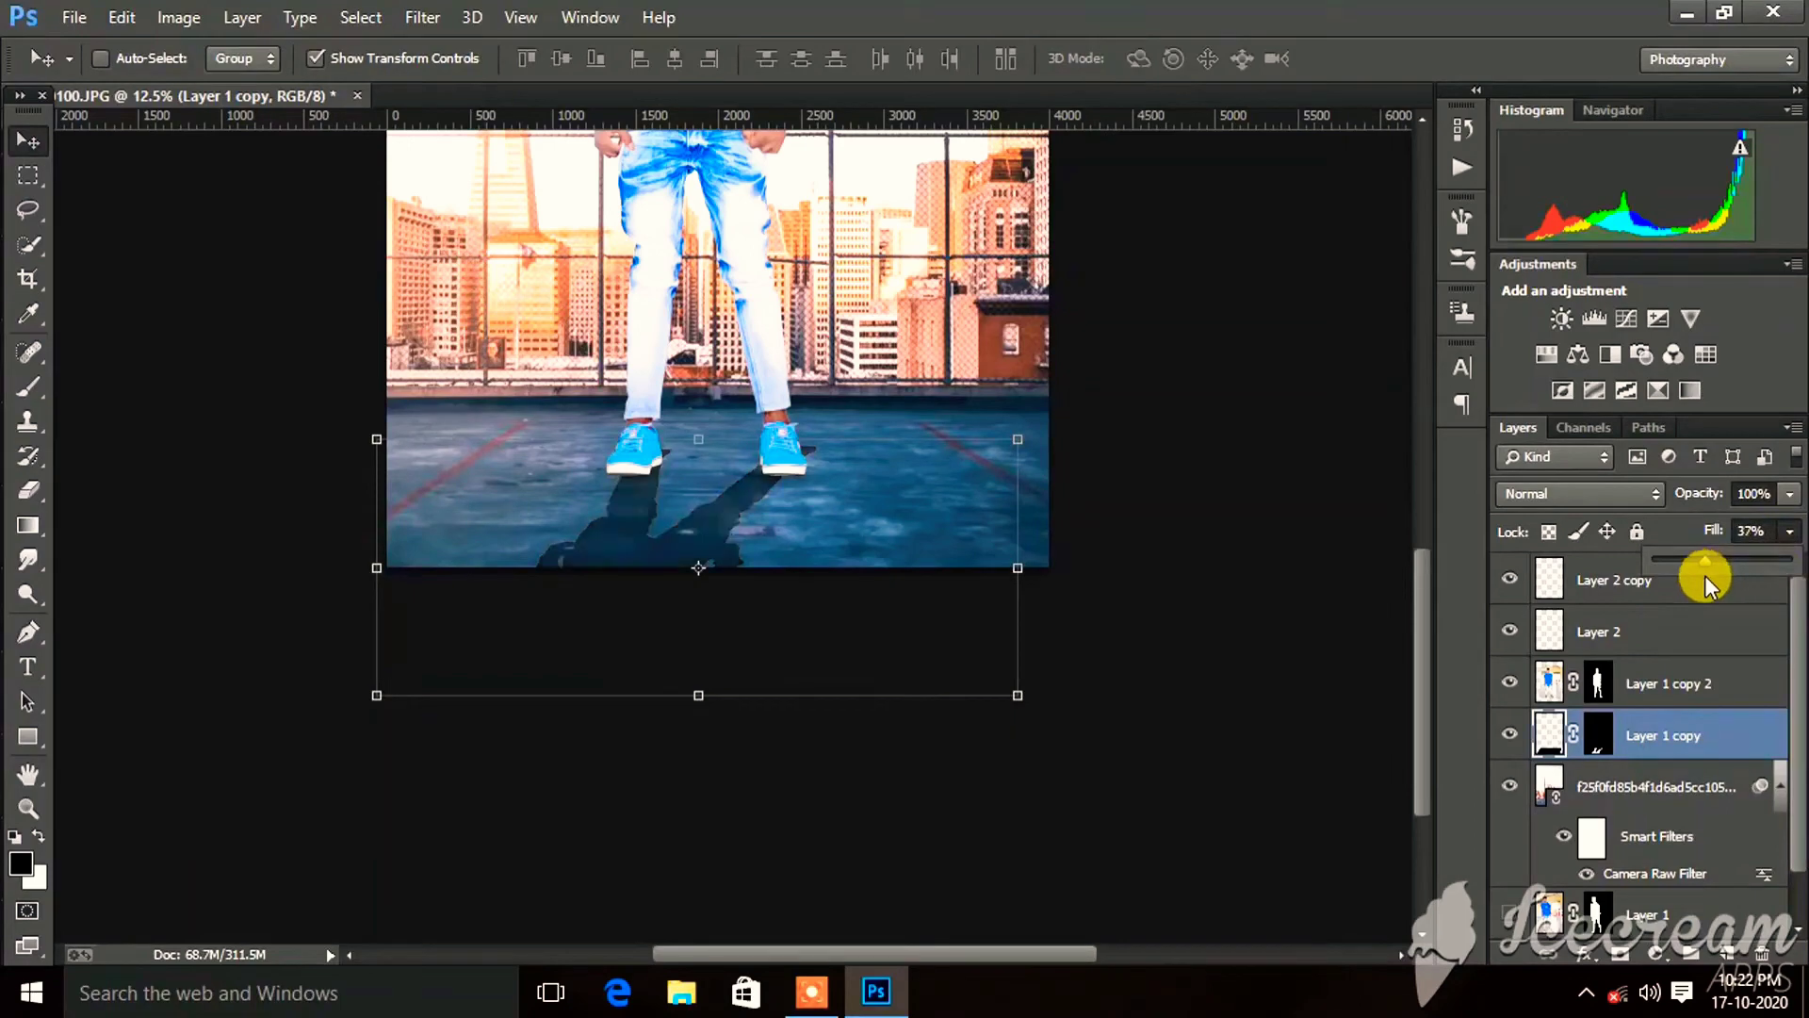
pyautogui.click(28, 490)
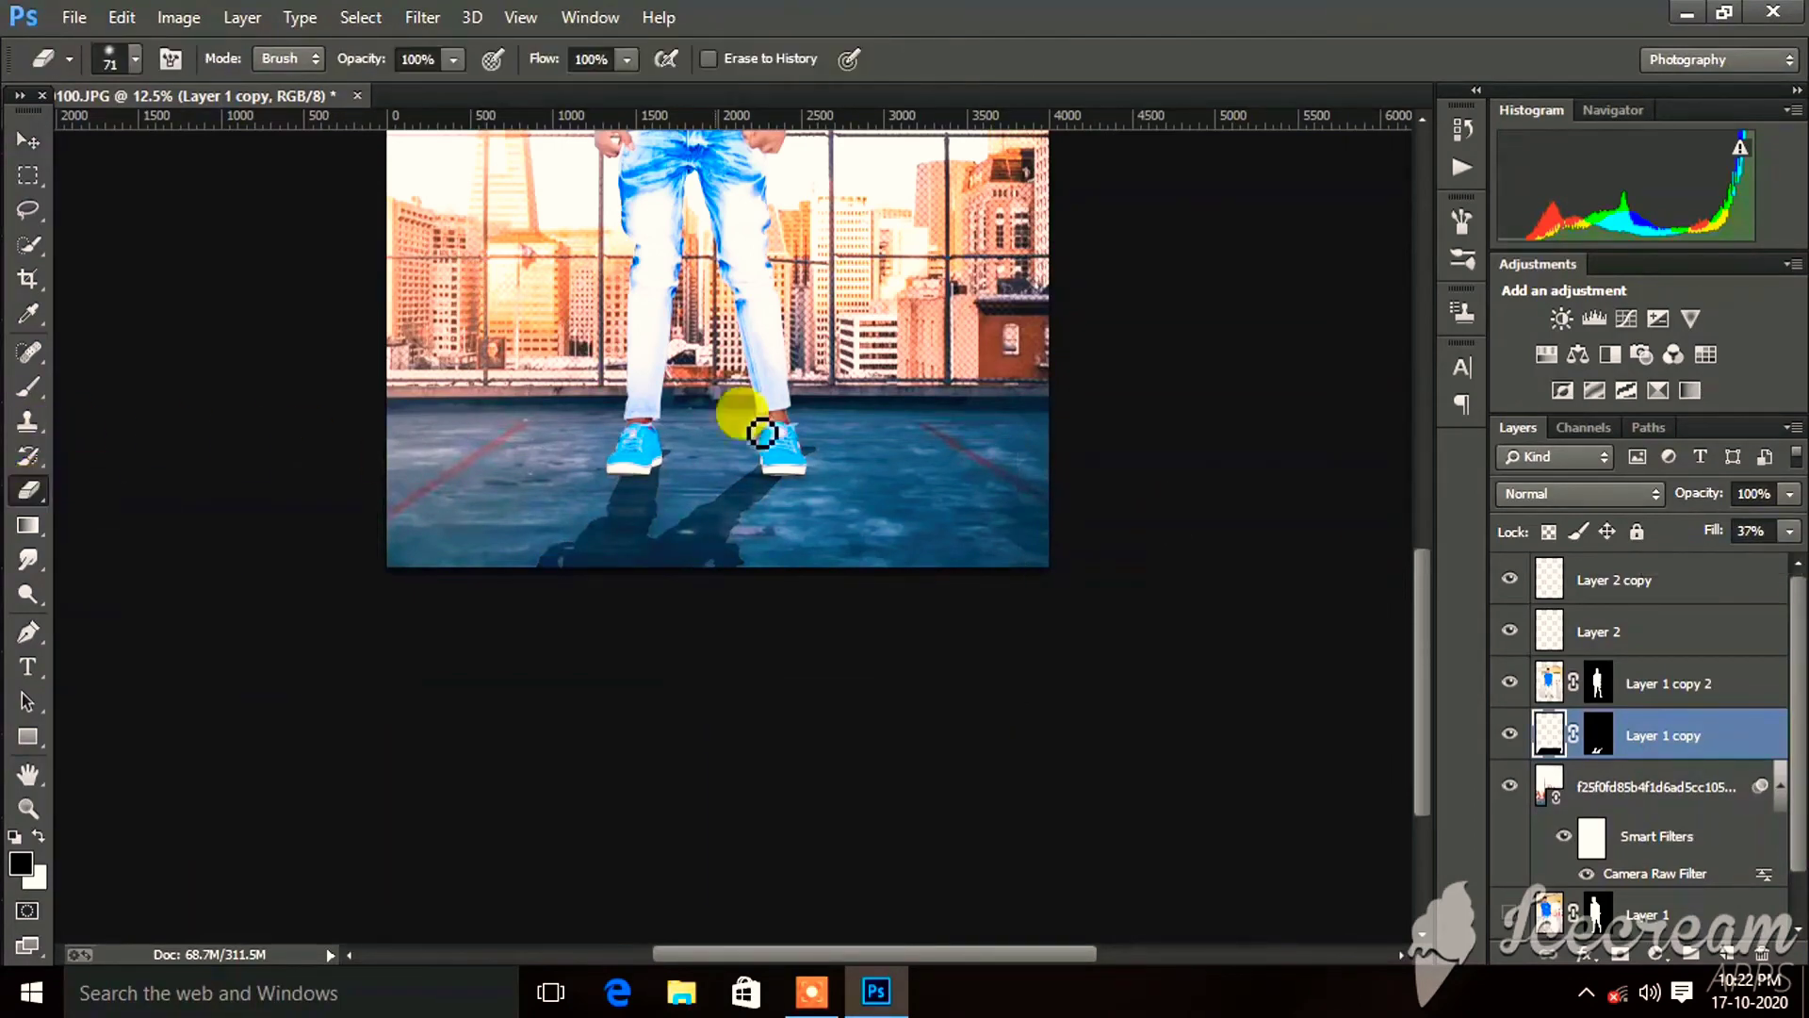
pyautogui.rightClick(878, 411)
pyautogui.moveTo(1087, 458); pyautogui.dragTo(1121, 460)
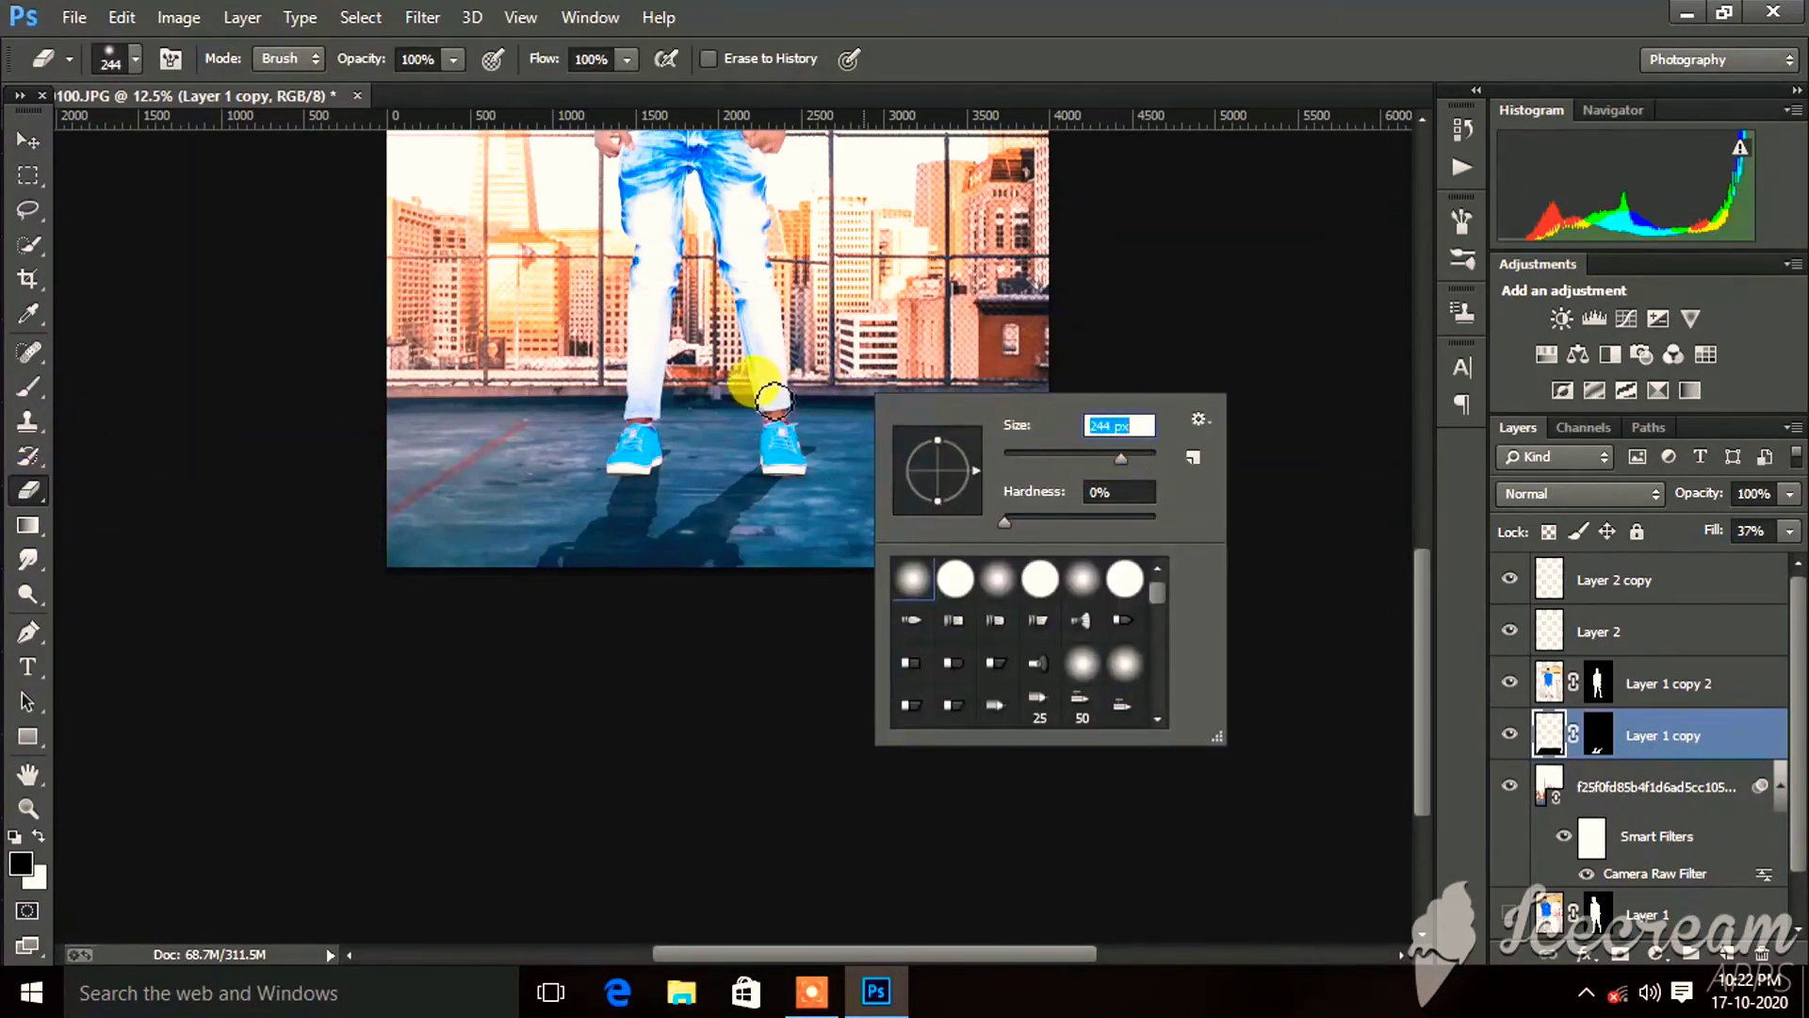
pyautogui.click(806, 387)
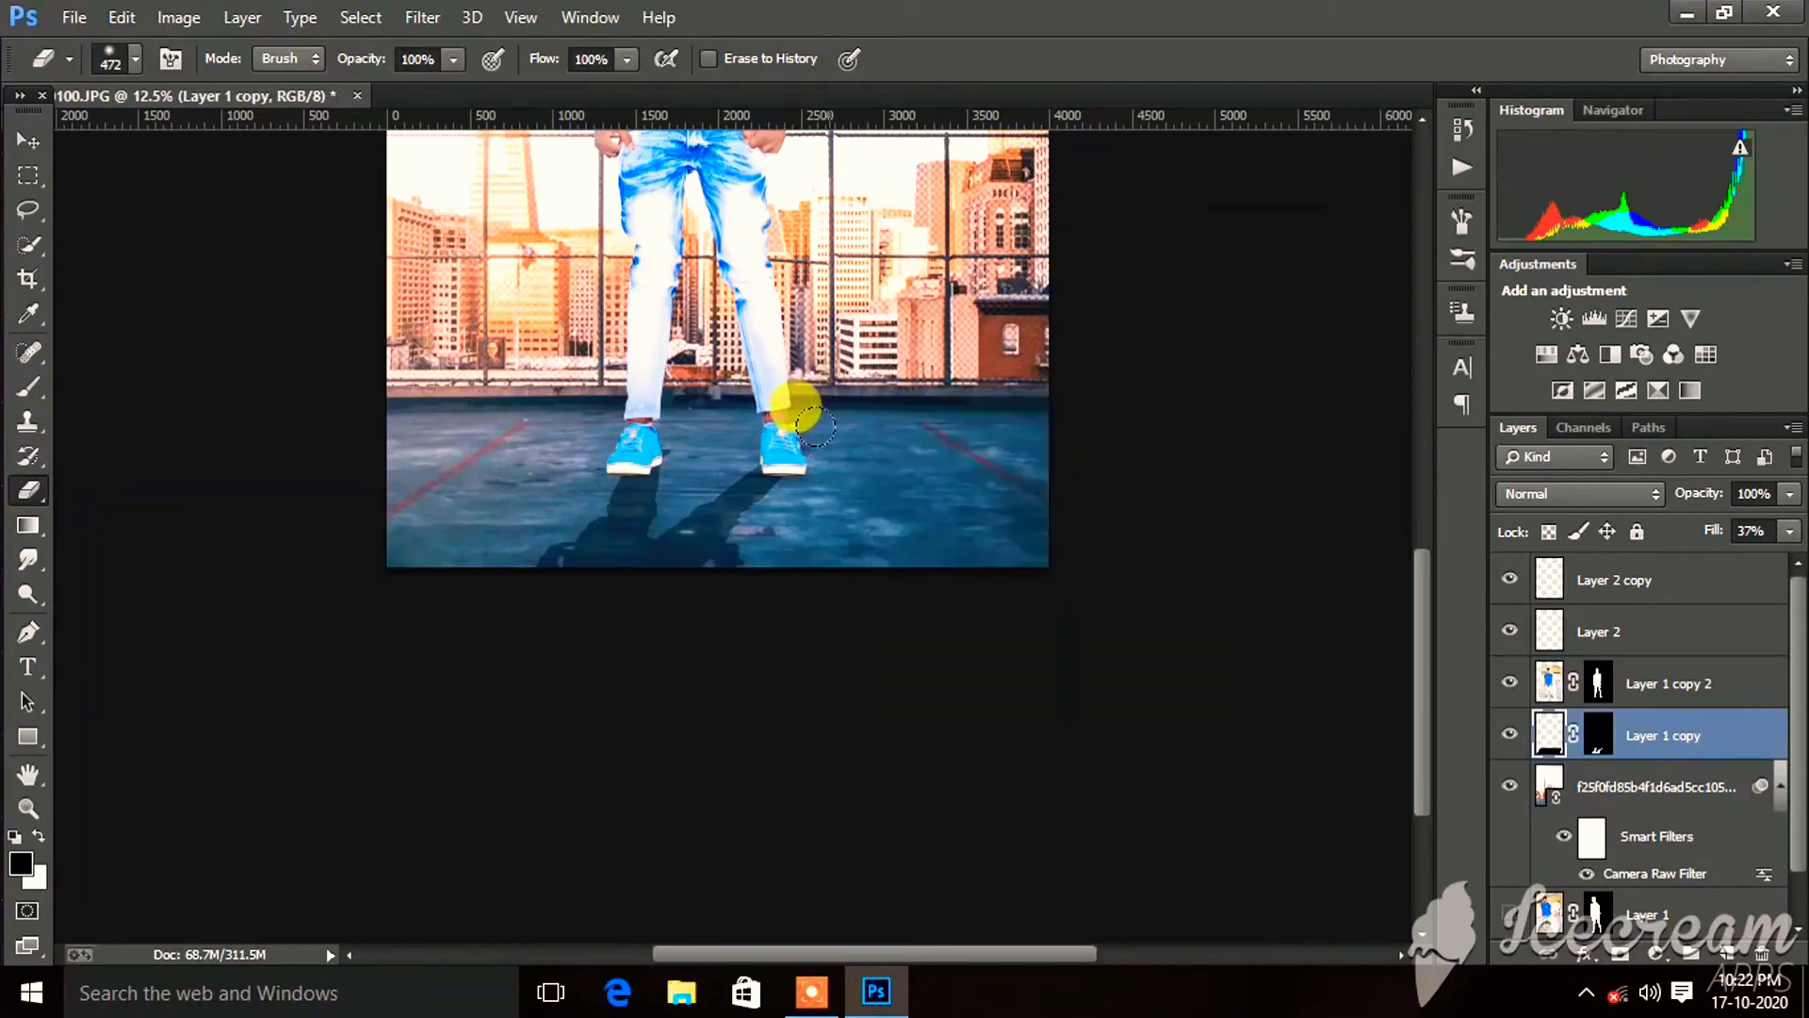
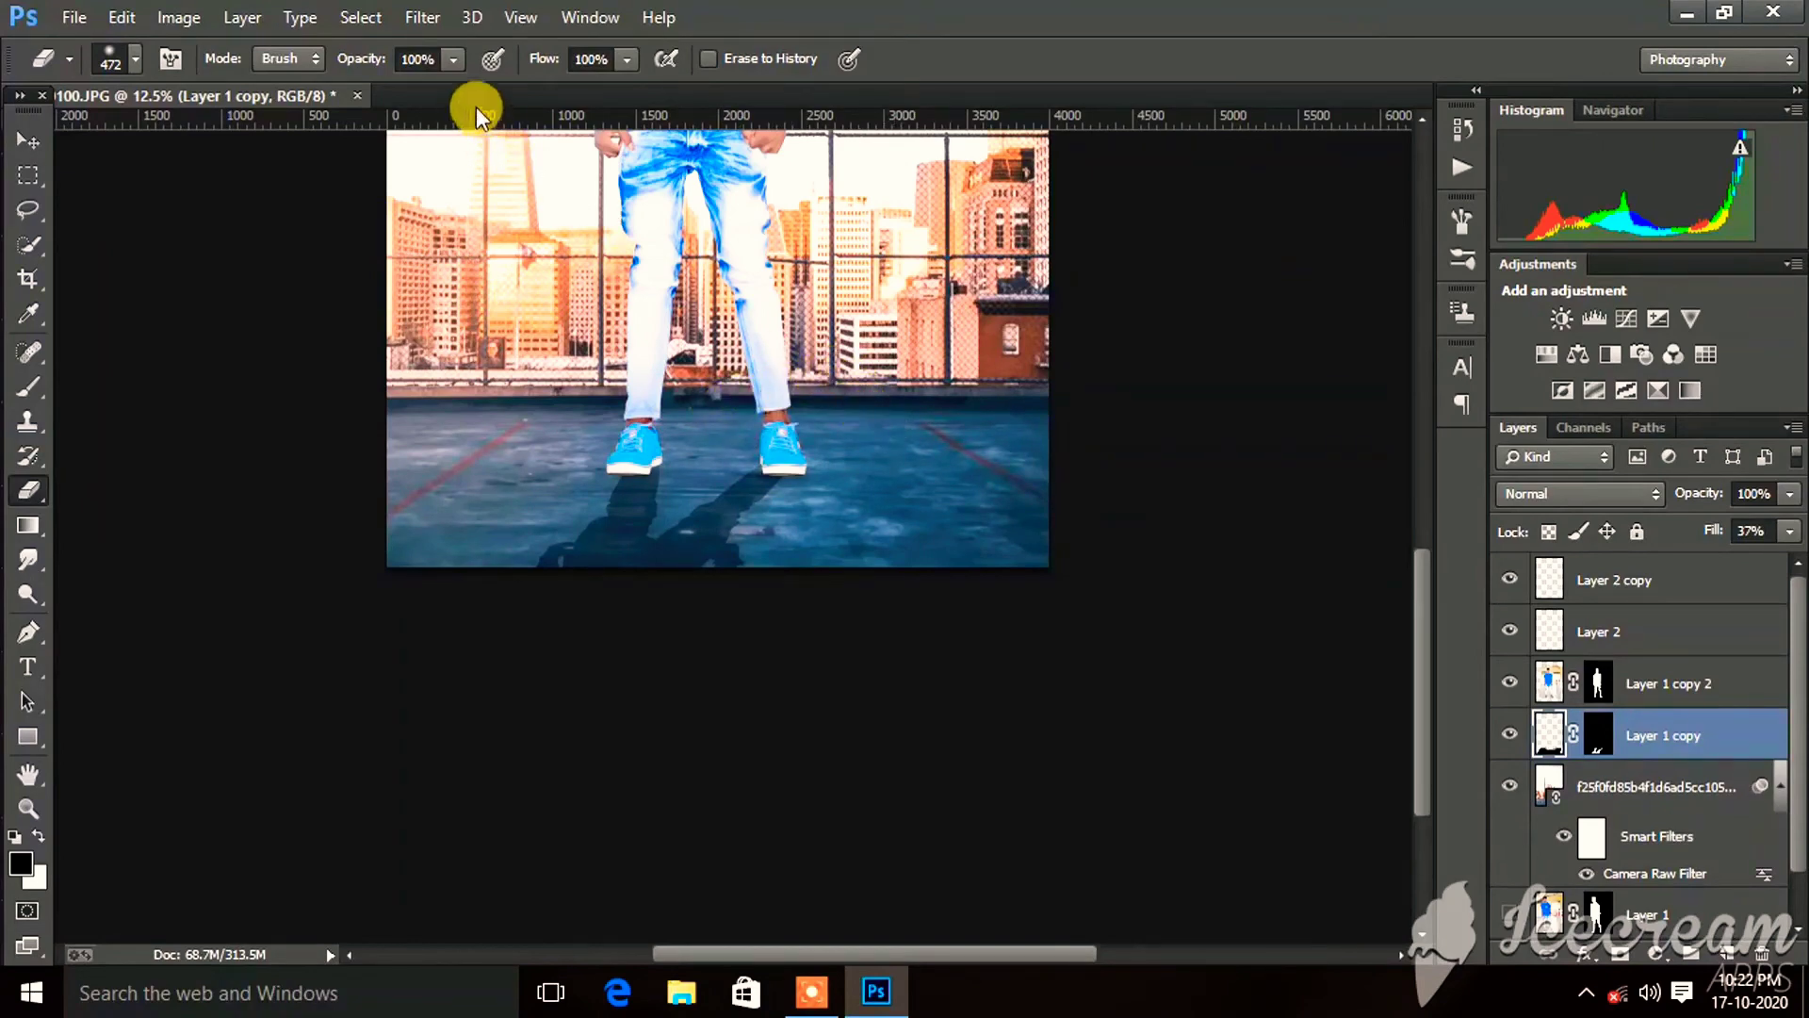
# Widen, skew and slightly rotate the Layer 1 copy shadow across the rooftop, then commit the transform.
pyautogui.click(29, 140)
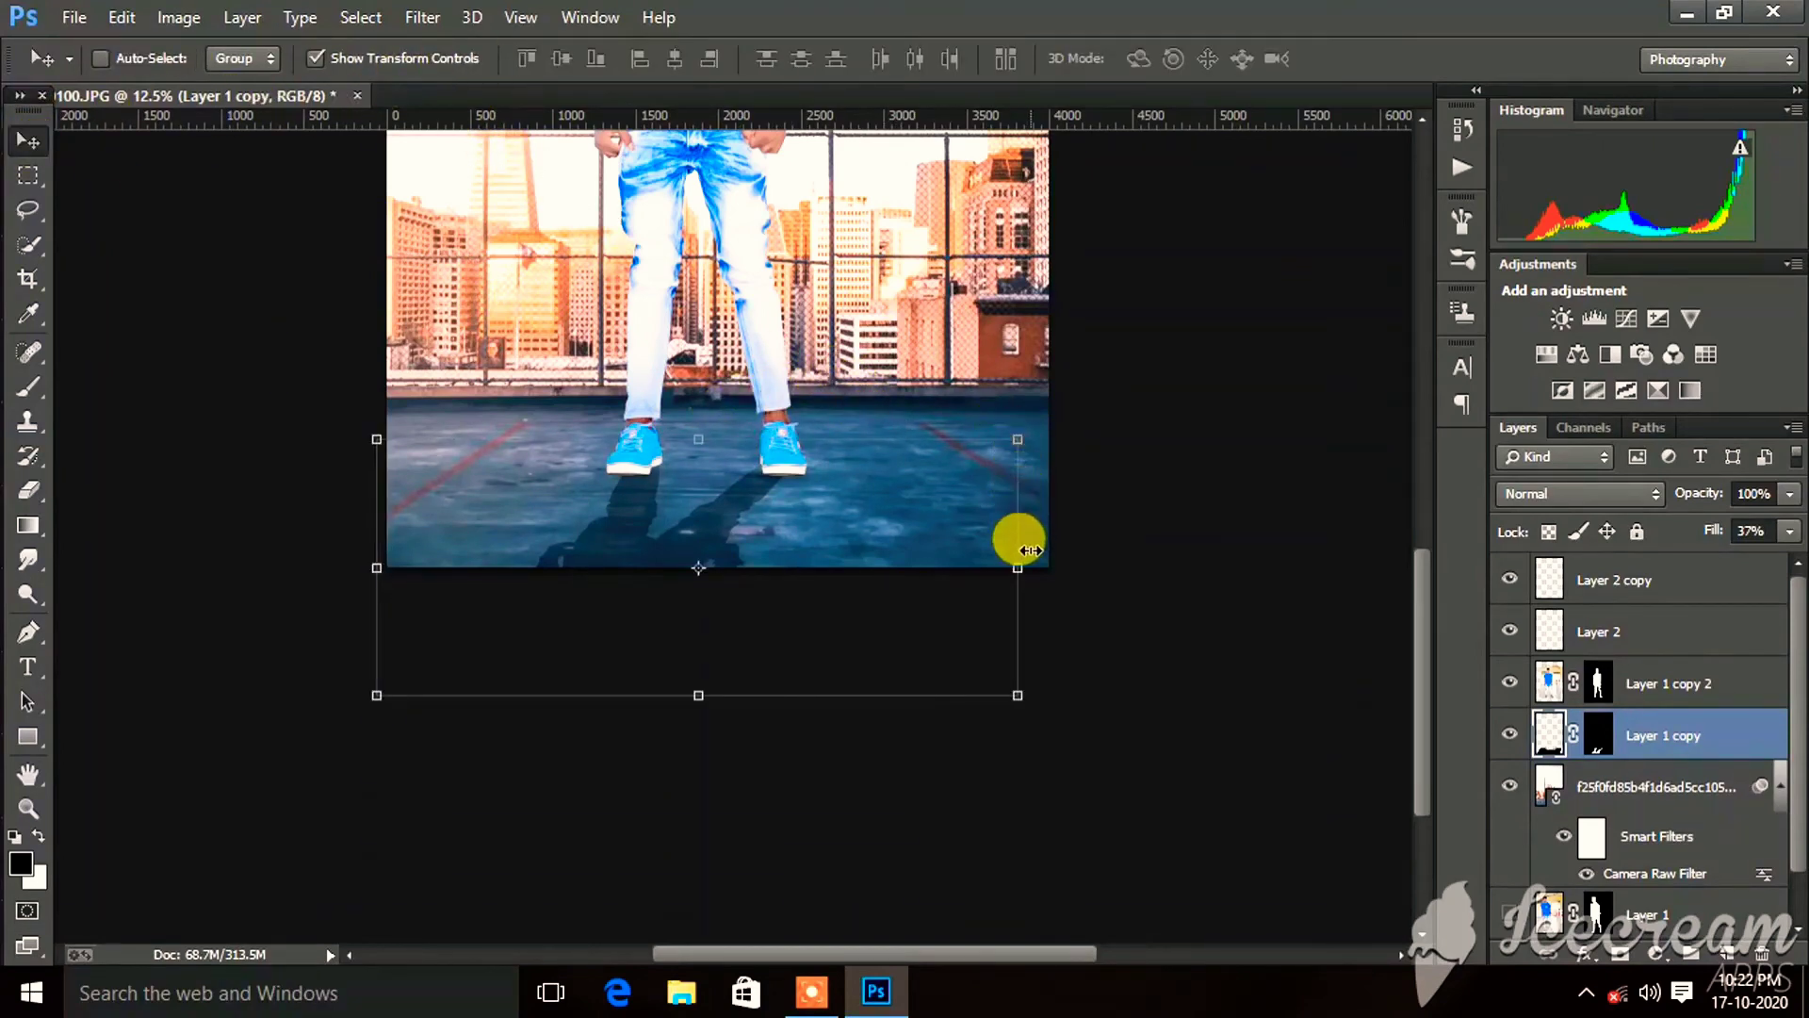
pyautogui.moveTo(1030, 562); pyautogui.dragTo(1046, 567)
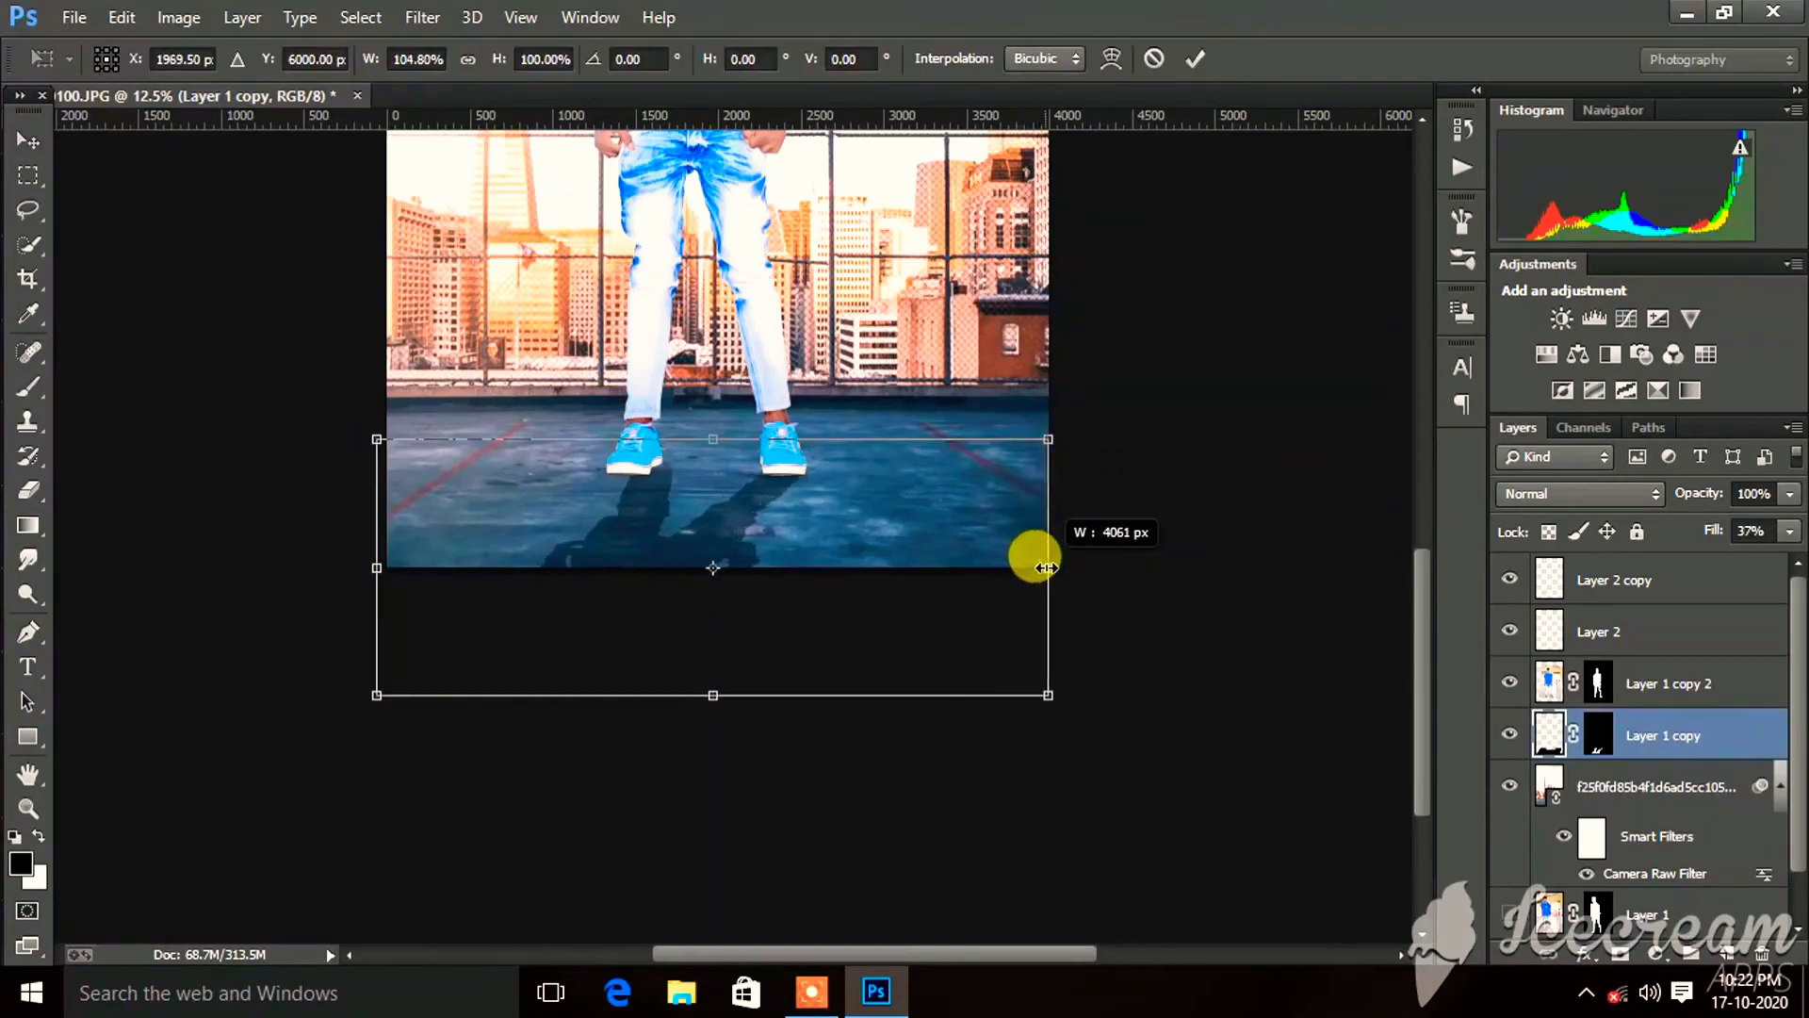
pyautogui.moveTo(884, 556); pyautogui.dragTo(870, 550)
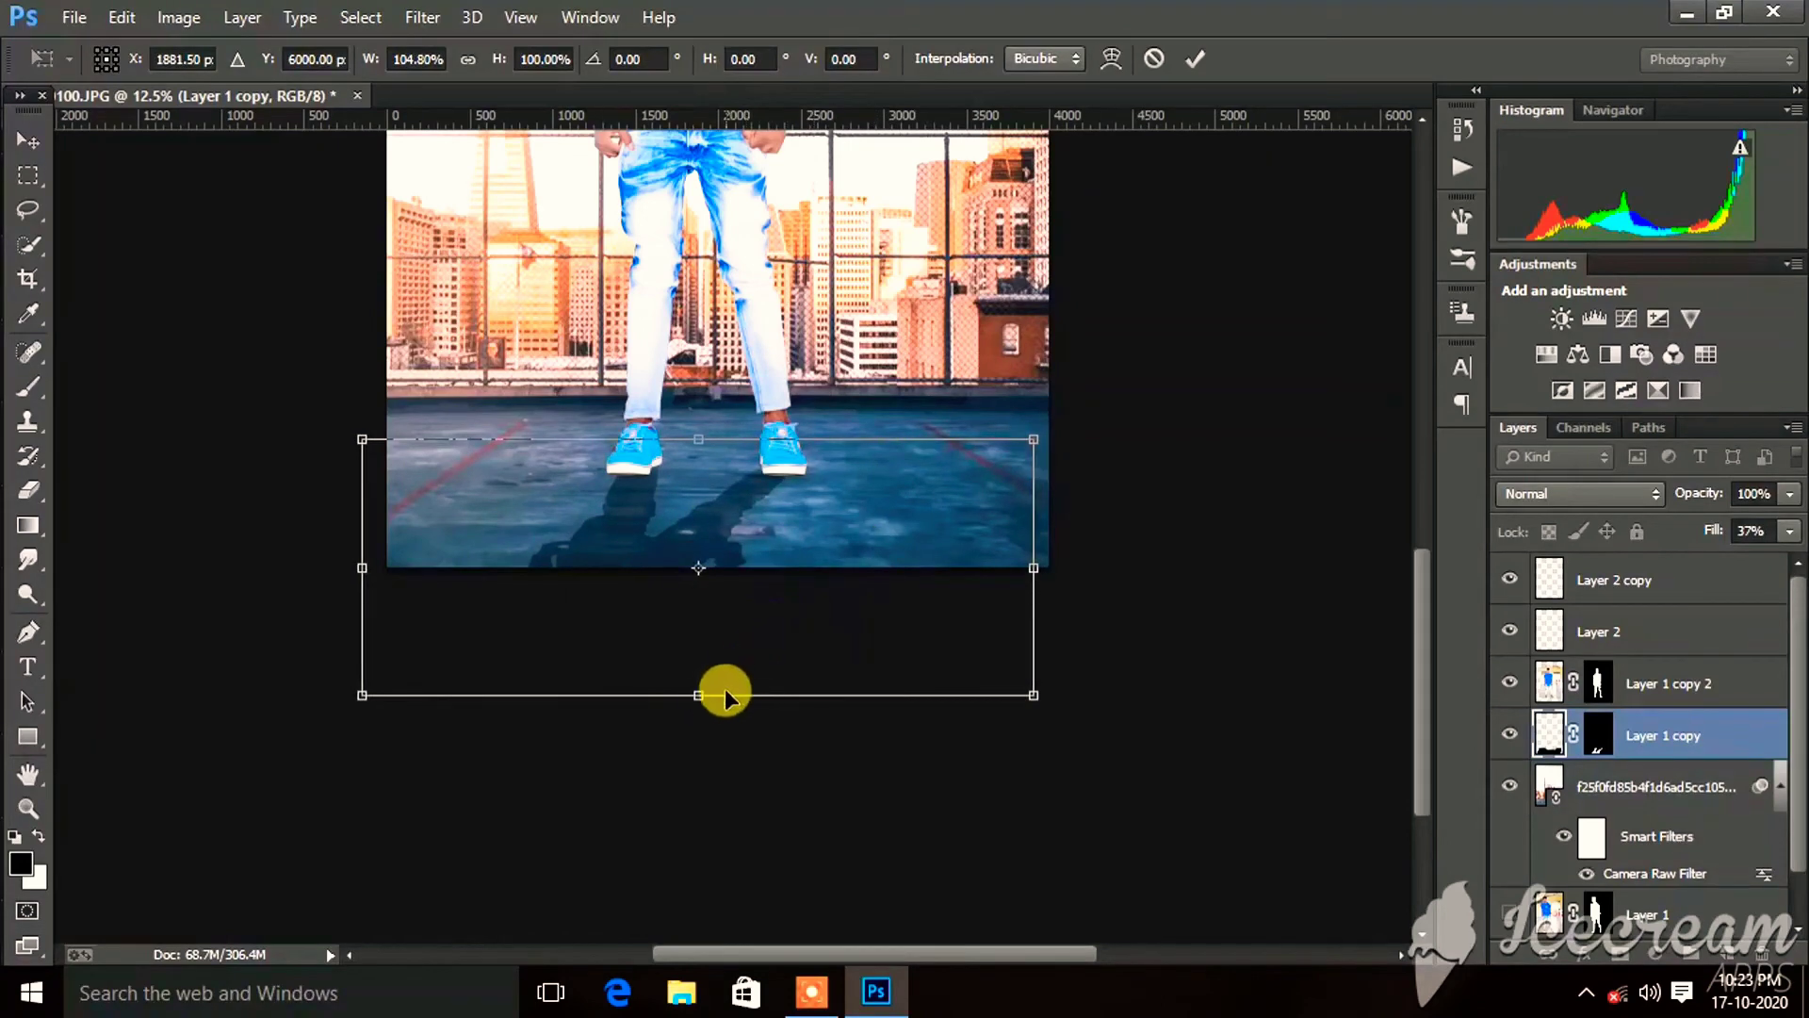
pyautogui.moveTo(703, 696); pyautogui.dragTo(681, 704)
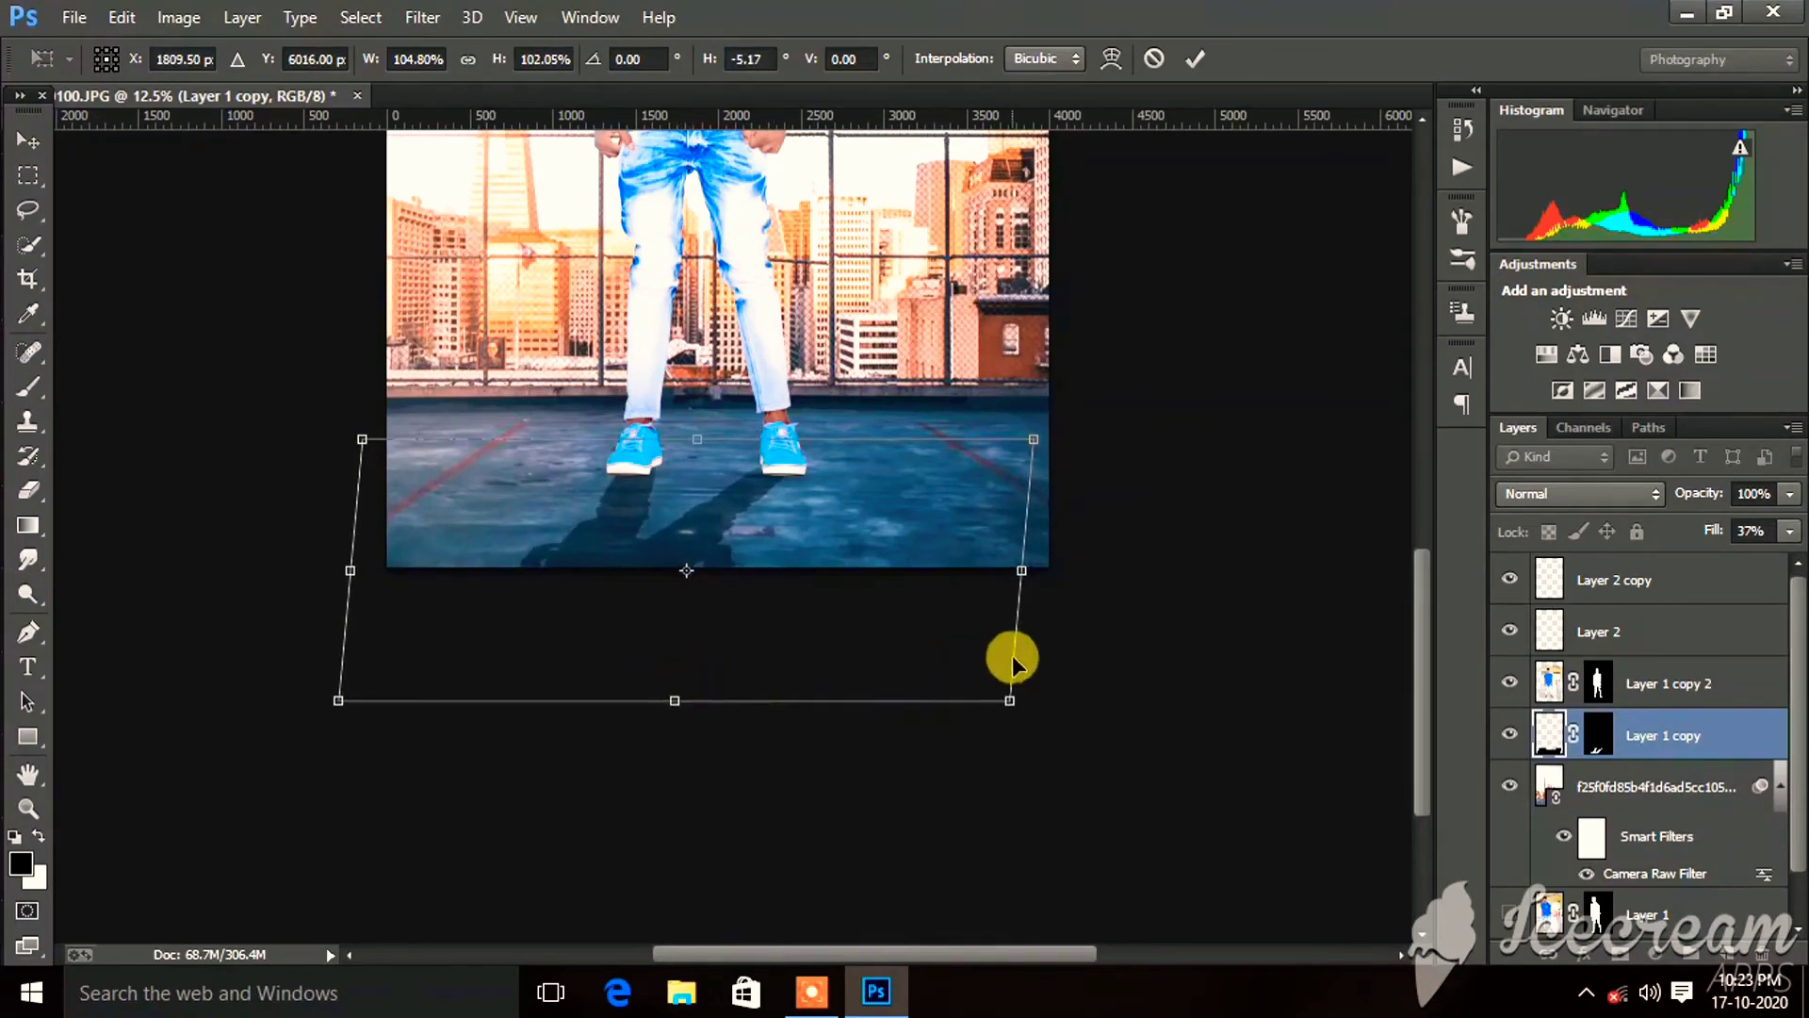
pyautogui.moveTo(1010, 700)
pyautogui.mouseDown()
pyautogui.moveTo(1017, 720)
pyautogui.moveTo(946, 664)
pyautogui.mouseUp()
pyautogui.scroll(-4, 957, 648)
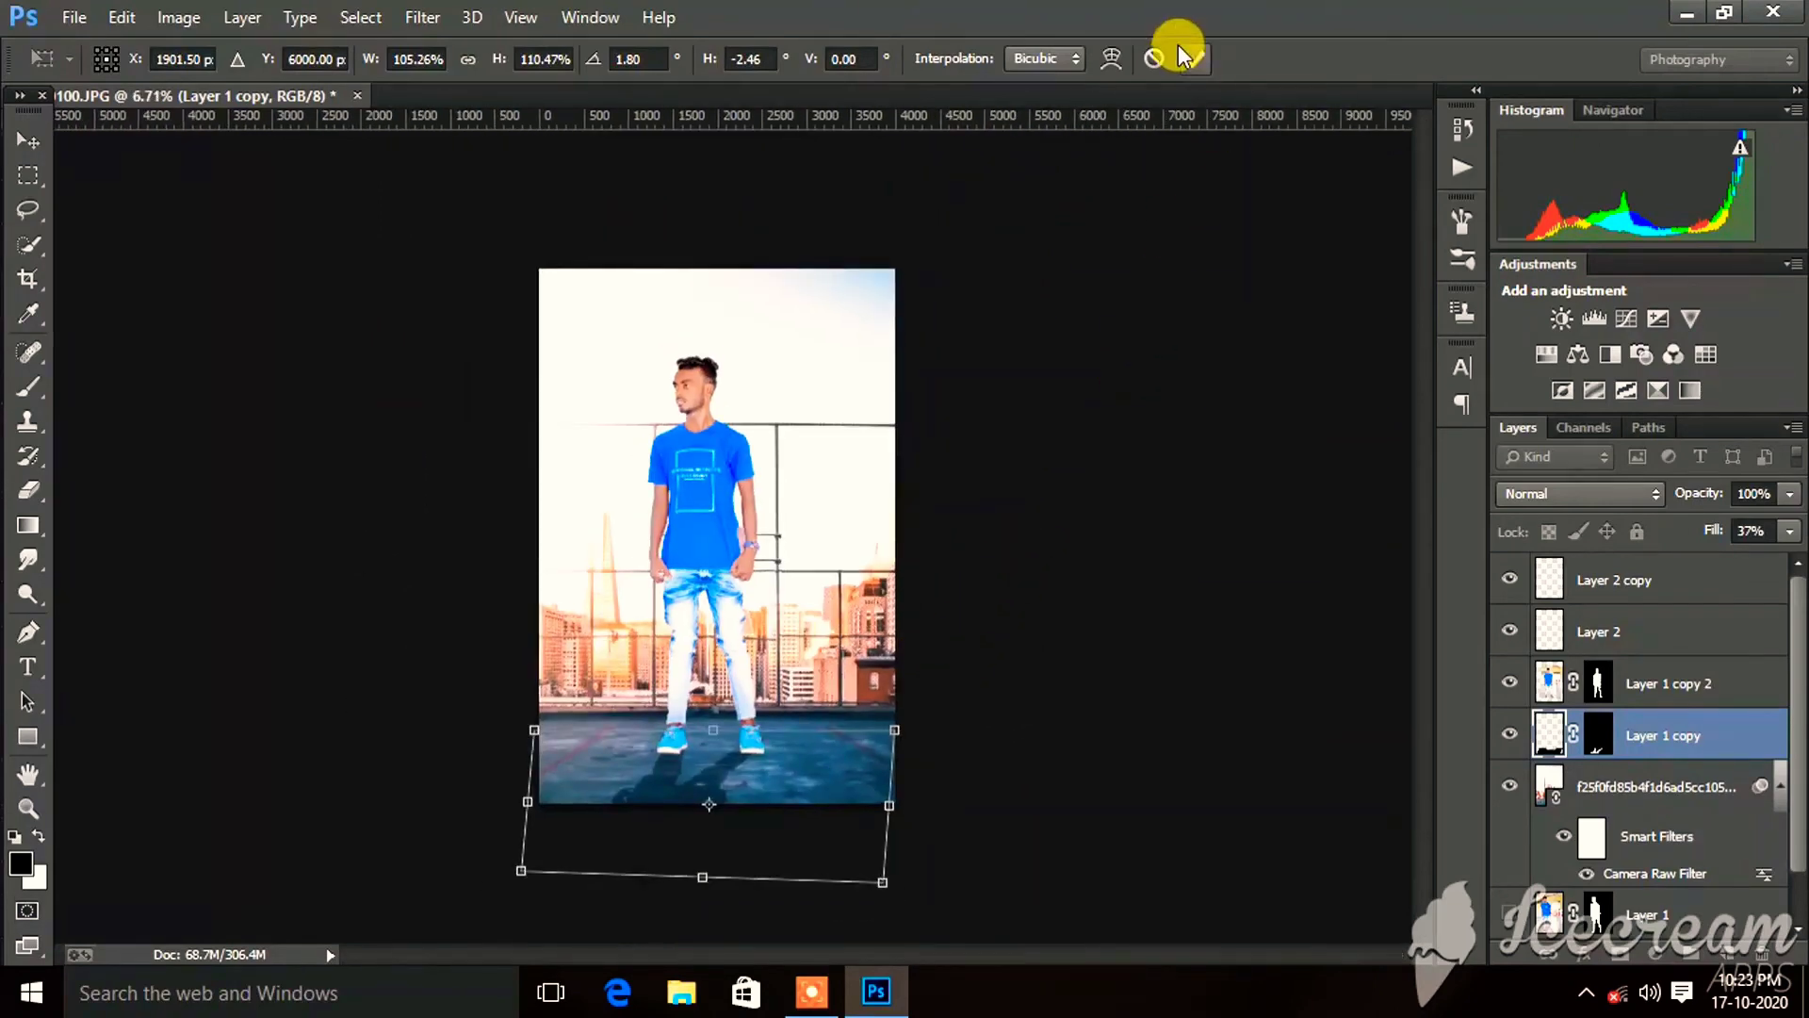
pyautogui.click(1192, 58)
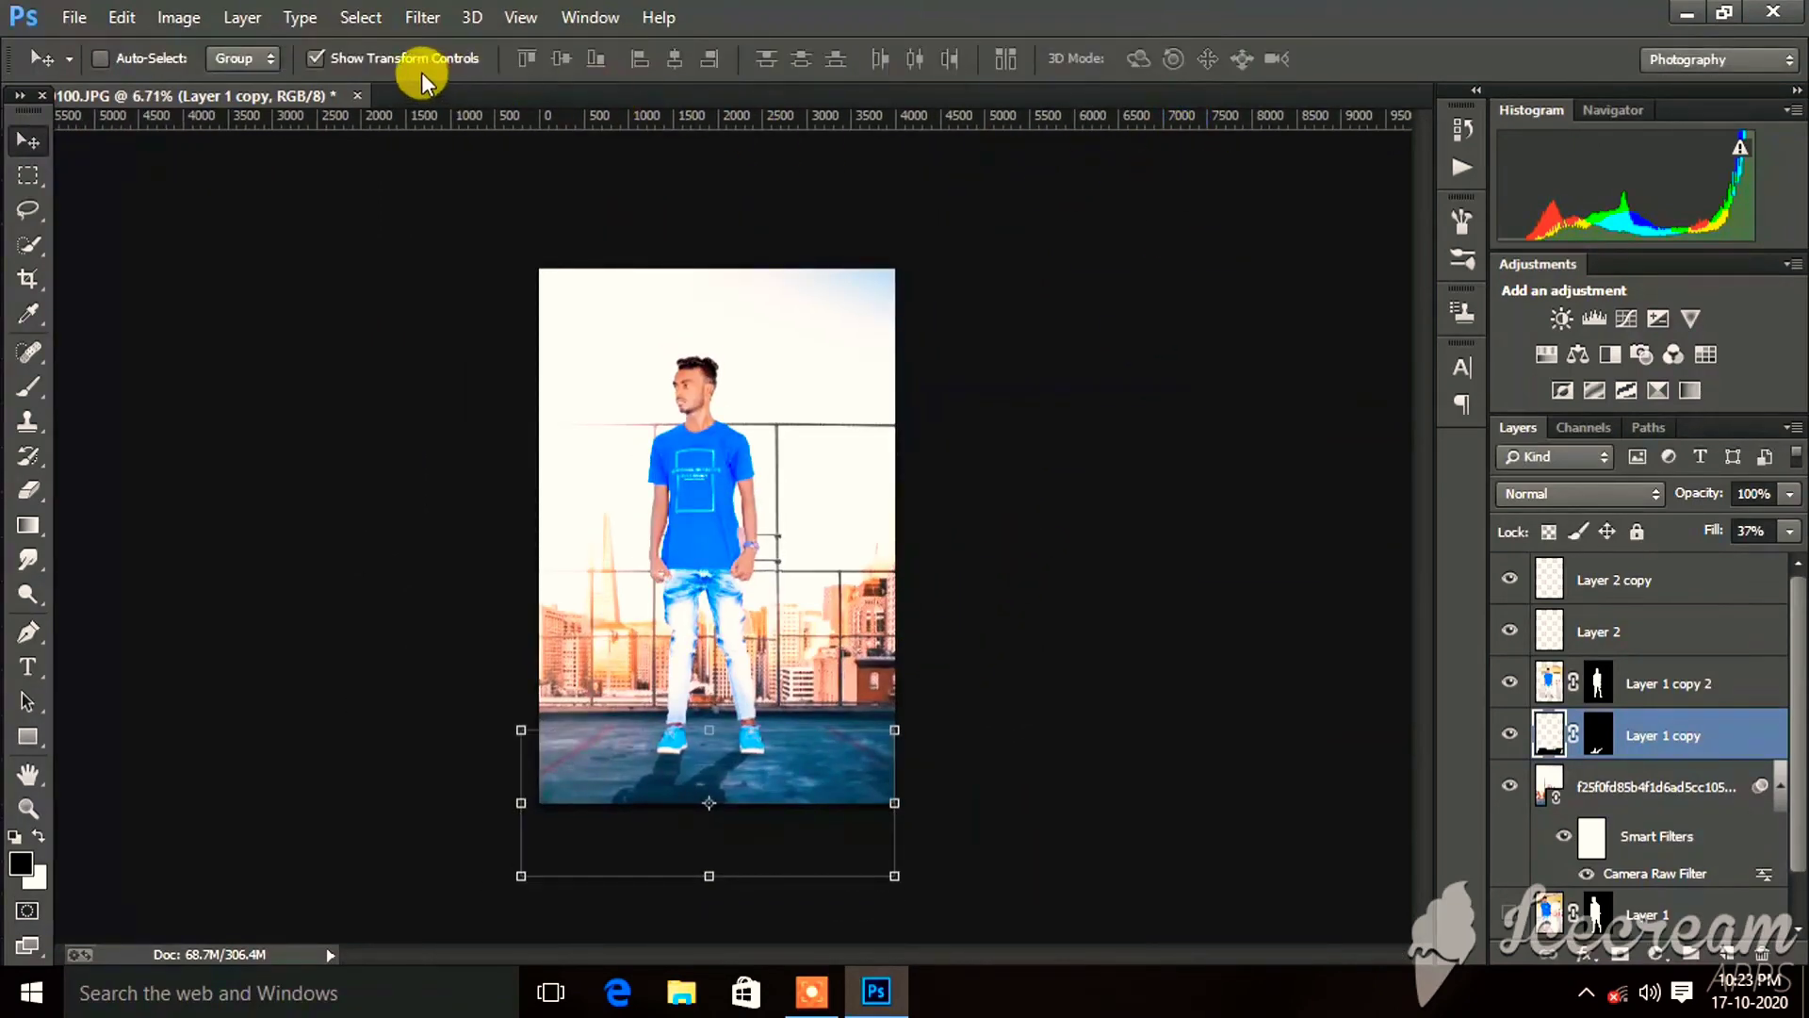
# Hide the transform controls and lower the Layer 1 copy shadow's fill from 37% to 24%.
pyautogui.click(419, 66)
pyautogui.scroll(1, 779, 563)
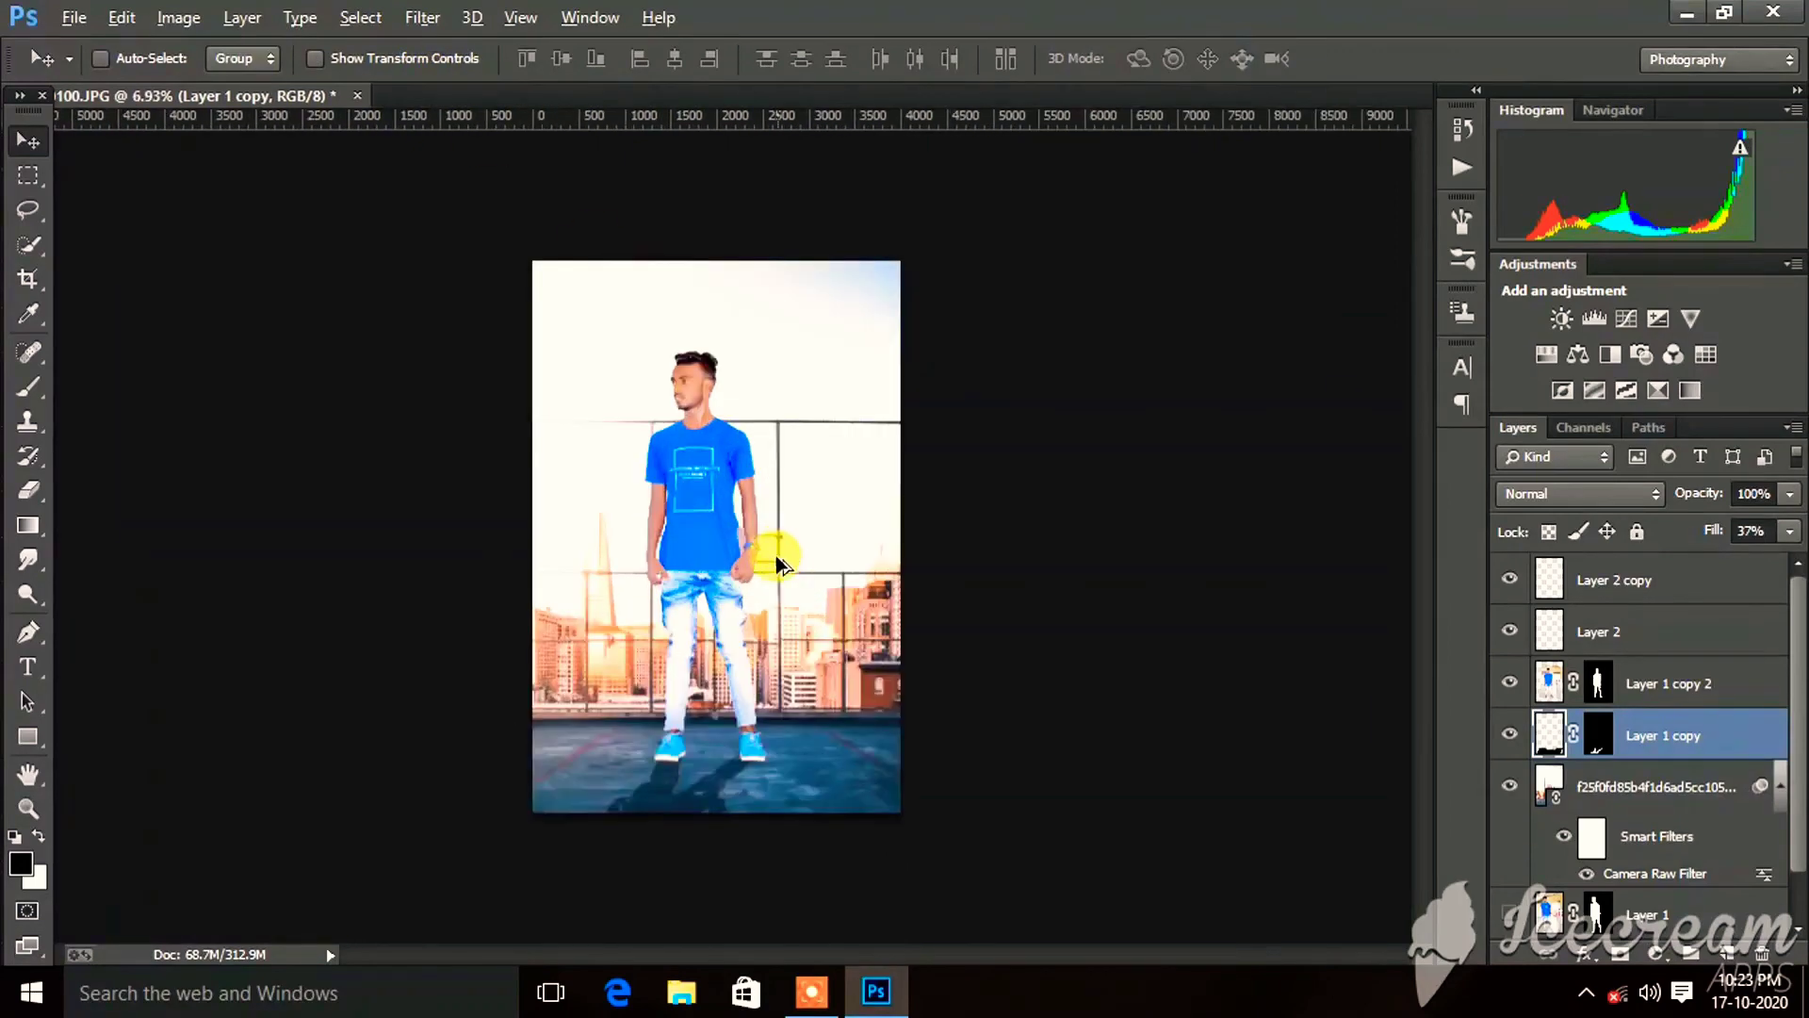
pyautogui.scroll(2, 737, 601)
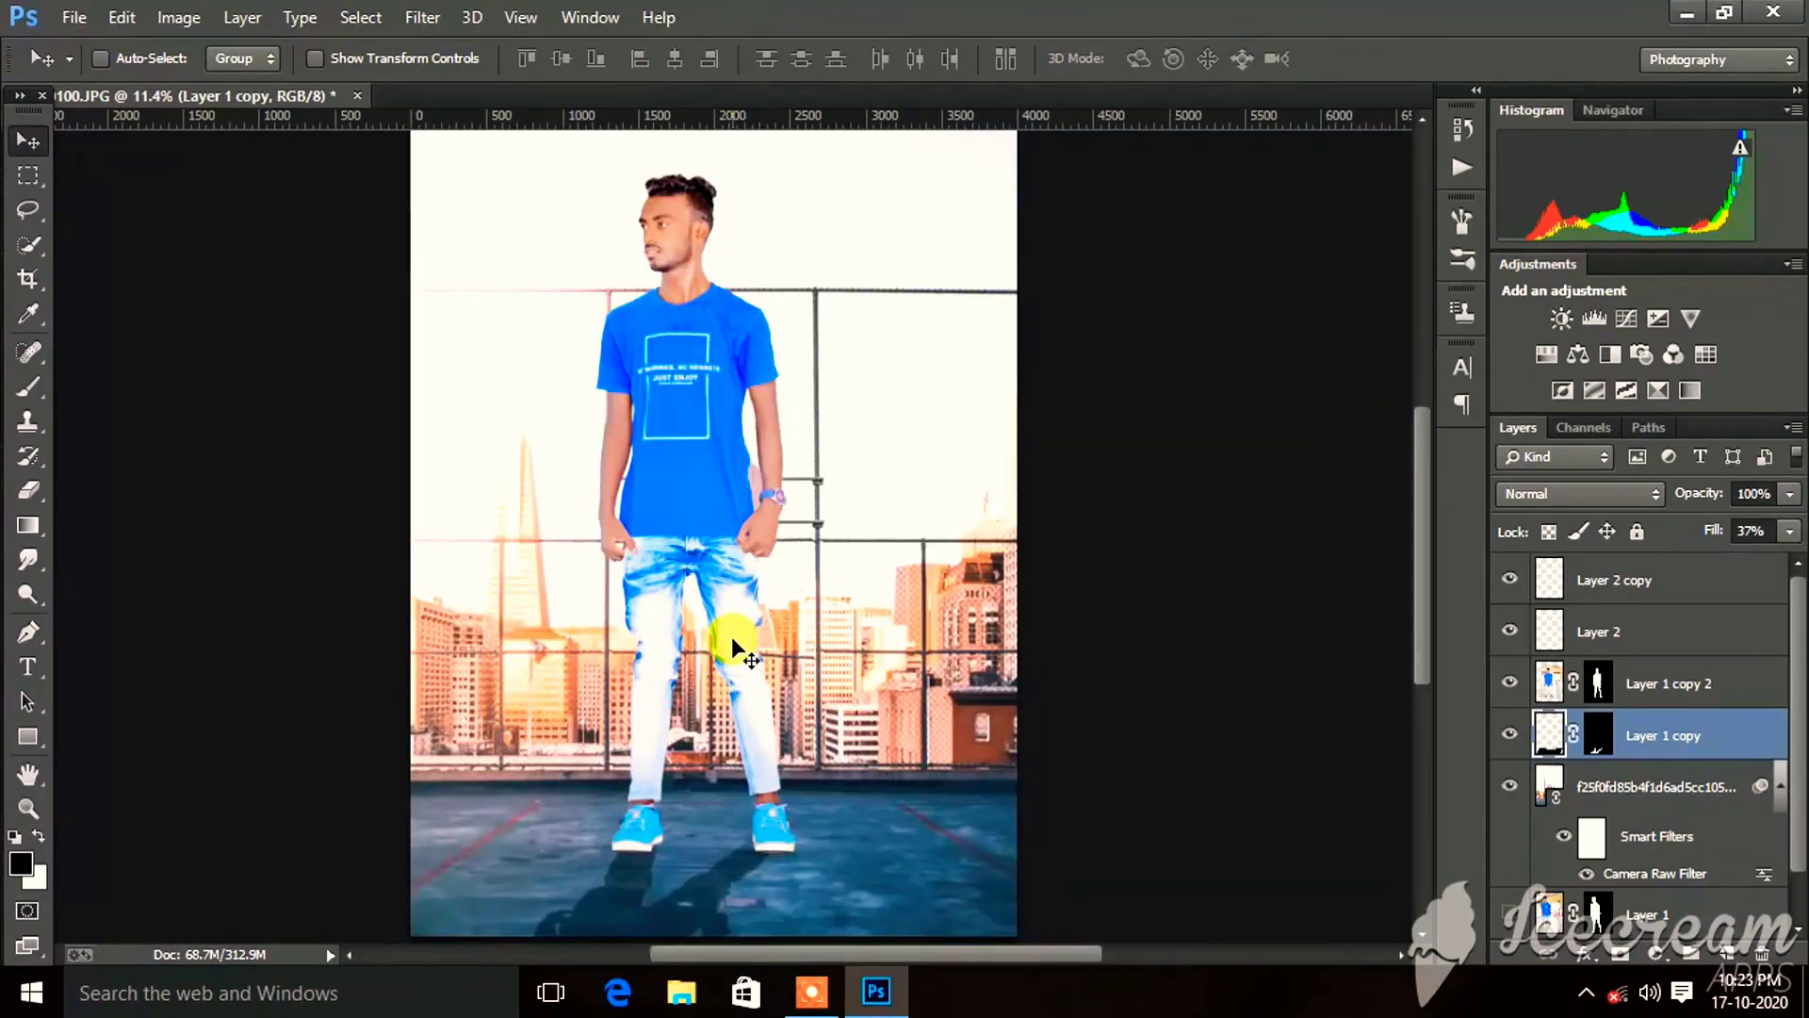
pyautogui.scroll(-3, 732, 636)
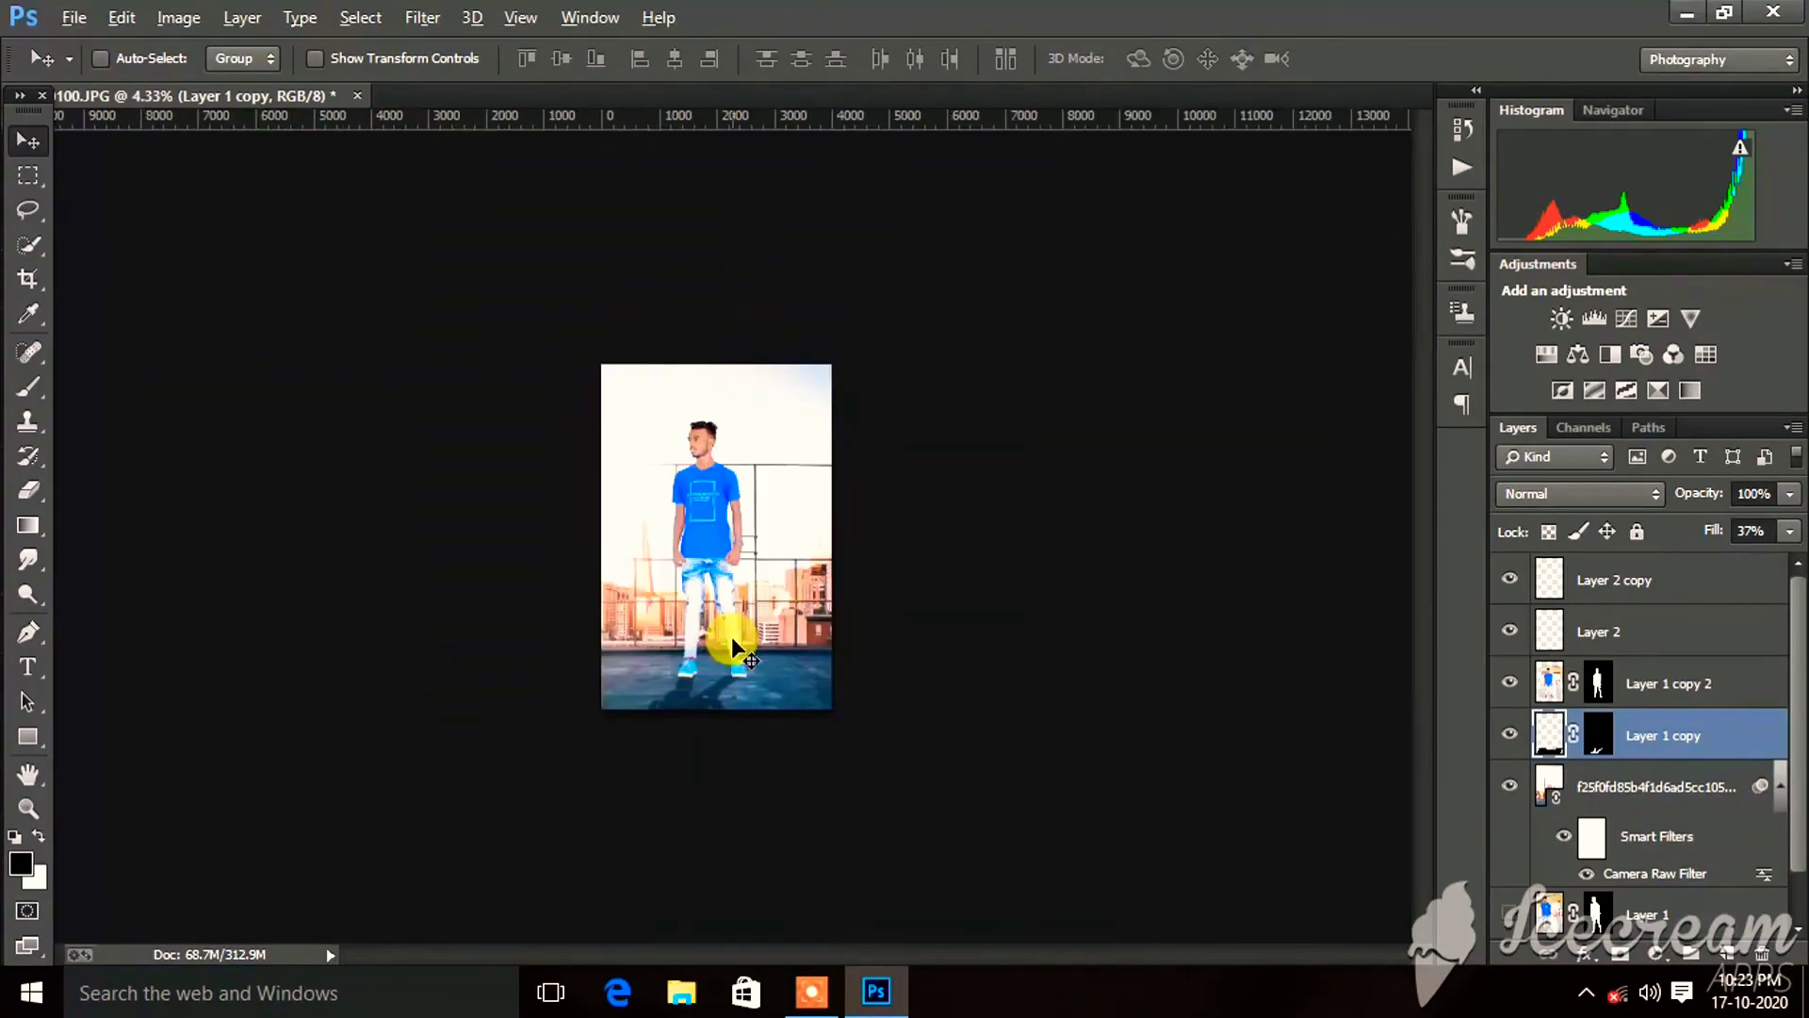
pyautogui.click(1790, 531)
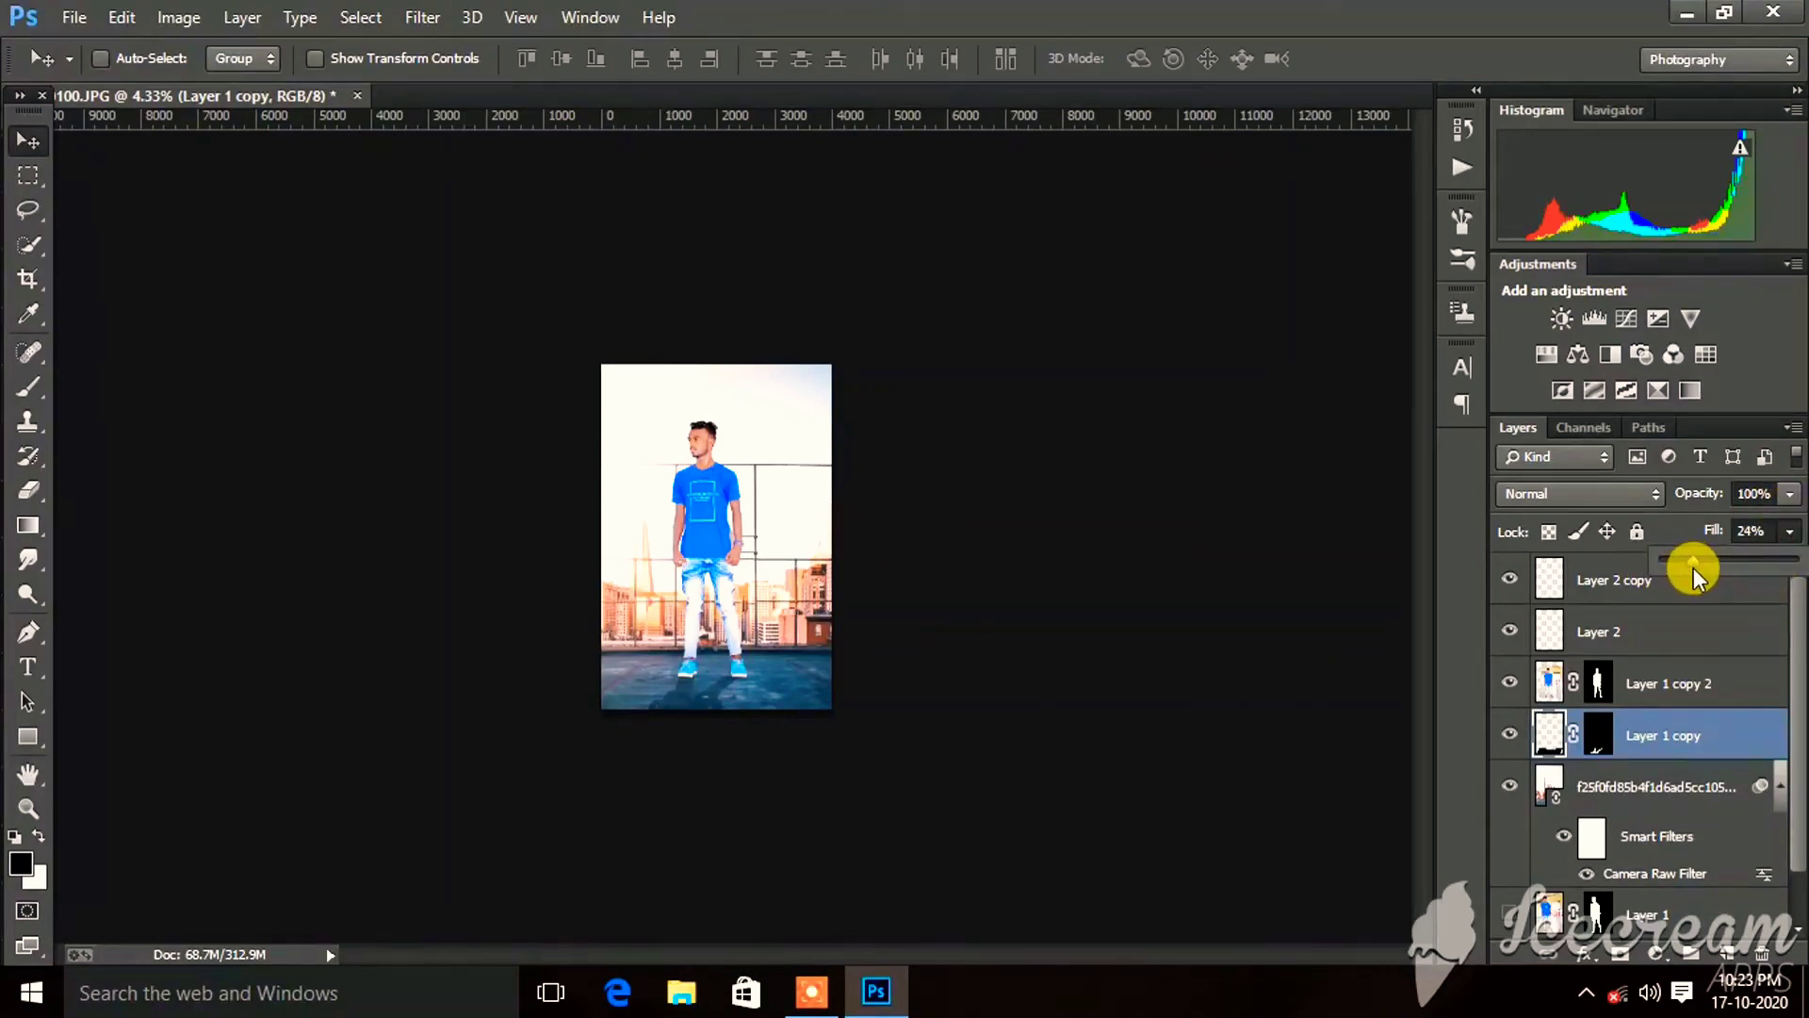
# Toggle the shadow layer's visibility to compare, then select the background photo layer.
pyautogui.click(1508, 735)
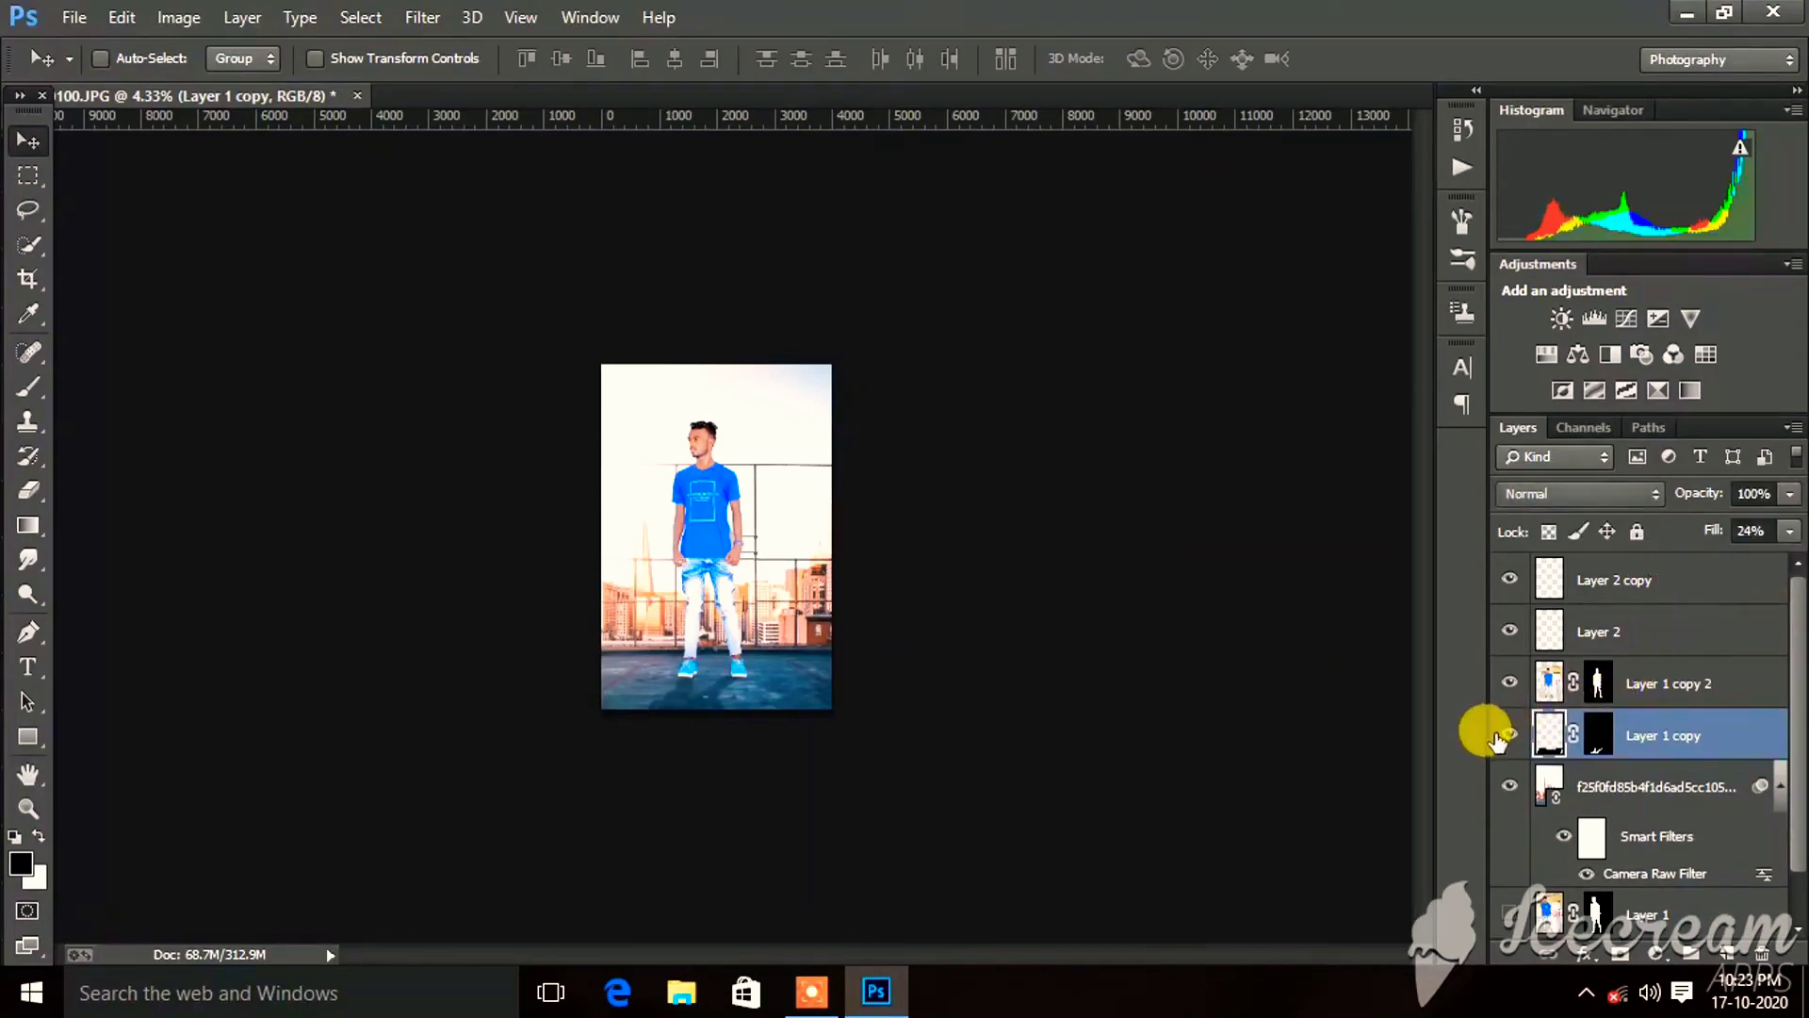
pyautogui.scroll(2, 747, 631)
pyautogui.scroll(3, 676, 587)
pyautogui.scroll(-3, 677, 587)
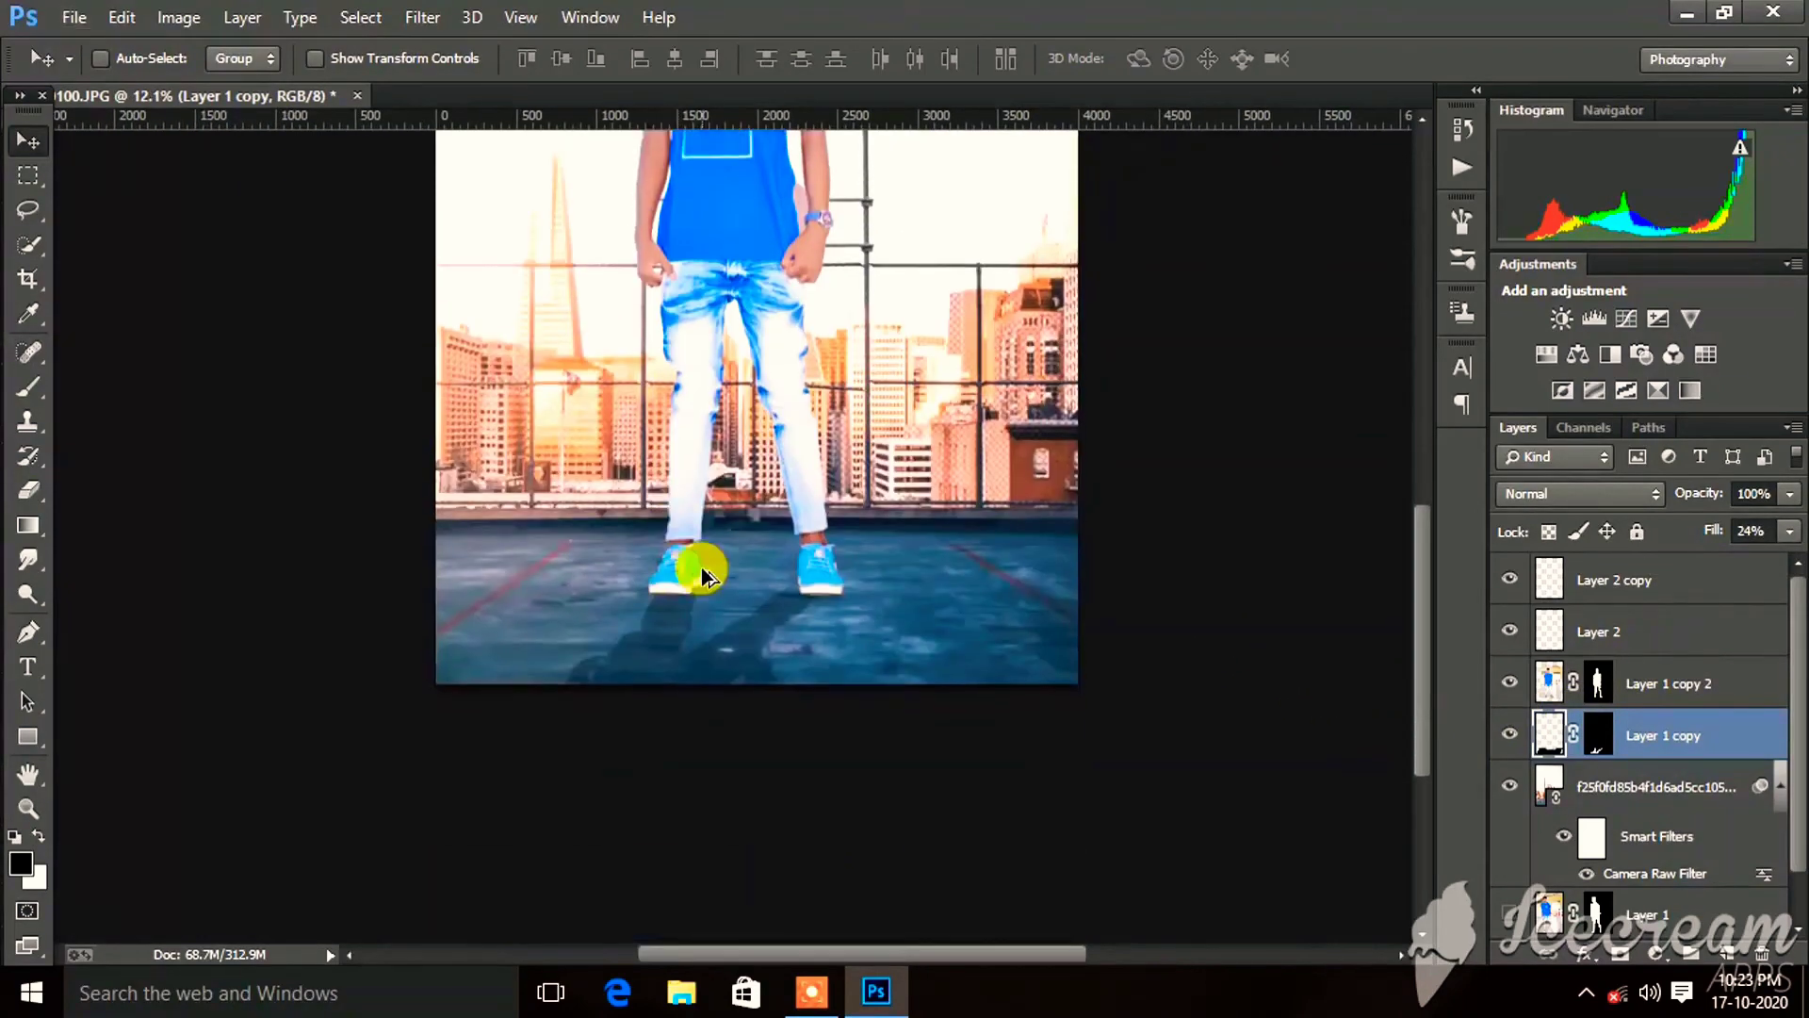
pyautogui.scroll(-2, 695, 577)
pyautogui.scroll(3, 725, 432)
pyautogui.scroll(-2, 726, 431)
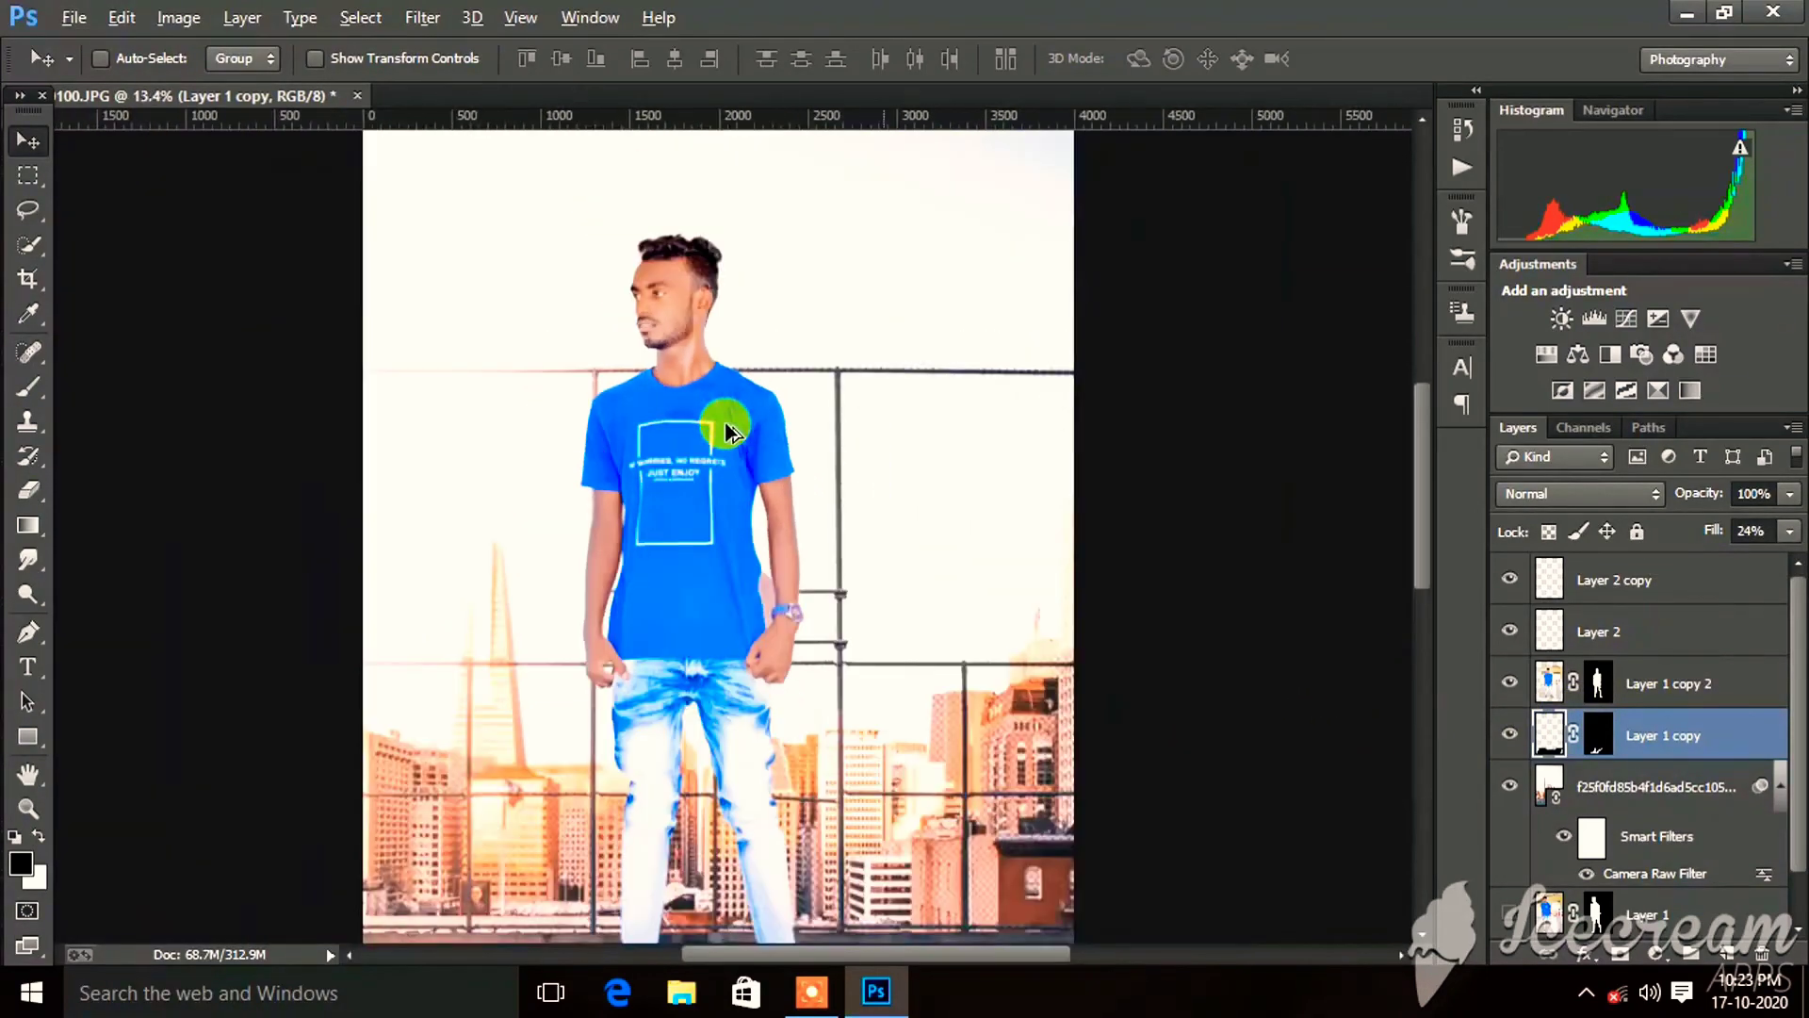
pyautogui.scroll(-3, 728, 416)
pyautogui.click(1583, 784)
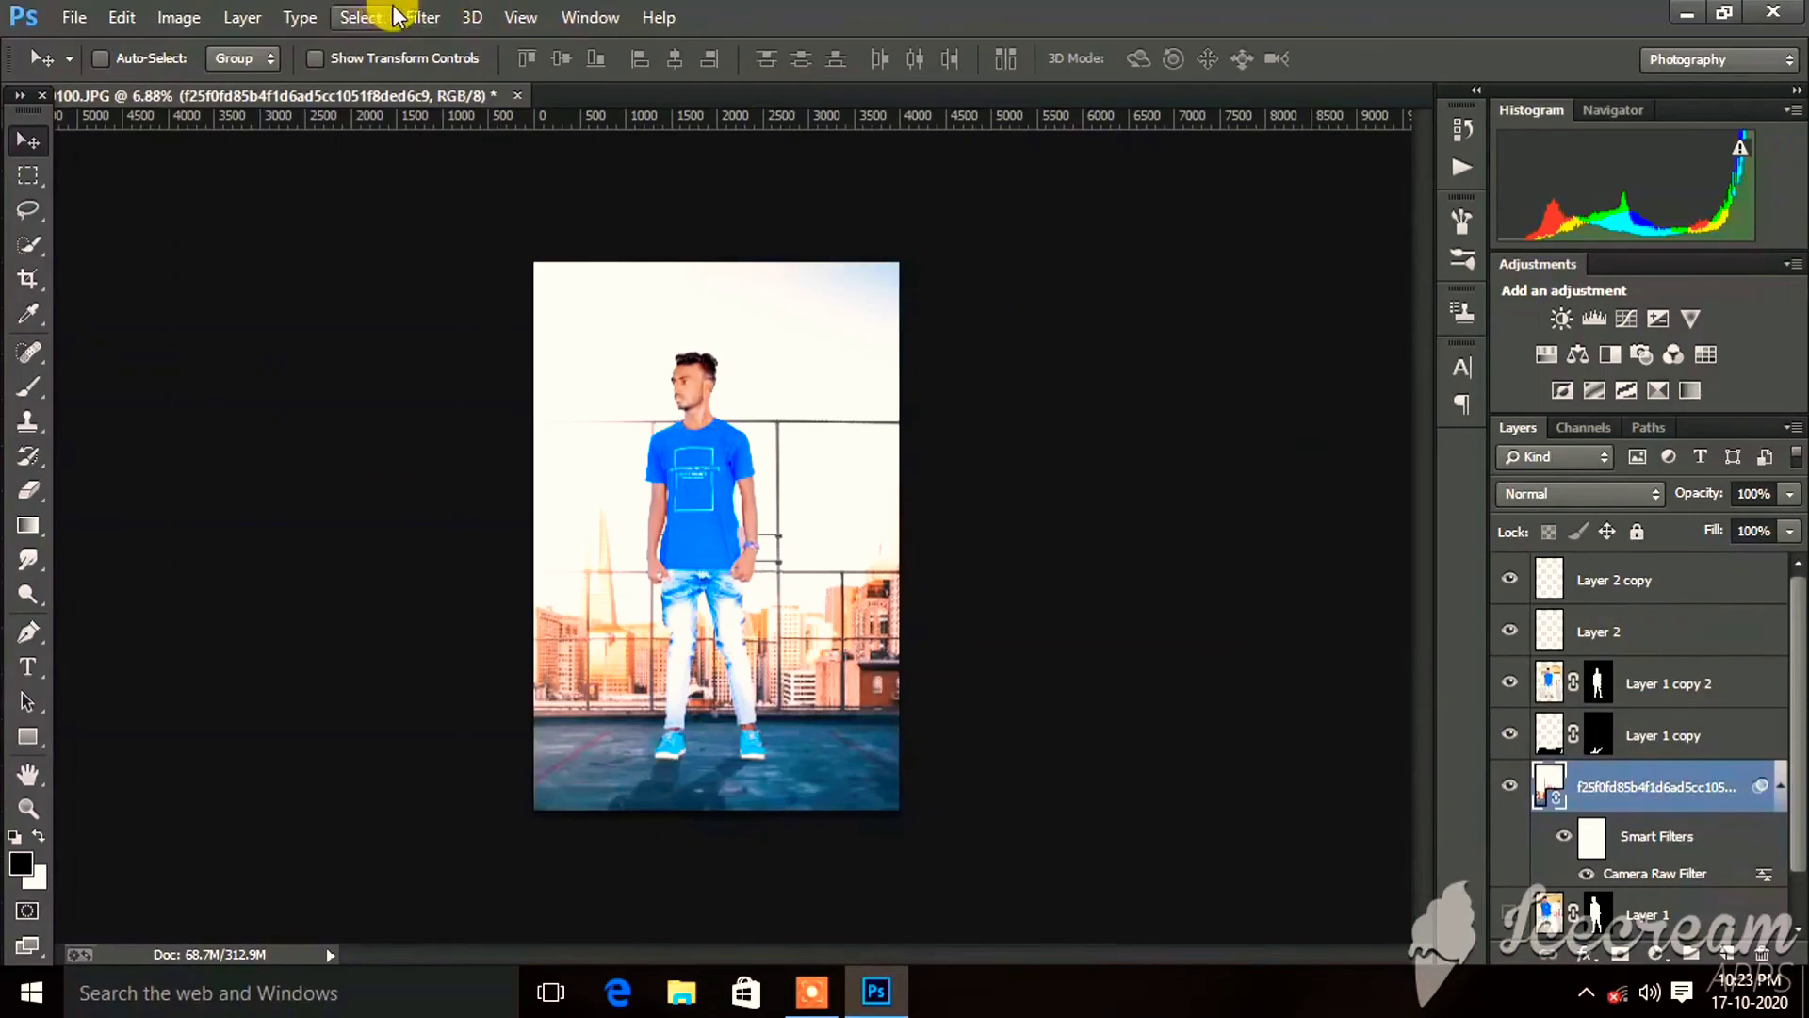
pyautogui.click(422, 17)
pyautogui.moveTo(435, 336)
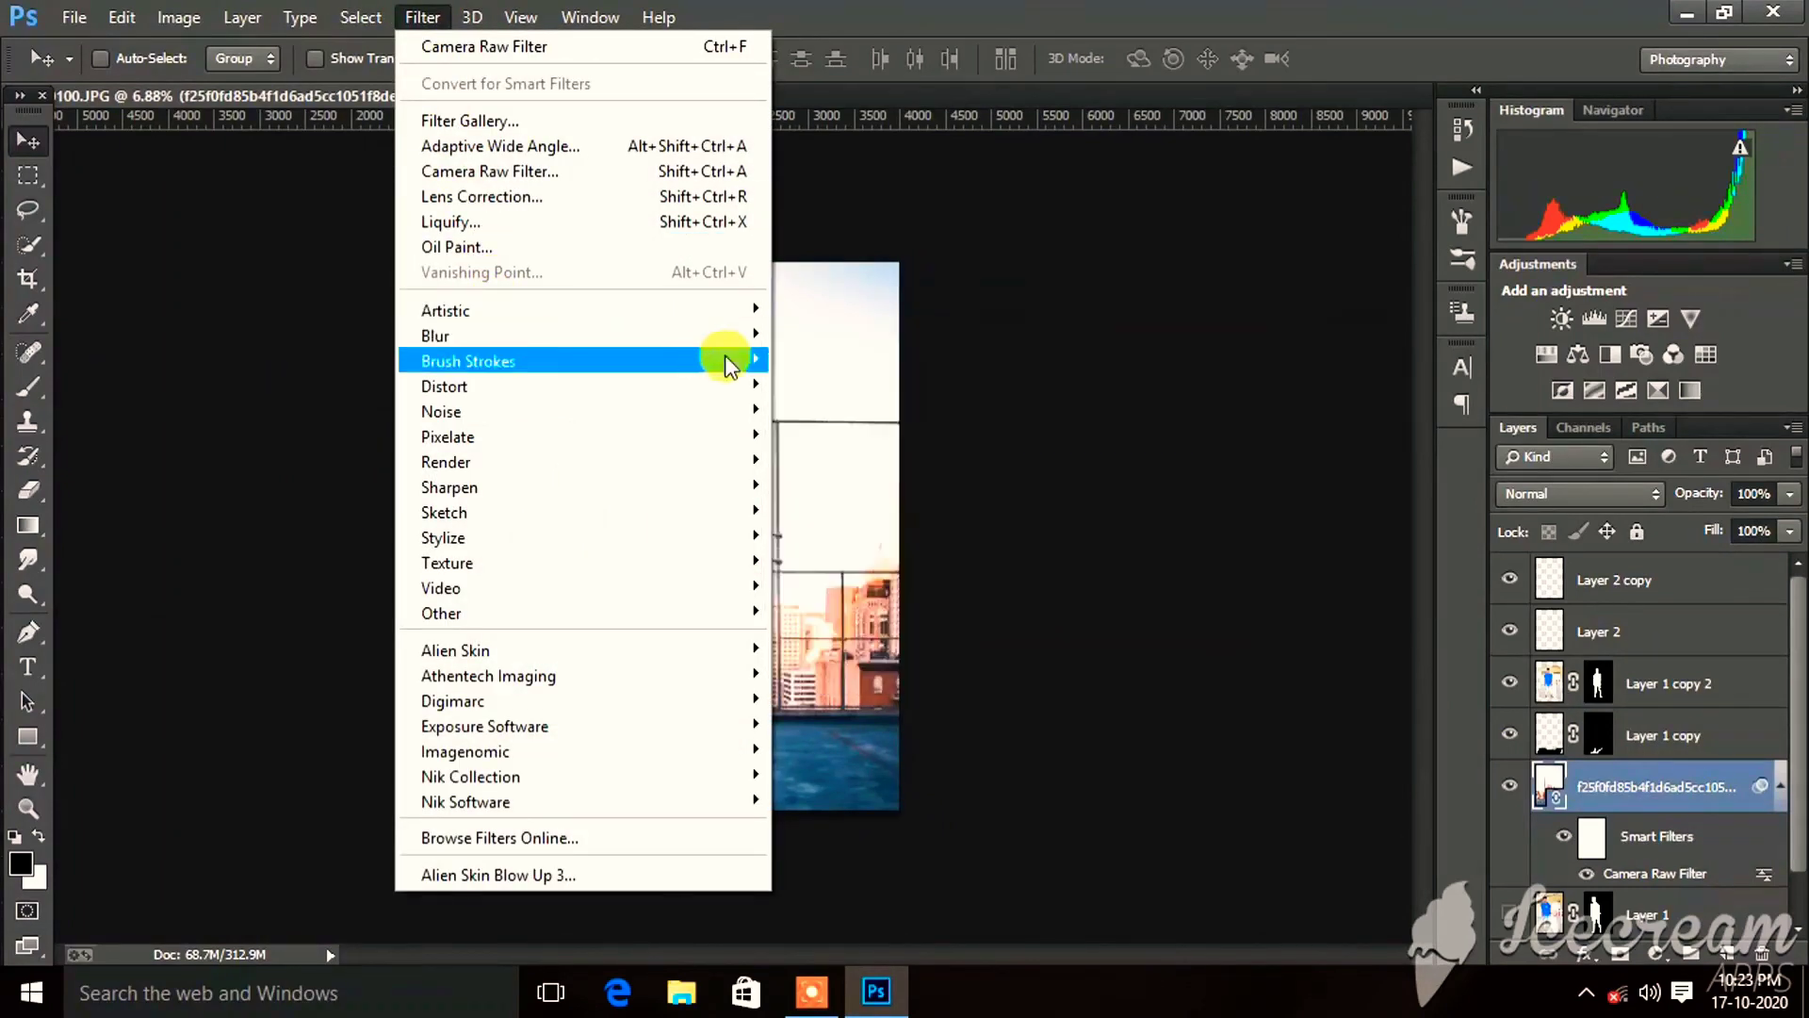
pyautogui.click(810, 385)
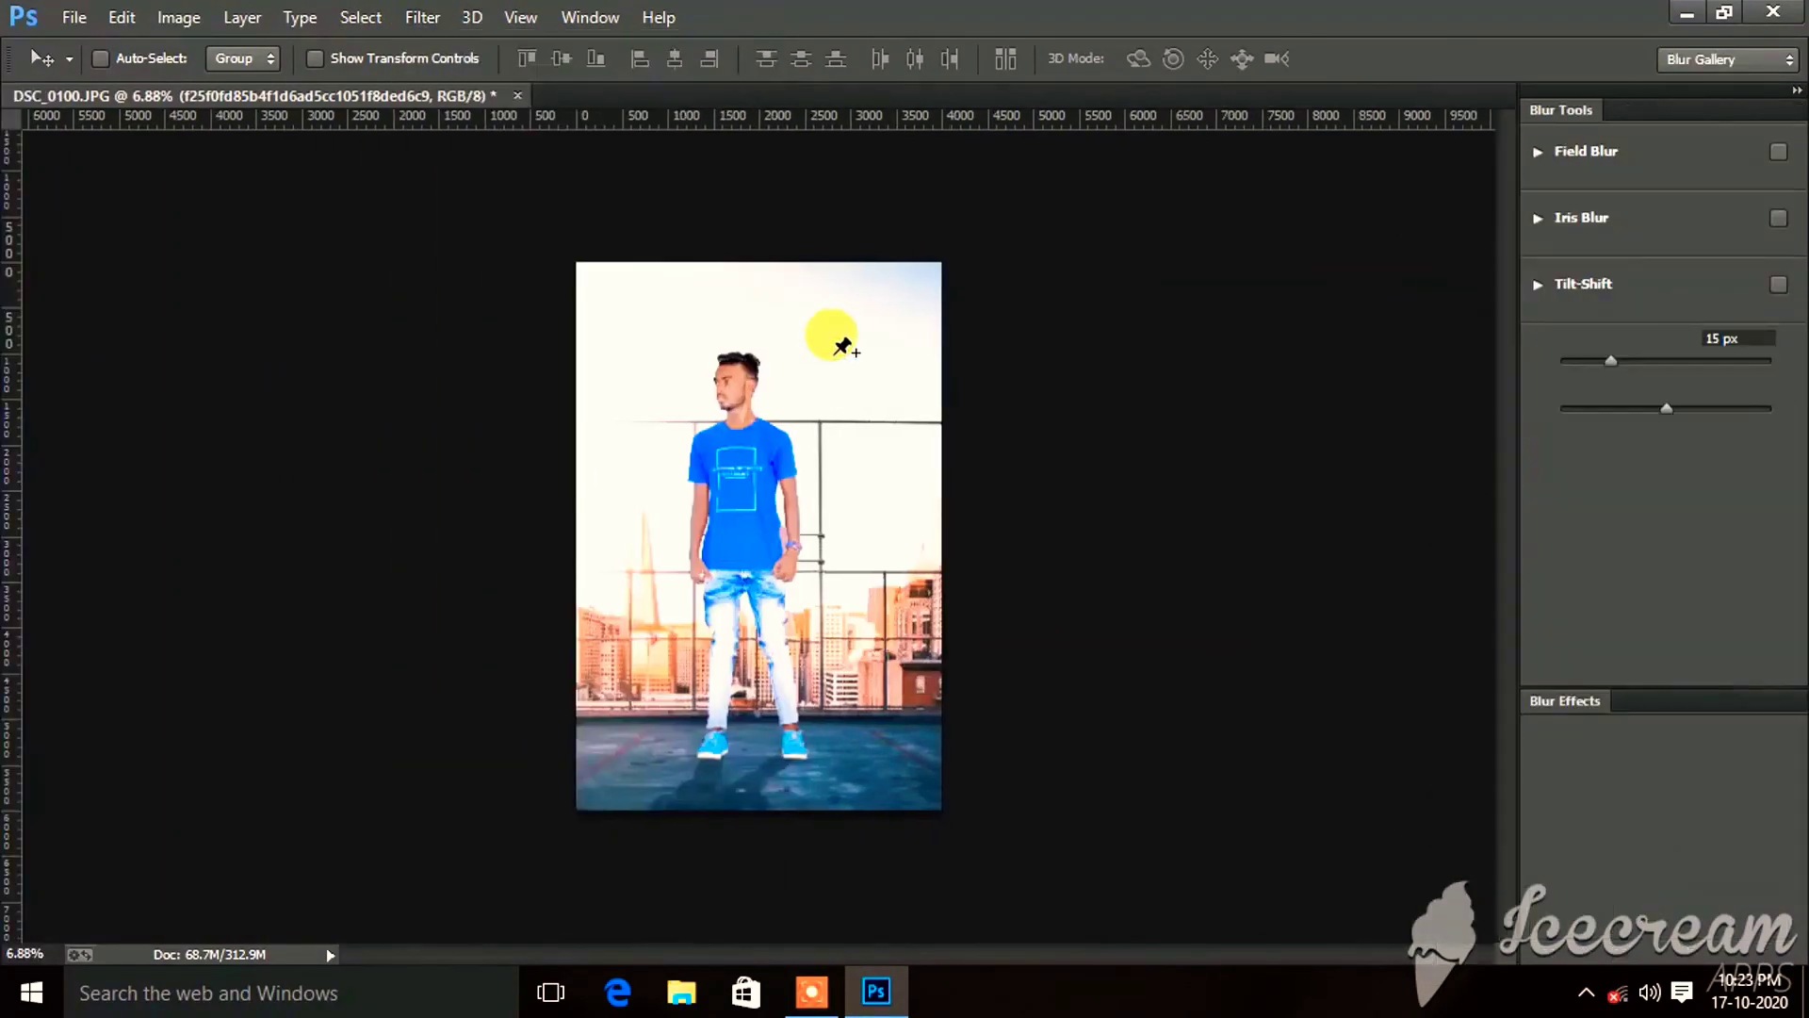
pyautogui.moveTo(749, 630); pyautogui.dragTo(756, 758)
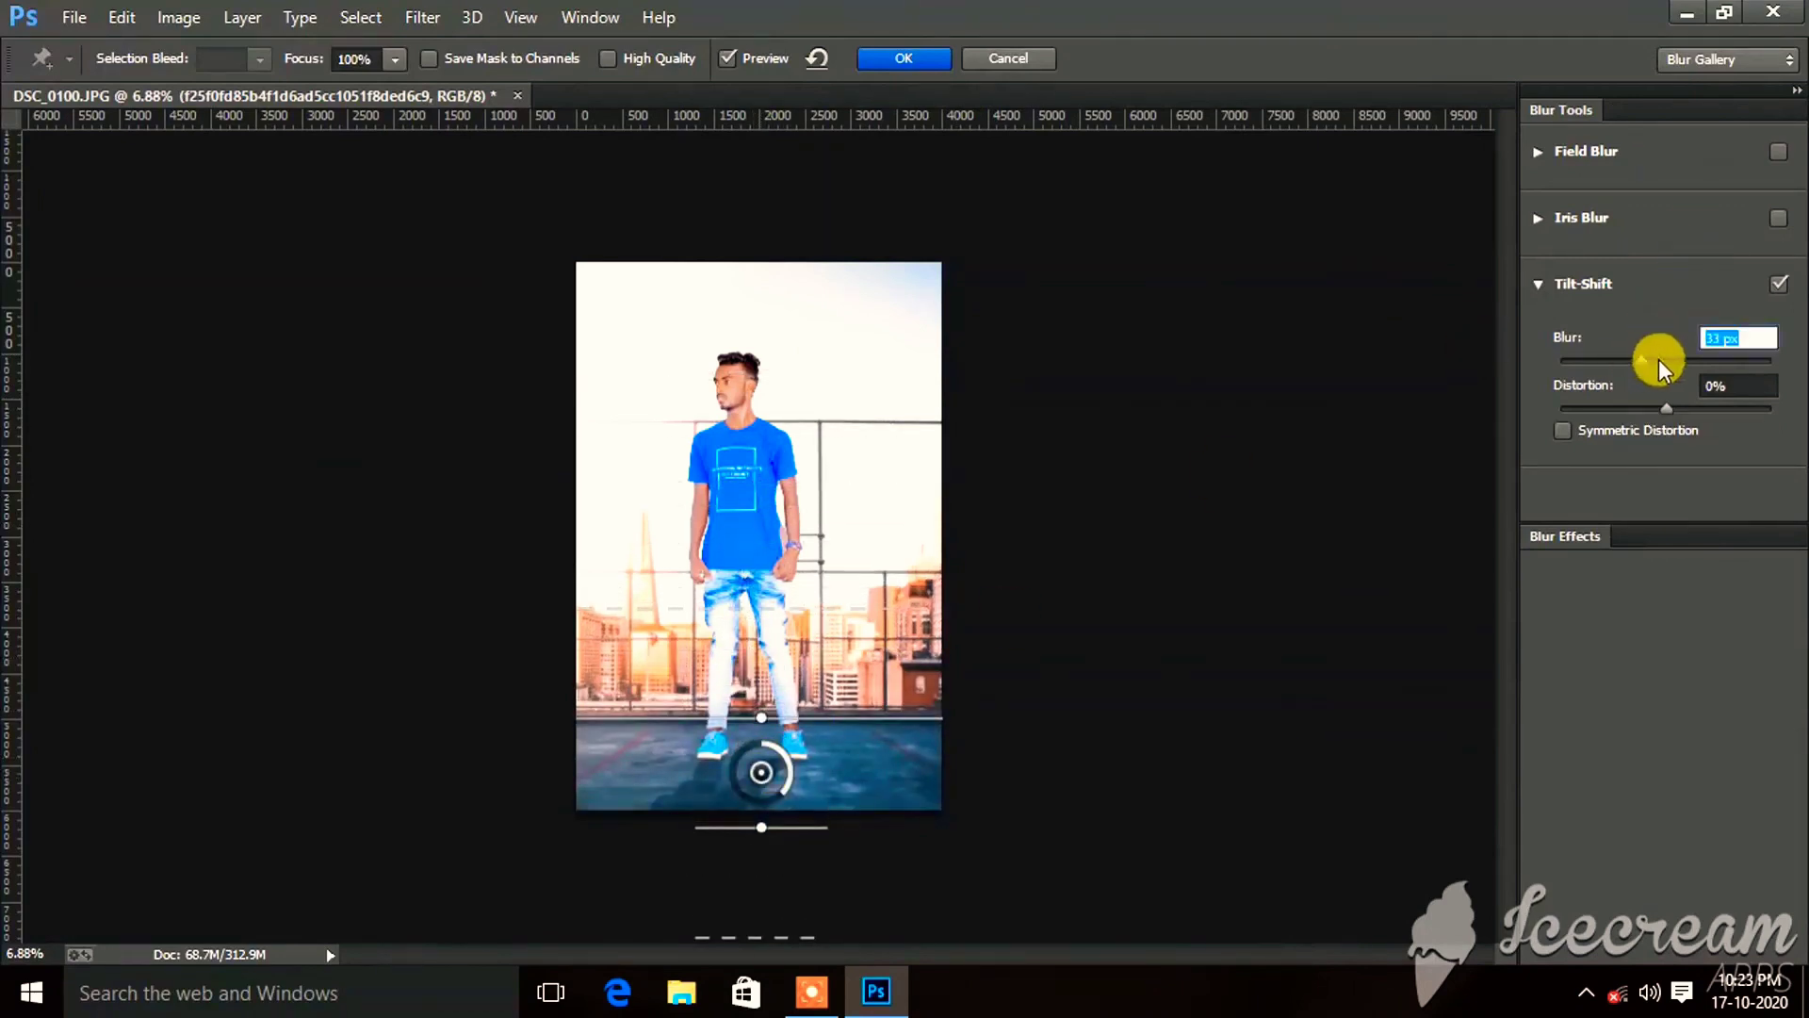
pyautogui.moveTo(1658, 359)
pyautogui.mouseDown()
pyautogui.moveTo(1723, 359)
pyautogui.moveTo(1619, 375)
pyautogui.mouseUp()
pyautogui.moveTo(1607, 366)
pyautogui.mouseDown()
pyautogui.moveTo(1504, 361)
pyautogui.moveTo(1611, 366)
pyautogui.mouseUp()
pyautogui.click(1009, 57)
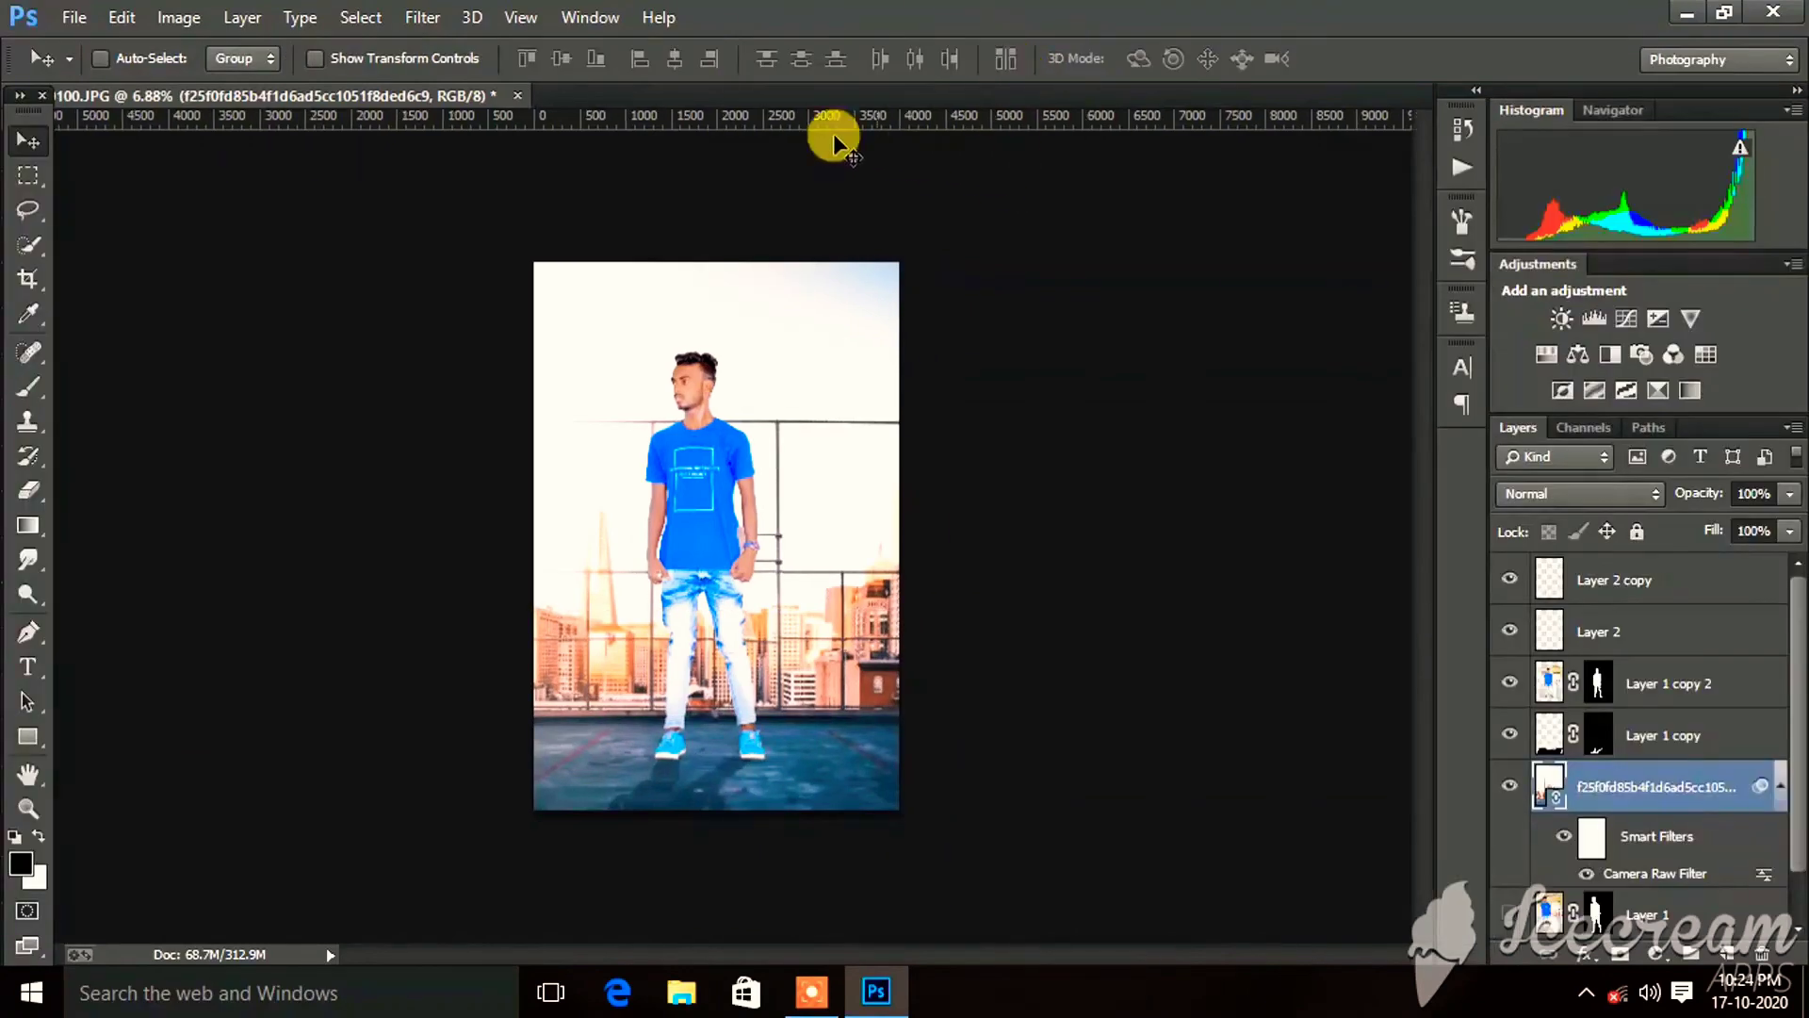
# Open Camera Raw Filter on the background and zoom the preview to 50% on the skyline.
pyautogui.click(422, 17)
pyautogui.click(483, 173)
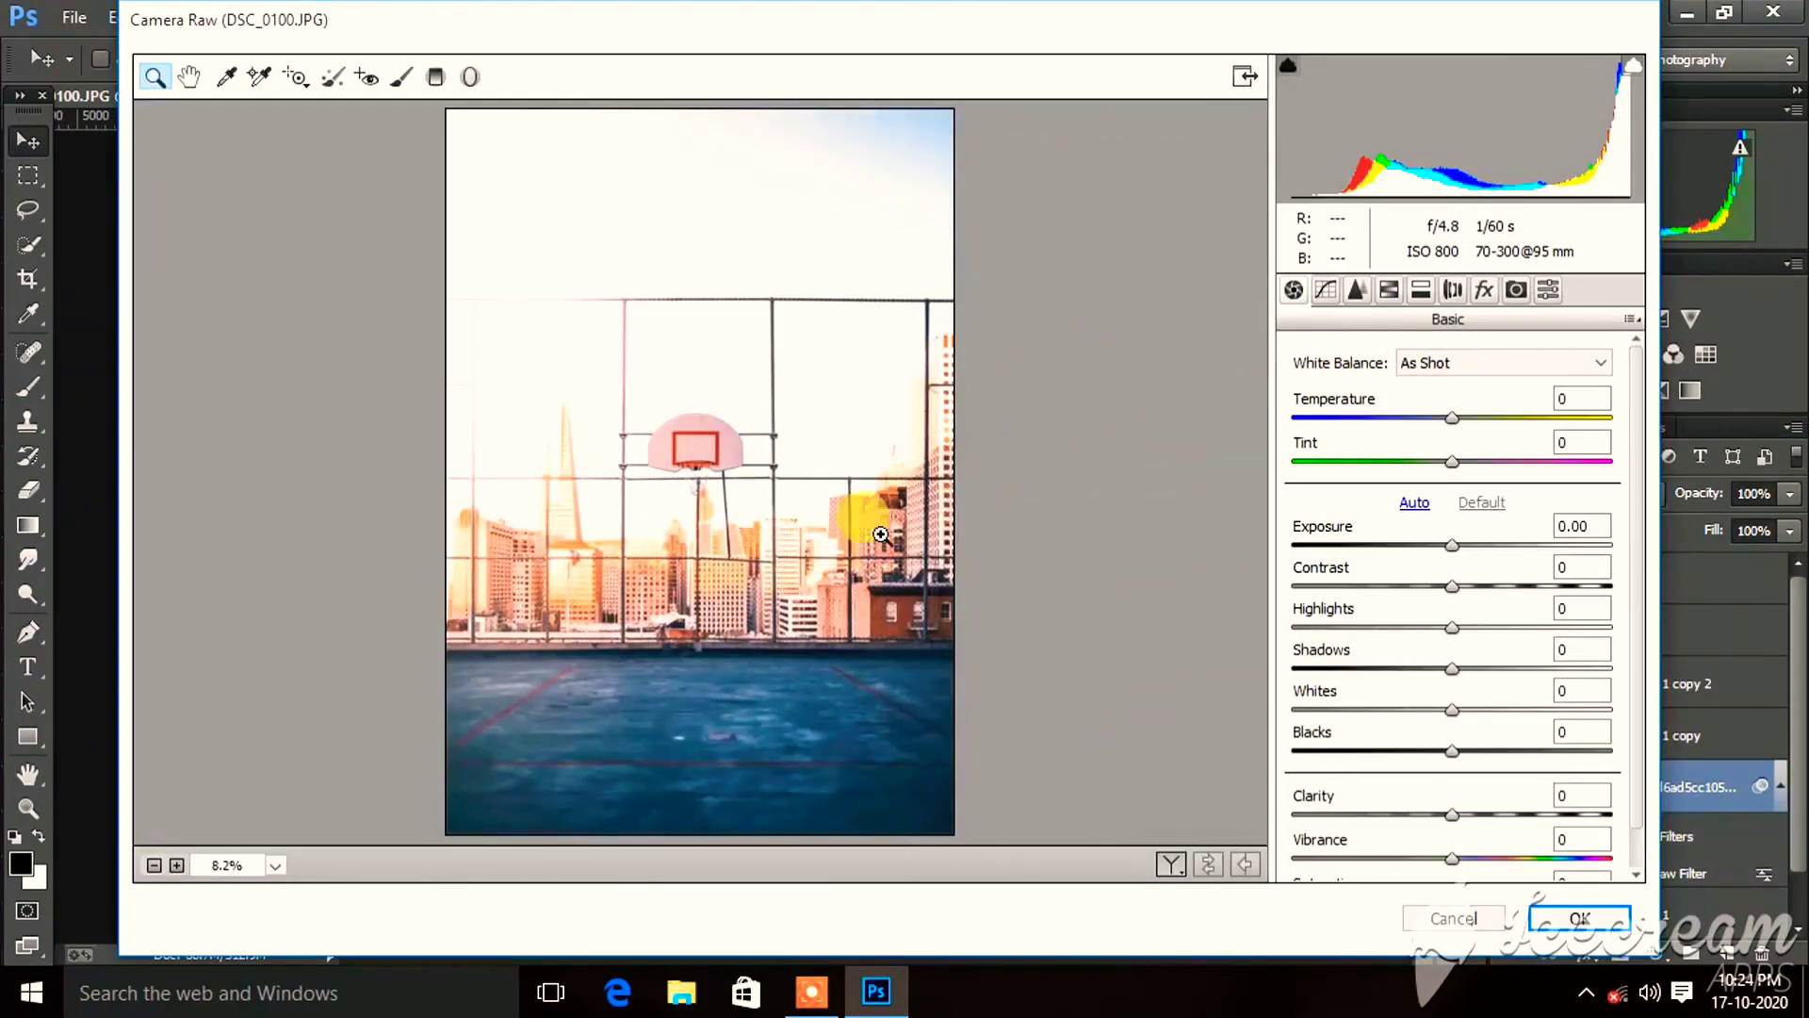
pyautogui.click(639, 535)
pyautogui.click(629, 422)
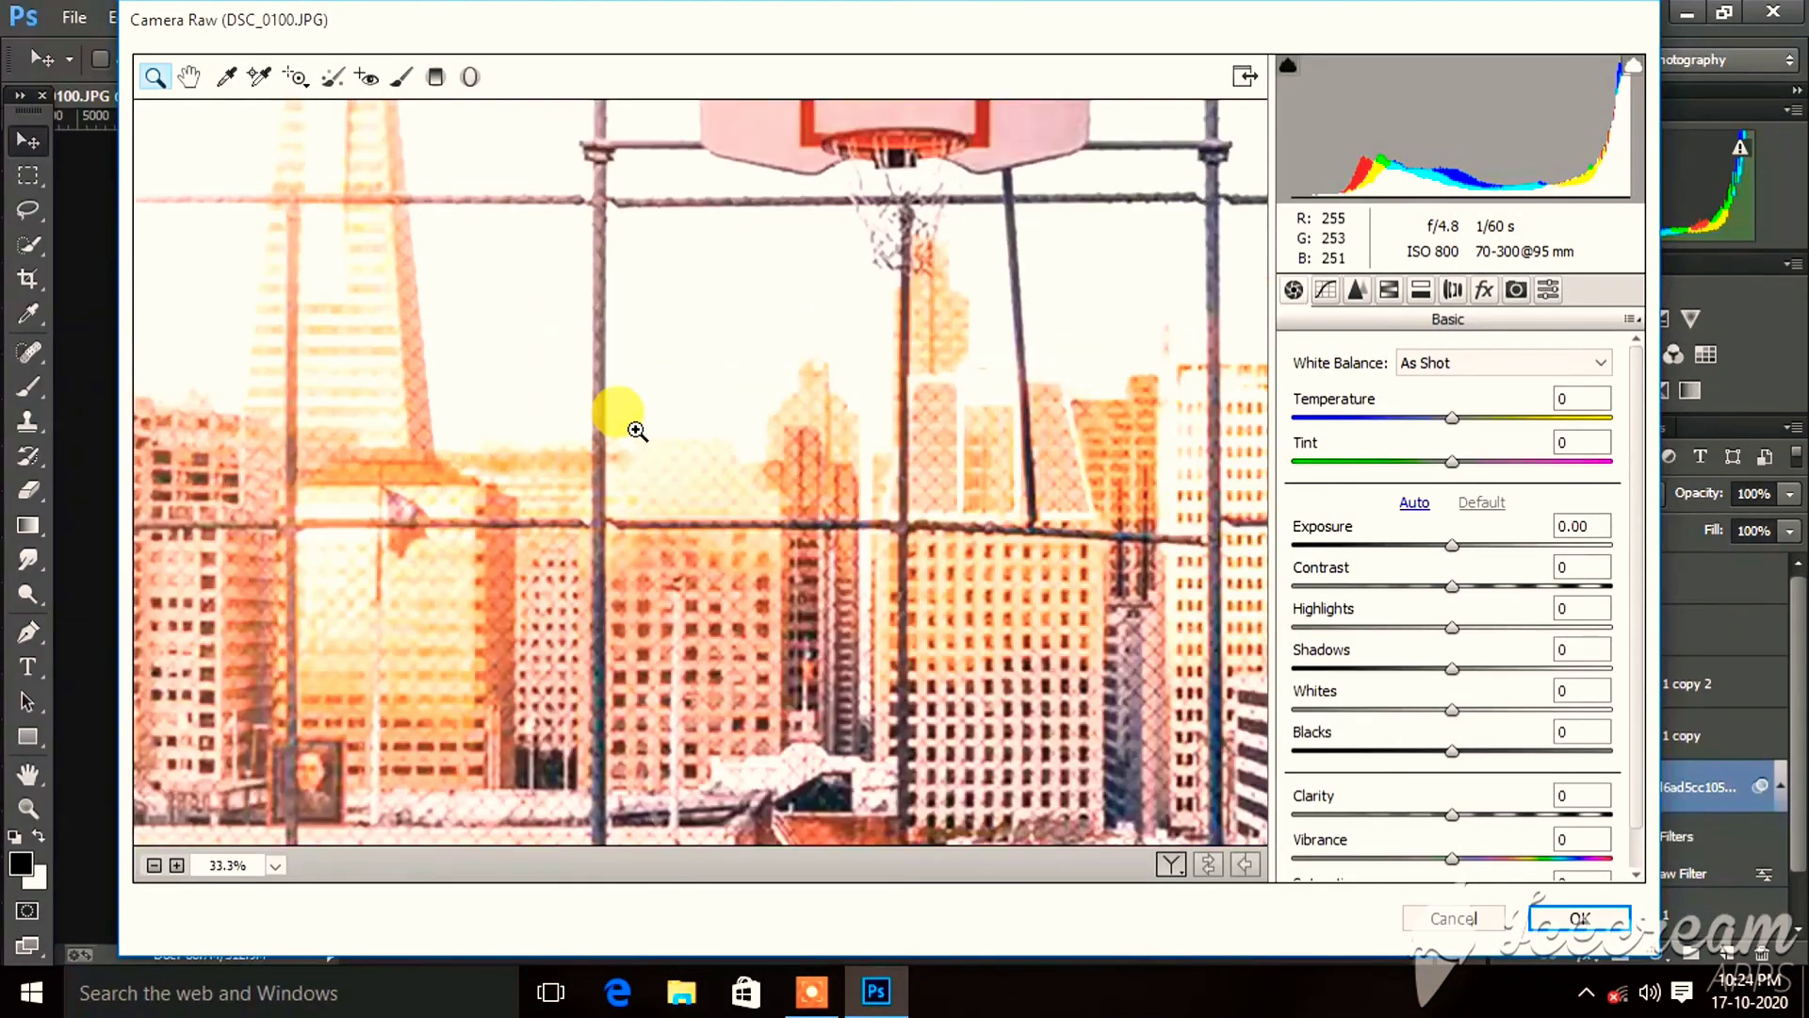
pyautogui.click(637, 430)
# Set Luminance 100, Luminance Detail 0 and Luminance Contrast 30 in the Detail panel, then apply.
pyautogui.click(1347, 294)
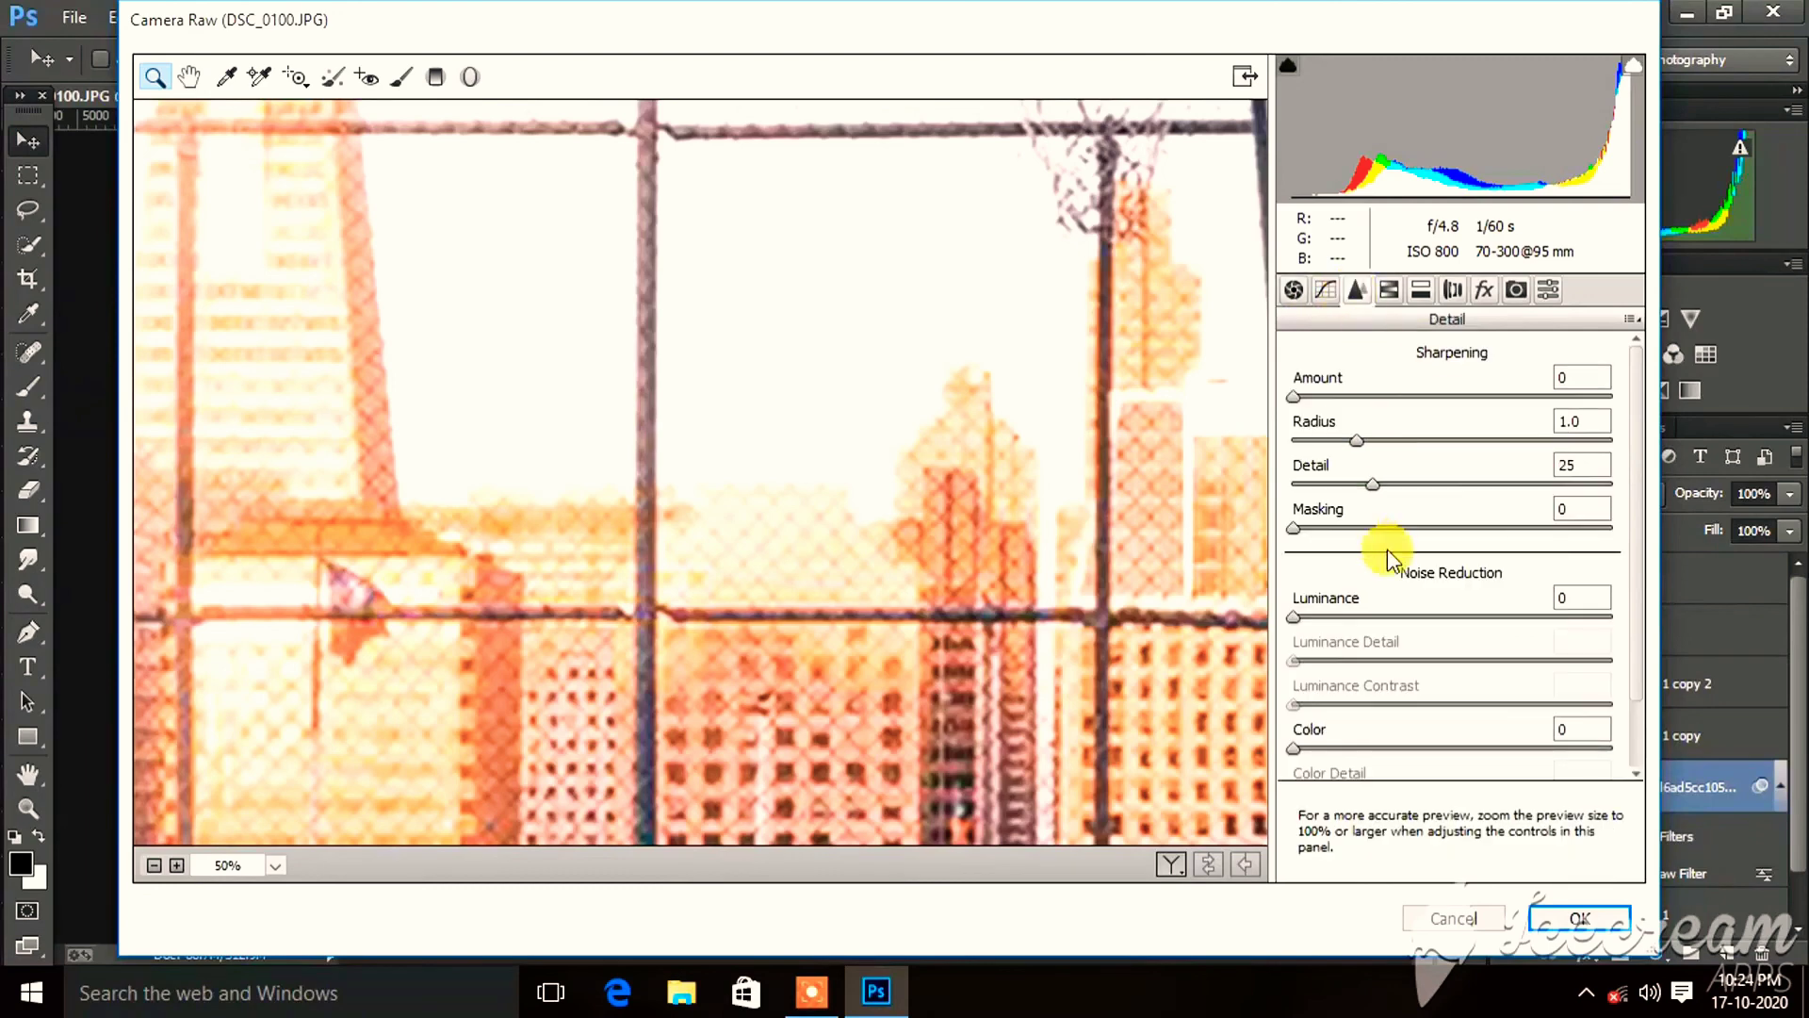
pyautogui.moveTo(1311, 619); pyautogui.dragTo(1538, 613)
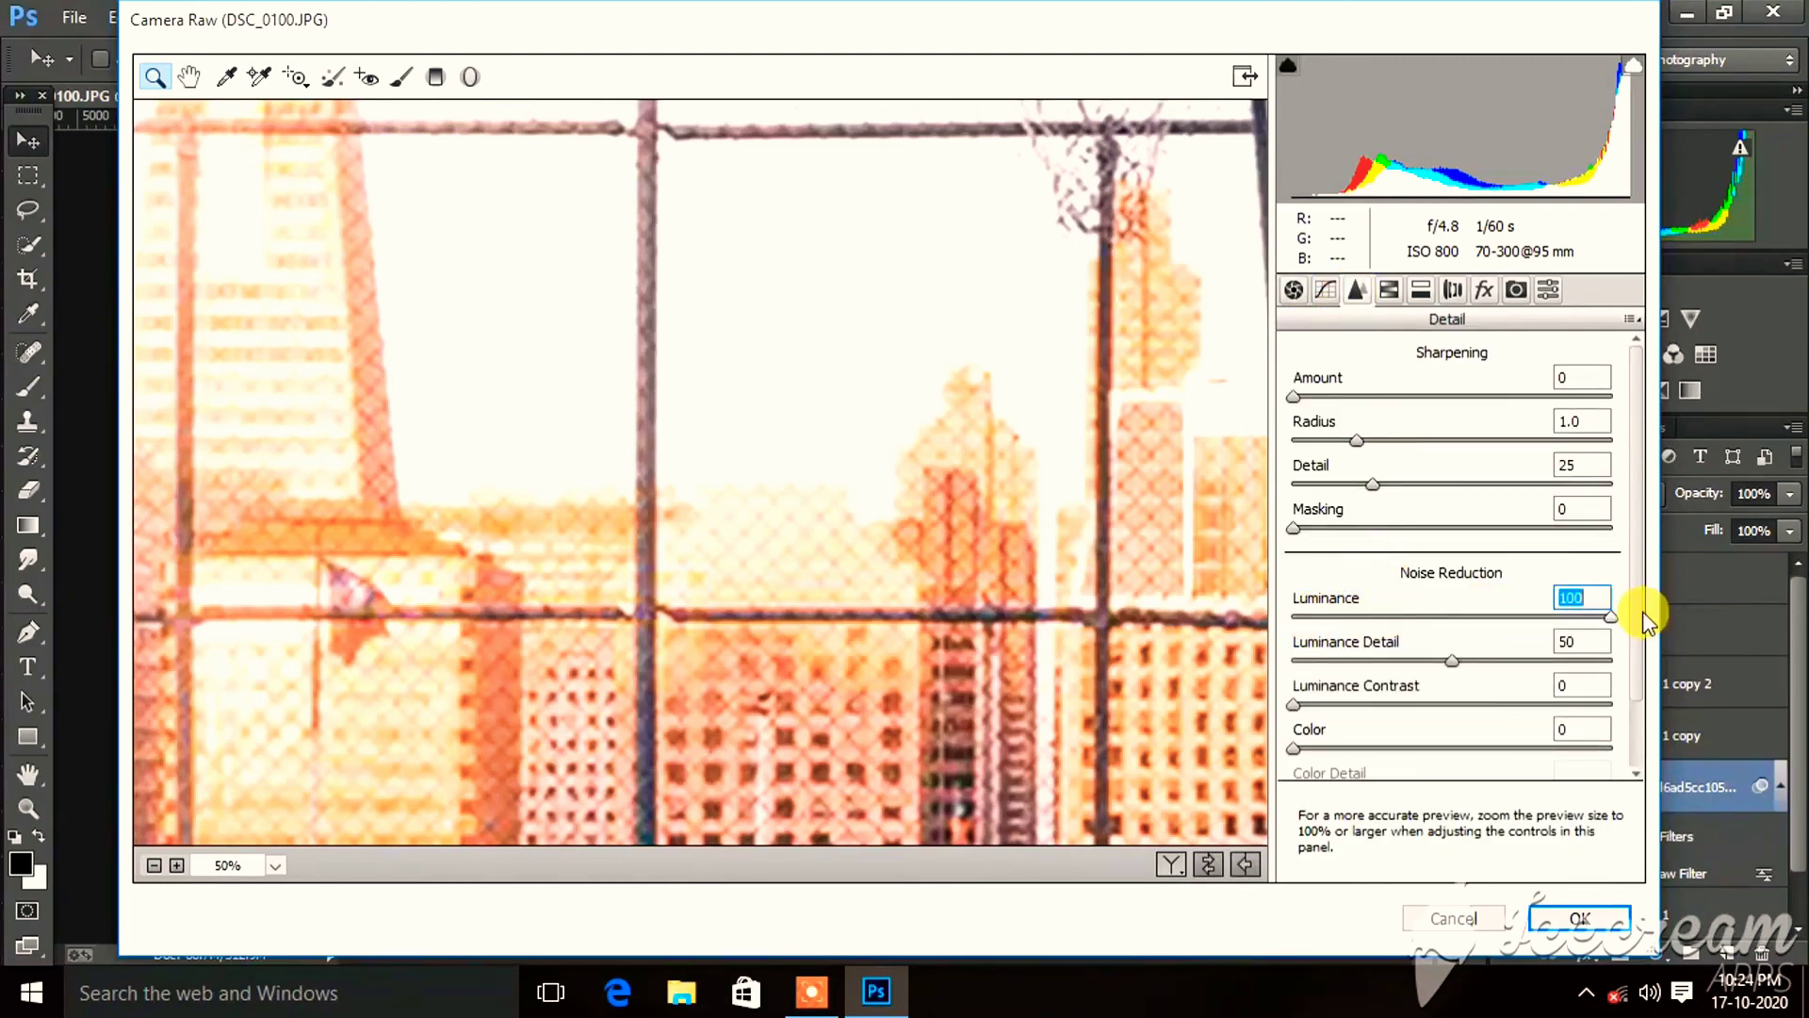
pyautogui.moveTo(1452, 660); pyautogui.dragTo(1654, 654)
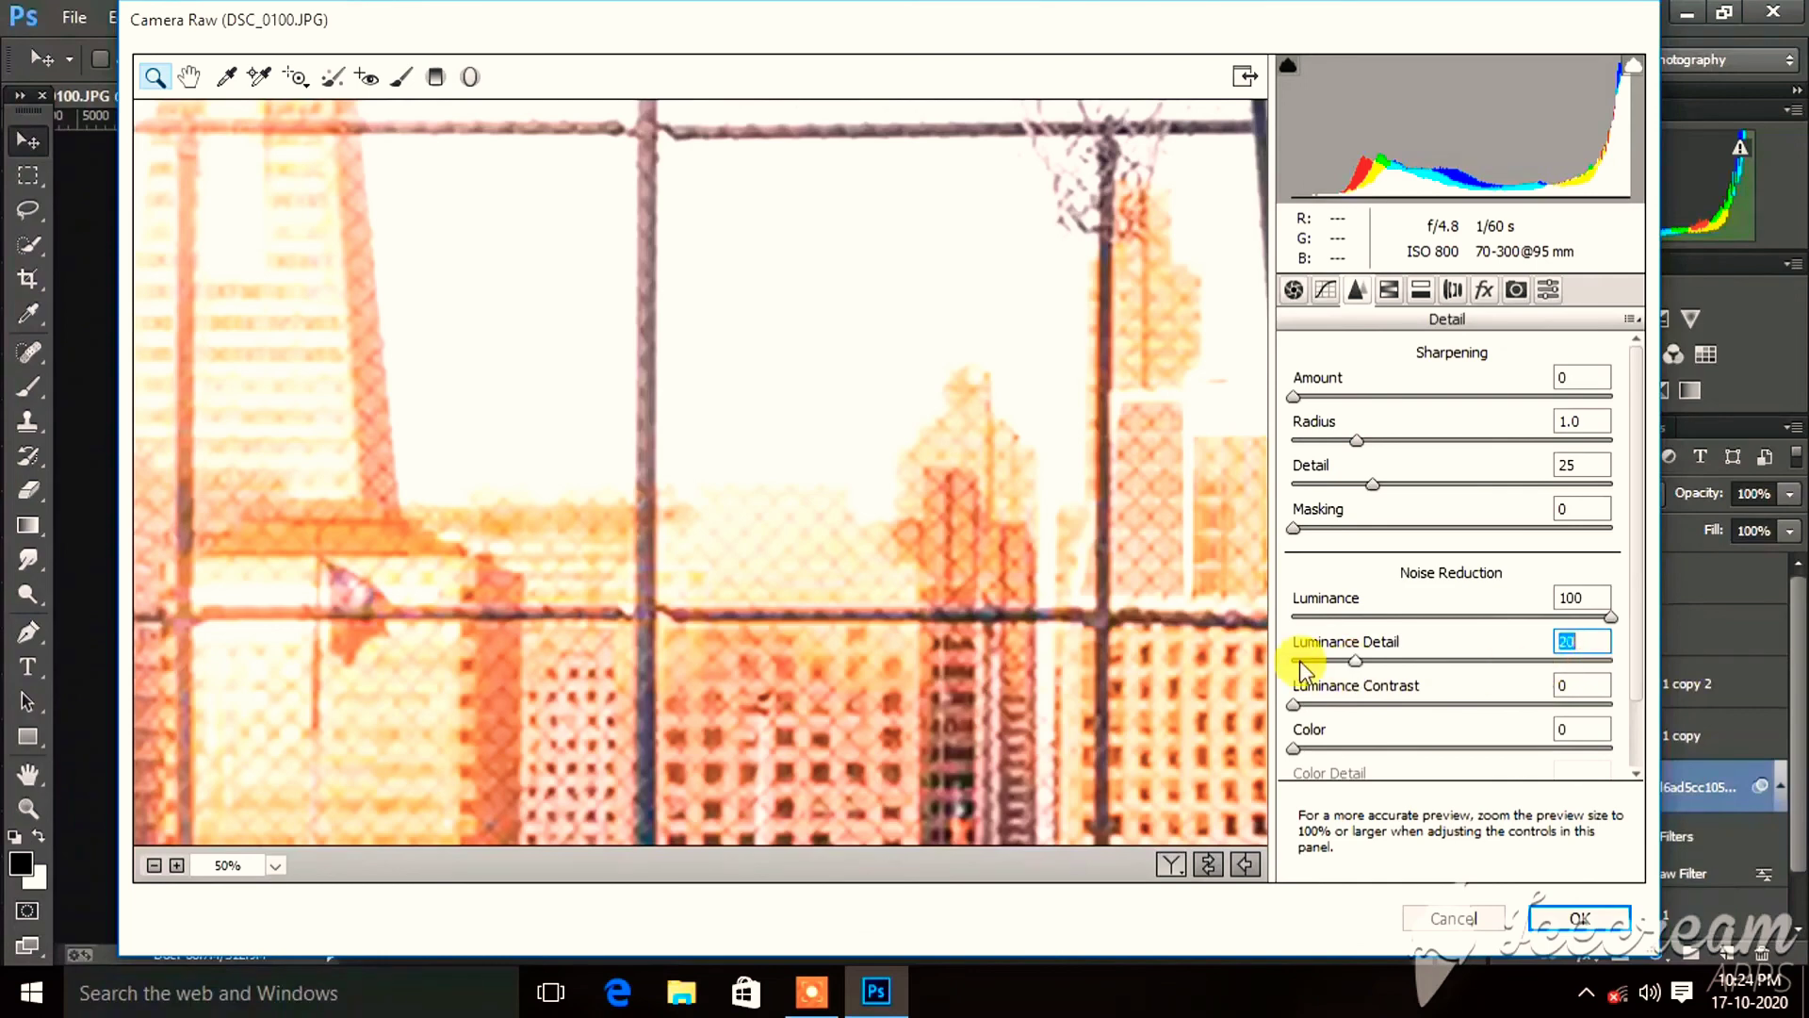
pyautogui.moveTo(1298, 660); pyautogui.dragTo(1292, 658)
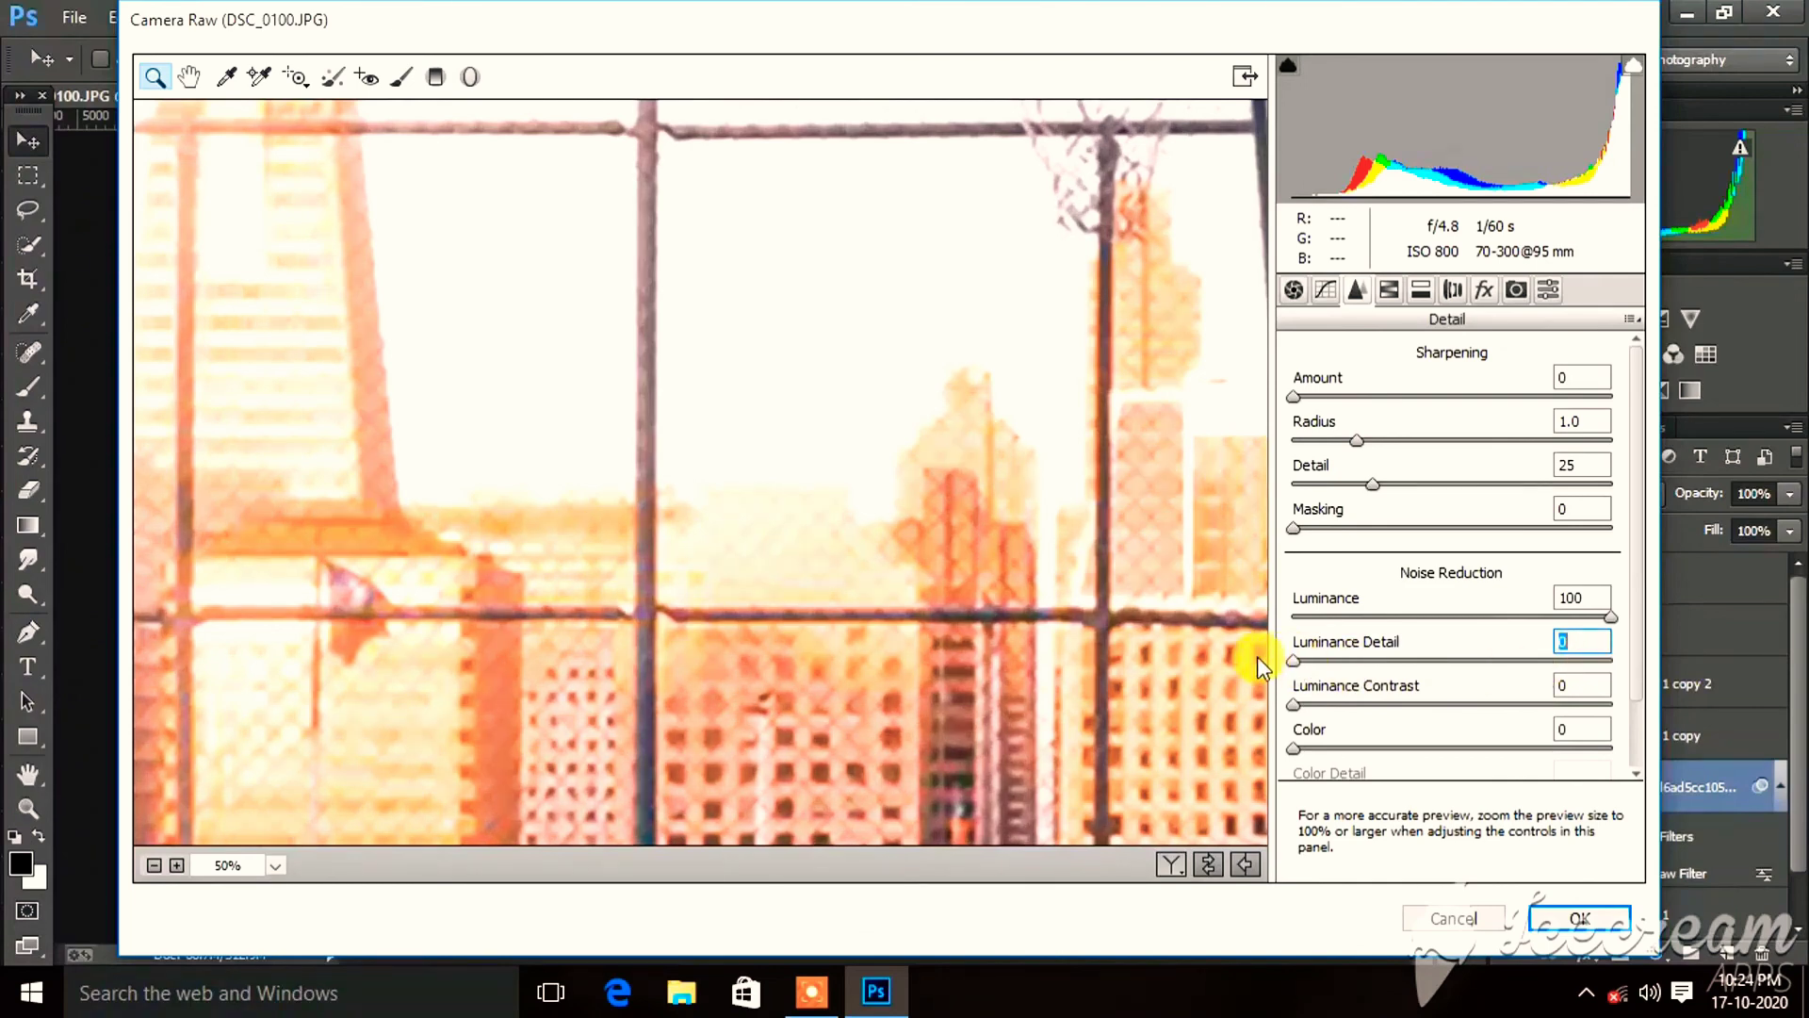
pyautogui.click(1171, 864)
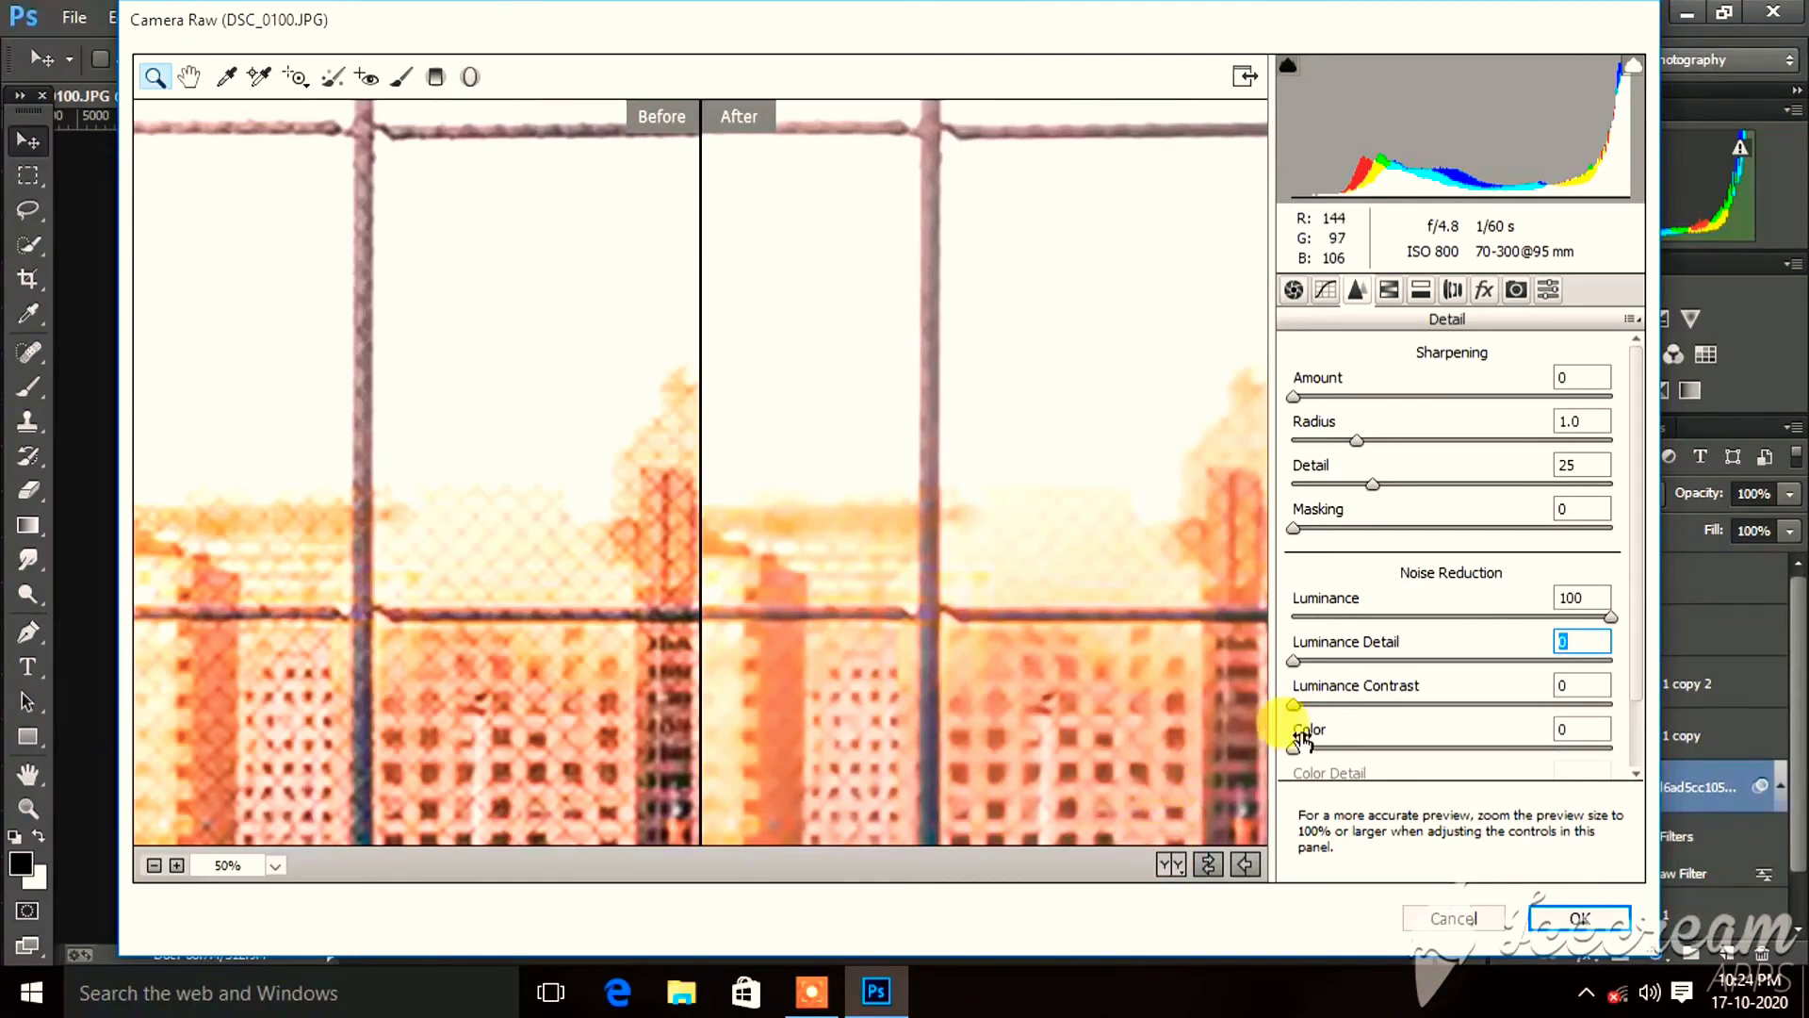
pyautogui.moveTo(1309, 657)
pyautogui.mouseDown()
pyautogui.moveTo(1497, 669)
pyautogui.moveTo(1289, 659)
pyautogui.moveTo(1445, 706)
pyautogui.moveTo(1389, 710)
pyautogui.mouseUp()
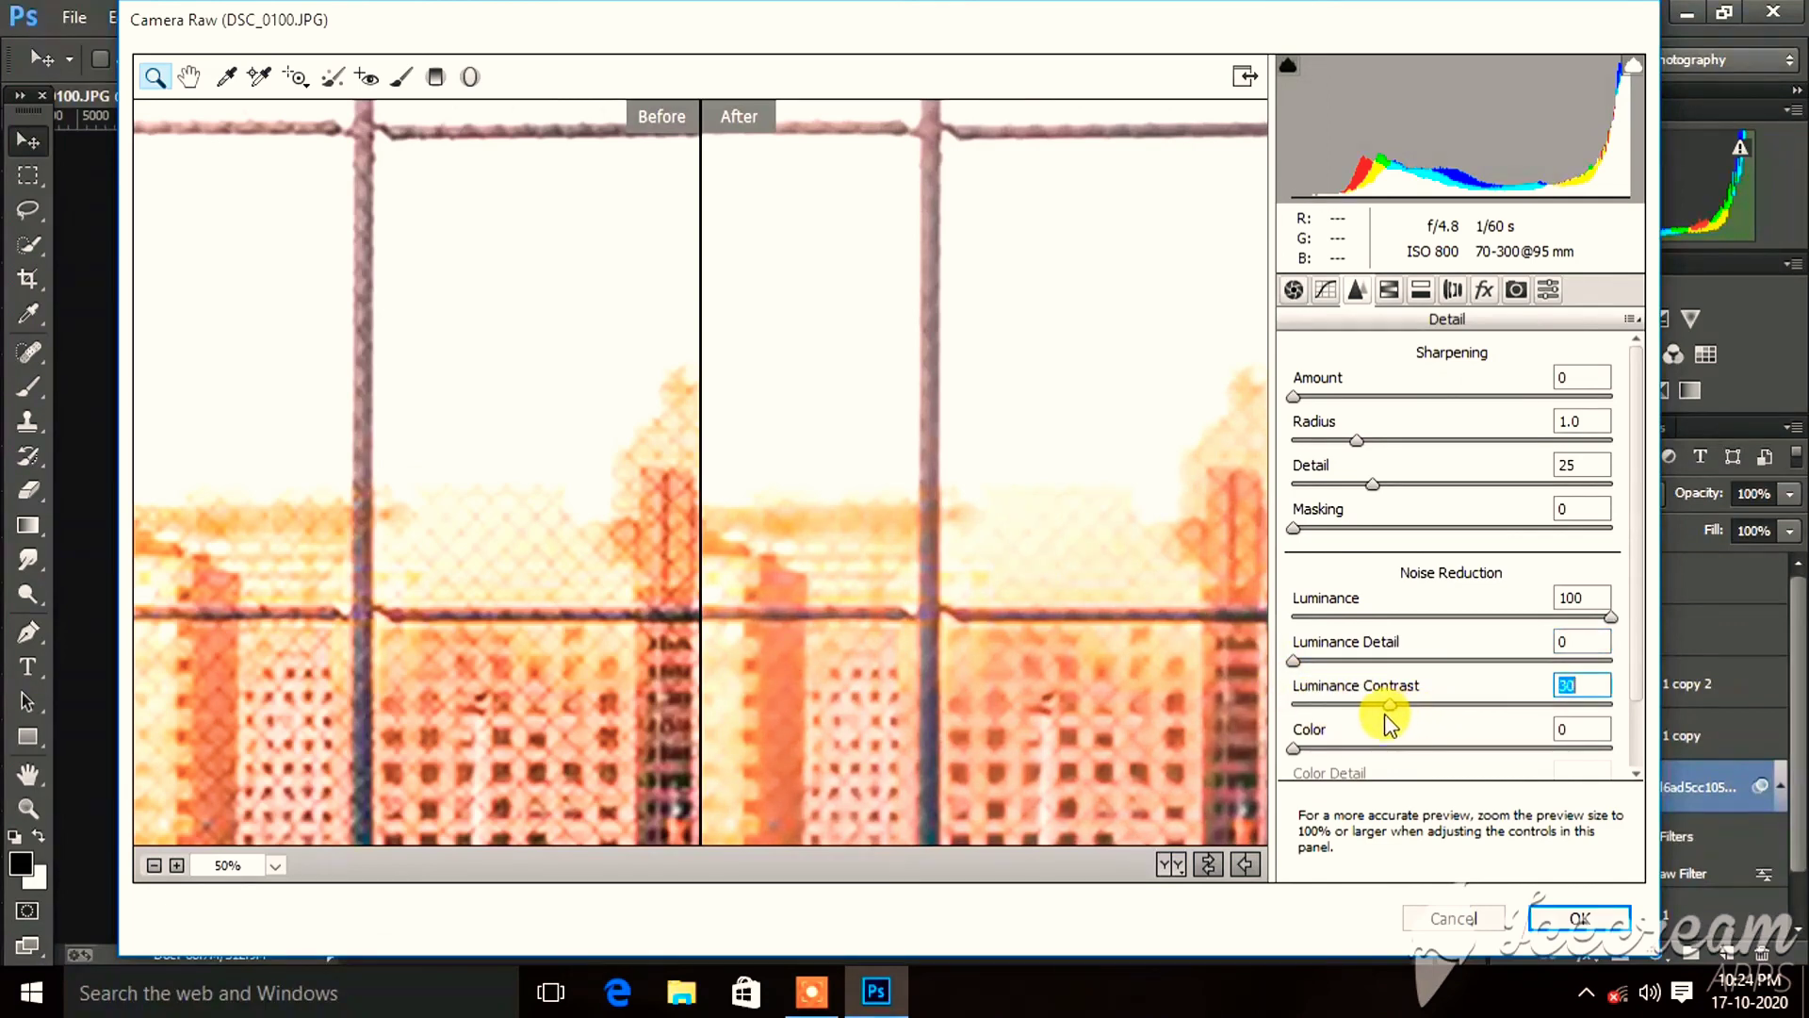
pyautogui.hotkey('ctrl', '0')
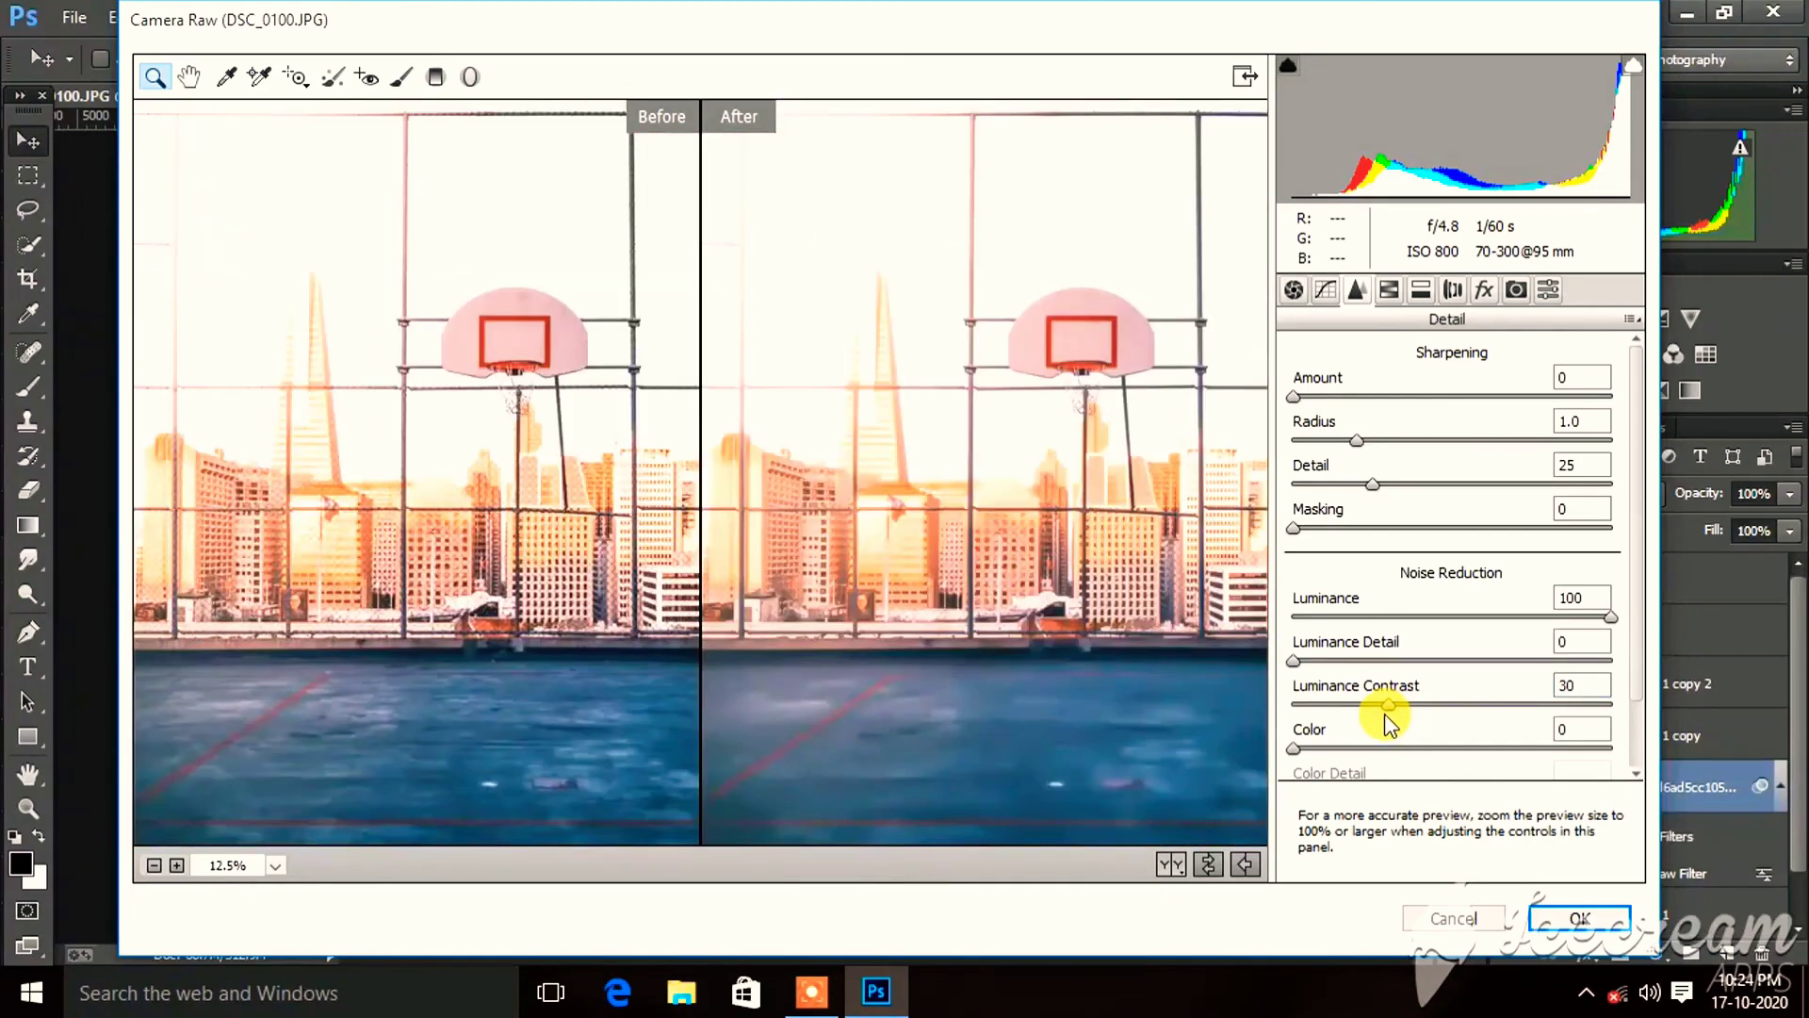
pyautogui.hotkey('ctrl', '-')
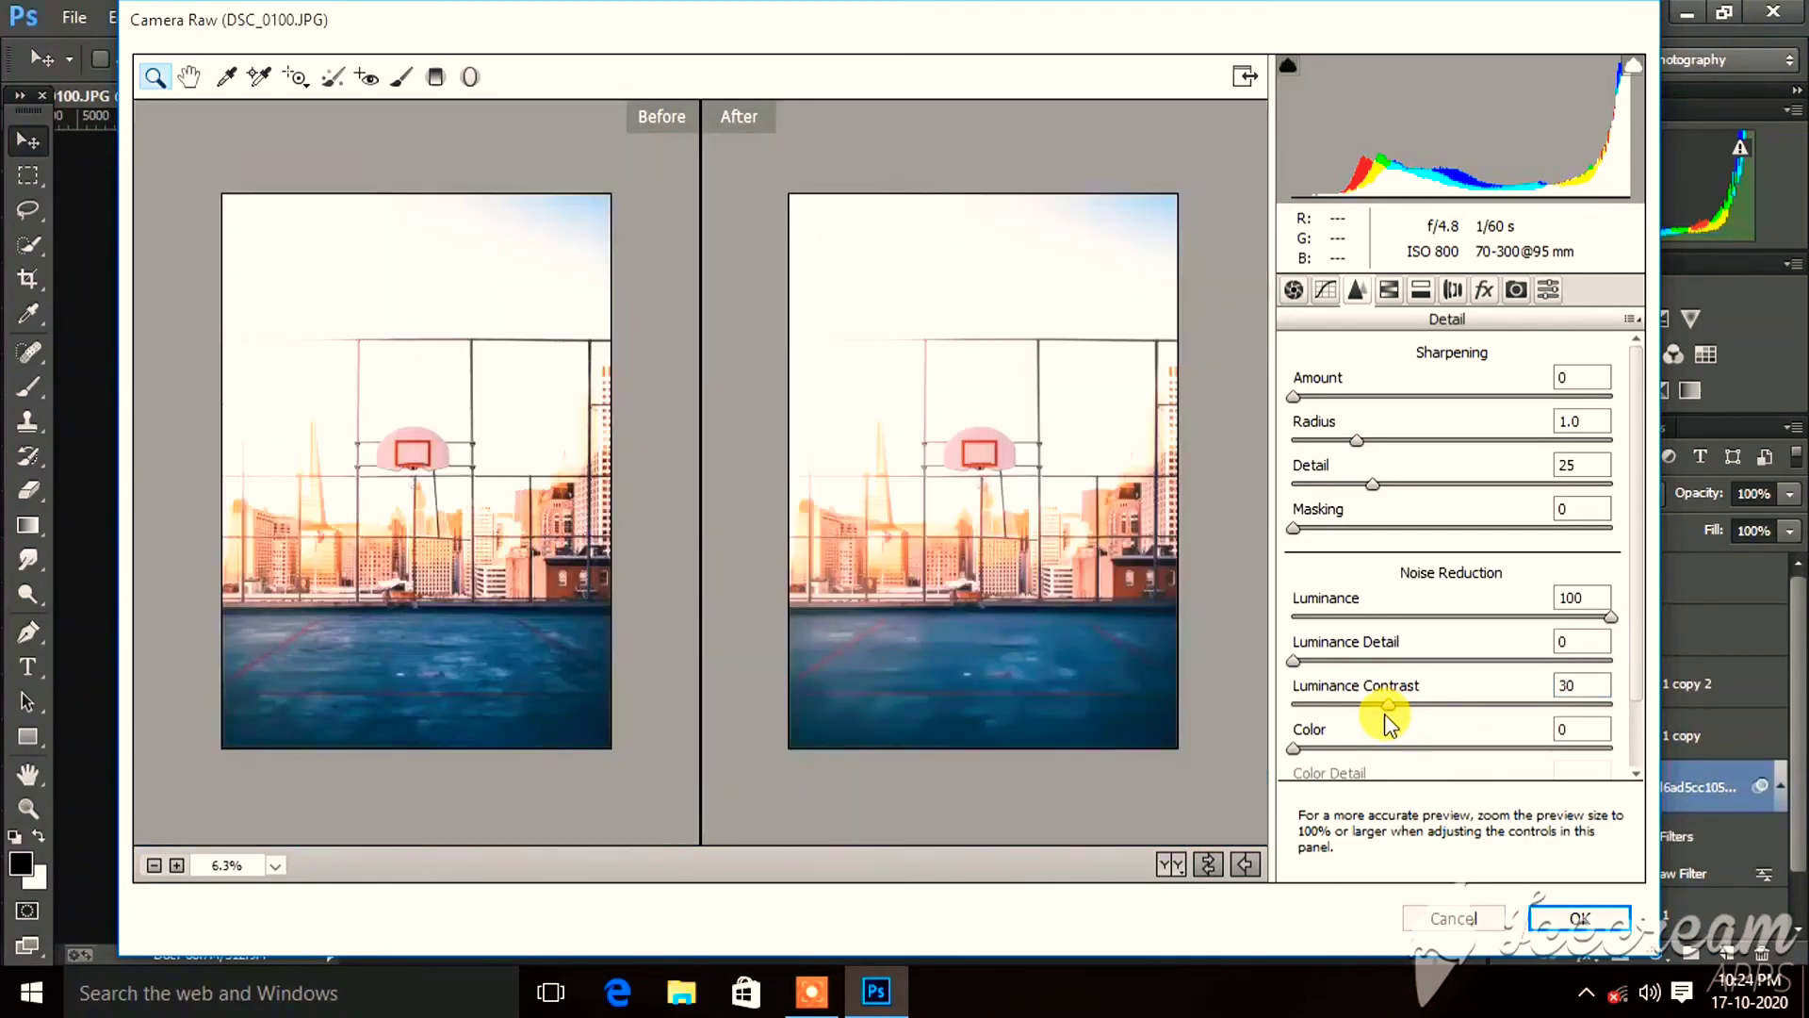
pyautogui.click(1580, 919)
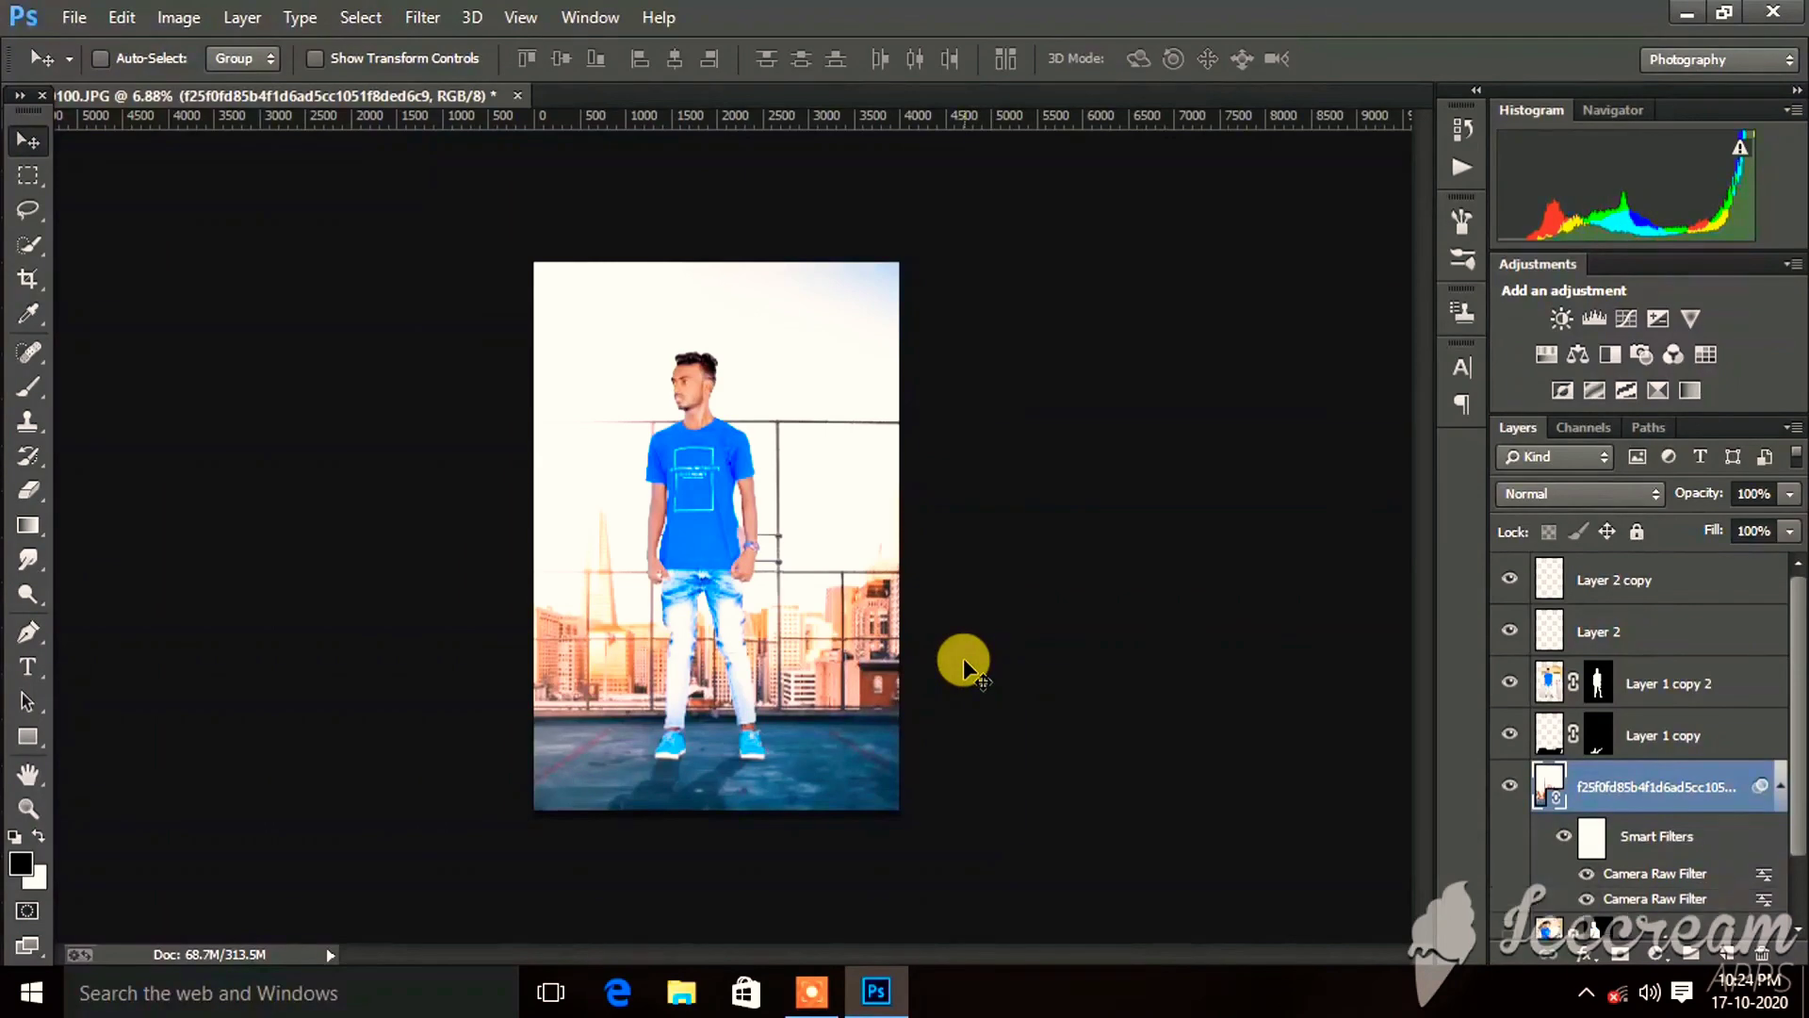
pyautogui.scroll(5, 747, 585)
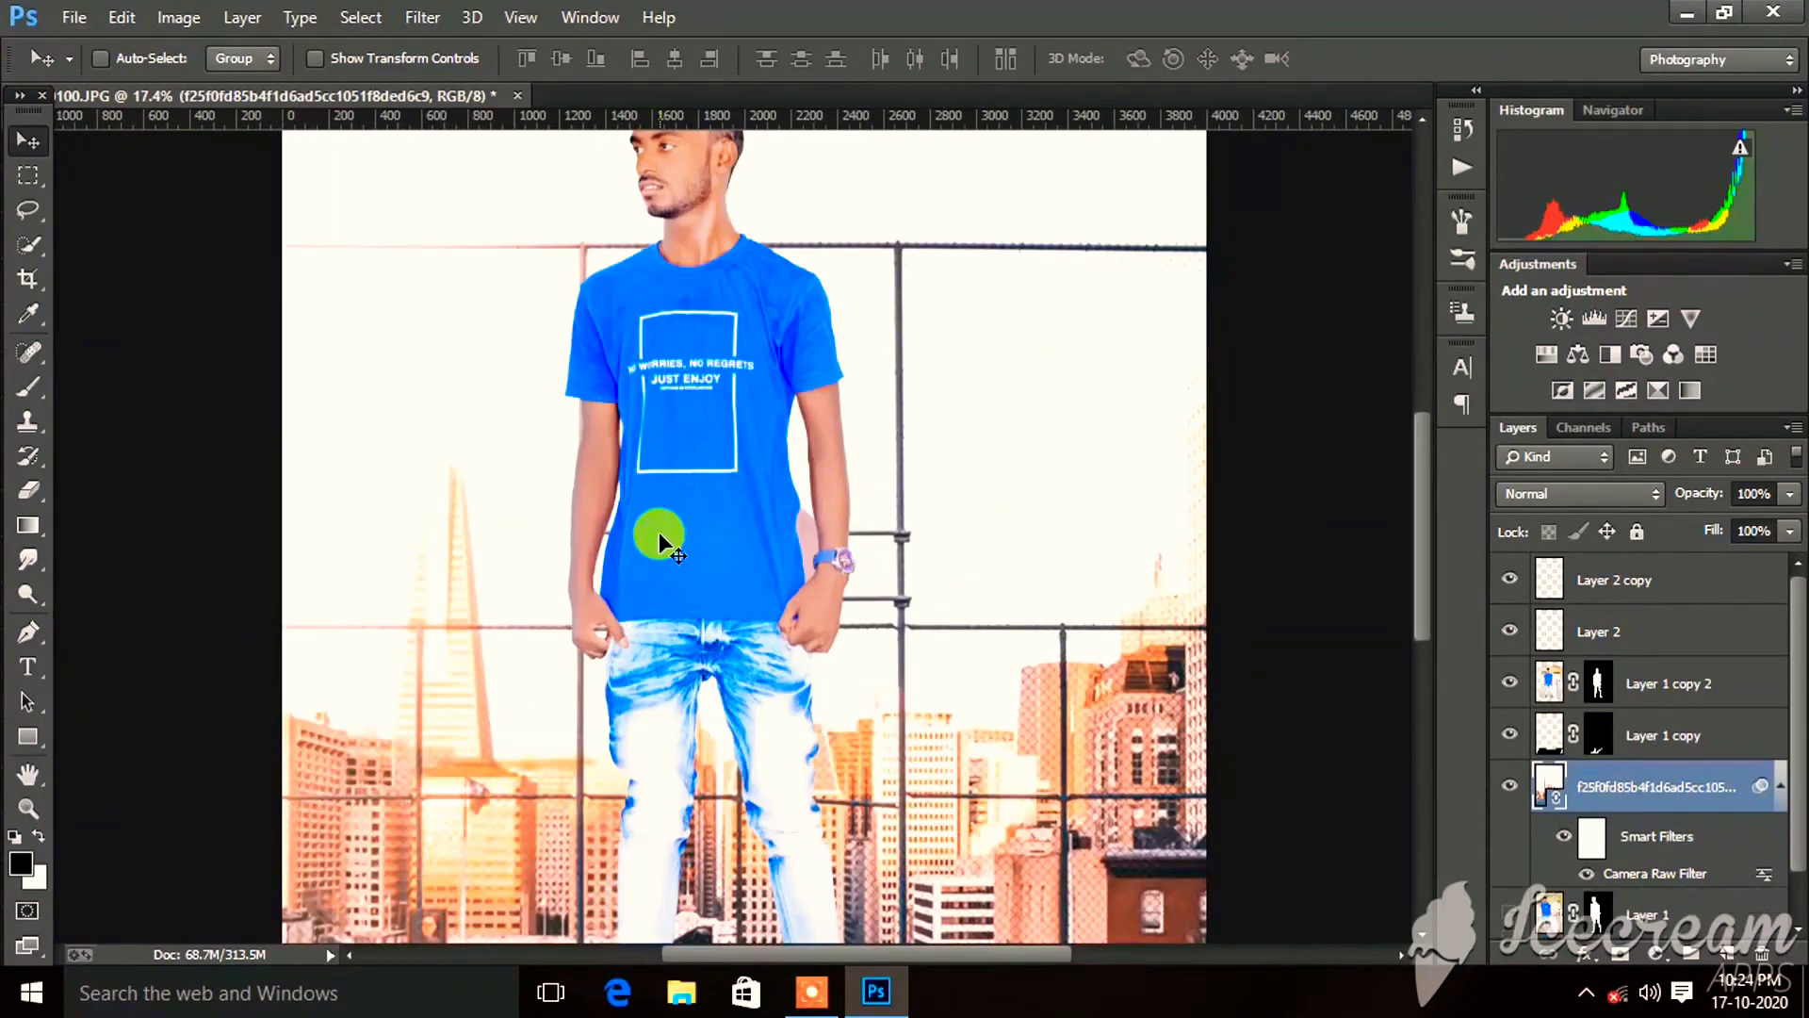
pyautogui.scroll(3, 604, 619)
pyautogui.scroll(3, 537, 684)
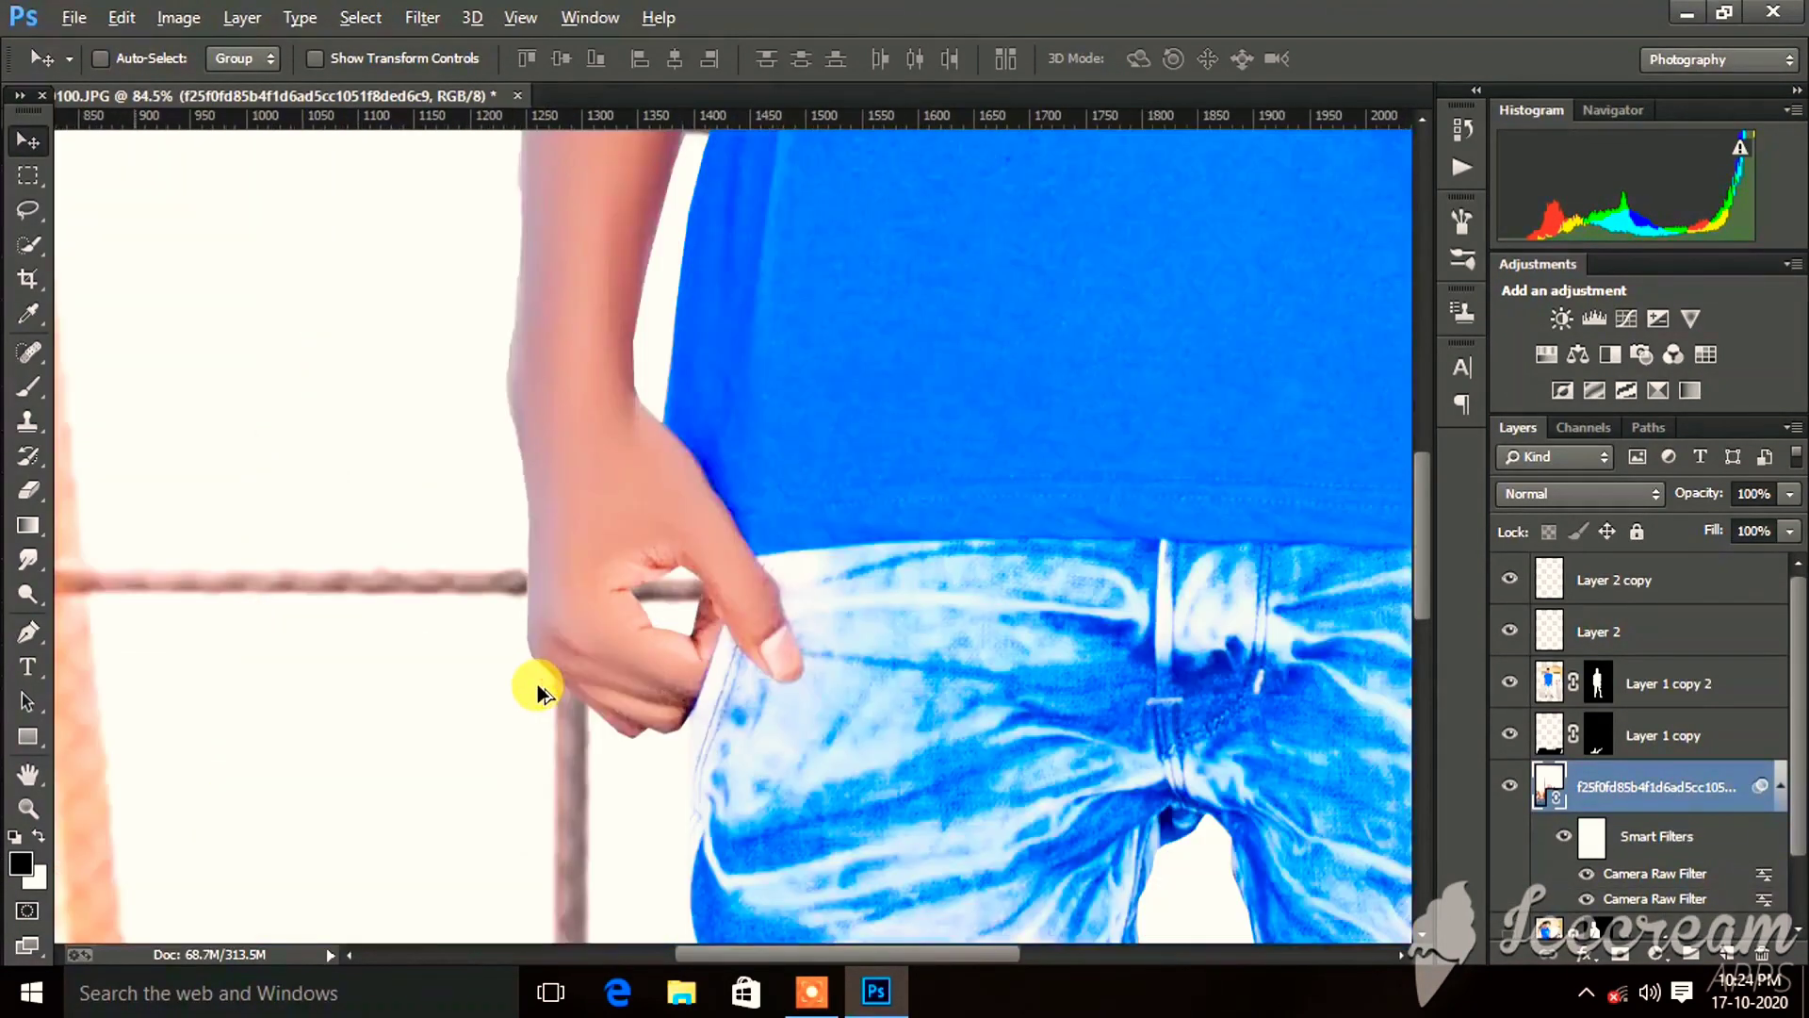
pyautogui.scroll(1, 646, 643)
pyautogui.scroll(-2, 660, 647)
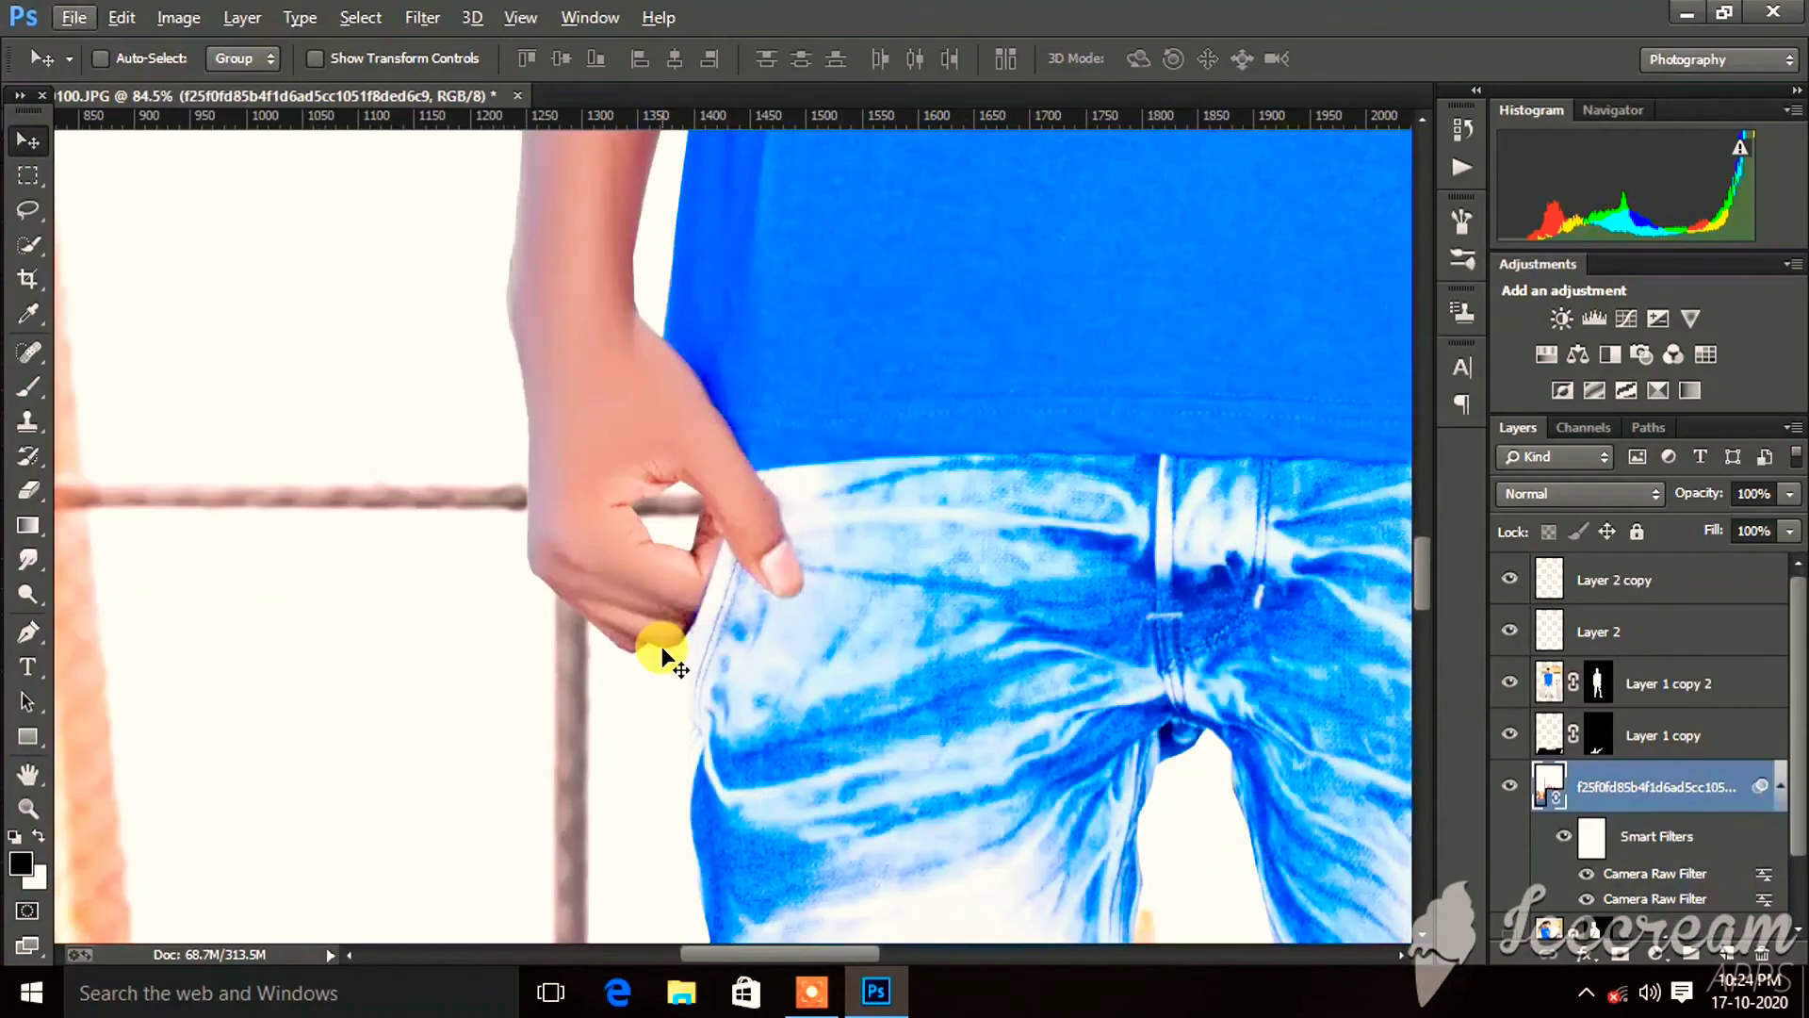
pyautogui.scroll(-4, 661, 646)
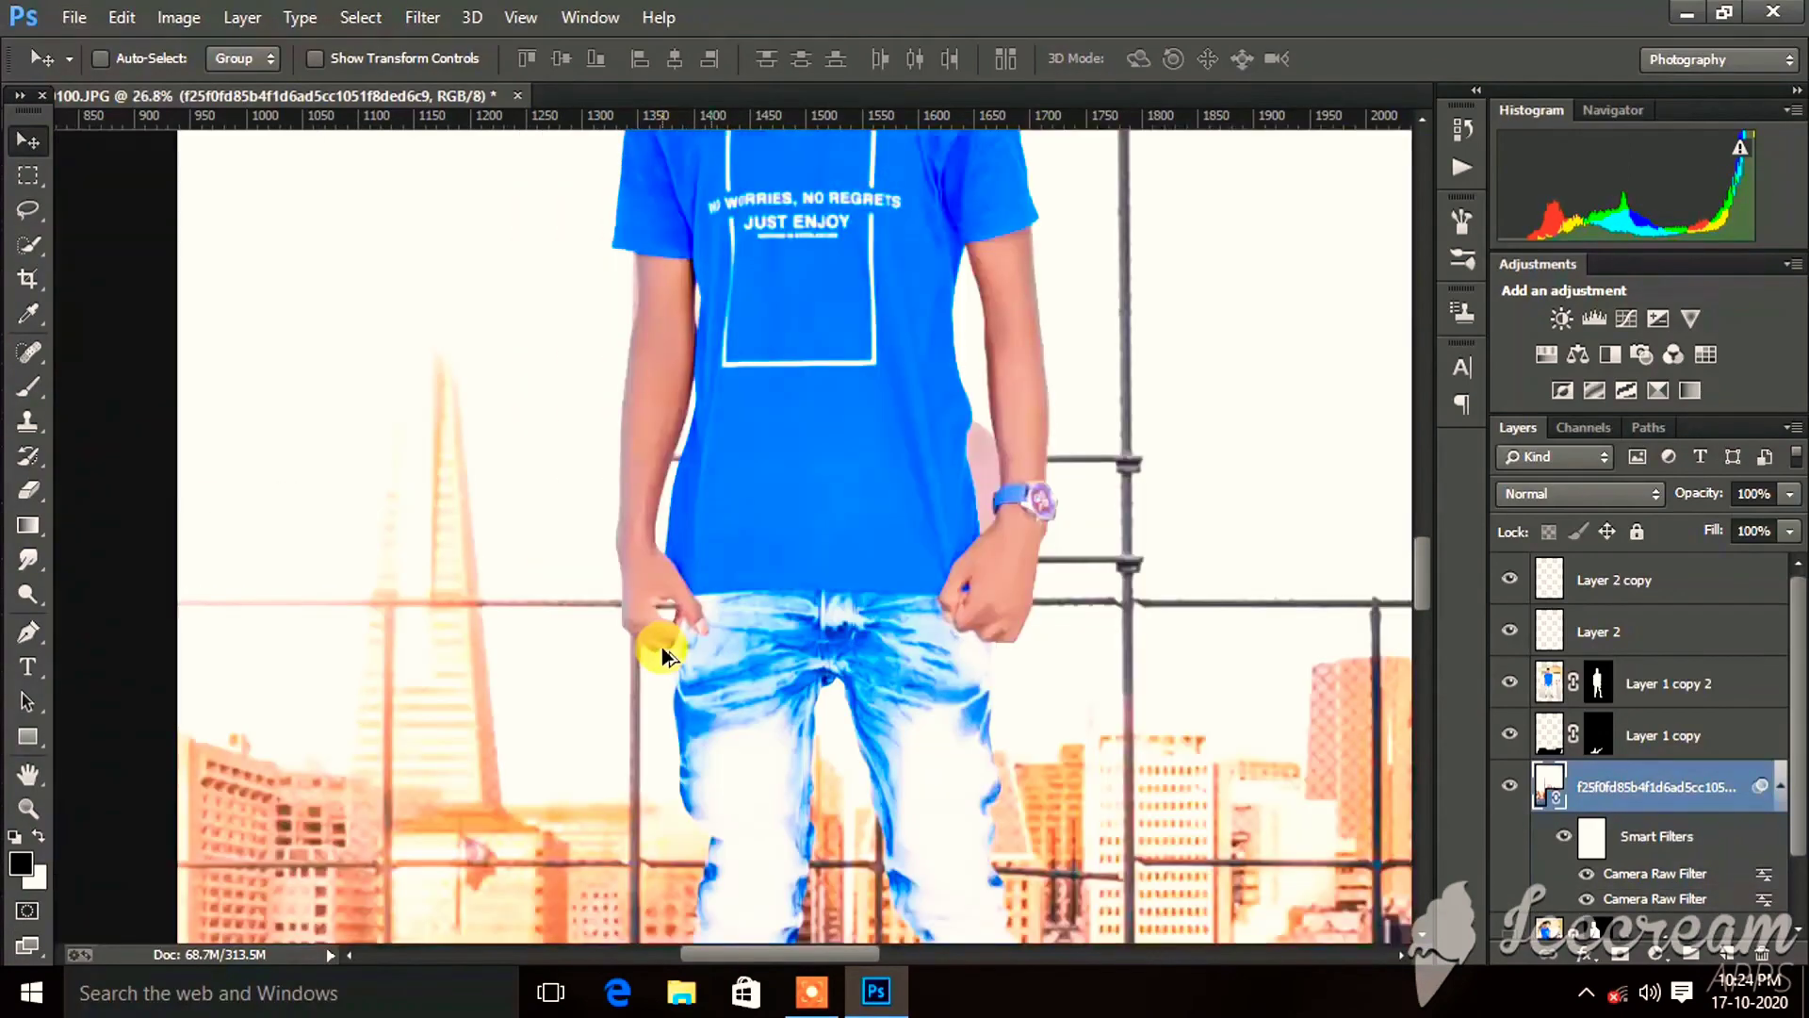
pyautogui.scroll(-2, 661, 647)
pyautogui.scroll(-1, 662, 646)
pyautogui.scroll(-1, 684, 607)
pyautogui.scroll(2, 684, 606)
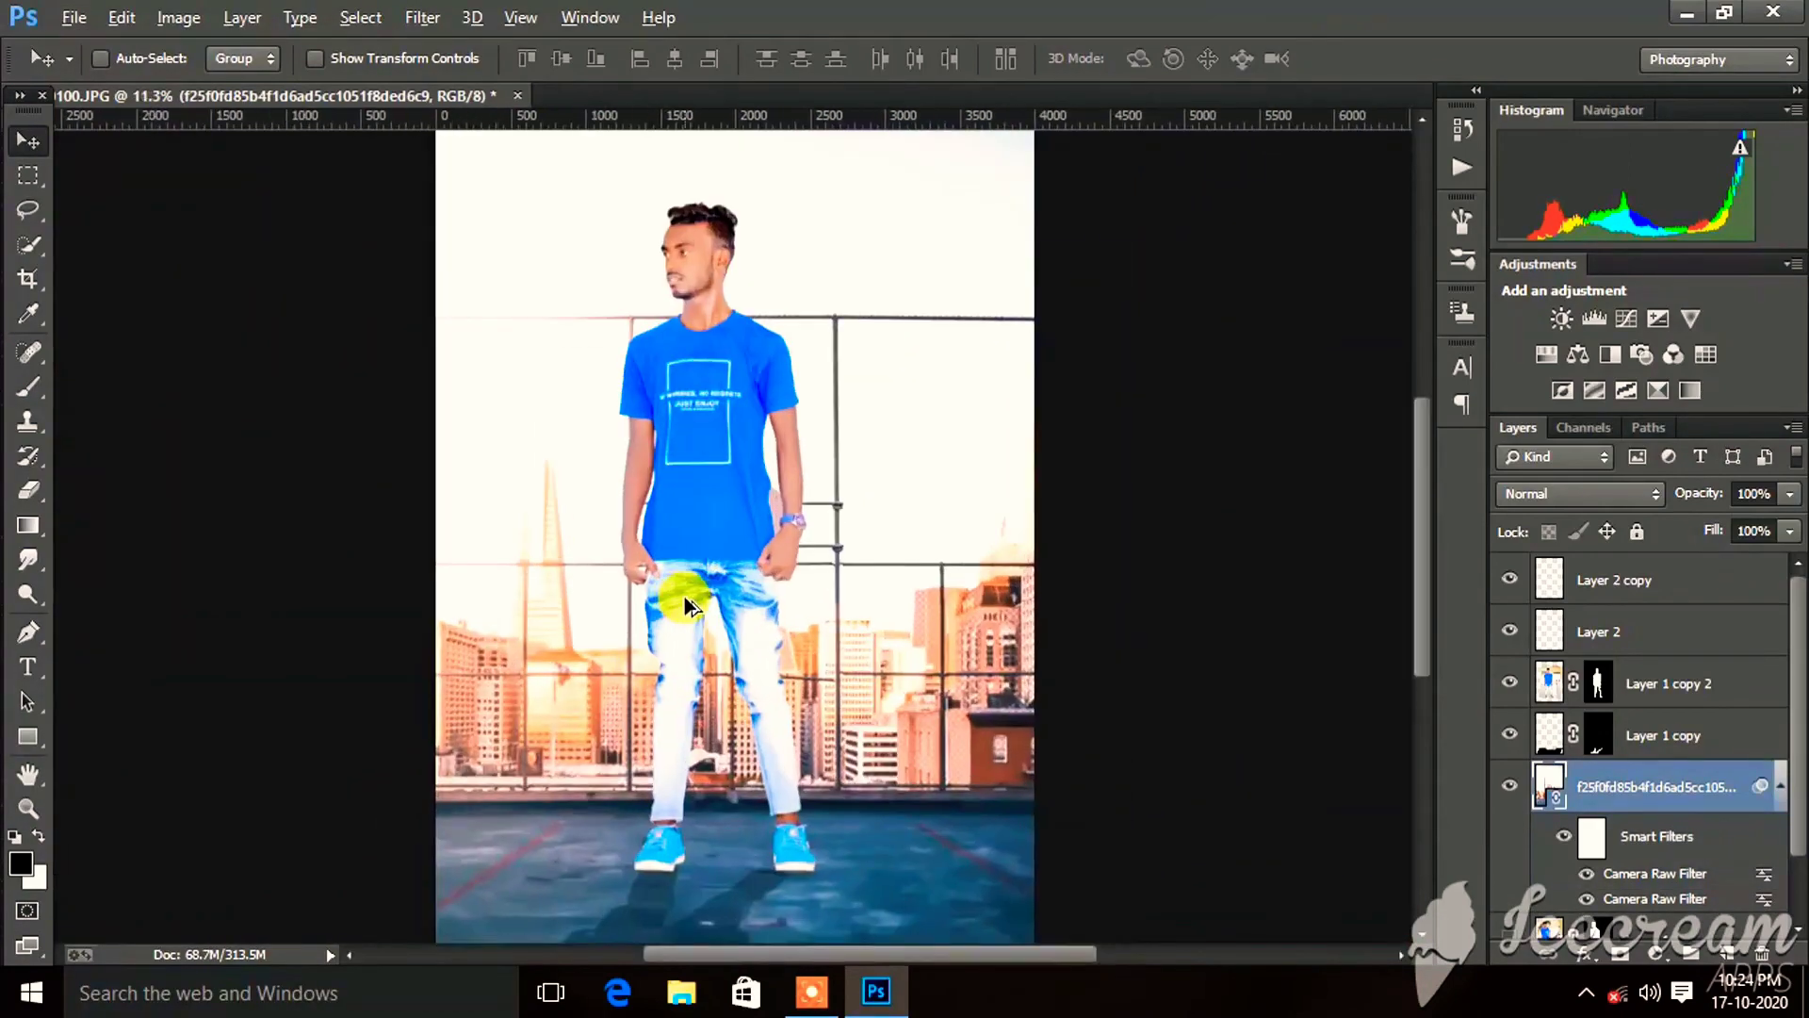
pyautogui.scroll(-1, 684, 597)
pyautogui.click(819, 999)
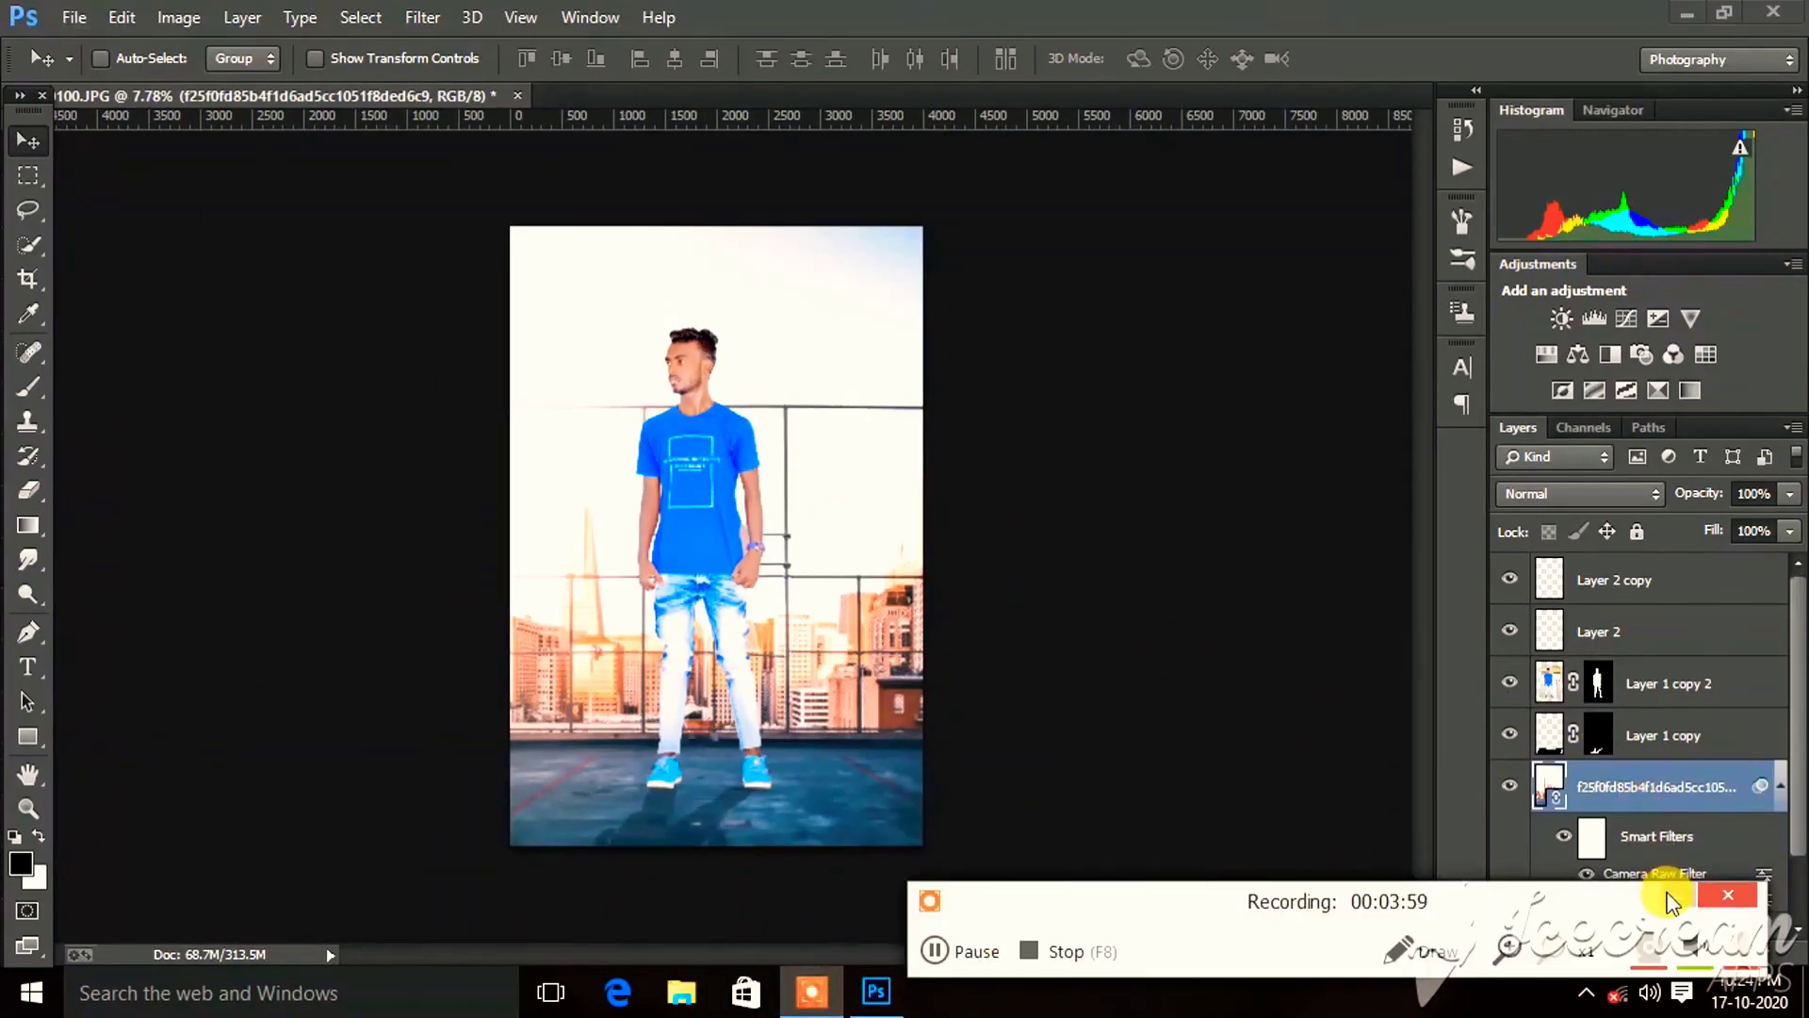
pyautogui.click(886, 321)
# Start Save As and browse to the New folder under E:\2020 EDIT\15AUGUST.
pyautogui.click(75, 17)
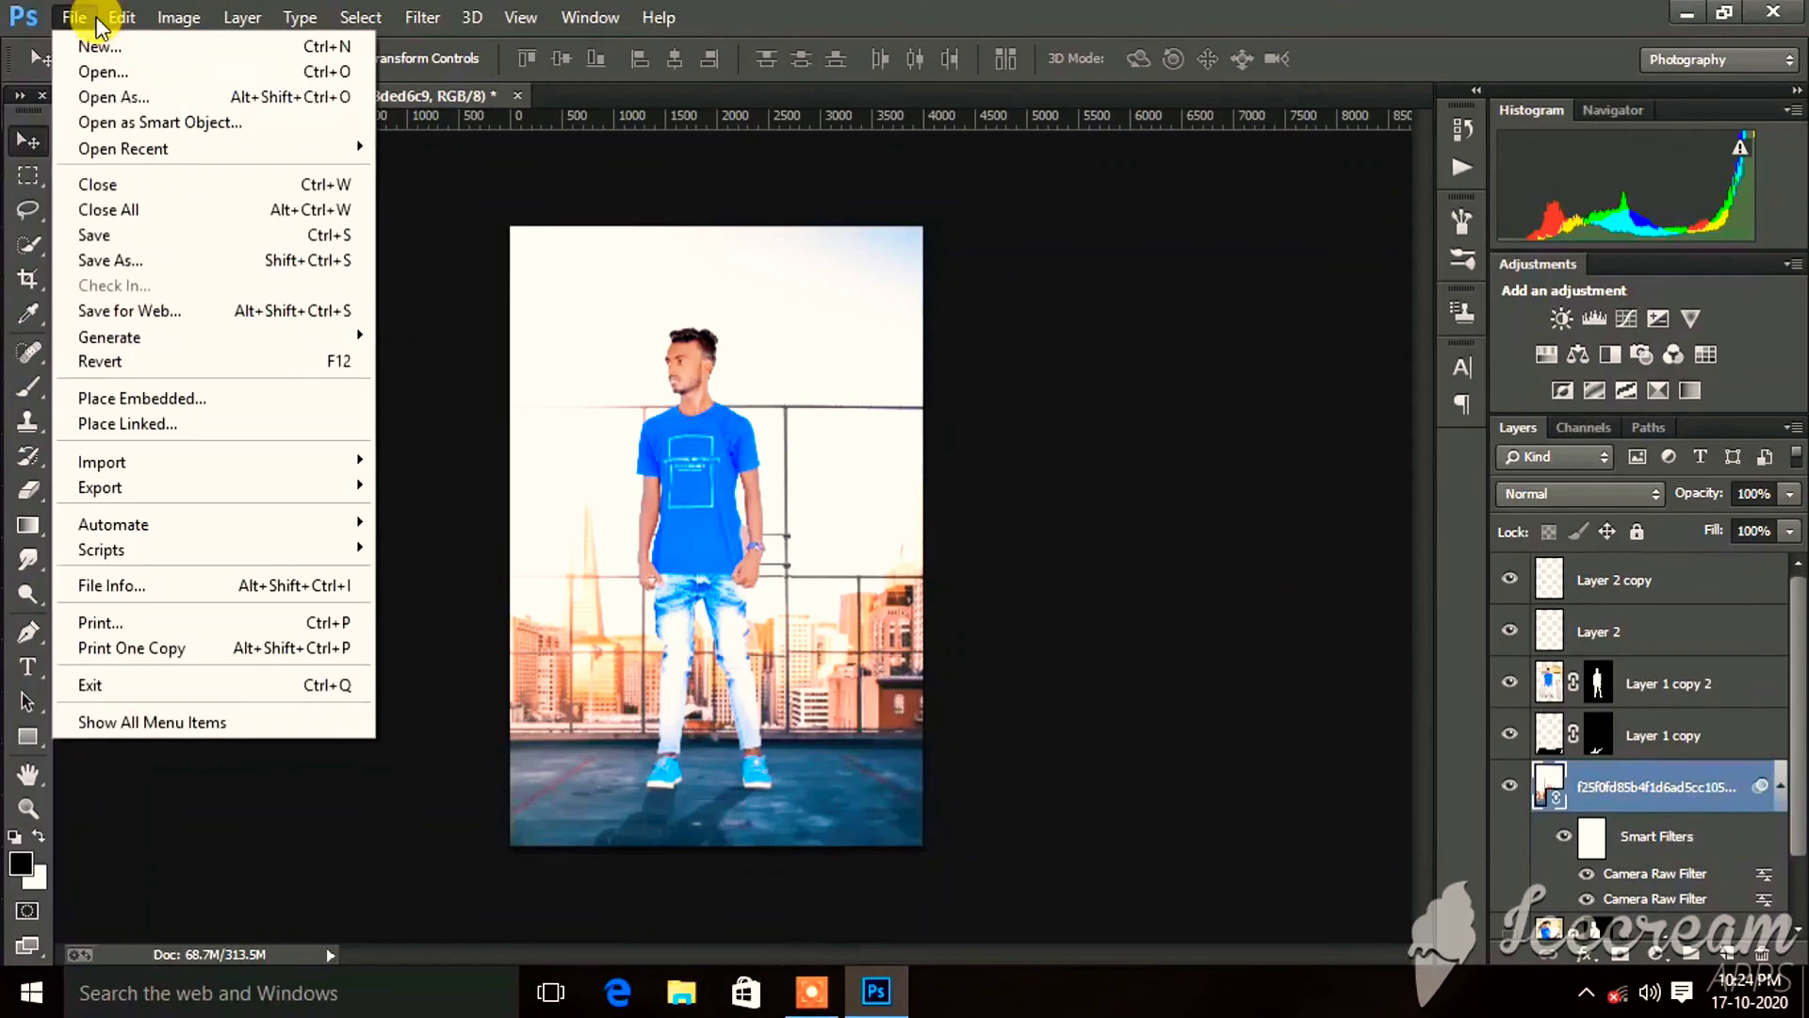
pyautogui.click(120, 268)
pyautogui.scroll(-2, 142, 424)
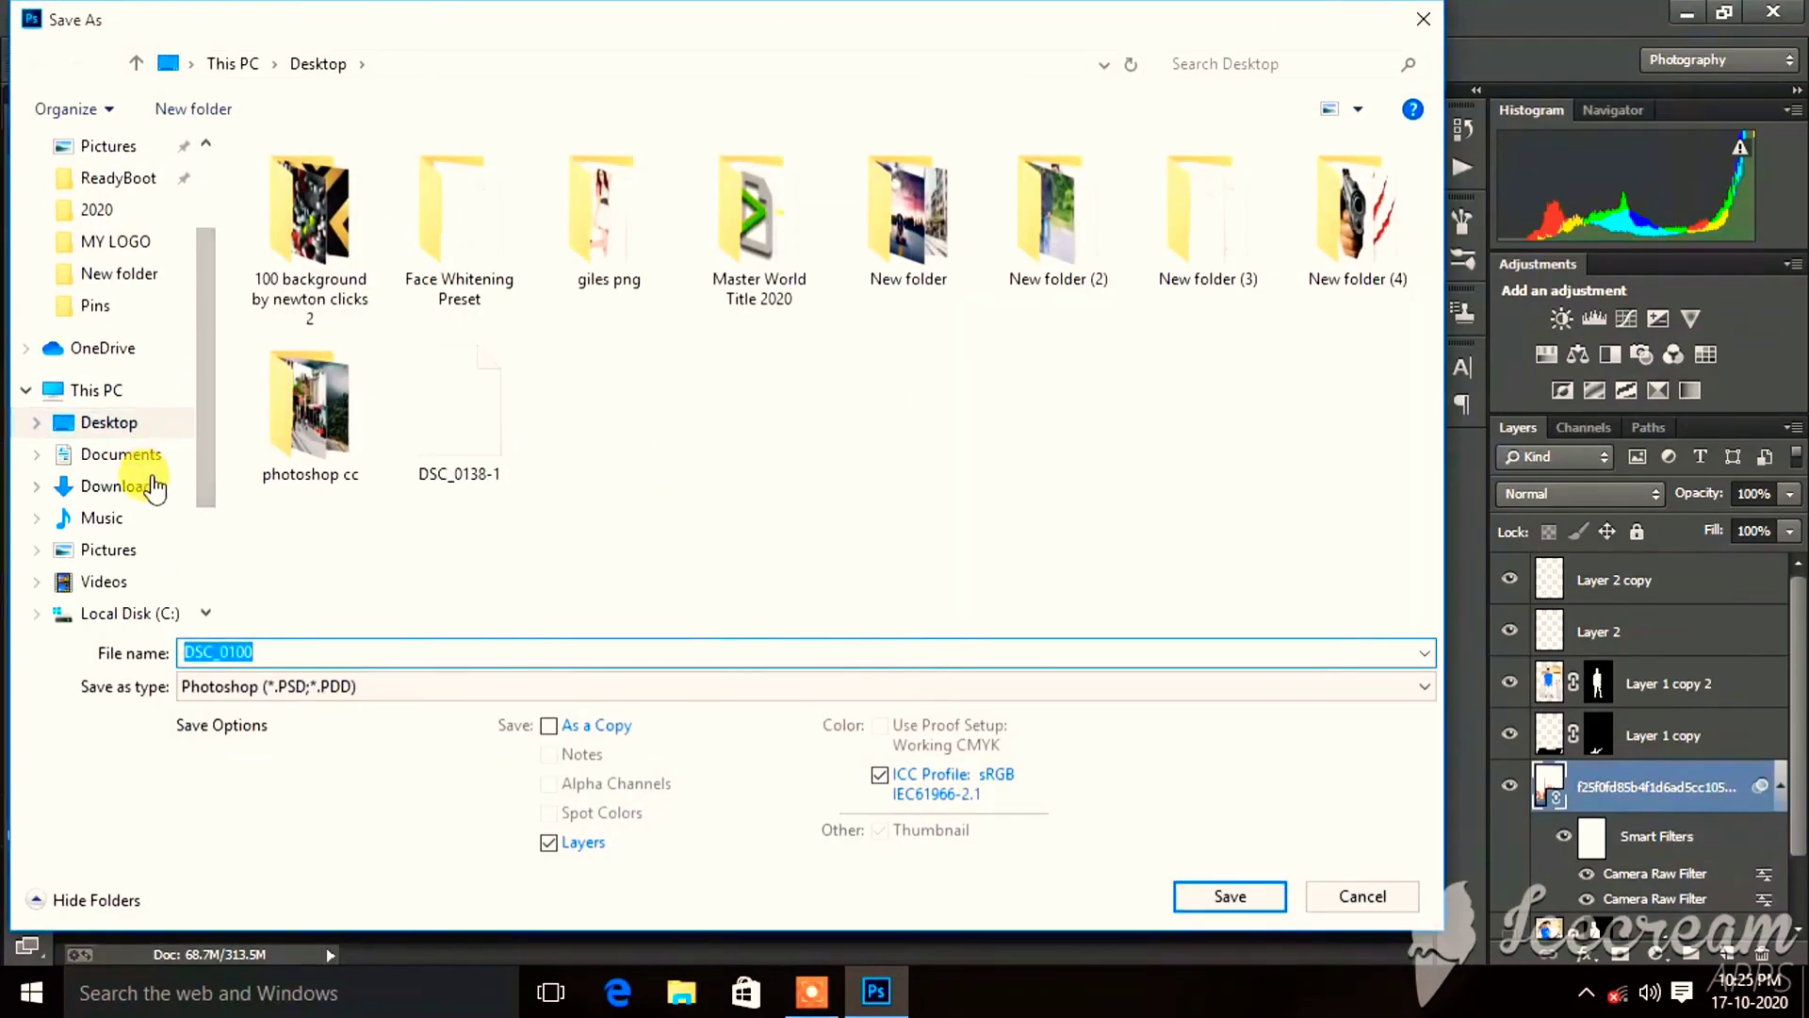
pyautogui.scroll(-2, 123, 603)
pyautogui.click(108, 486)
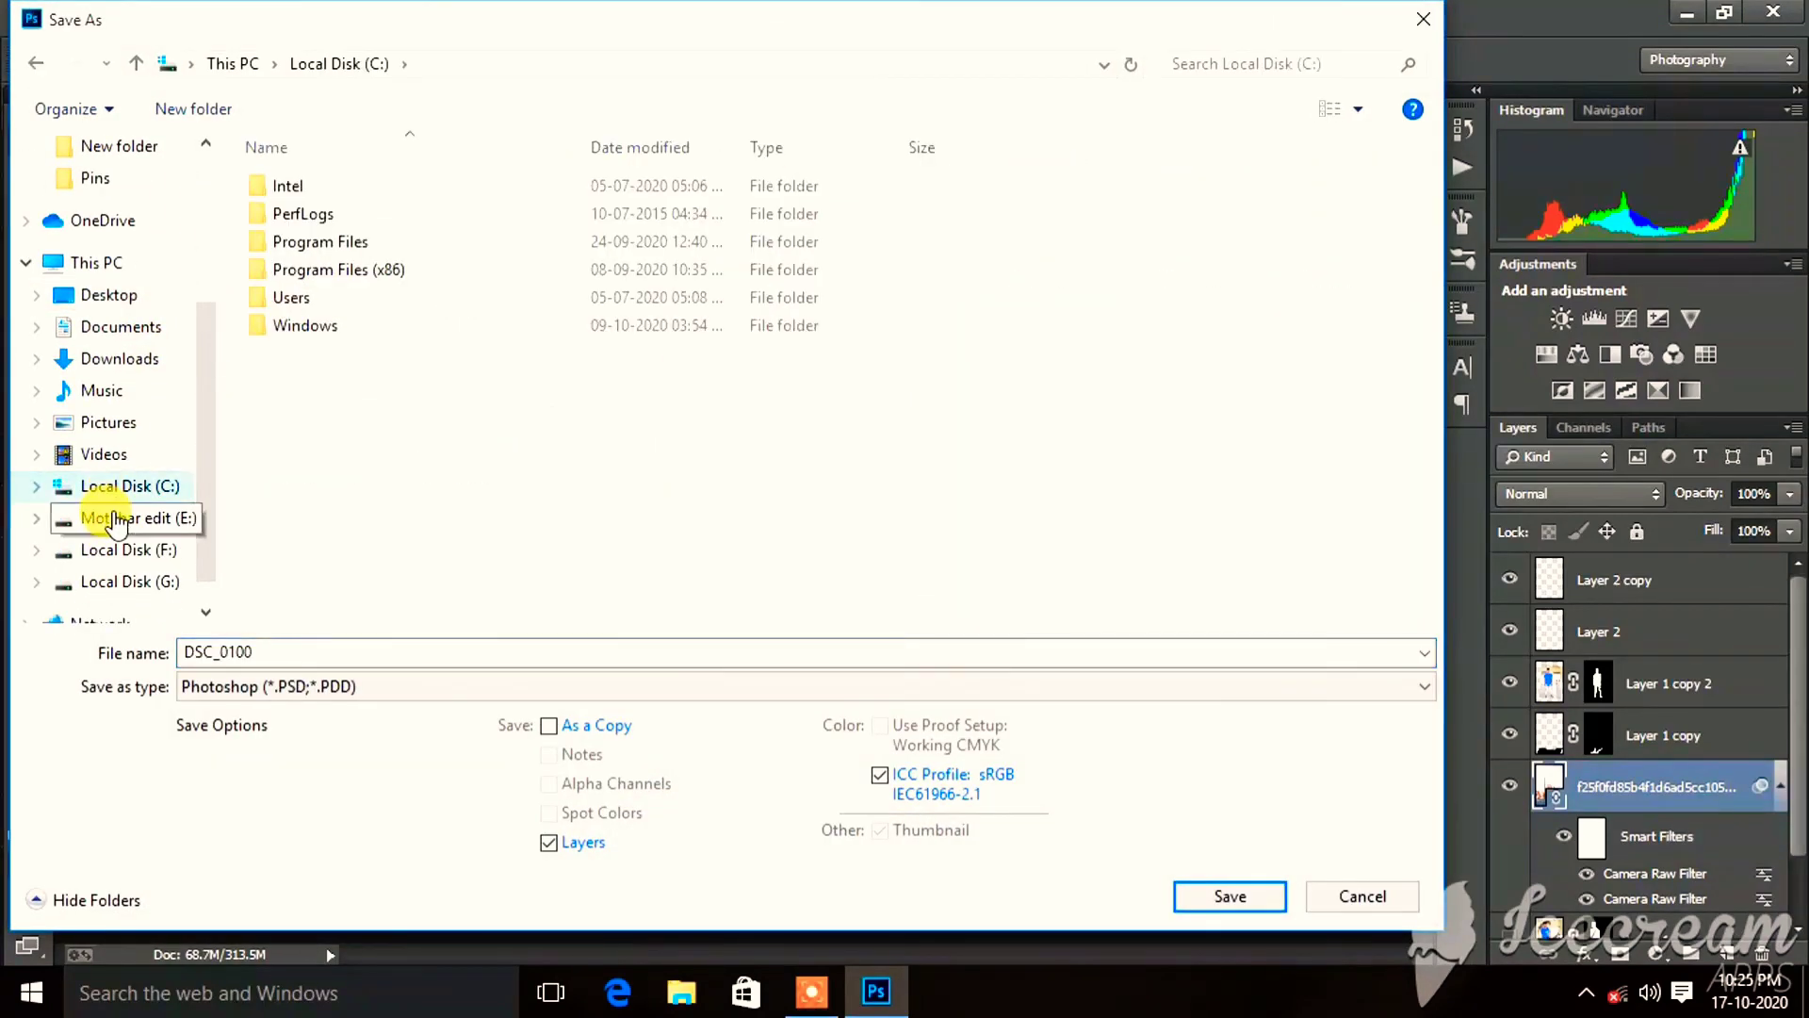
pyautogui.click(122, 517)
pyautogui.doubleClick(1041, 212)
pyautogui.doubleClick(306, 221)
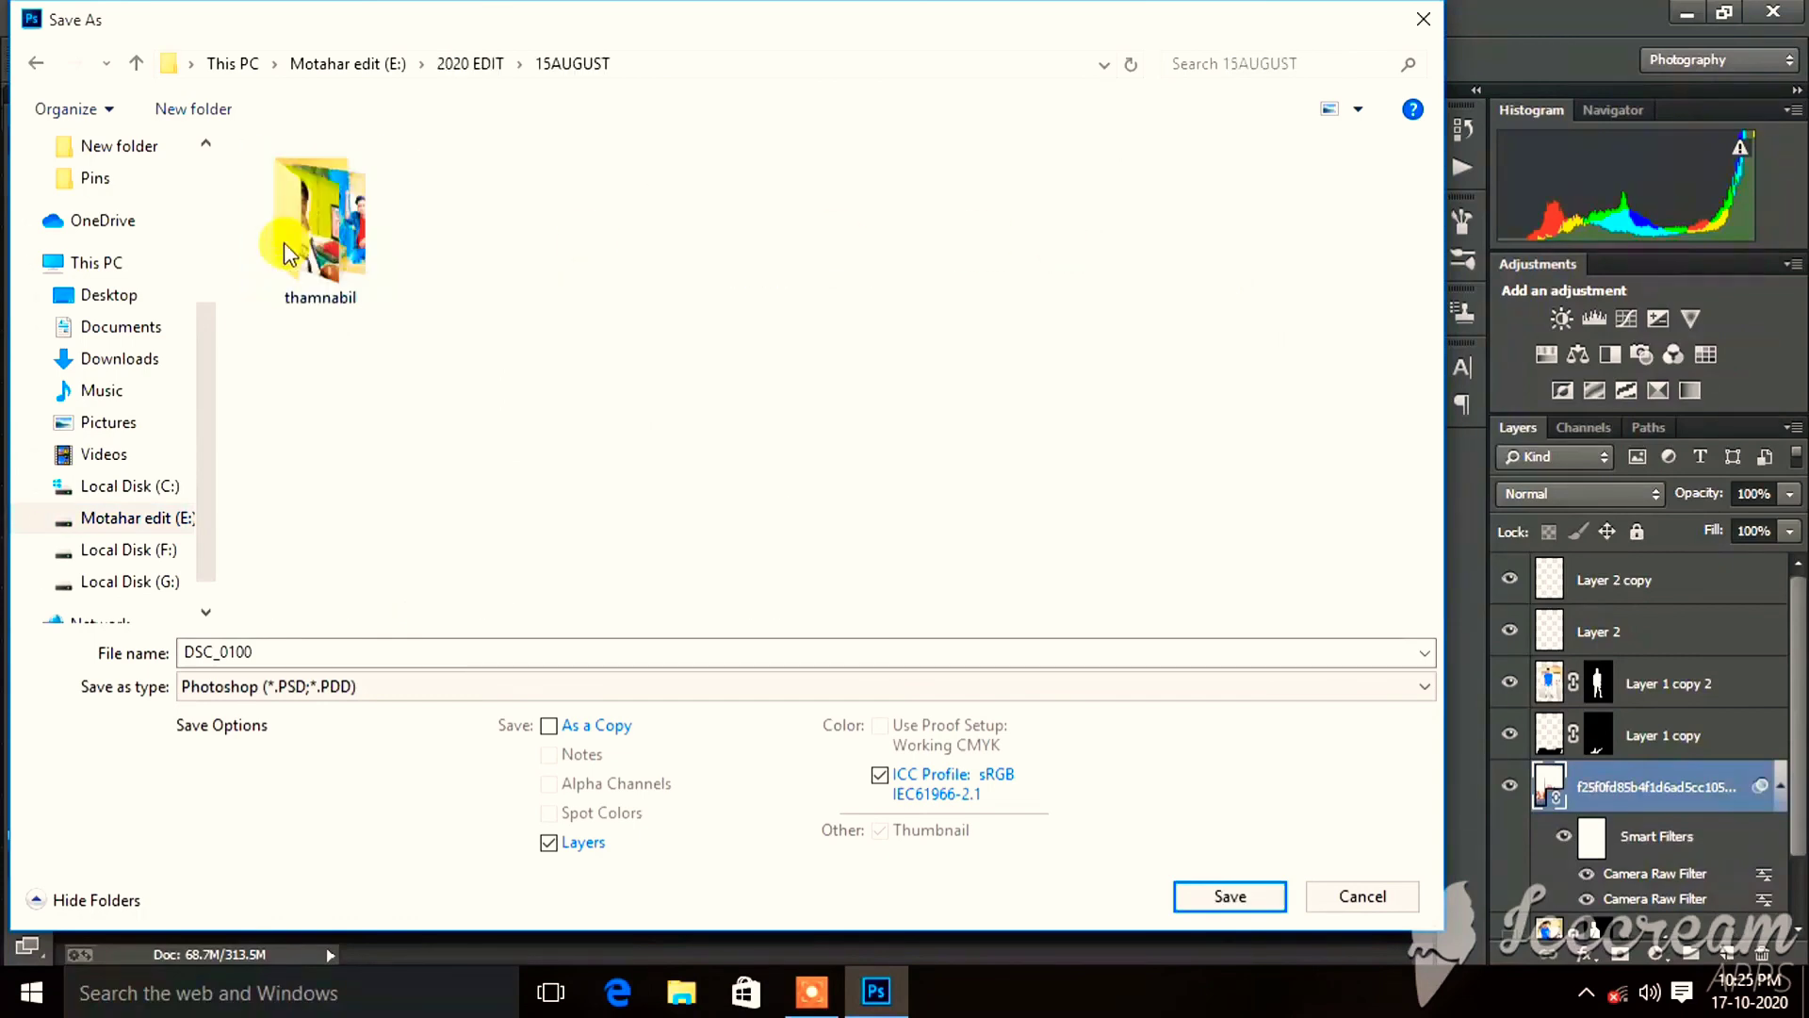
pyautogui.doubleClick(325, 231)
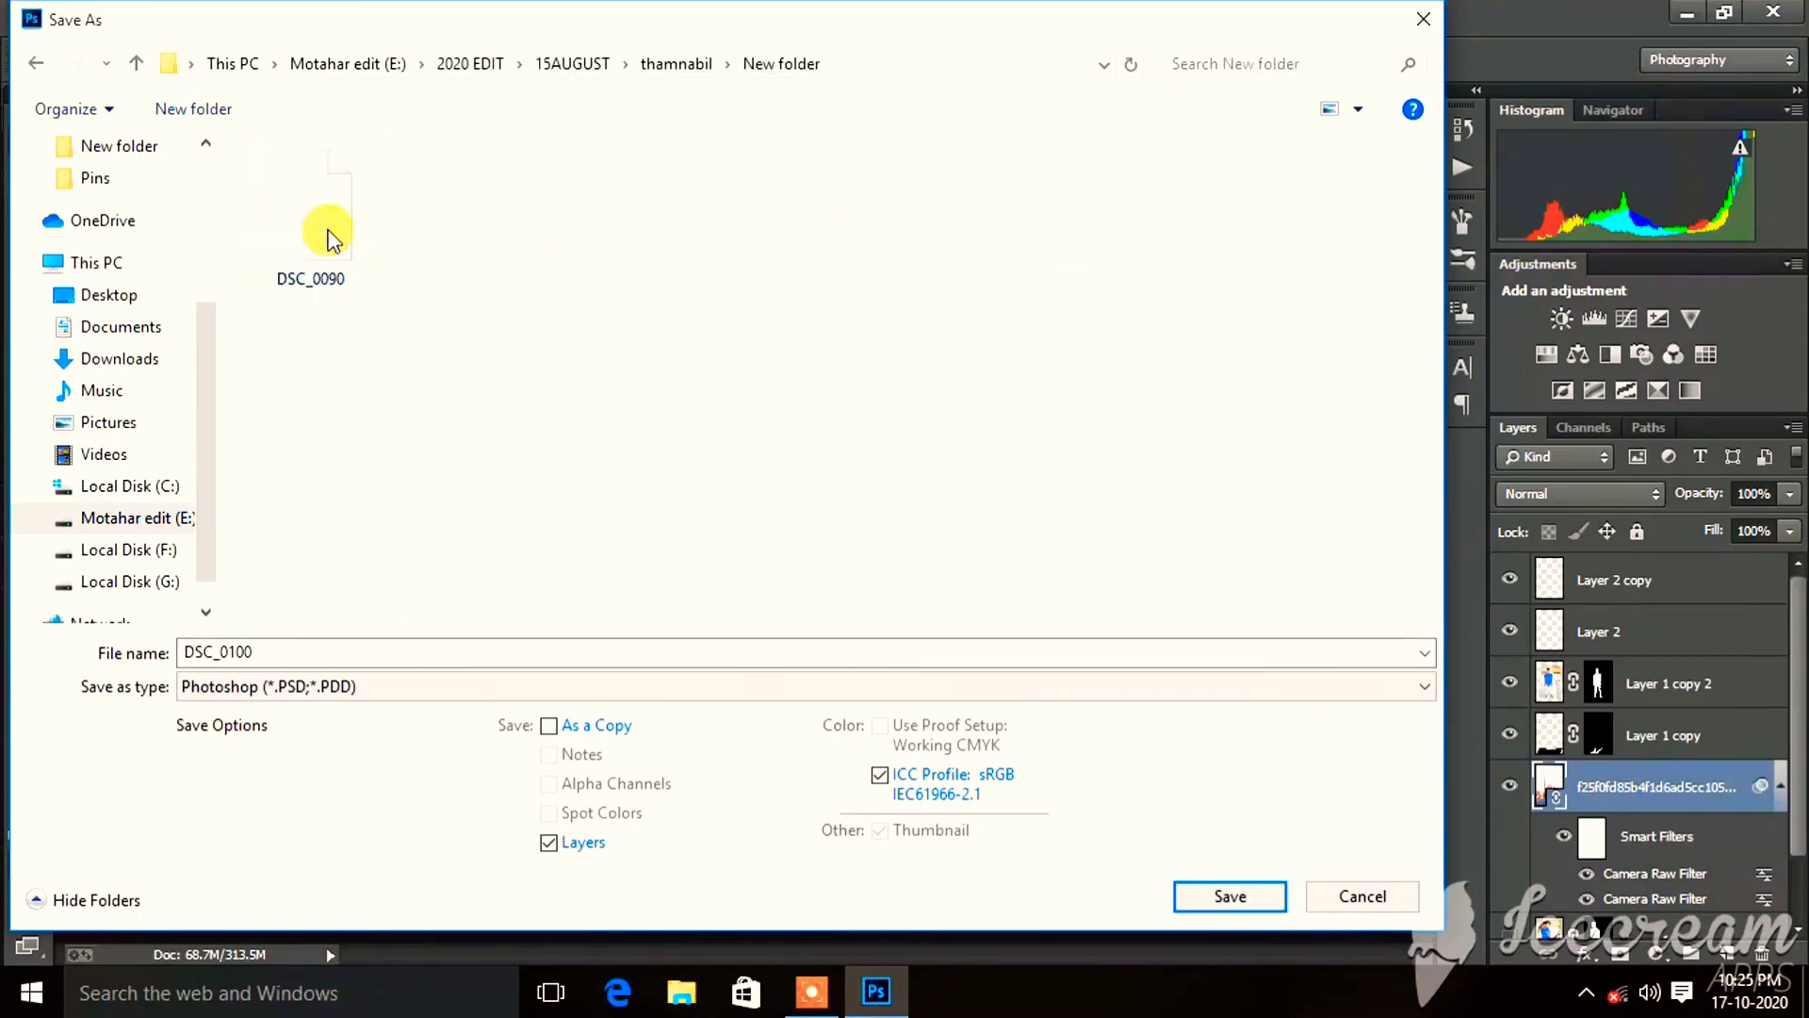
# Save the composite as JPEG named DSC_0100 at maximum quality 12.
pyautogui.click(372, 686)
pyautogui.click(263, 420)
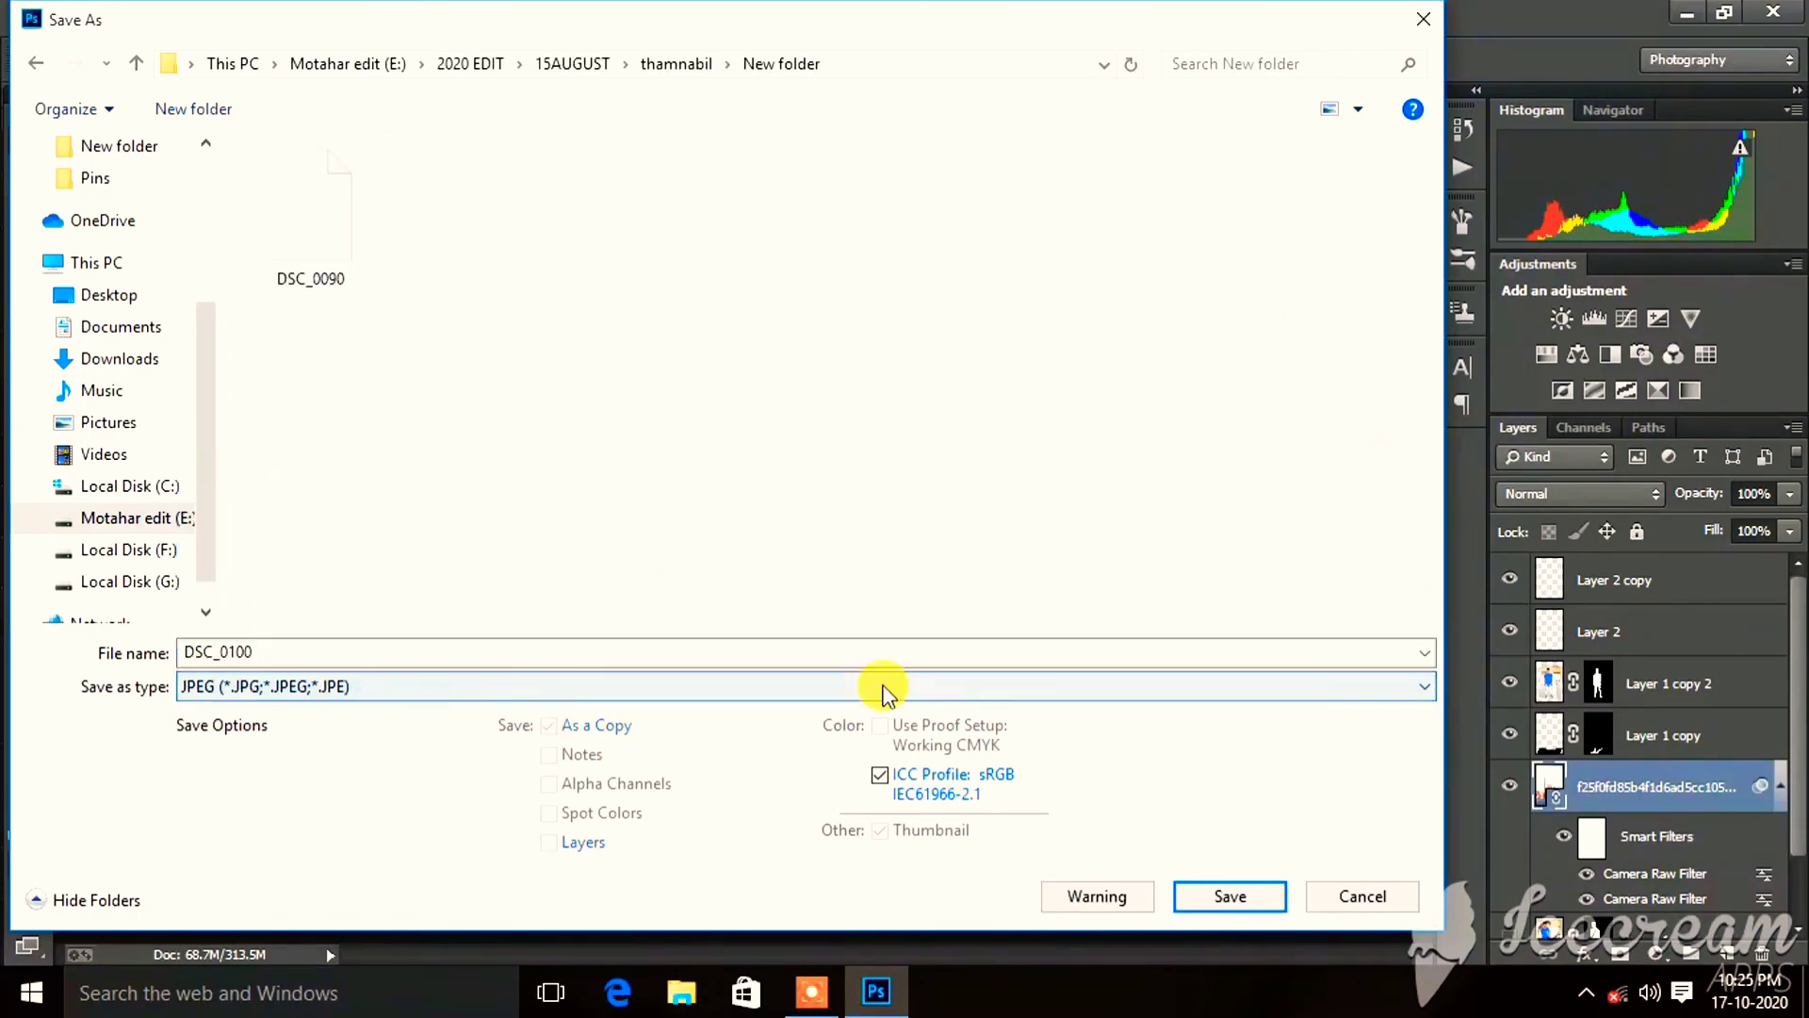
pyautogui.click(1227, 899)
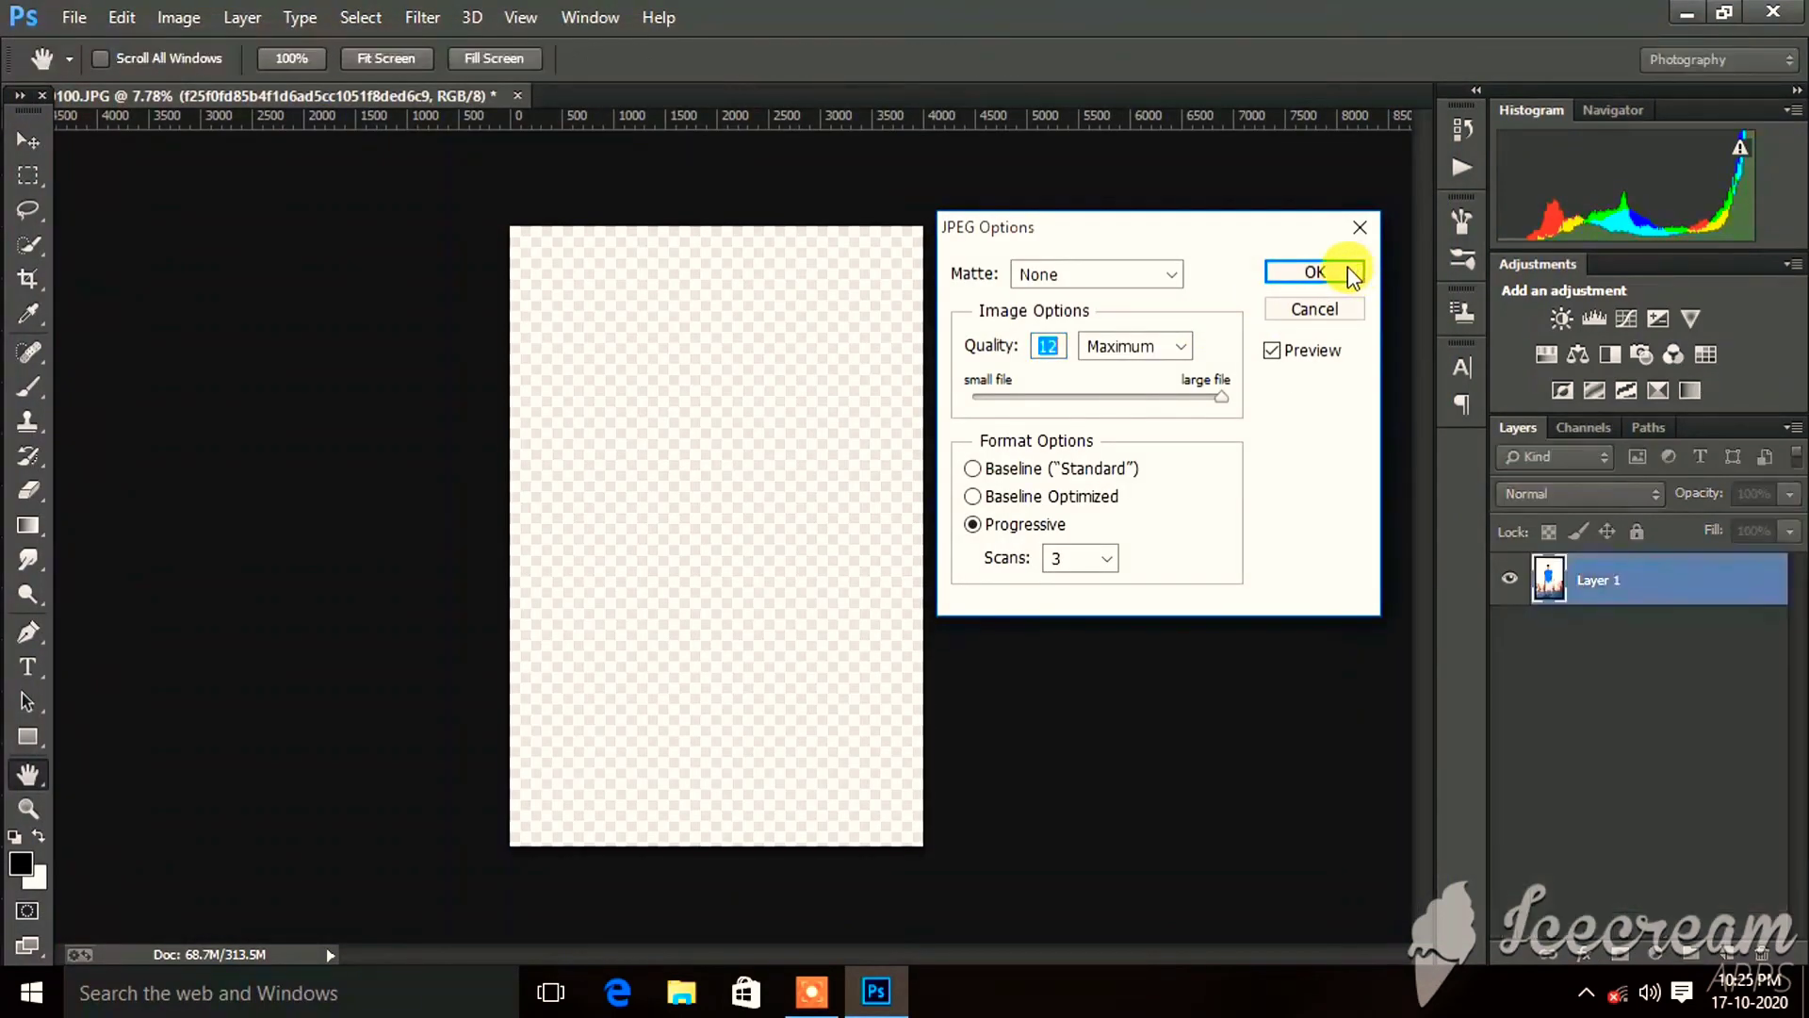
pyautogui.click(1349, 275)
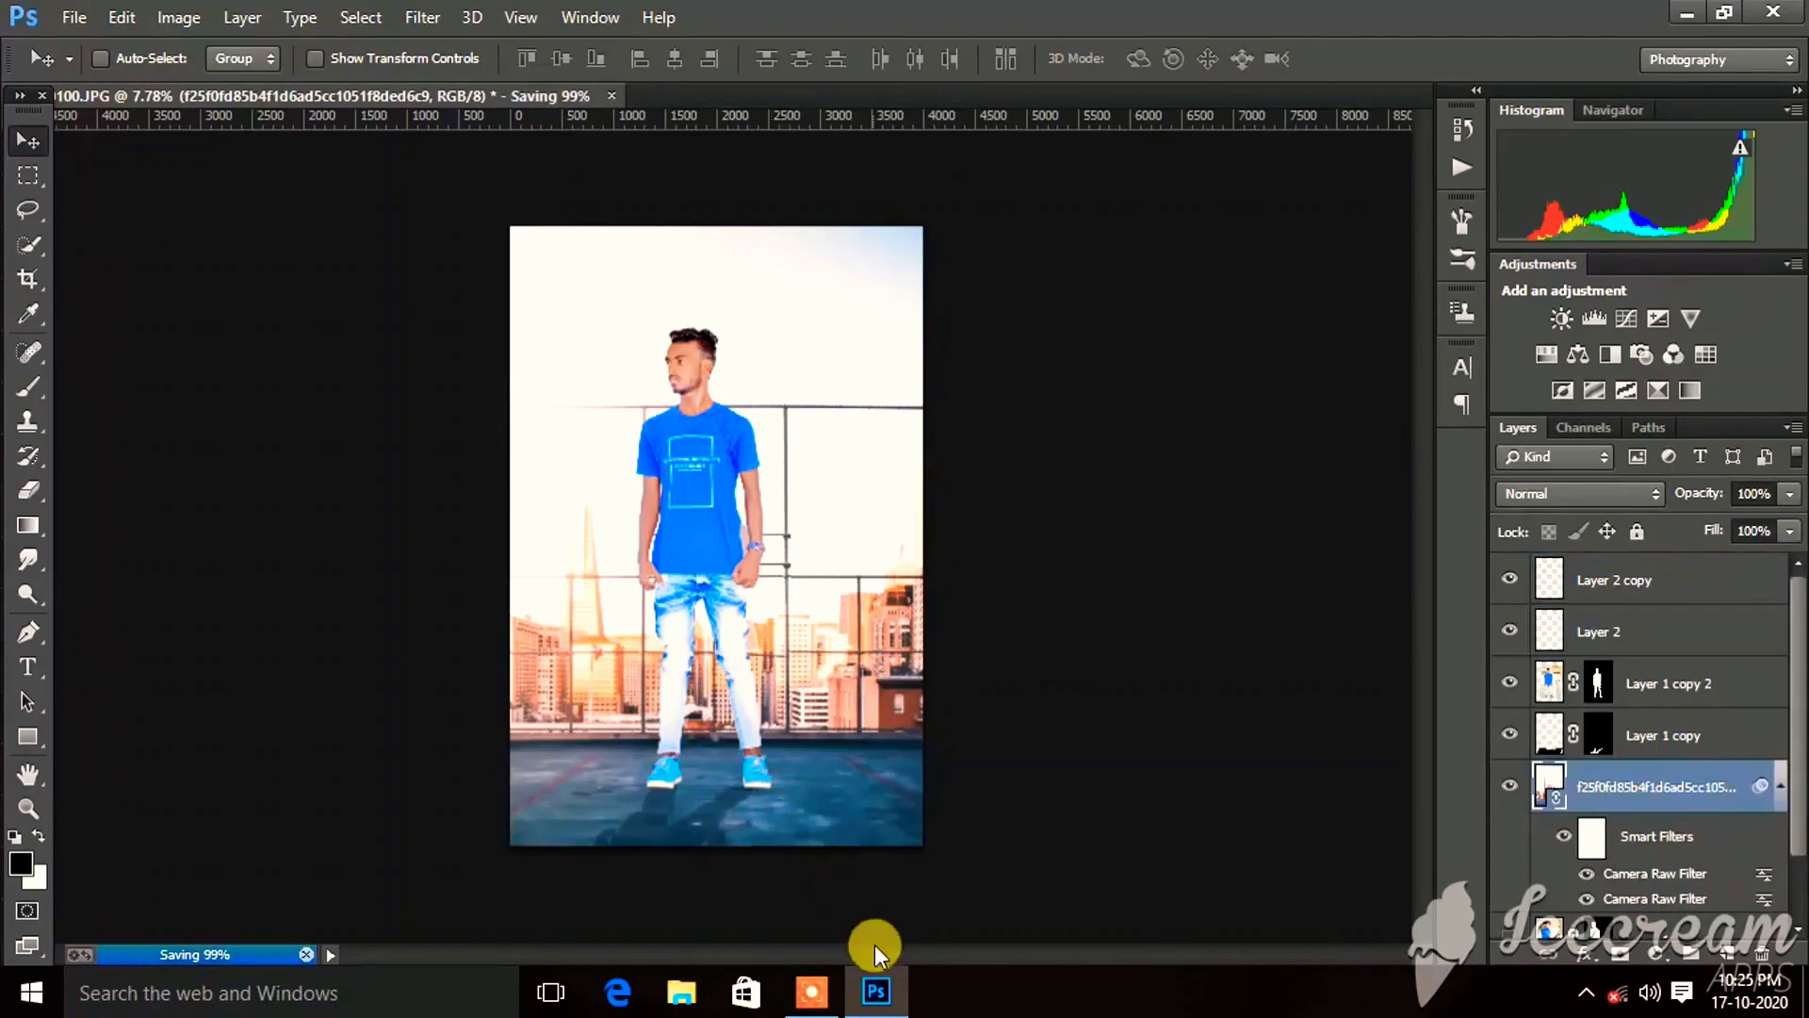